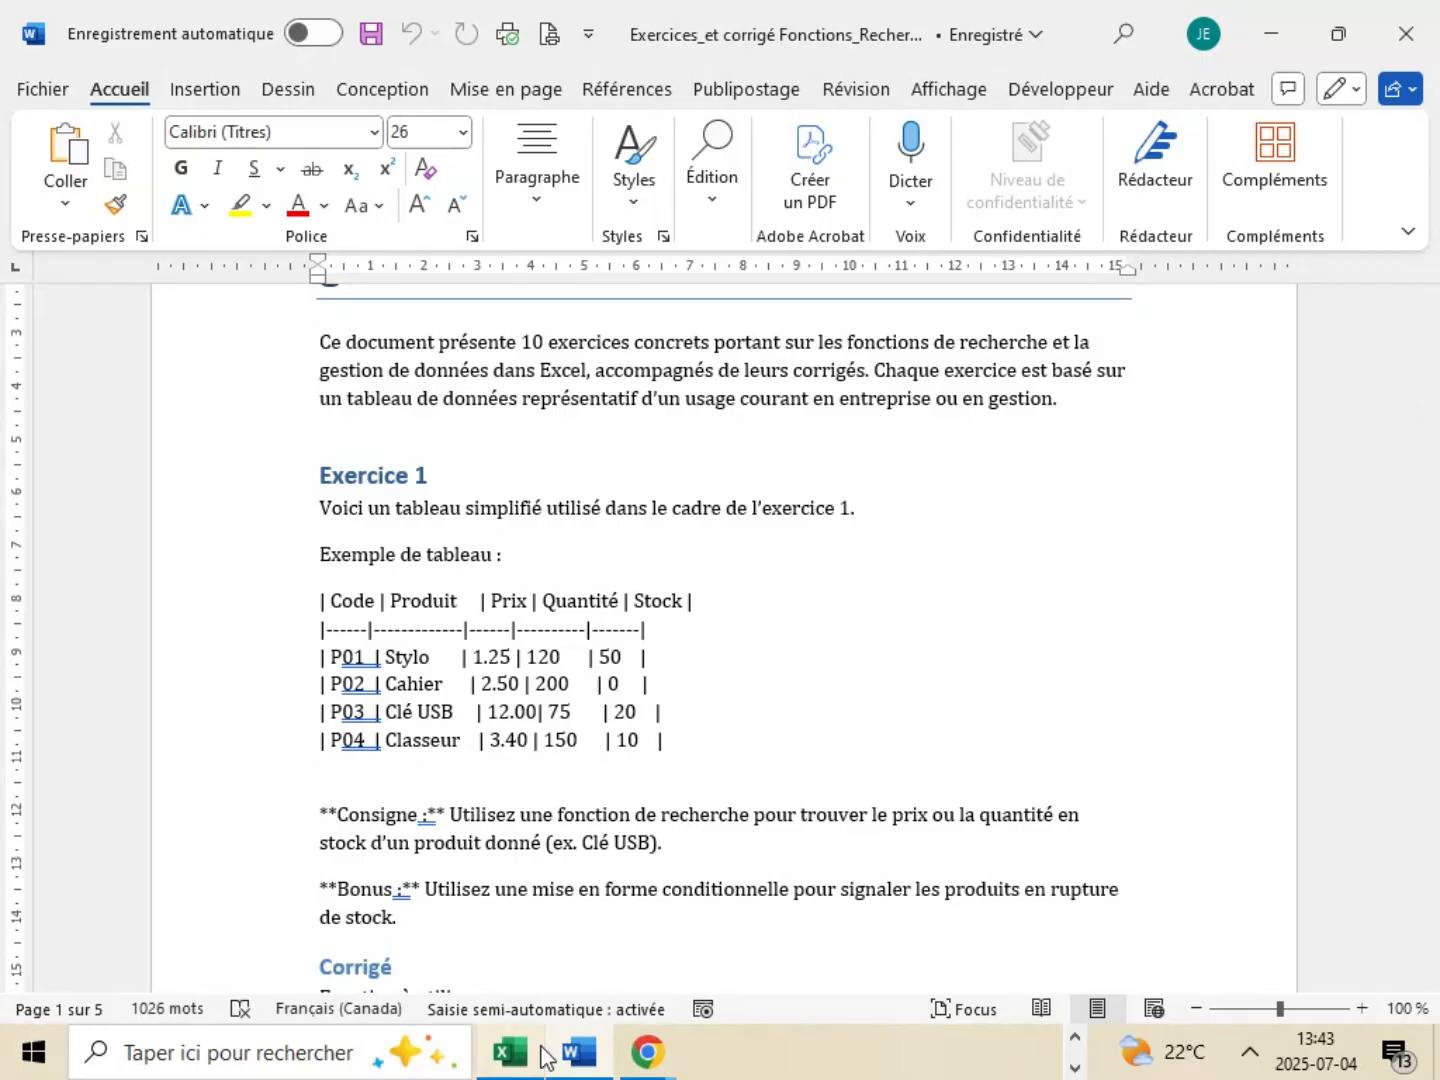
# - Switch to the Excel workbook and examine the Prix and Stock answer cells B8 and B9 on sheet EX1
pyautogui.click(517, 1062)
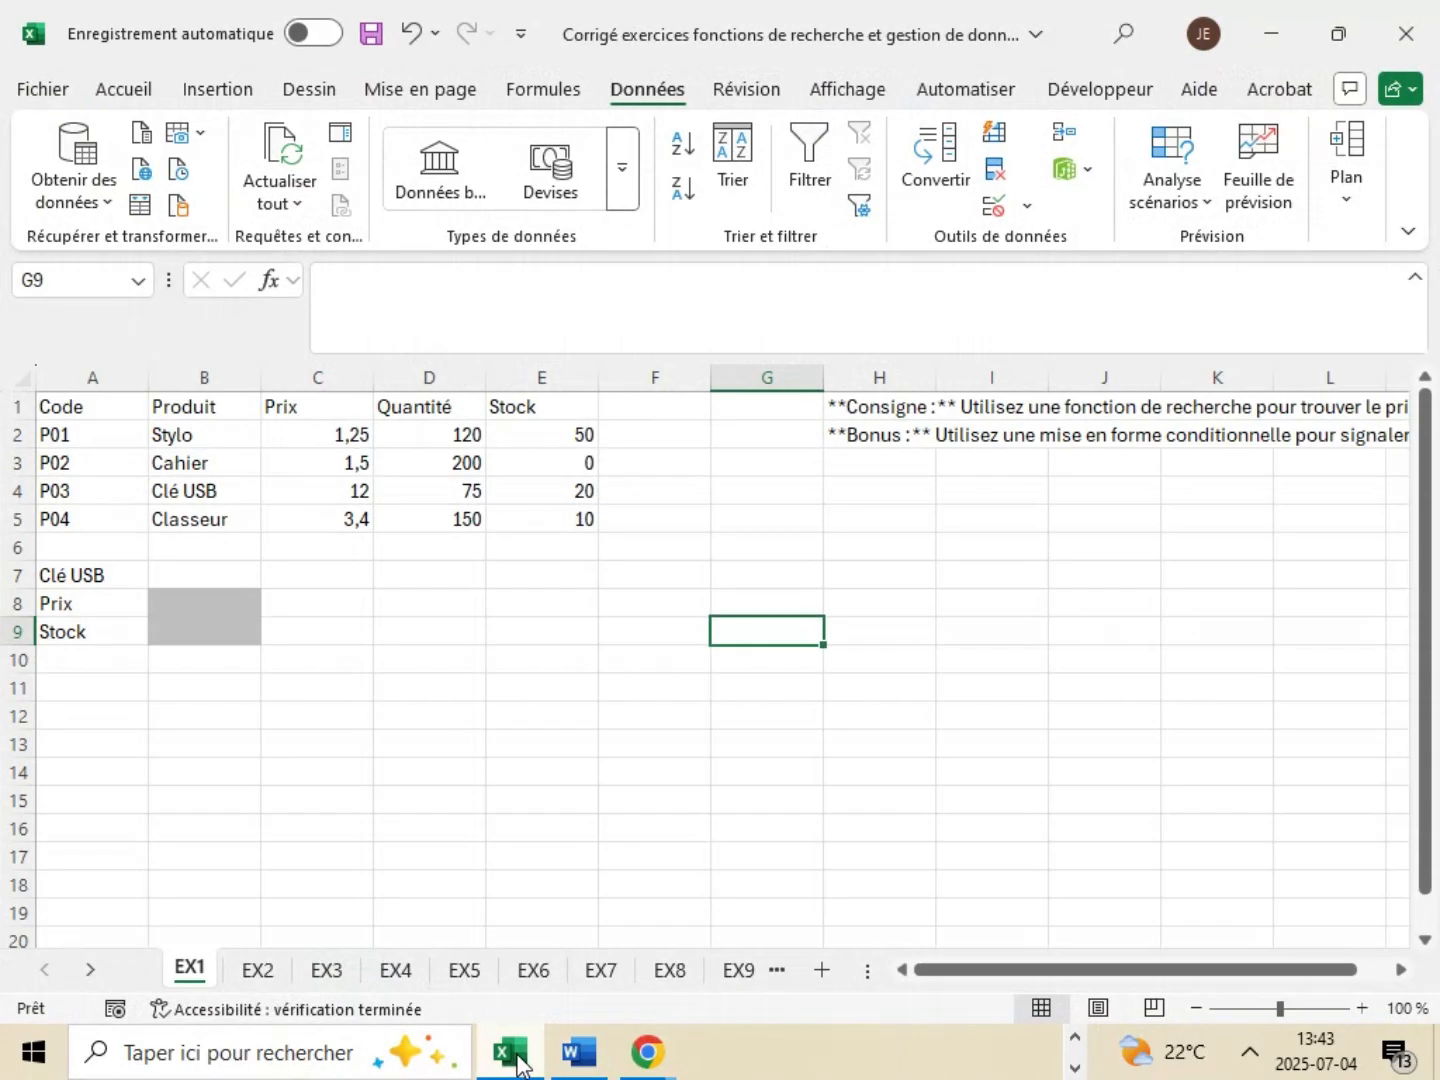
pyautogui.click(390, 765)
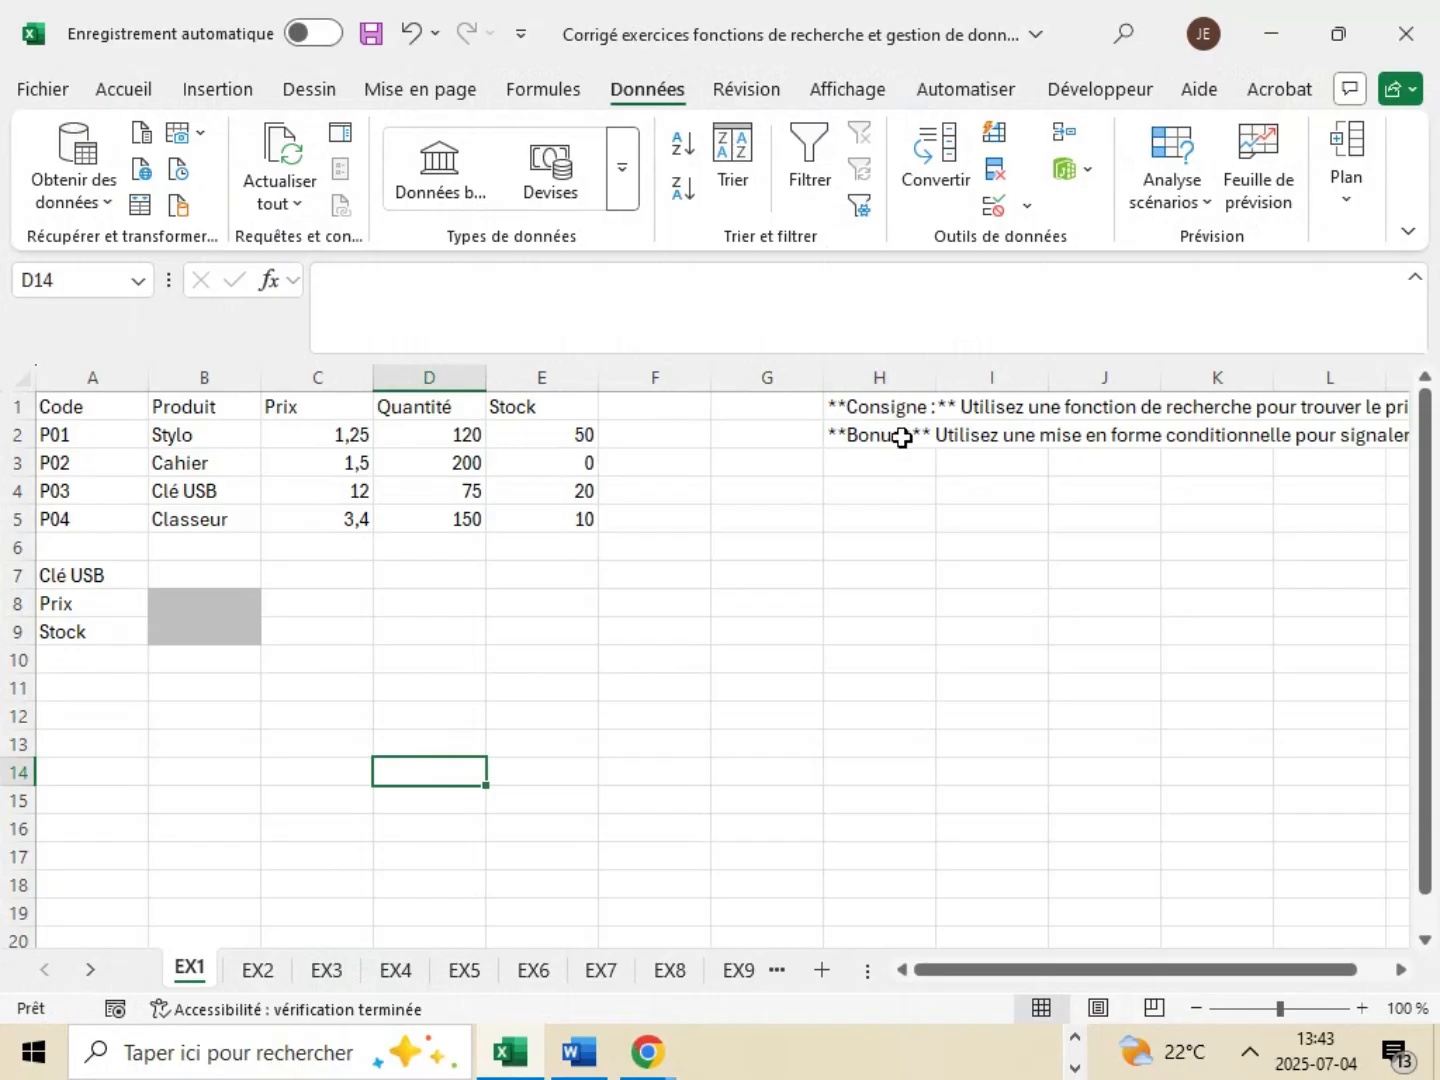
pyautogui.click(172, 603)
pyautogui.click(206, 633)
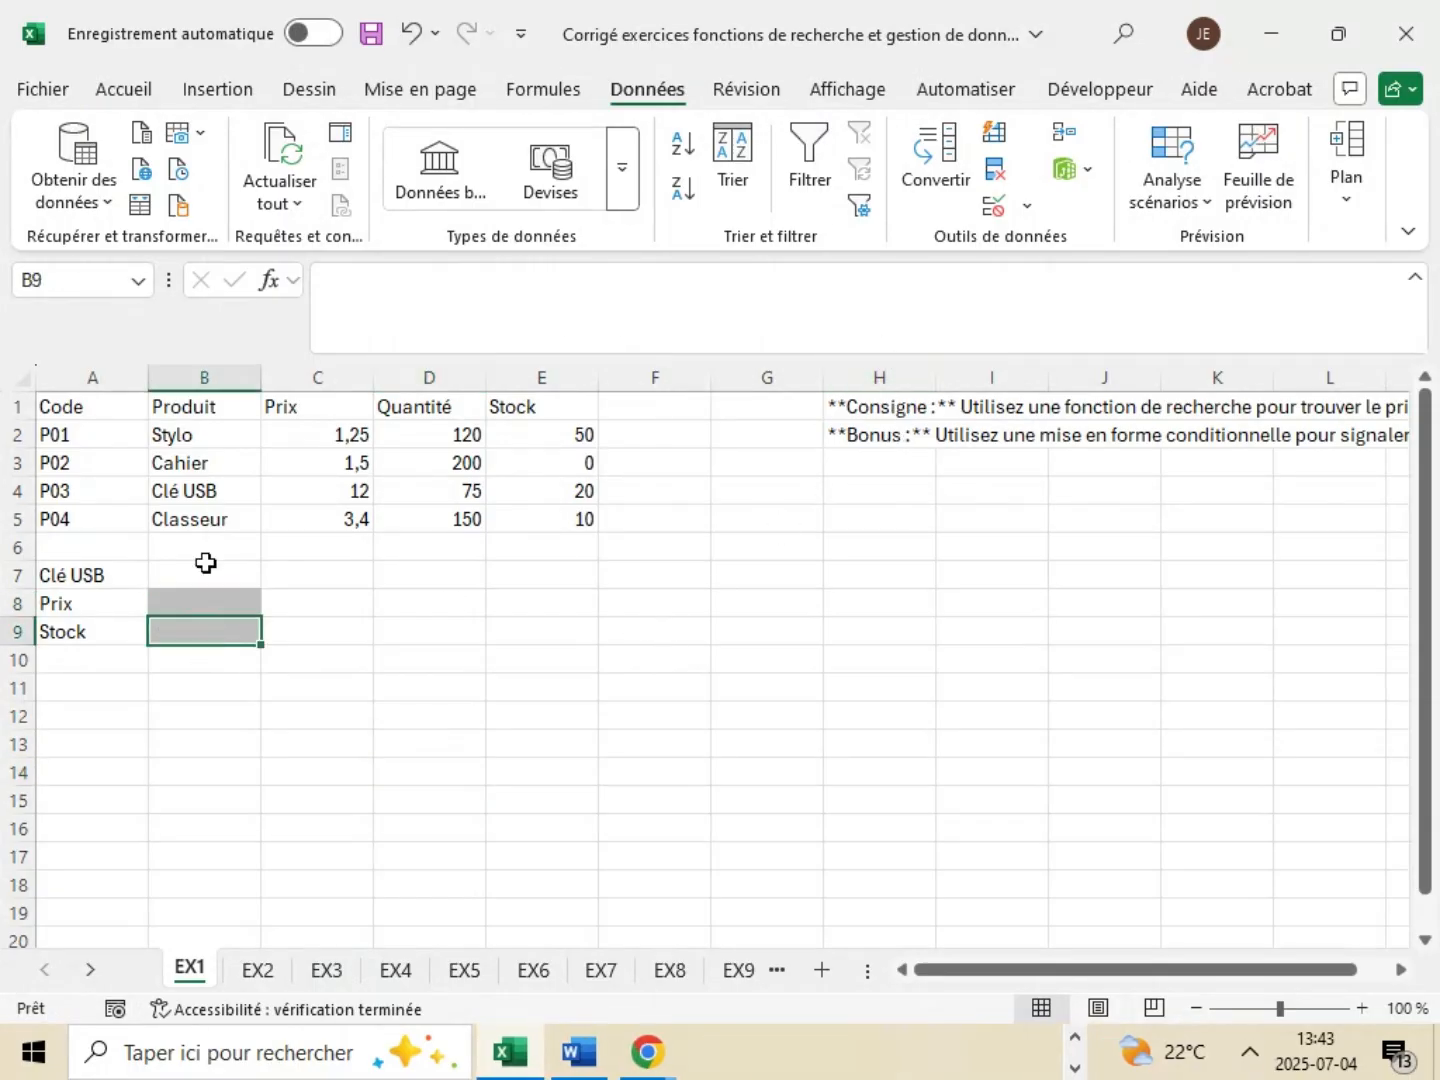
pyautogui.click(209, 602)
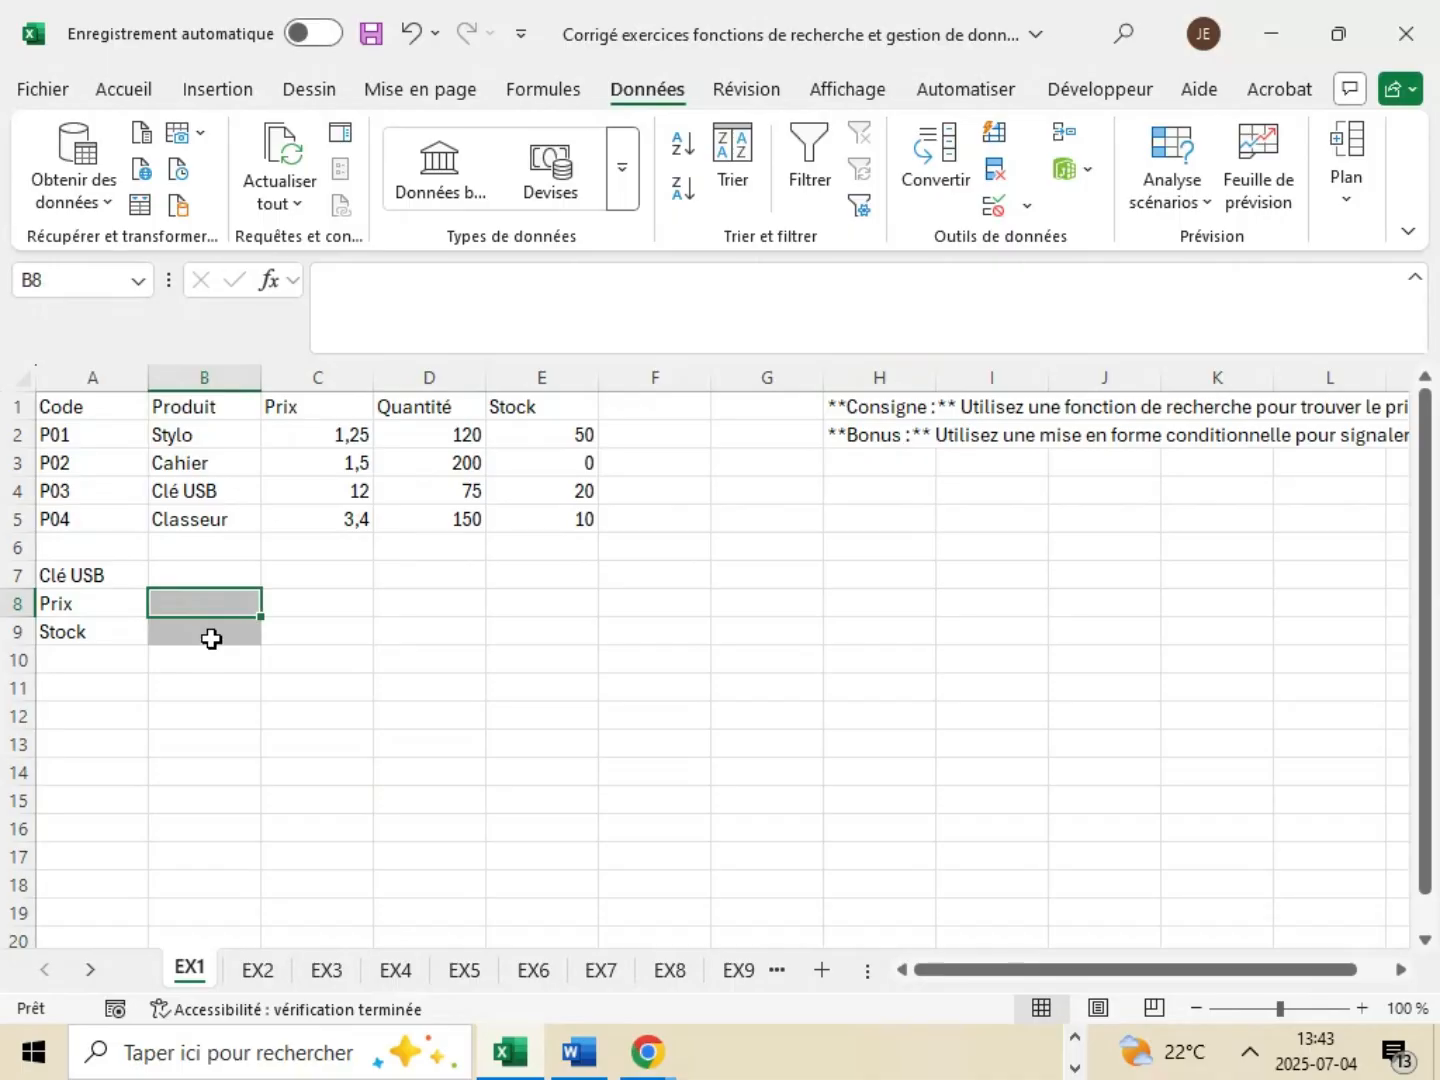
pyautogui.click(212, 638)
pyautogui.click(219, 605)
# - Switch to the Word document and review Exercice 1's instructions and the RECHERCHEV formulas in its Corrigé section
pyautogui.click(582, 1055)
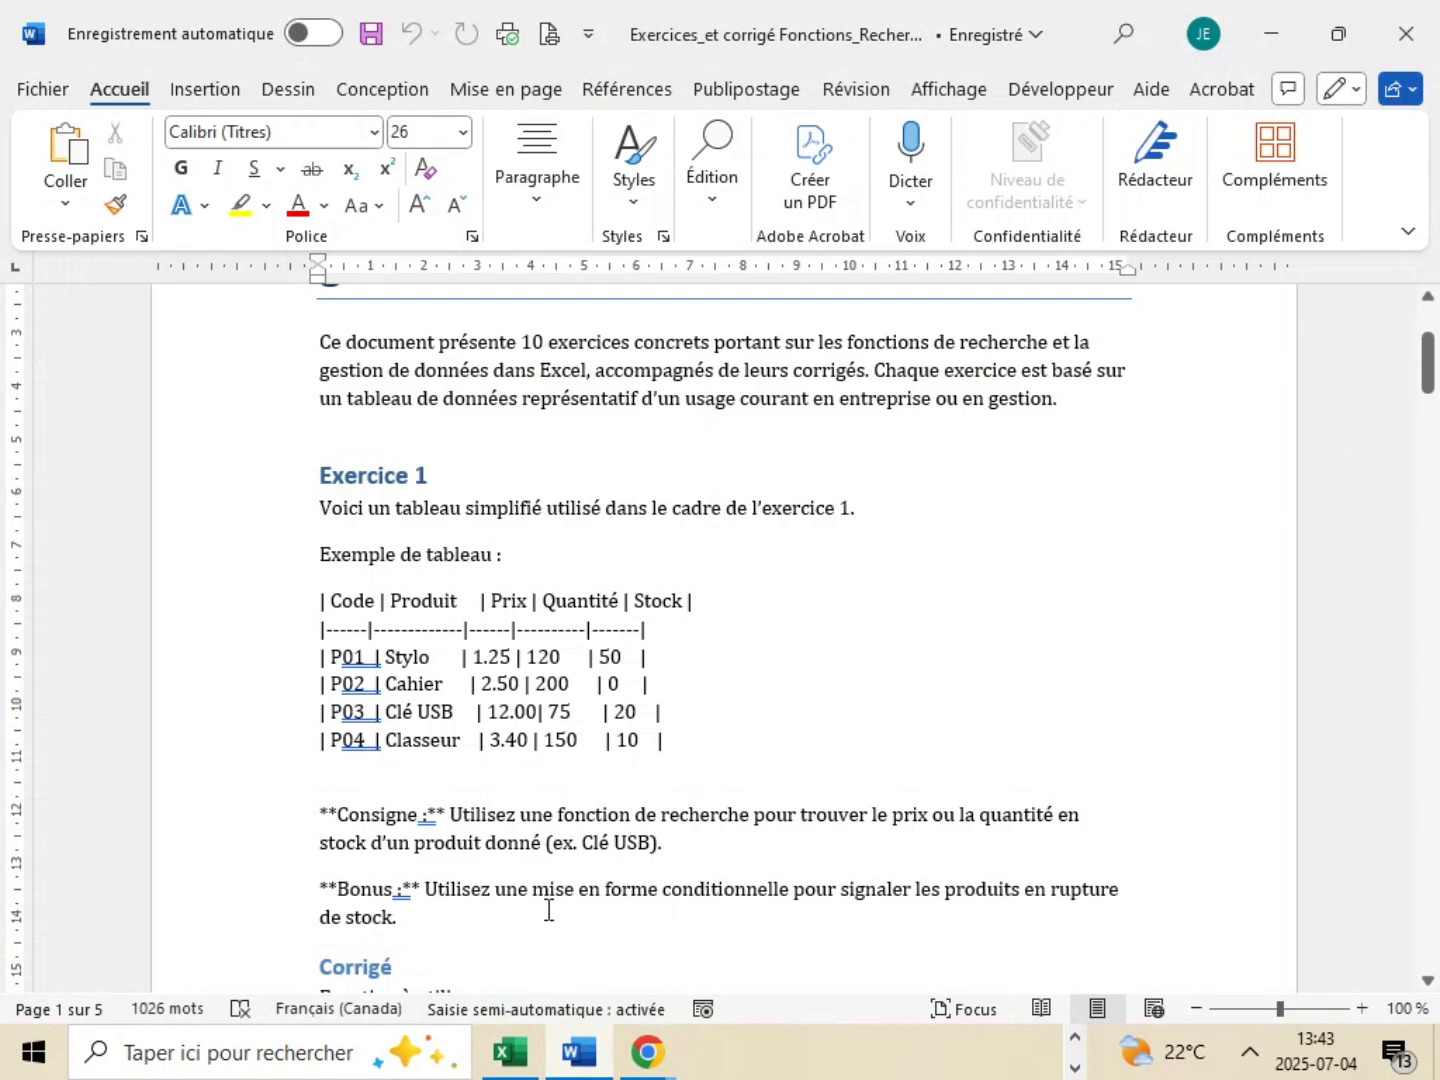
pyautogui.scroll(-5, 730, 700)
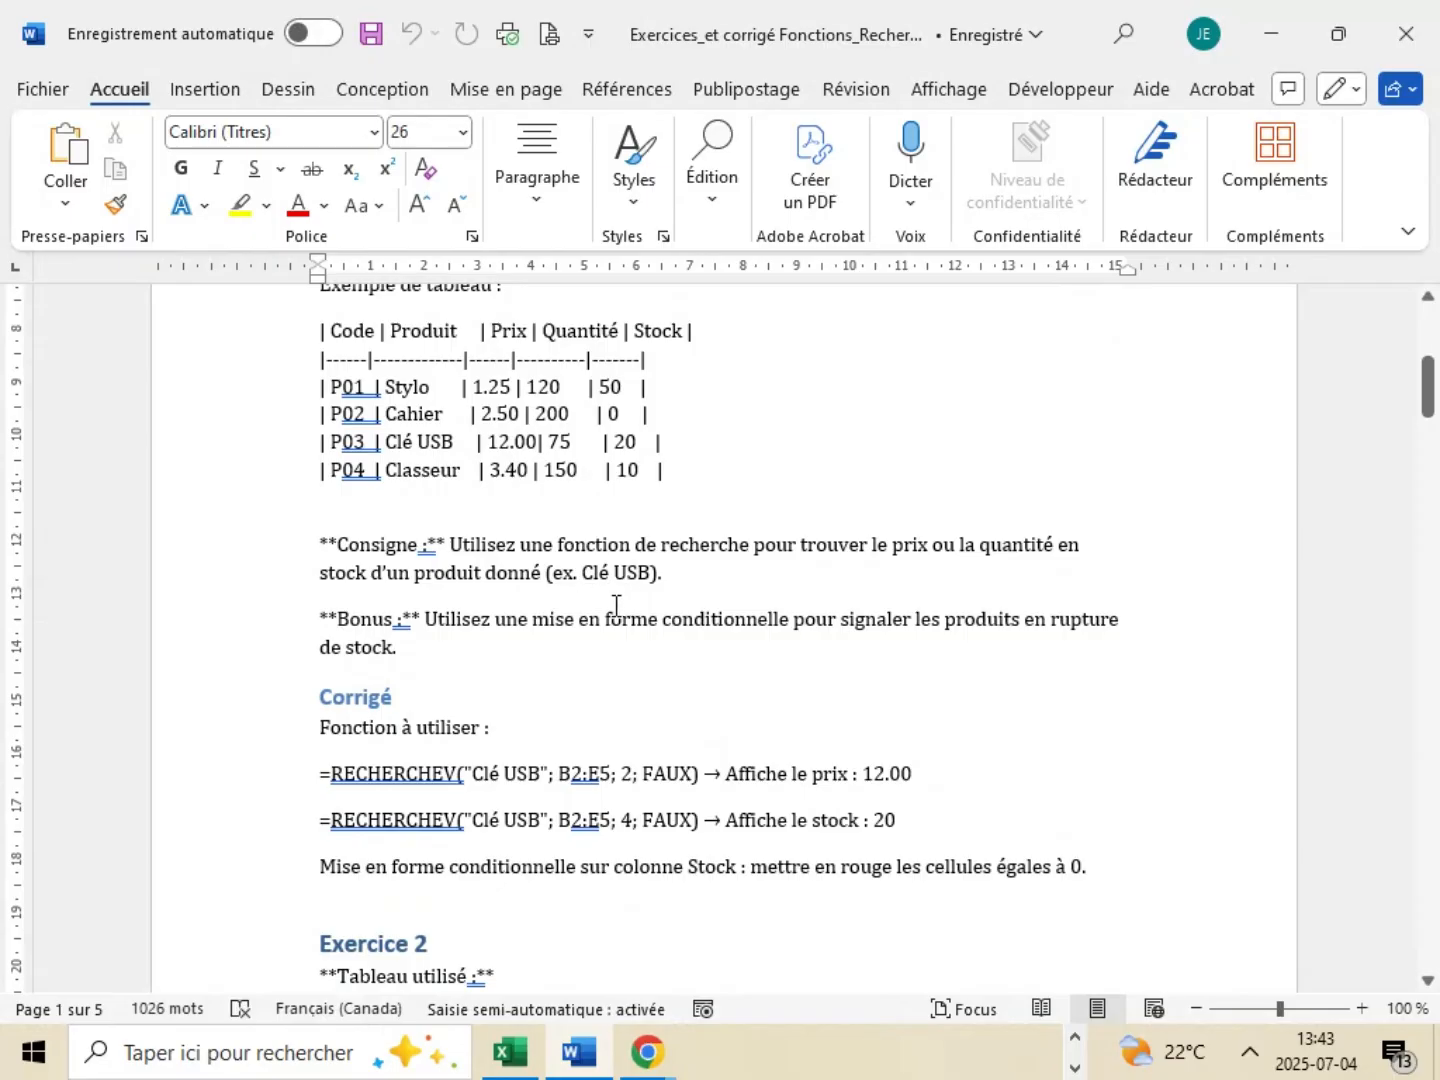
pyautogui.scroll(-3, 615, 605)
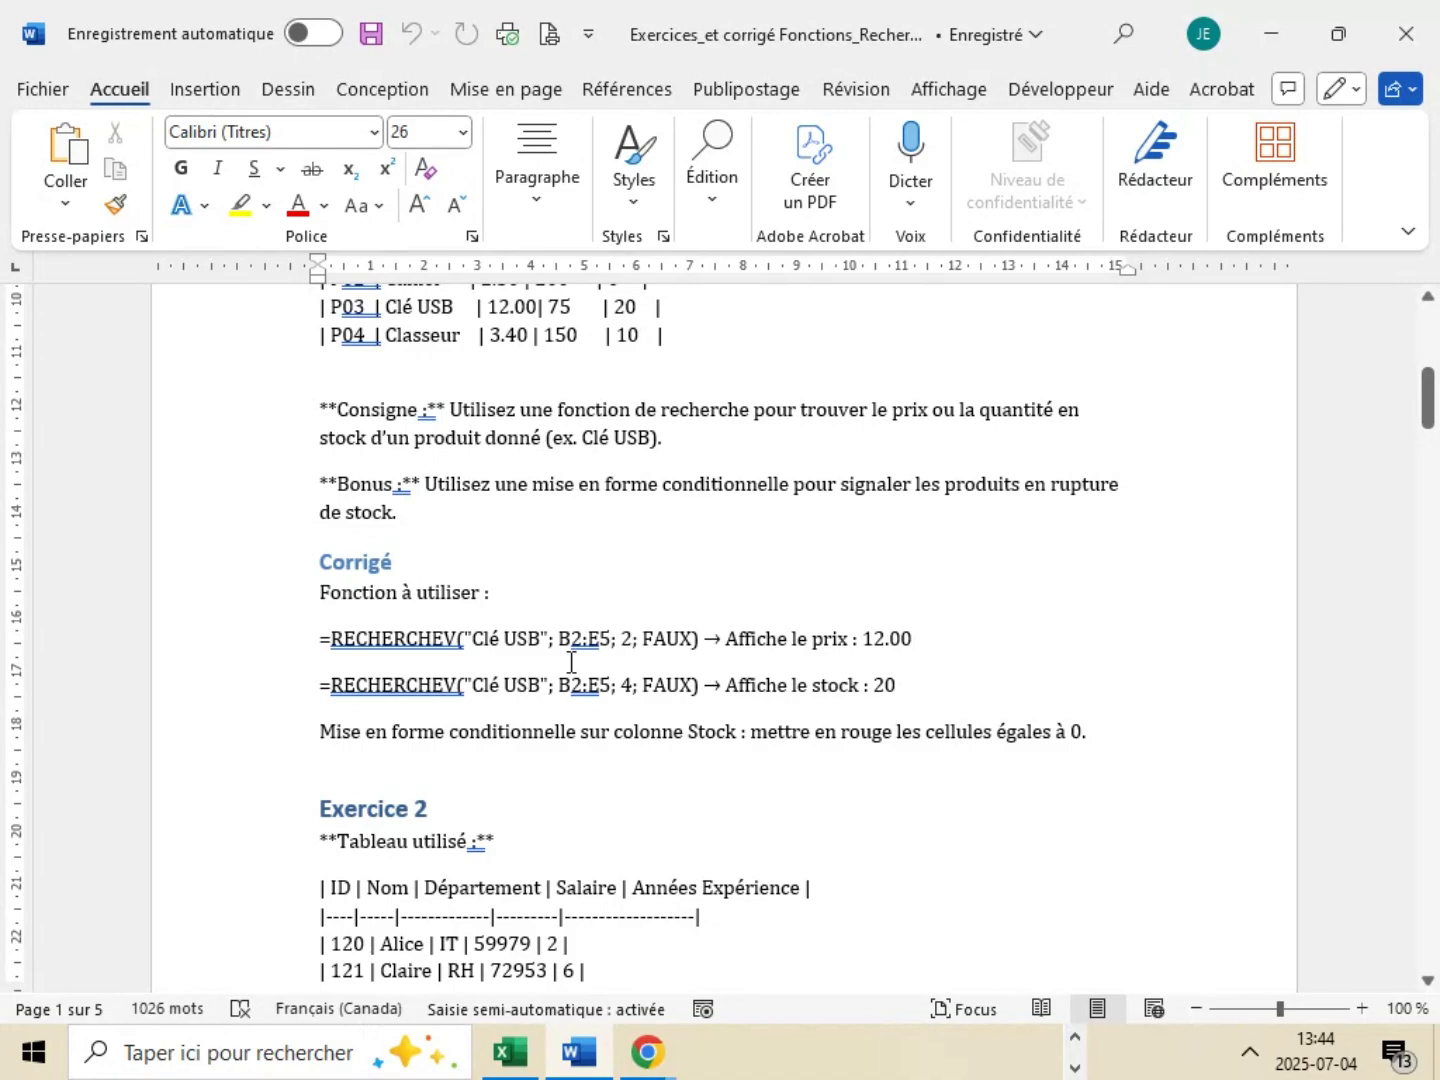
pyautogui.moveTo(600, 638); pyautogui.dragTo(575, 636)
pyautogui.click(575, 642)
# - Return to Excel and insert the RECHERCHEV function from the Toutes category into the Prix answer cell B8
pyautogui.click(513, 1056)
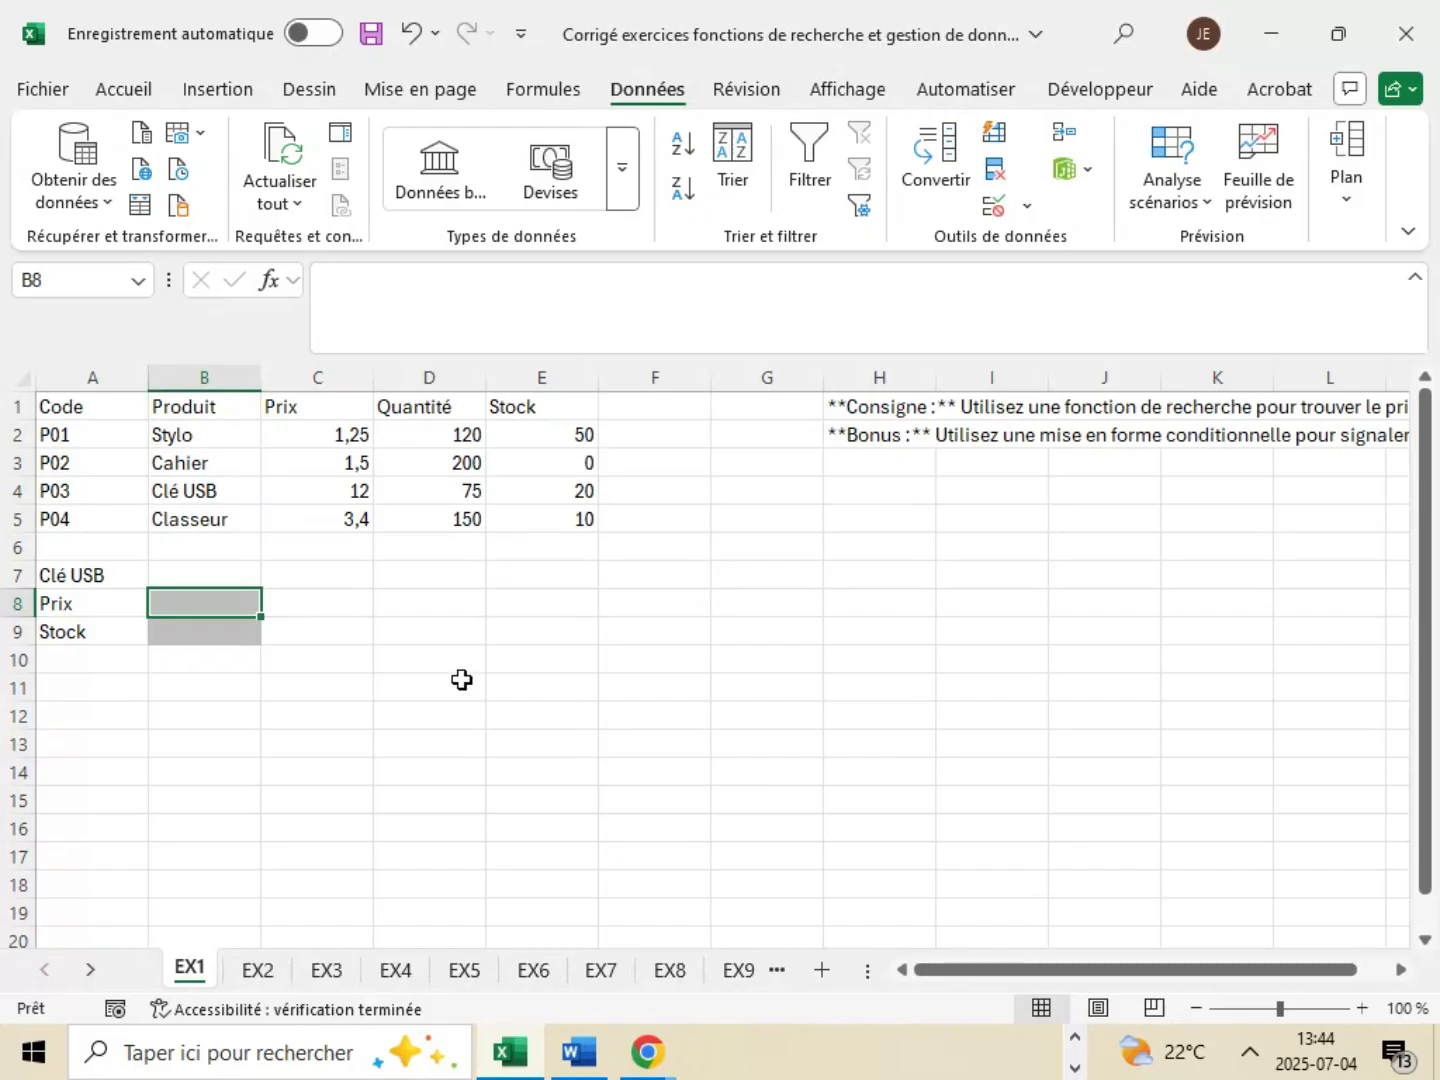
pyautogui.click(313, 493)
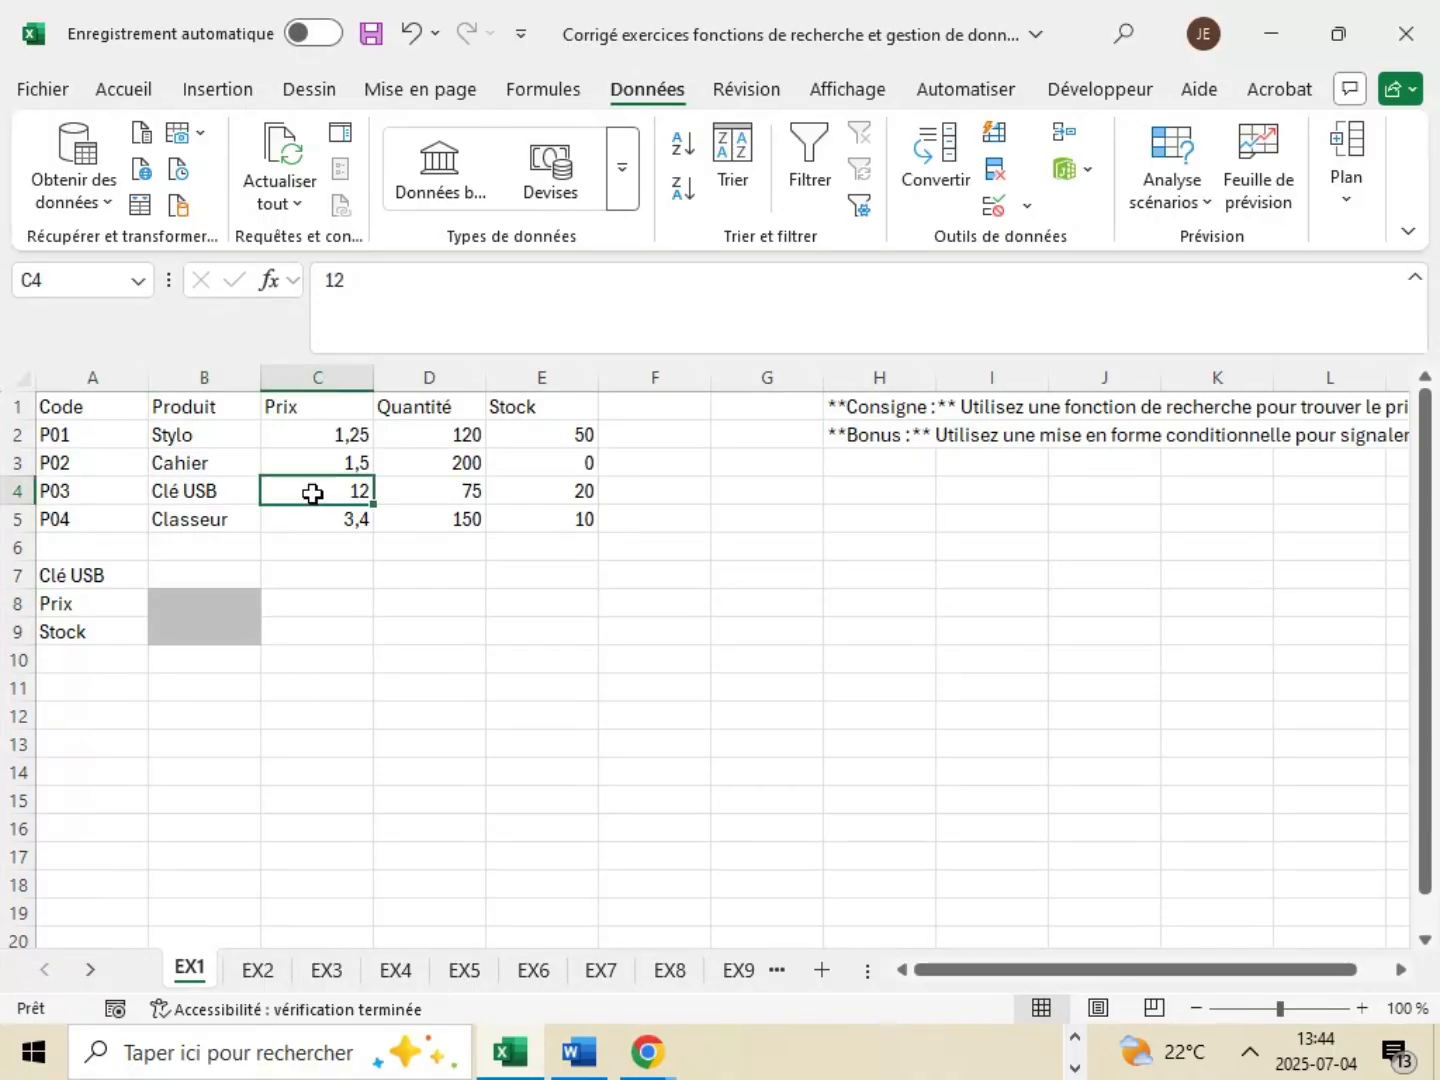
pyautogui.click(238, 613)
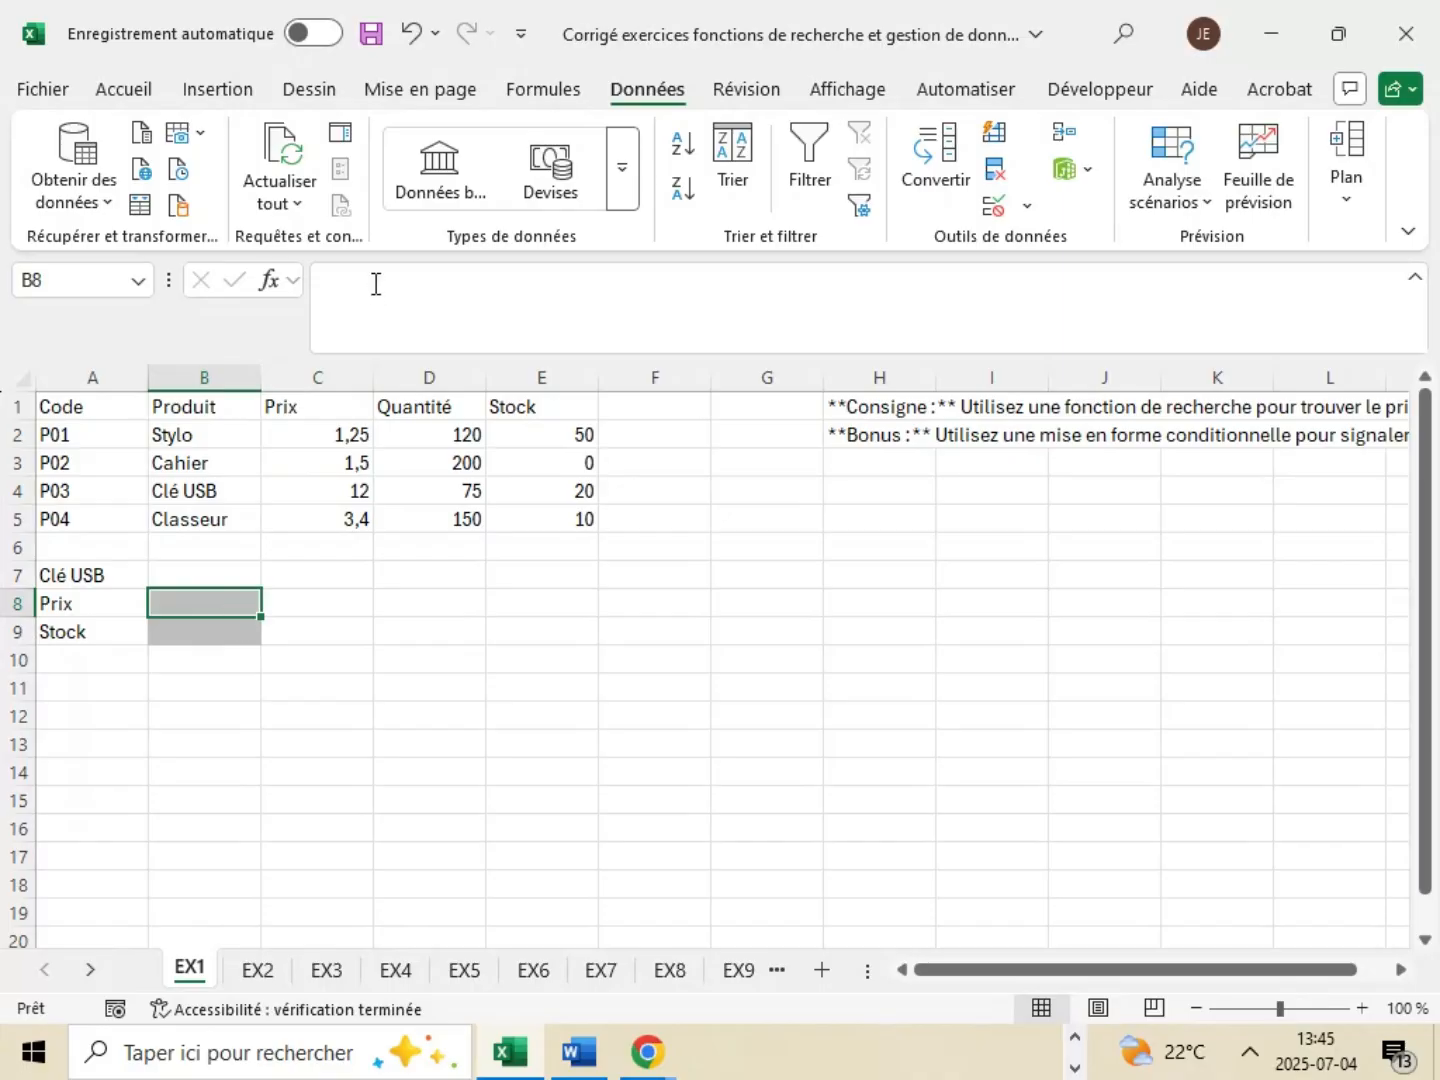
pyautogui.click(292, 289)
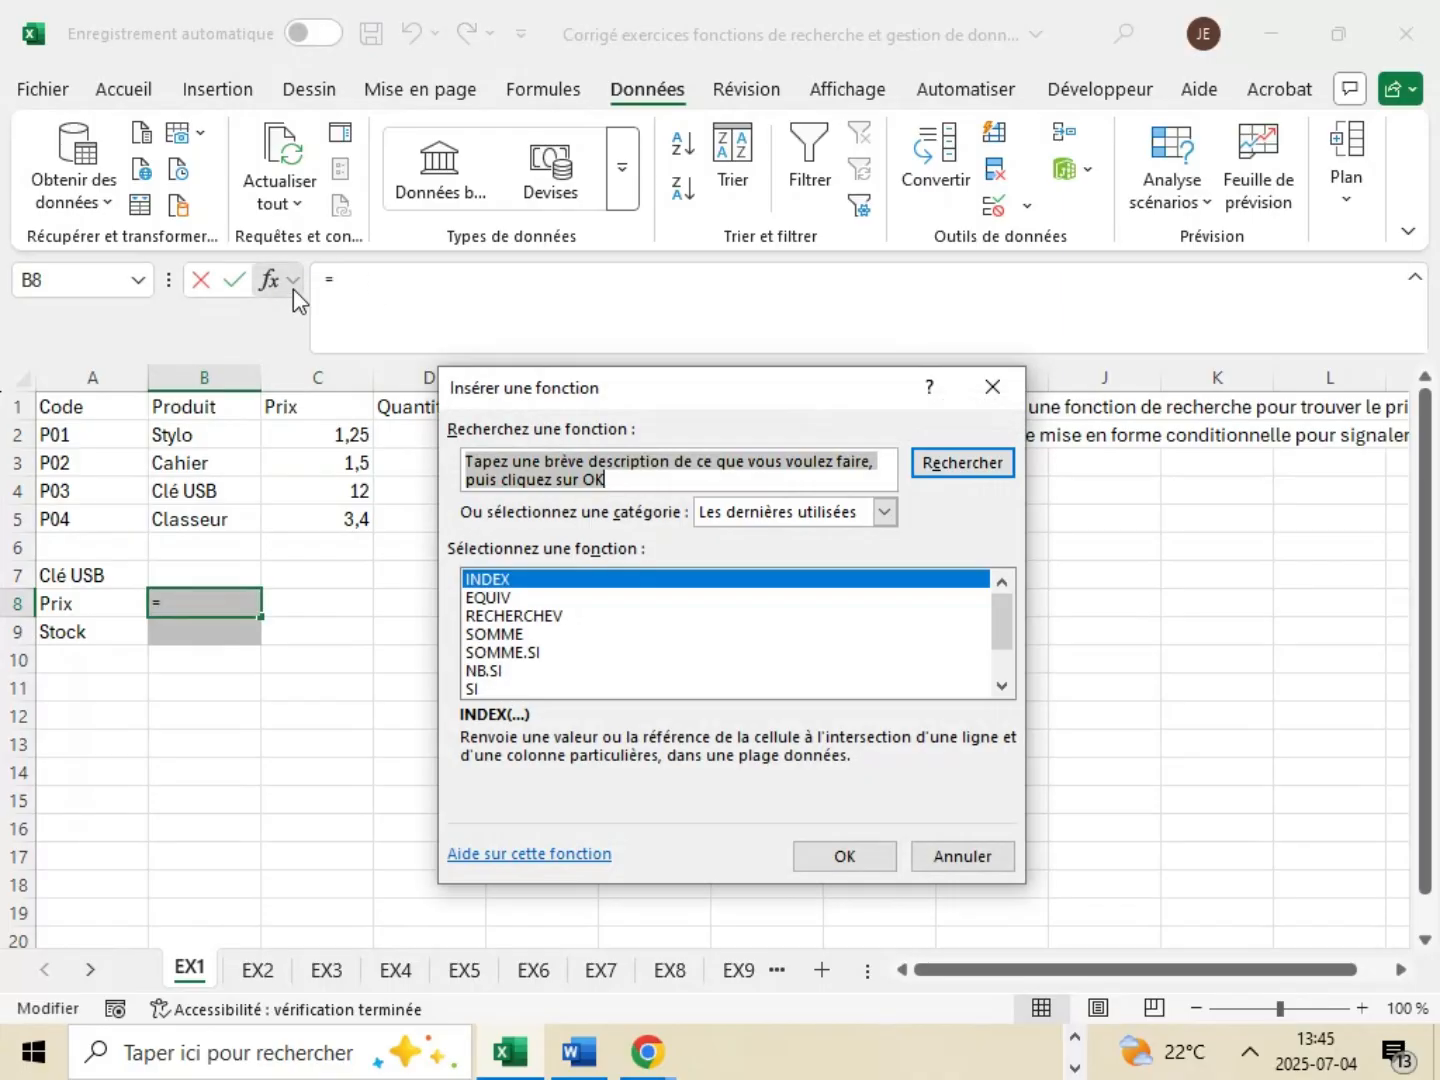
pyautogui.click(882, 512)
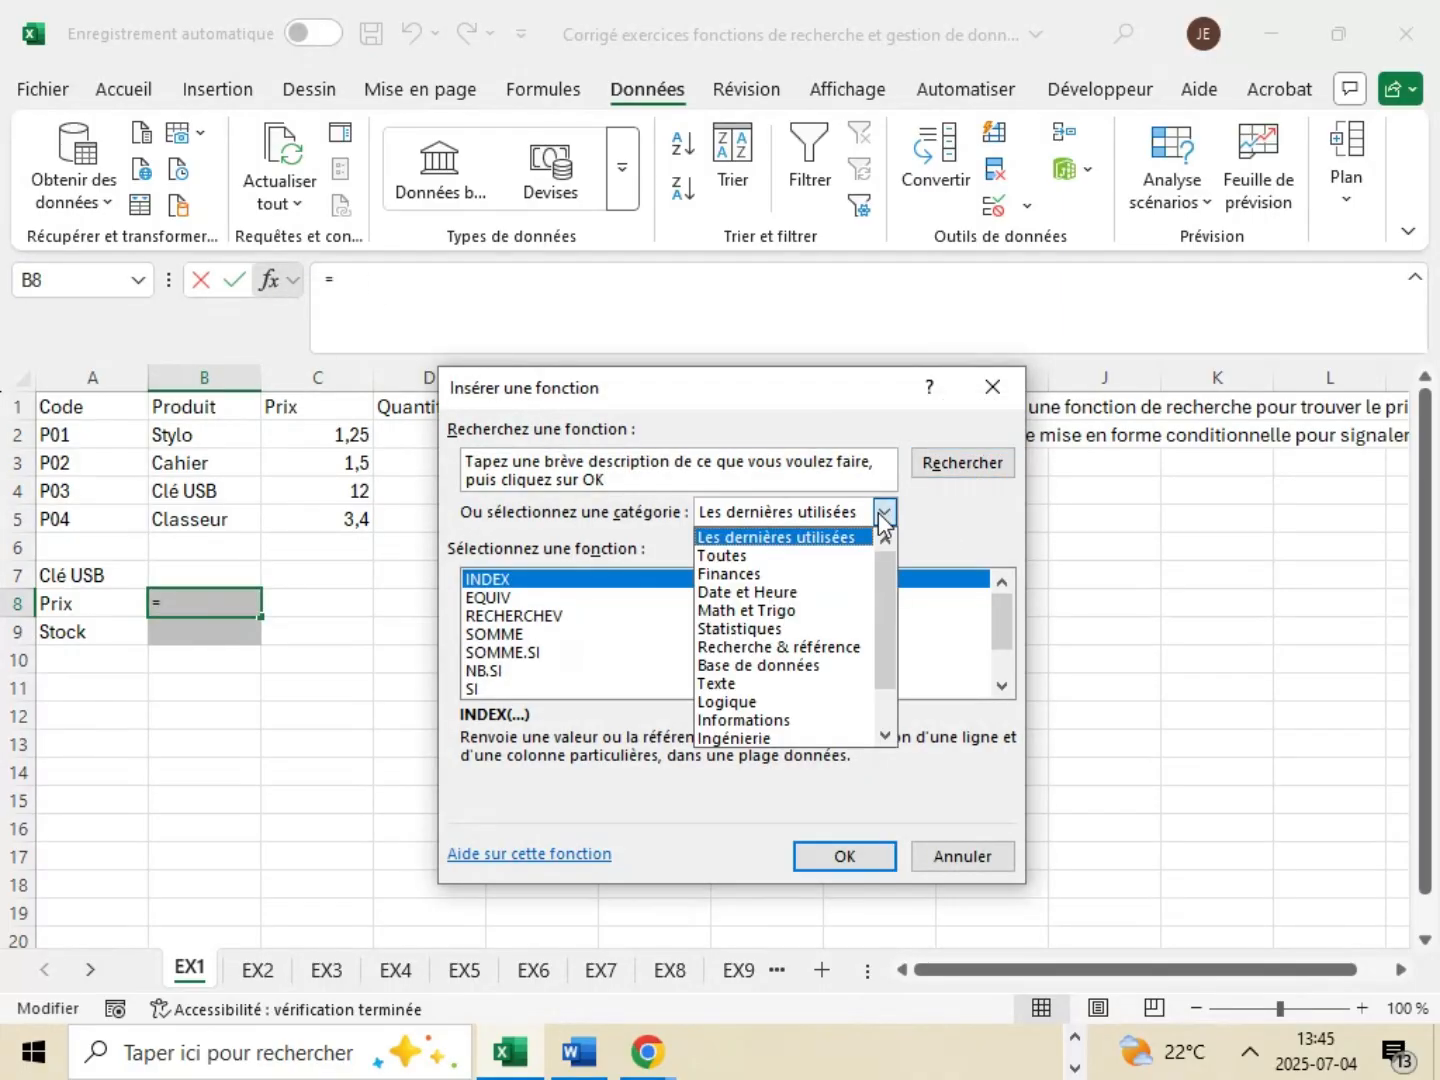
pyautogui.click(815, 563)
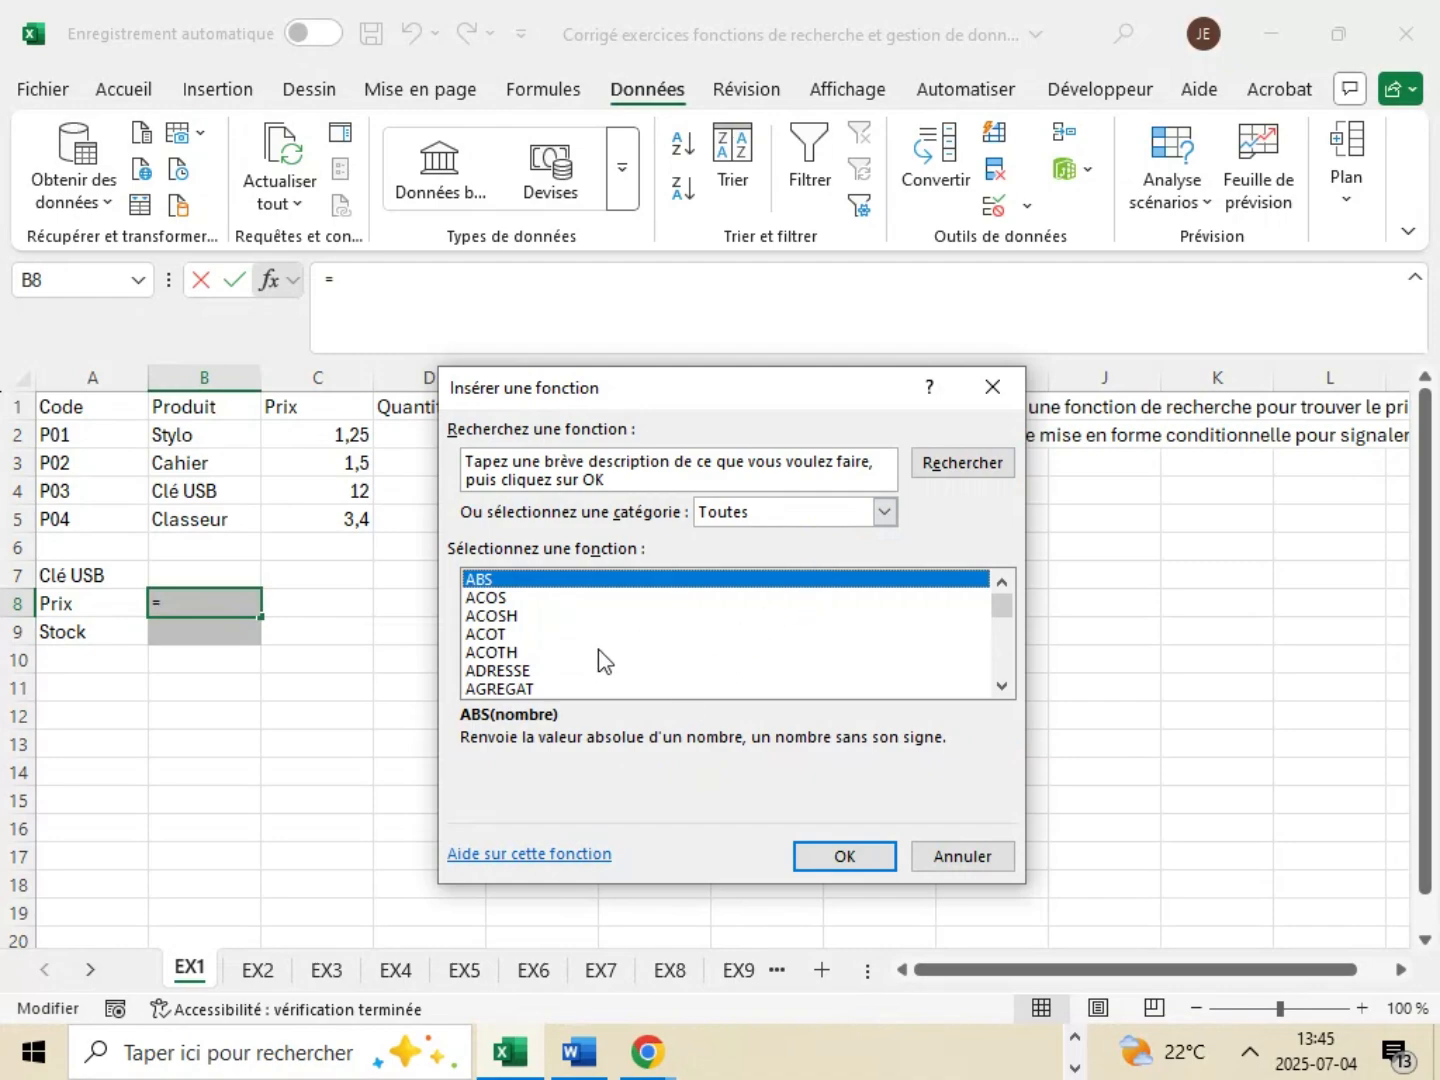
pyautogui.scroll(-12, 601, 660)
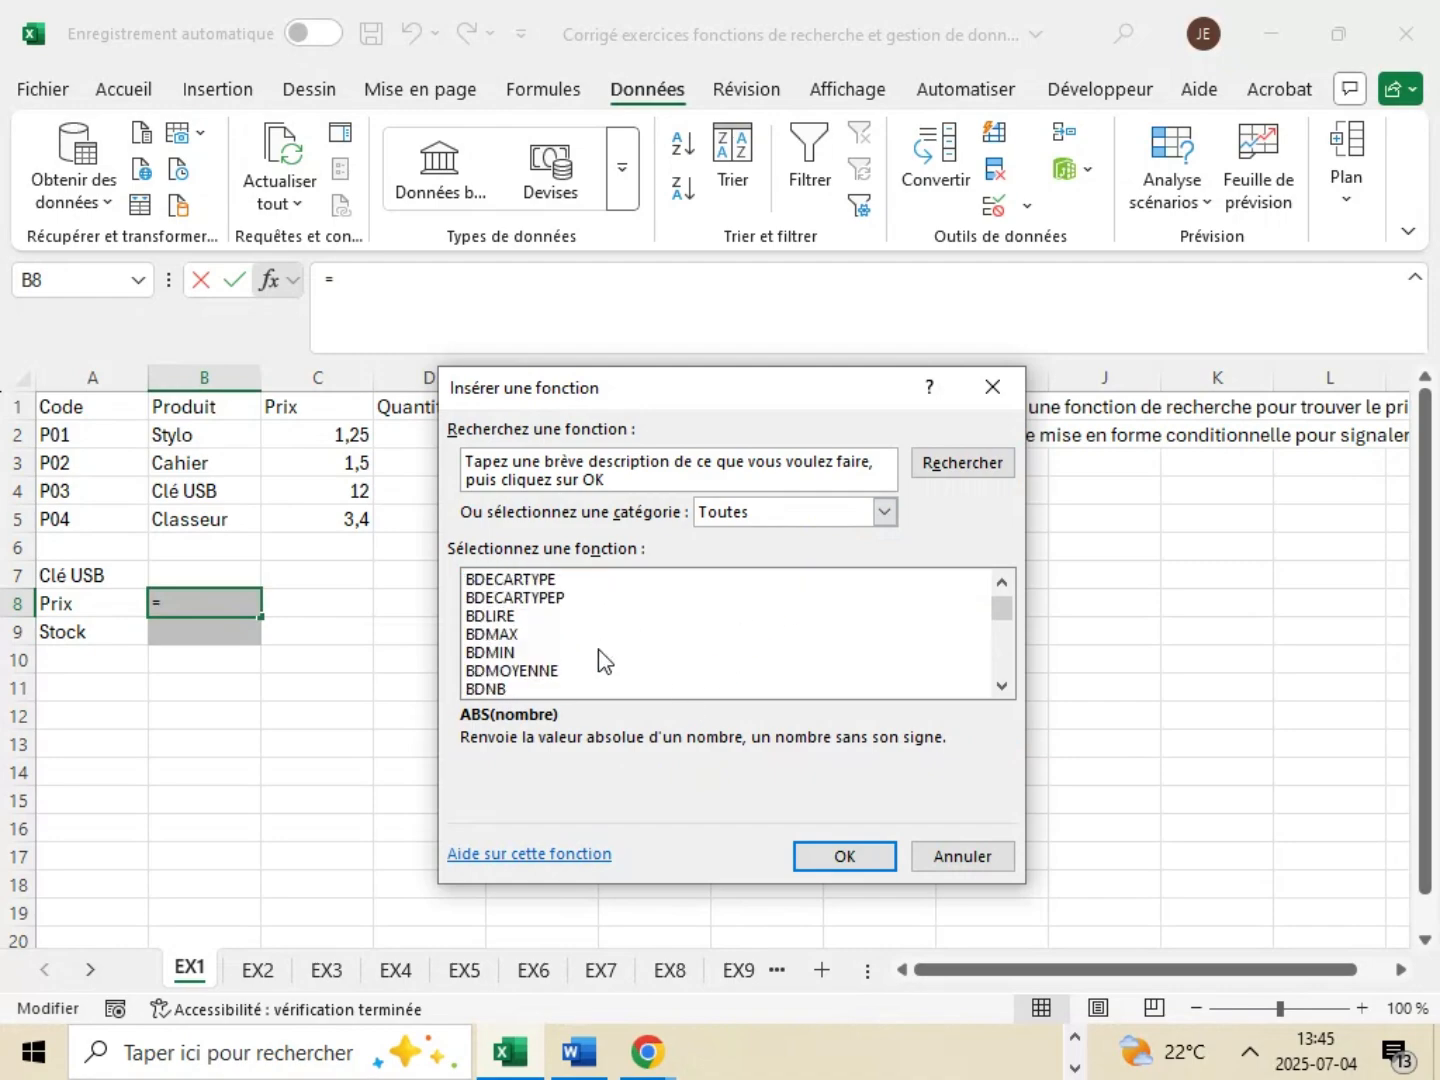
pyautogui.scroll(-5, 601, 661)
pyautogui.scroll(-7, 601, 661)
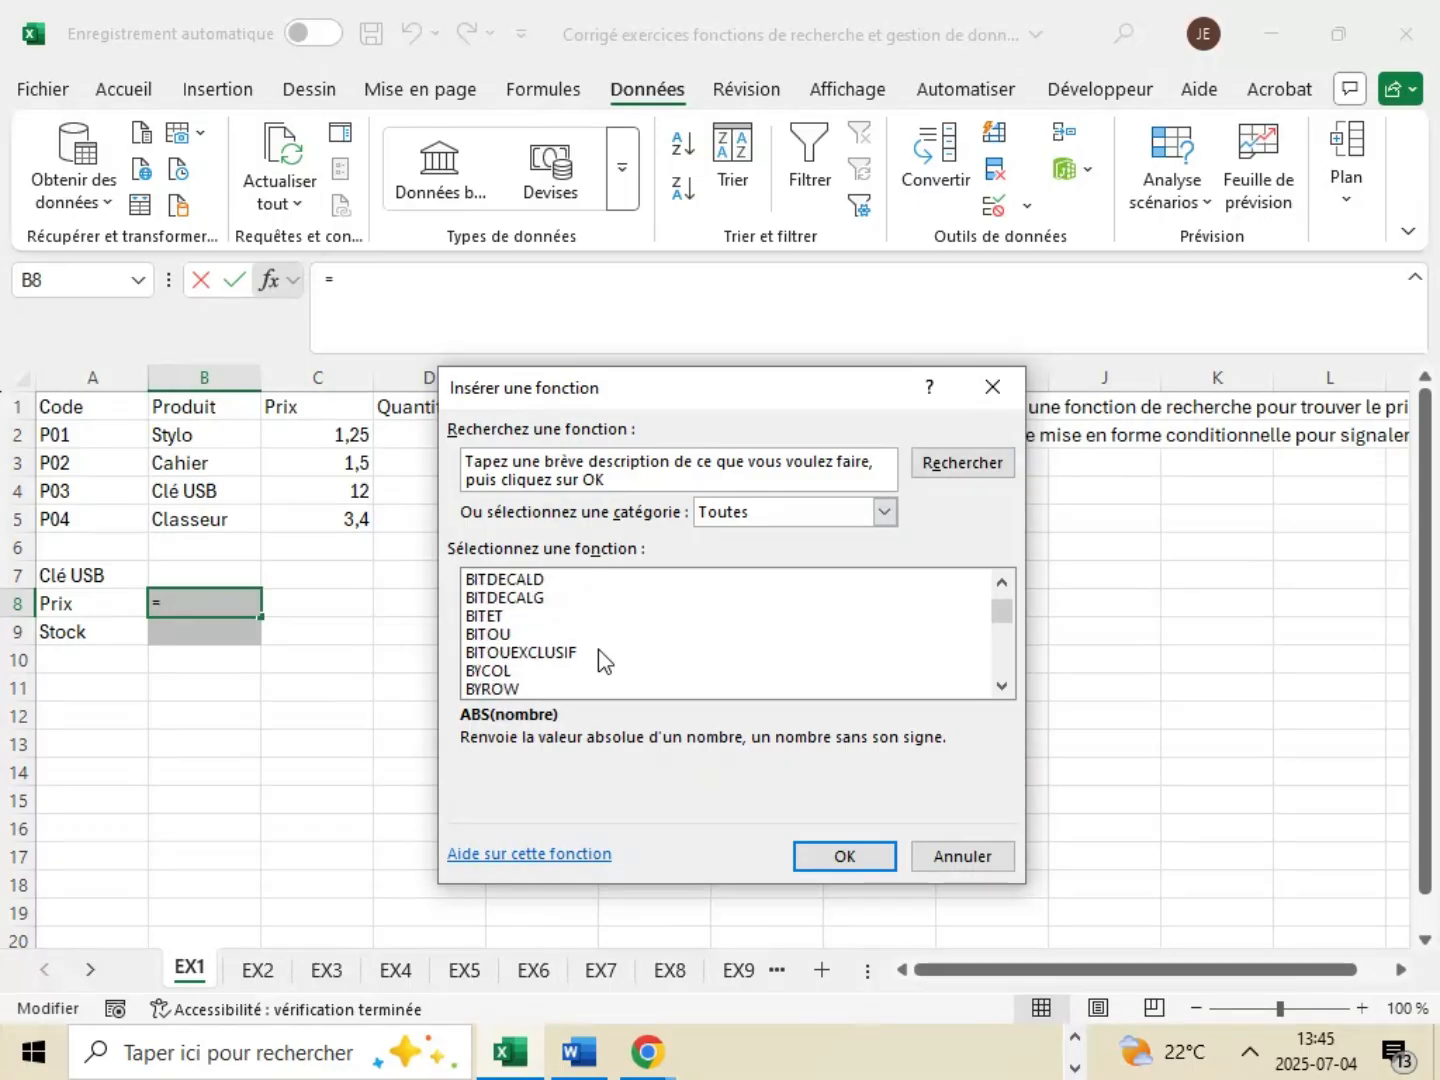
pyautogui.scroll(-8, 601, 661)
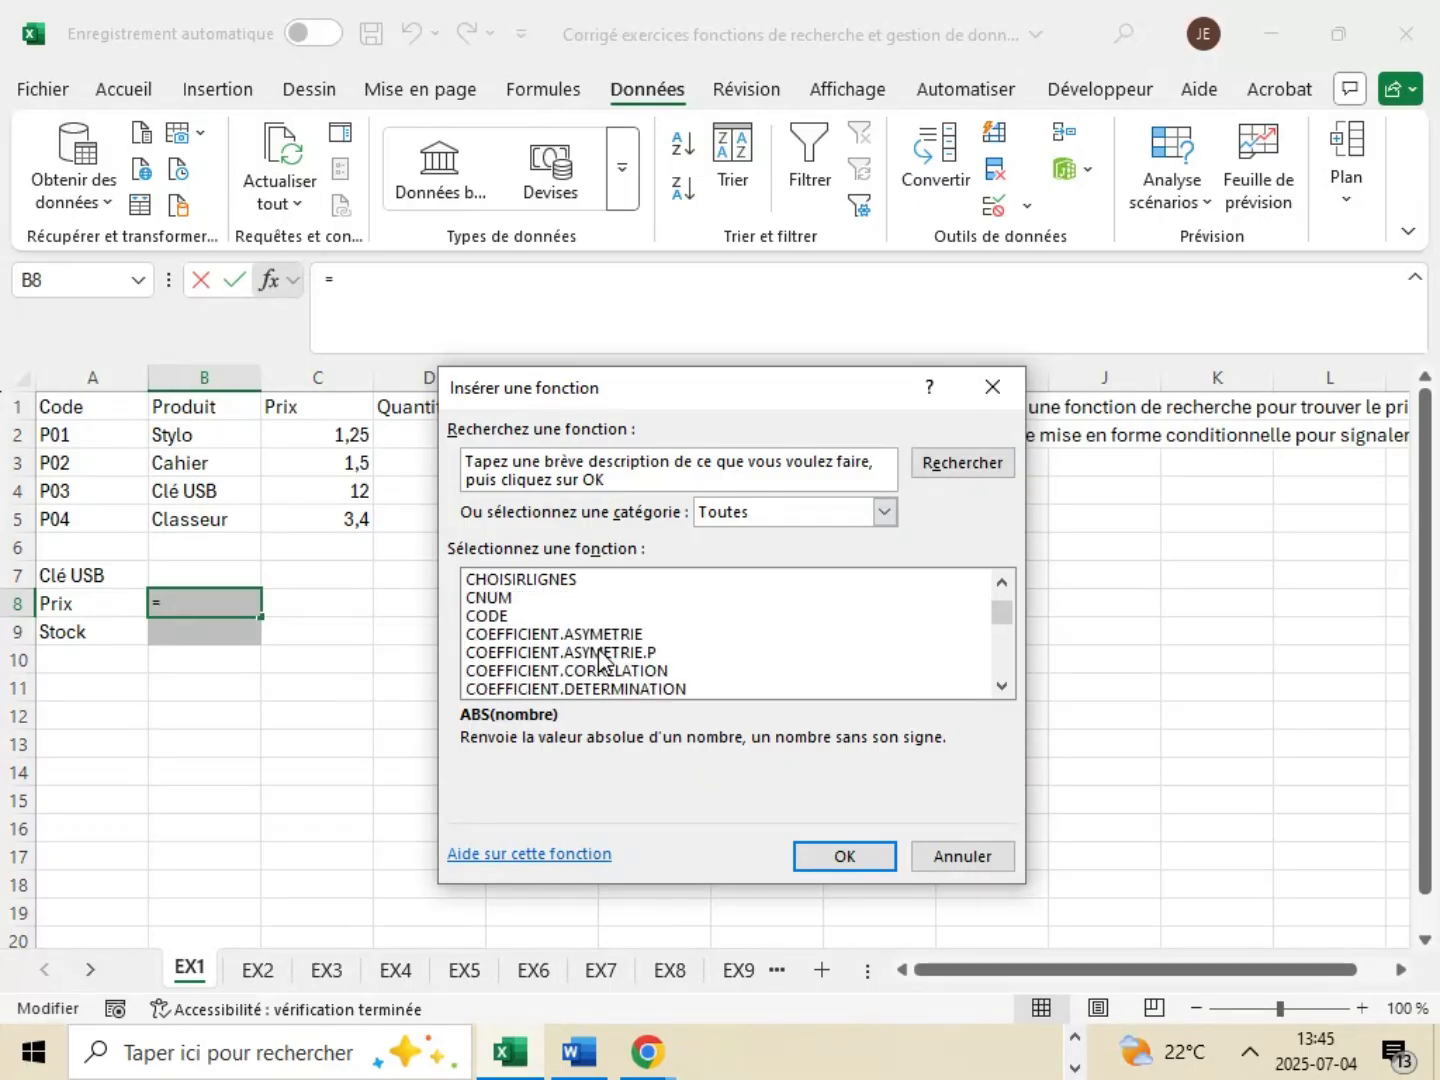
pyautogui.scroll(-10, 601, 661)
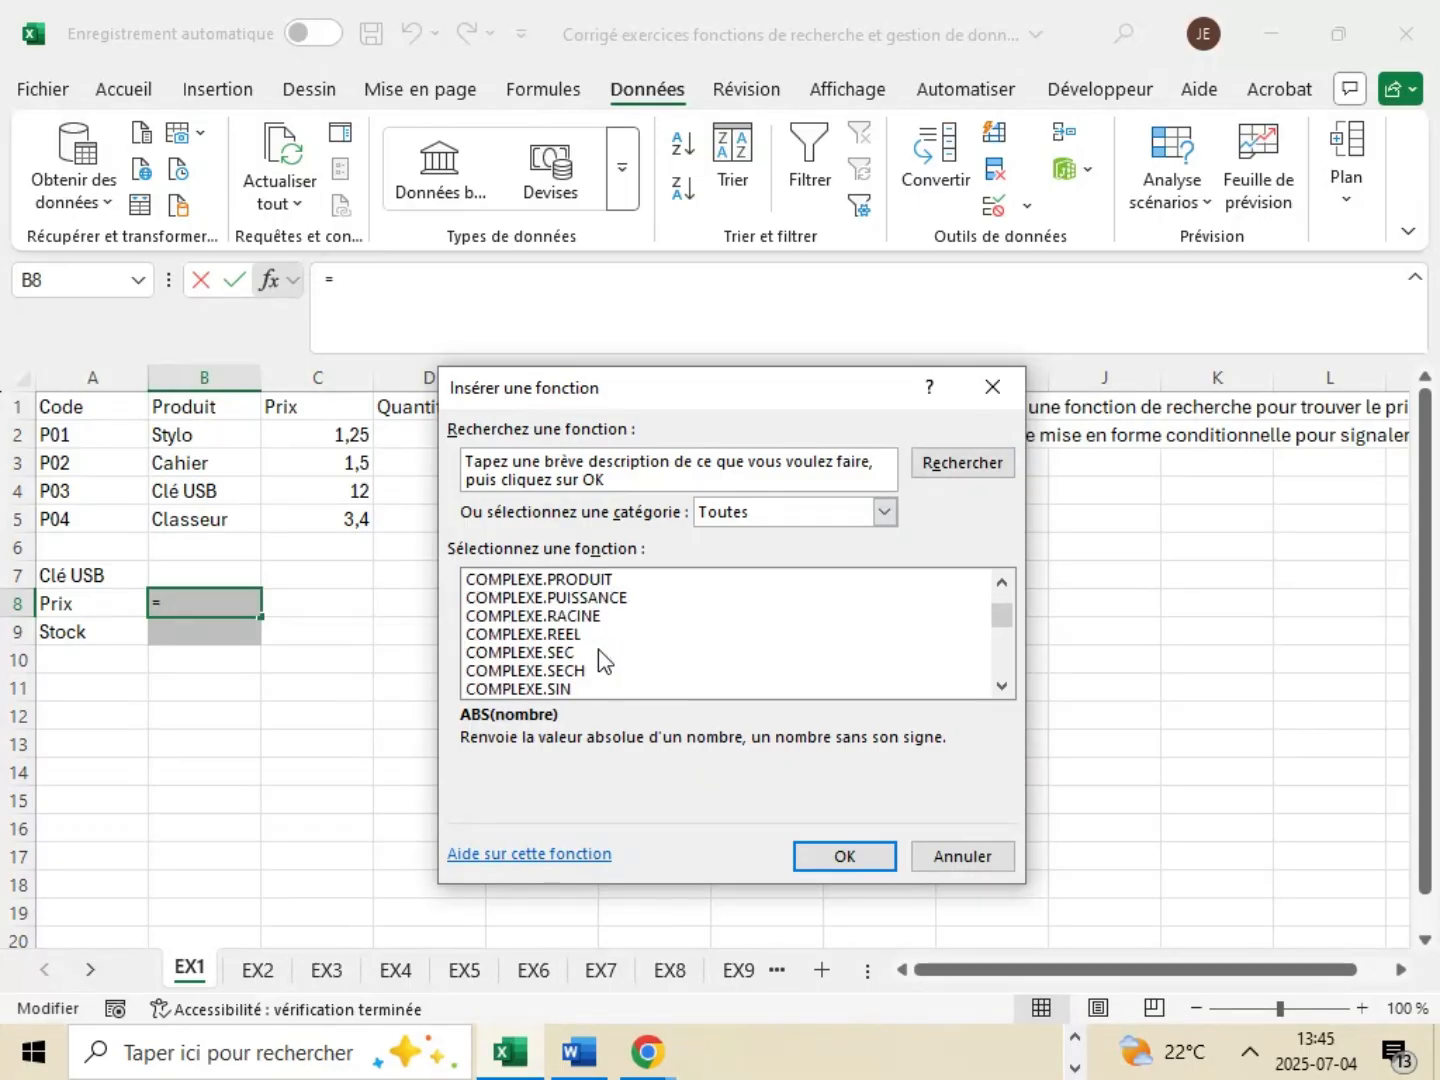
pyautogui.scroll(-15, 598, 650)
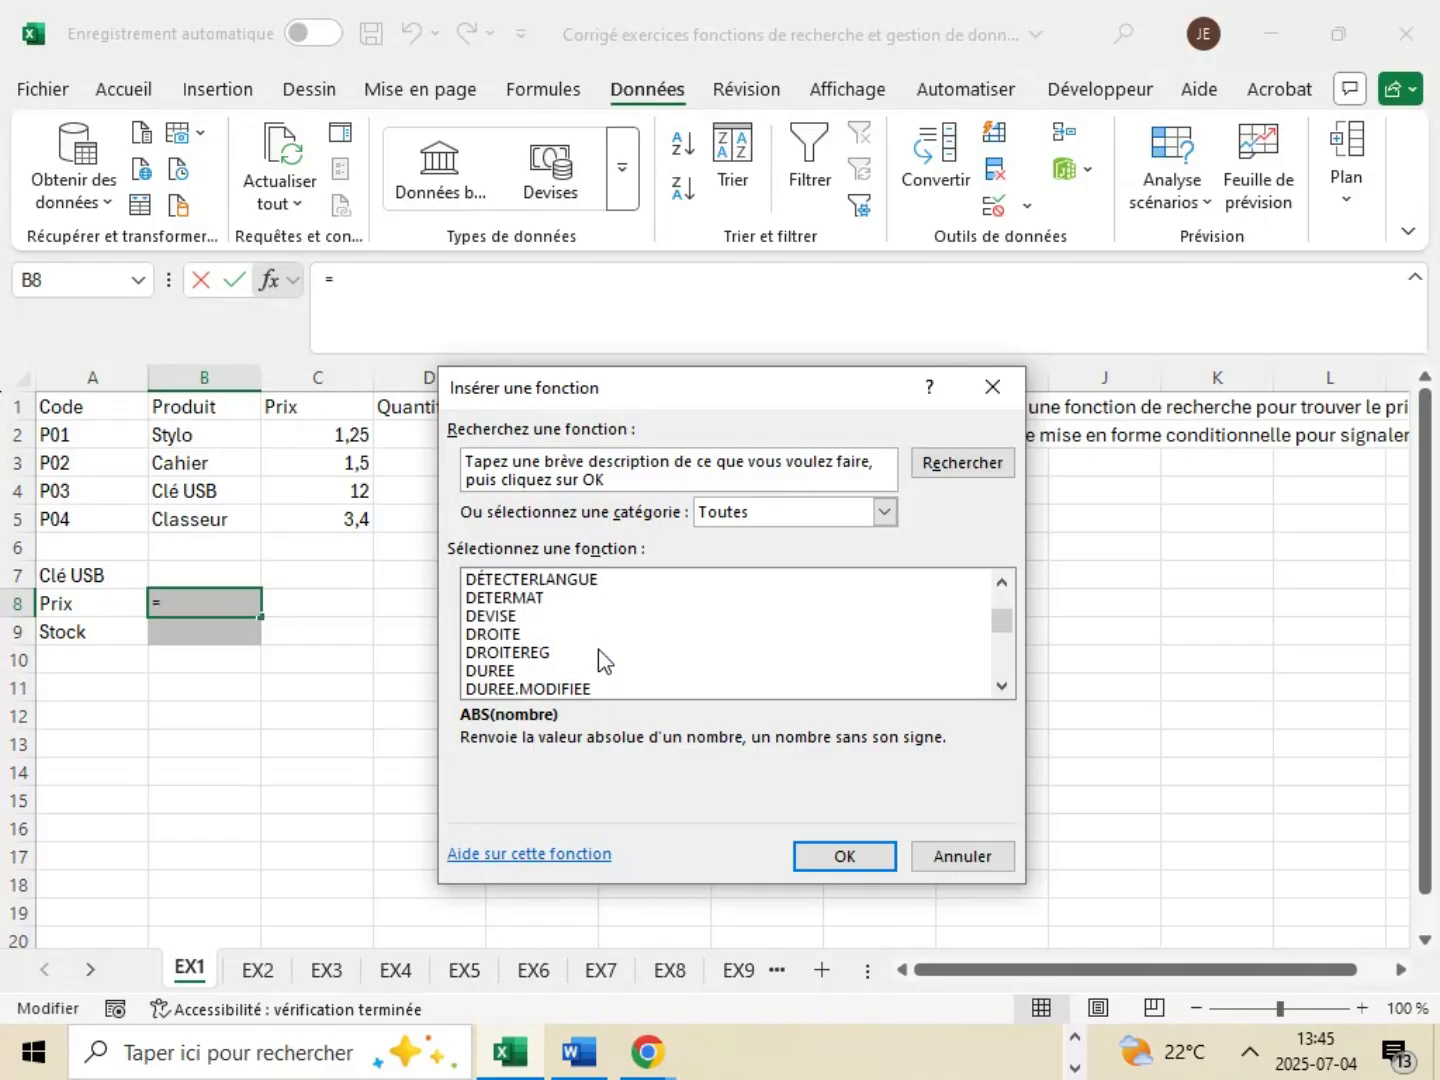
pyautogui.scroll(-10, 603, 660)
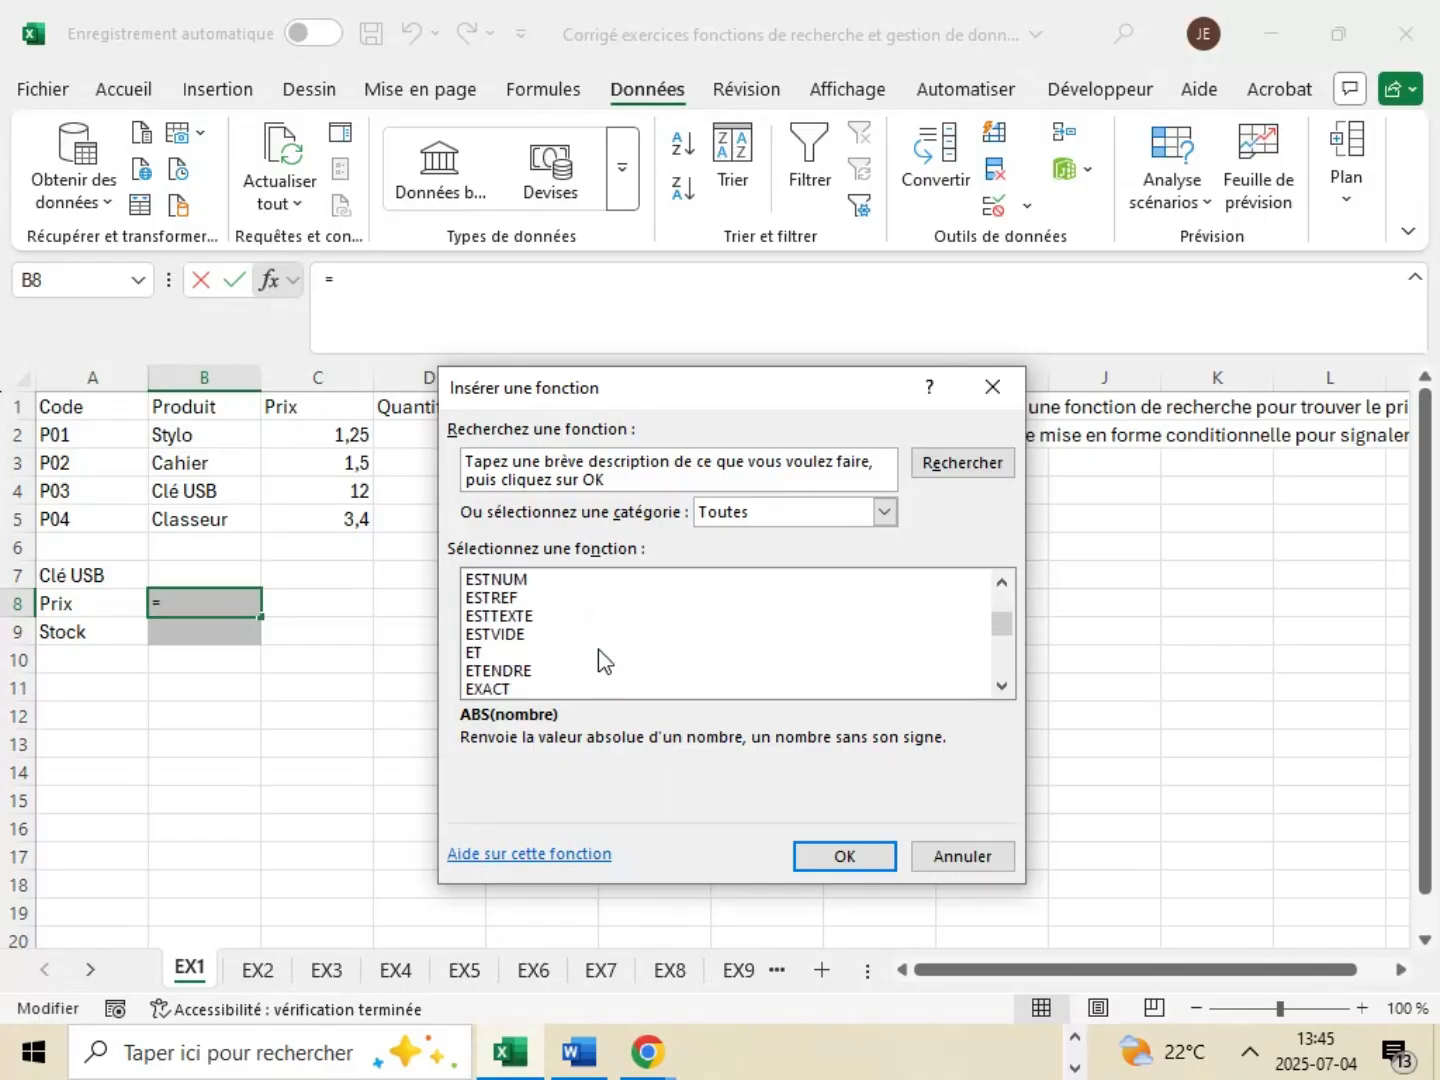
pyautogui.scroll(-20, 630, 655)
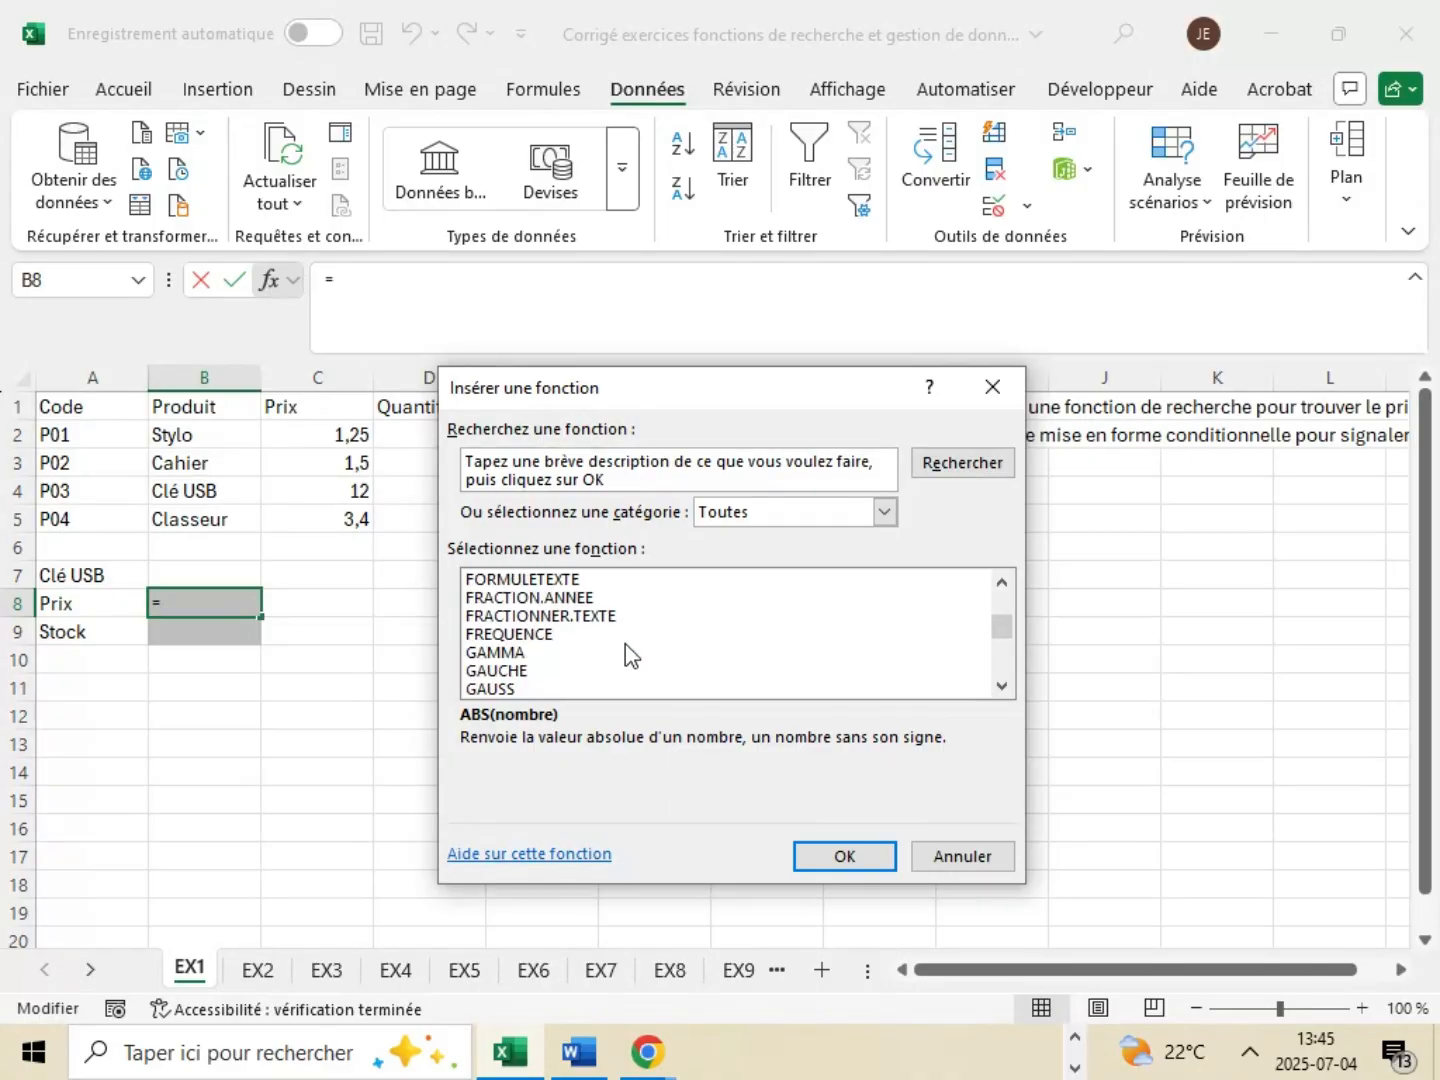
pyautogui.scroll(-6, 643, 655)
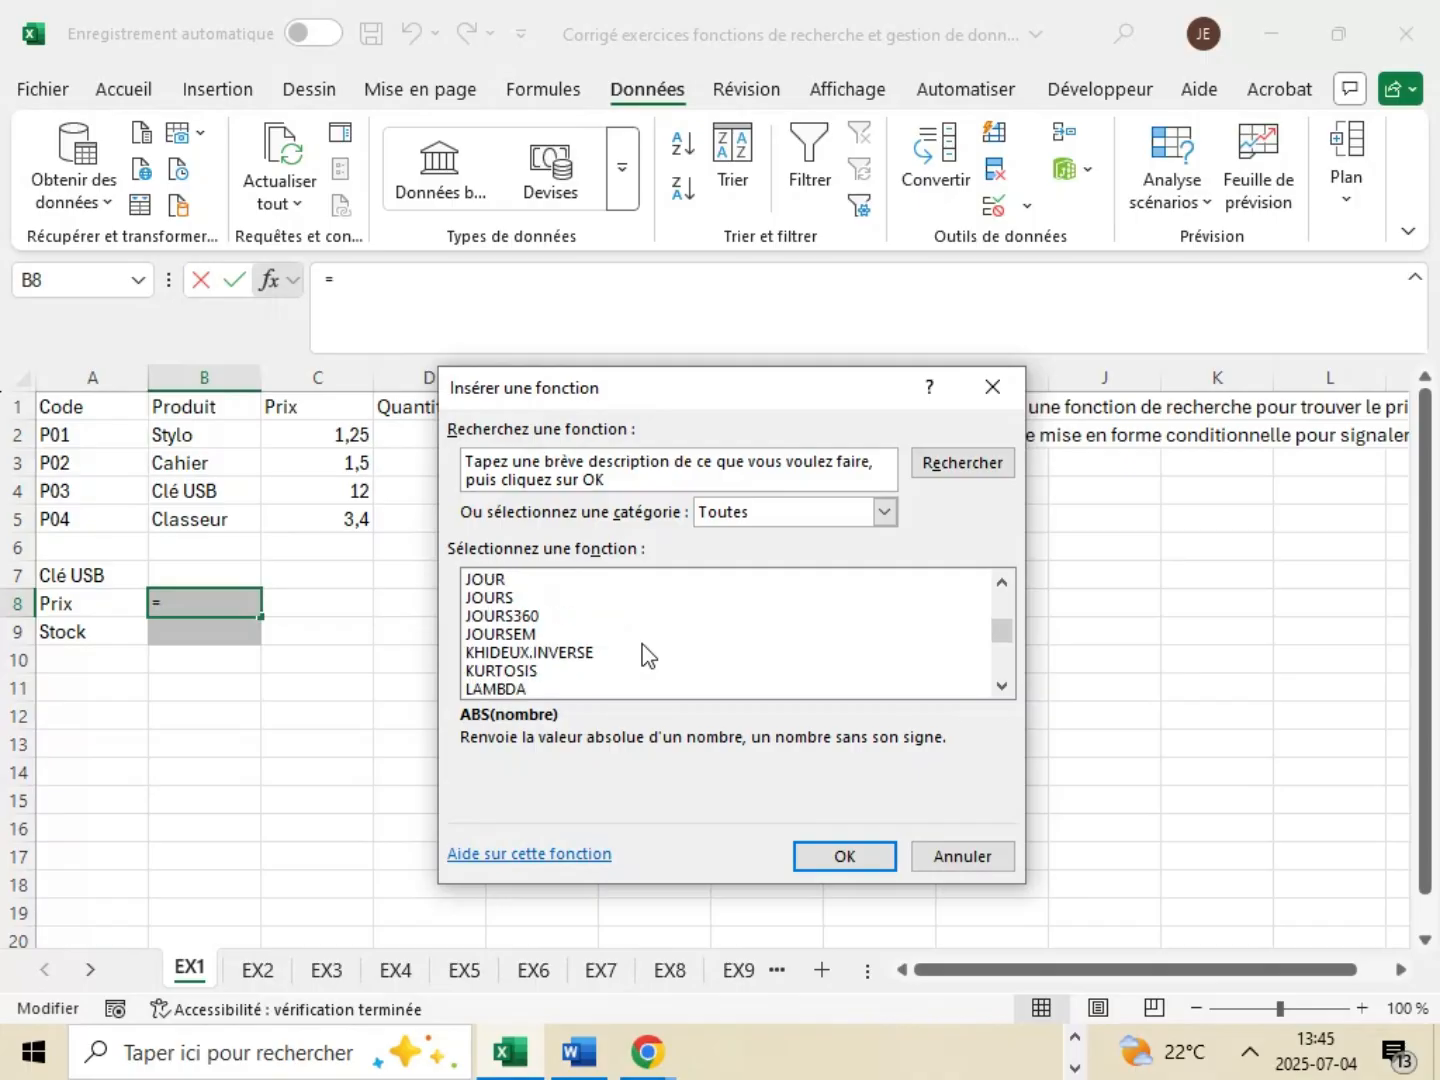
pyautogui.scroll(-11, 644, 655)
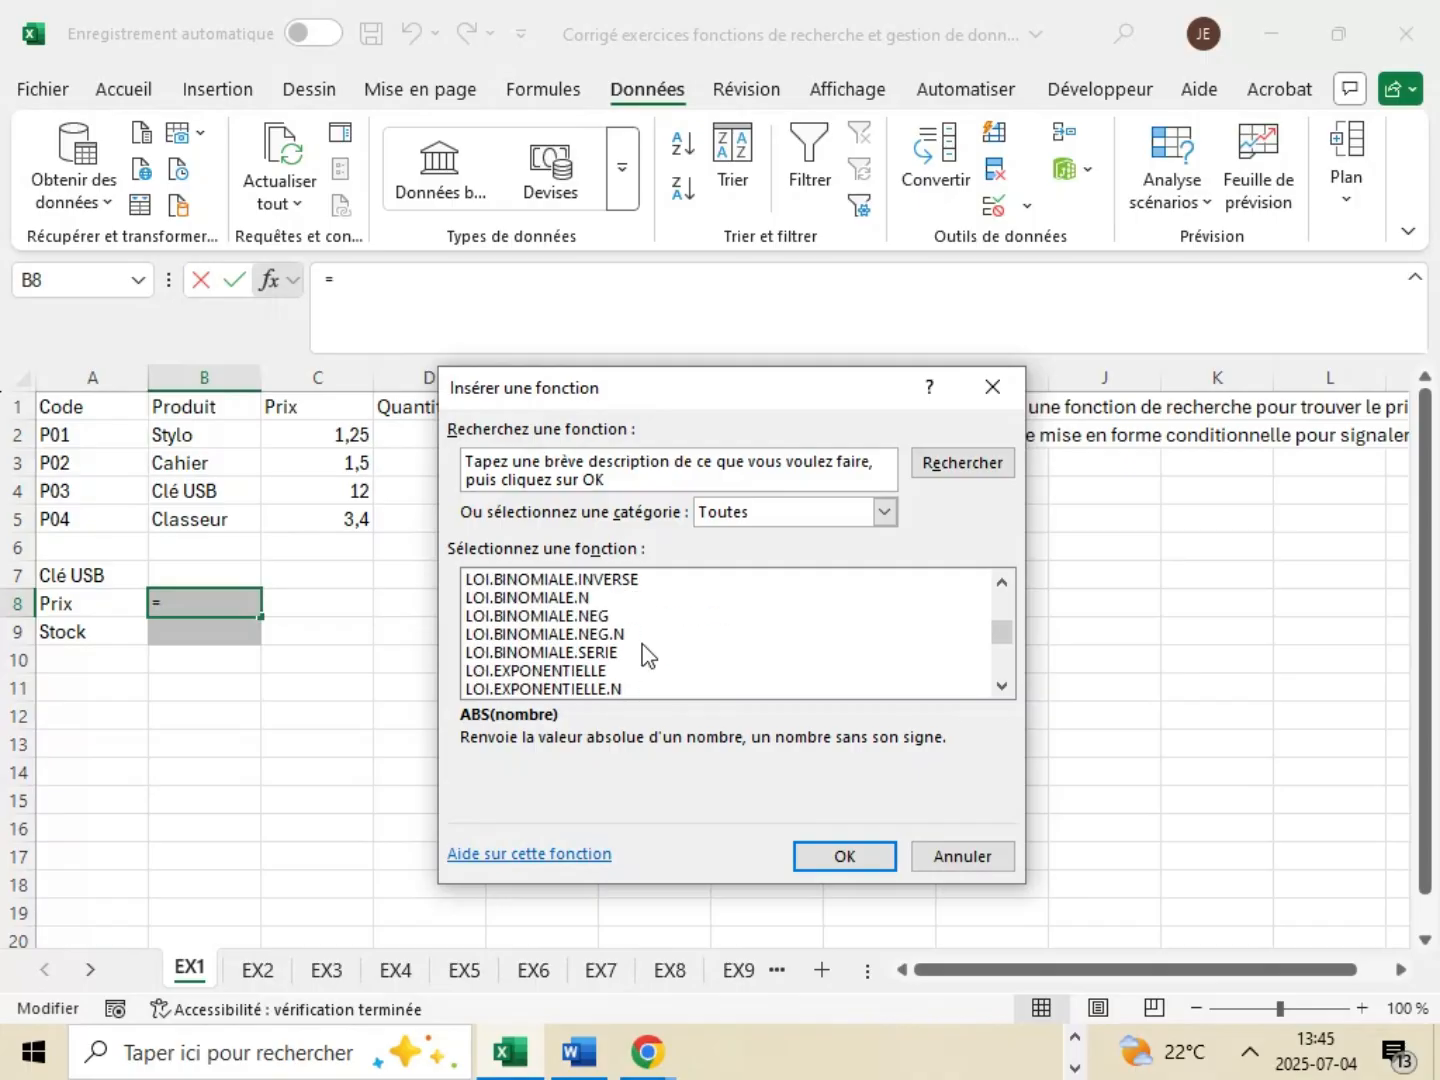
pyautogui.scroll(-9, 643, 655)
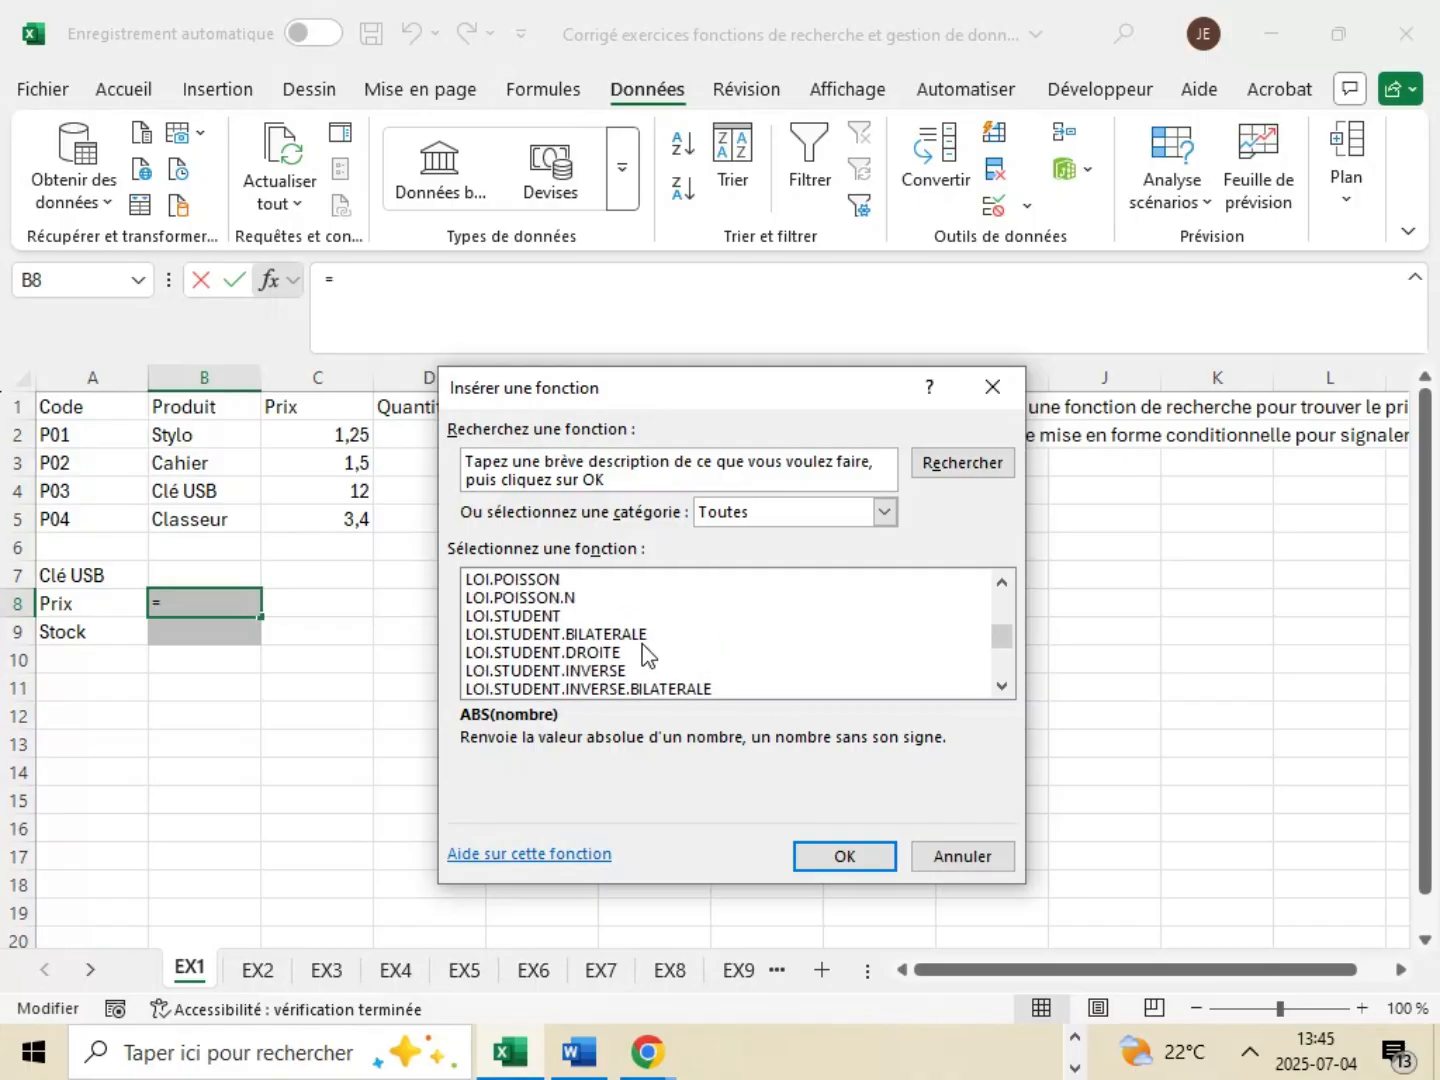
pyautogui.scroll(-10, 644, 655)
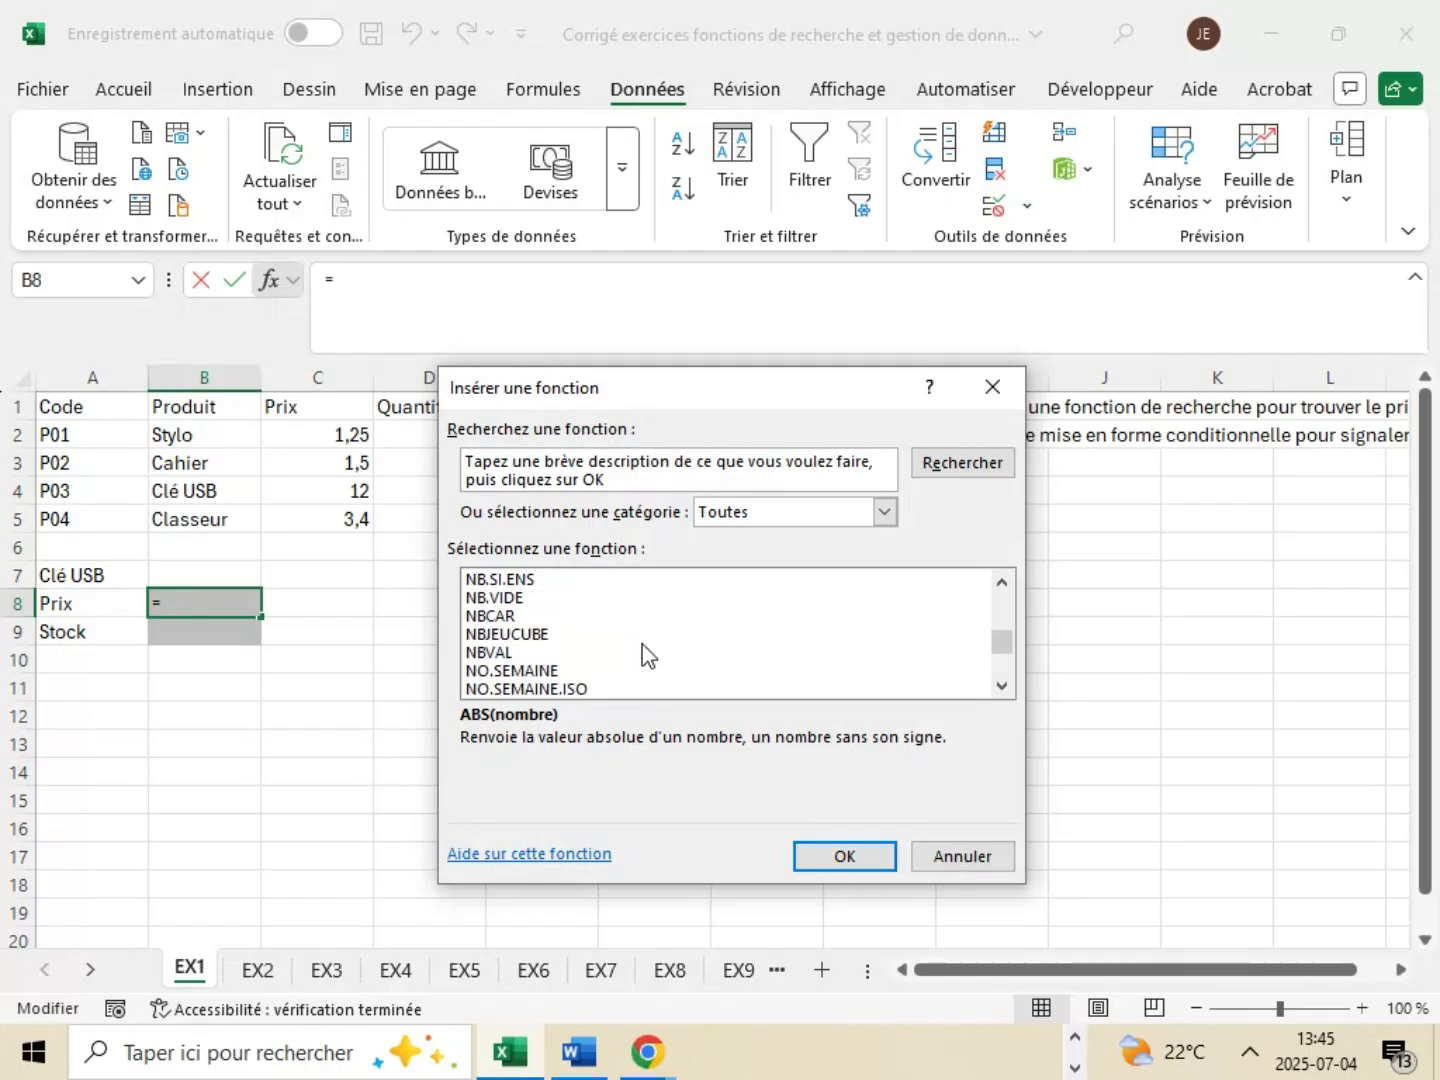
pyautogui.scroll(-8, 648, 655)
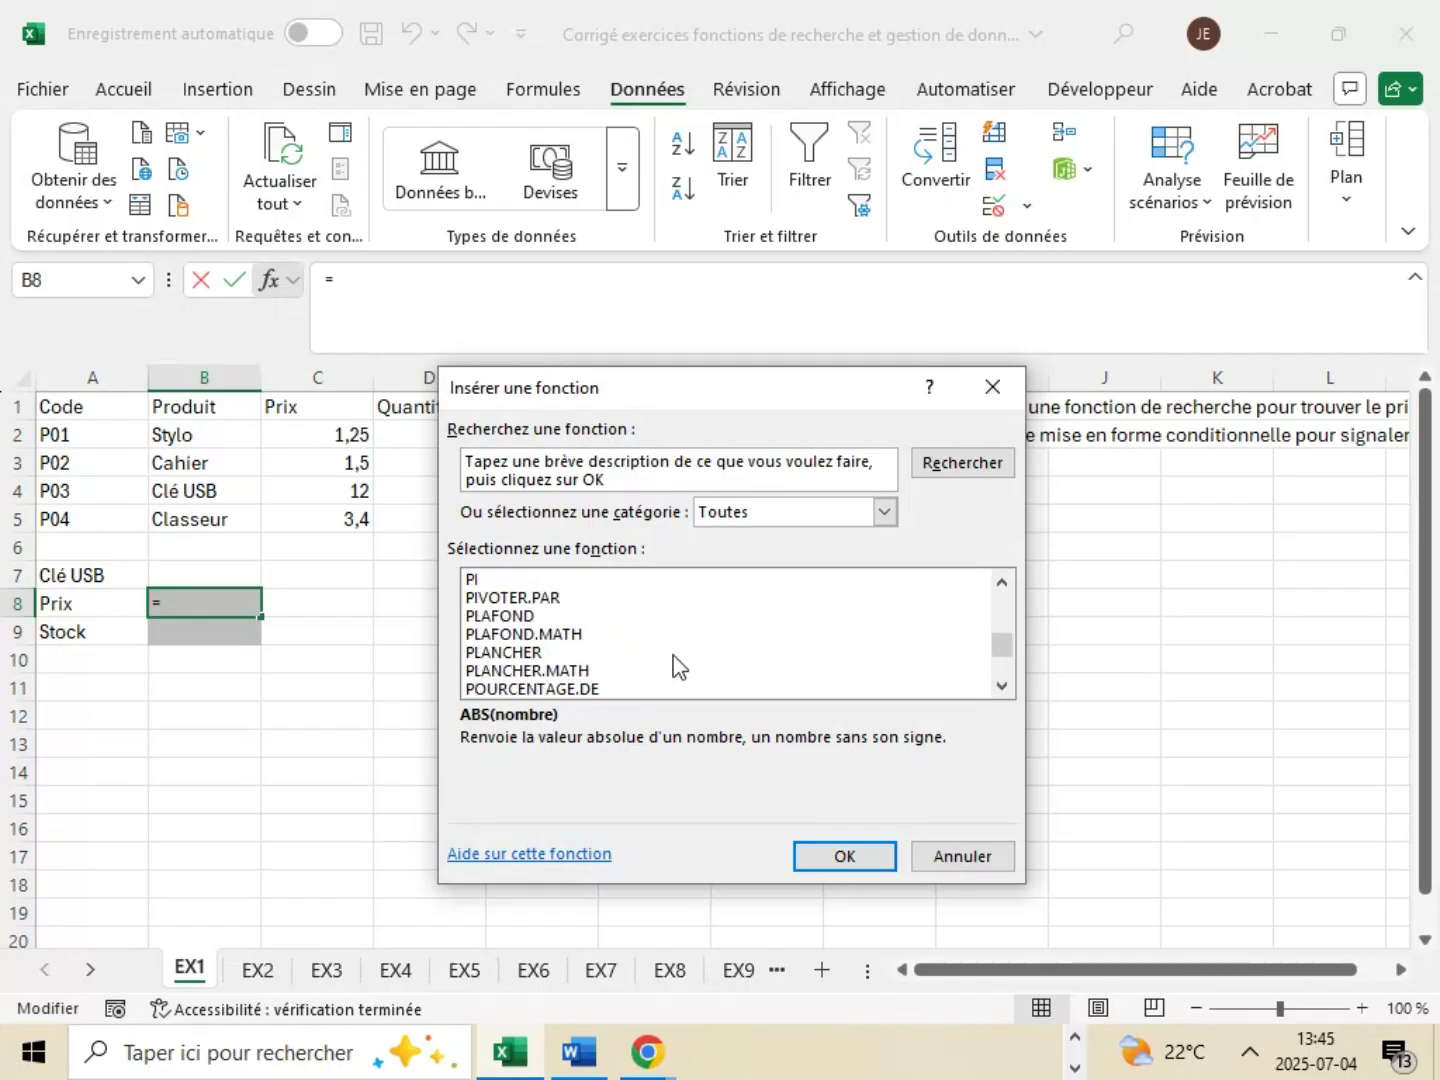
pyautogui.scroll(-7, 673, 667)
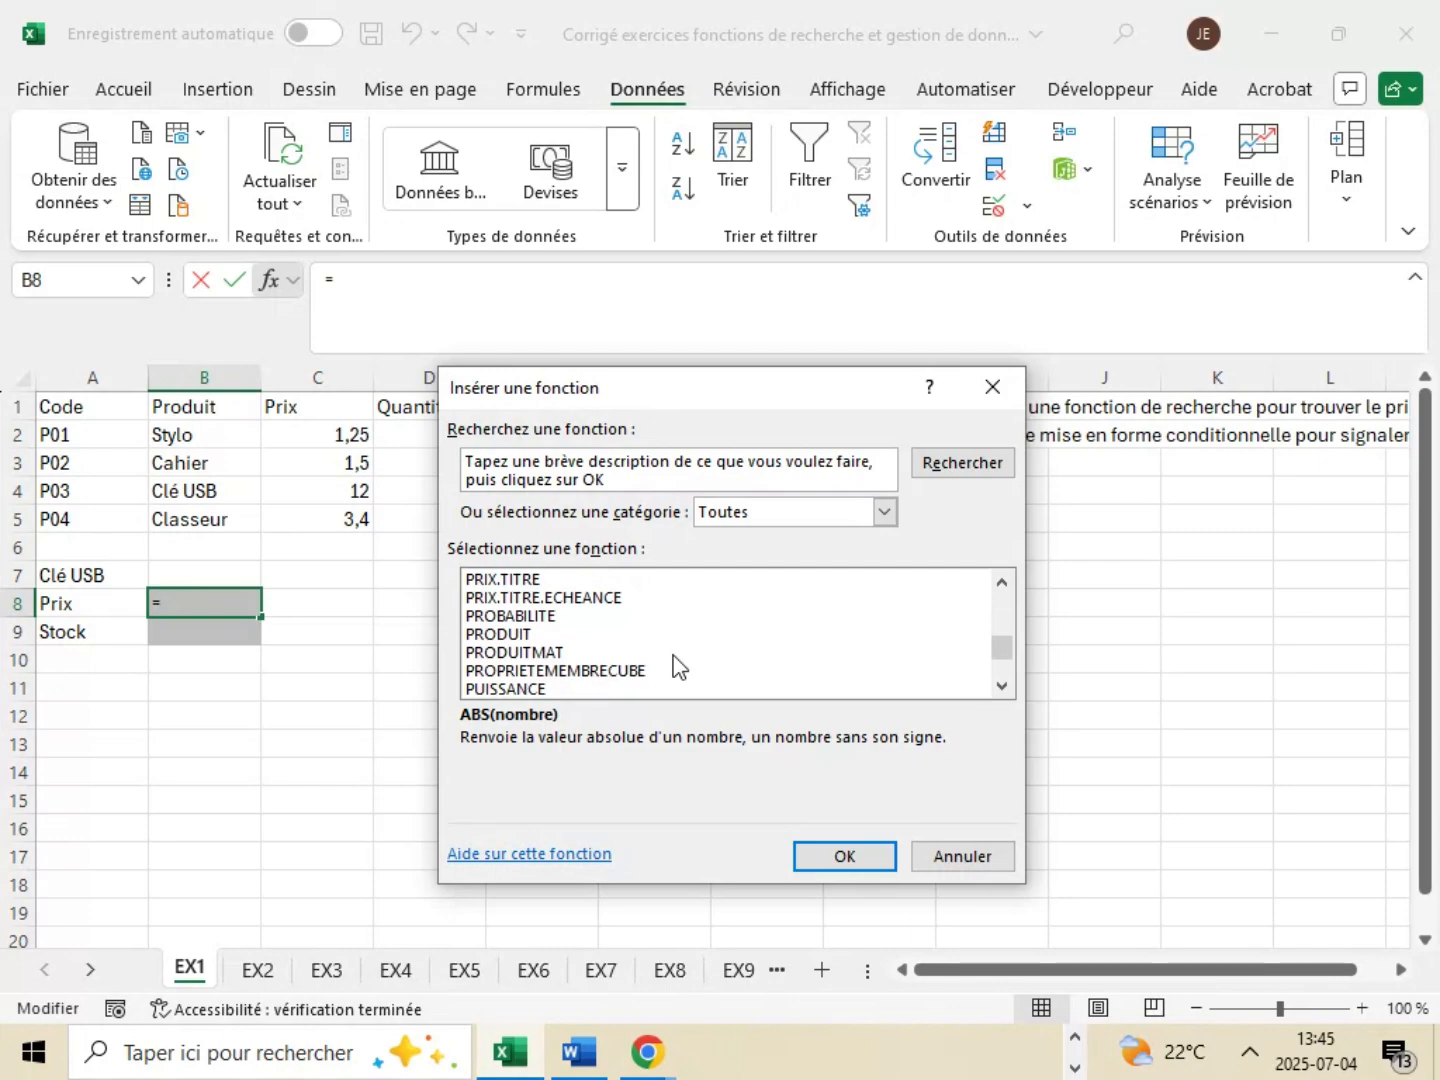
pyautogui.scroll(-6, 673, 667)
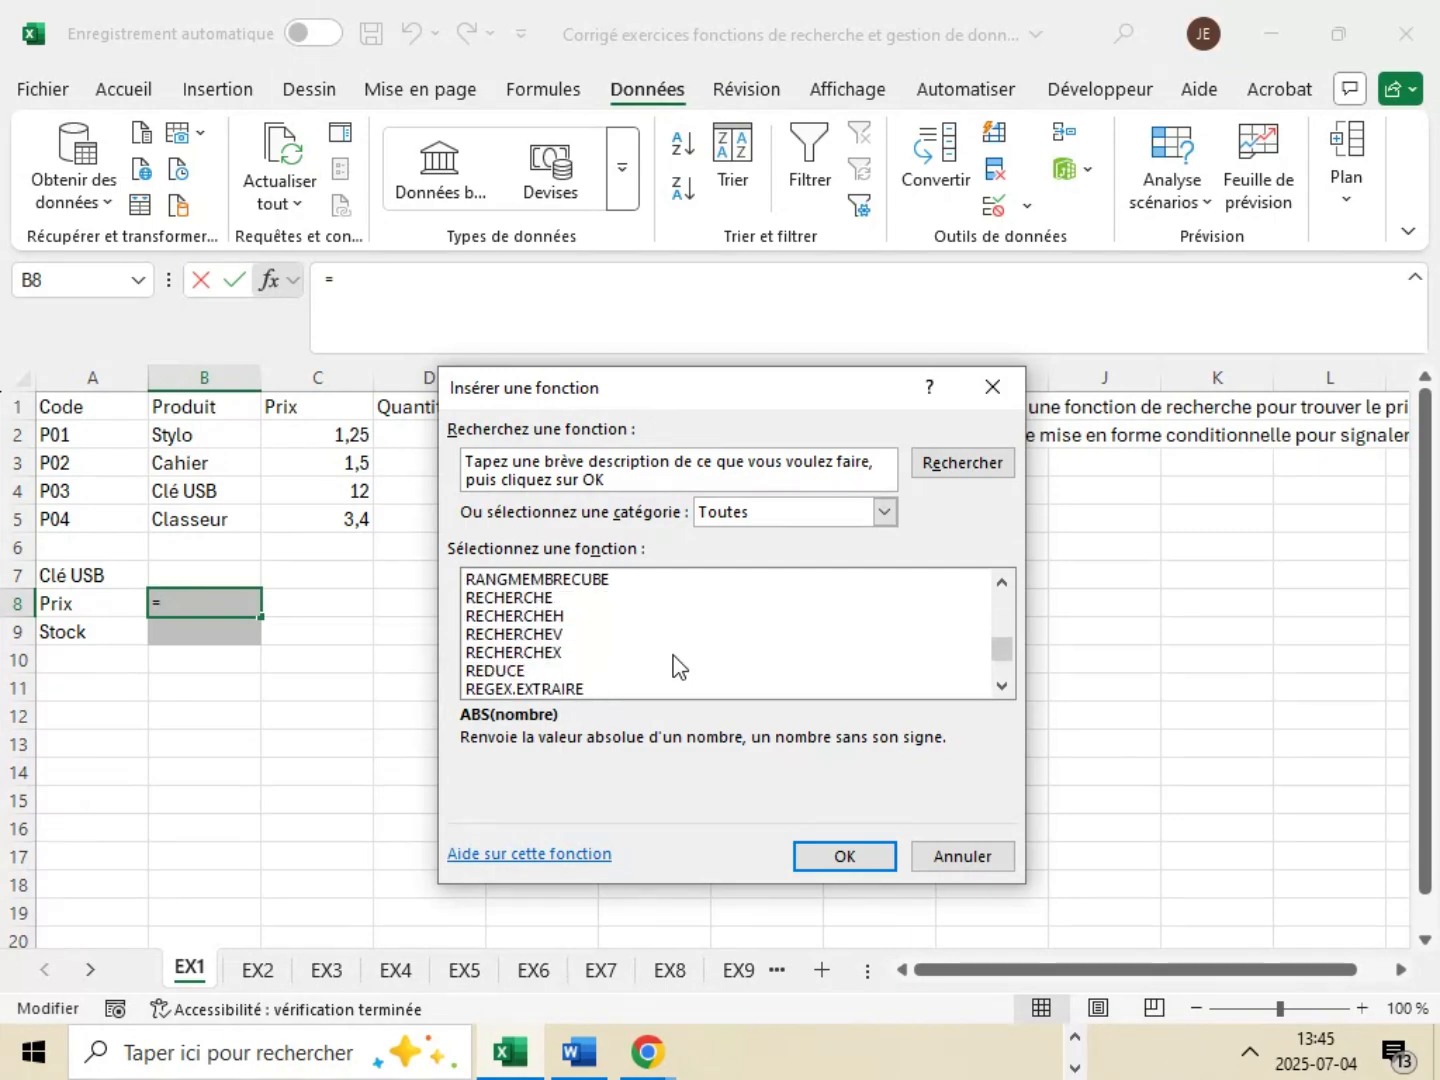
pyautogui.click(547, 633)
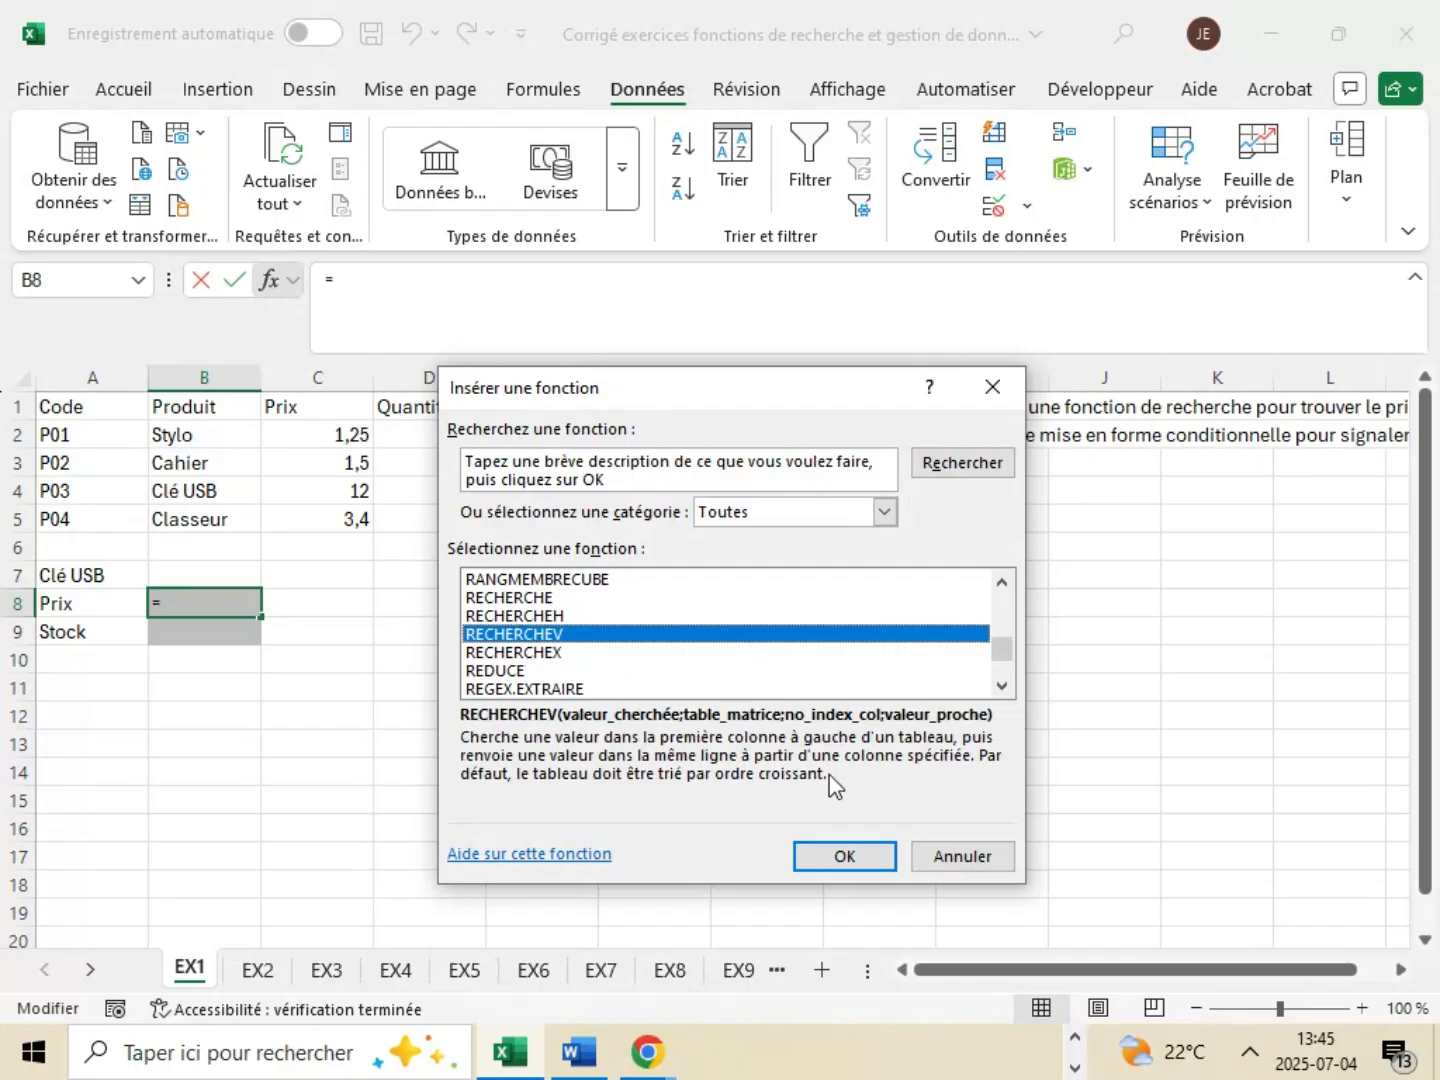
pyautogui.click(876, 858)
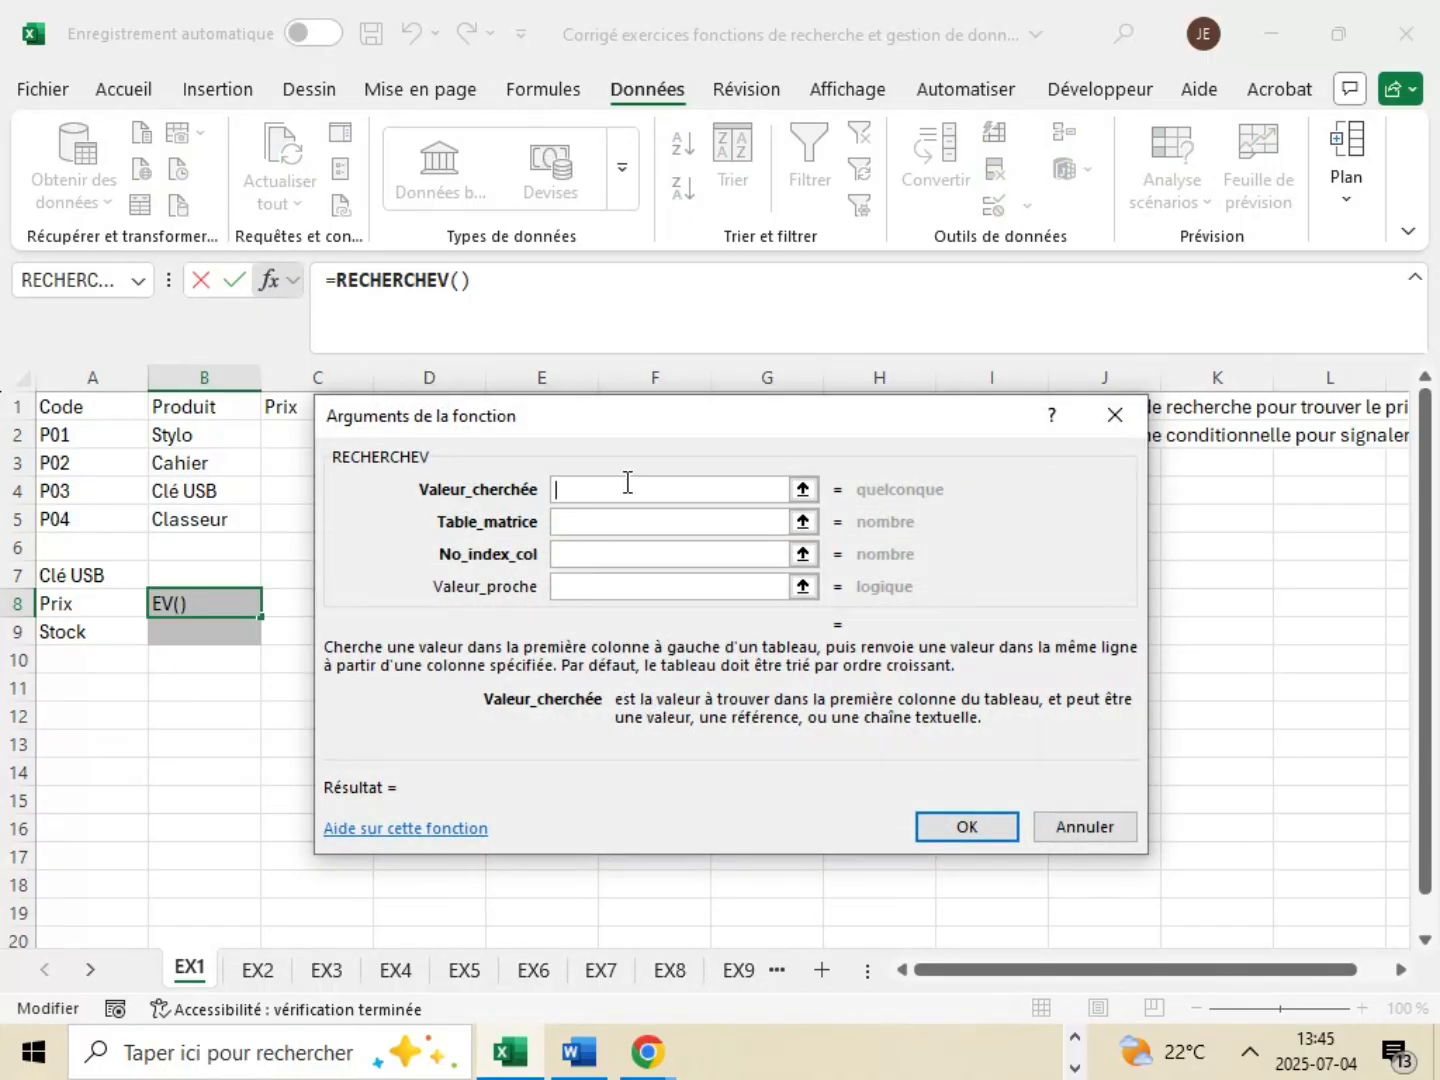
# - Move the function arguments window off the data table, consult the RECHERCHEV price formula in the Word document's Corrigé, and return to Excel
pyautogui.moveTo(615, 421); pyautogui.dragTo(766, 472)
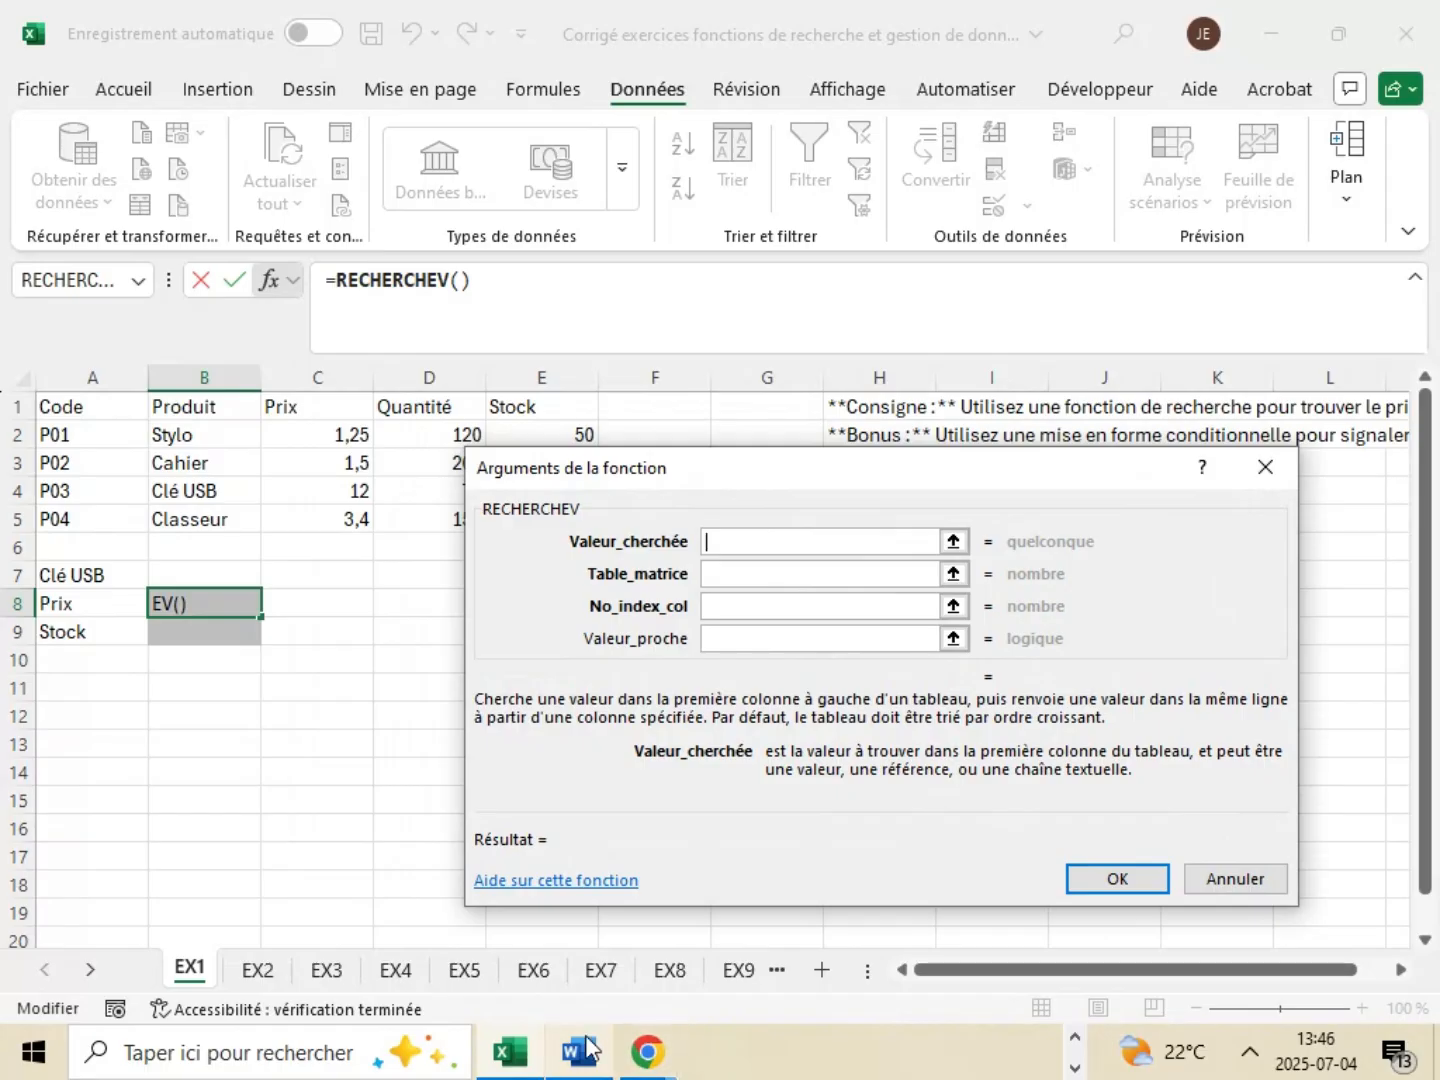
pyautogui.moveTo(586, 1057)
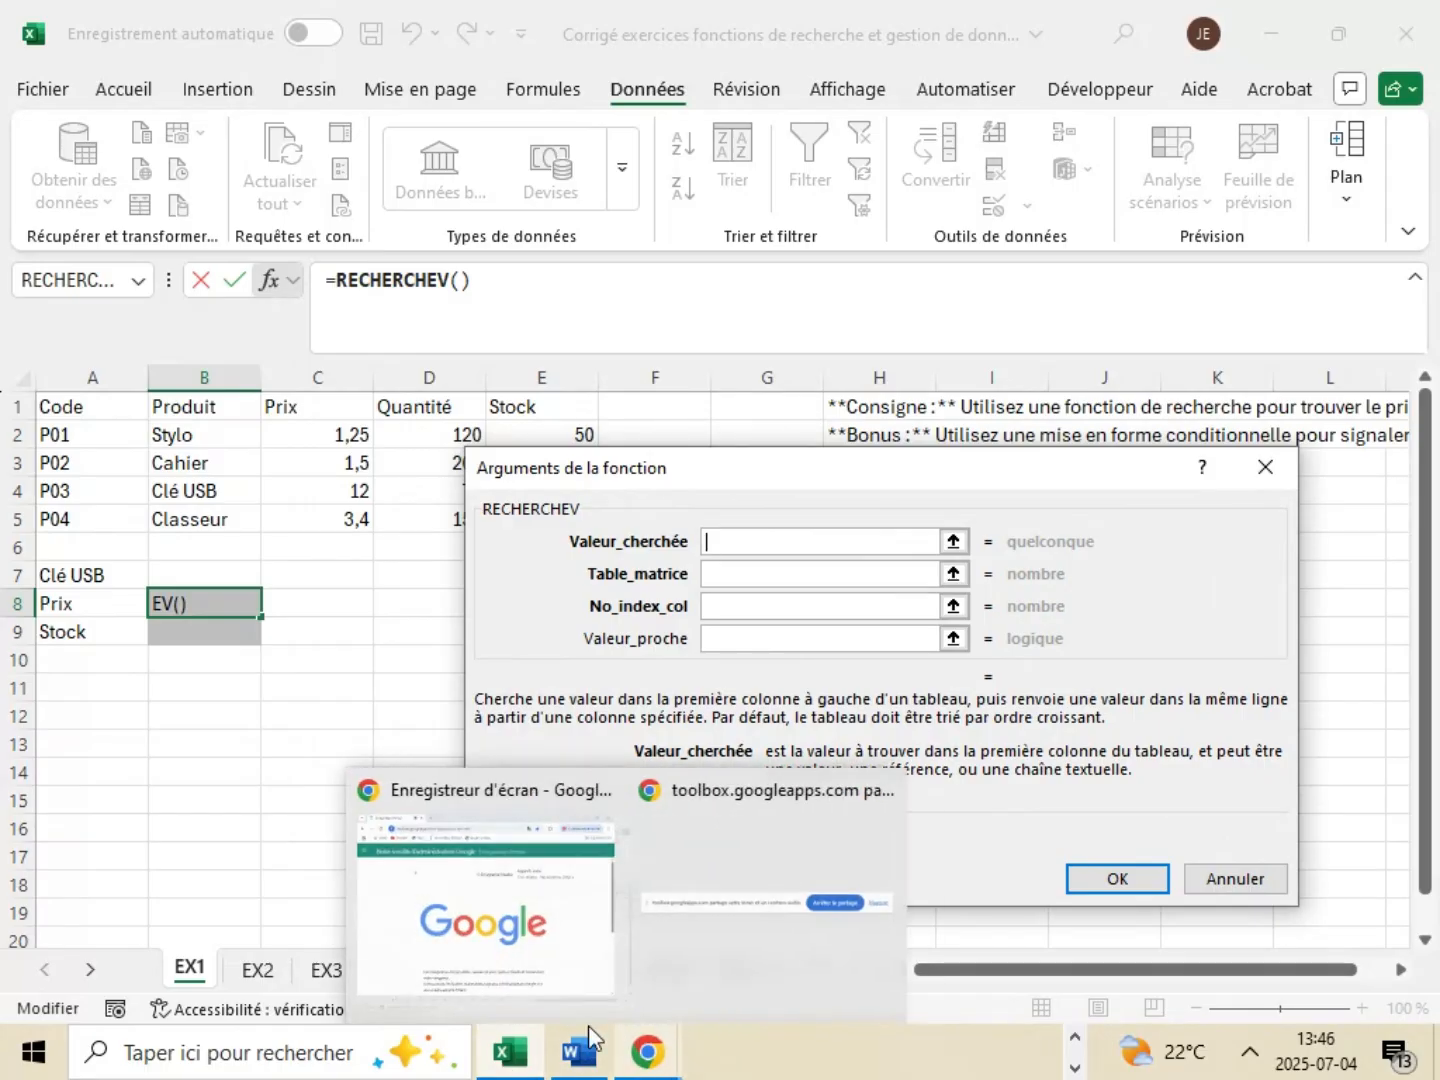
pyautogui.click(577, 1049)
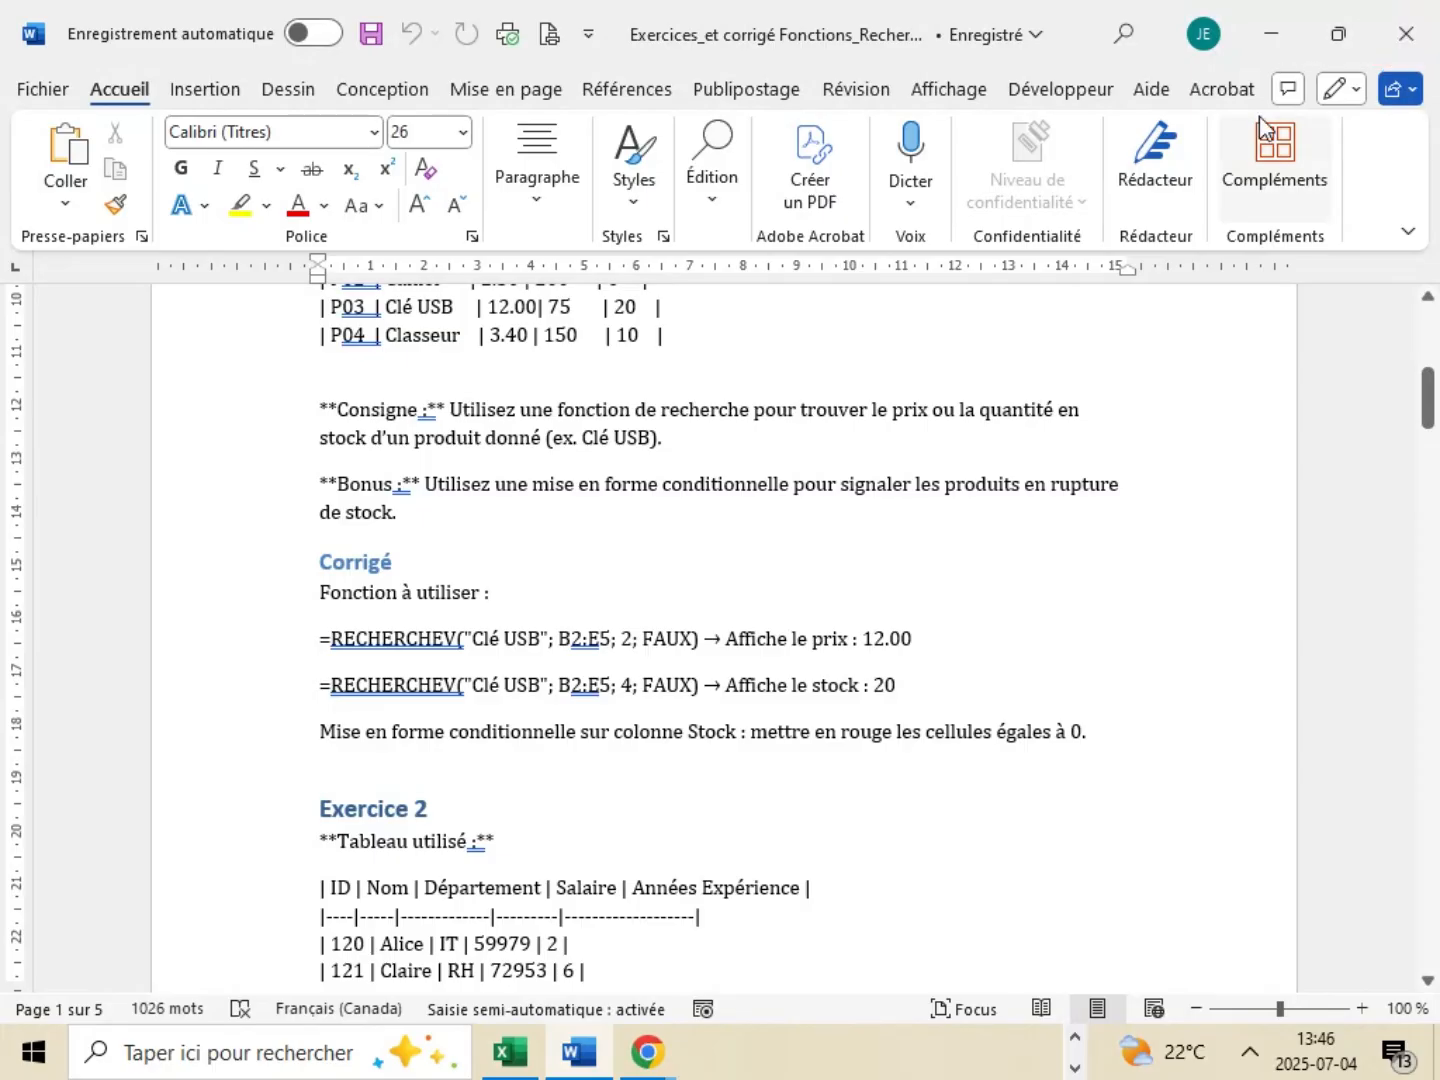
pyautogui.click(1293, 43)
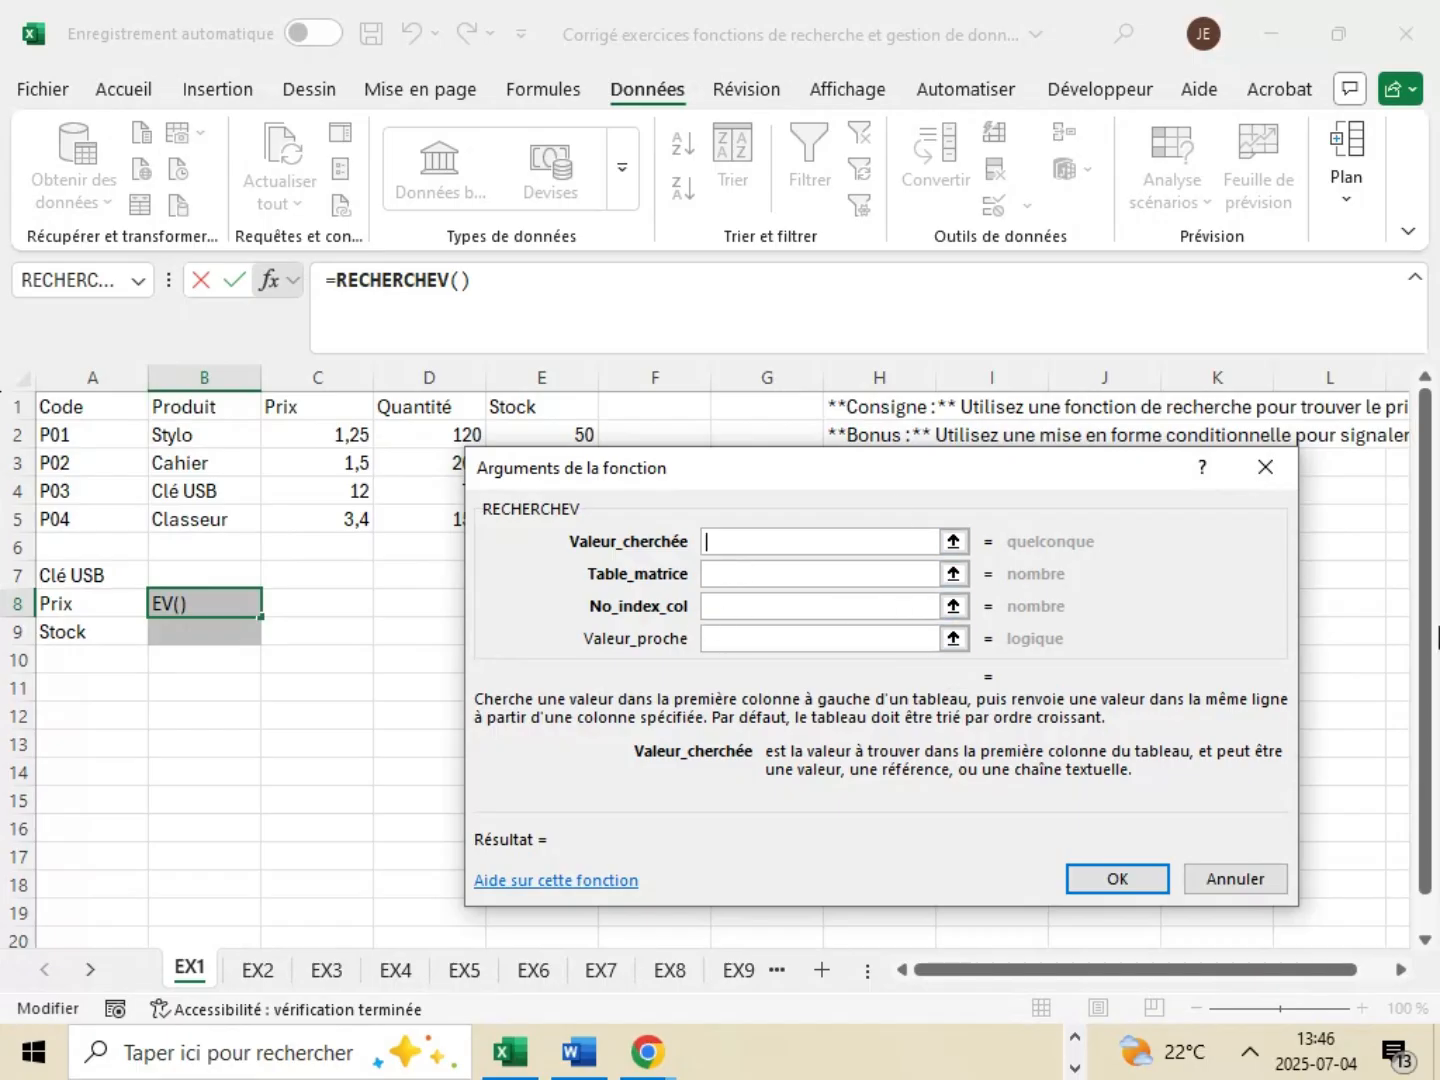
# - Set the Valeur_cherchée argument of the RECHERCHEV function in Prix cell B8 to Clé USB
pyautogui.write('Clé ')
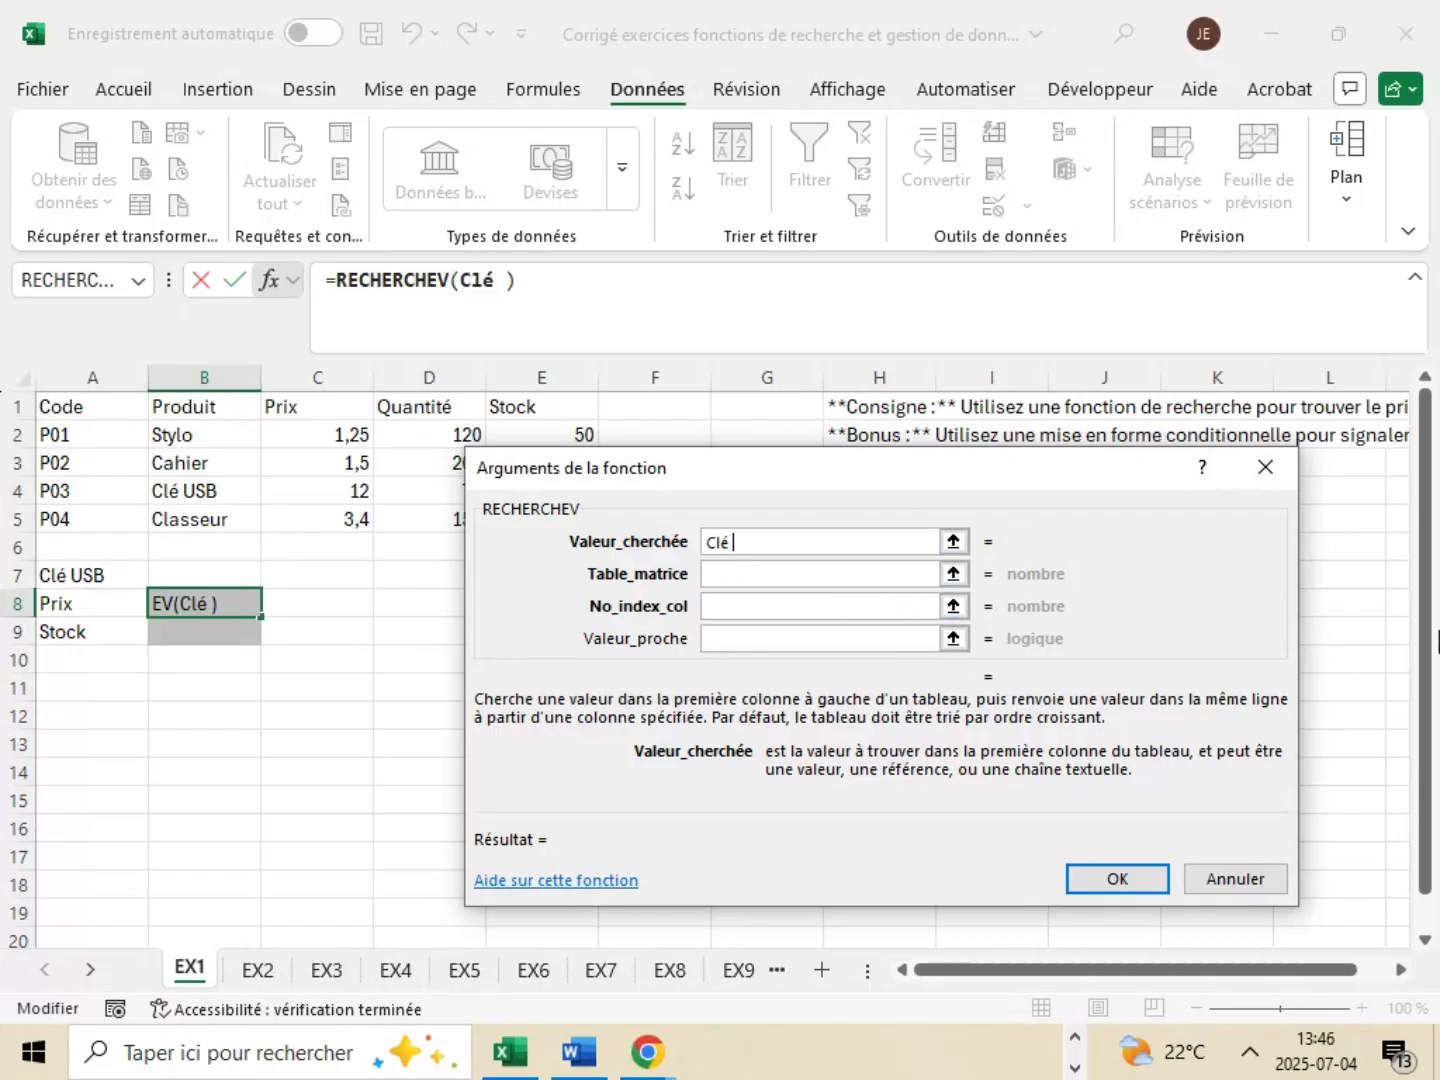
pyautogui.write('USB')
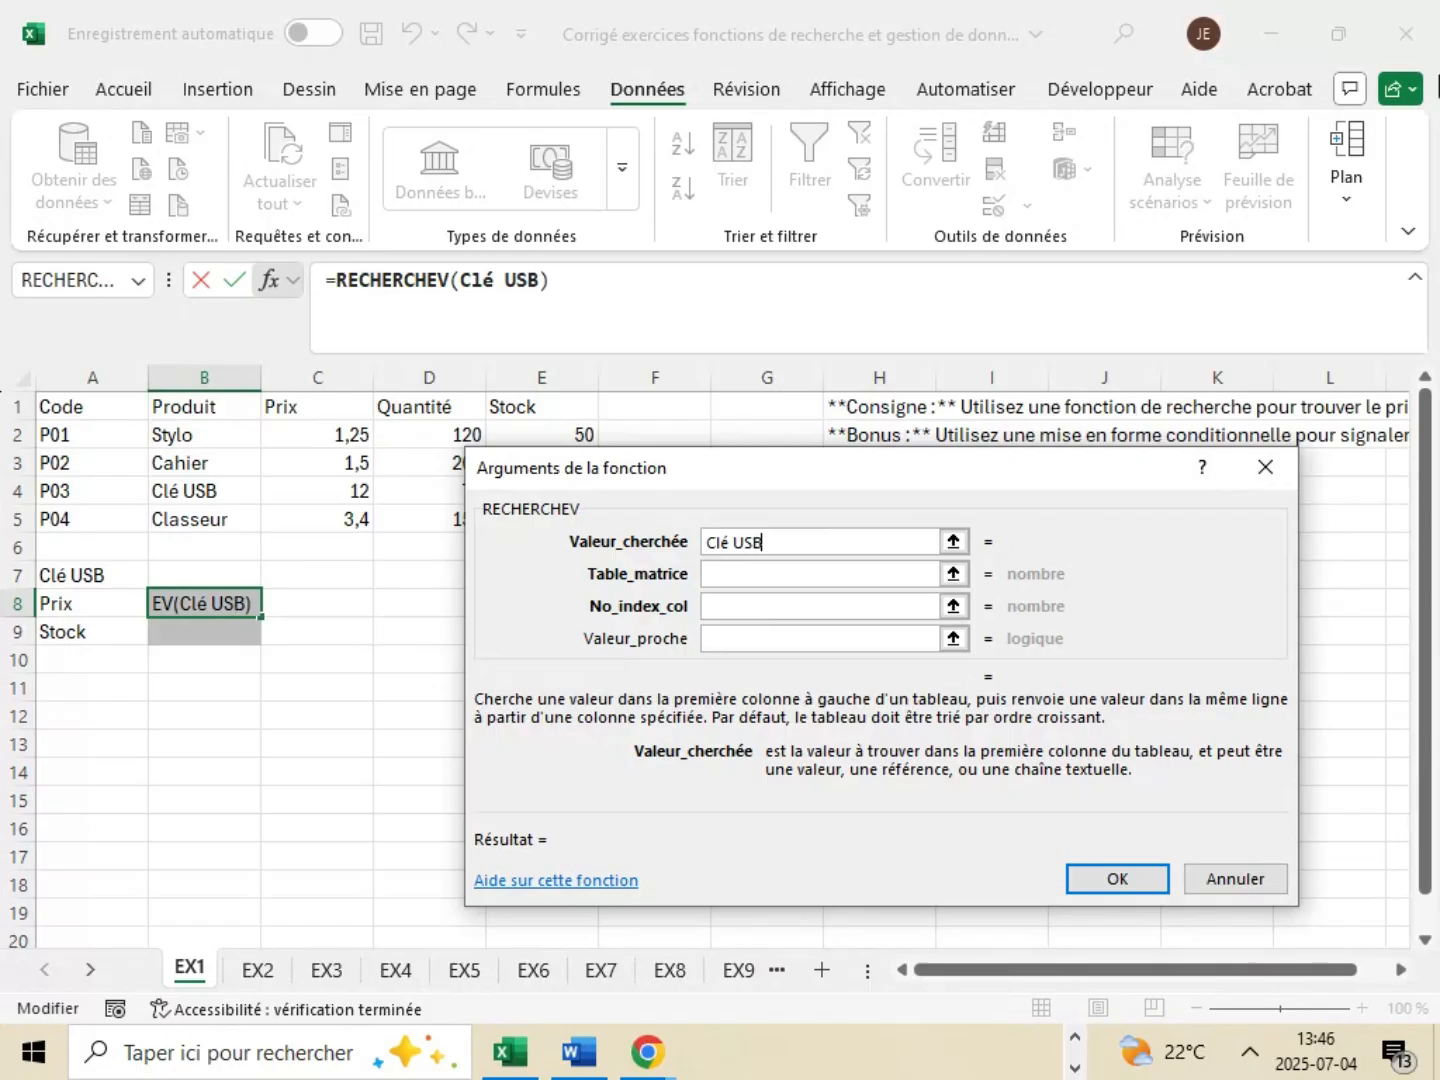
pyautogui.click(742, 584)
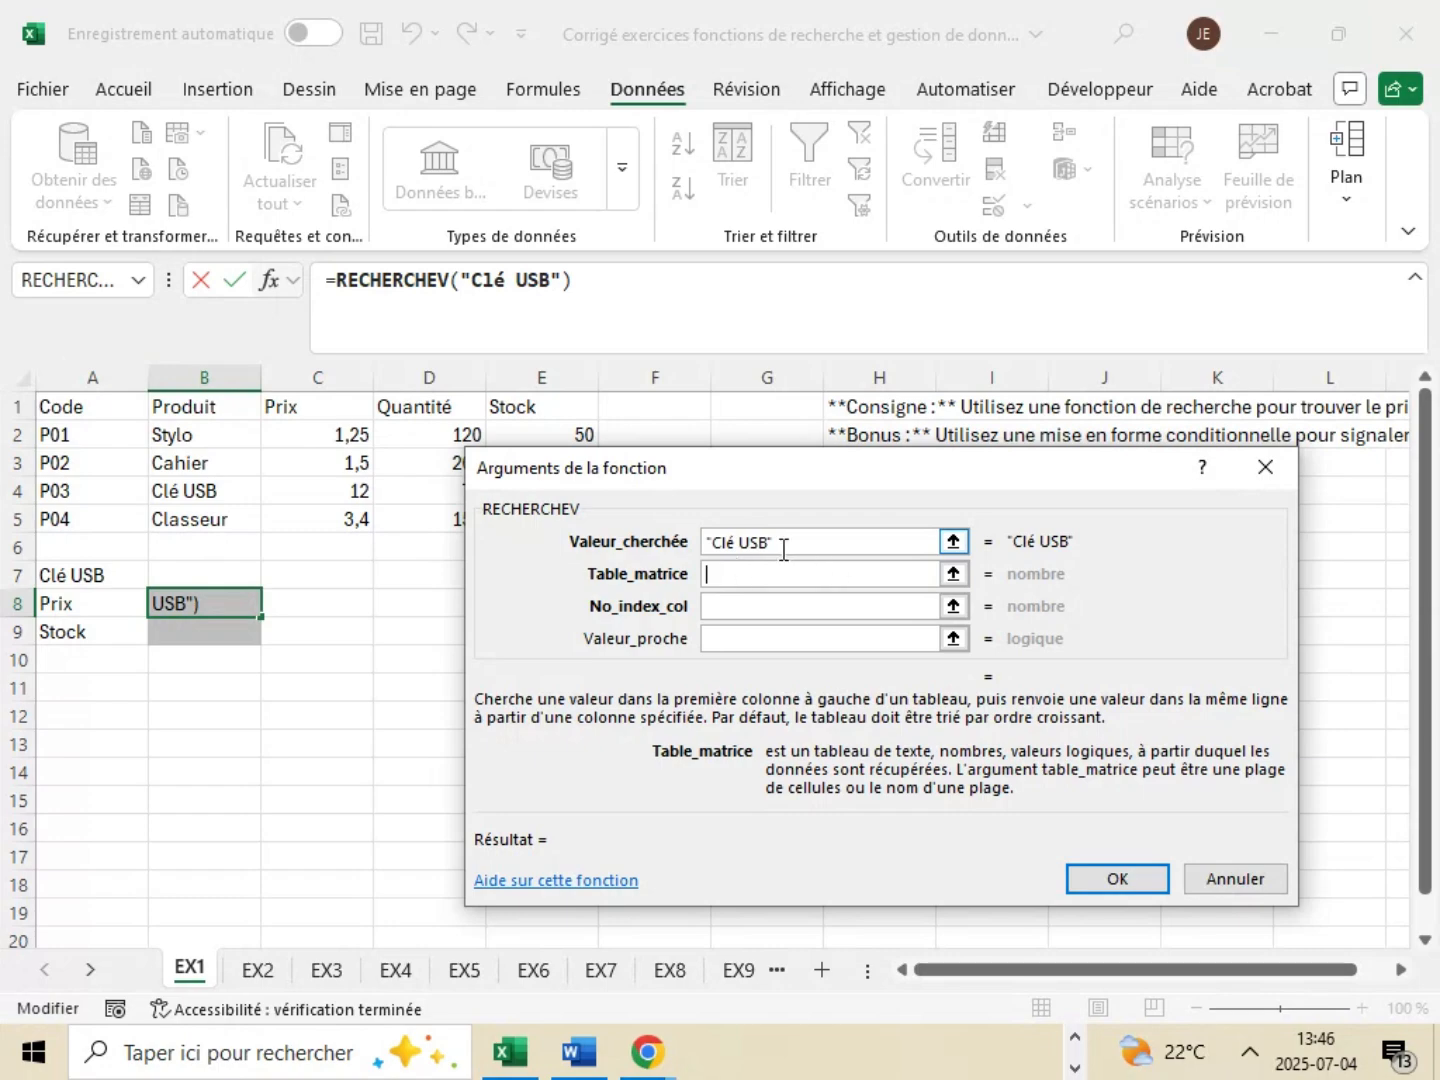
pyautogui.press('Tab')
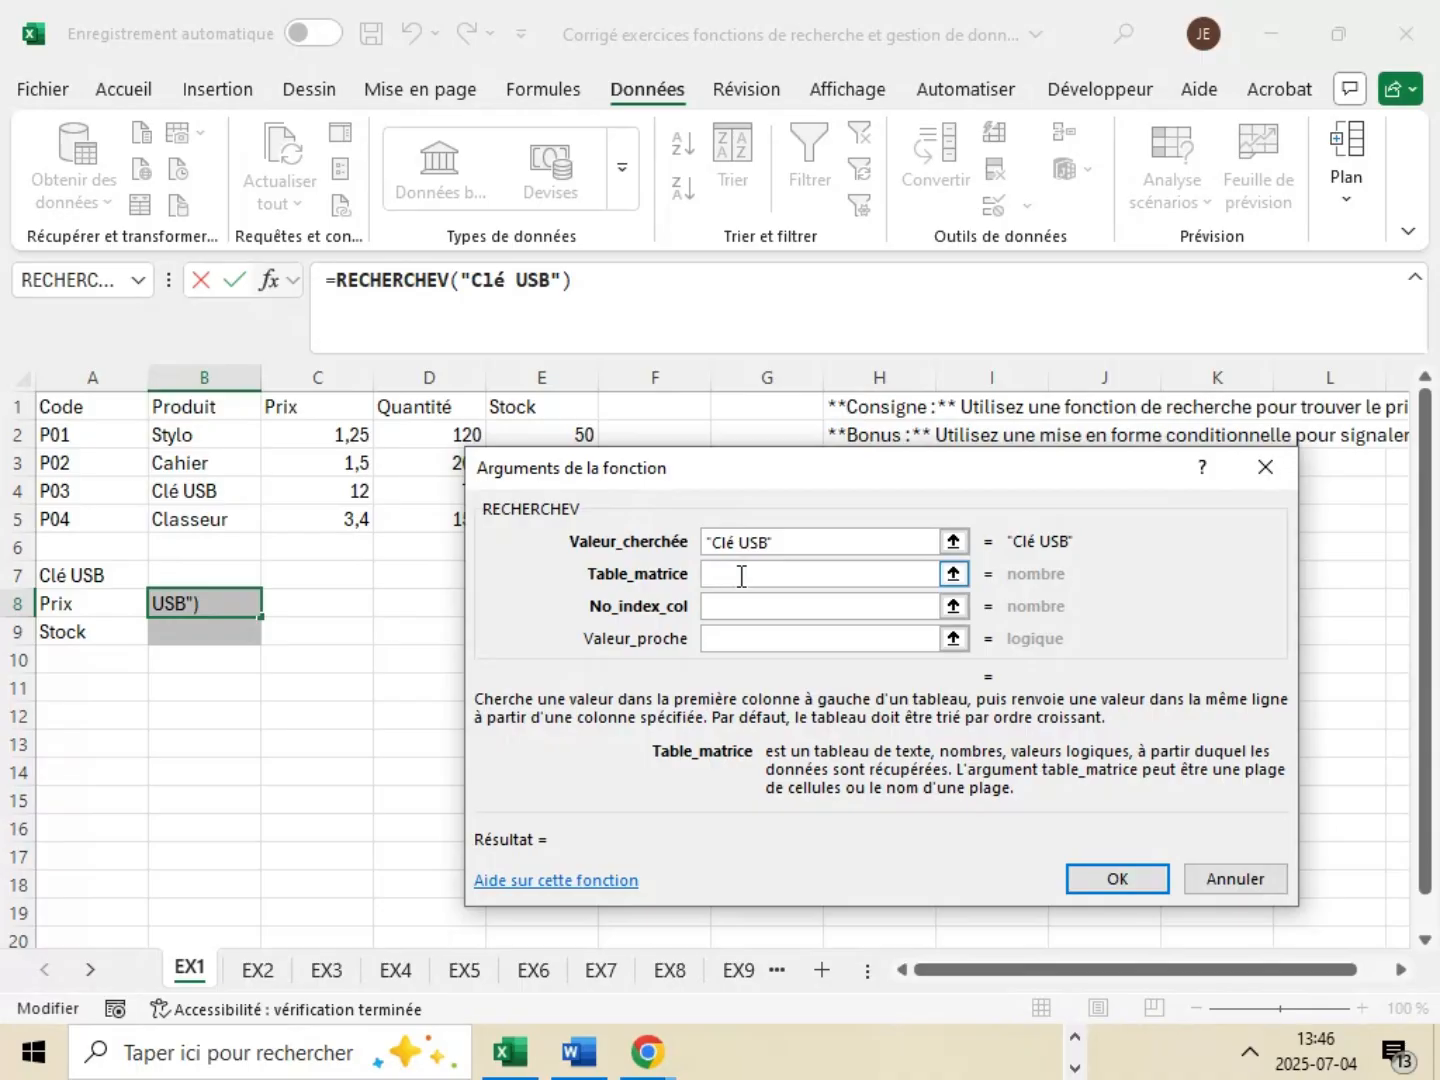
# - Consult the table range in the Word document's price formula and set Table_matrice to B2:E5 in Excel
pyautogui.moveTo(765, 482); pyautogui.dragTo(708, 610)
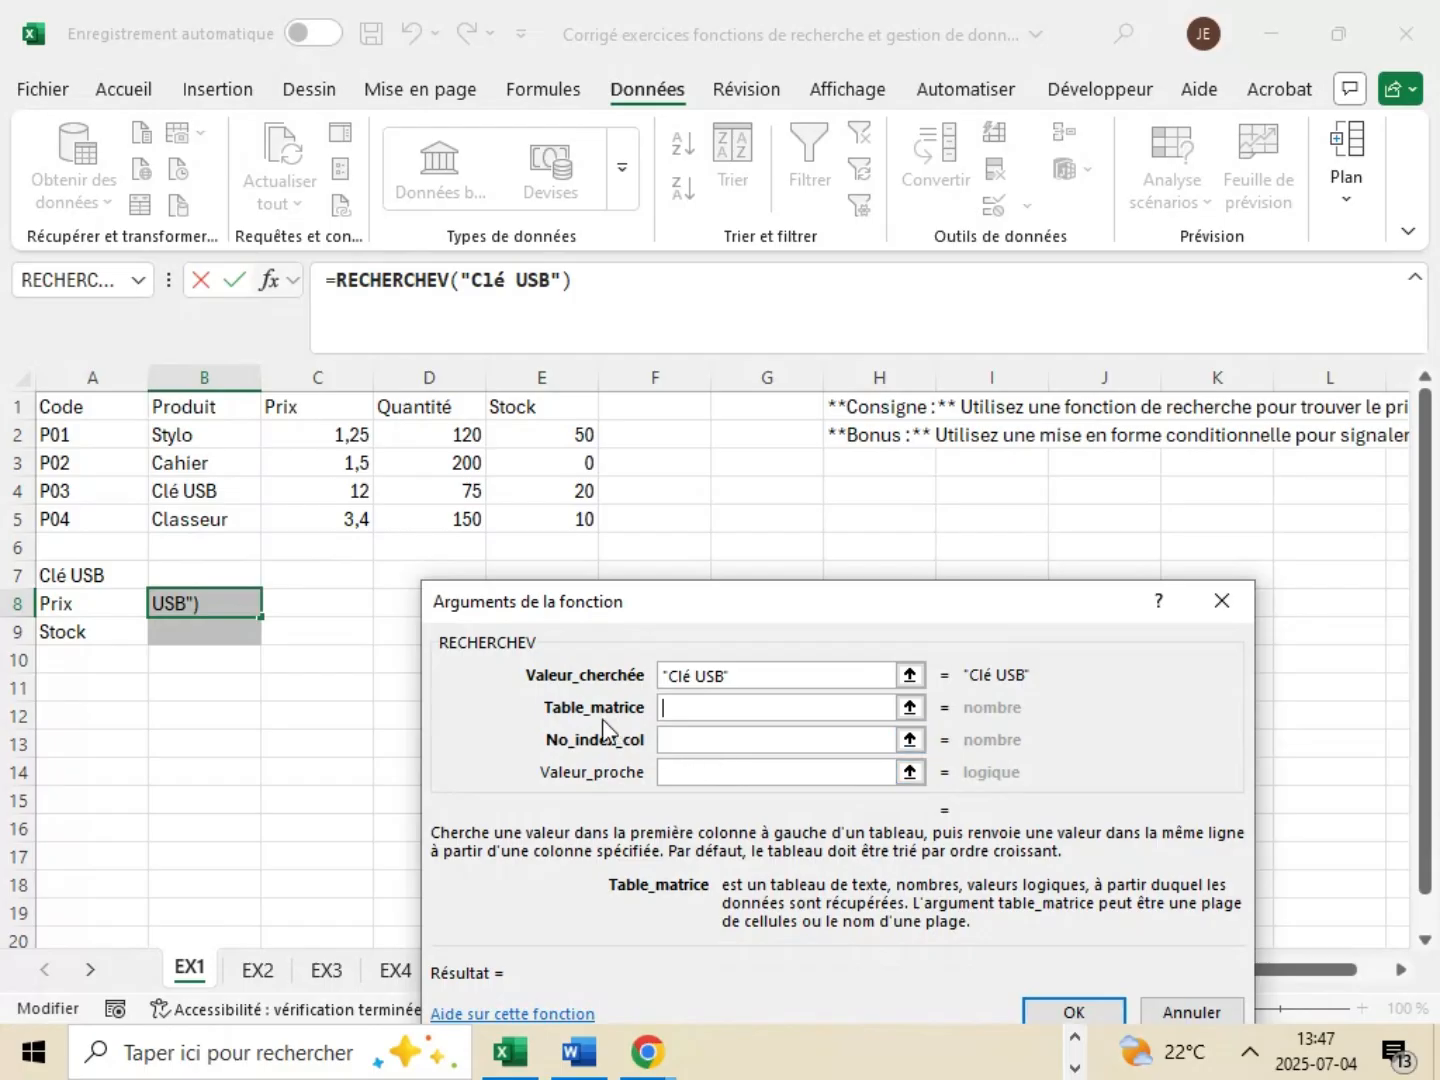
pyautogui.click(592, 1065)
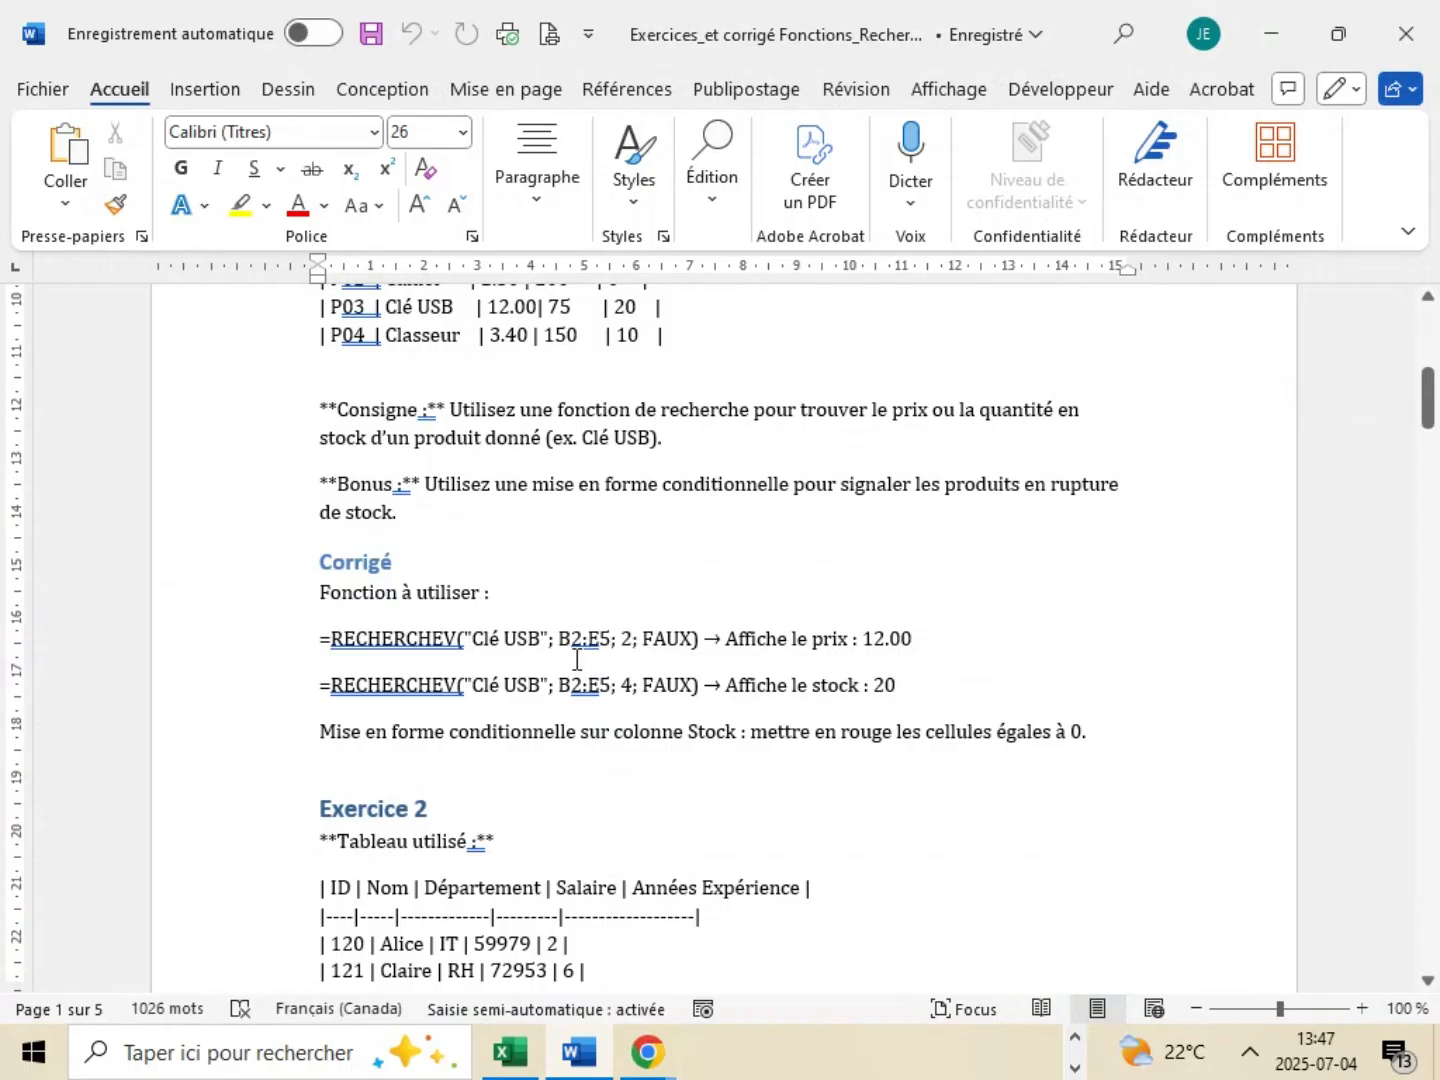
pyautogui.click(1291, 22)
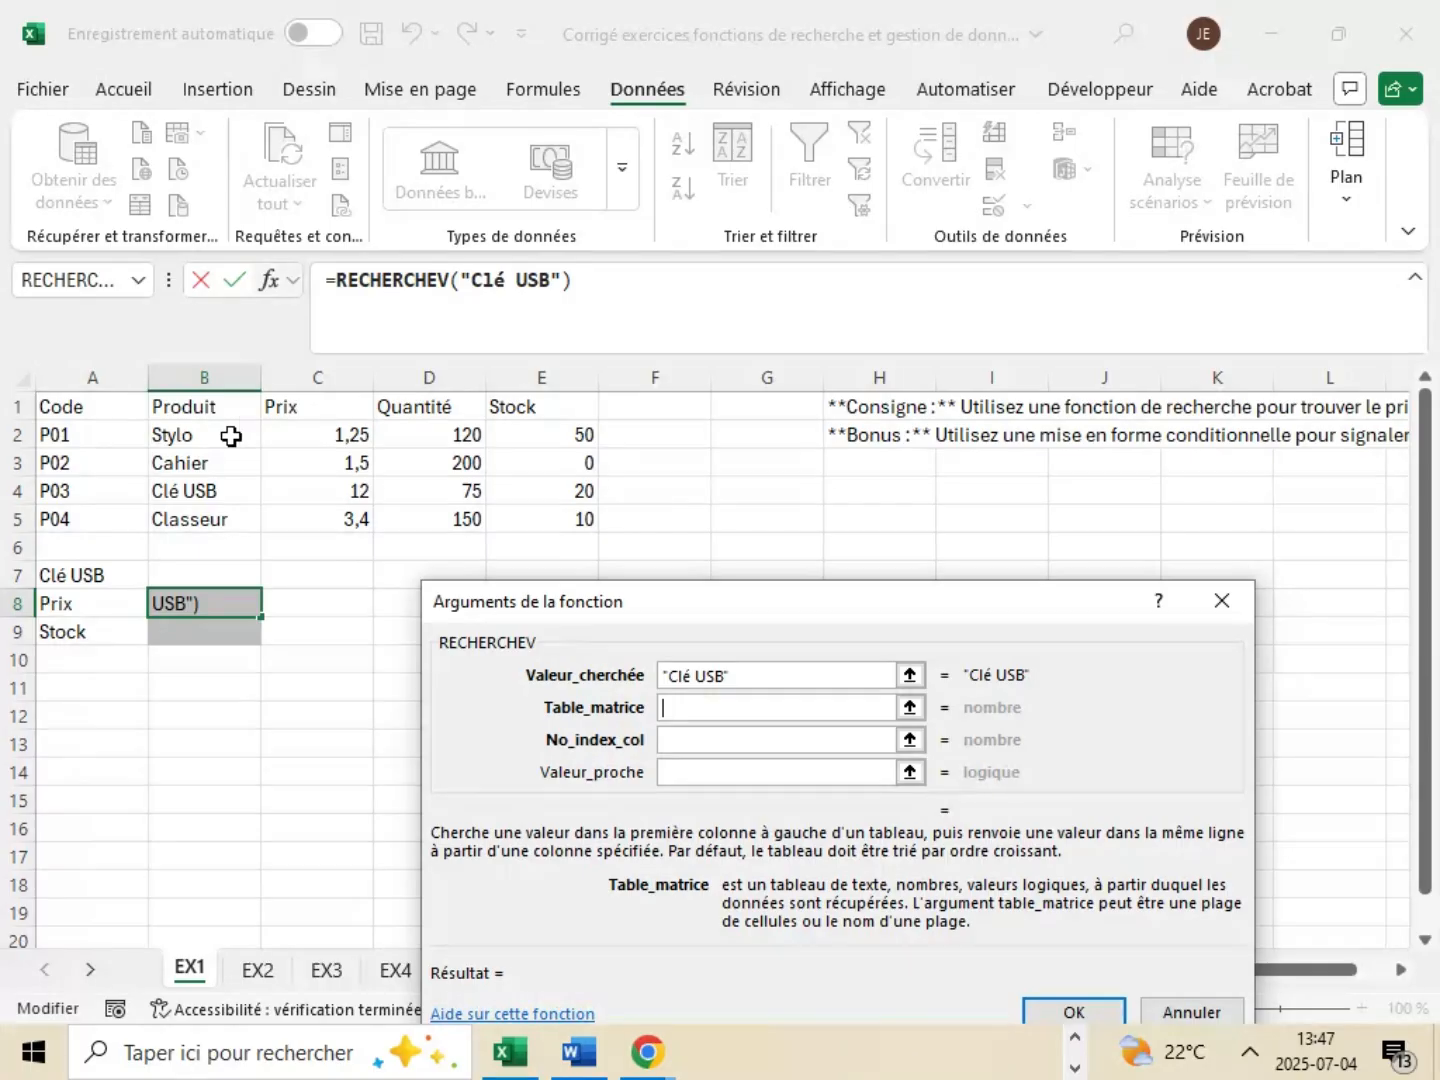
pyautogui.moveTo(206, 434); pyautogui.dragTo(543, 517)
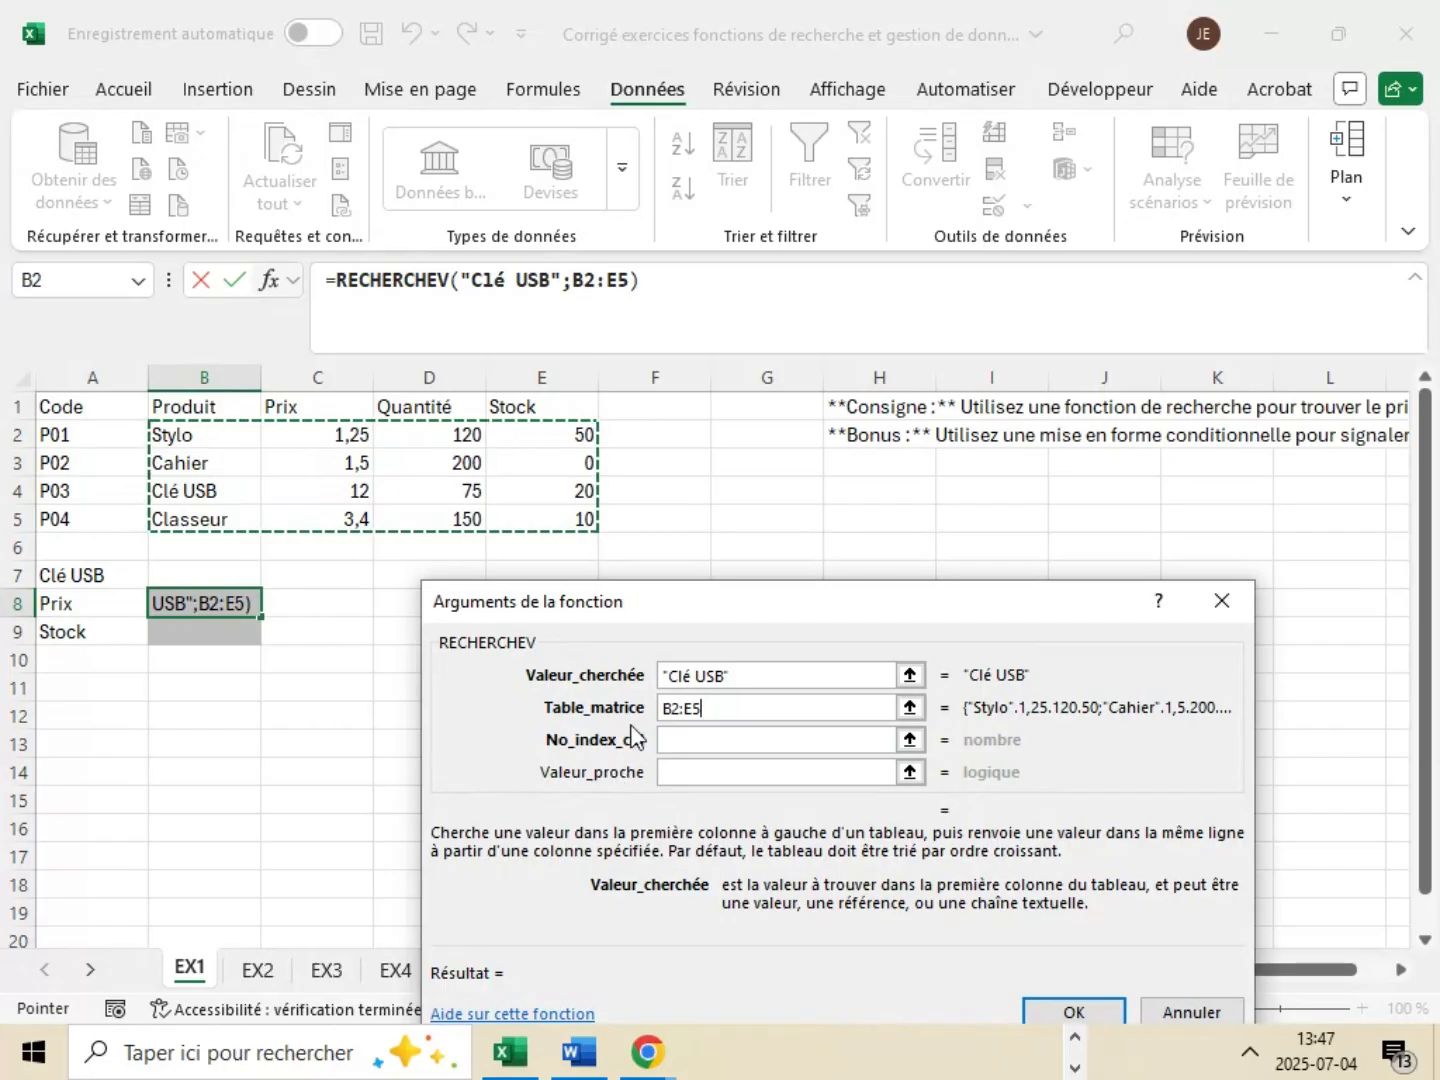
# - Set No_index_col to 2 and Valeur_proche to Faux, and validate the RECHERCHEV formula in B8
pyautogui.click(688, 739)
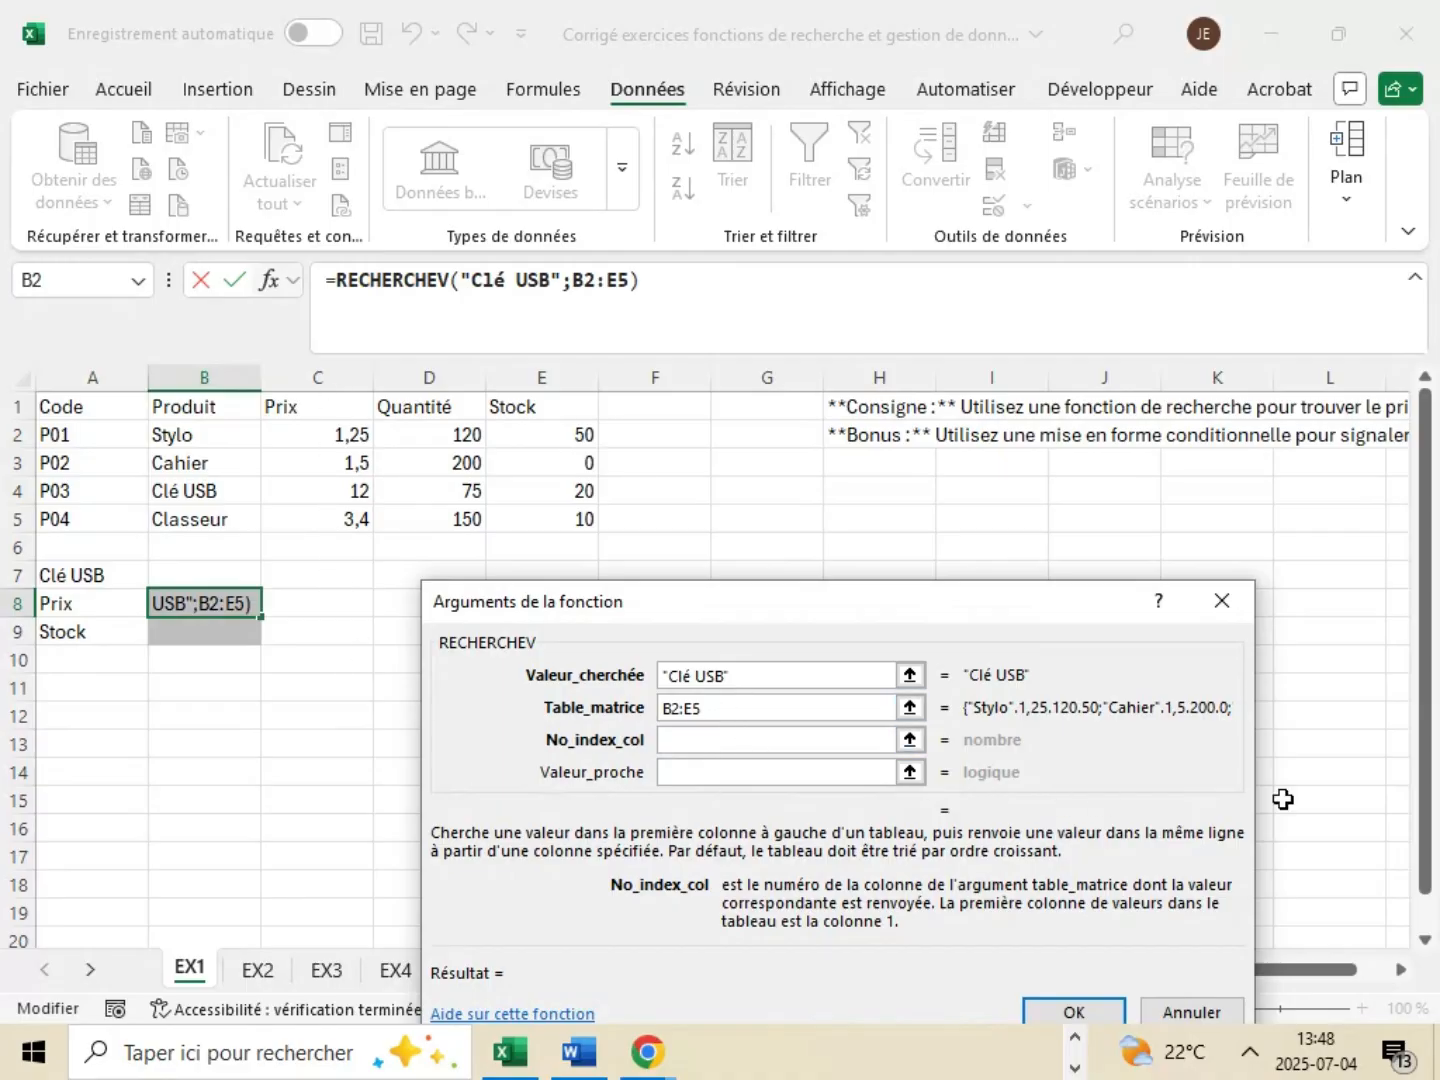
pyautogui.write('2')
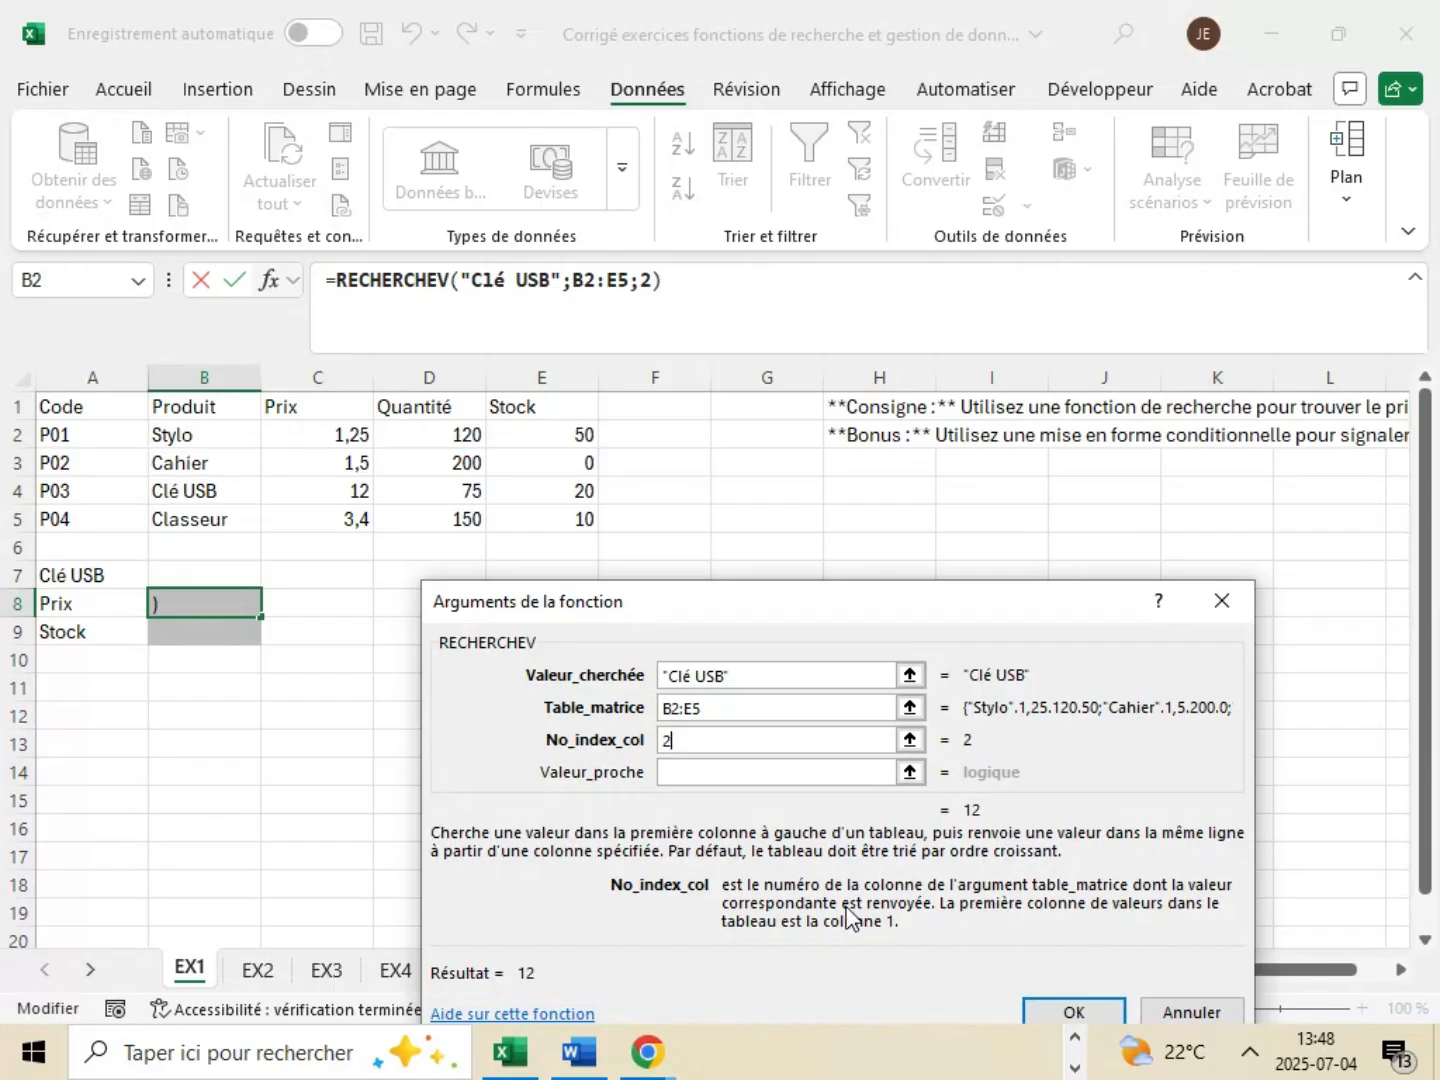
pyautogui.click(710, 777)
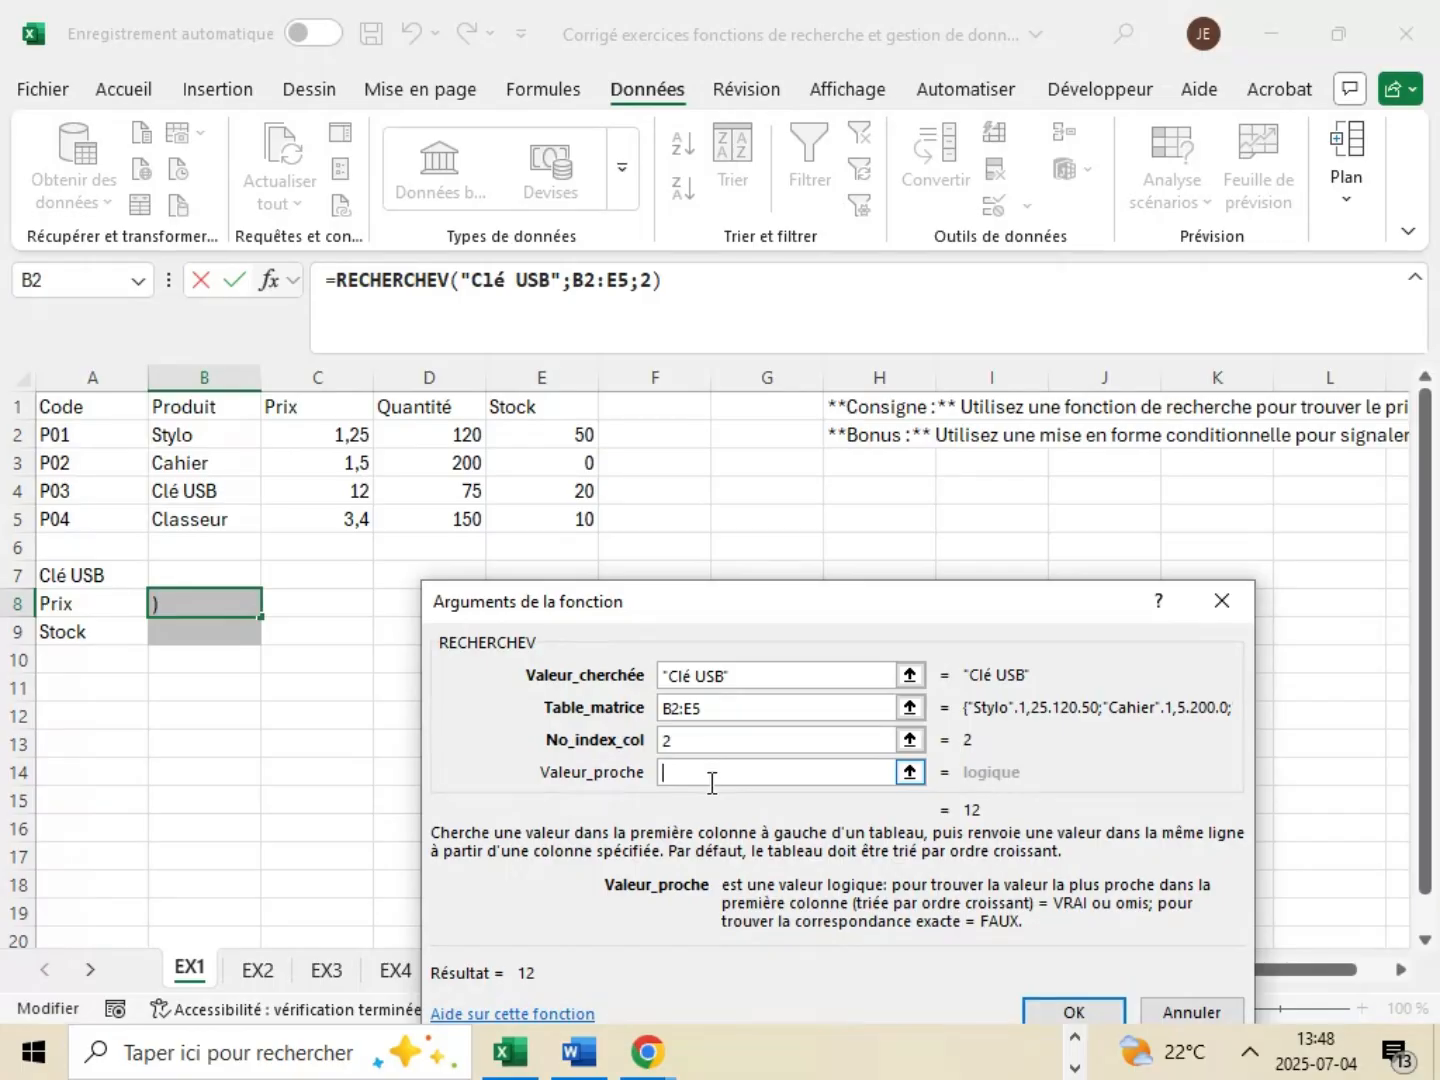
pyautogui.write('Fa')
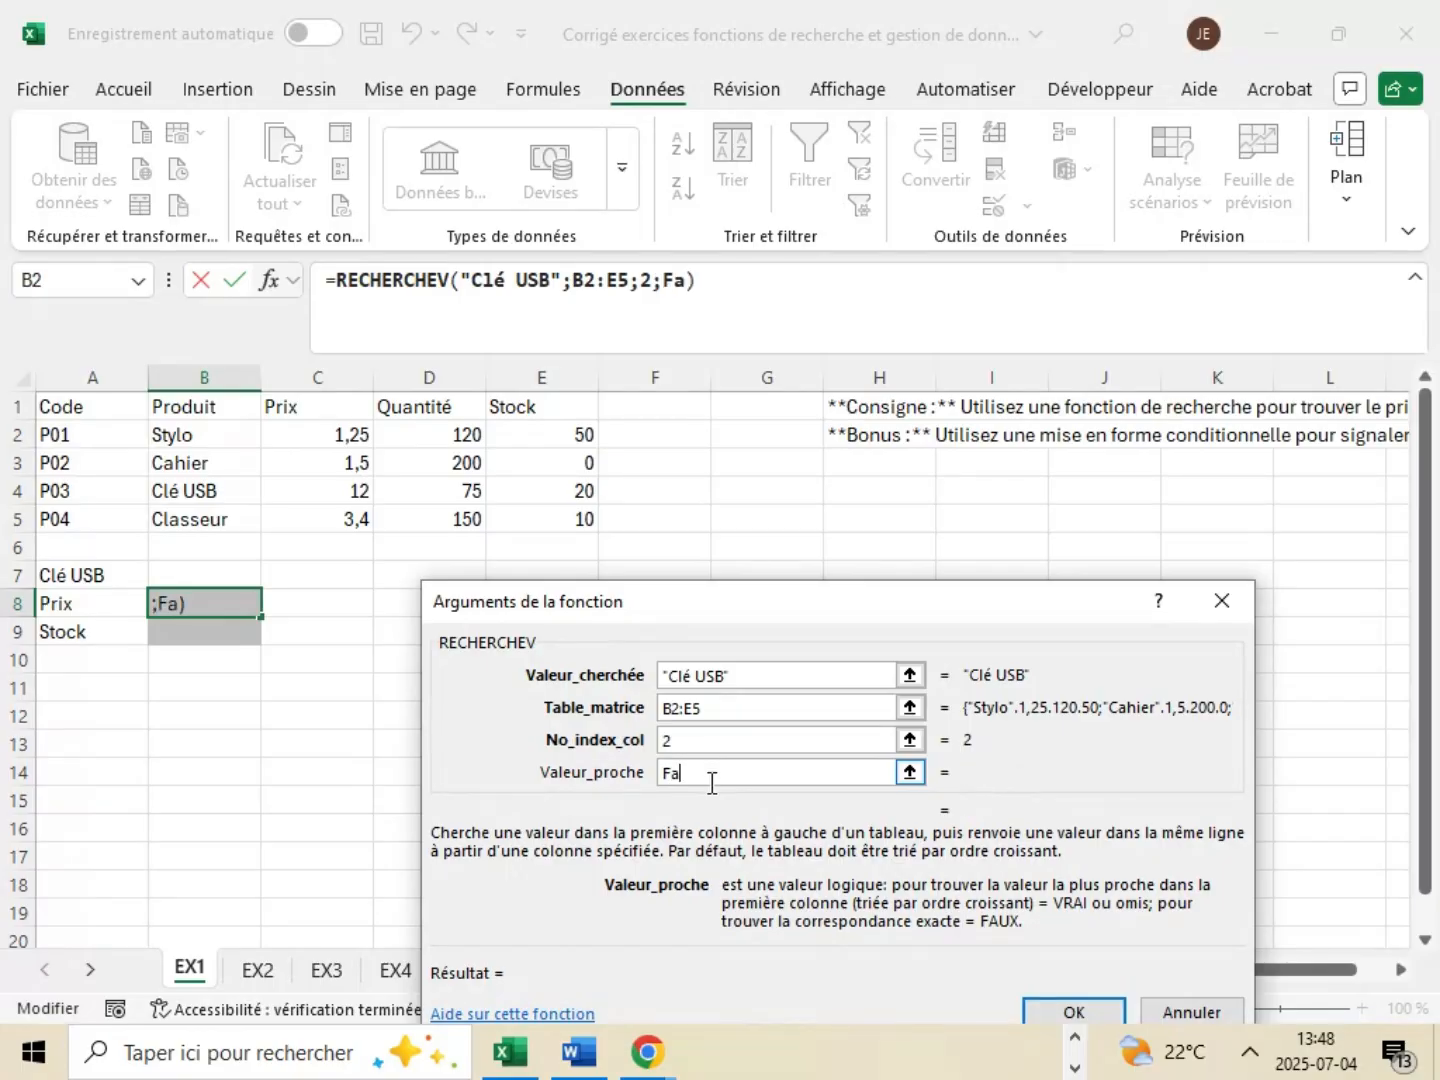
pyautogui.write('ux')
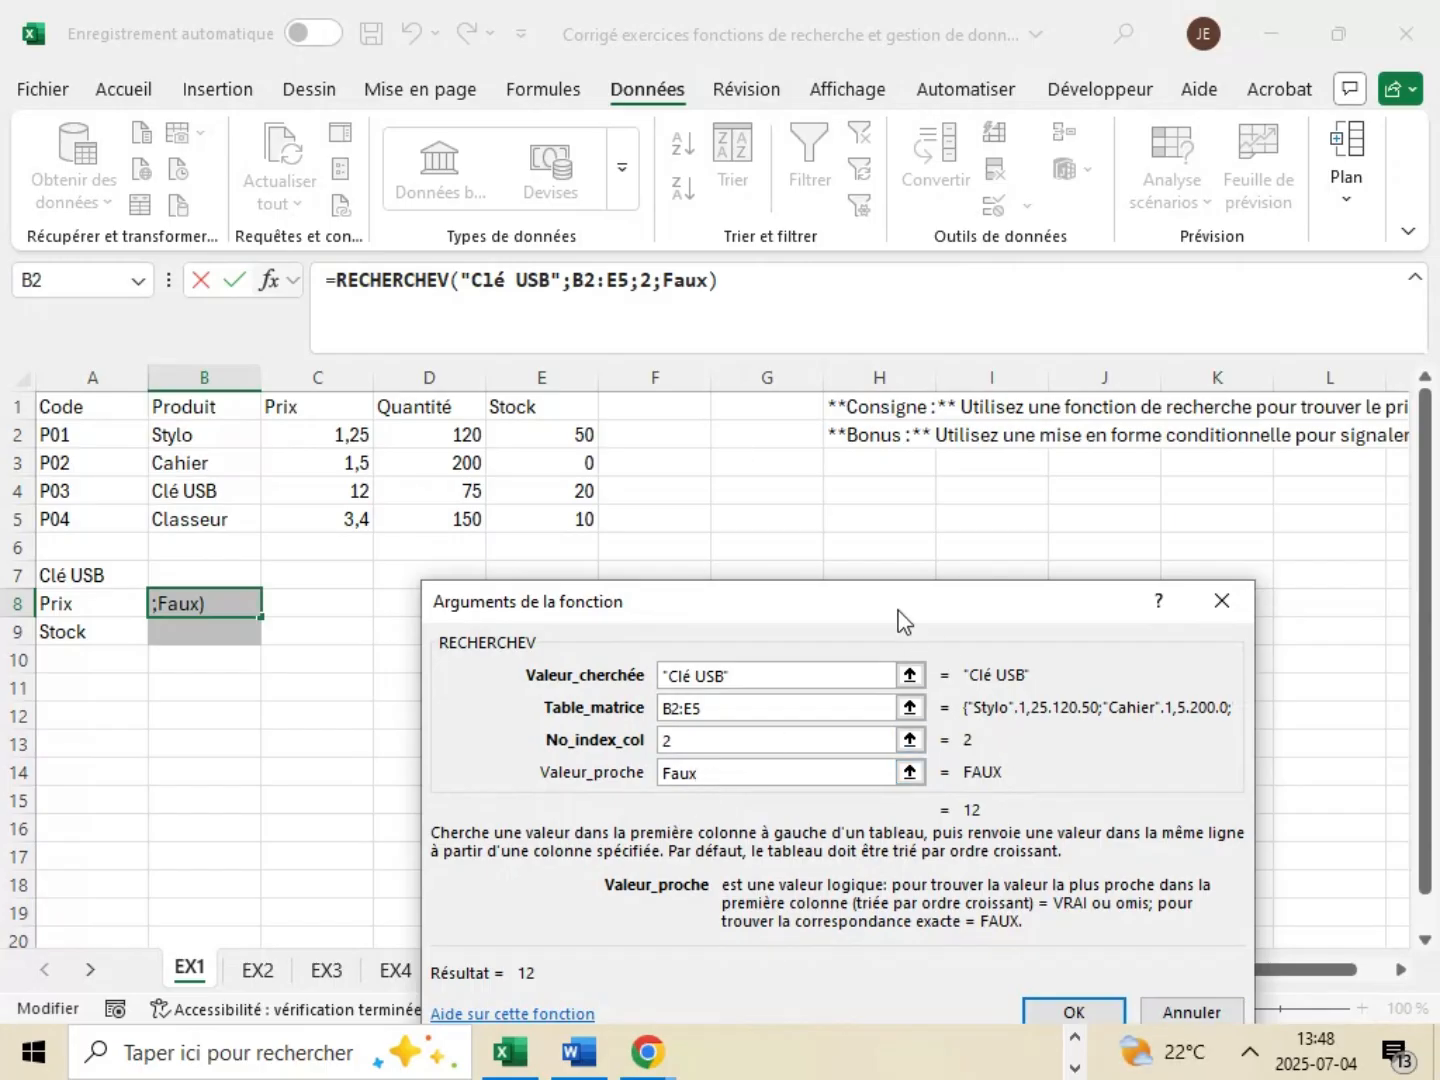
pyautogui.moveTo(896, 612); pyautogui.dragTo(899, 446)
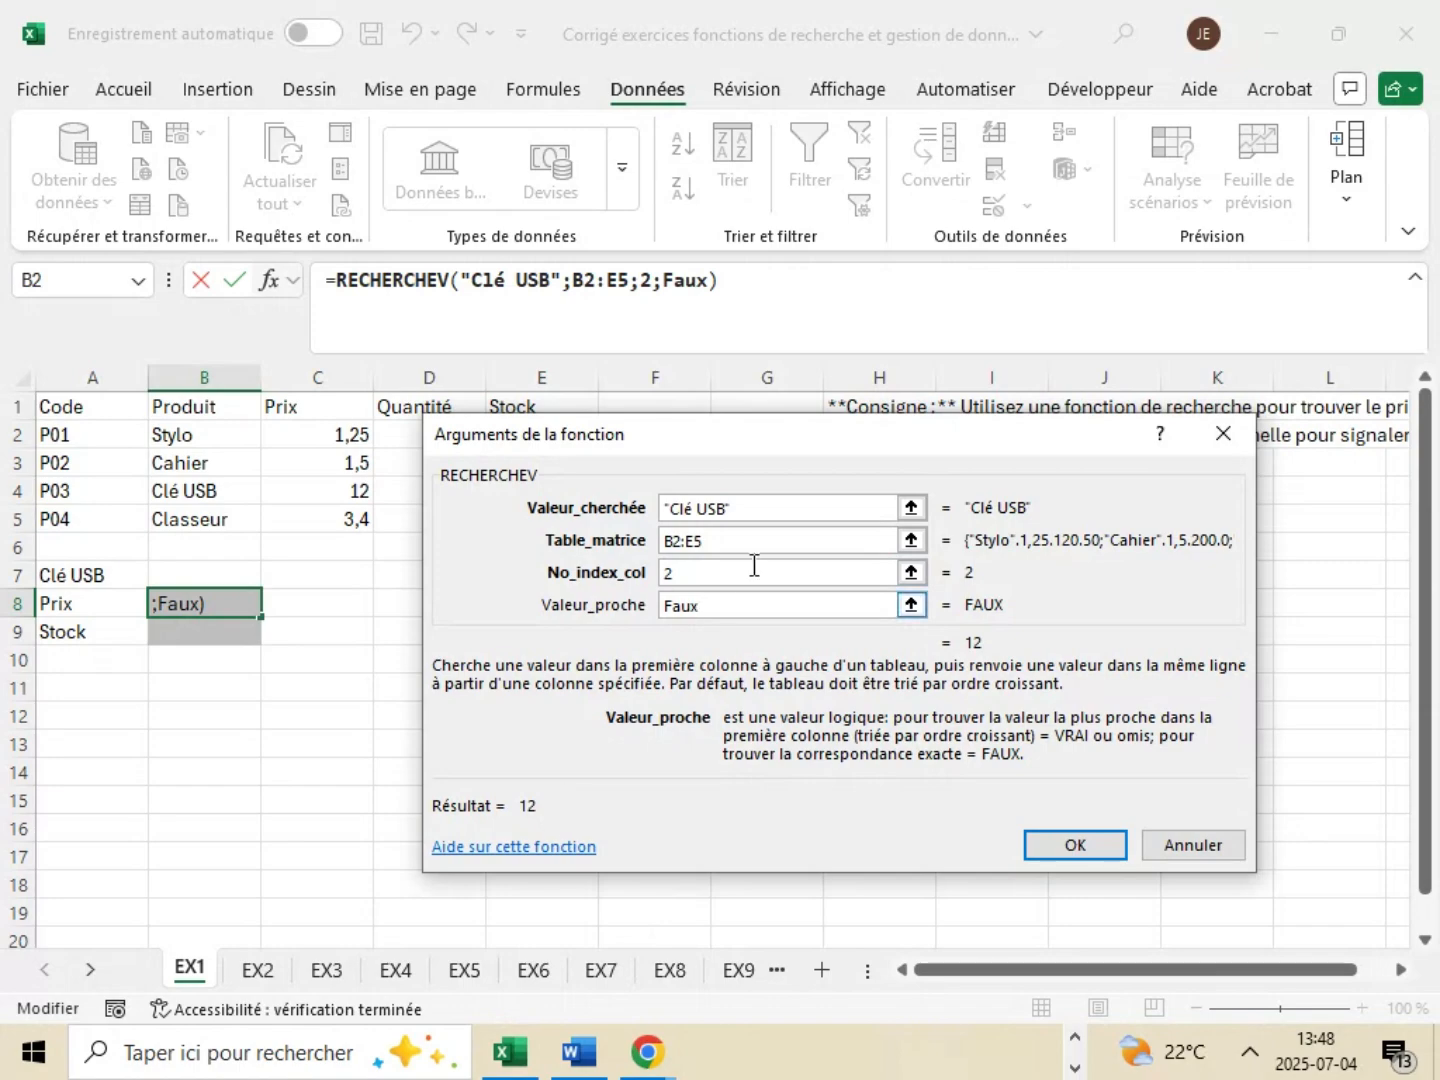
pyautogui.moveTo(761, 435); pyautogui.dragTo(764, 504)
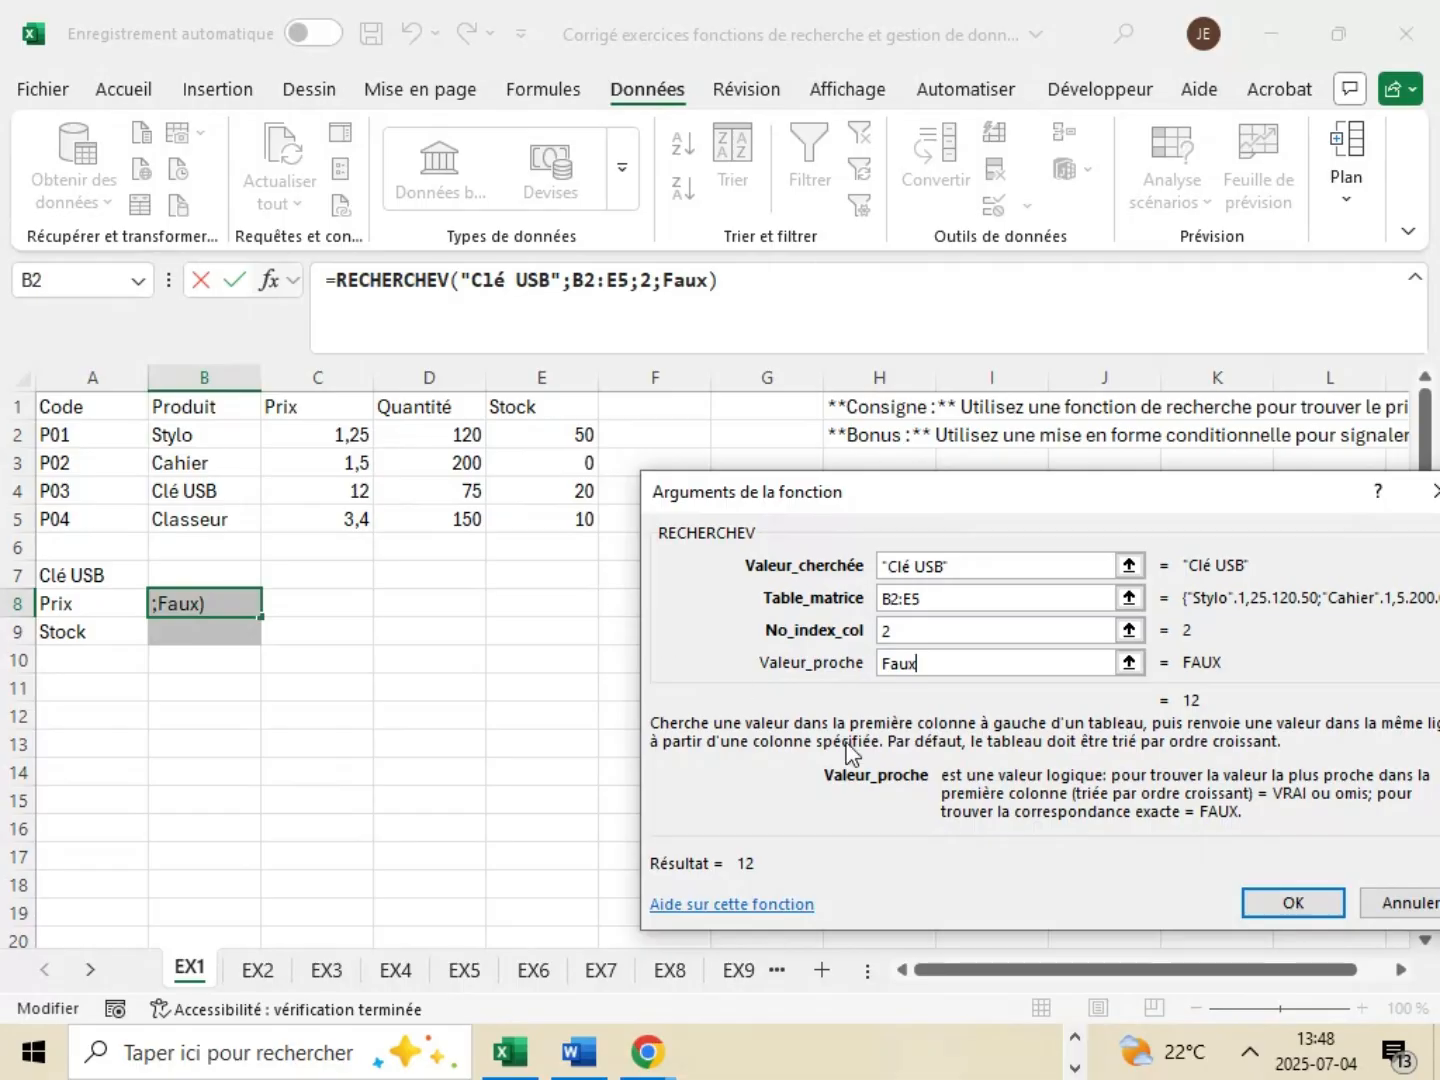
pyautogui.click(1288, 905)
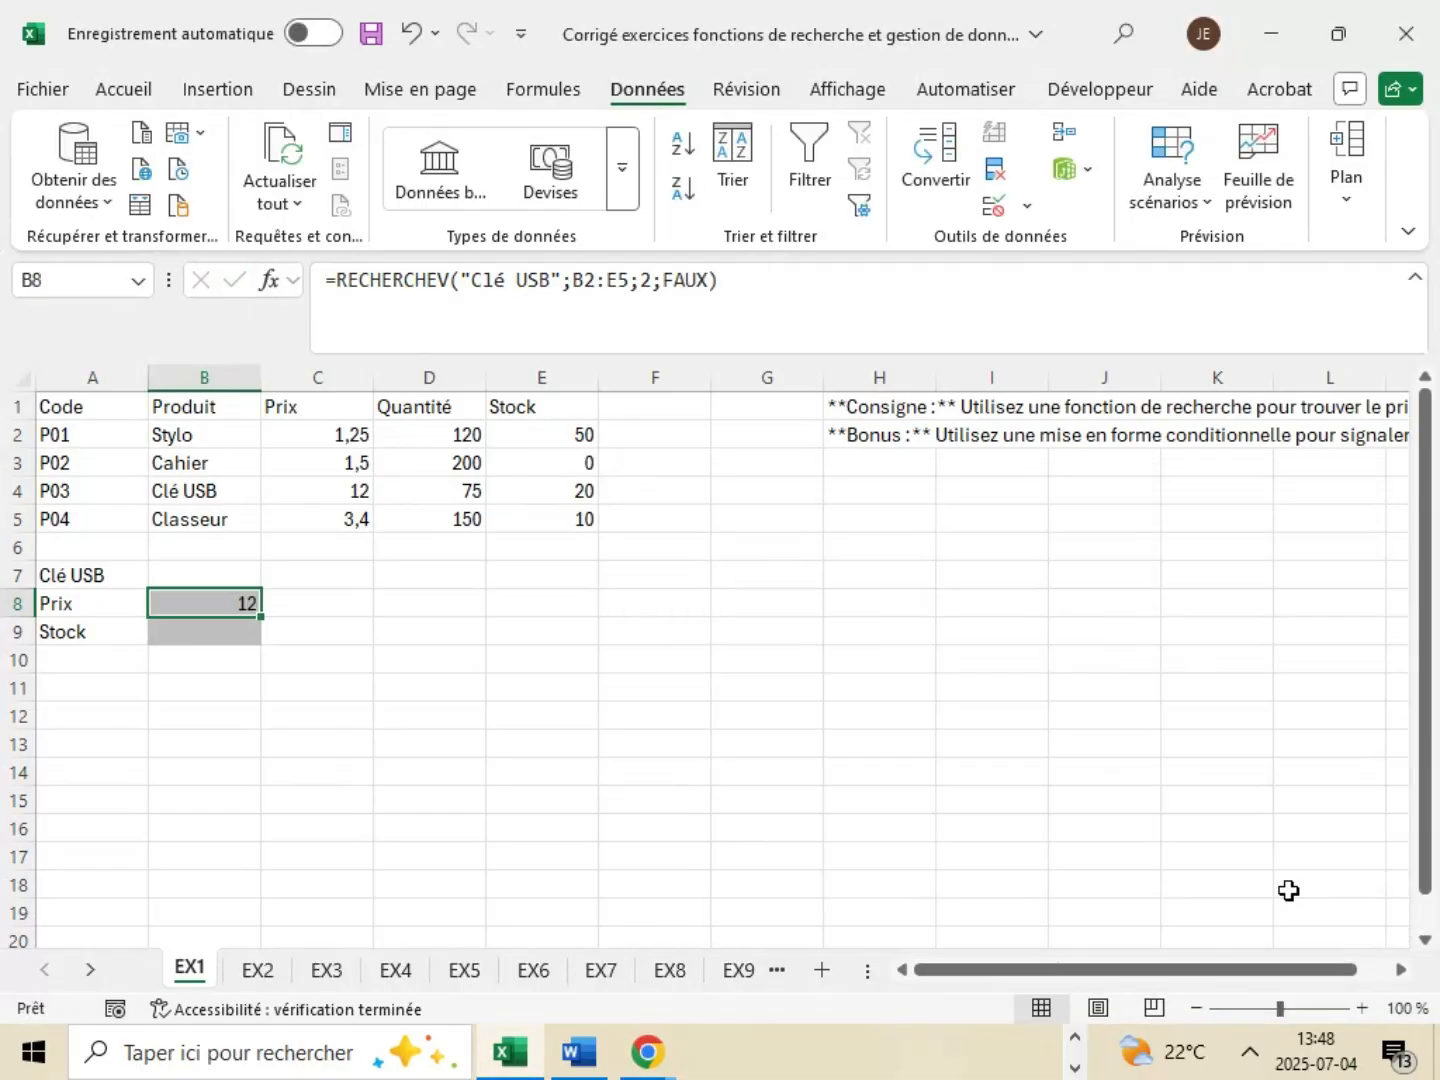
# - Select Stock answer cell B9, review the RECHERCHEV stock formula in the Word document's Corrigé, and return to Excel
pyautogui.click(658, 710)
pyautogui.click(206, 638)
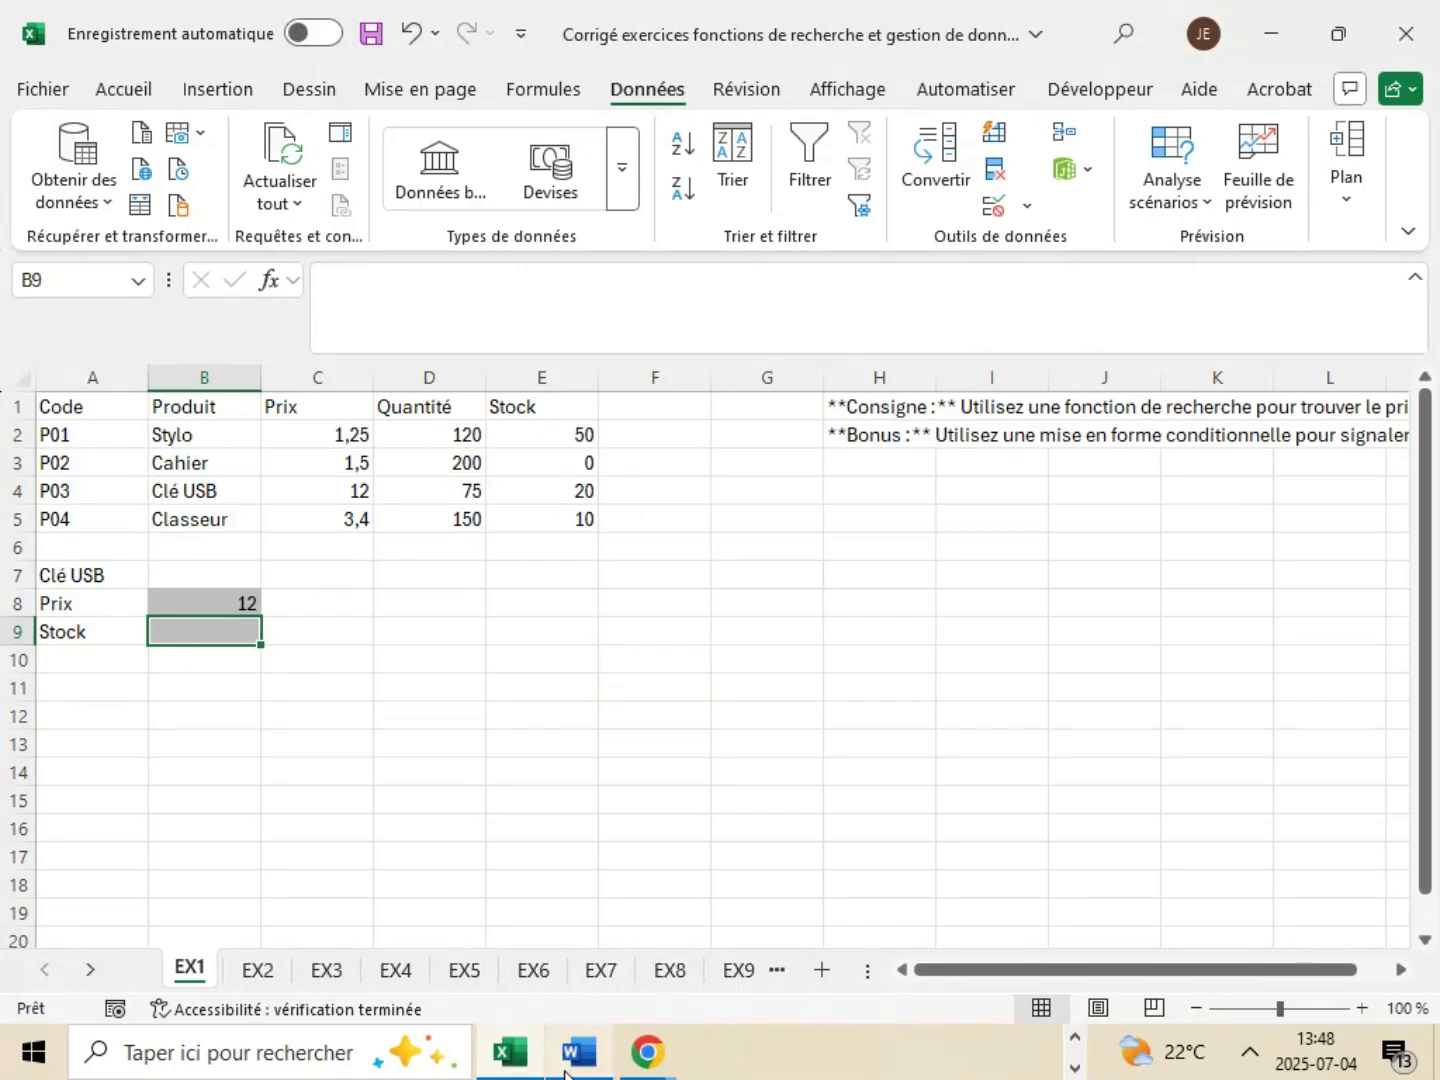
pyautogui.click(700, 785)
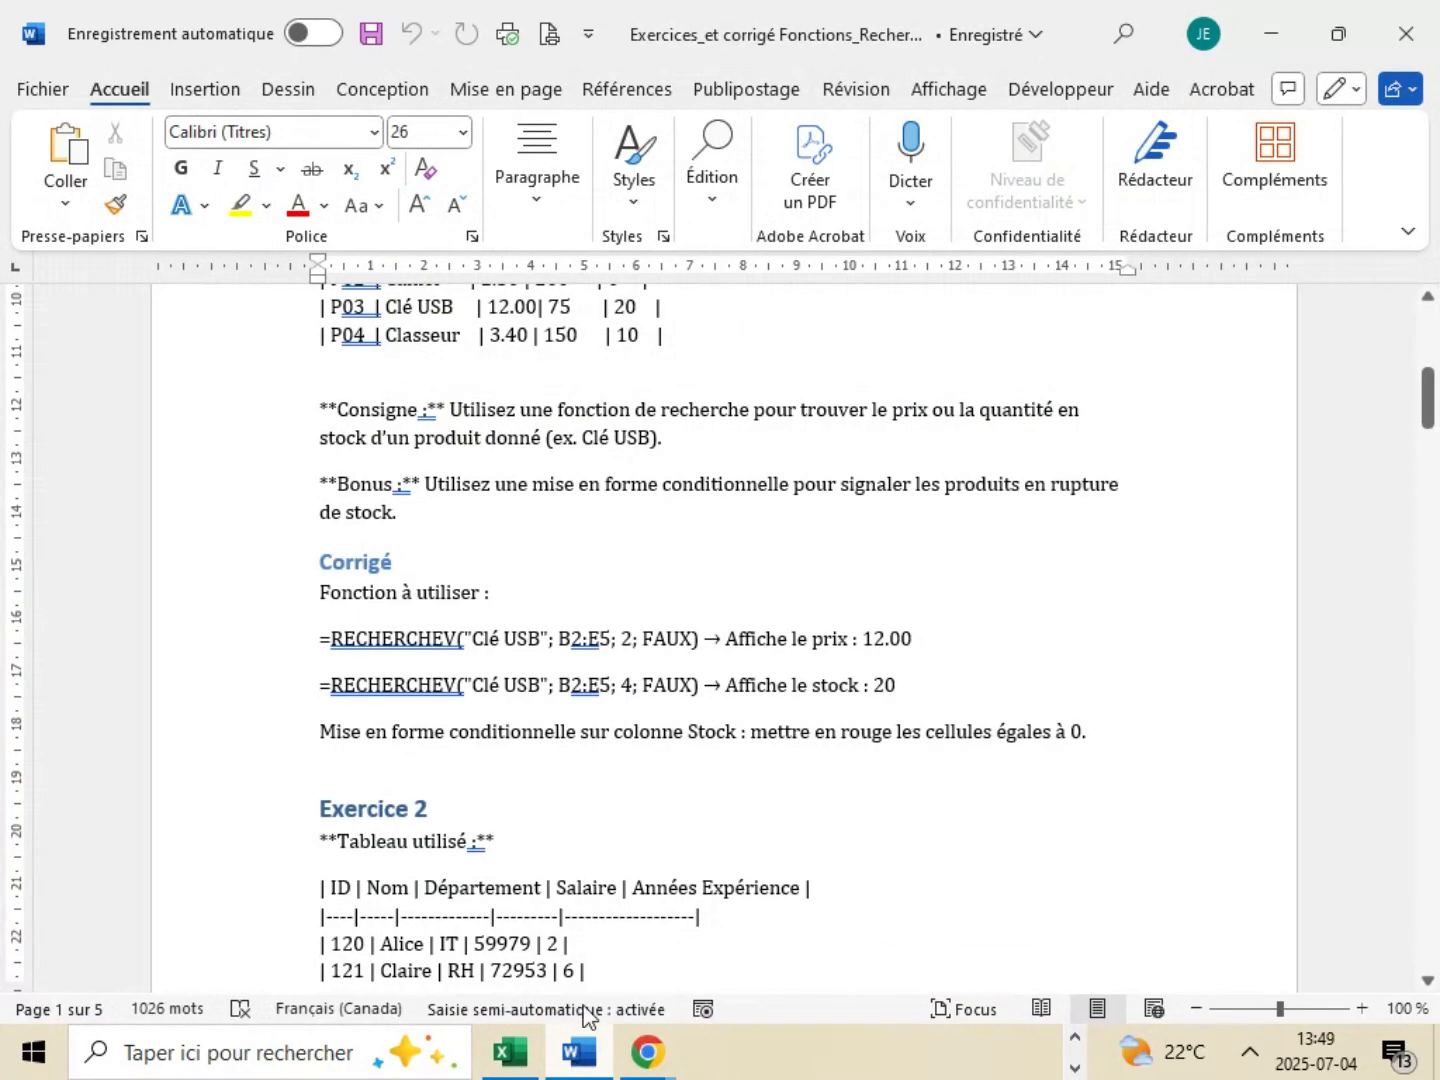
pyautogui.doubleClick(446, 688)
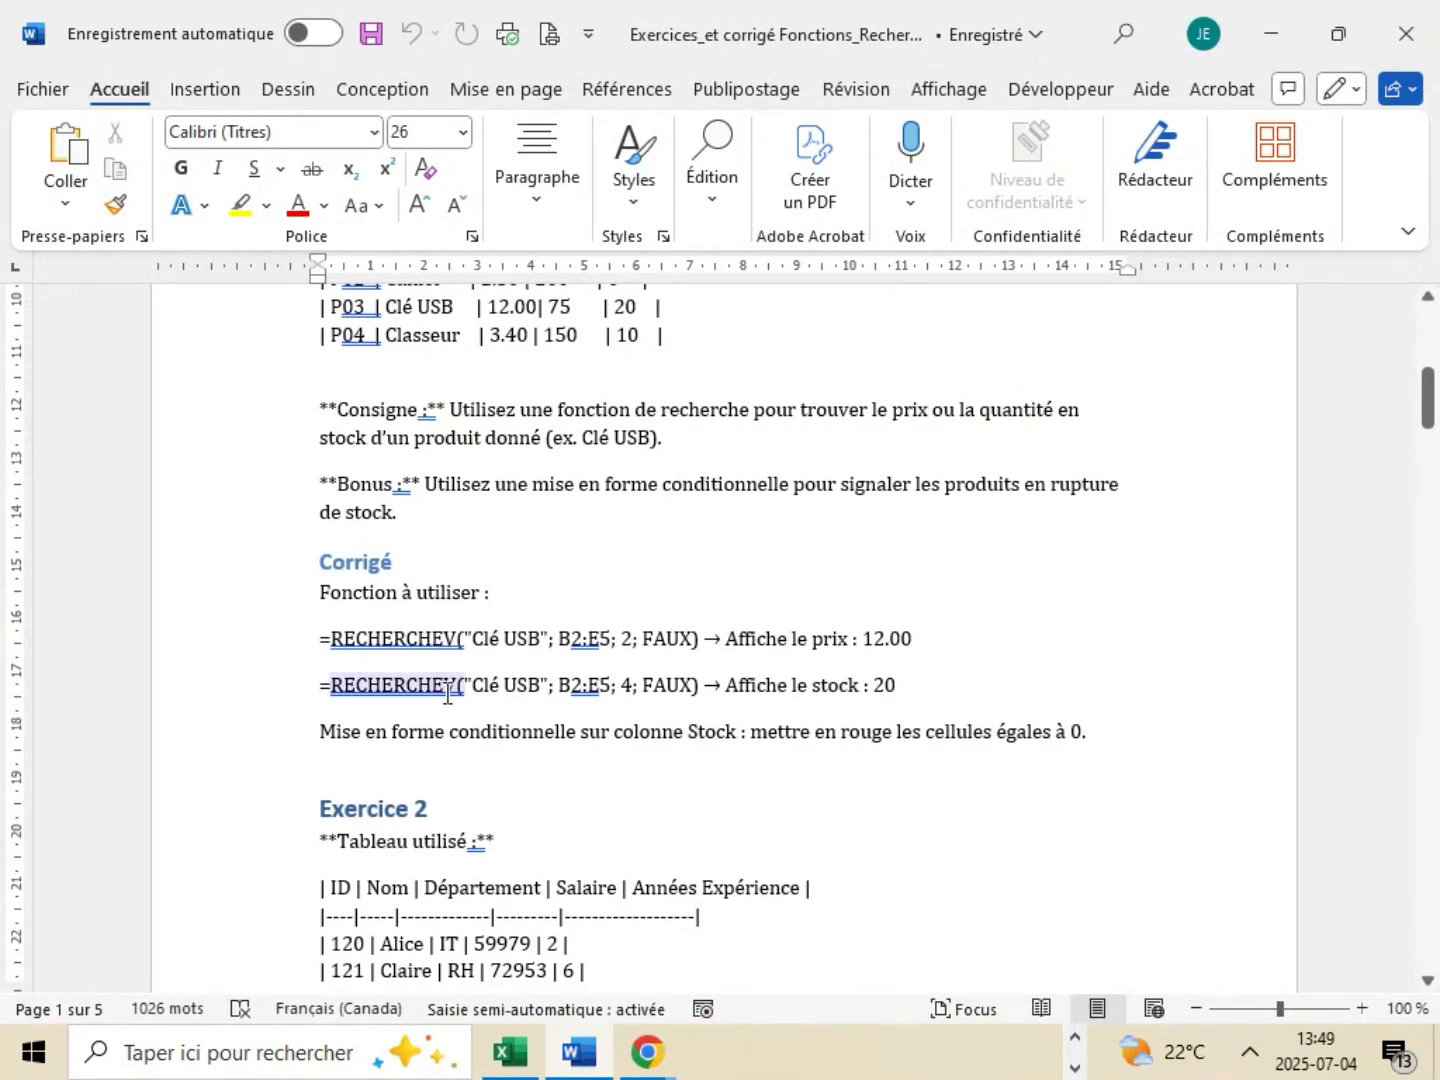
pyautogui.click(525, 689)
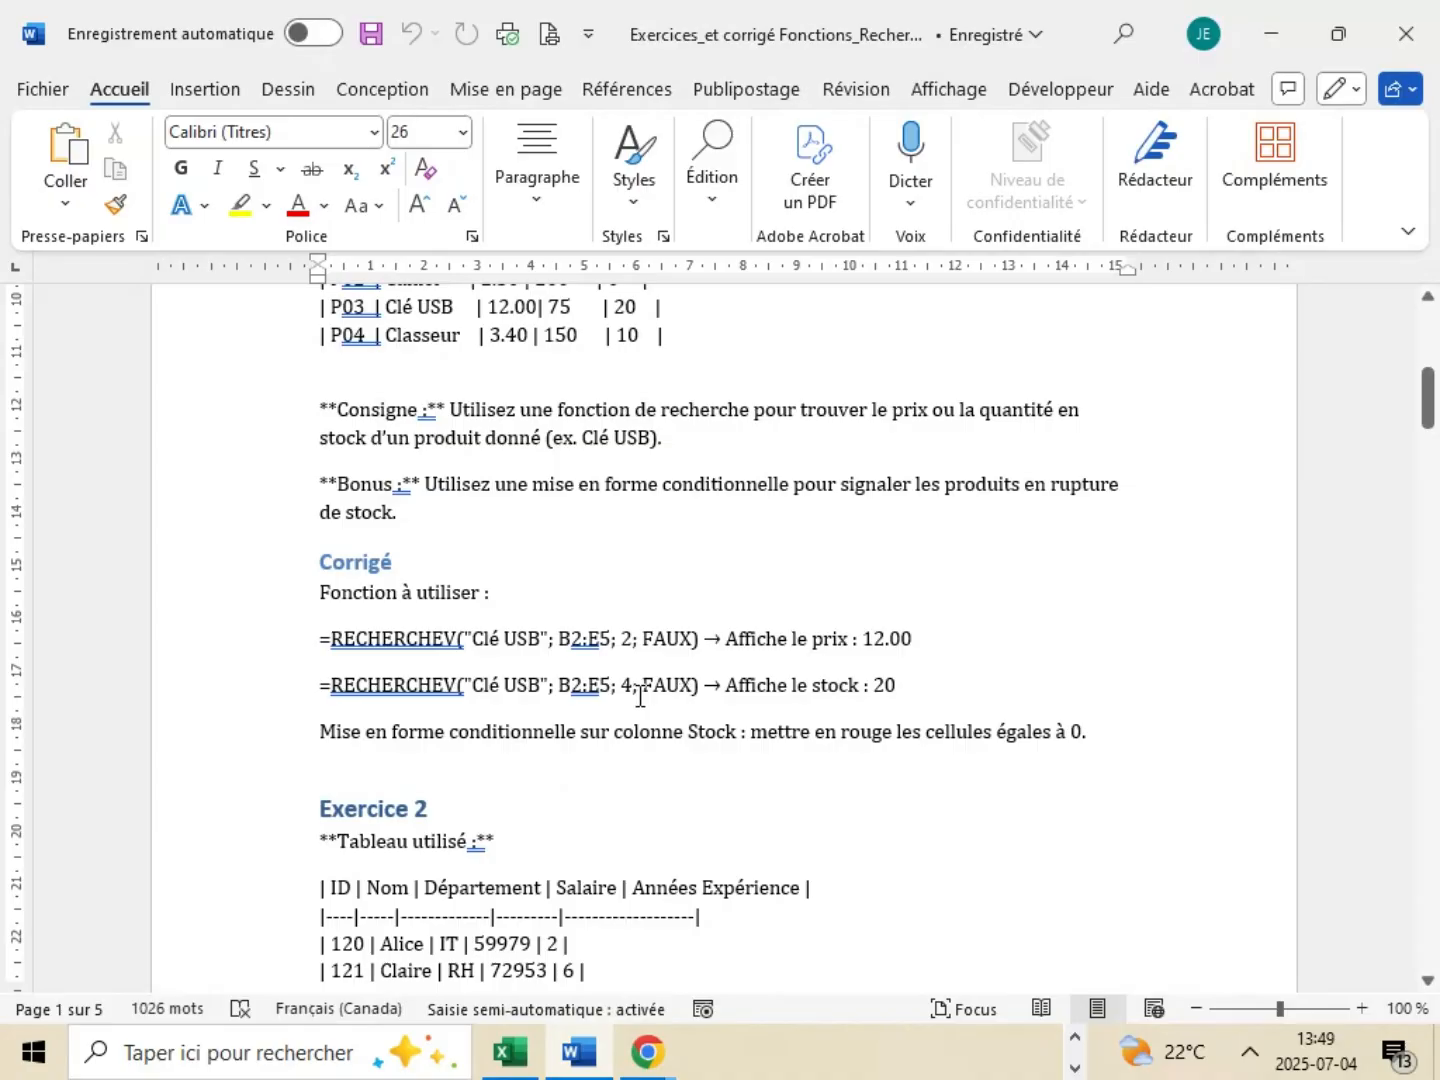
pyautogui.click(1282, 41)
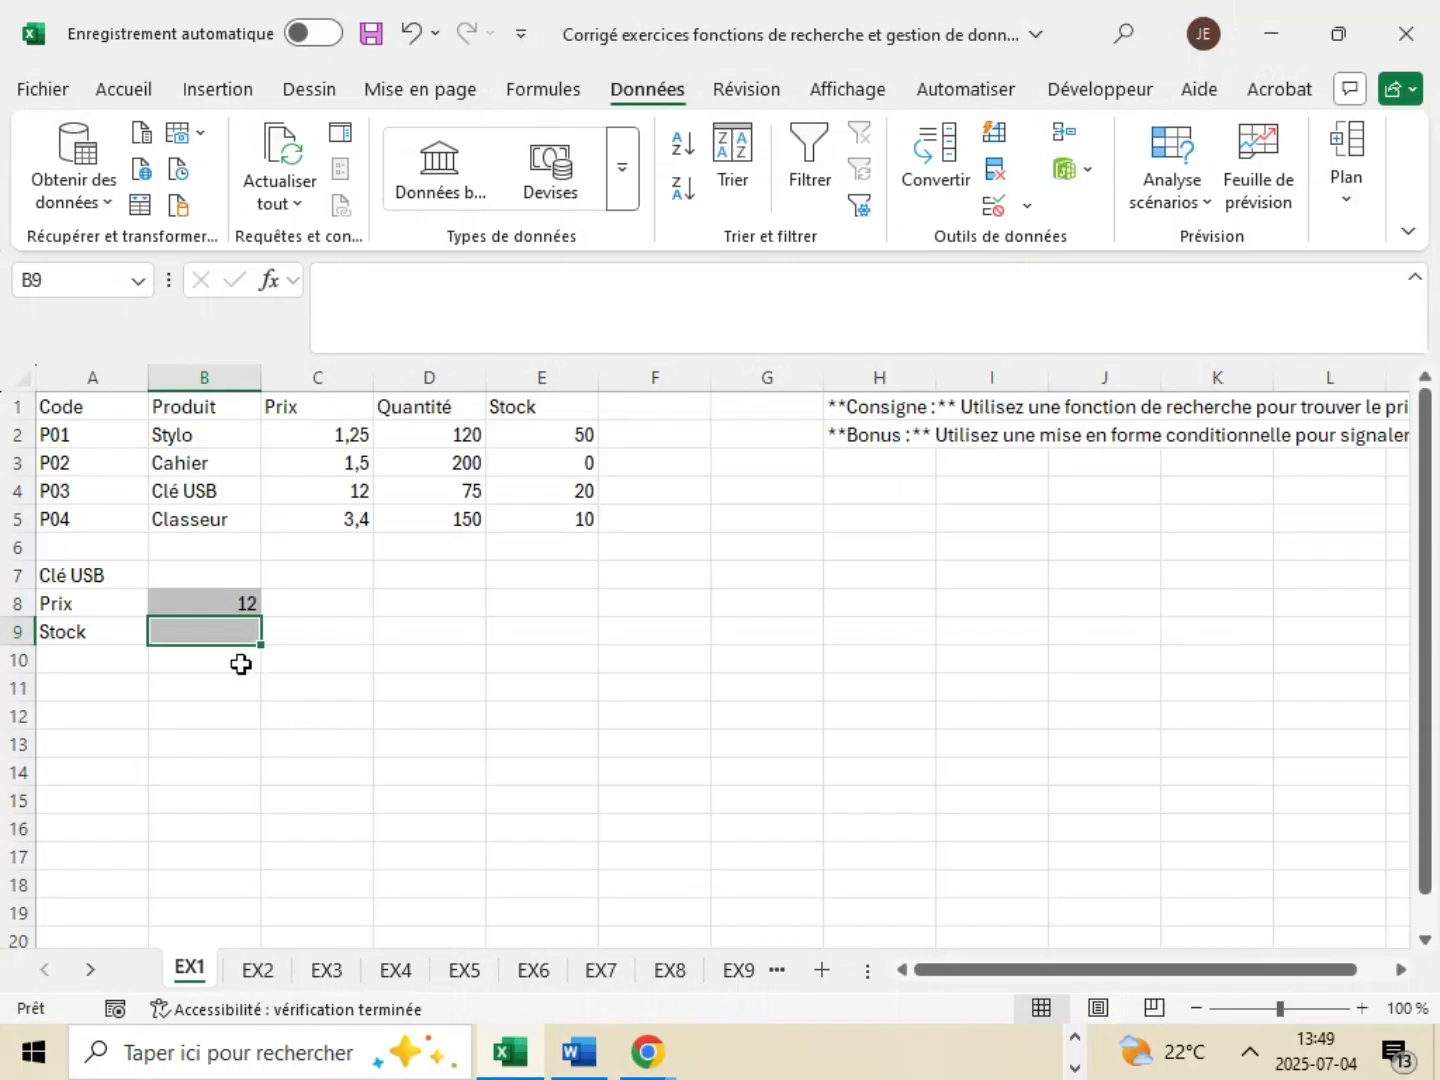
# - Insert the RECHERCHEV function from the Toutes category into the Stock answer cell B9
pyautogui.click(291, 276)
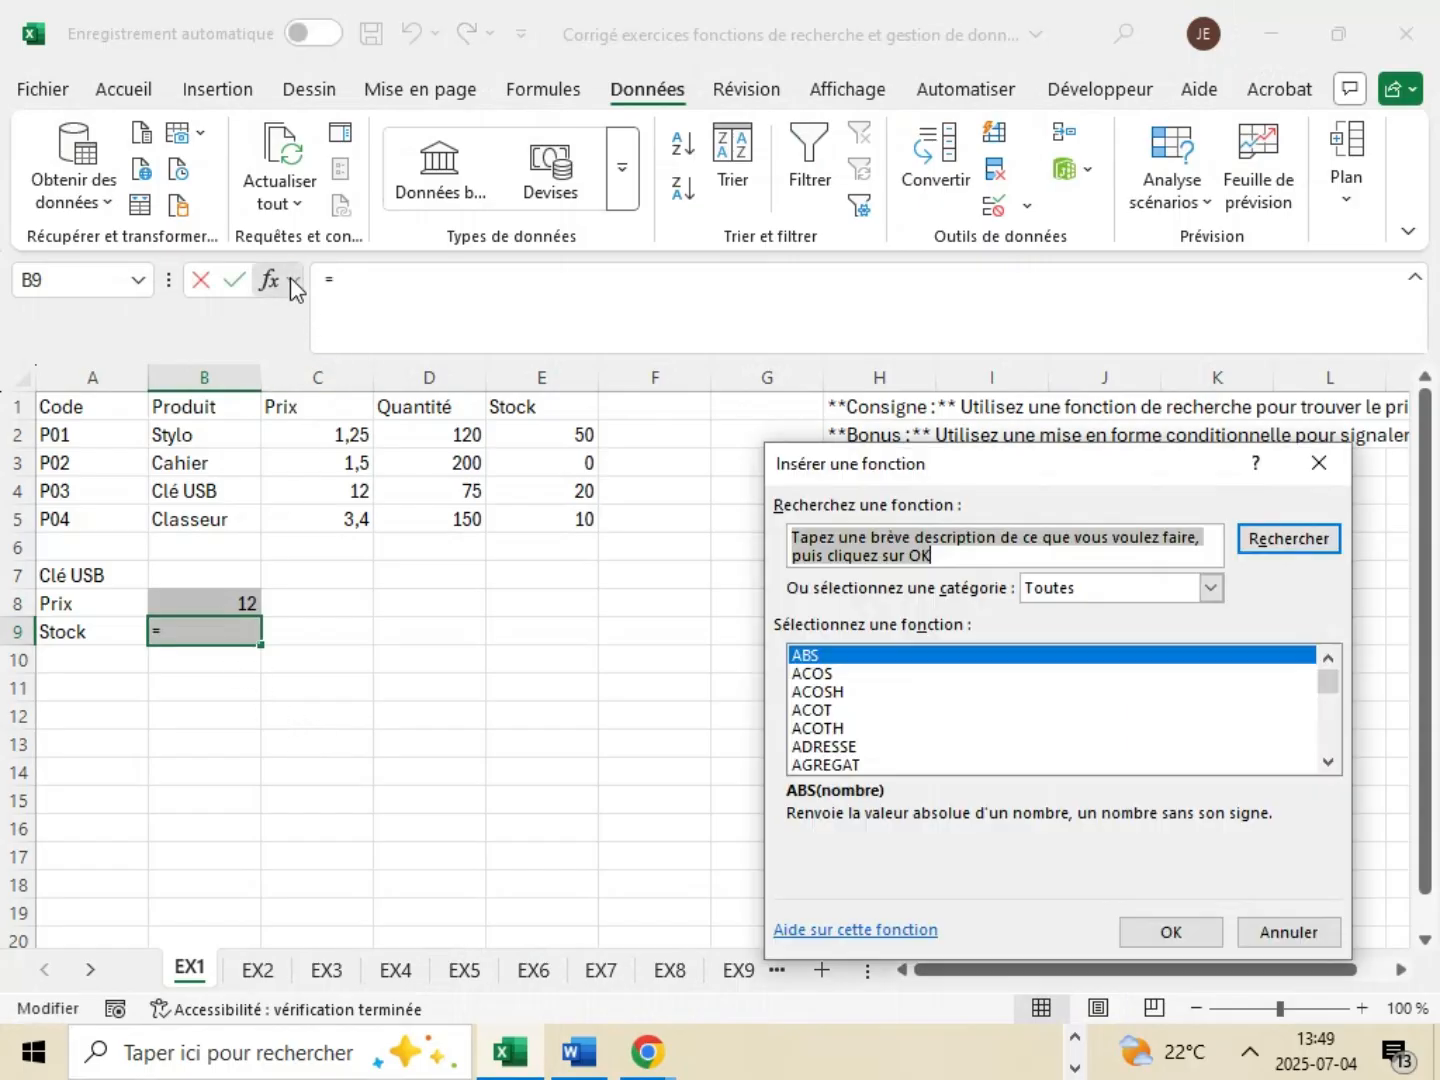
pyautogui.scroll(-18, 877, 711)
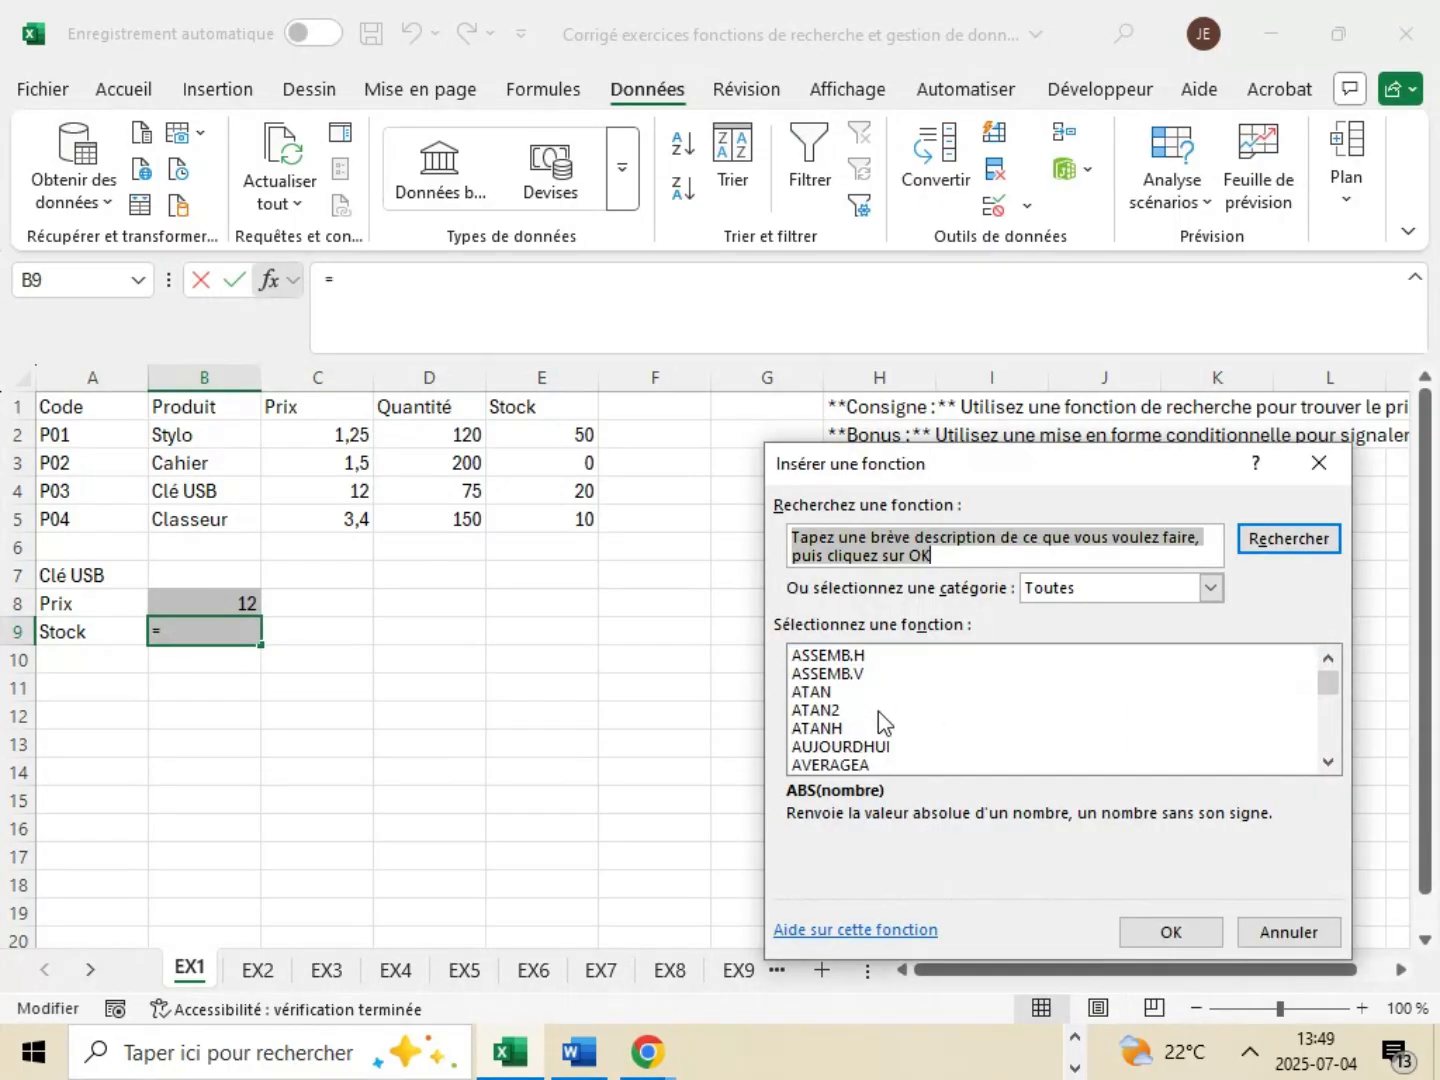
pyautogui.scroll(-18, 870, 700)
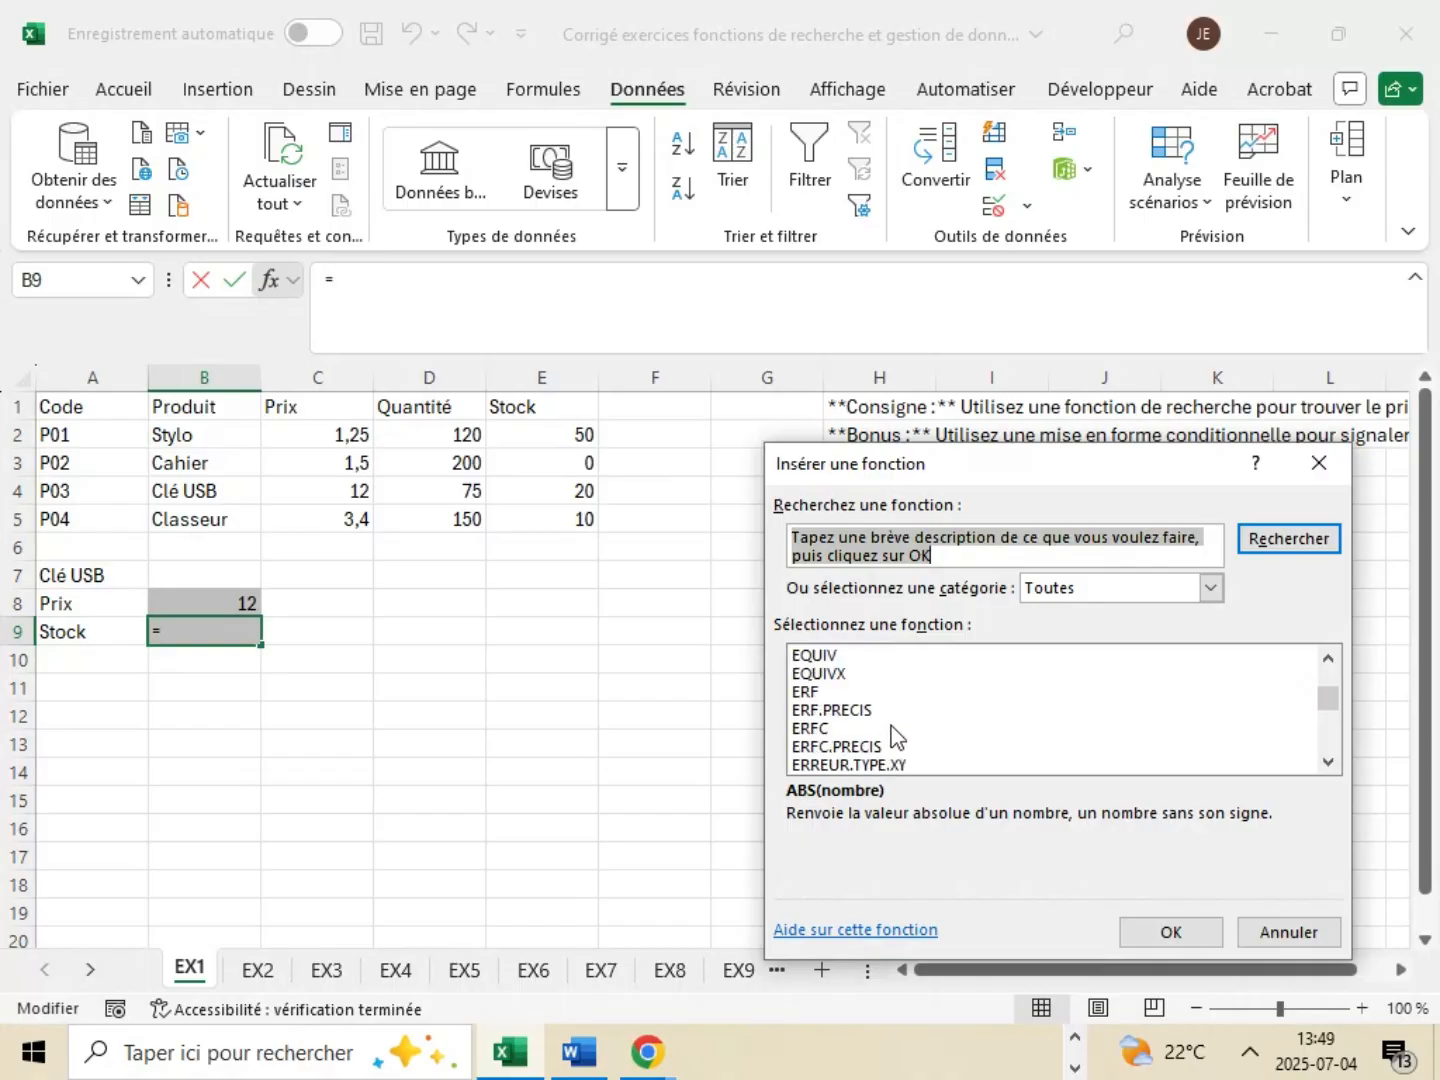
pyautogui.scroll(-18, 890, 705)
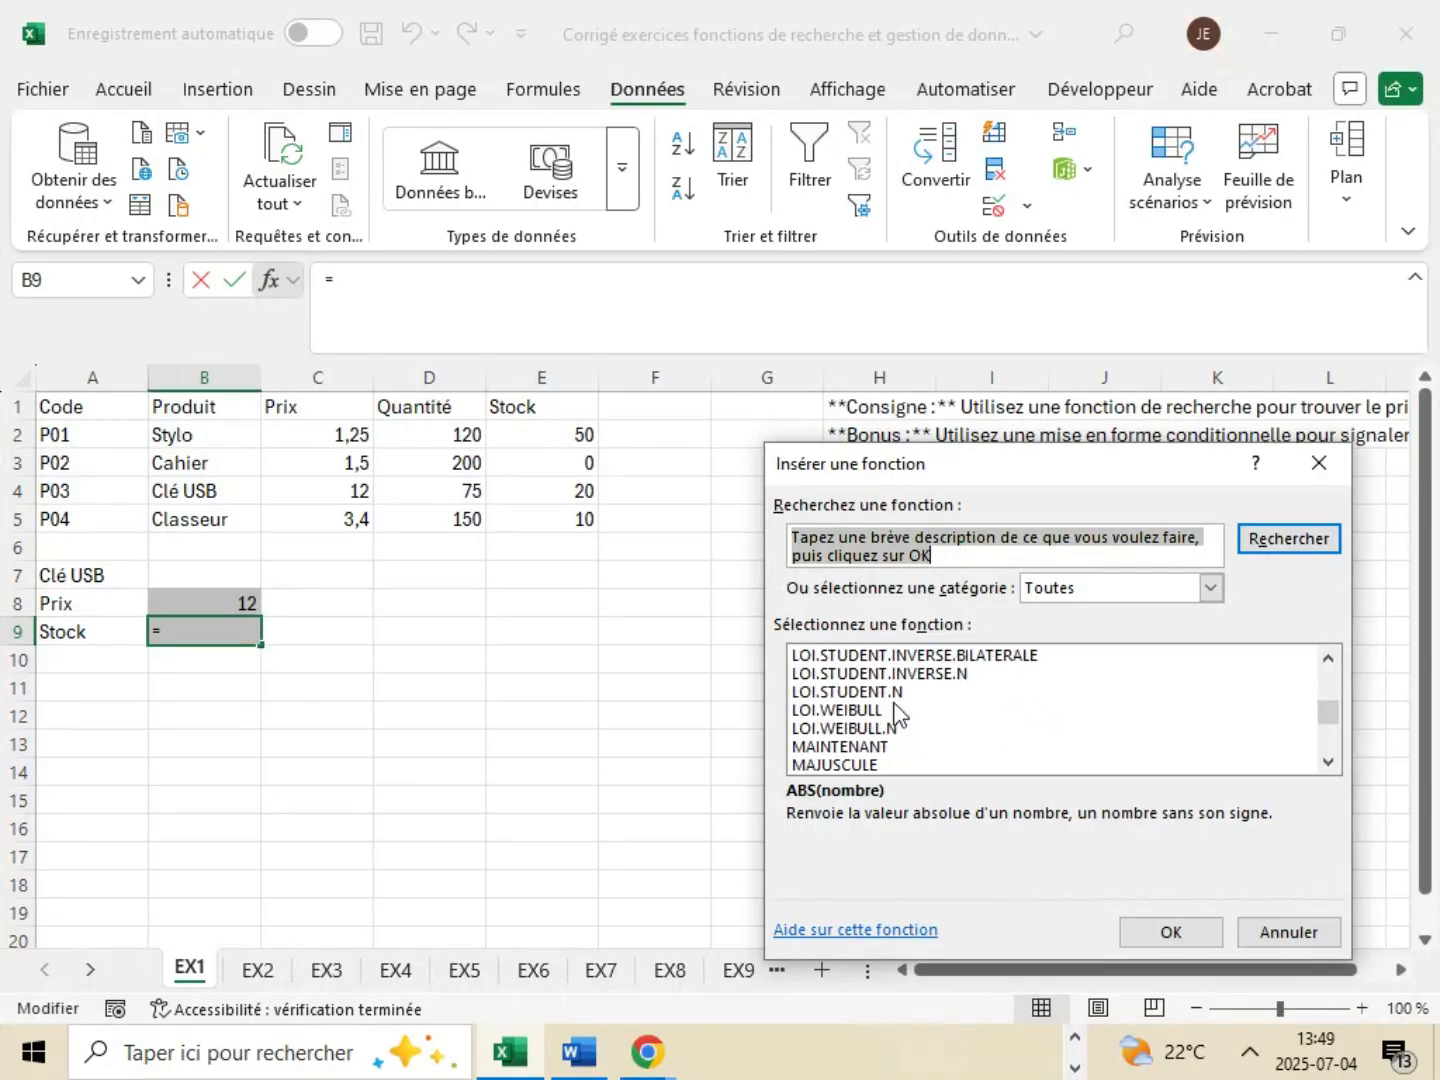
pyautogui.scroll(-15, 878, 698)
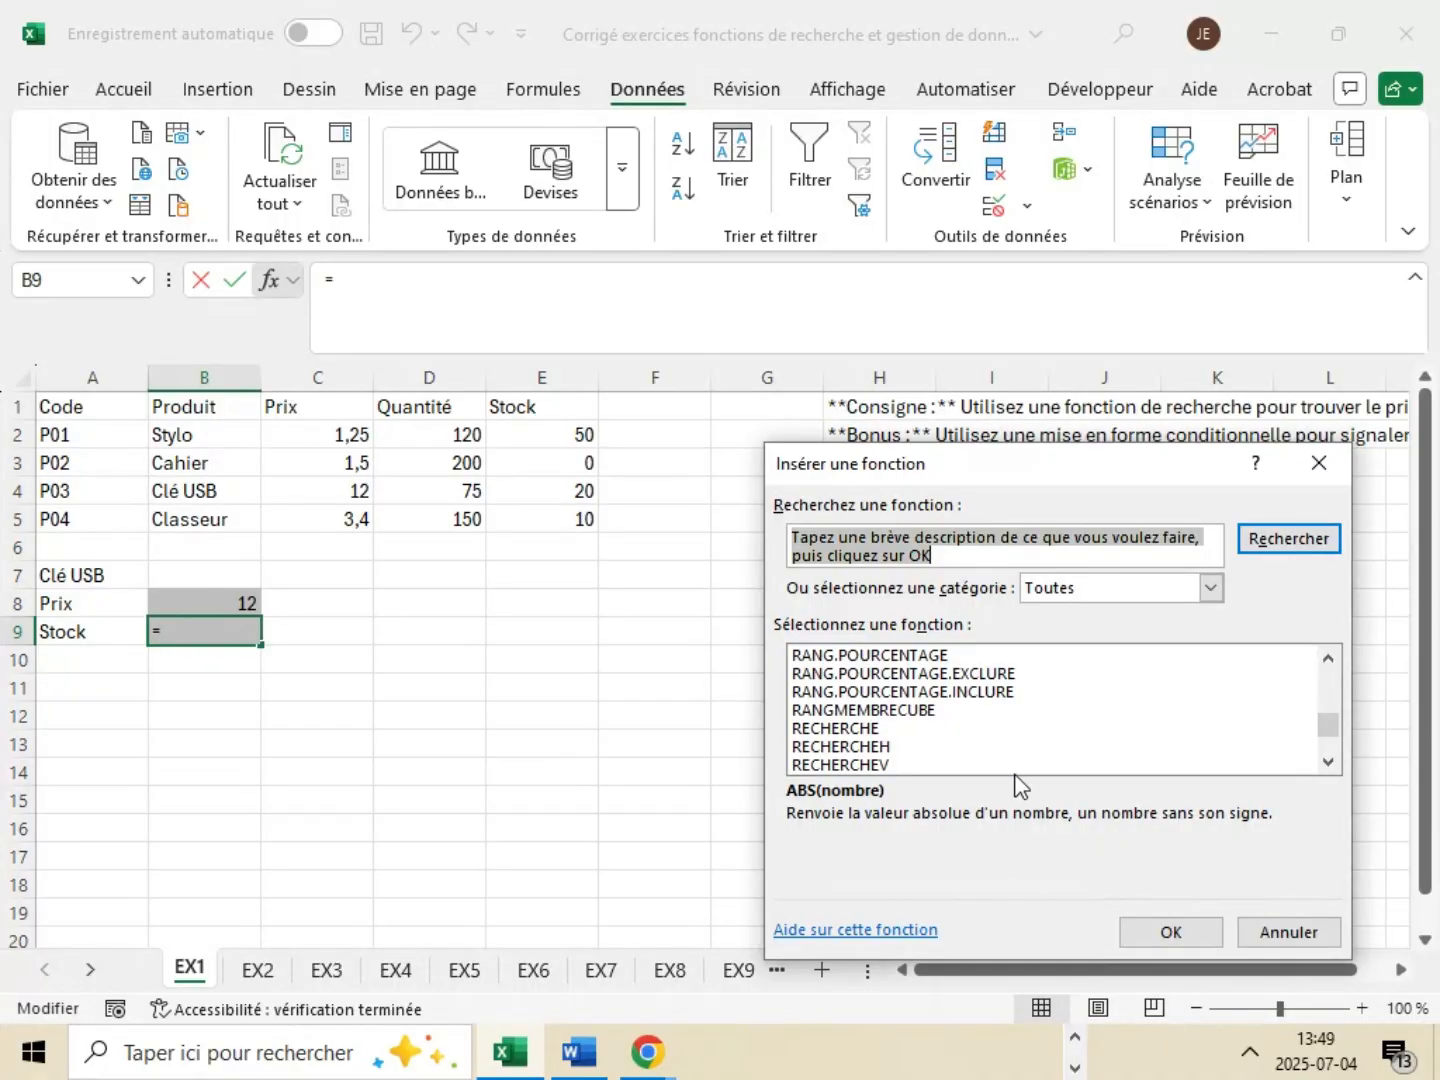
pyautogui.click(859, 765)
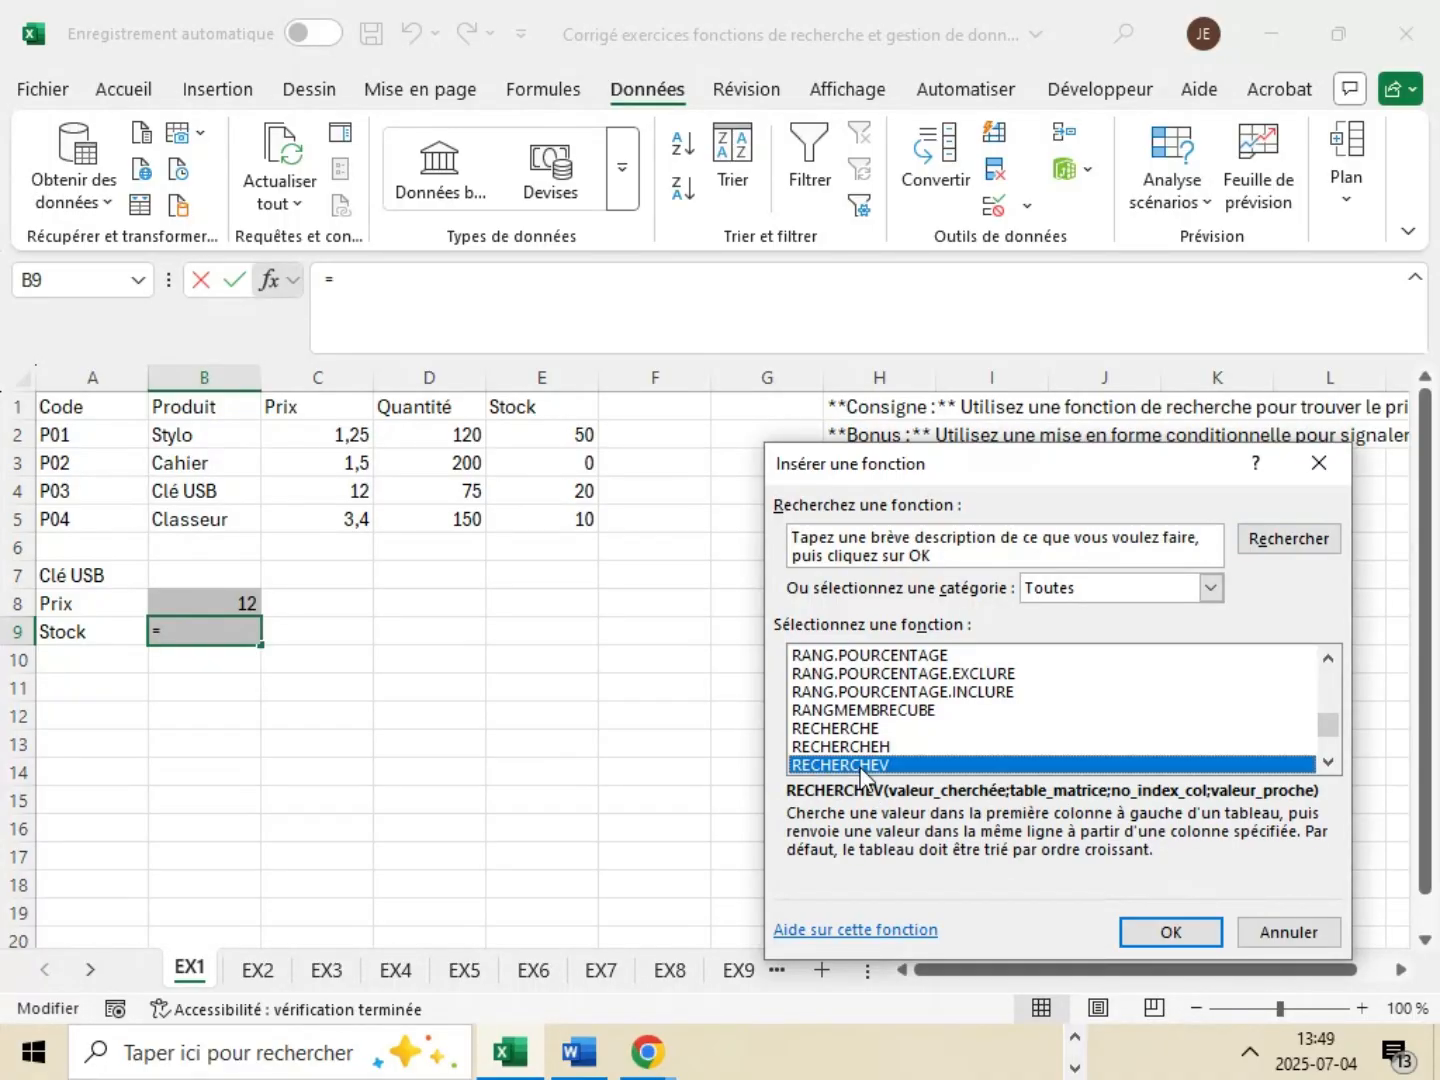
pyautogui.click(1172, 934)
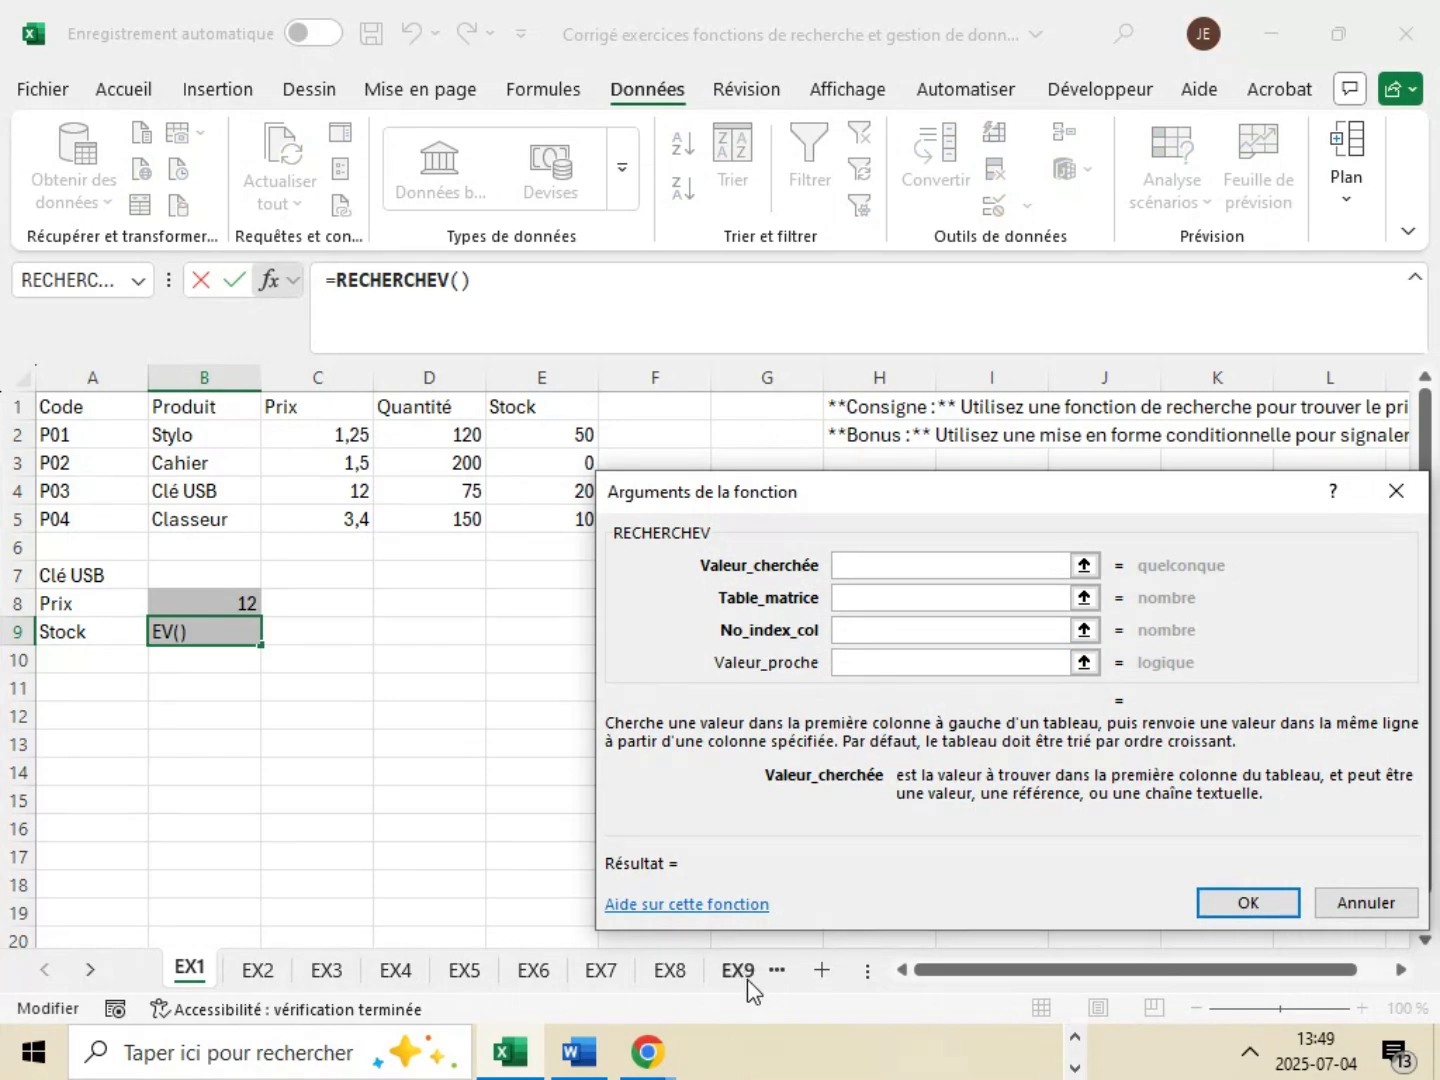
# - Set the Valeur_cherchée argument of the RECHERCHEV function in Stock cell B9 to Clé USB
pyautogui.write('Clé')
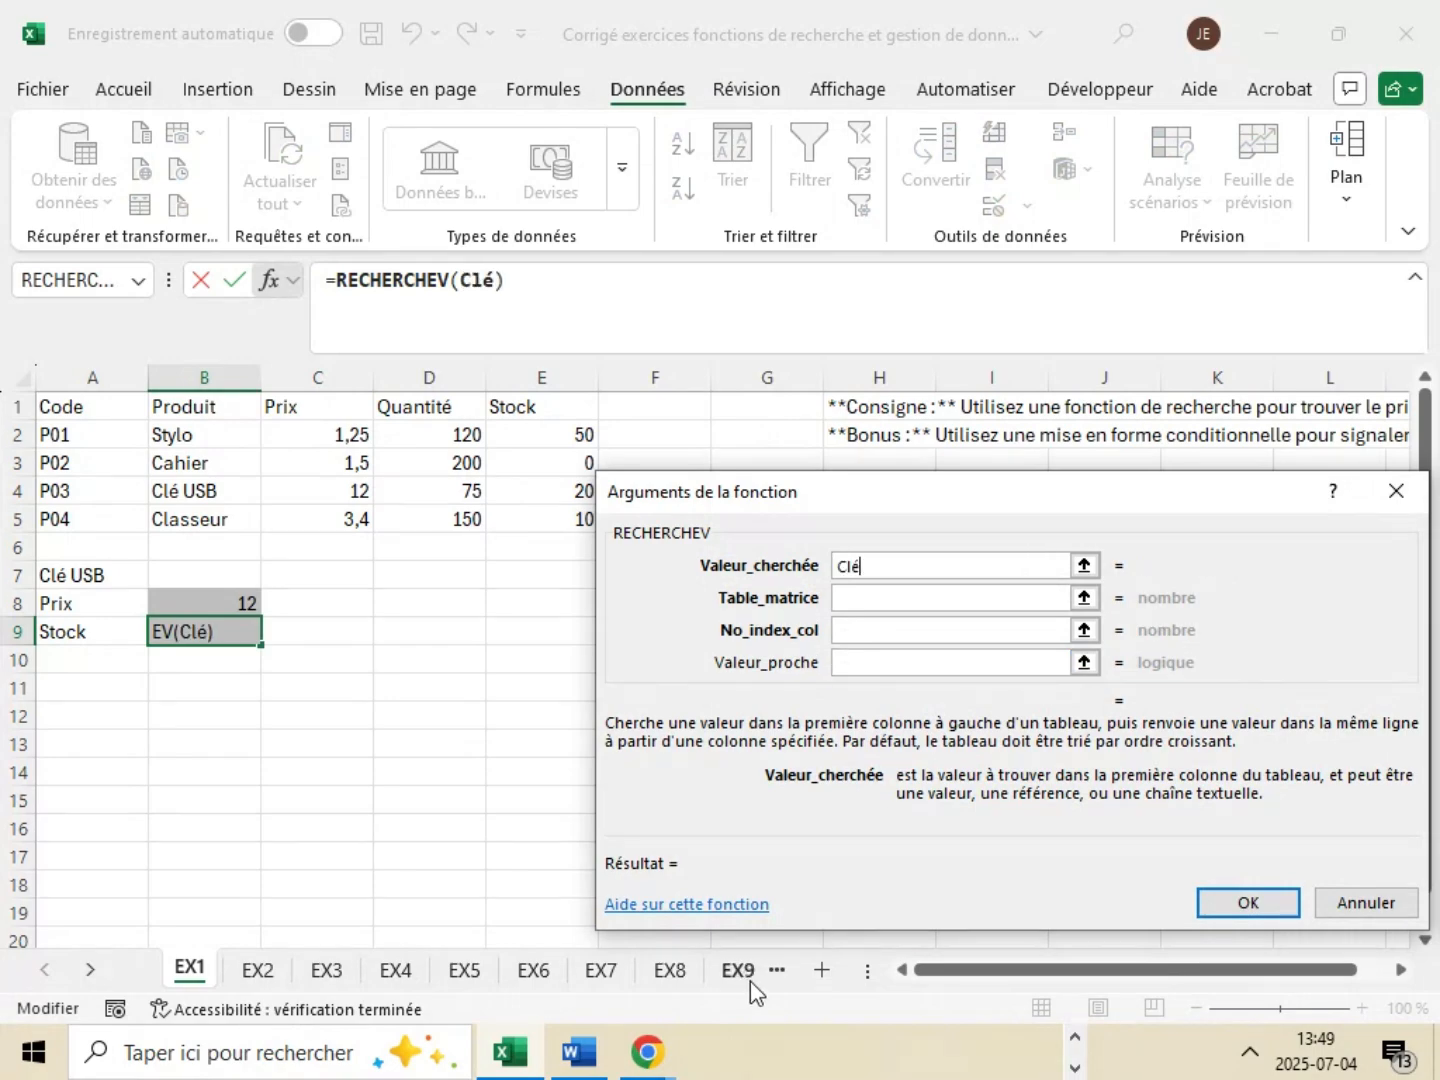
pyautogui.write(' US')
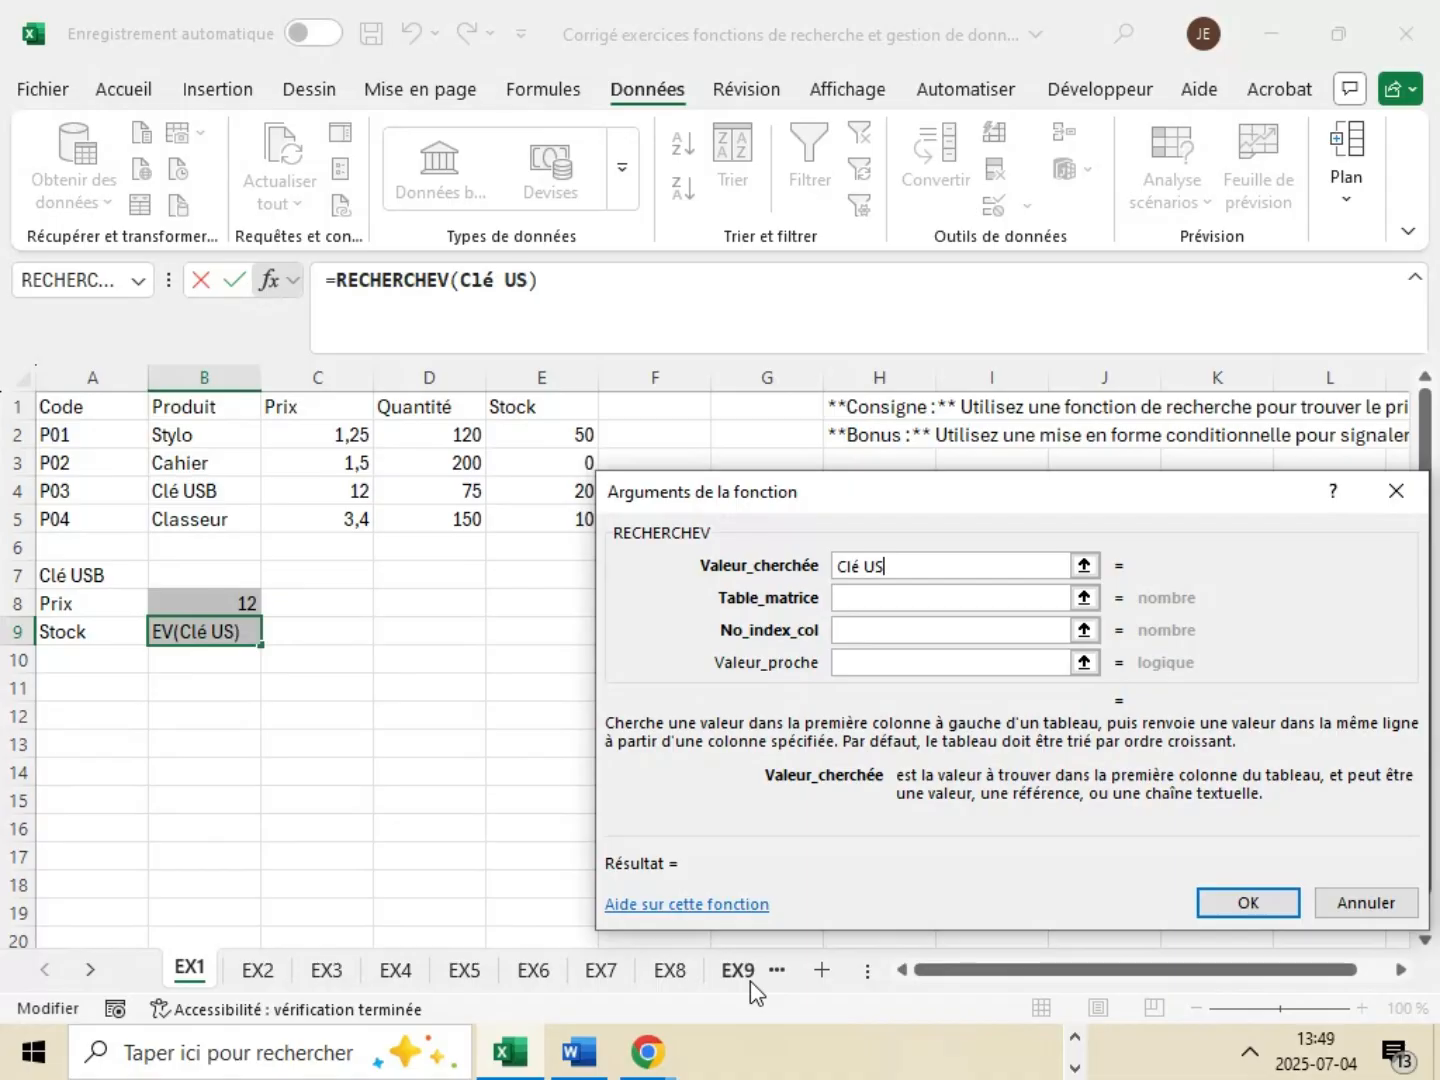
pyautogui.write('B')
pyautogui.click(855, 594)
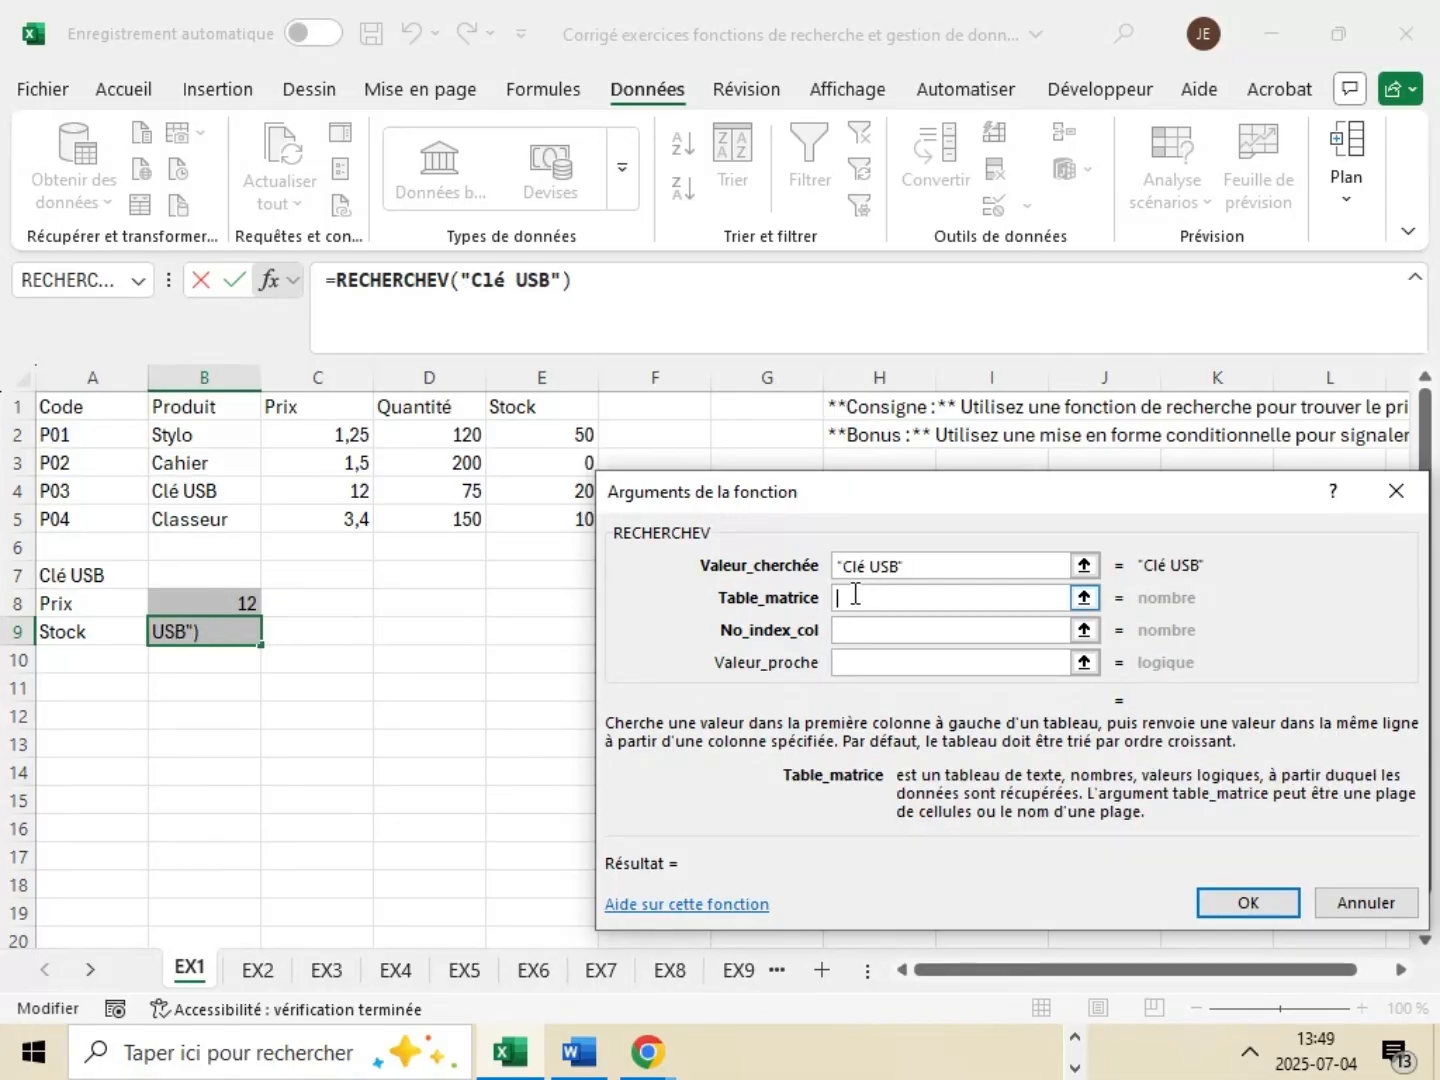
# - Set the RECHERCHEV arguments for Stock cell B9: Table_matrice to B2:E5 and No_index_col to 4
pyautogui.moveTo(855, 484); pyautogui.dragTo(1004, 585)
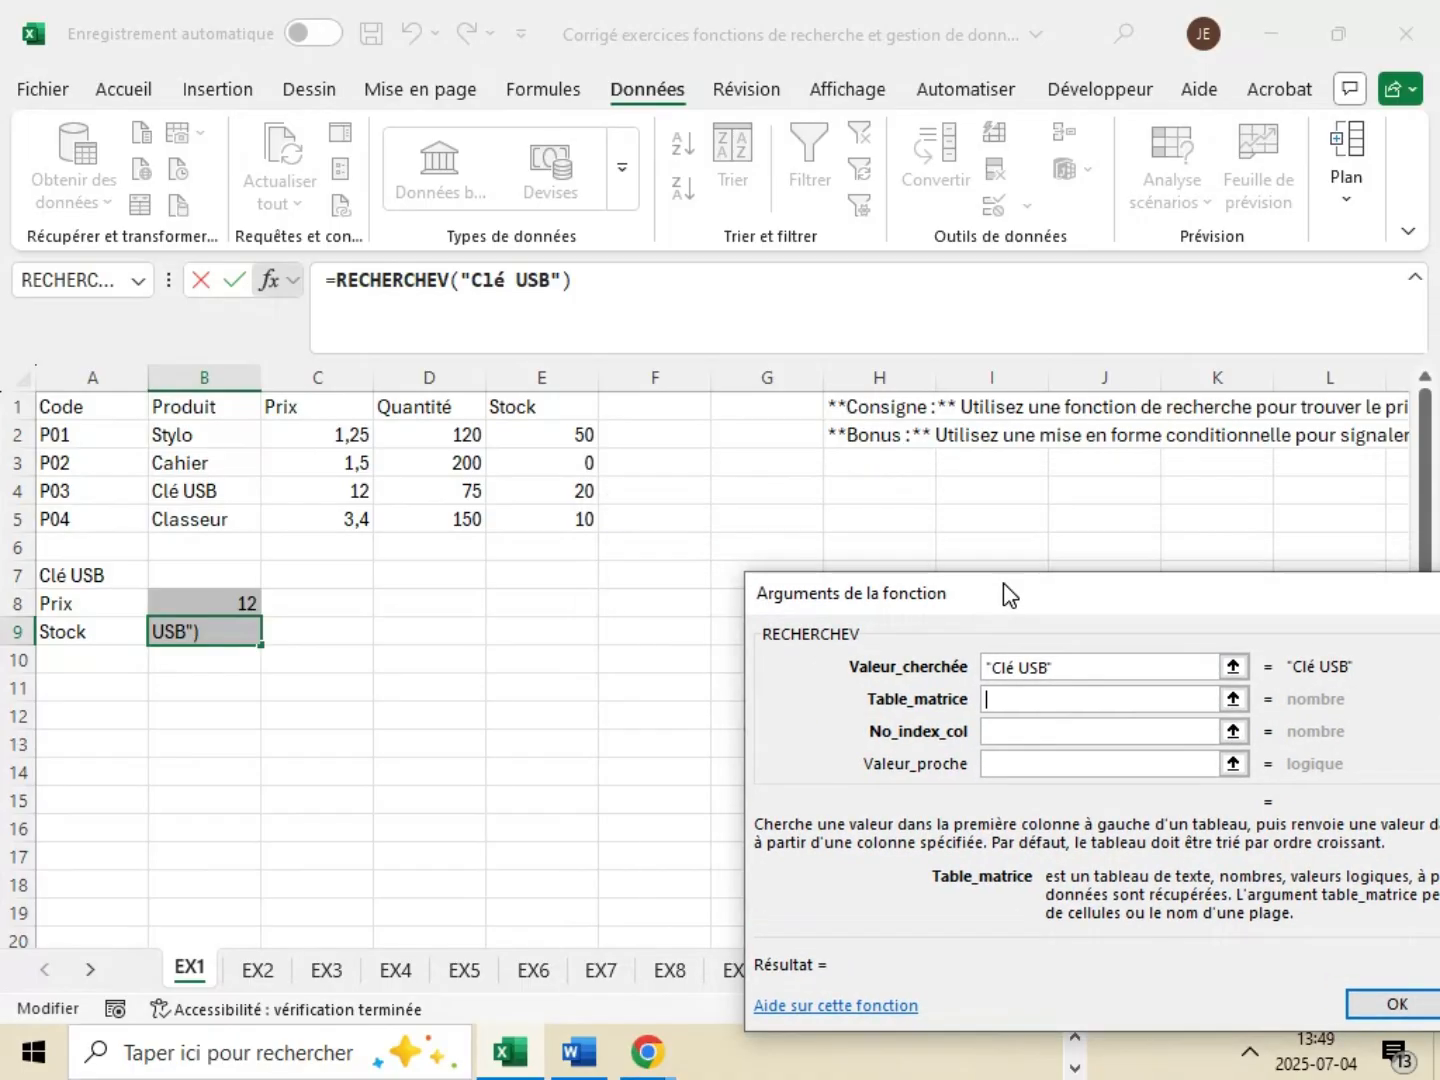
pyautogui.moveTo(228, 440); pyautogui.dragTo(577, 514)
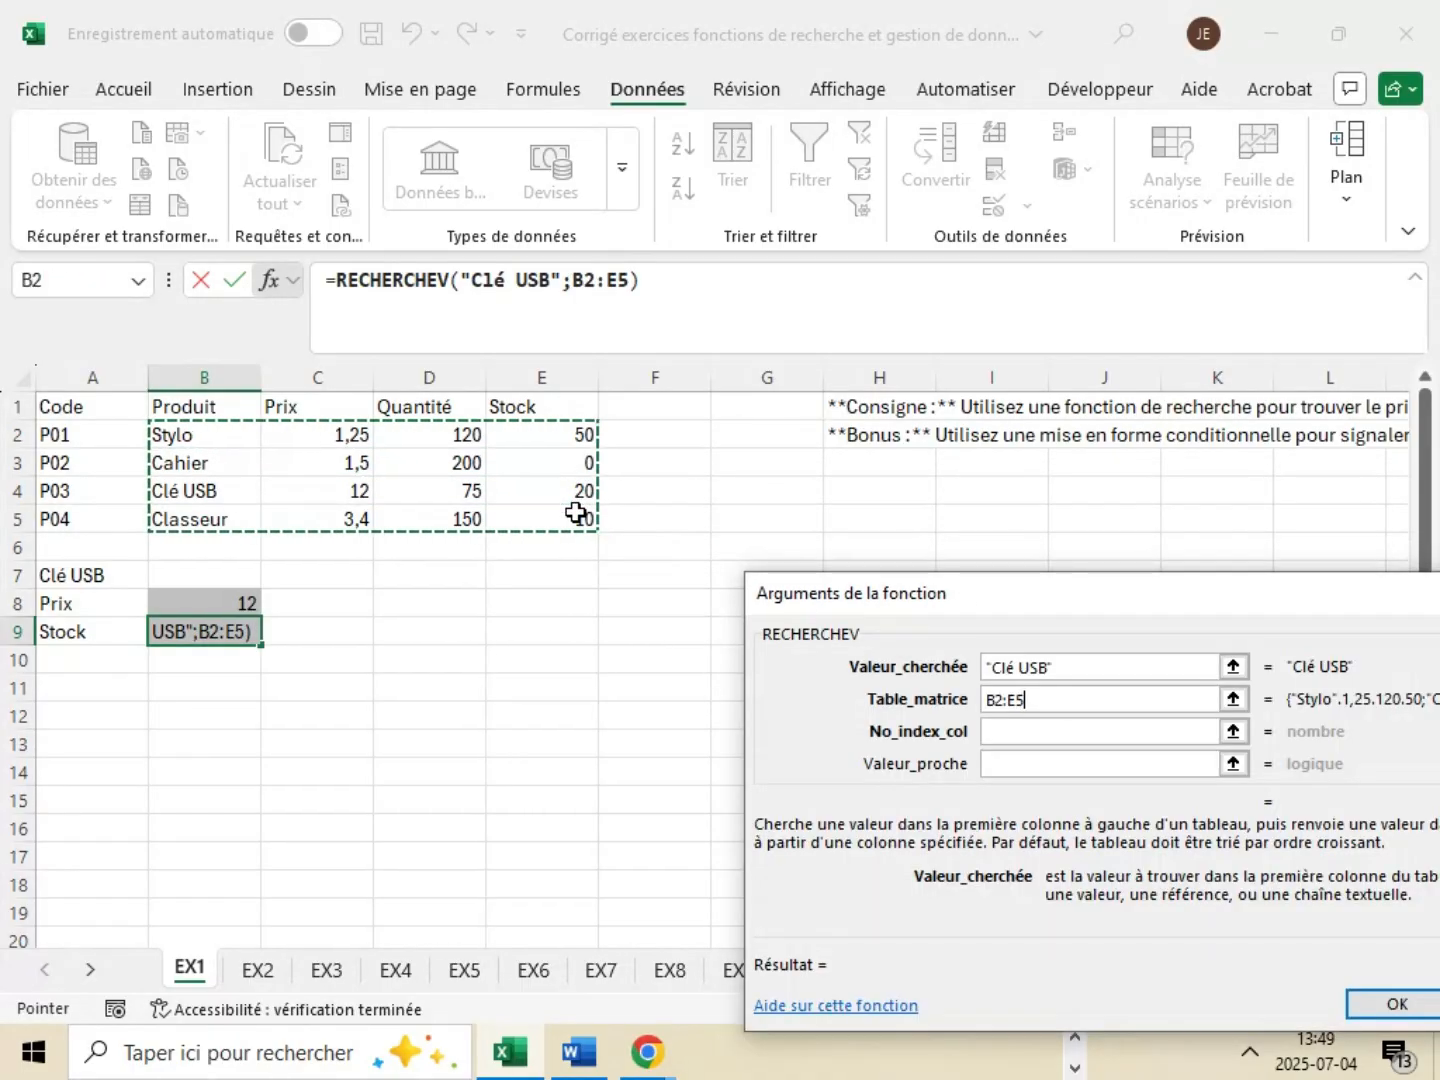
pyautogui.click(1053, 731)
pyautogui.click(1053, 732)
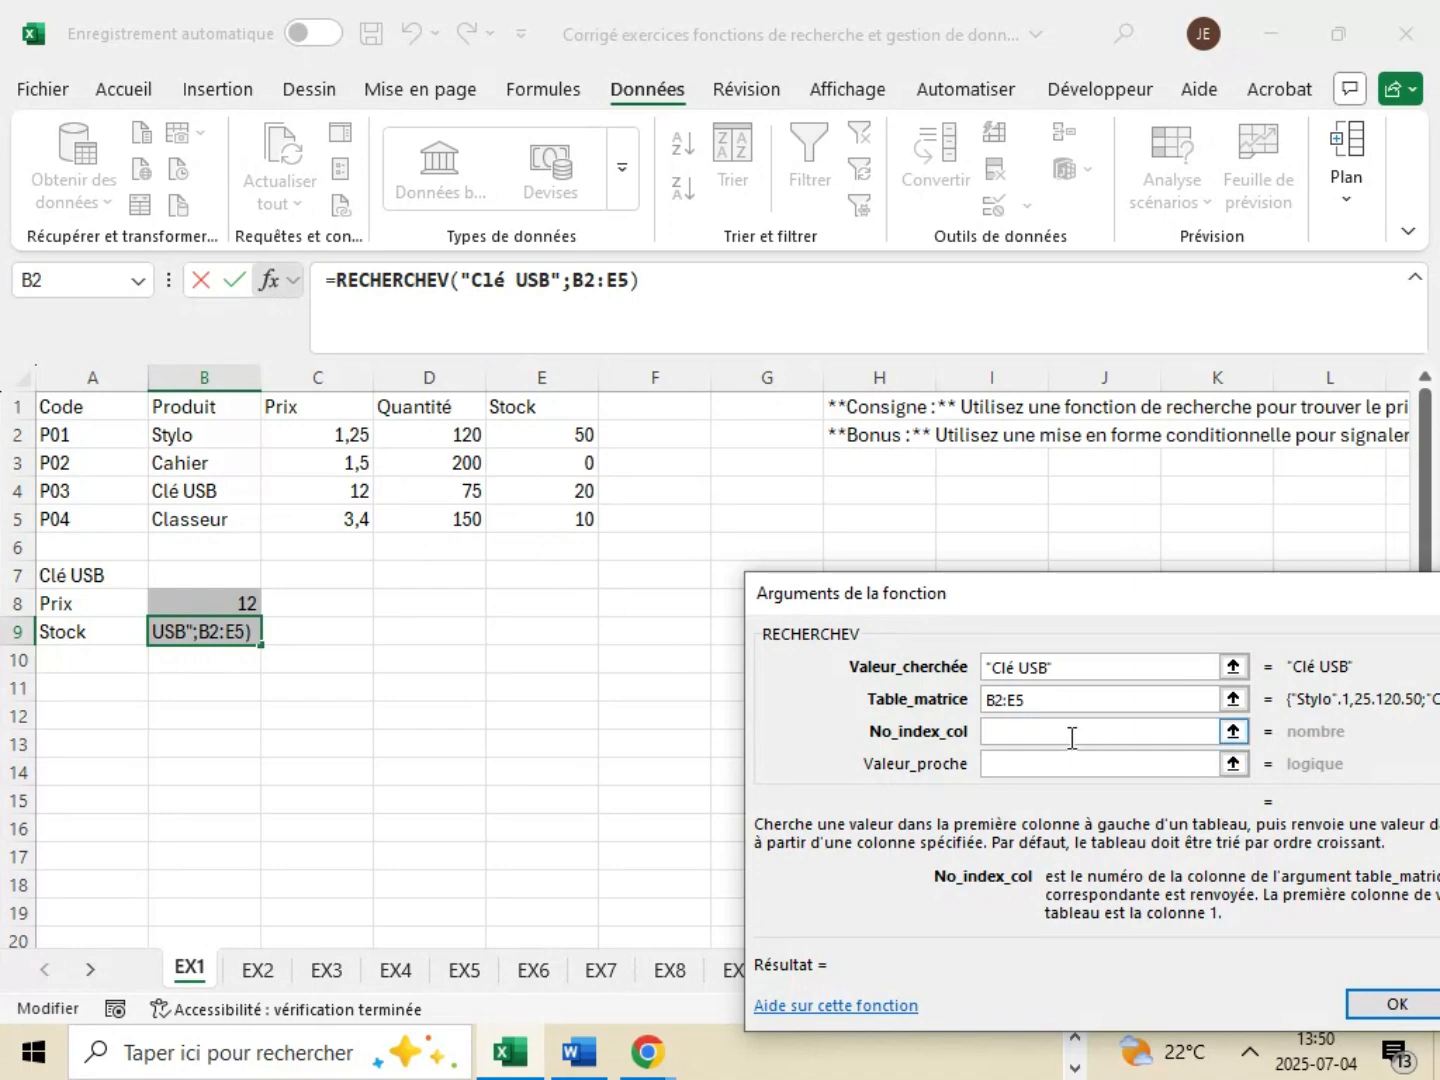
pyautogui.write('4')
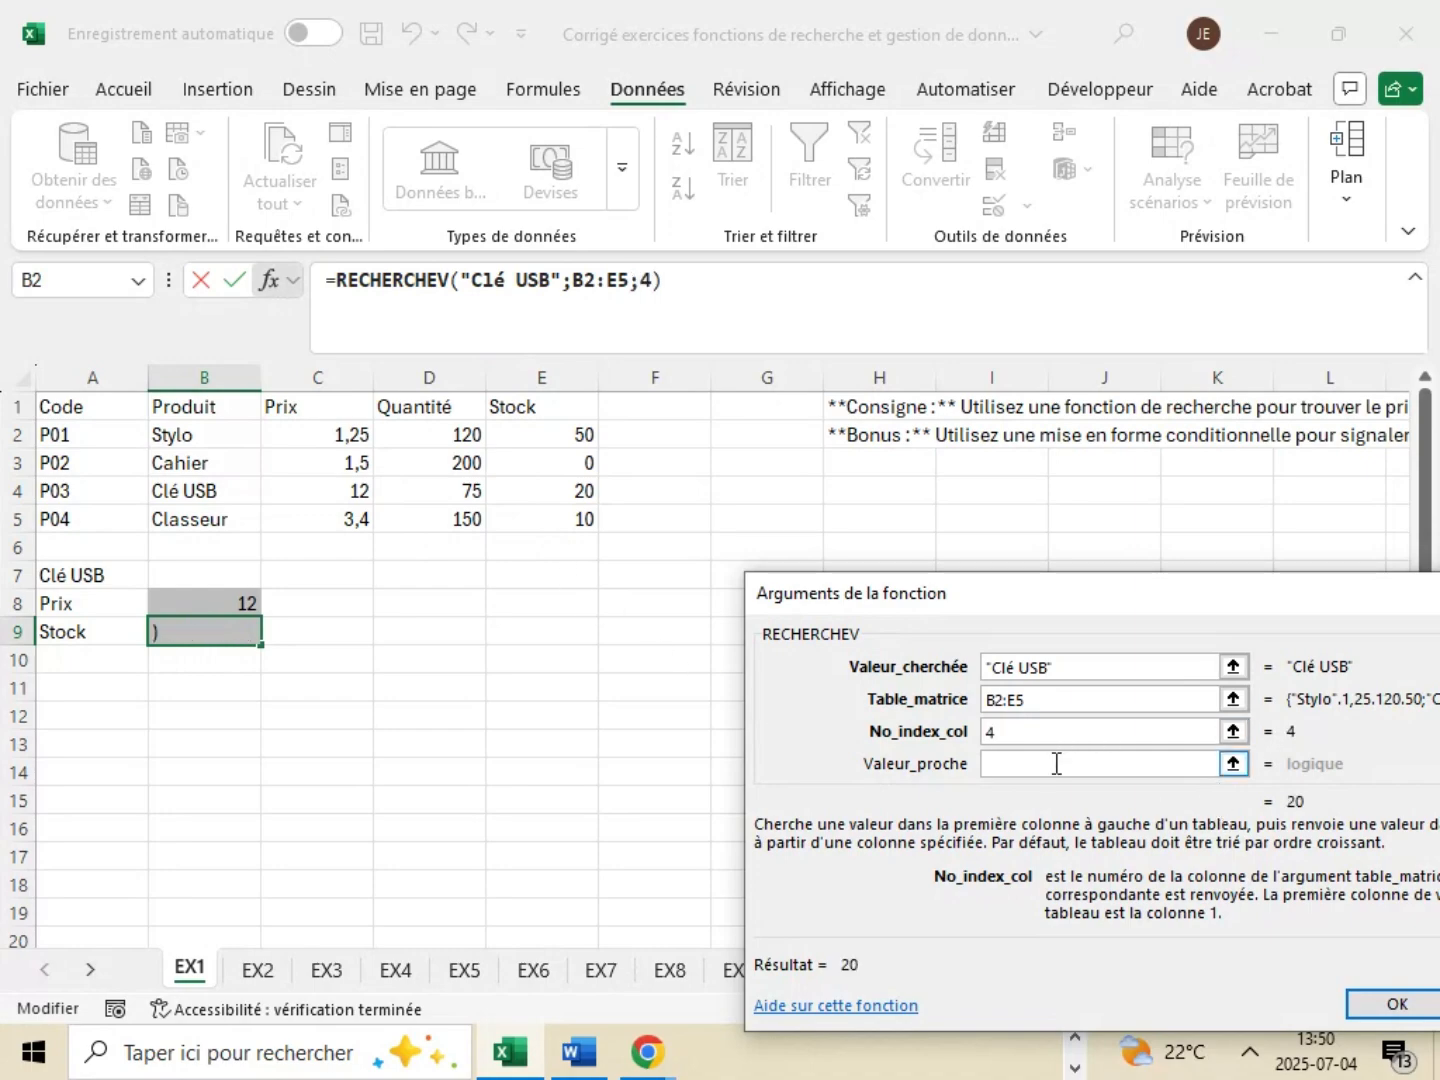
# - Set Valeur_proche to Faux and validate the RECHERCHEV formula in B9
pyautogui.click(1031, 765)
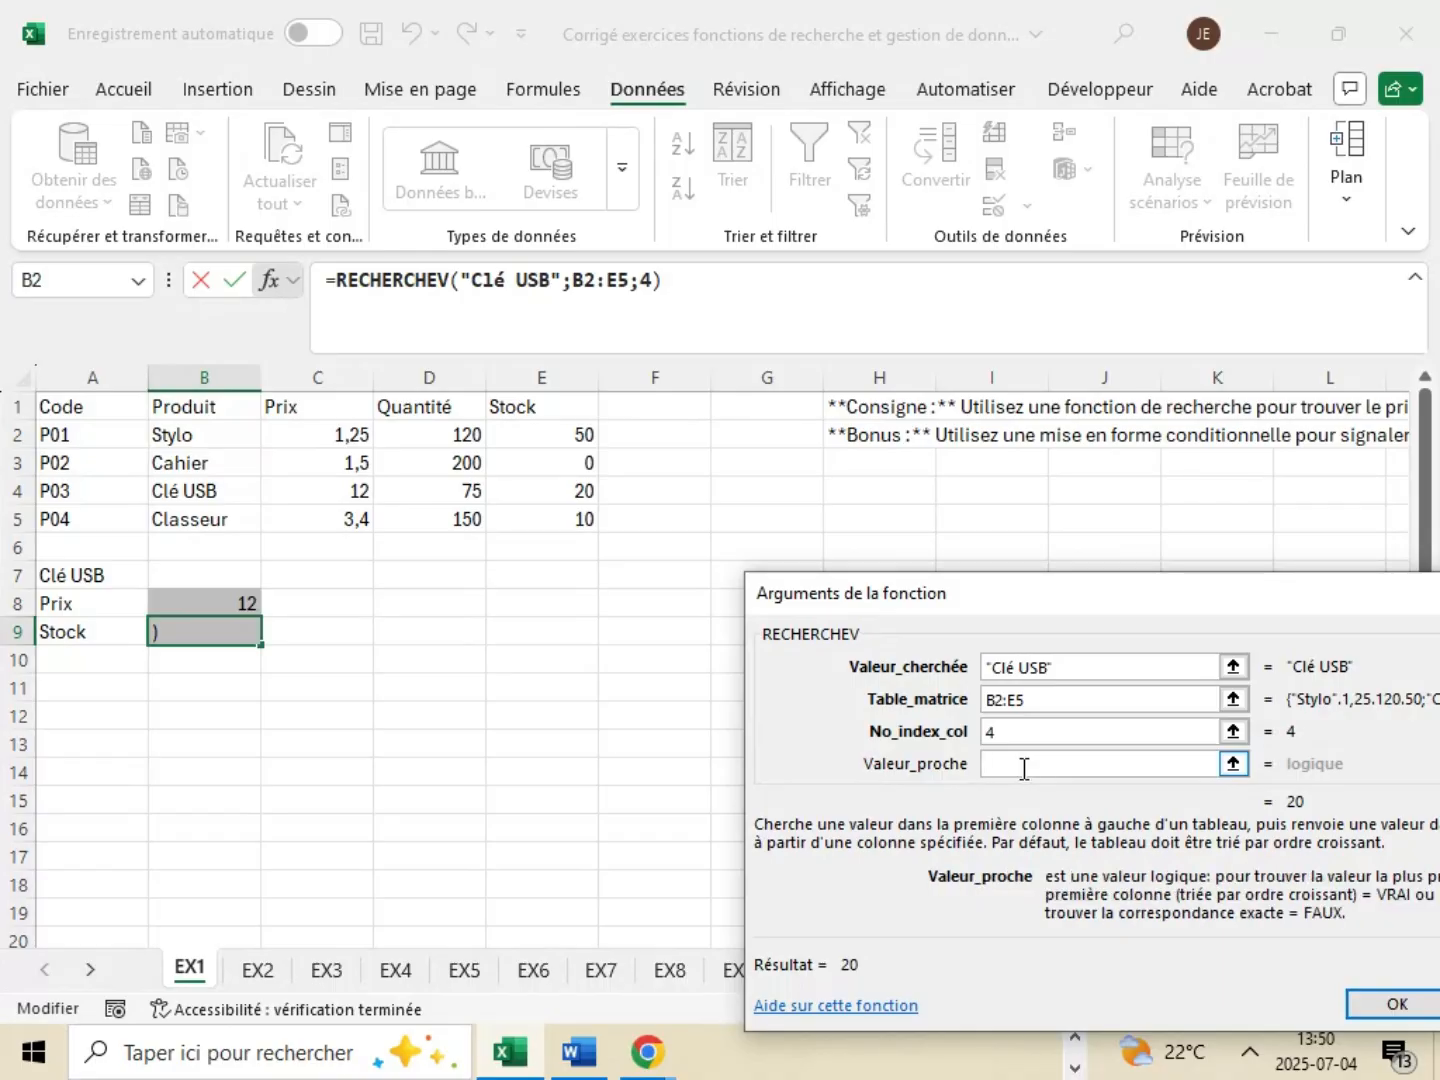
pyautogui.write('Fau')
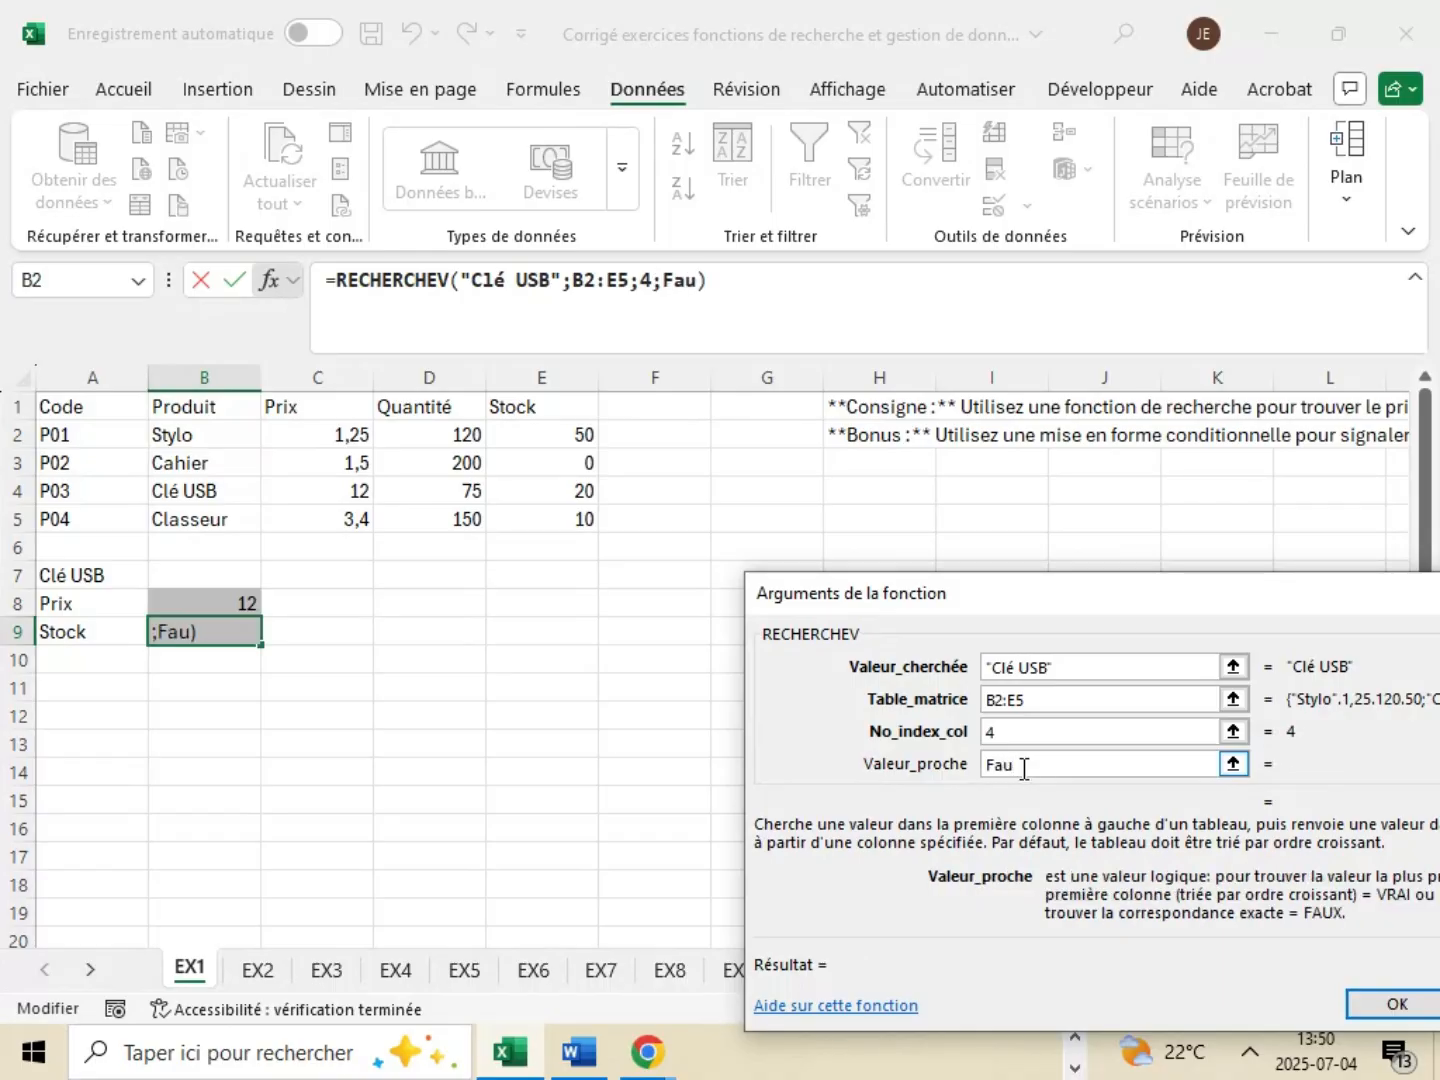
pyautogui.write('x')
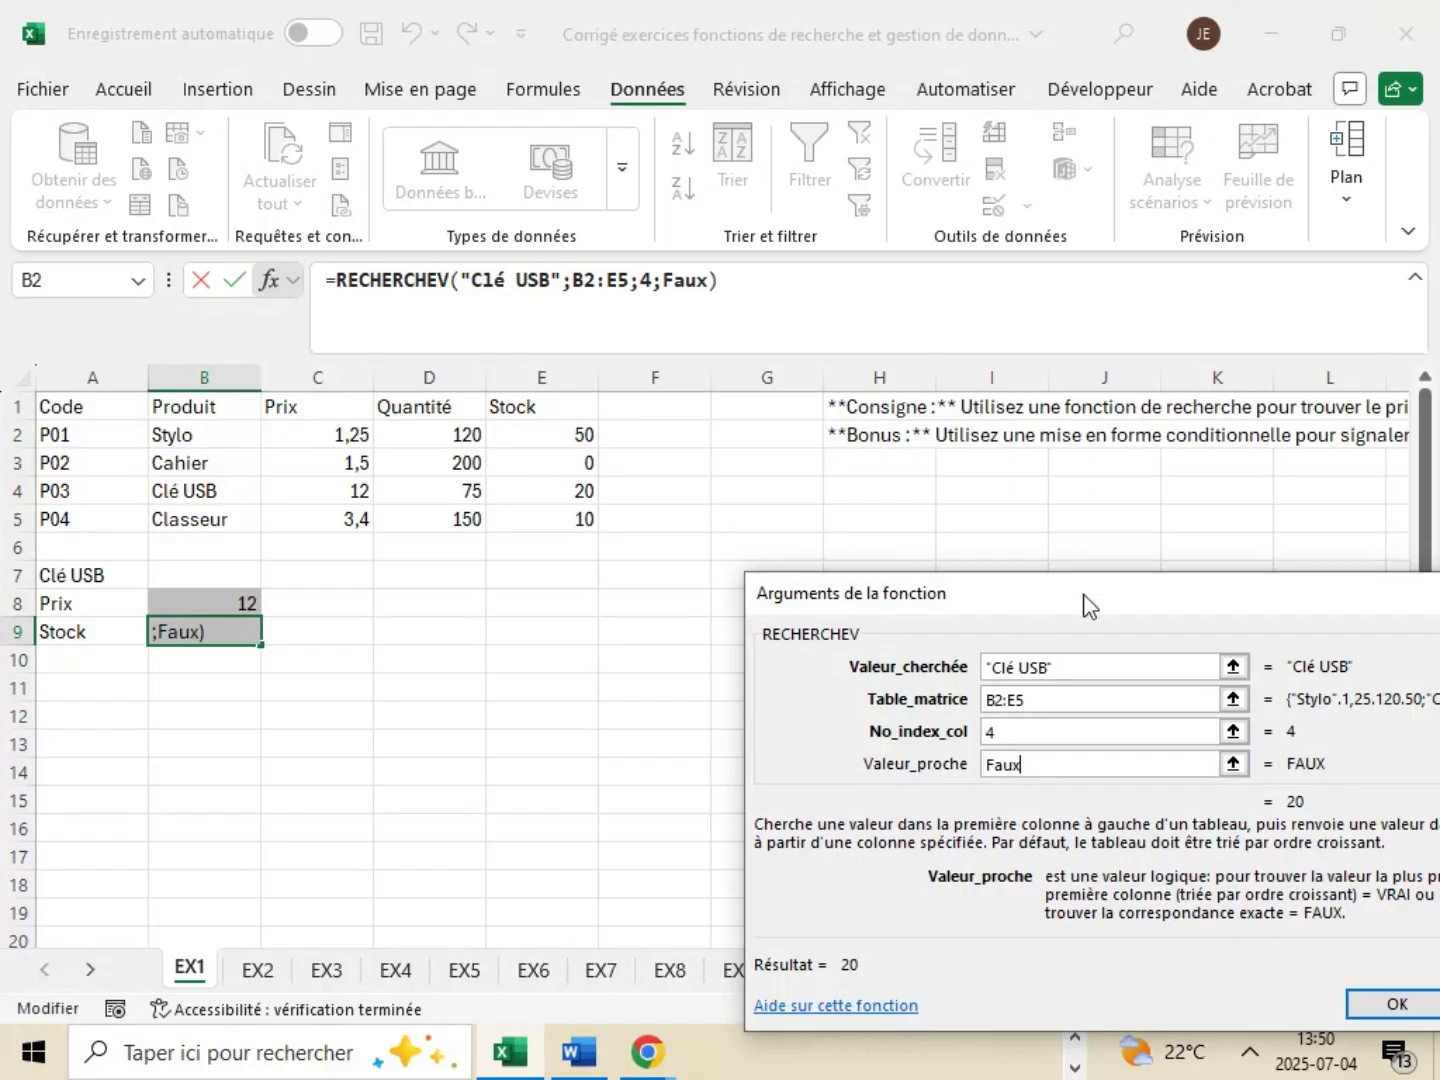
pyautogui.moveTo(1089, 606); pyautogui.dragTo(845, 440)
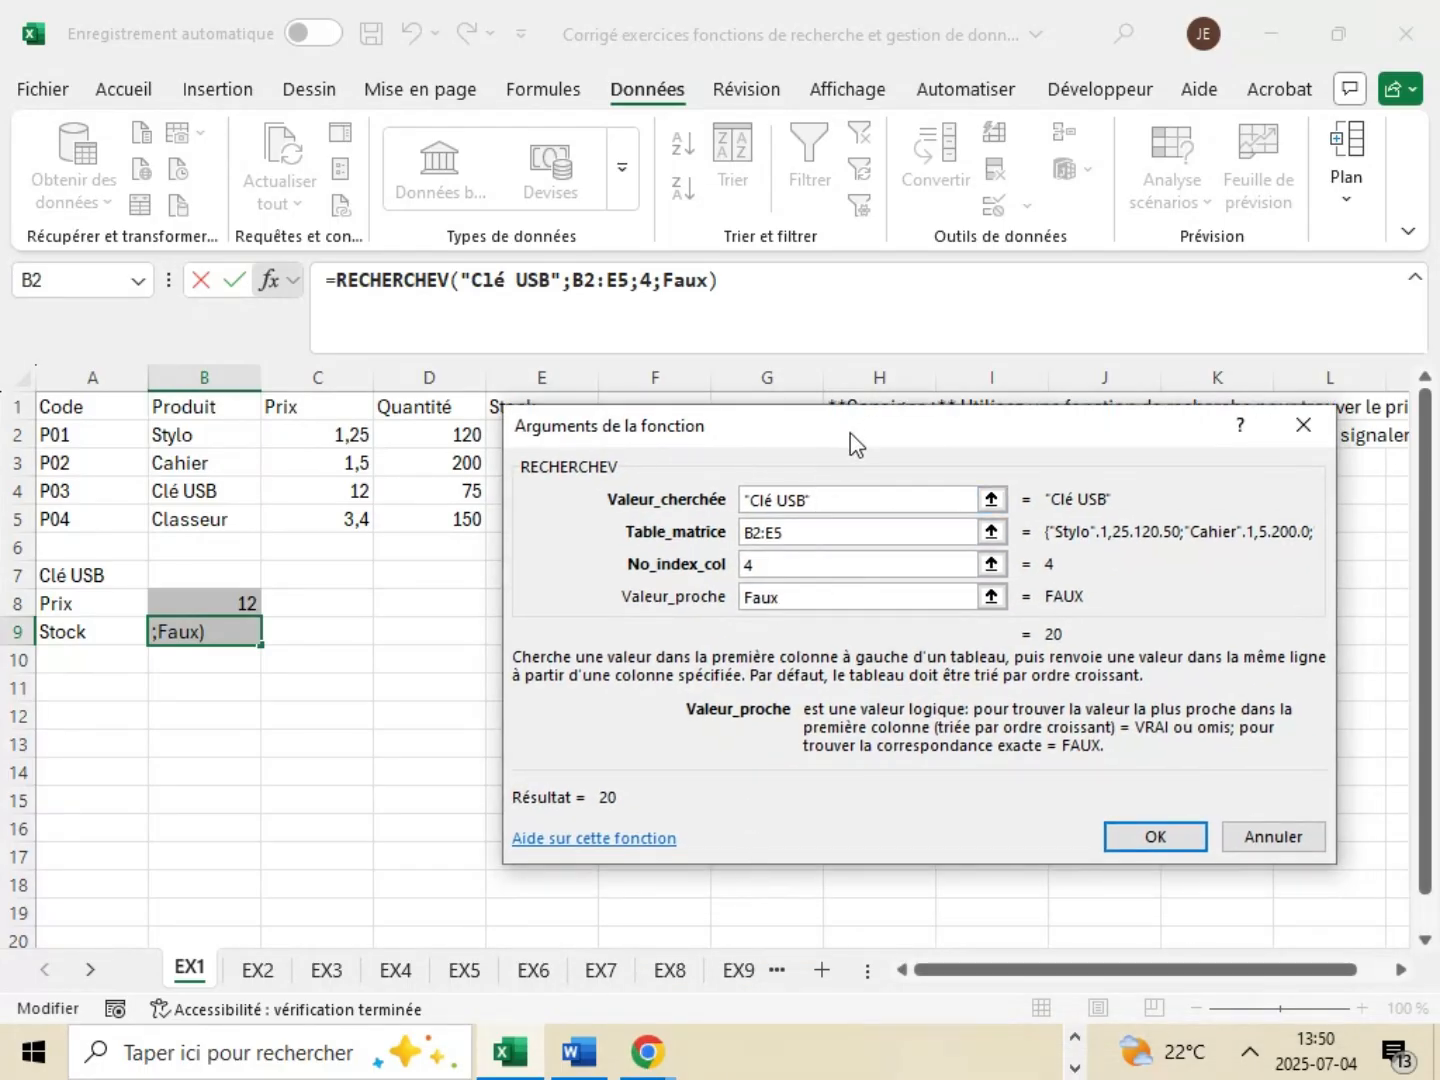
pyautogui.moveTo(855, 445); pyautogui.dragTo(979, 535)
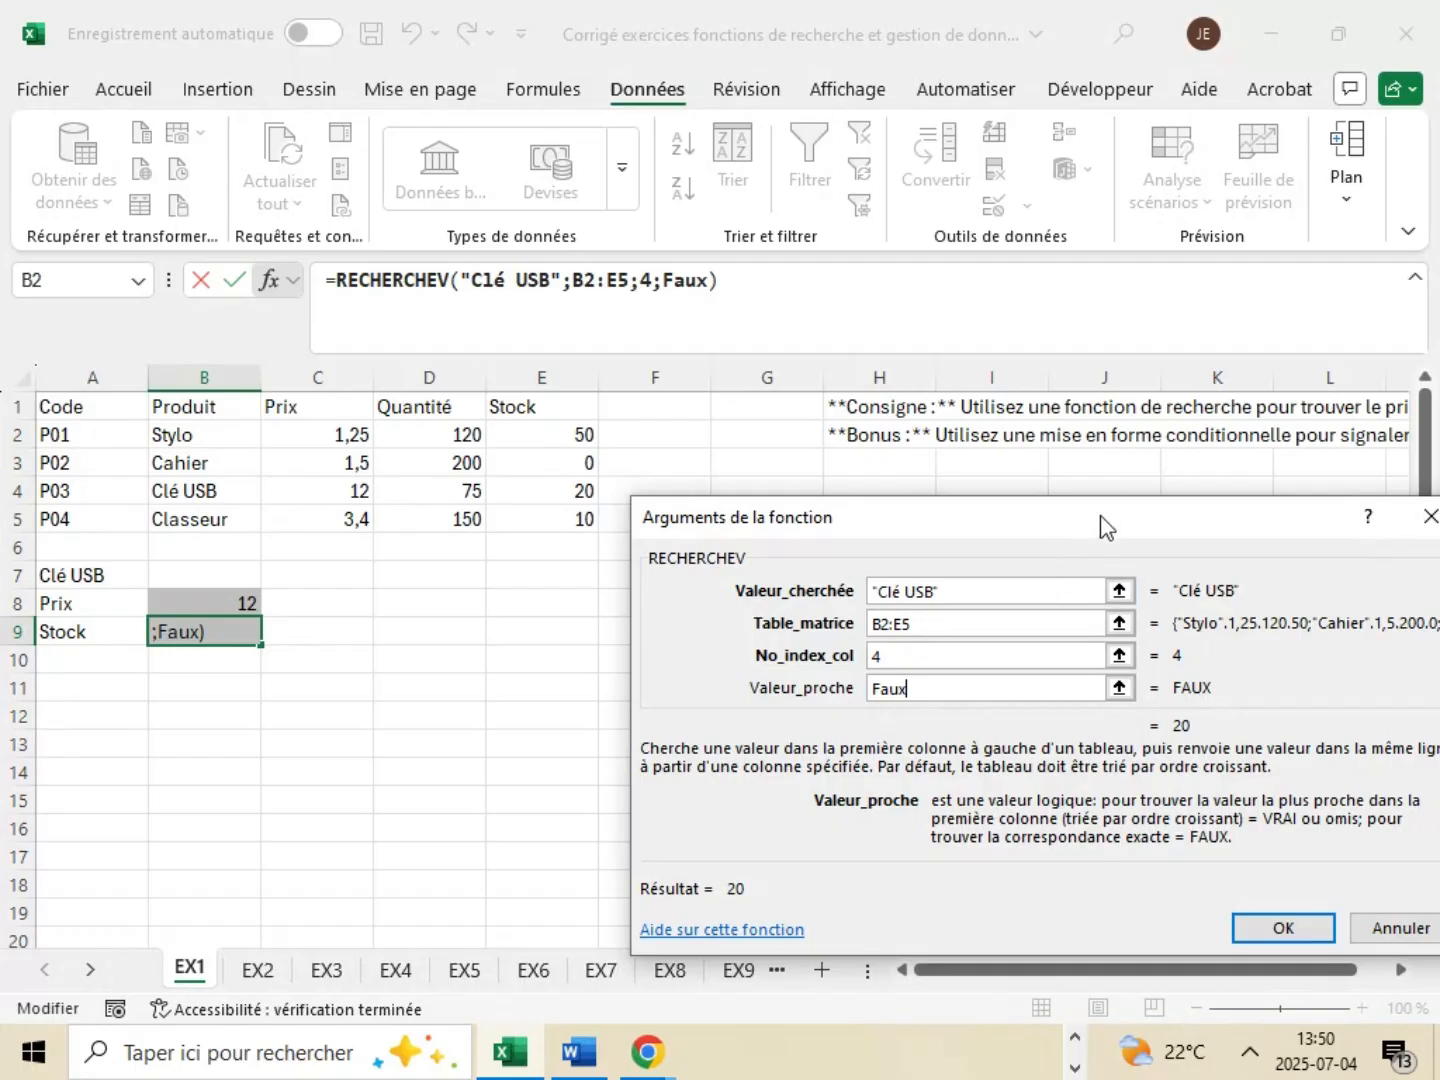
pyautogui.moveTo(1102, 524); pyautogui.dragTo(770, 466)
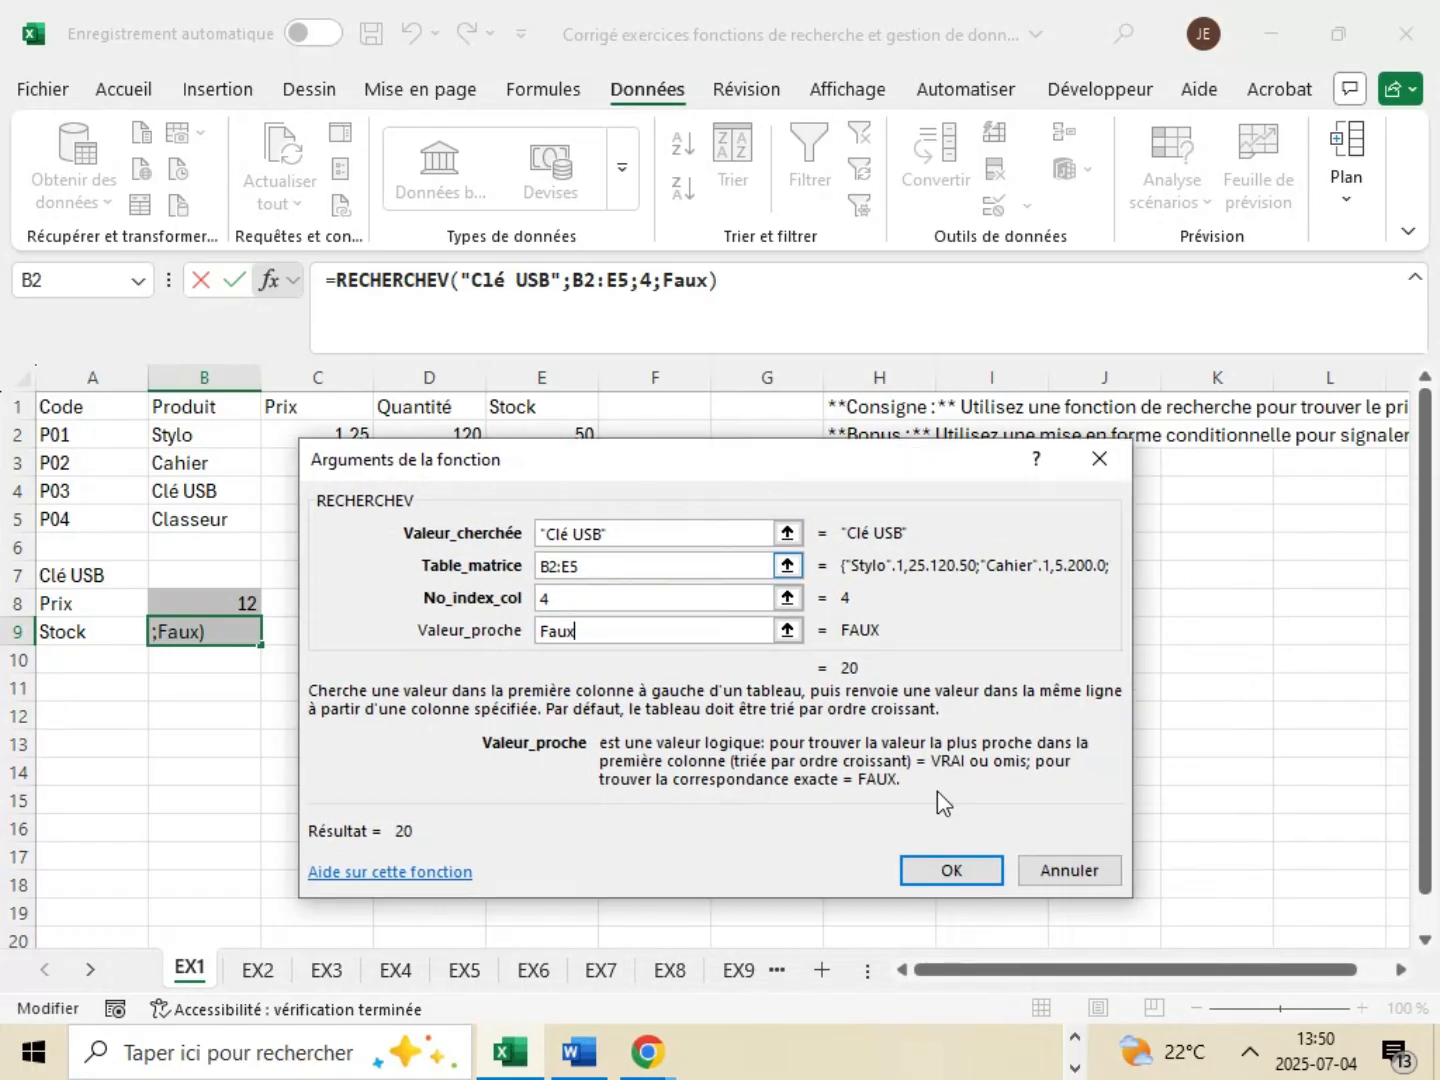
pyautogui.click(949, 870)
pyautogui.click(706, 780)
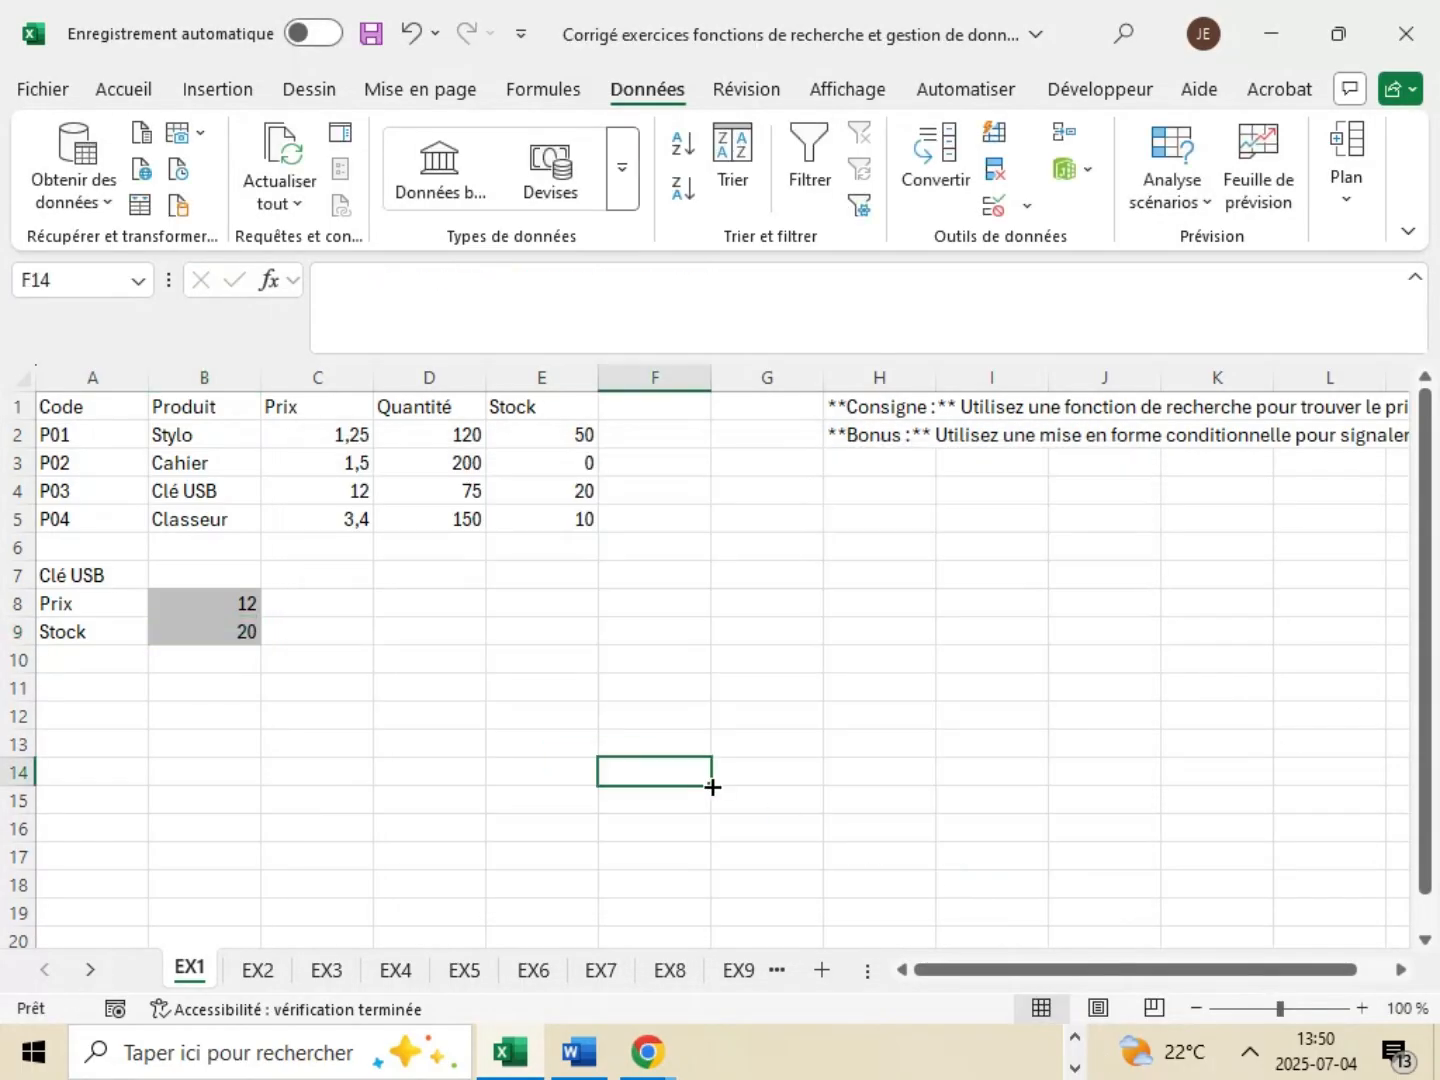
# - Review the conditional formatting instruction for the Stock column in the Word document's Corrigé, and return to Excel
pyautogui.click(589, 1068)
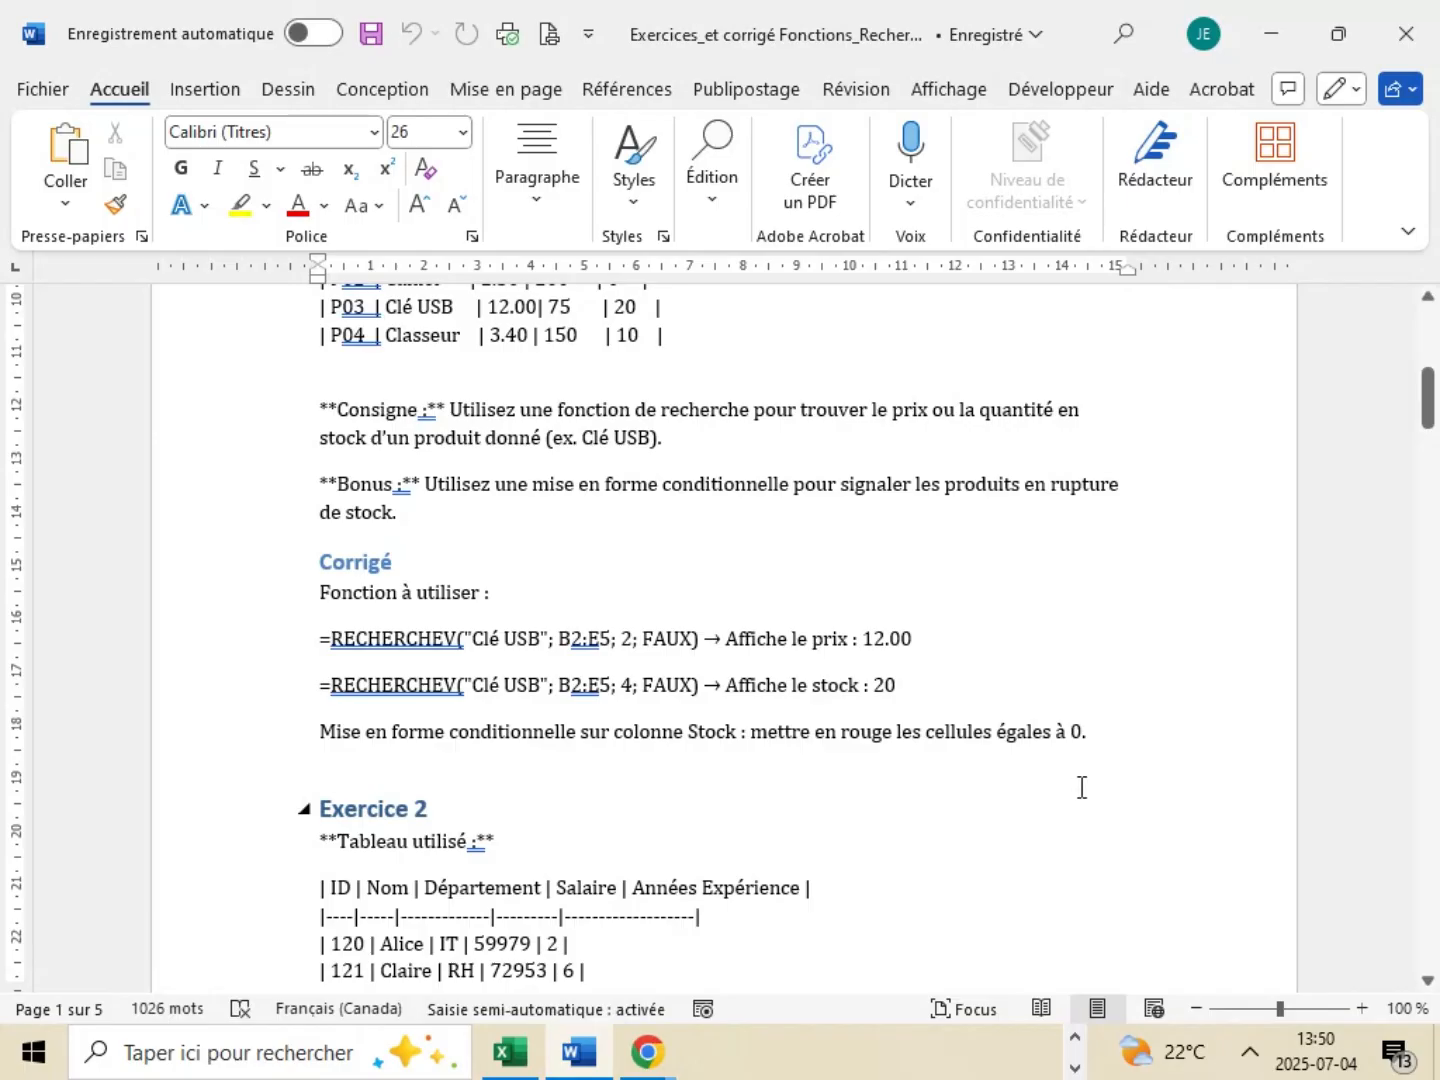
pyautogui.click(1270, 33)
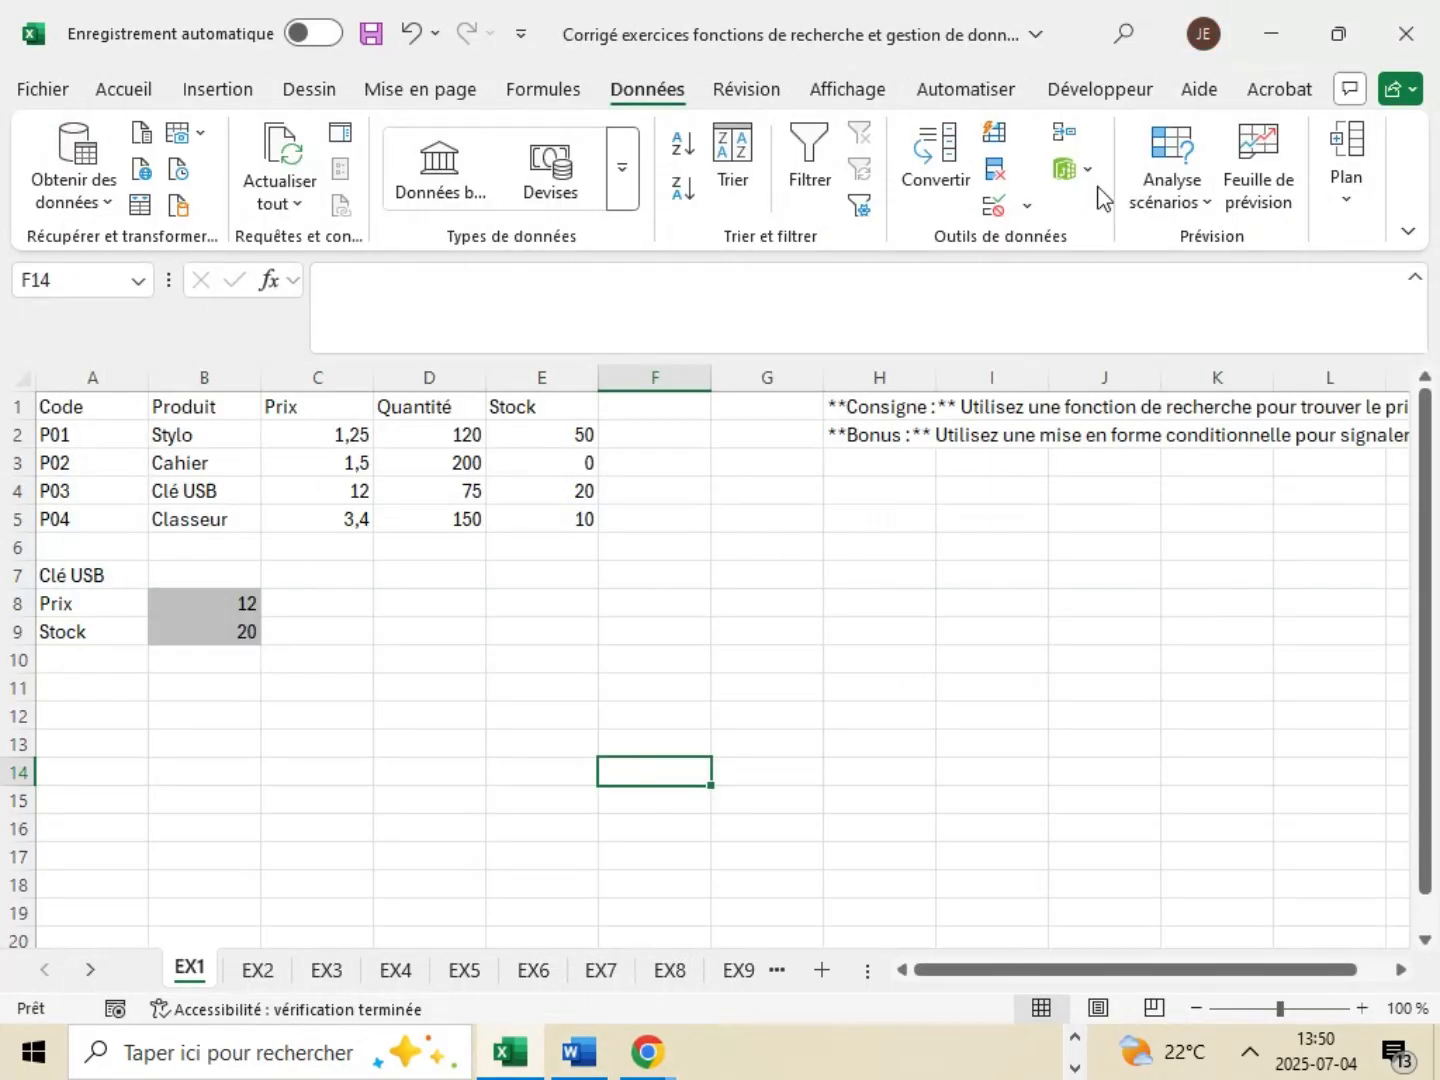
# - Apply an Égal à conditional formatting rule to Stock cells E2:E5, giving values of 0 Remplissage rouge clair avec texte rouge foncé
pyautogui.click(554, 440)
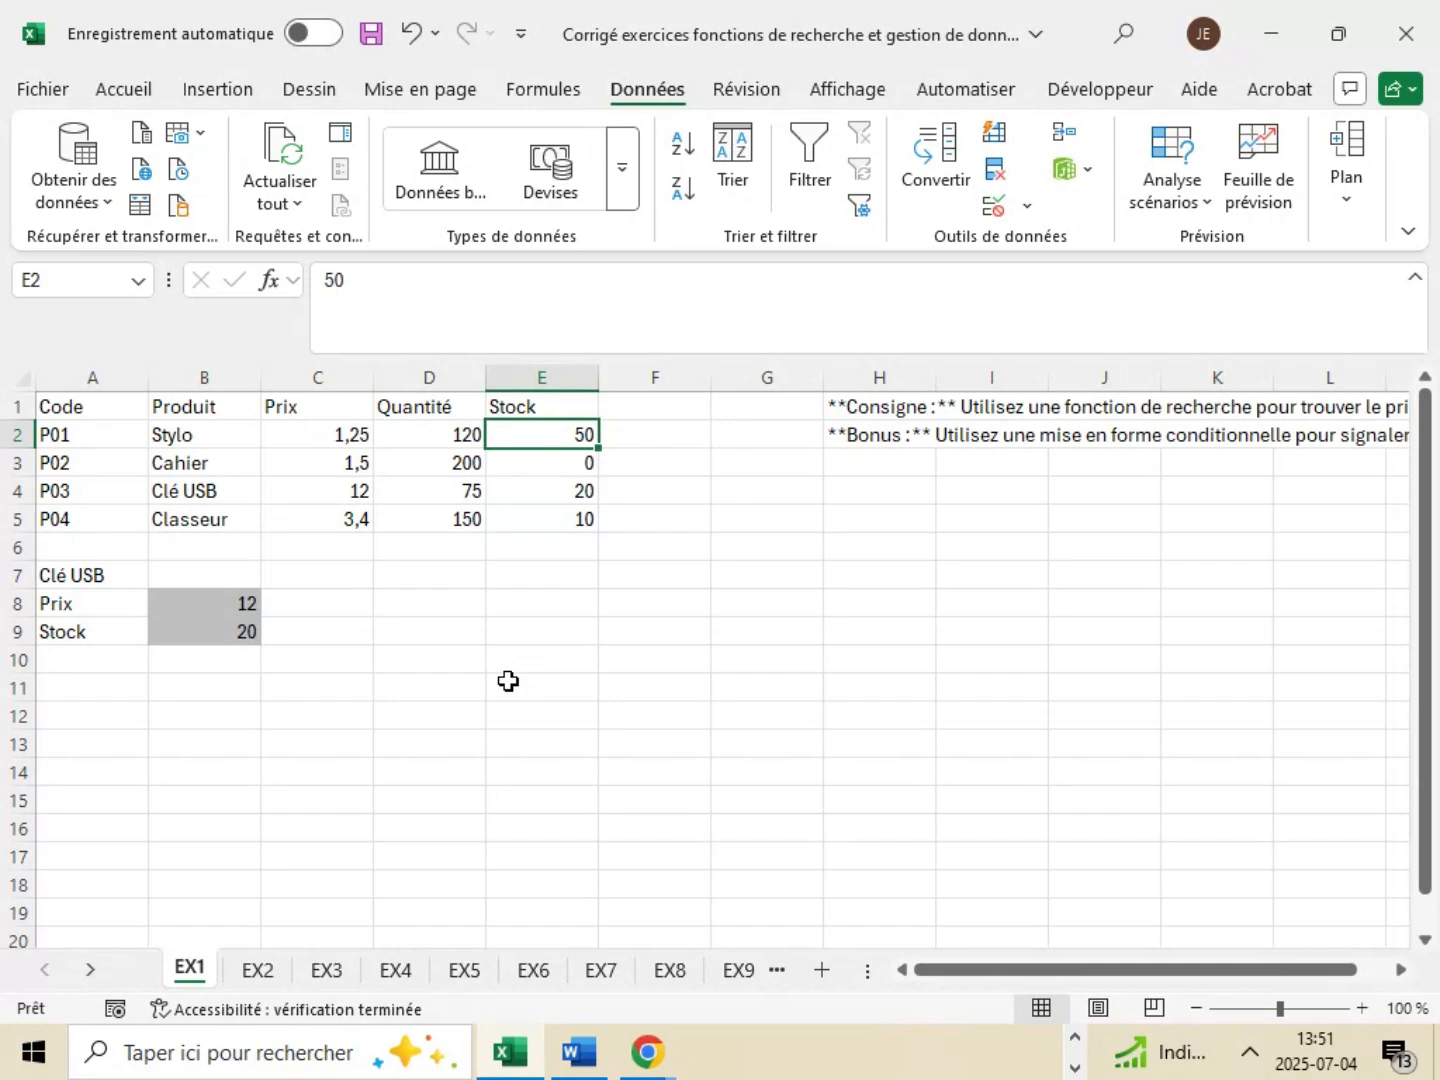
pyautogui.hotkey('shift', 'Down')
pyautogui.hotkey('shift', 'Down')
pyautogui.hotkey('shift', 'Down')
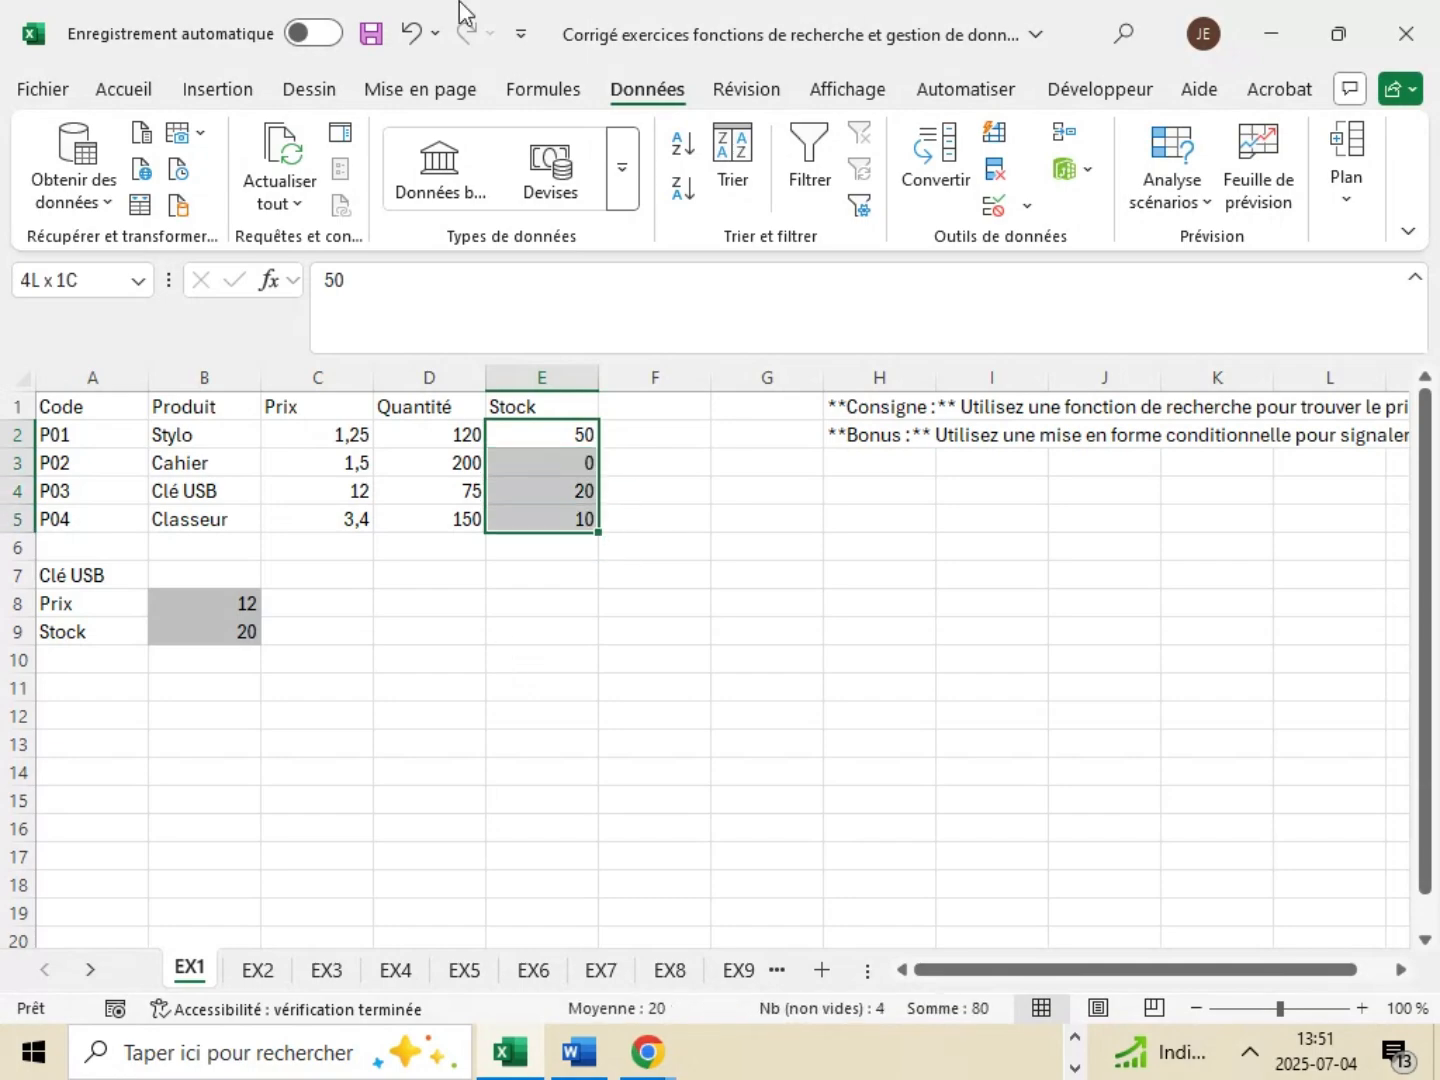
pyautogui.click(121, 88)
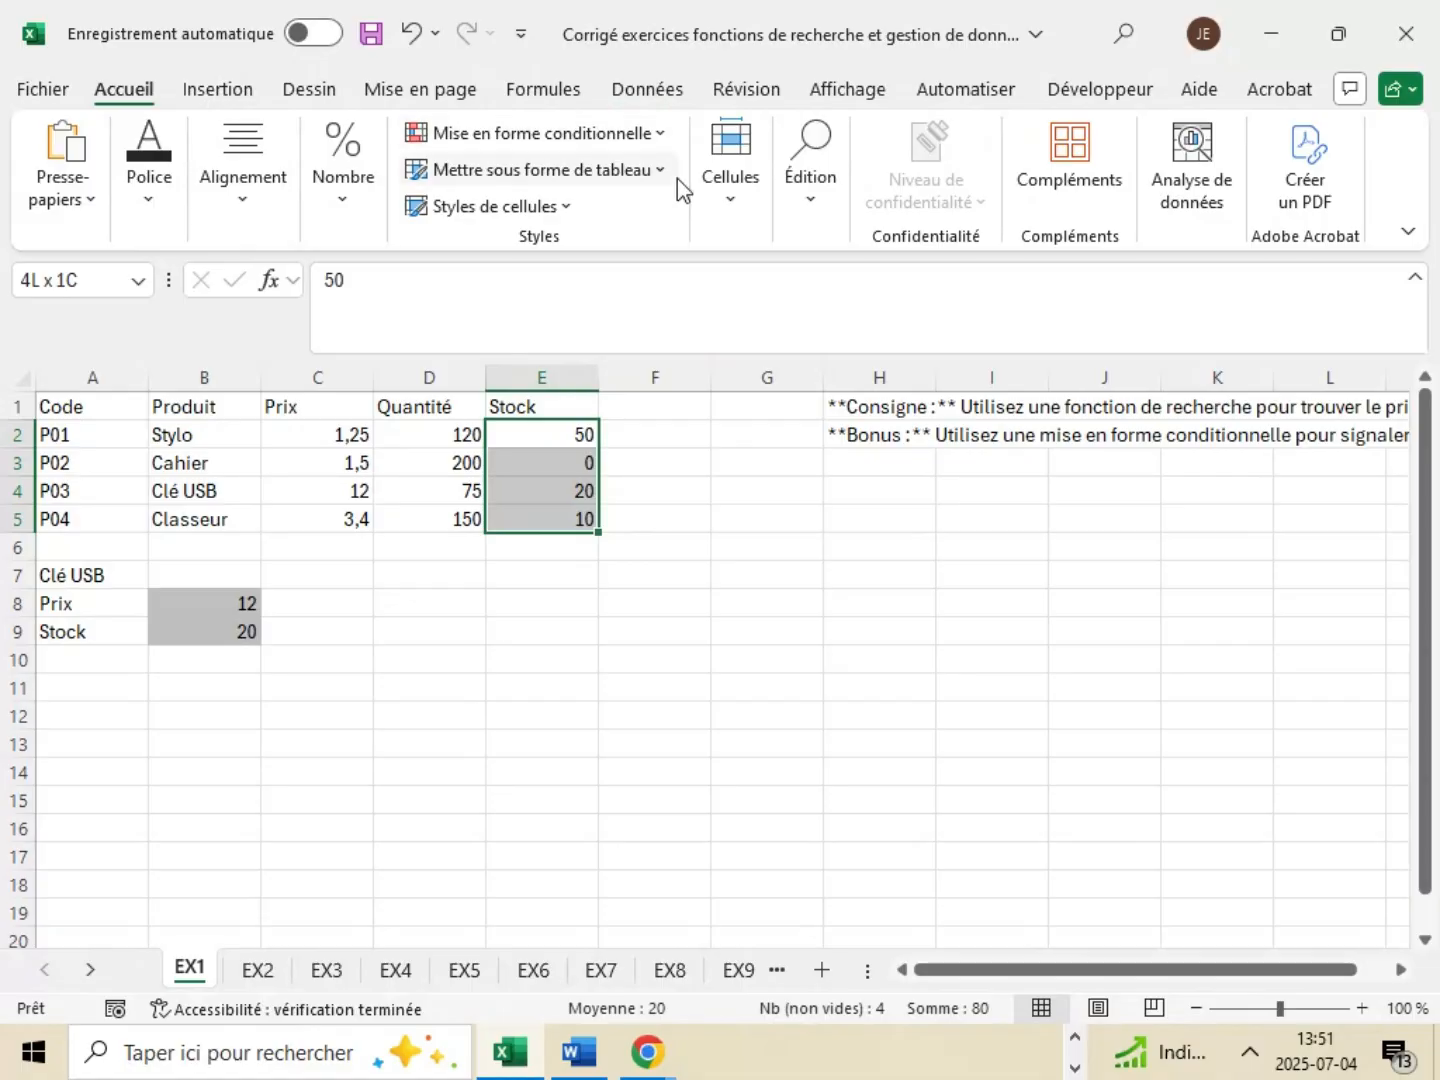
pyautogui.click(668, 135)
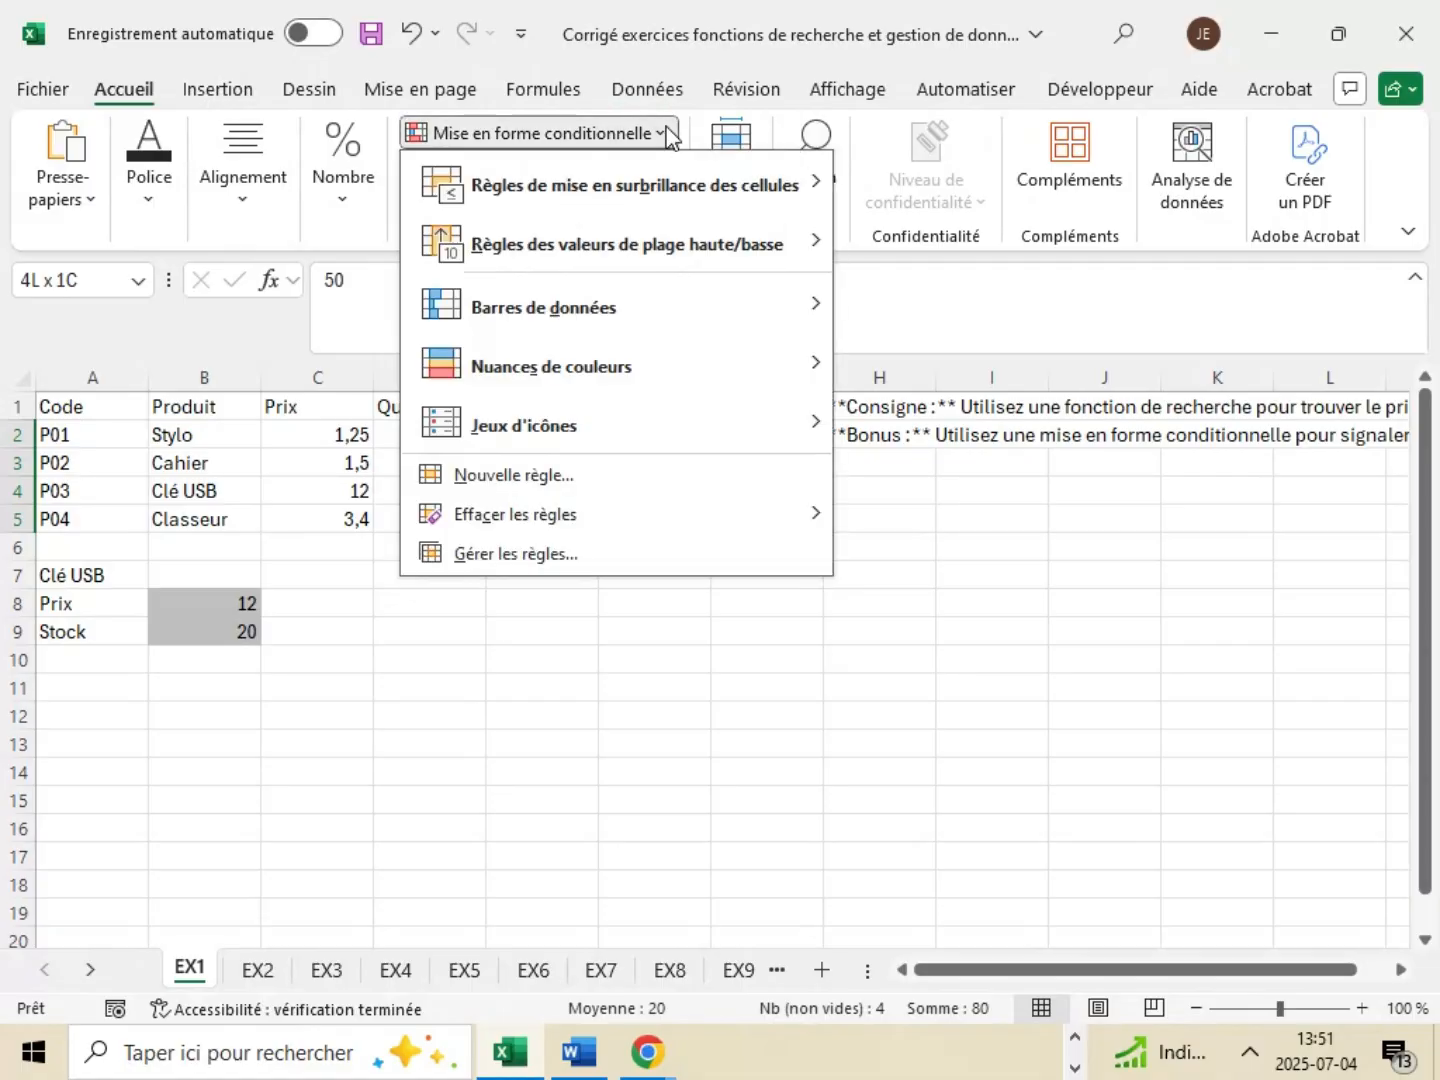
pyautogui.moveTo(643, 192)
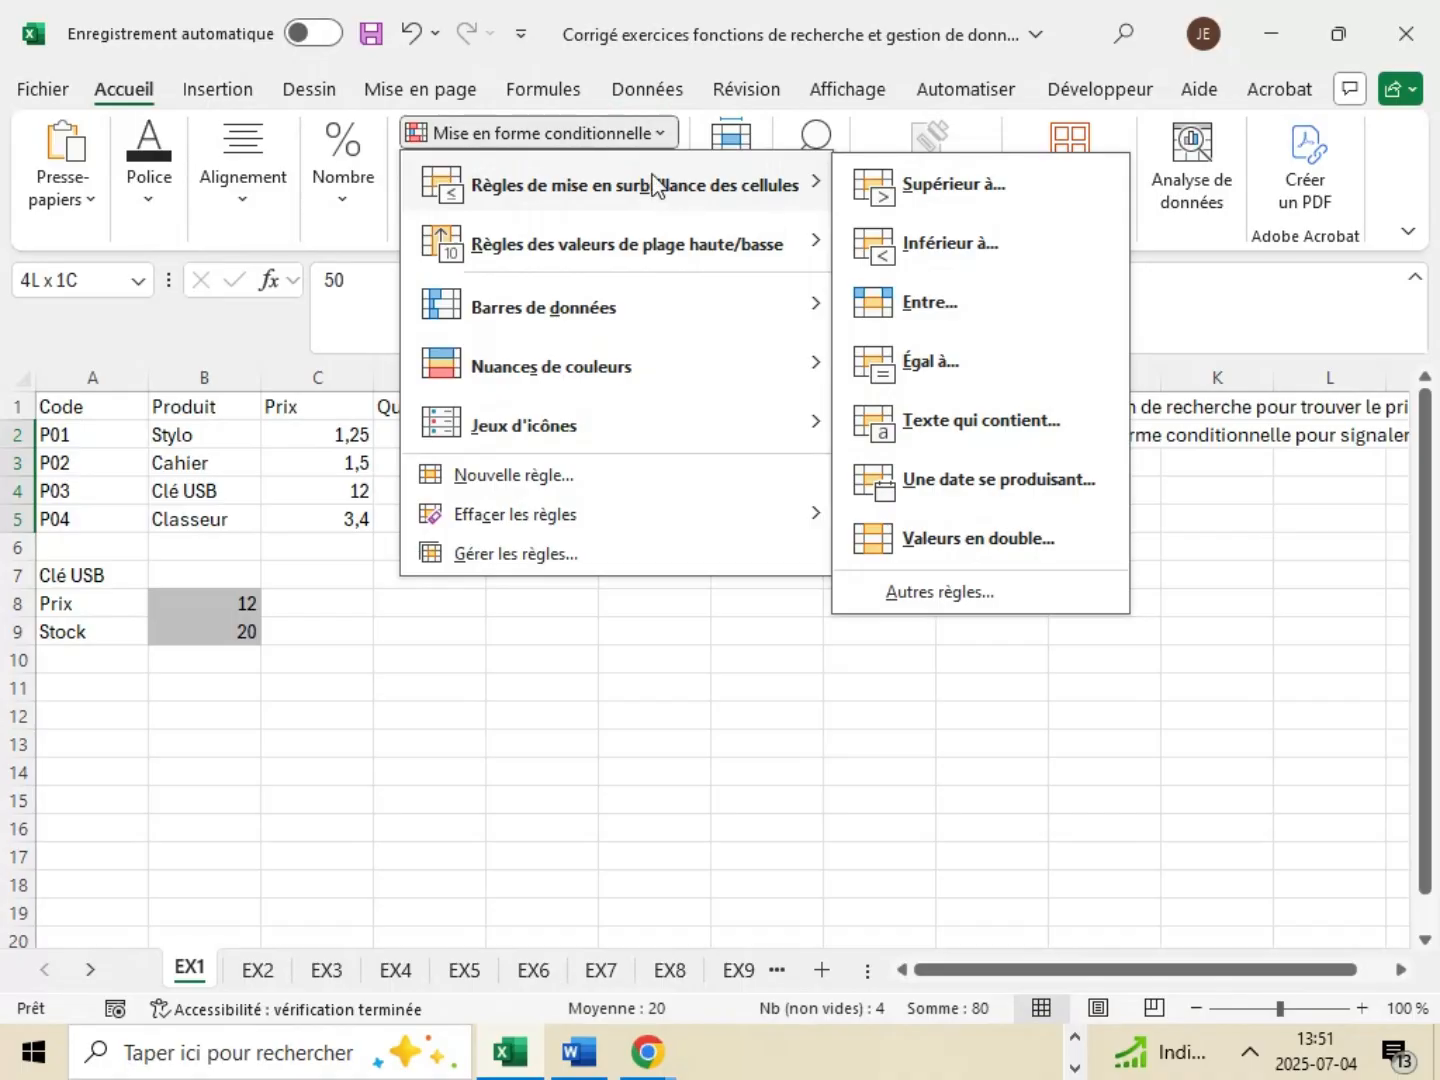
pyautogui.click(949, 368)
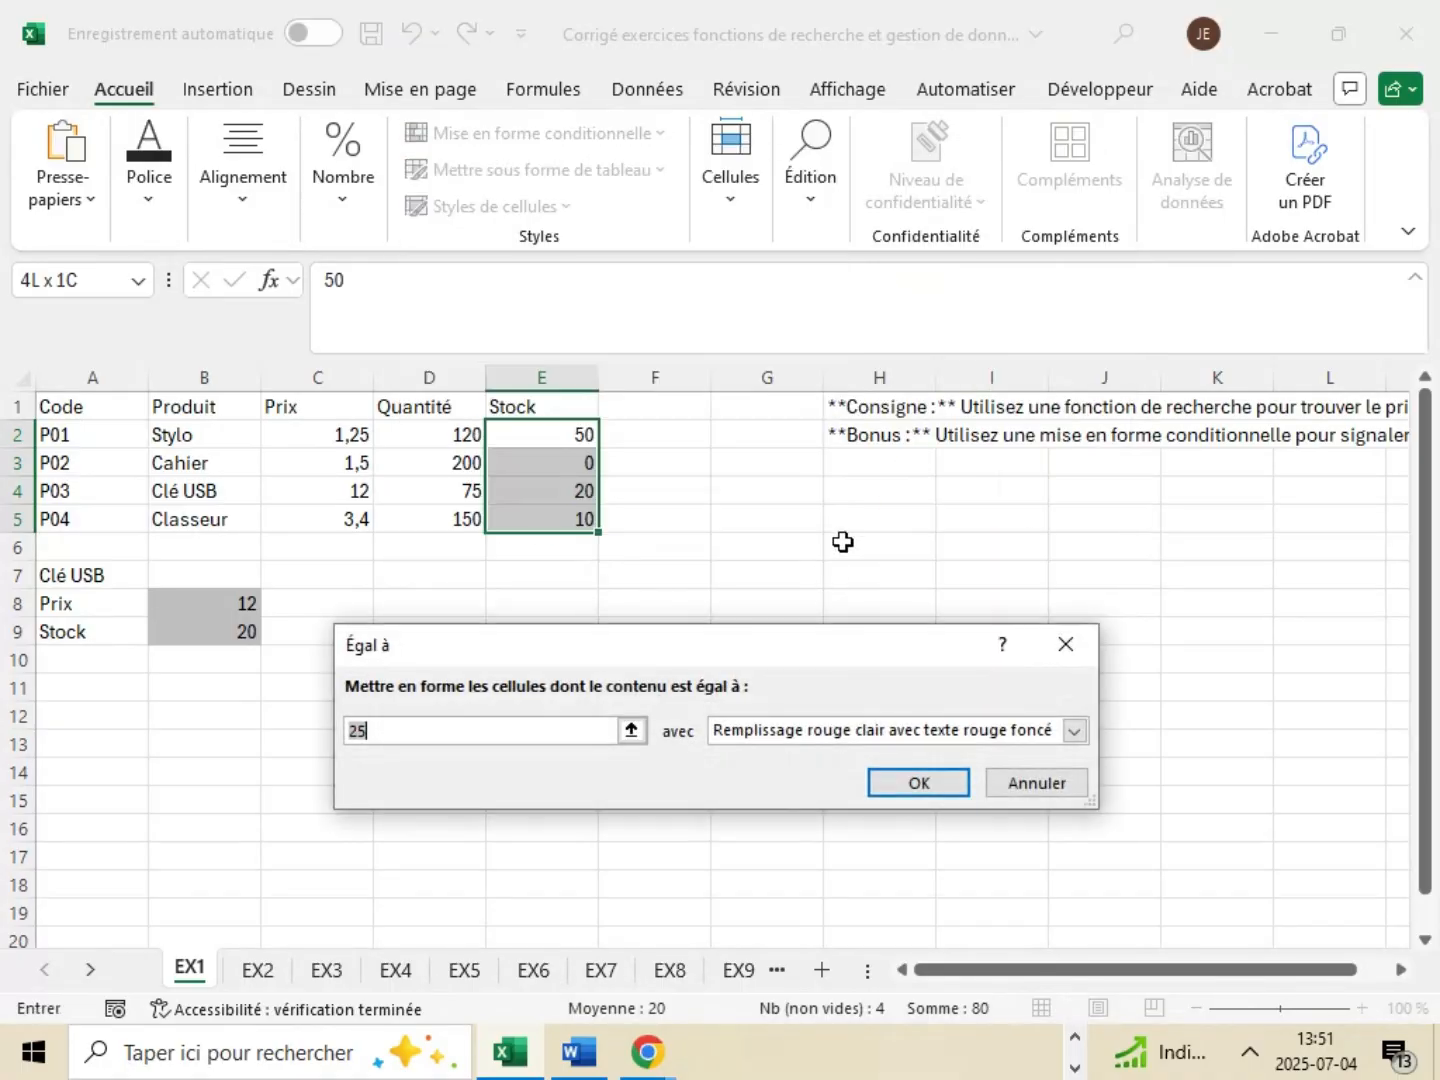
pyautogui.write('0')
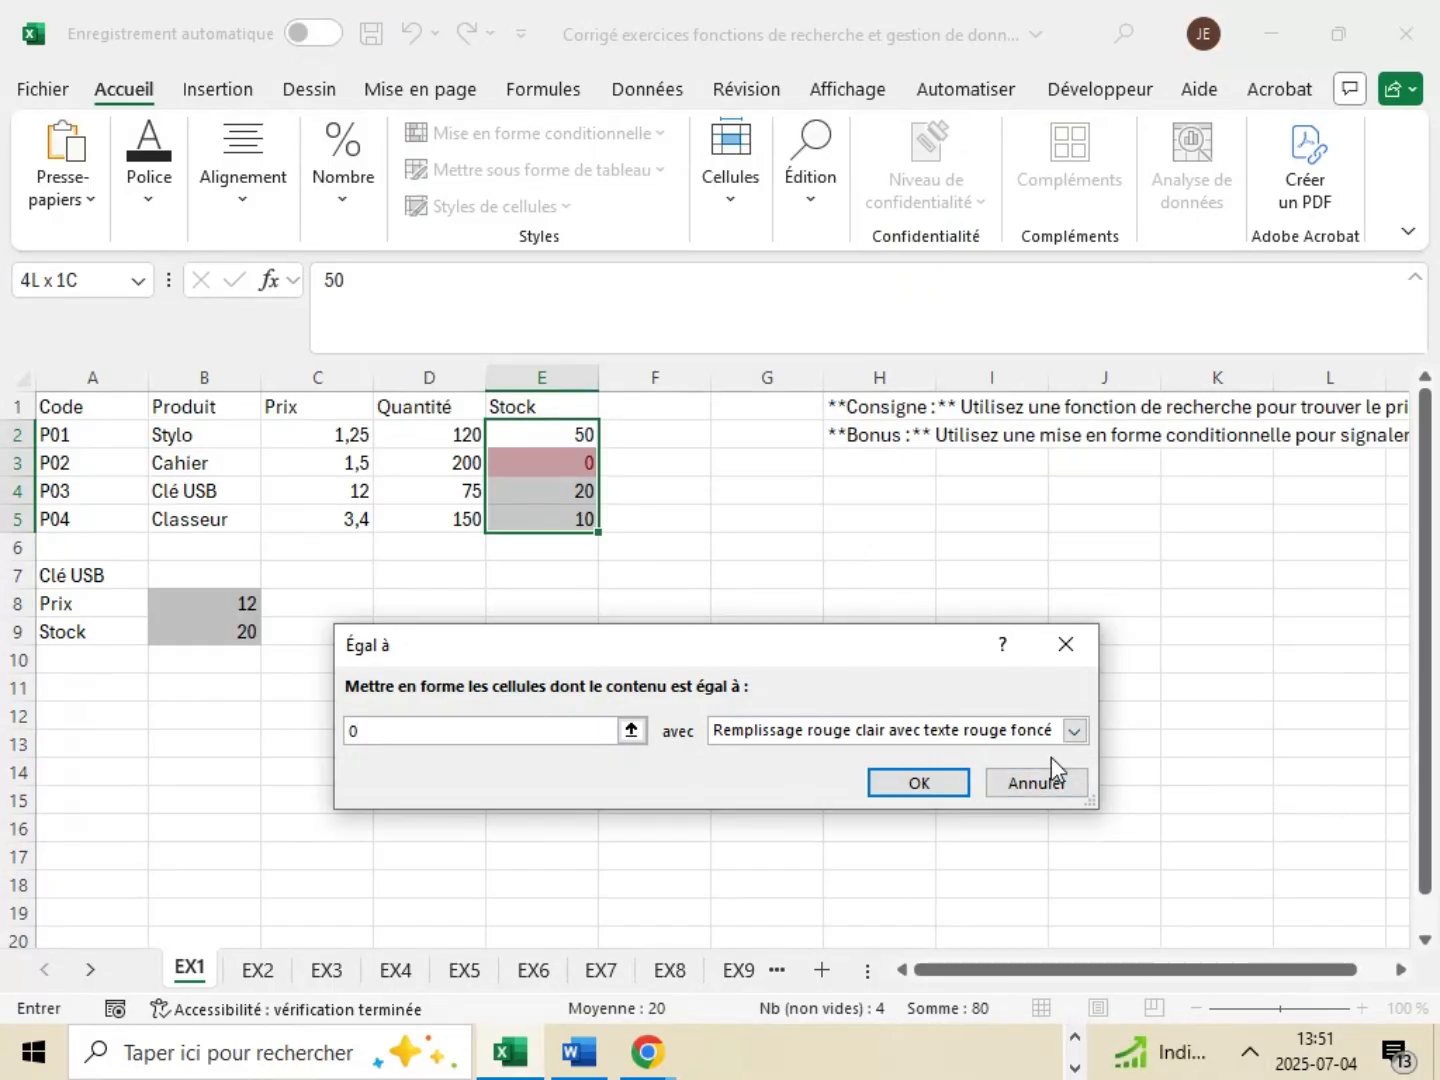
pyautogui.click(934, 792)
pyautogui.click(707, 725)
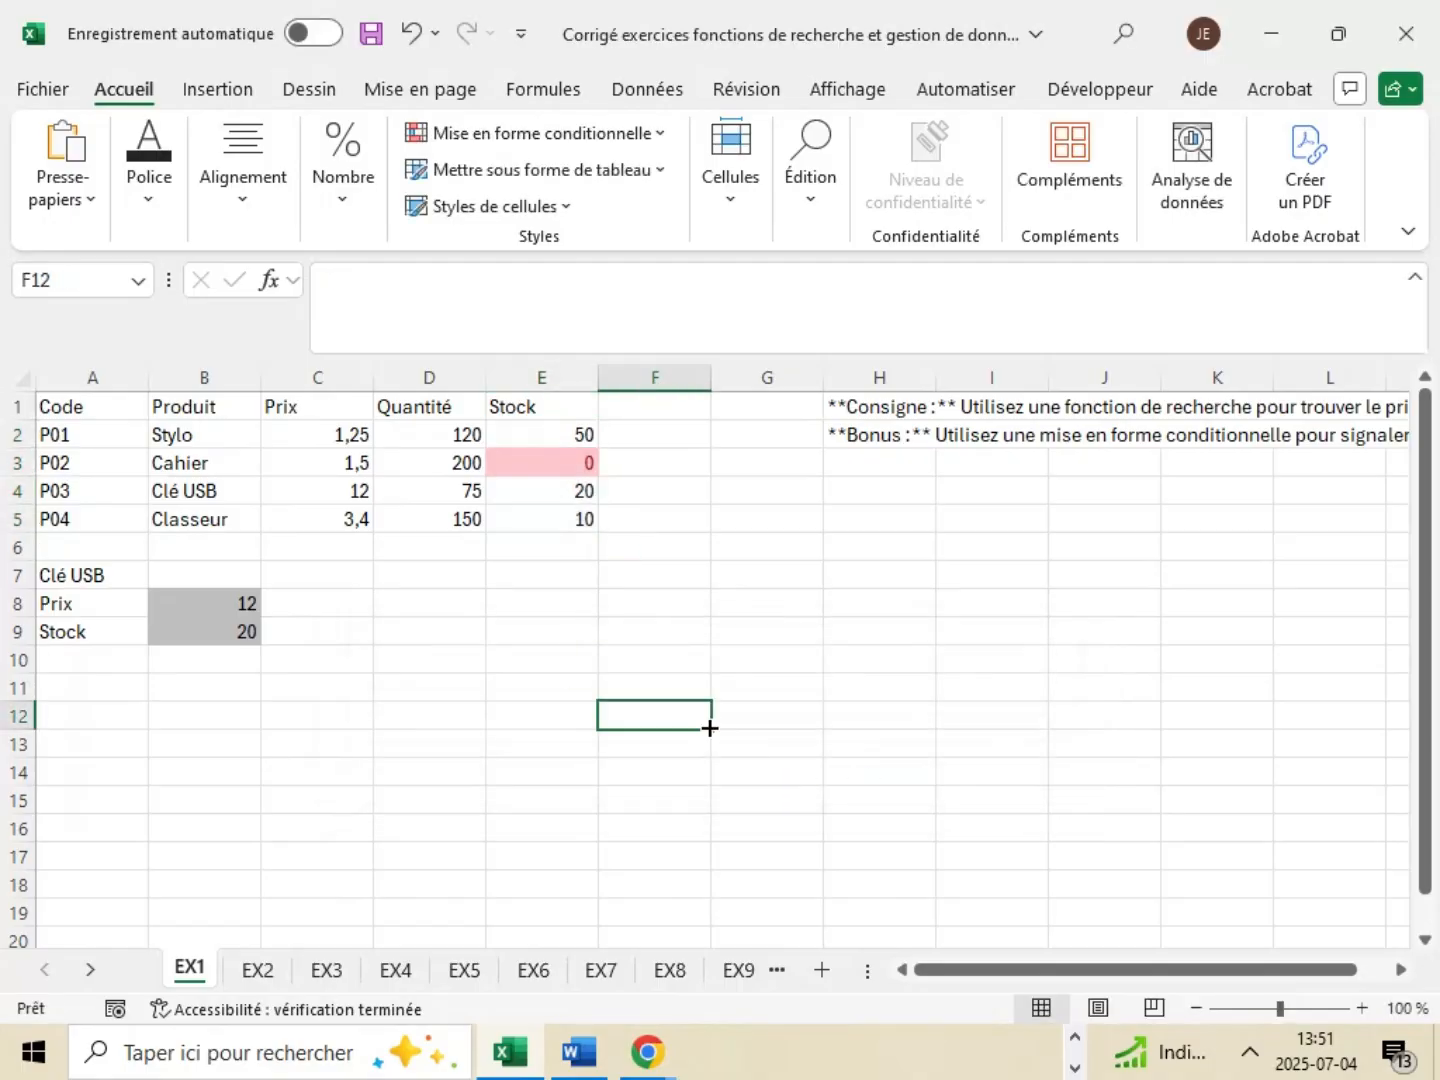
pyautogui.click(544, 751)
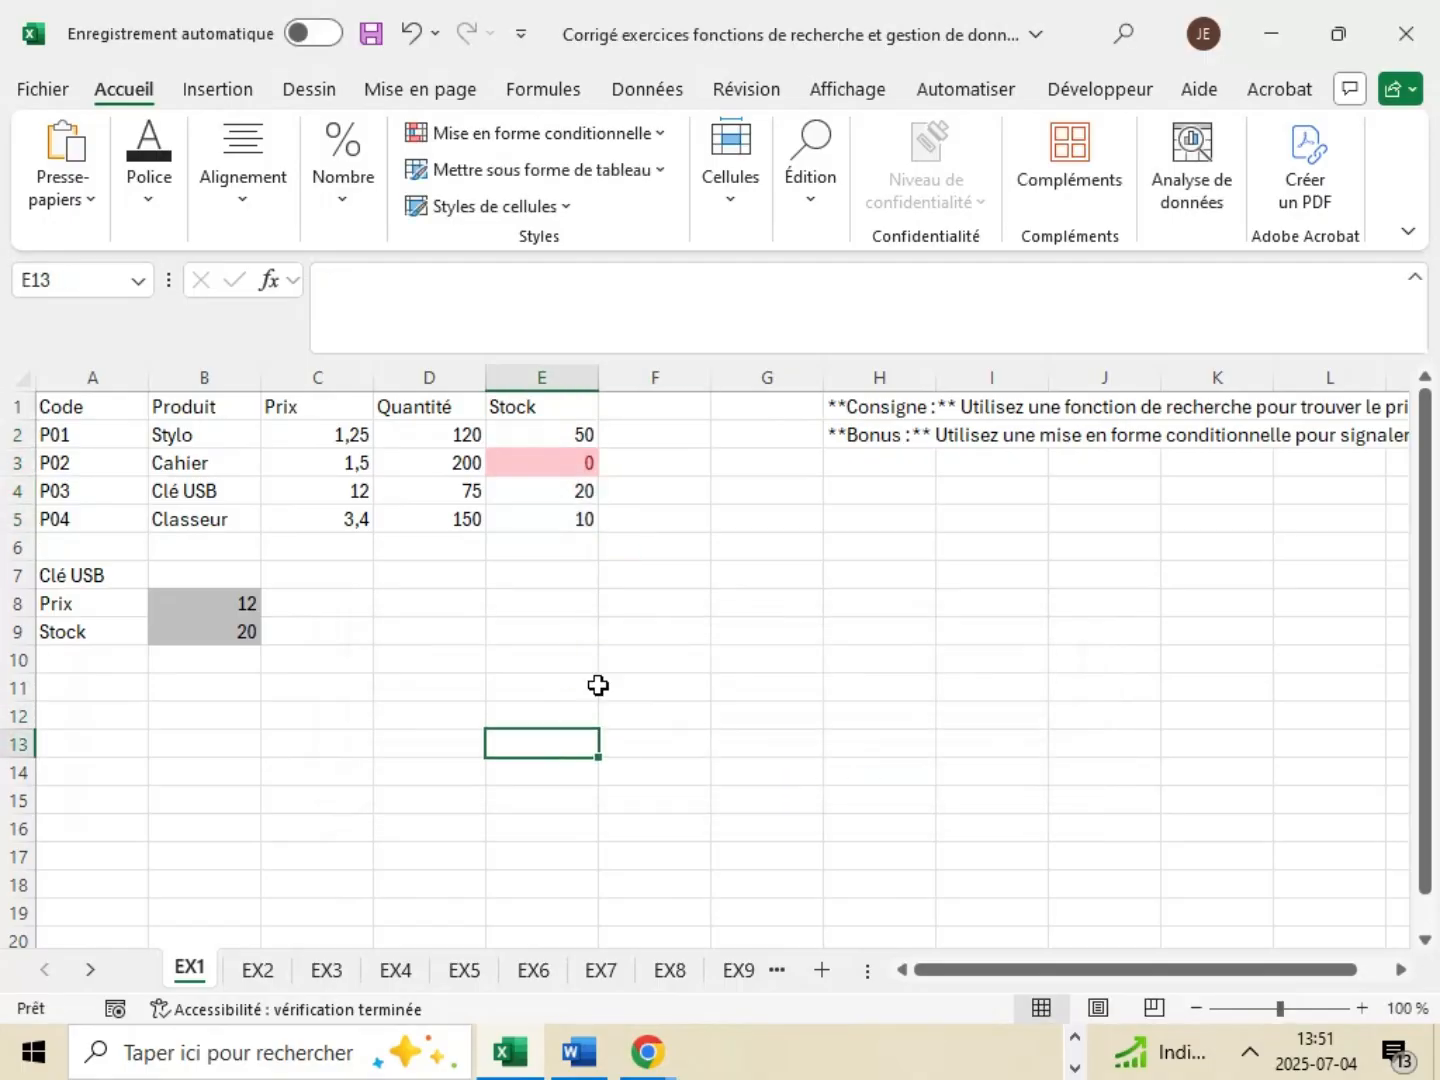
pyautogui.click(705, 603)
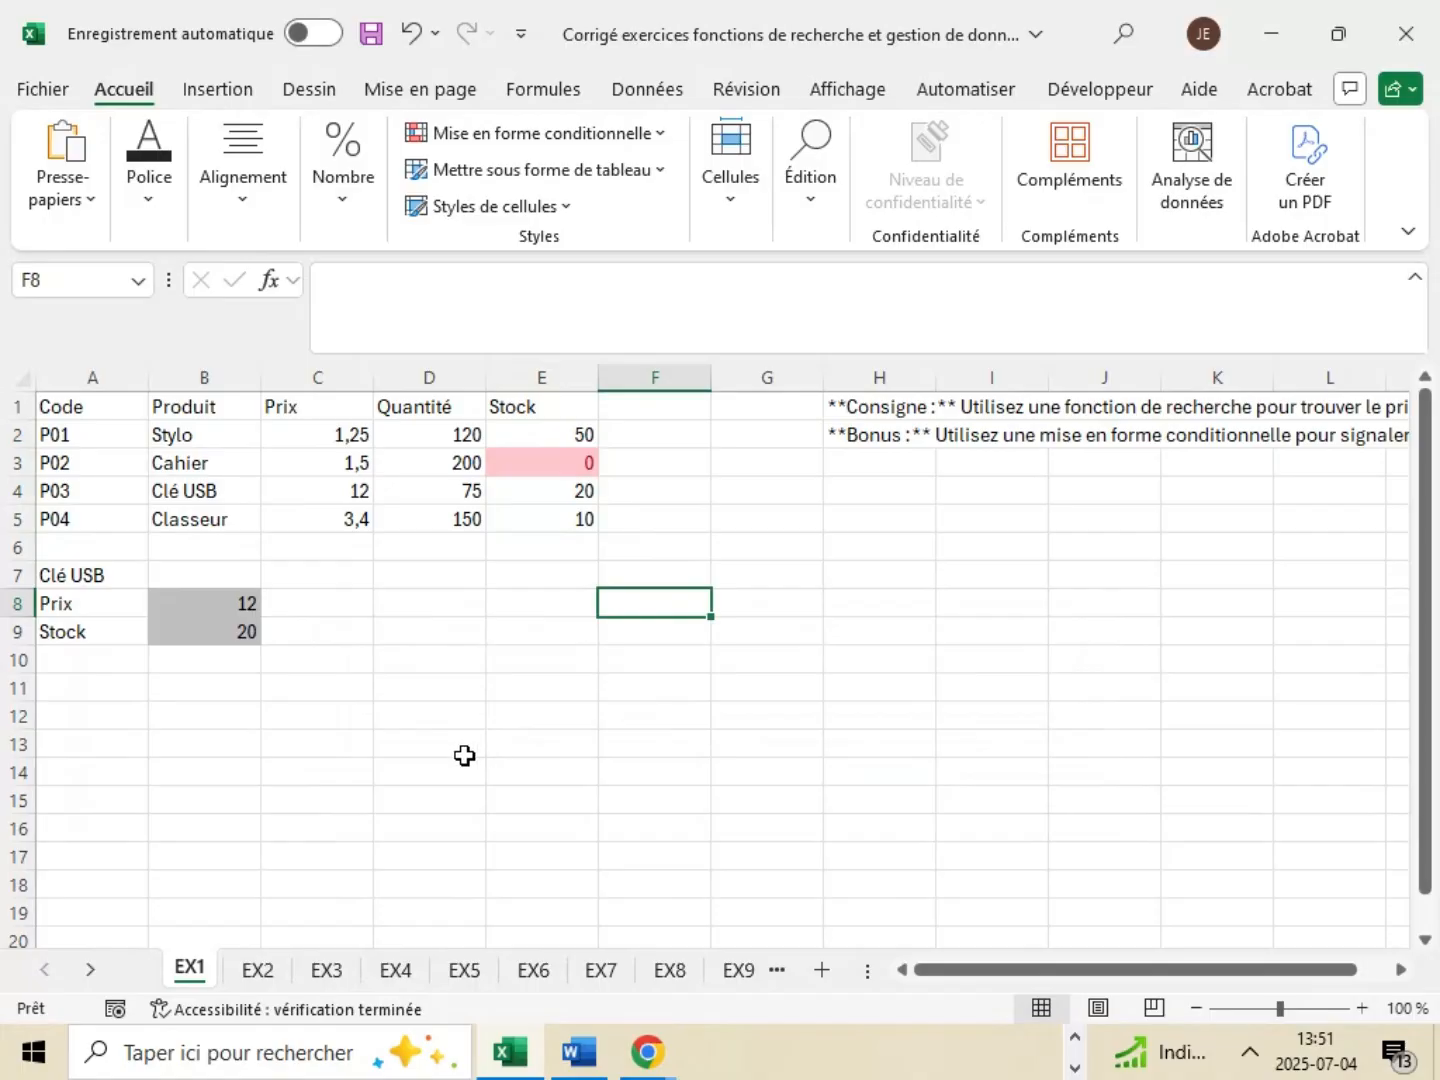
# - Open sheet EX2, review the INDEX and EQUIV solution for Exercice 2 in the Word document, and return to Excel
pyautogui.click(262, 972)
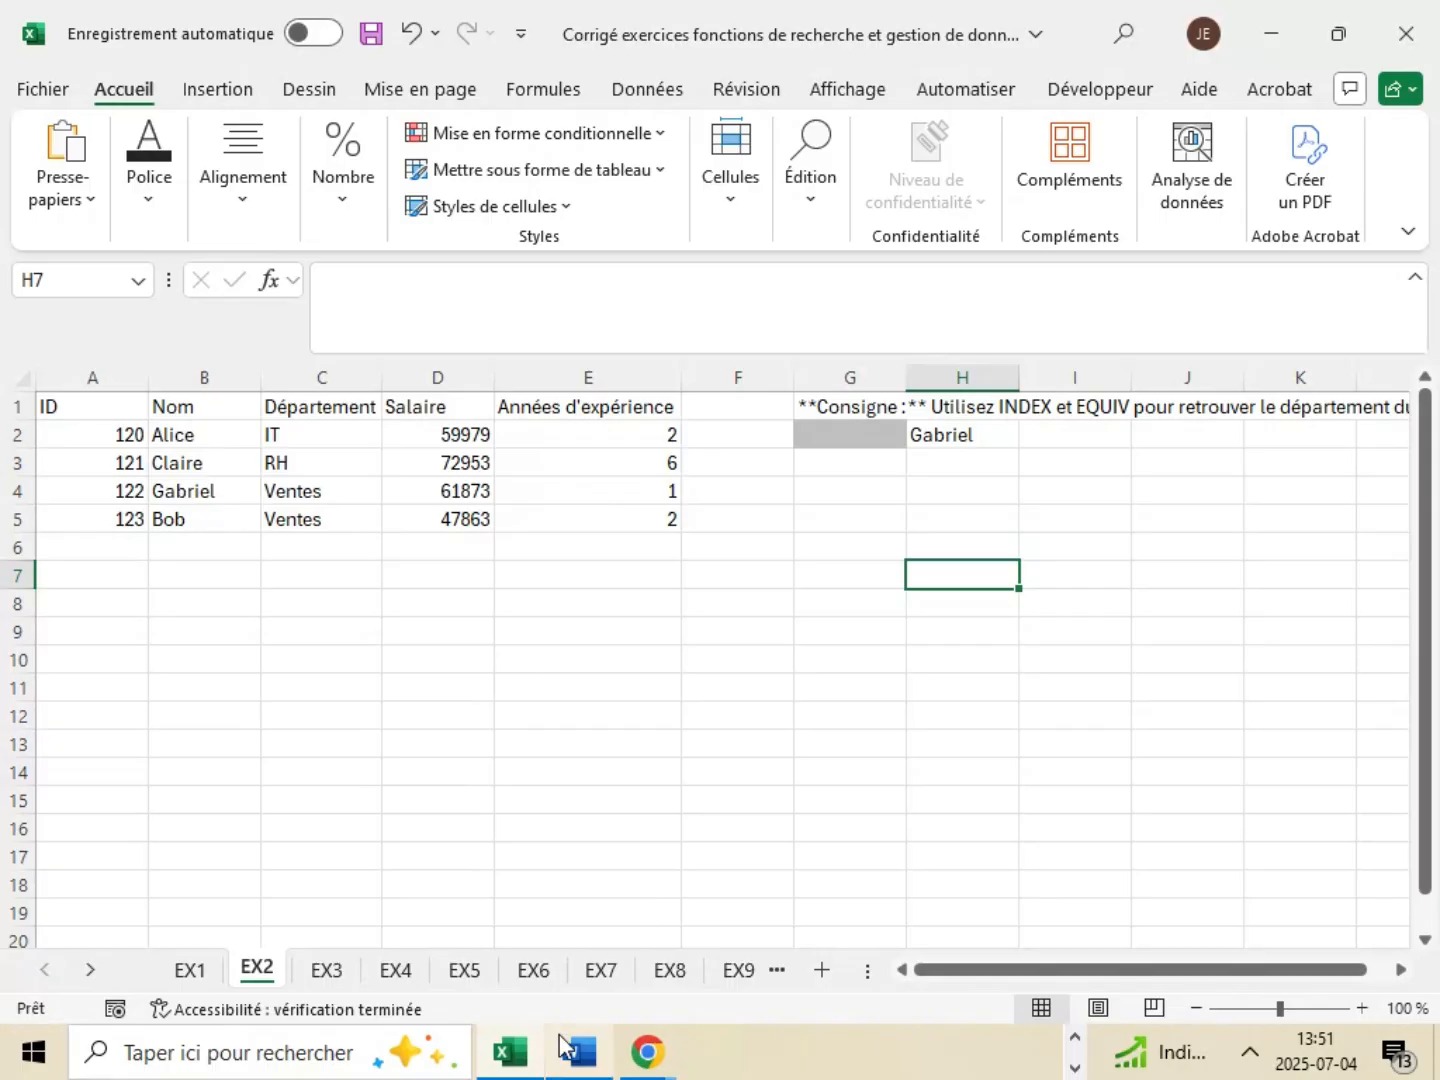
pyautogui.moveTo(575, 1049)
pyautogui.click(560, 789)
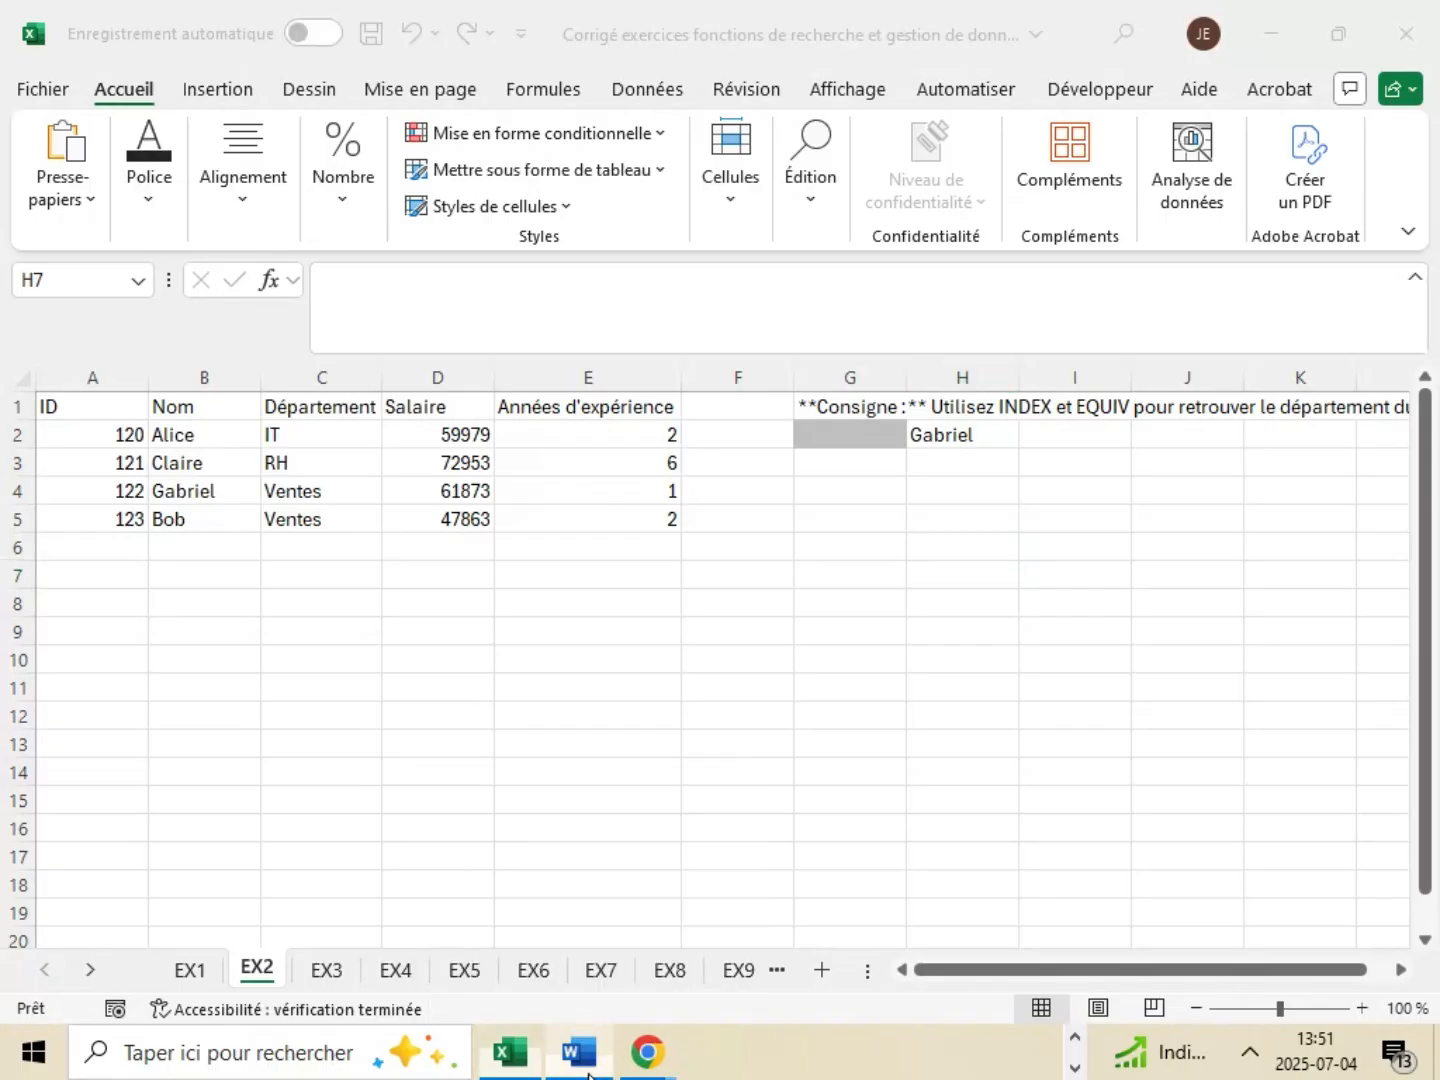
pyautogui.scroll(-3, 561, 780)
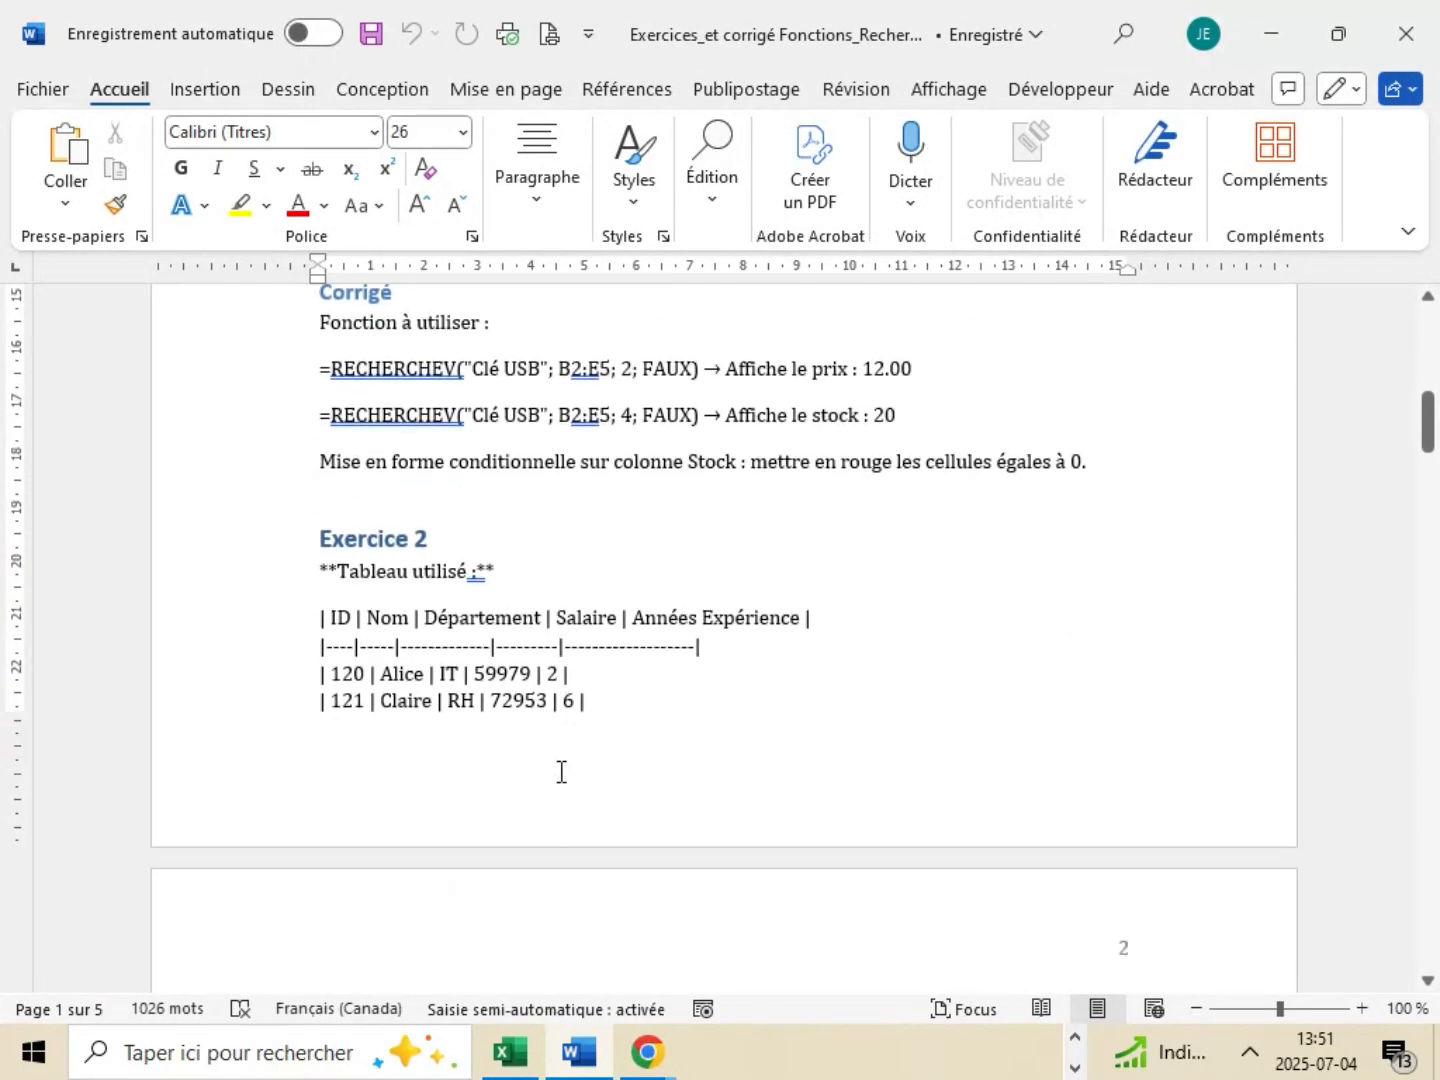
pyautogui.scroll(-7, 562, 771)
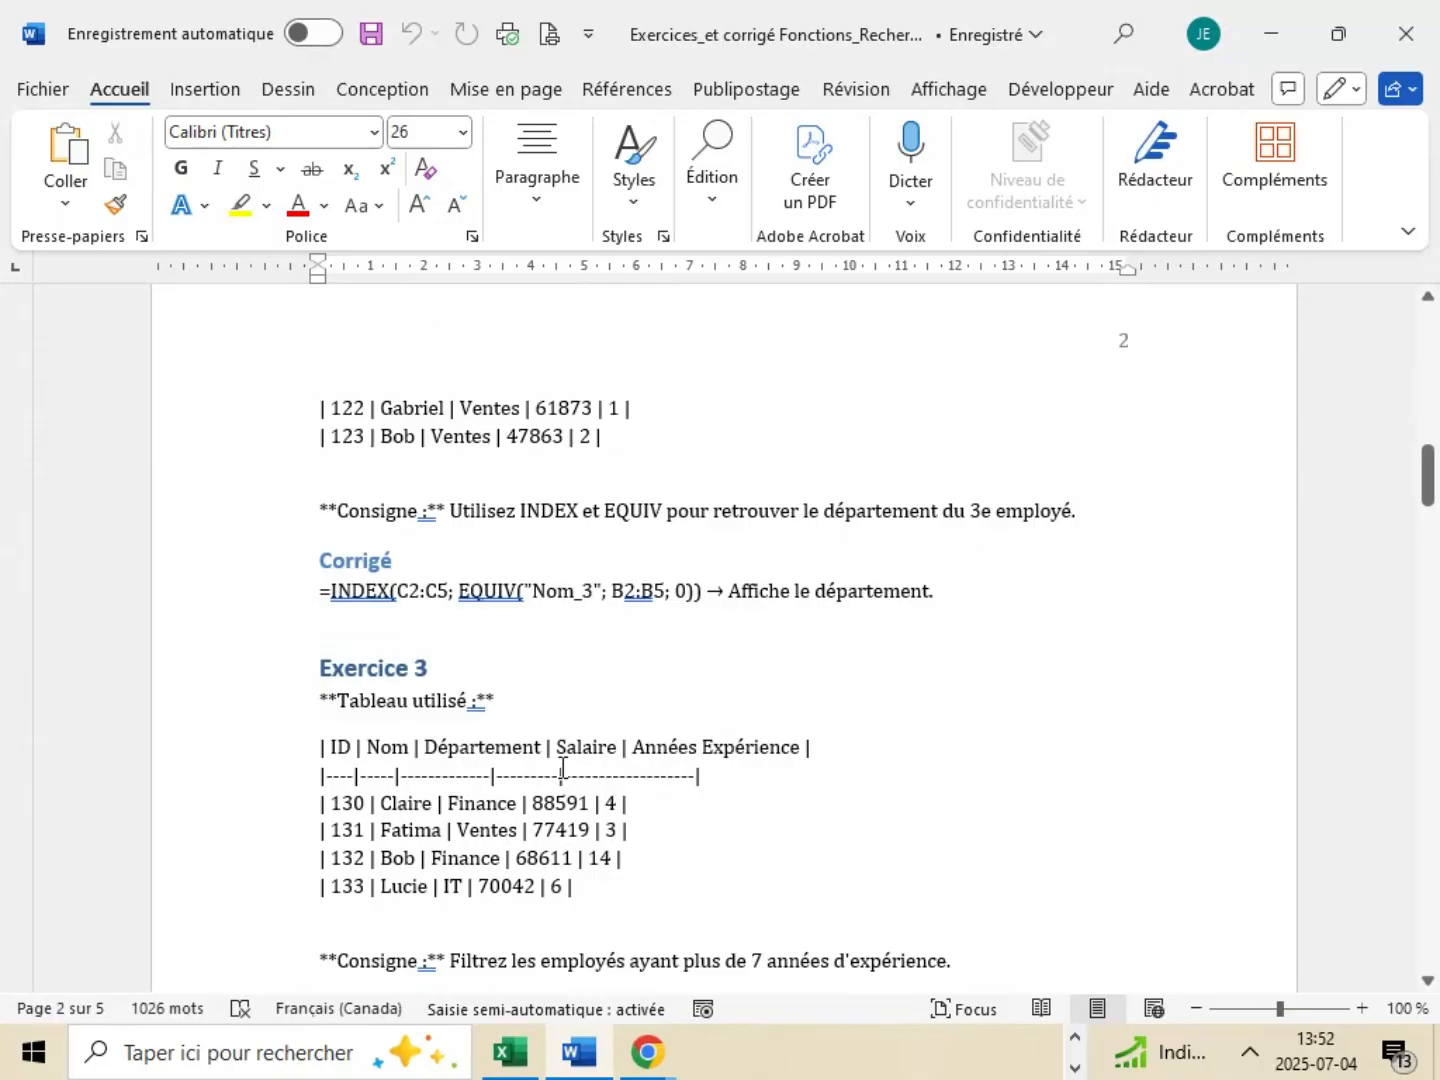
pyautogui.scroll(2, 603, 742)
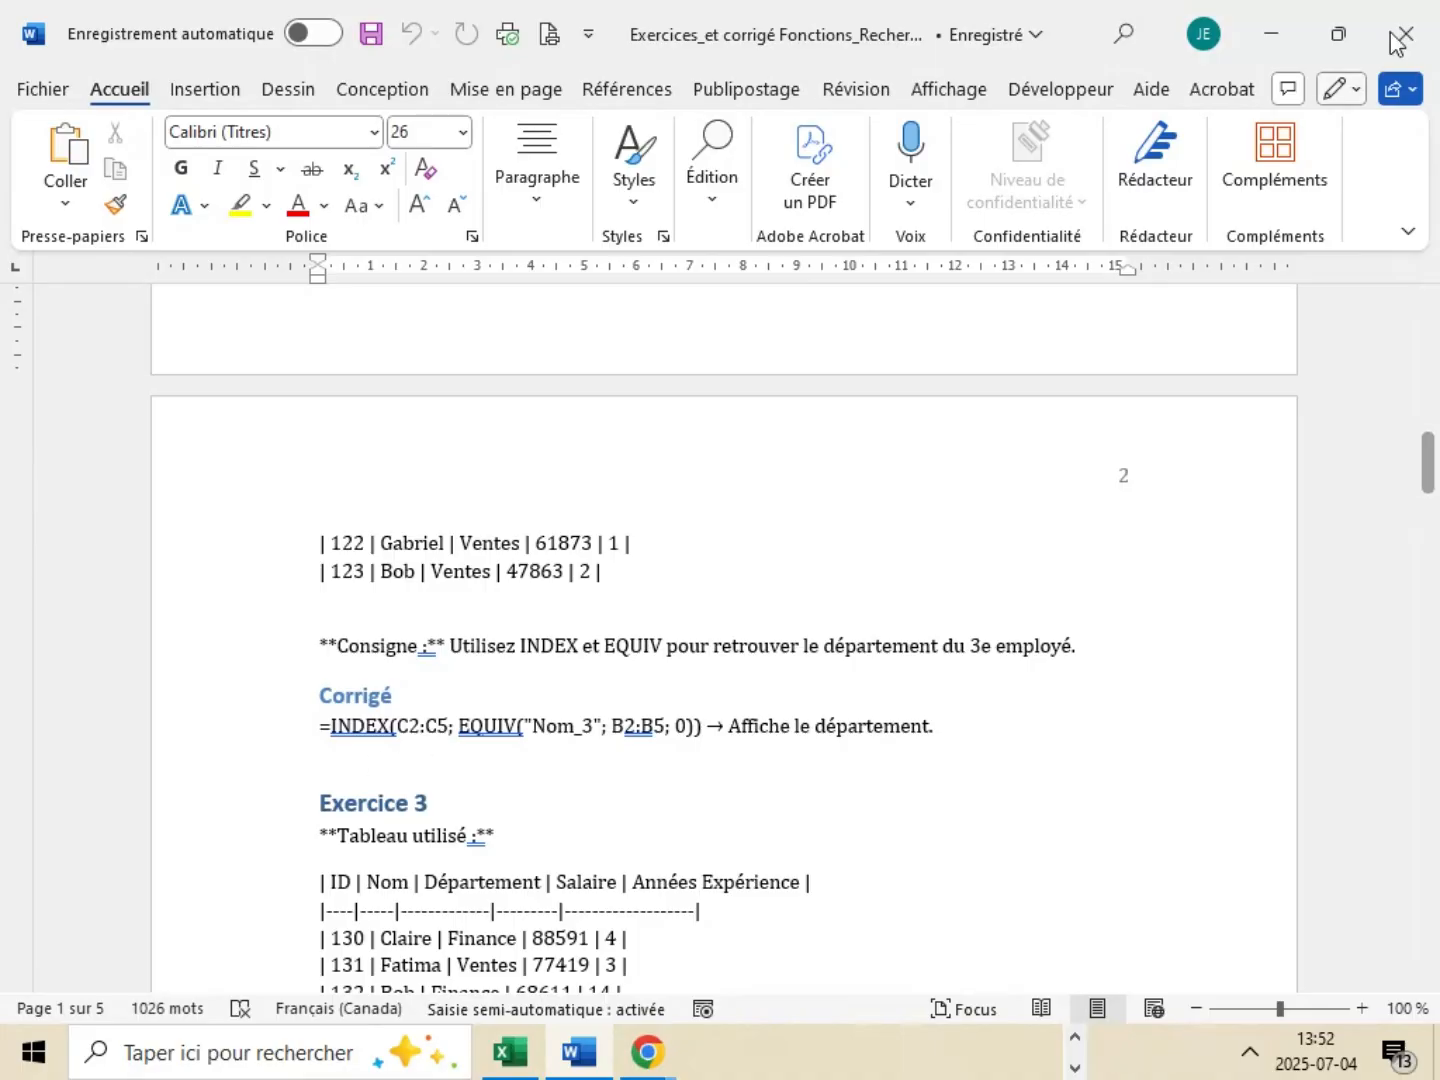
pyautogui.click(1272, 41)
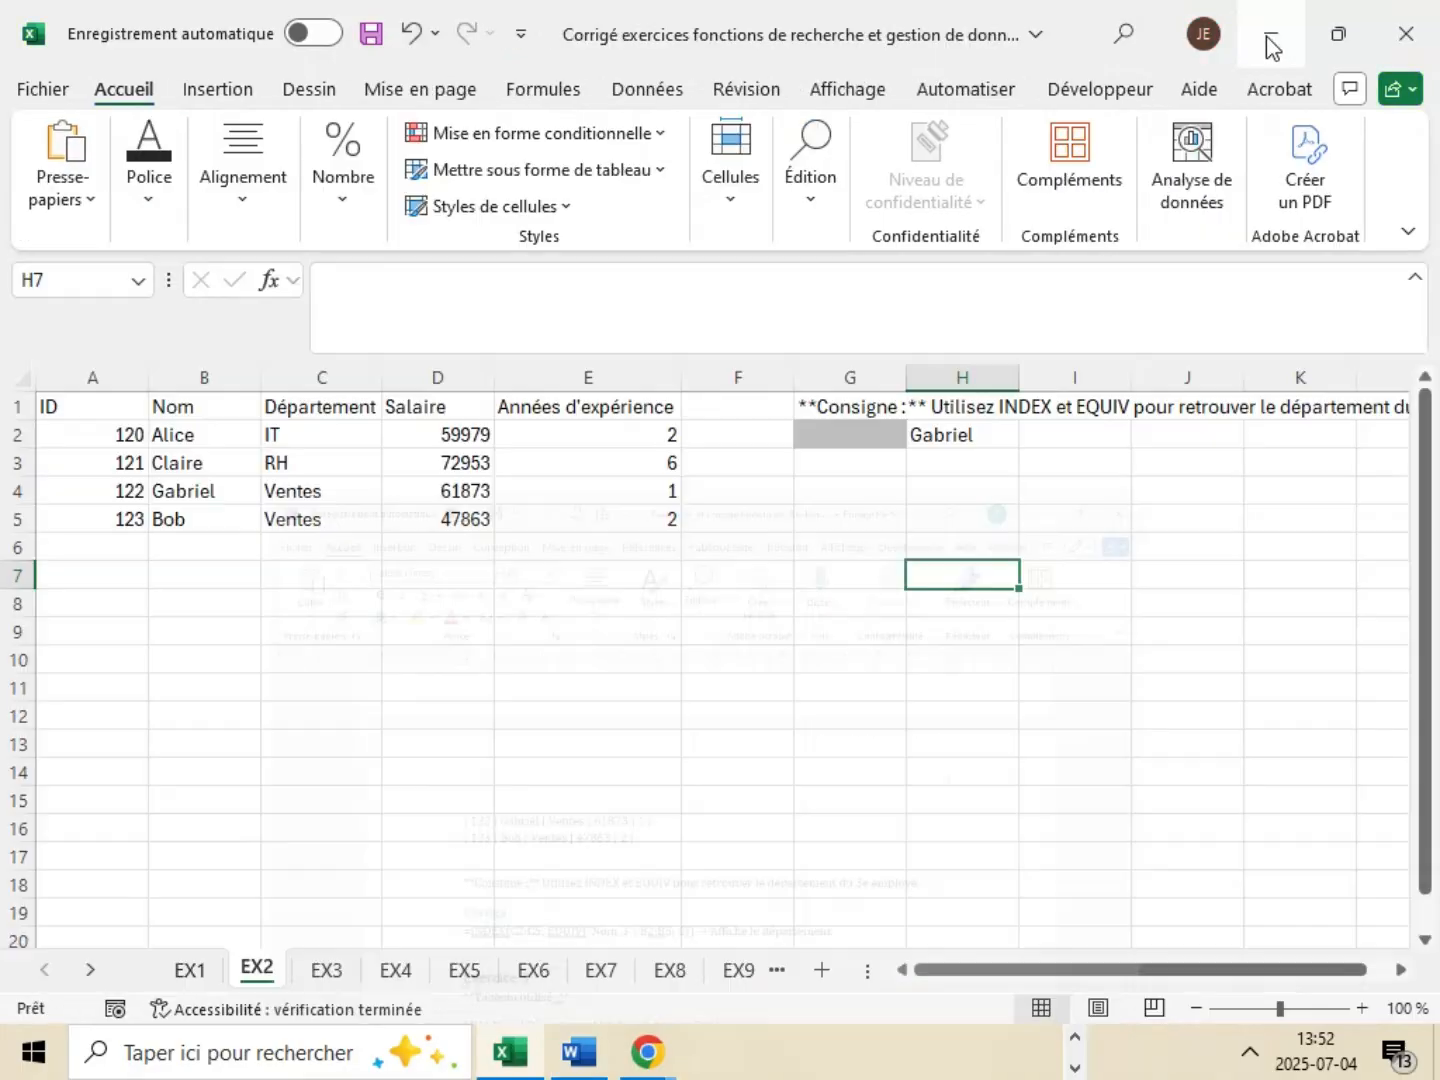
# - Insert the INDEX function in cell G2 of sheet EX2, choosing the matrice;no_lig;no_col argument list
pyautogui.click(863, 432)
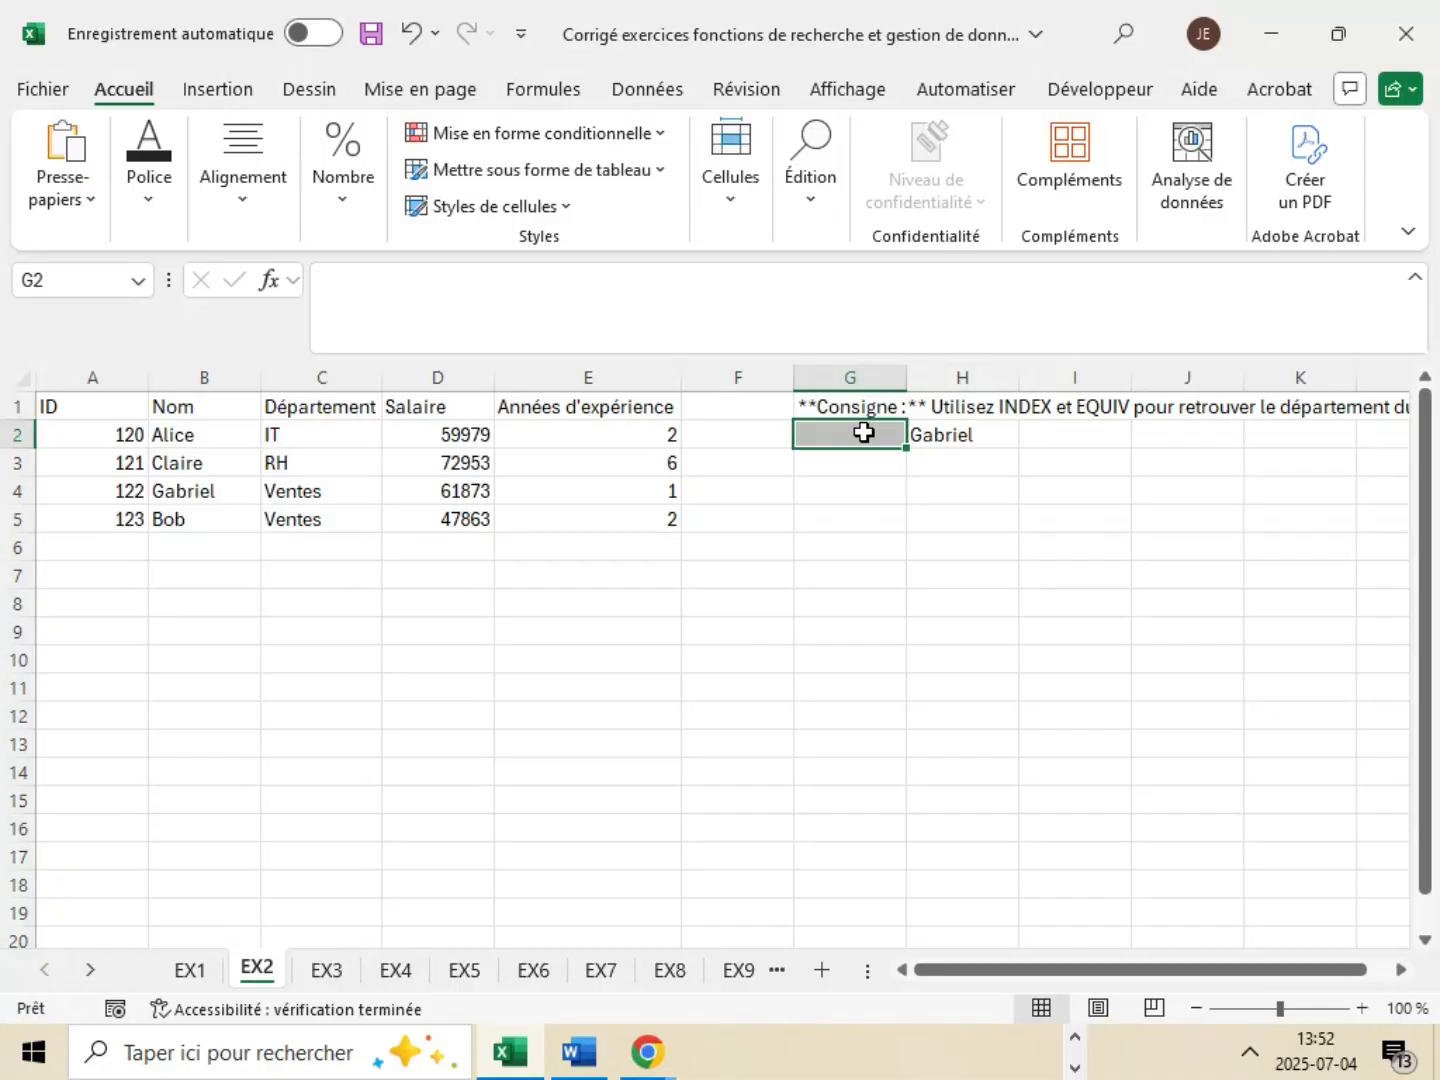
pyautogui.click(291, 280)
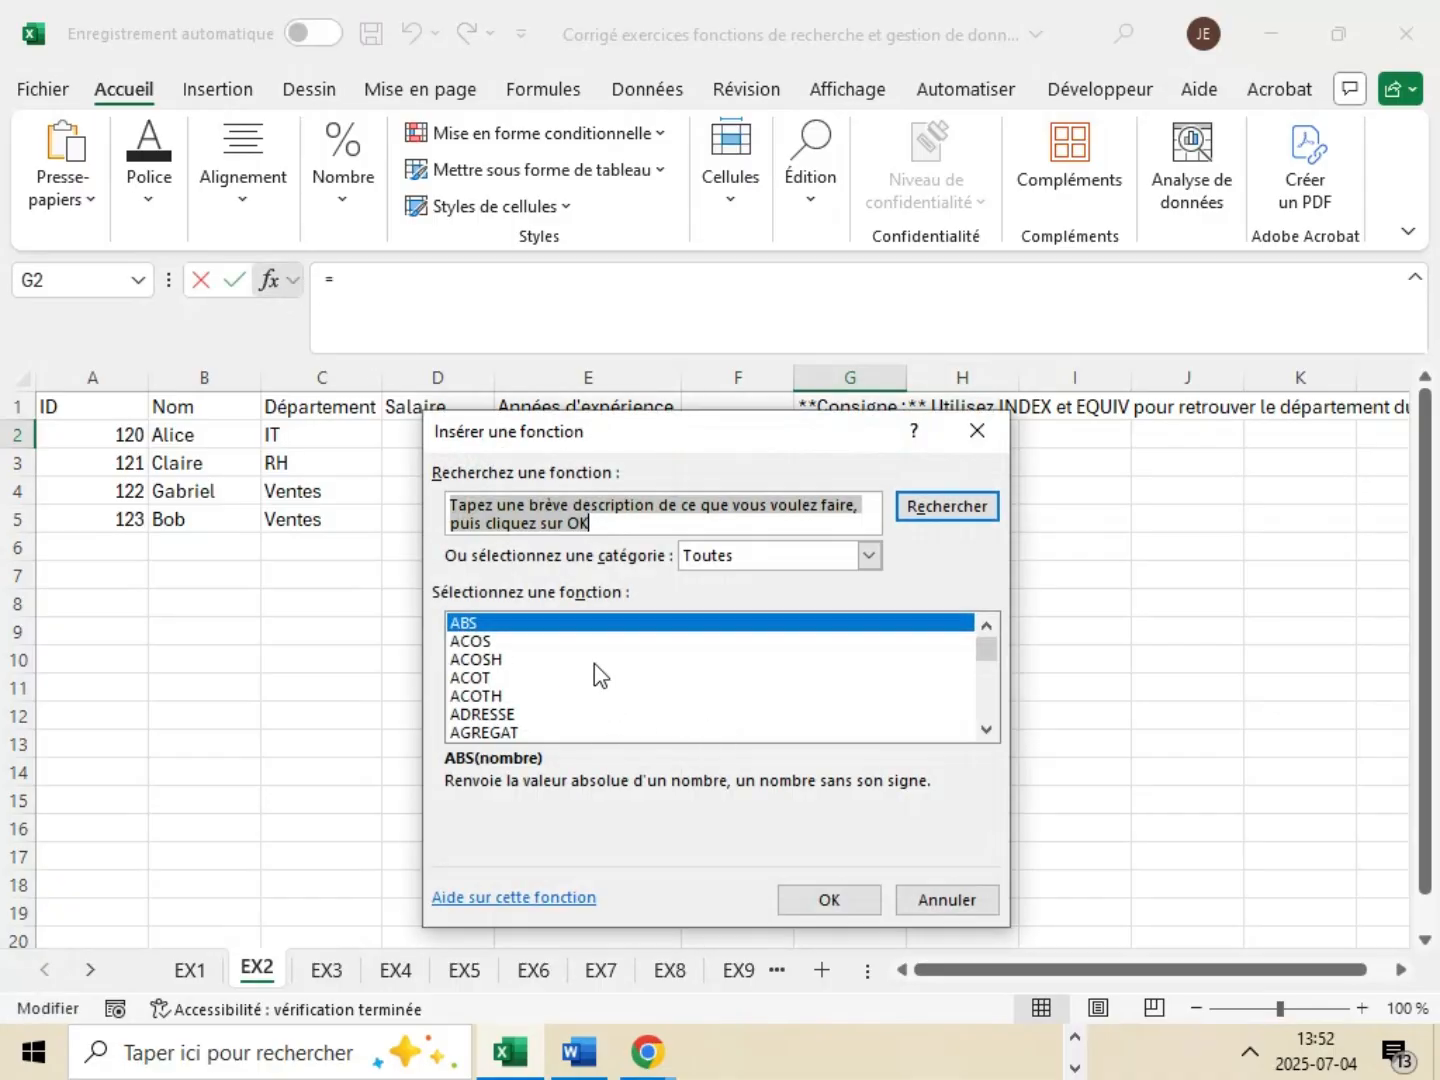
pyautogui.scroll(-13, 594, 665)
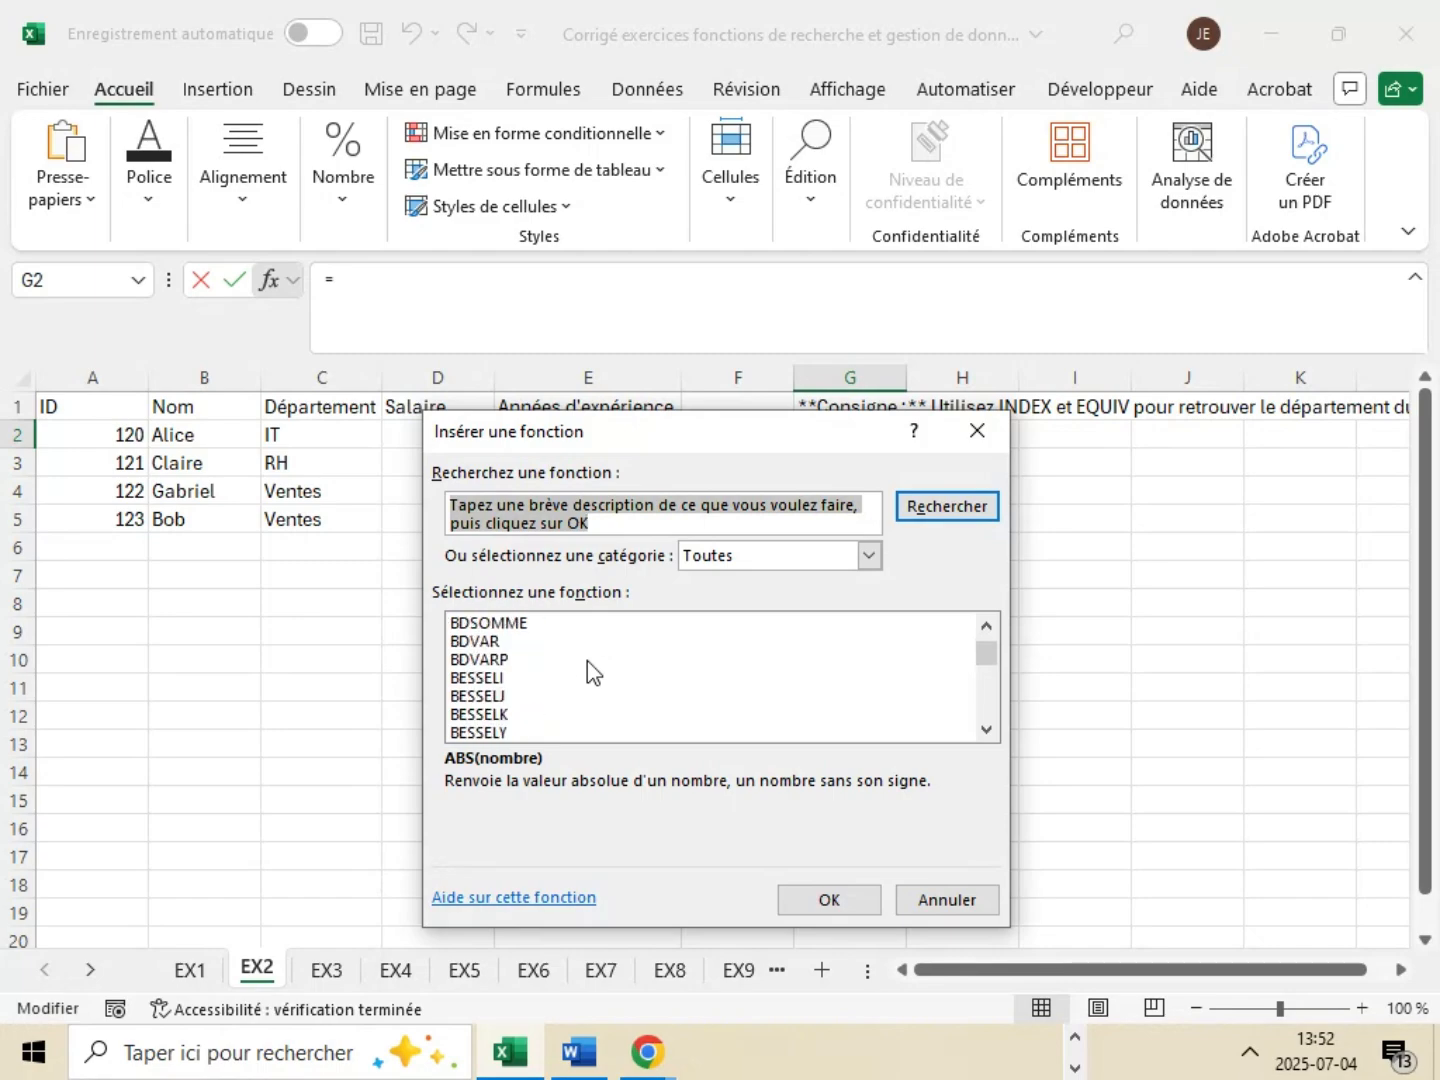
pyautogui.scroll(-20, 587, 661)
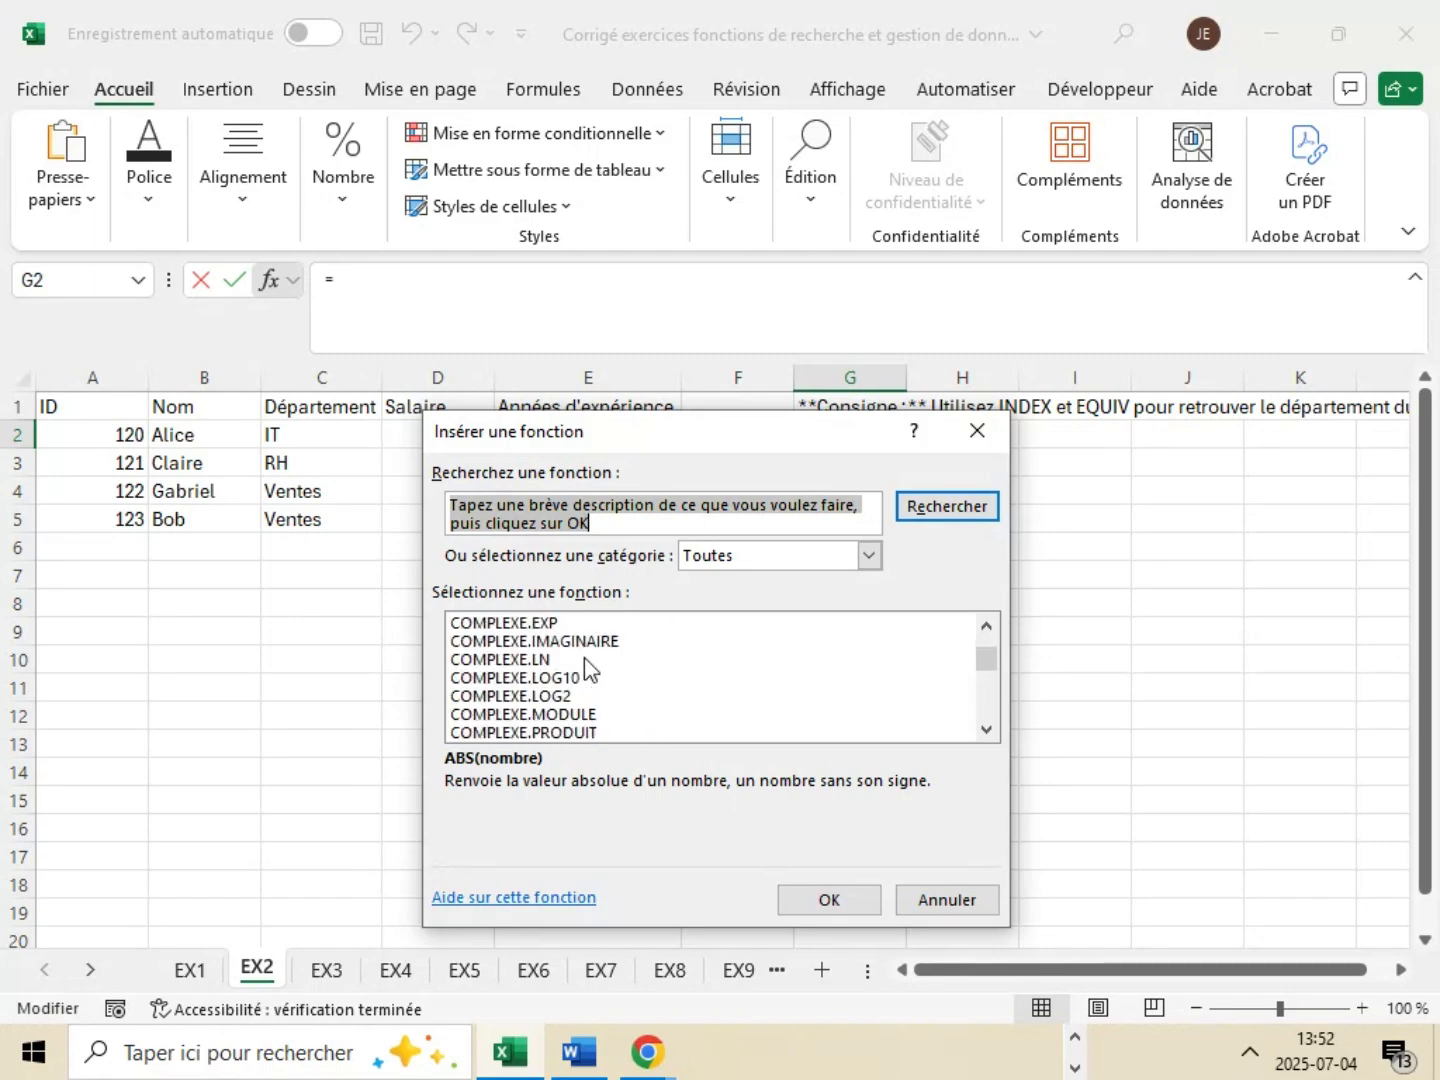
pyautogui.scroll(-20, 589, 668)
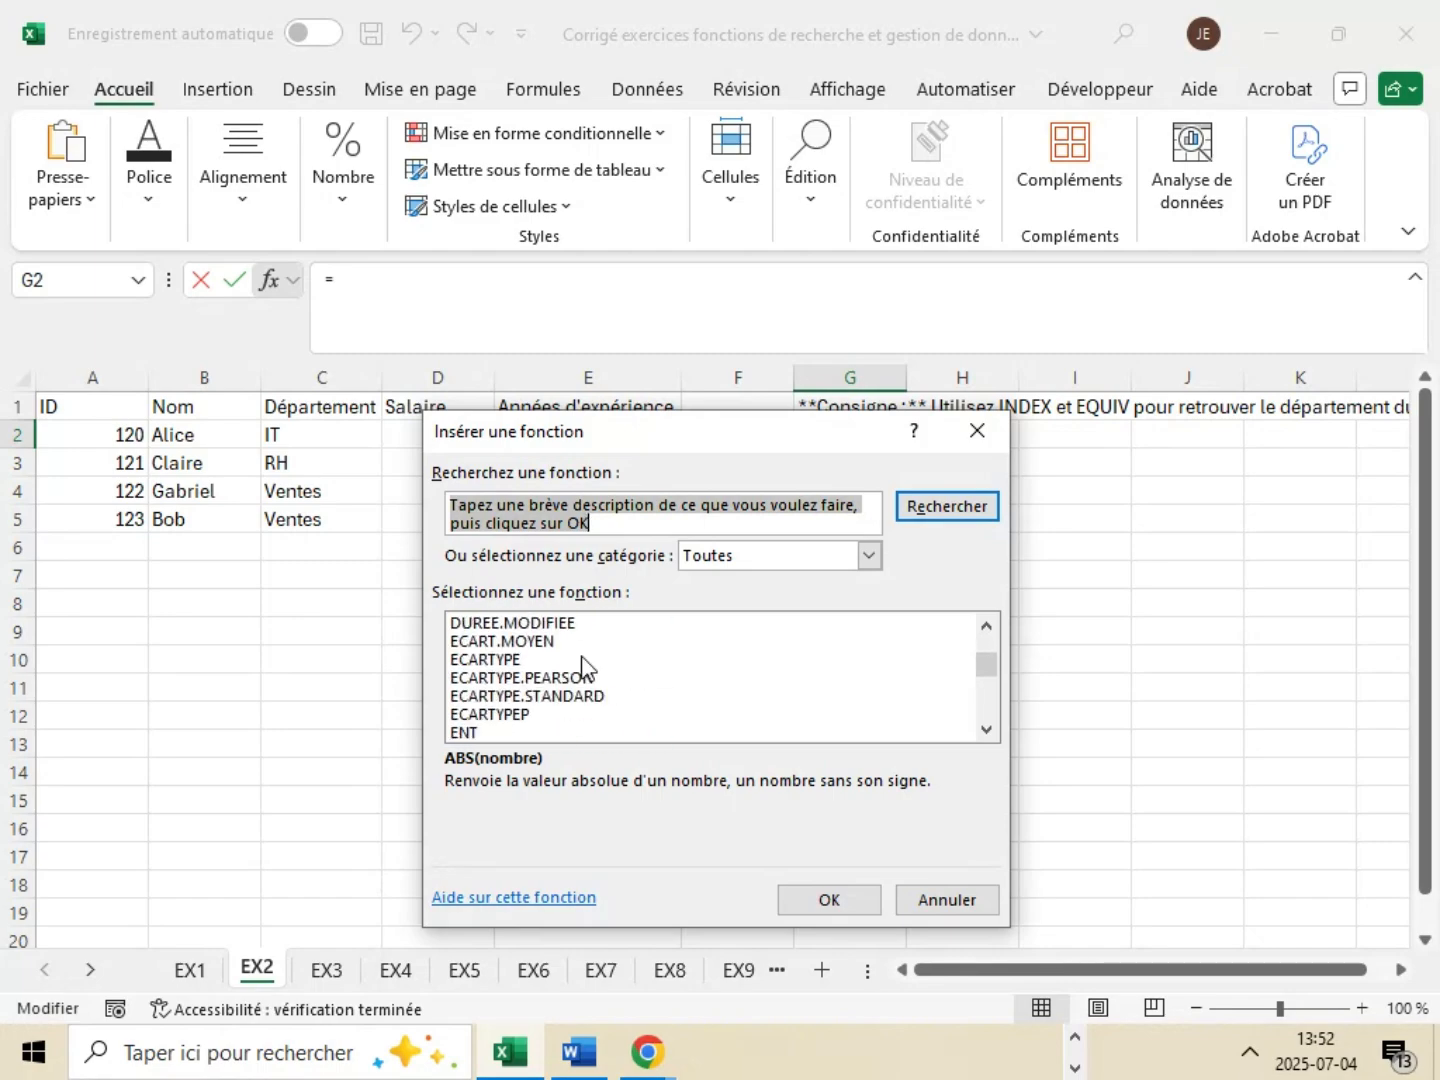
pyautogui.scroll(-5, 584, 665)
pyautogui.scroll(-5, 588, 667)
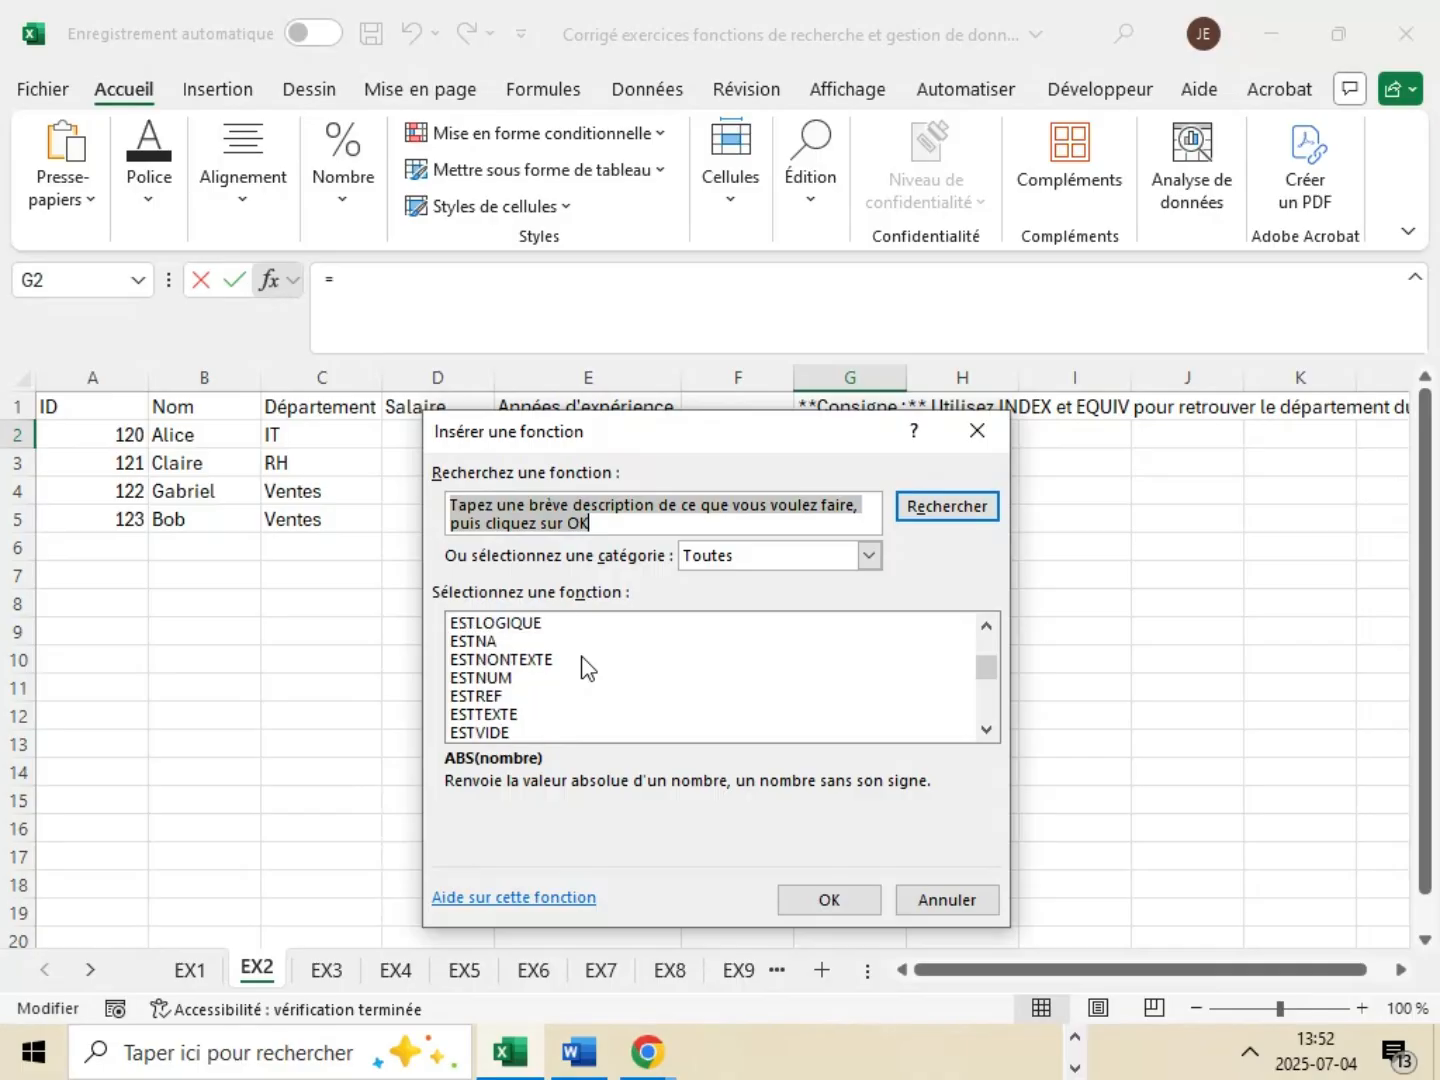
pyautogui.scroll(-6, 588, 668)
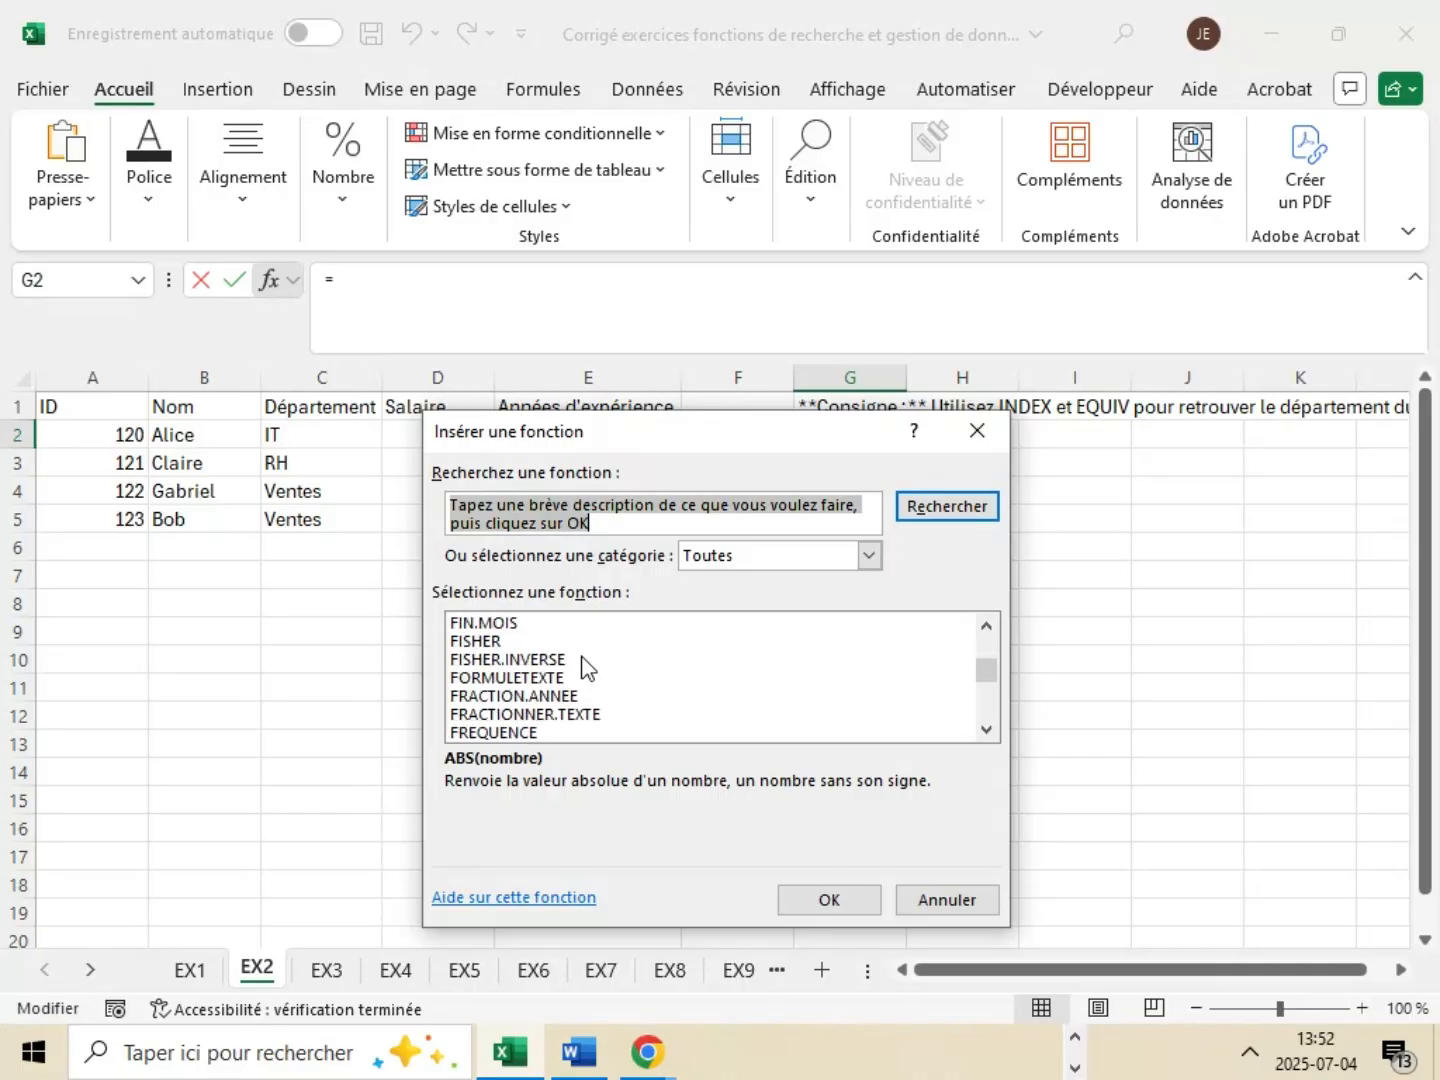
pyautogui.scroll(-4, 587, 667)
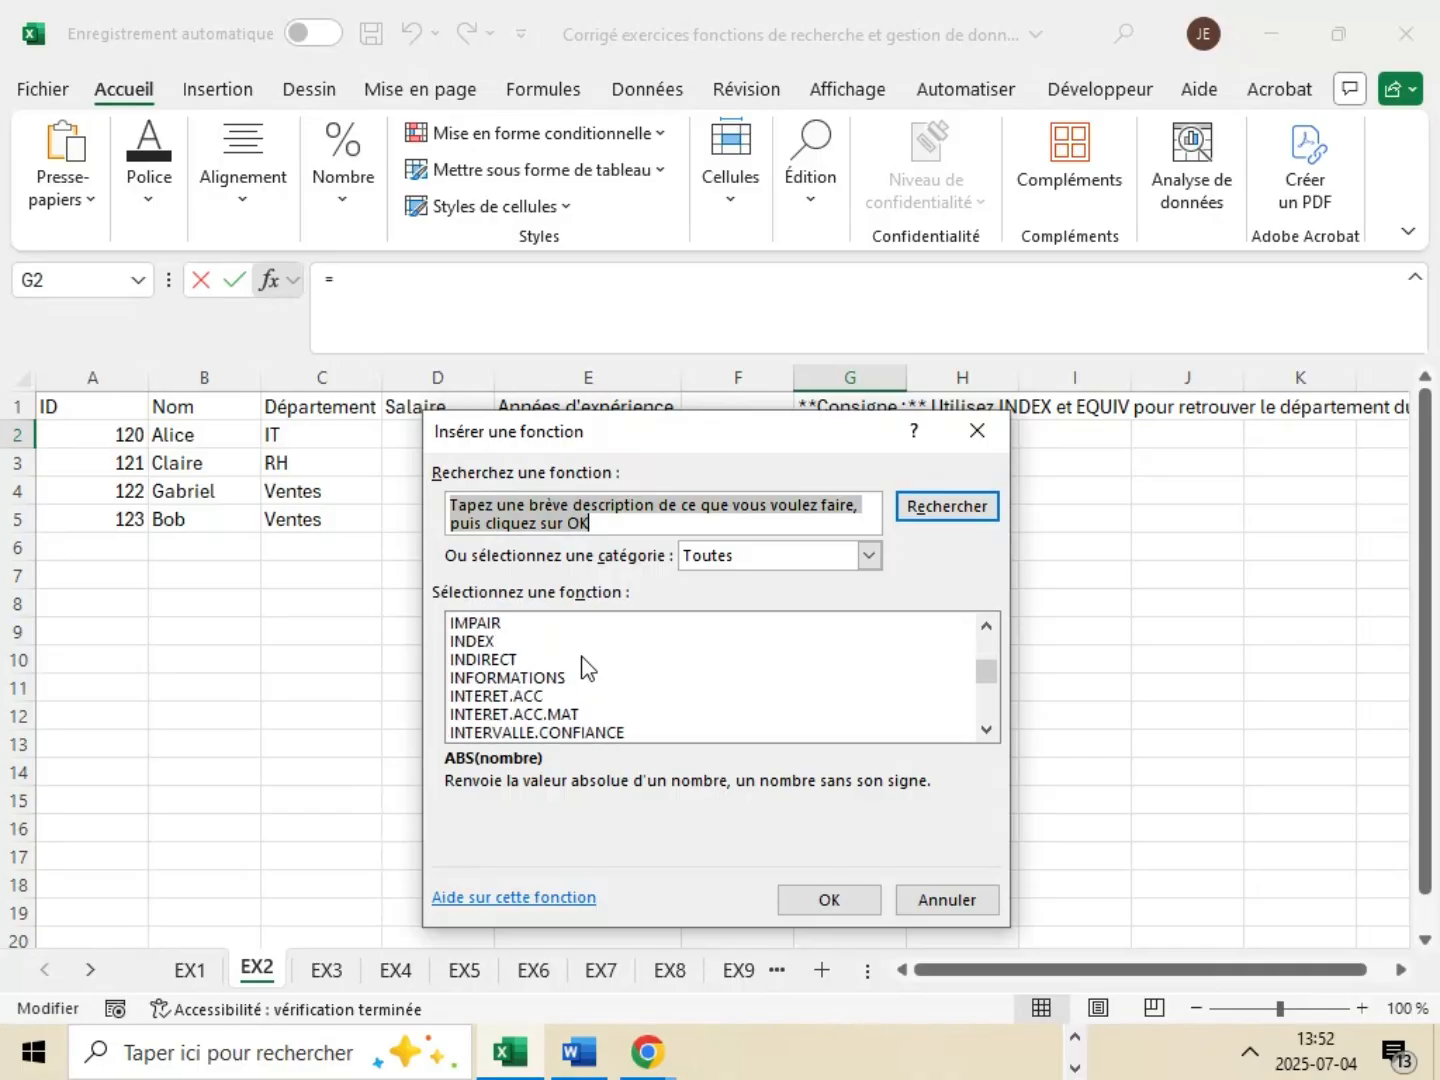
pyautogui.click(481, 645)
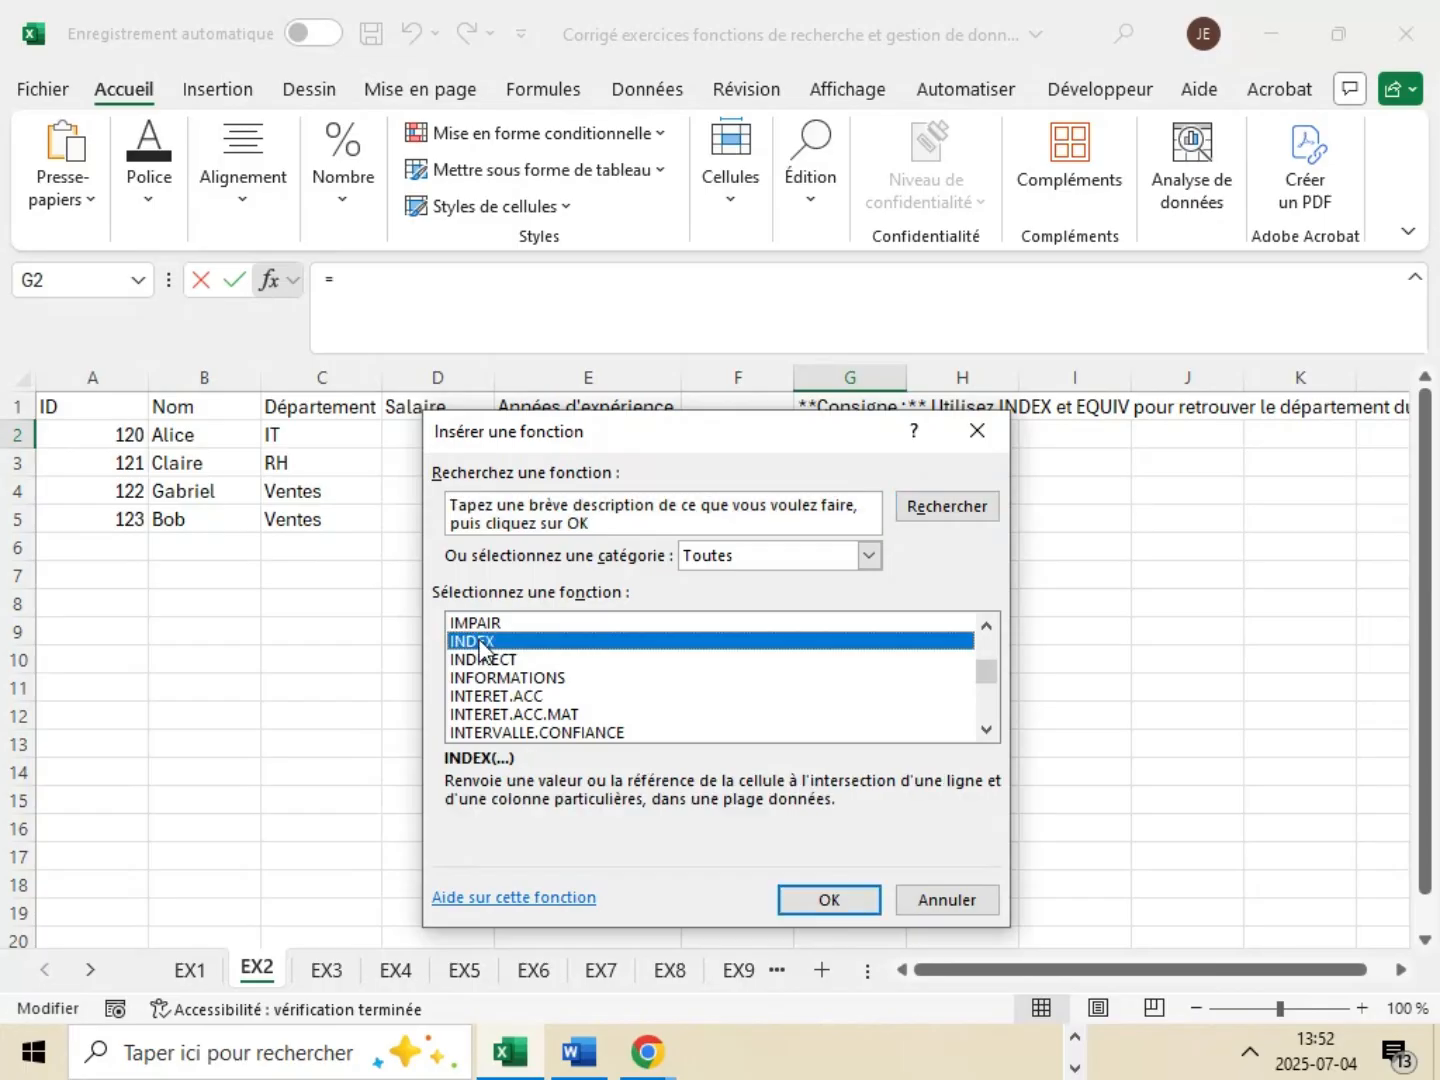
pyautogui.click(859, 905)
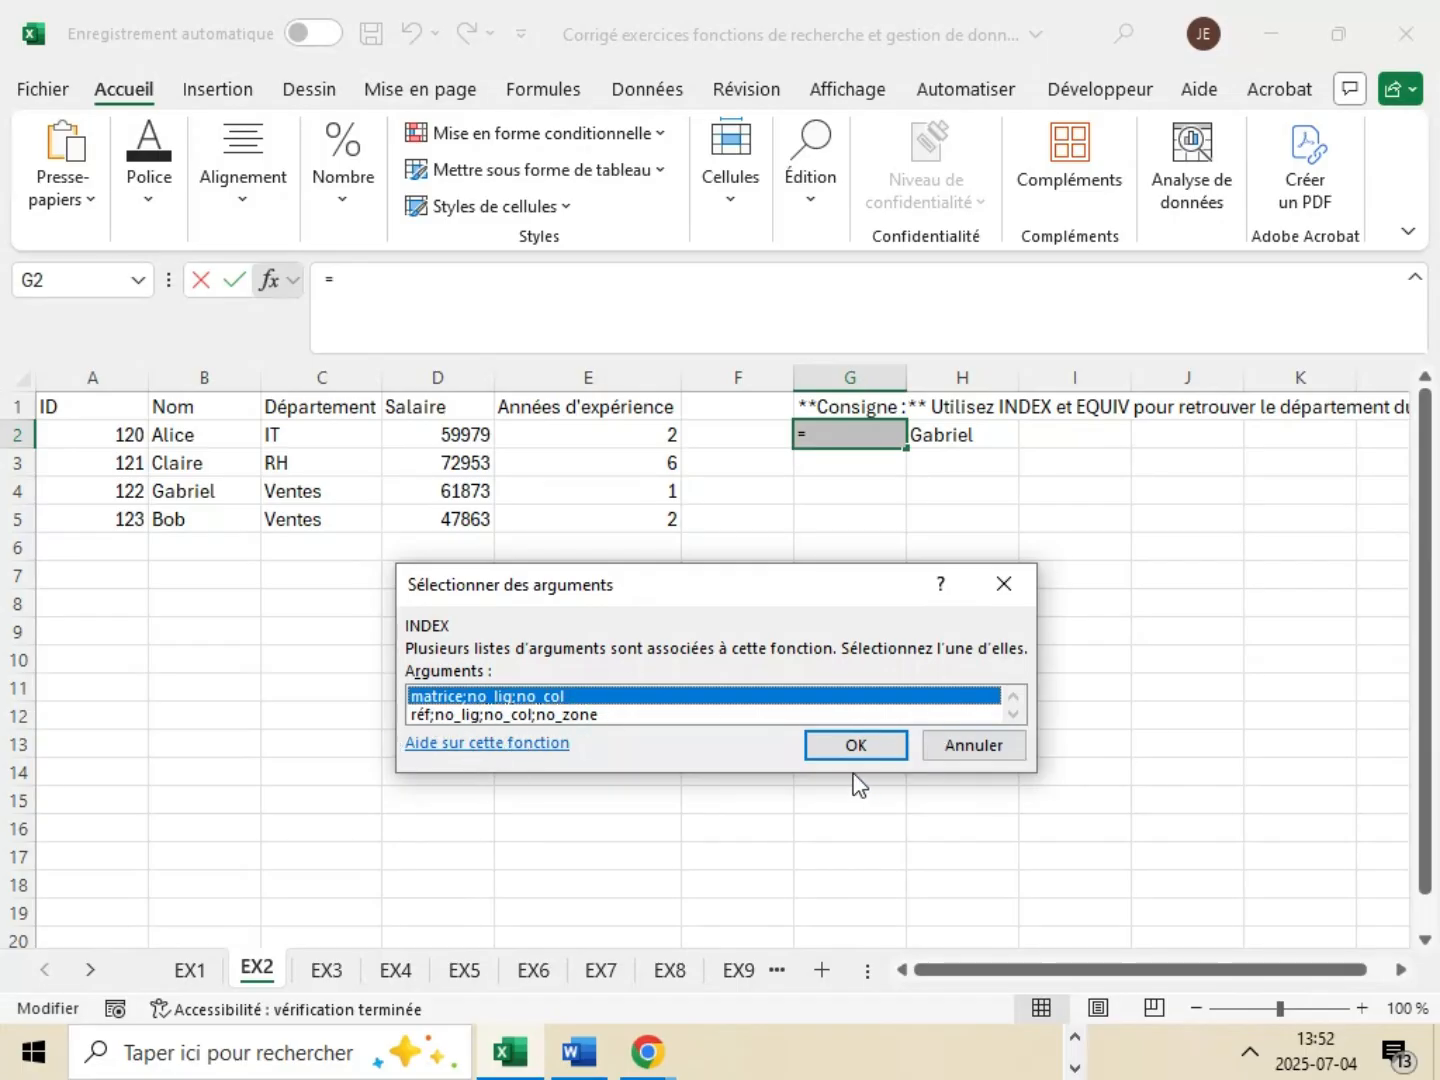
pyautogui.click(862, 746)
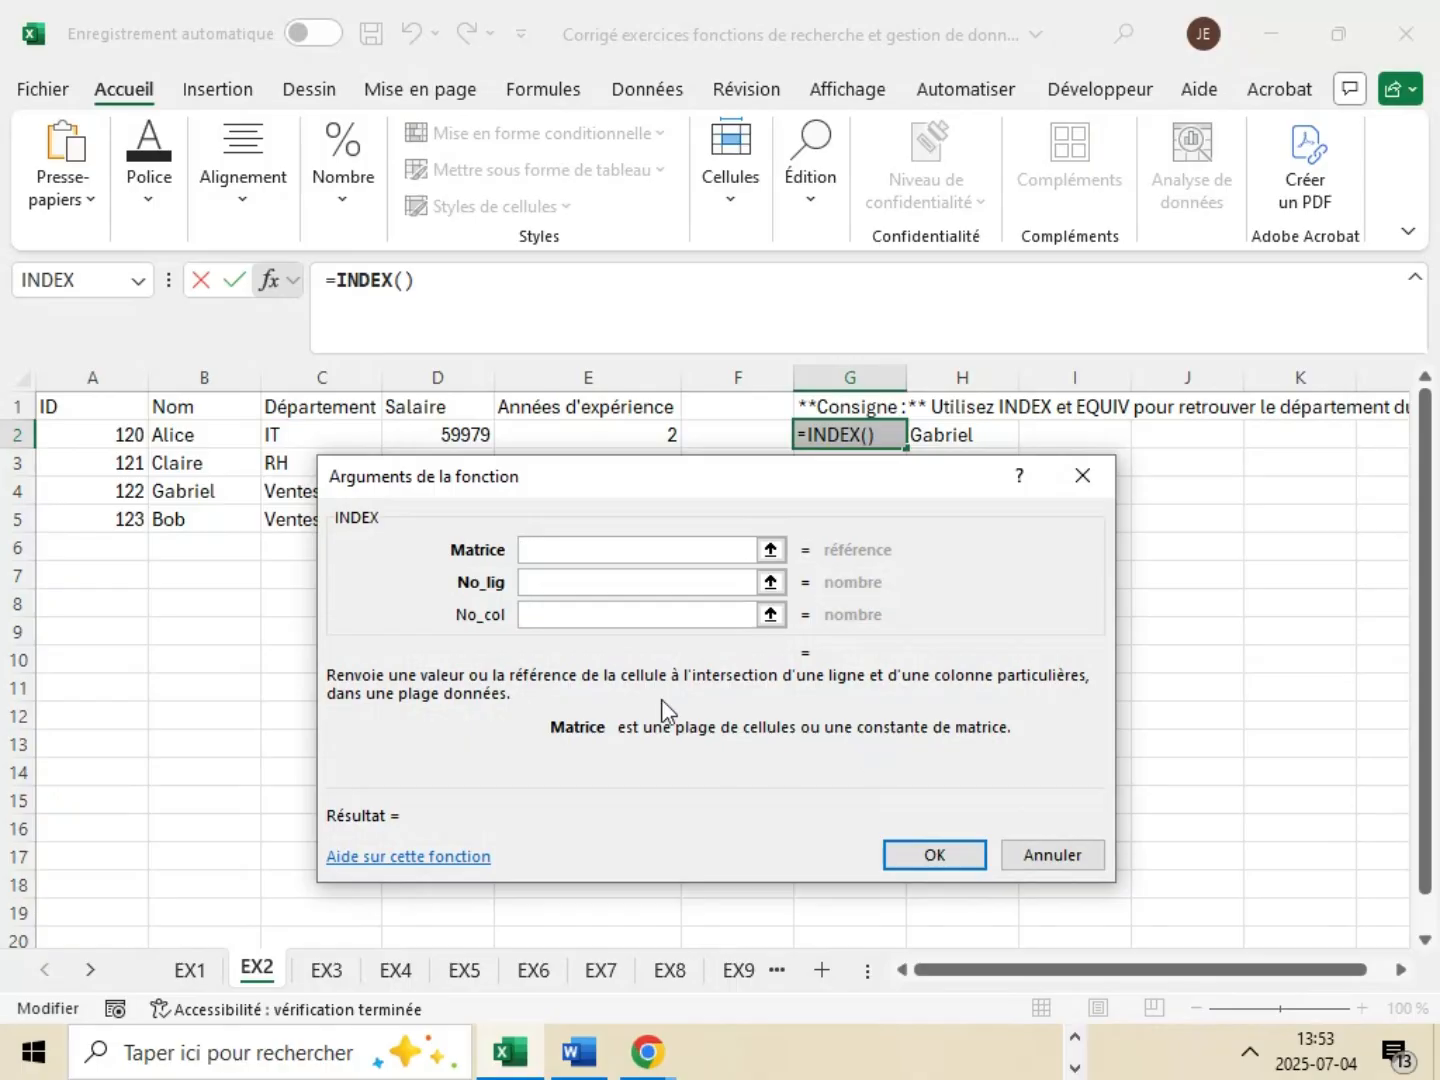
# - Check the Exercice 2 solution in the Word document, return to Excel, and set INDEX's Matrice to the Département cells C2:C5
pyautogui.moveTo(688, 466); pyautogui.dragTo(781, 591)
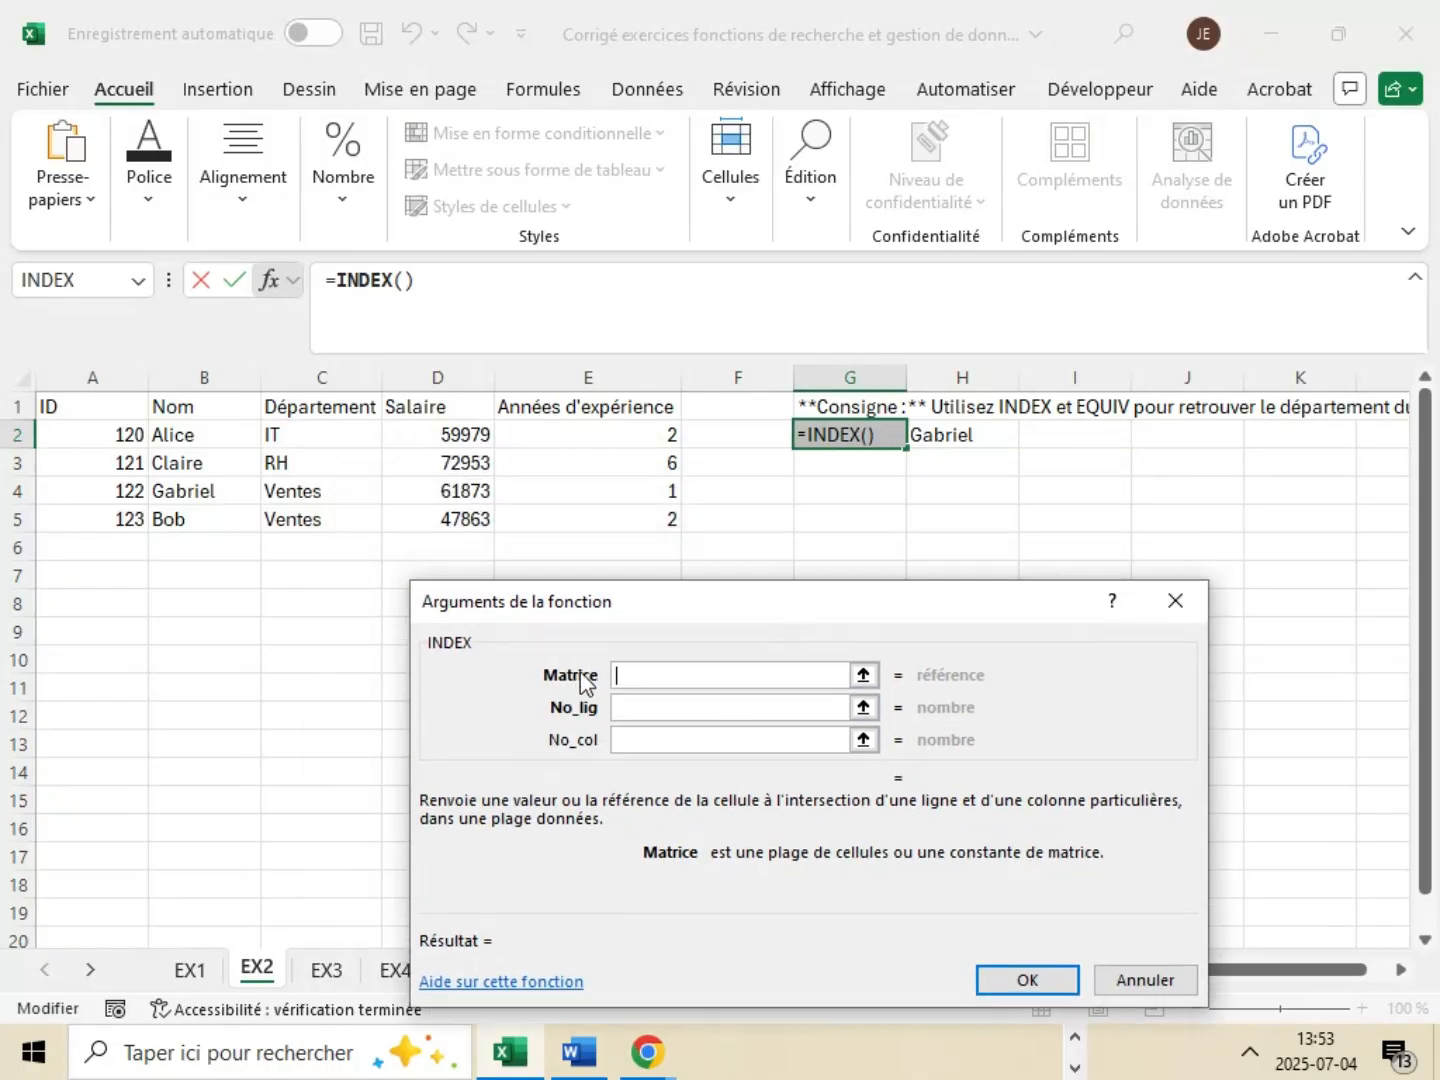
pyautogui.moveTo(761, 599); pyautogui.dragTo(808, 603)
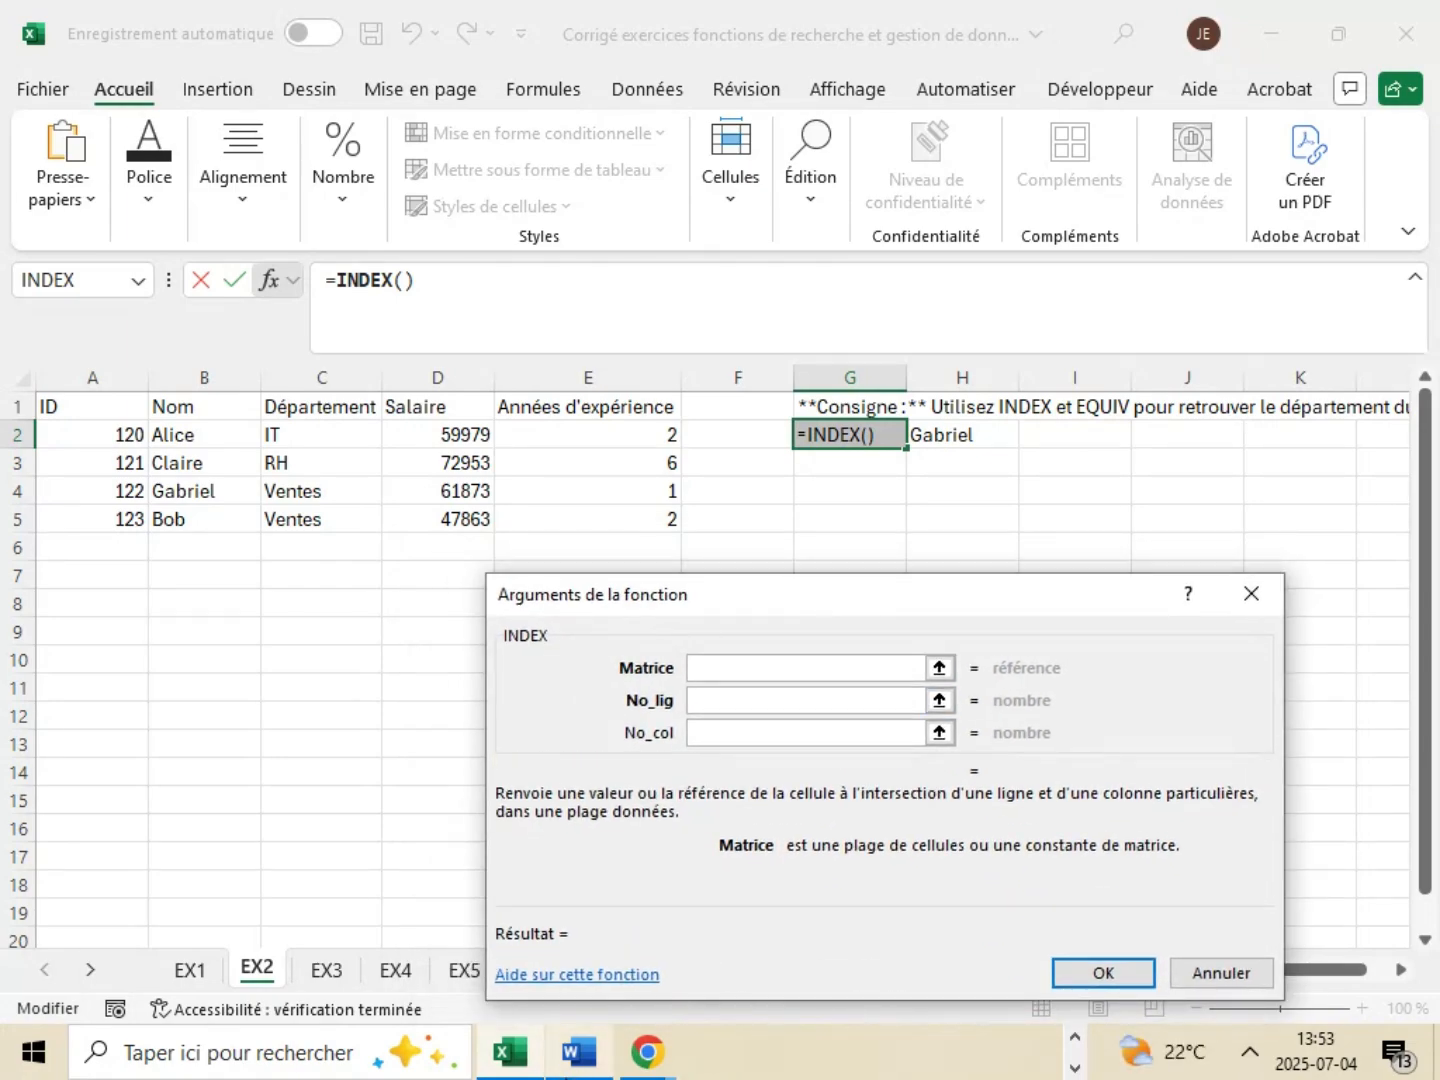
pyautogui.moveTo(578, 1052)
pyautogui.click(634, 787)
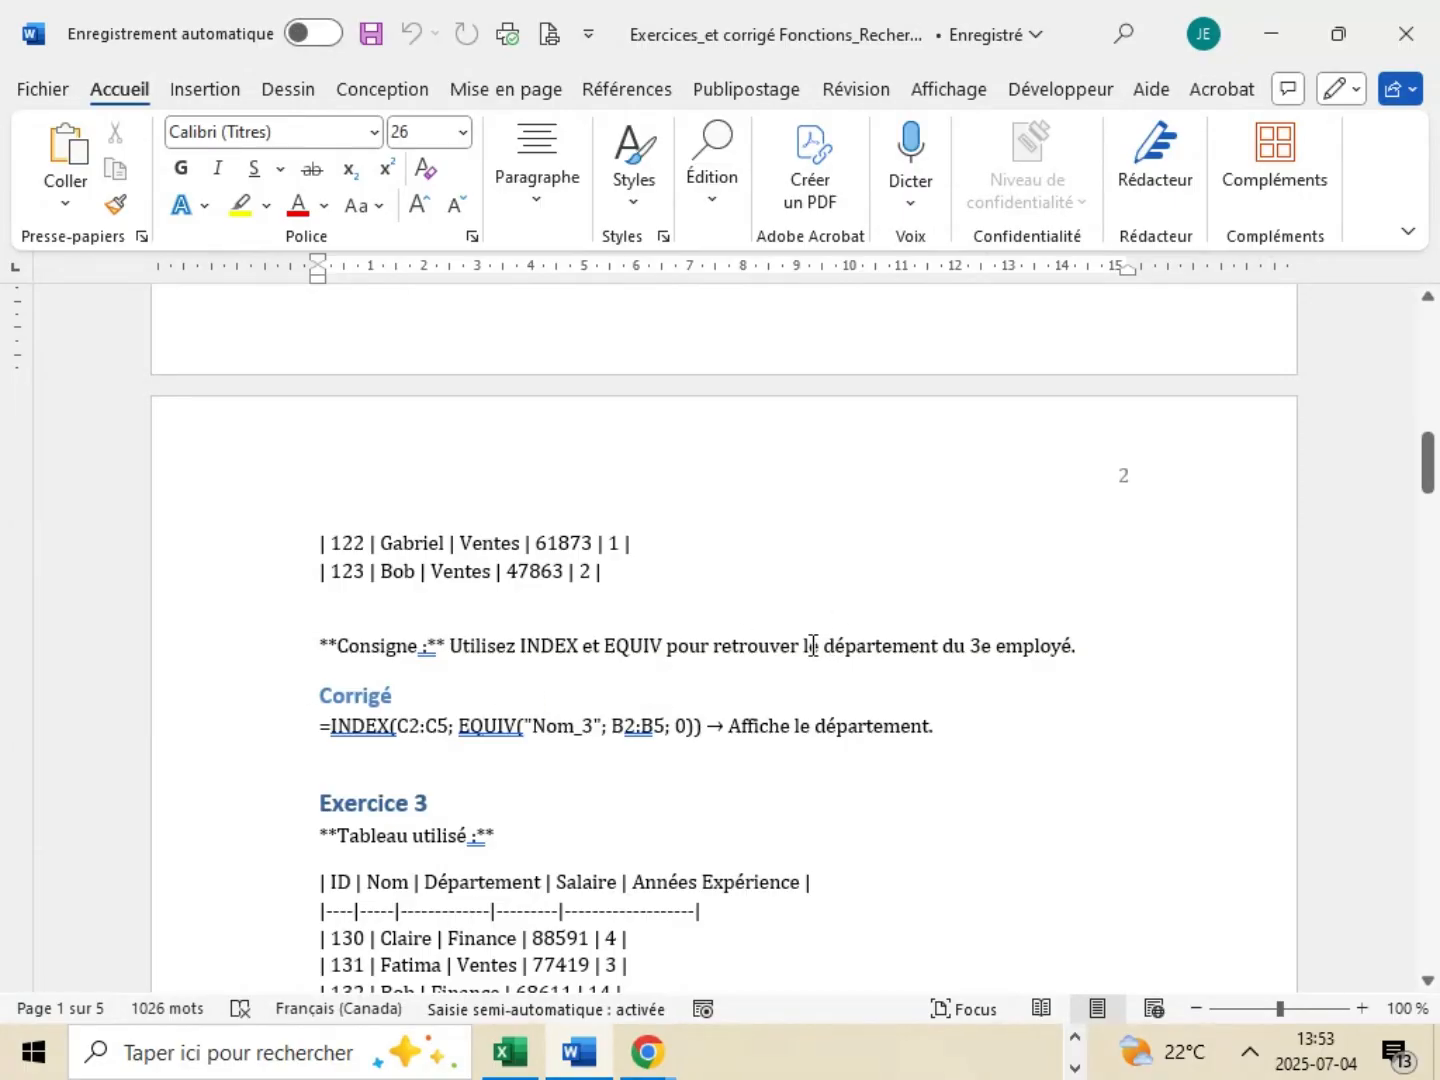
pyautogui.click(1263, 47)
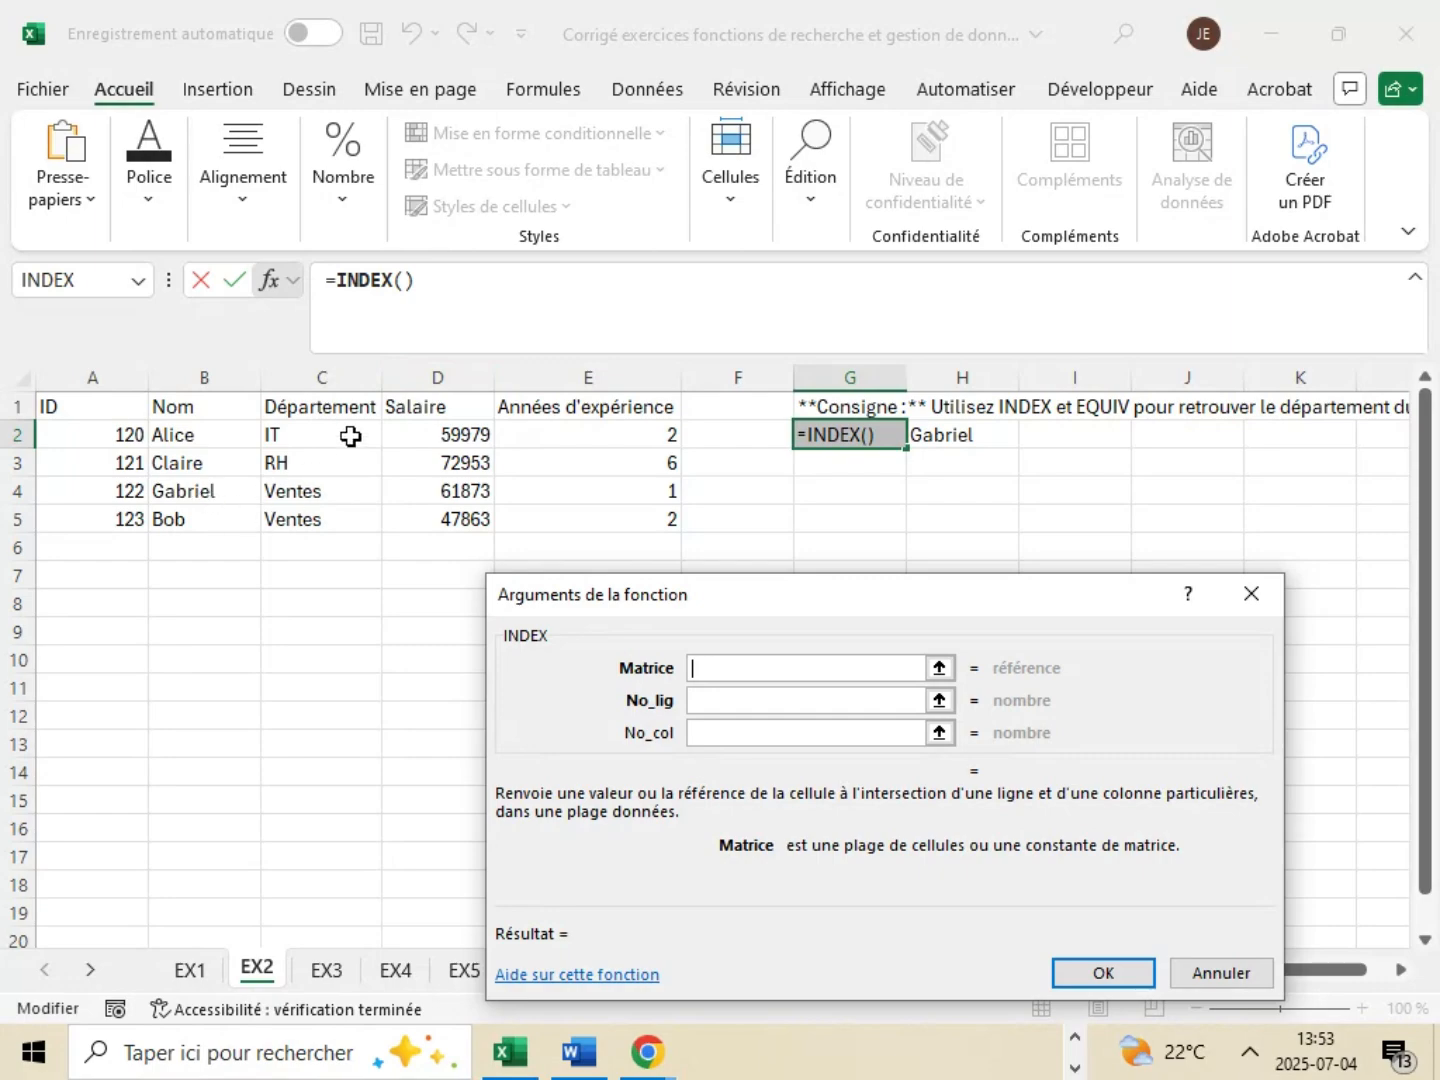
pyautogui.moveTo(349, 436); pyautogui.dragTo(352, 531)
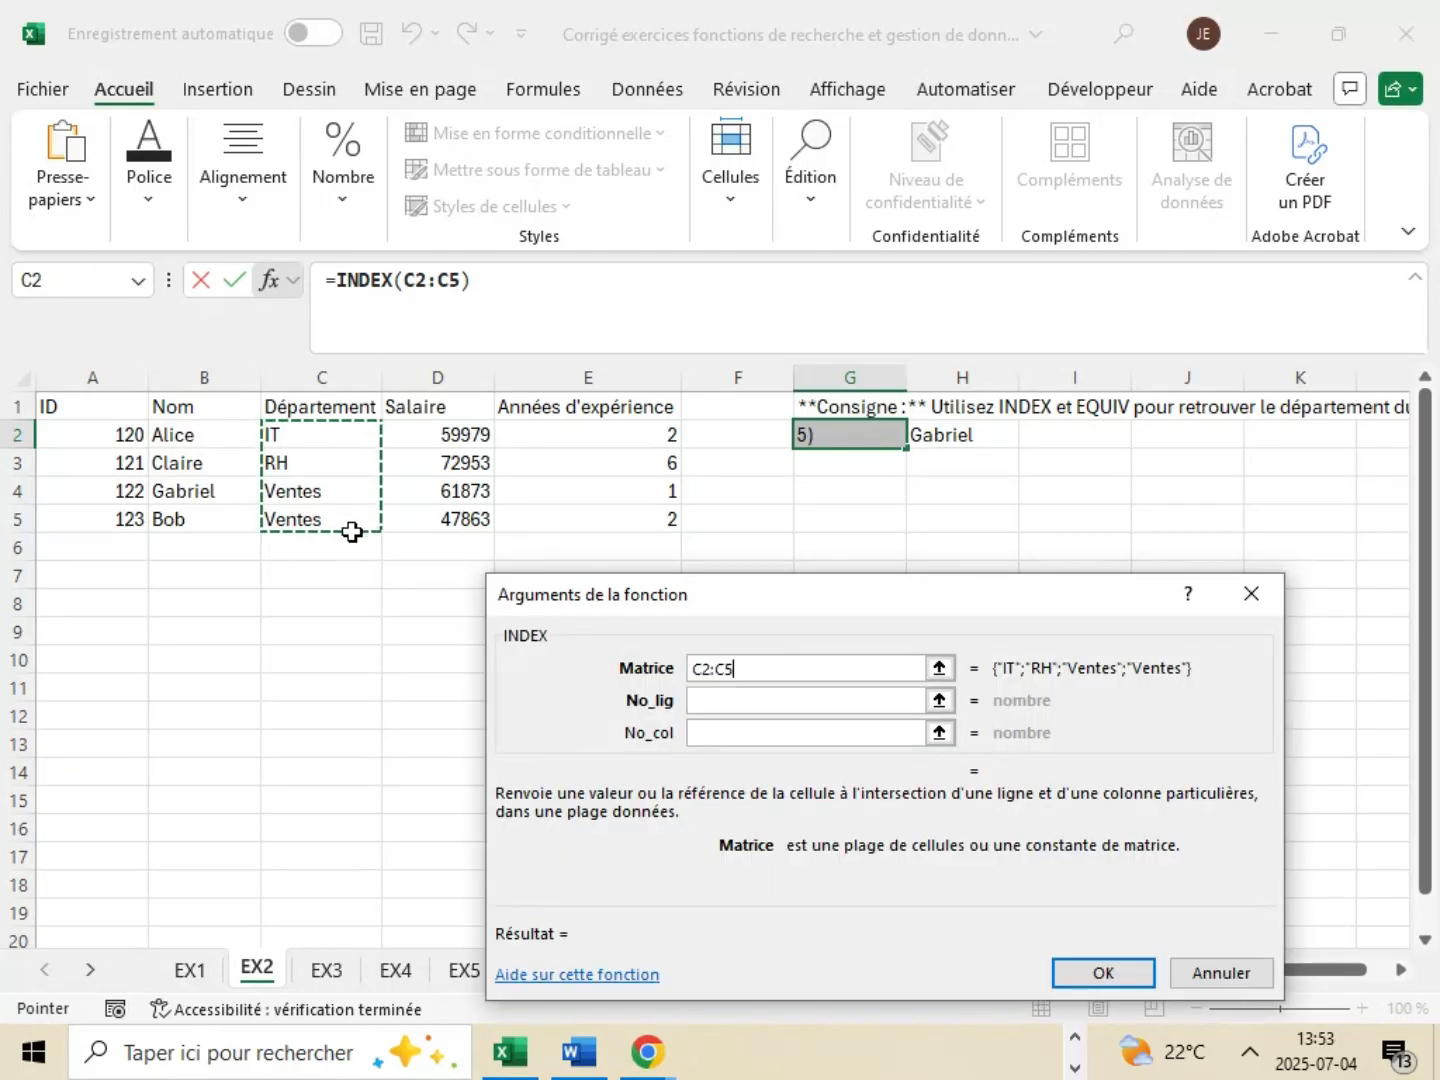
# - Nest the EQUIV function in the No_lig argument of the INDEX formula
pyautogui.click(758, 697)
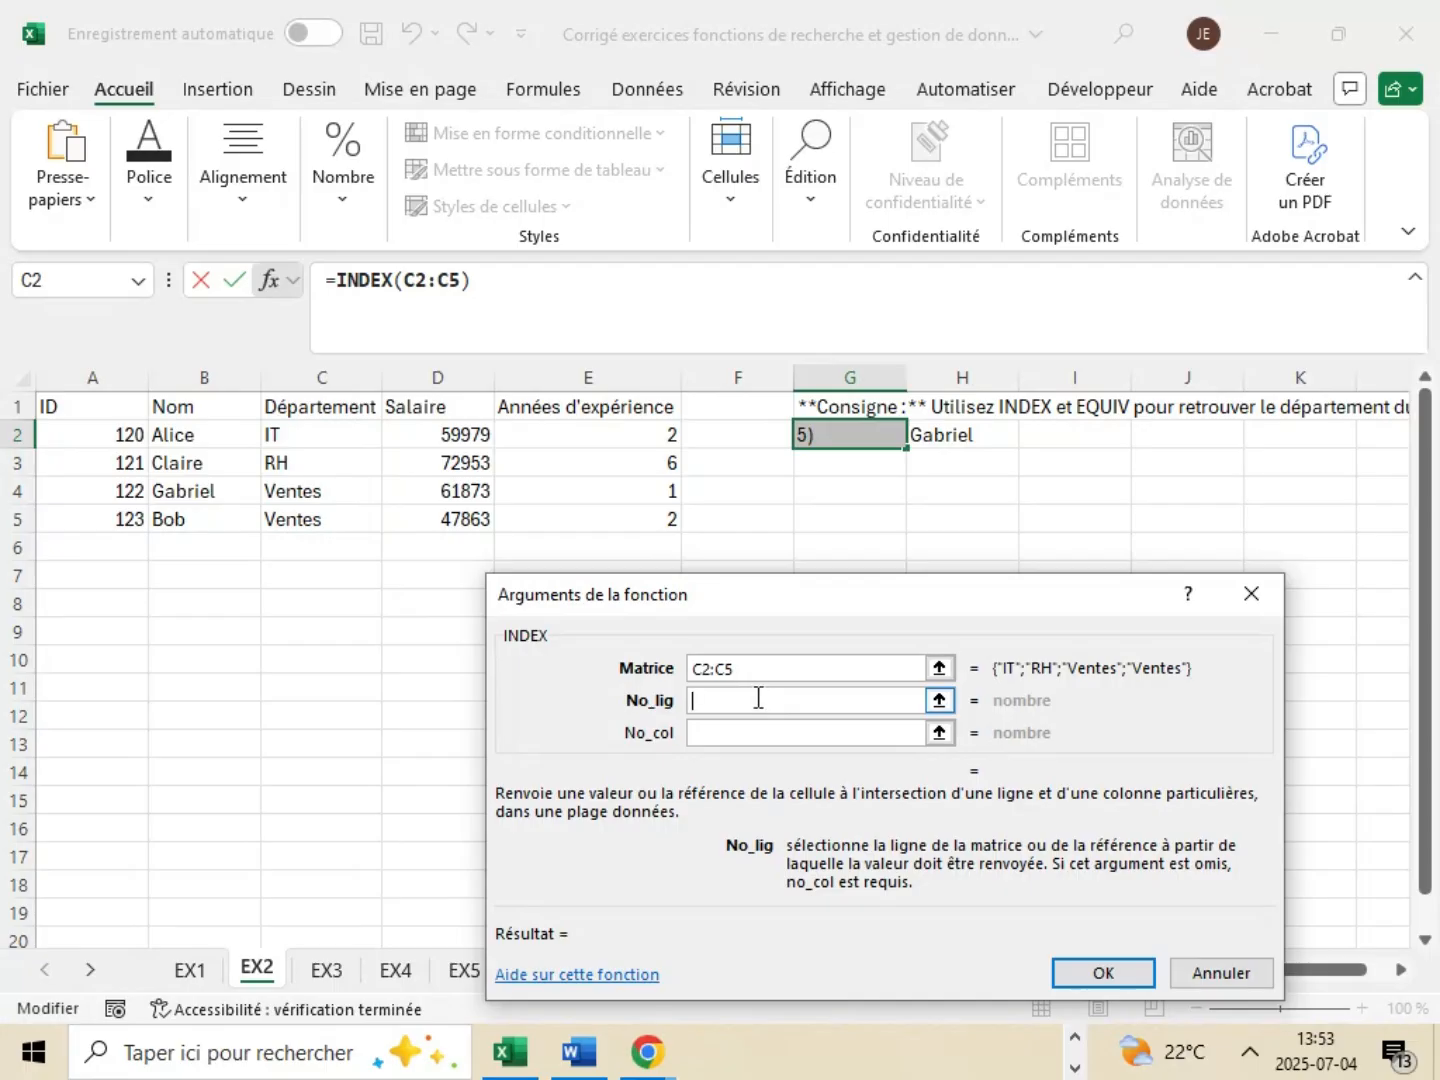
pyautogui.click(139, 284)
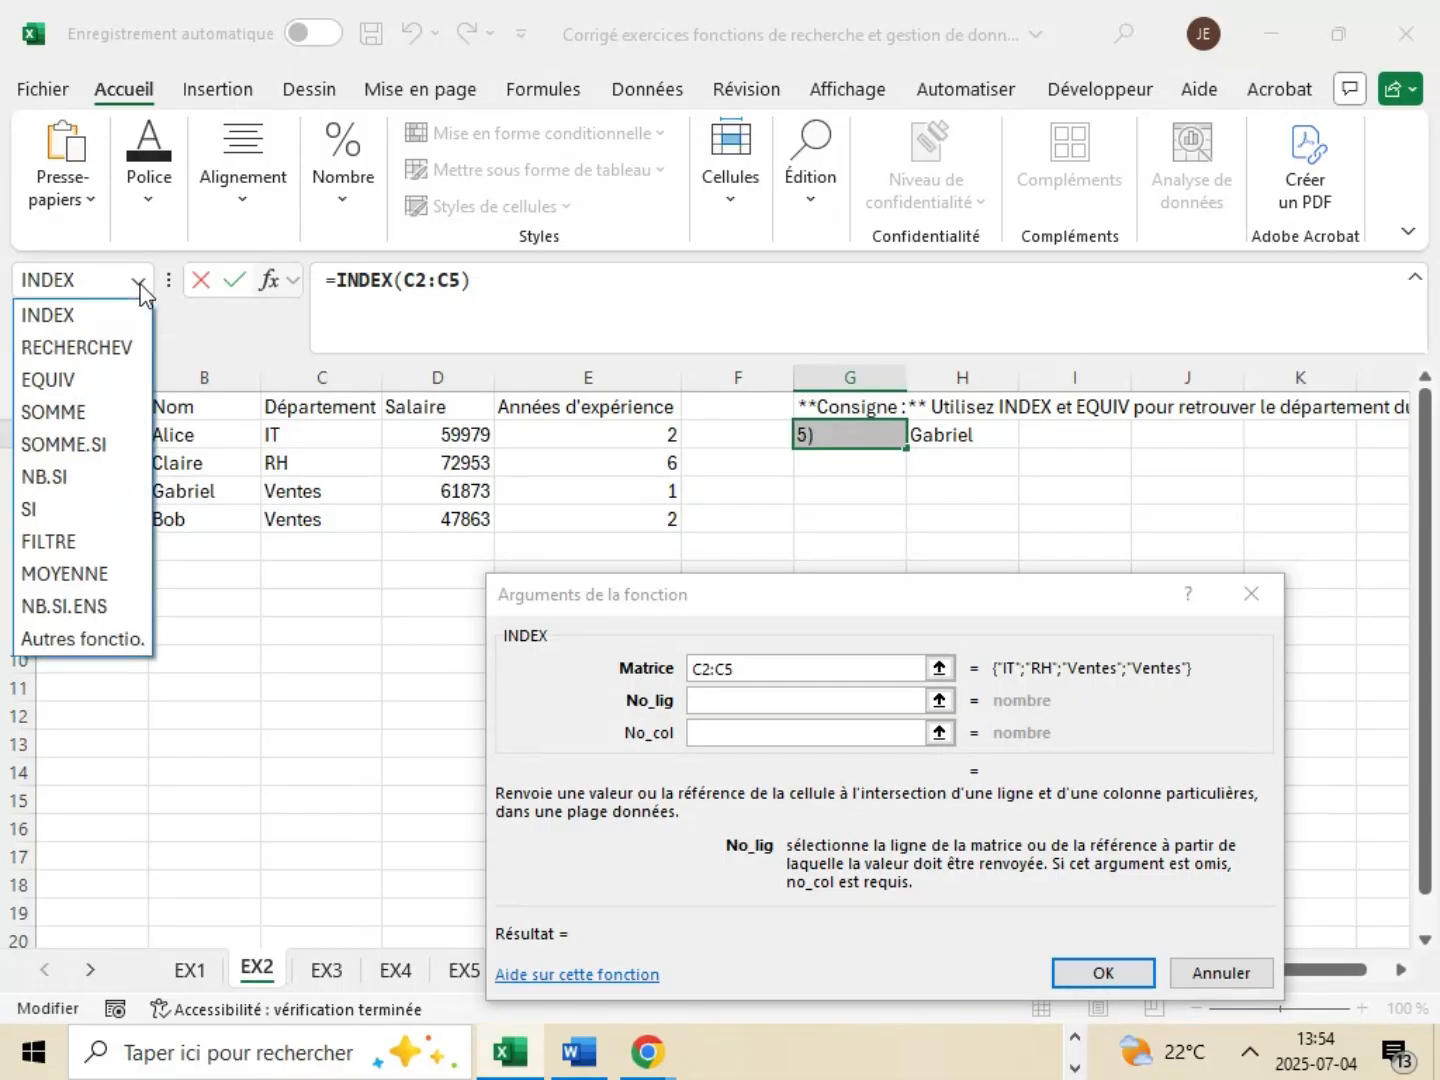
pyautogui.click(60, 380)
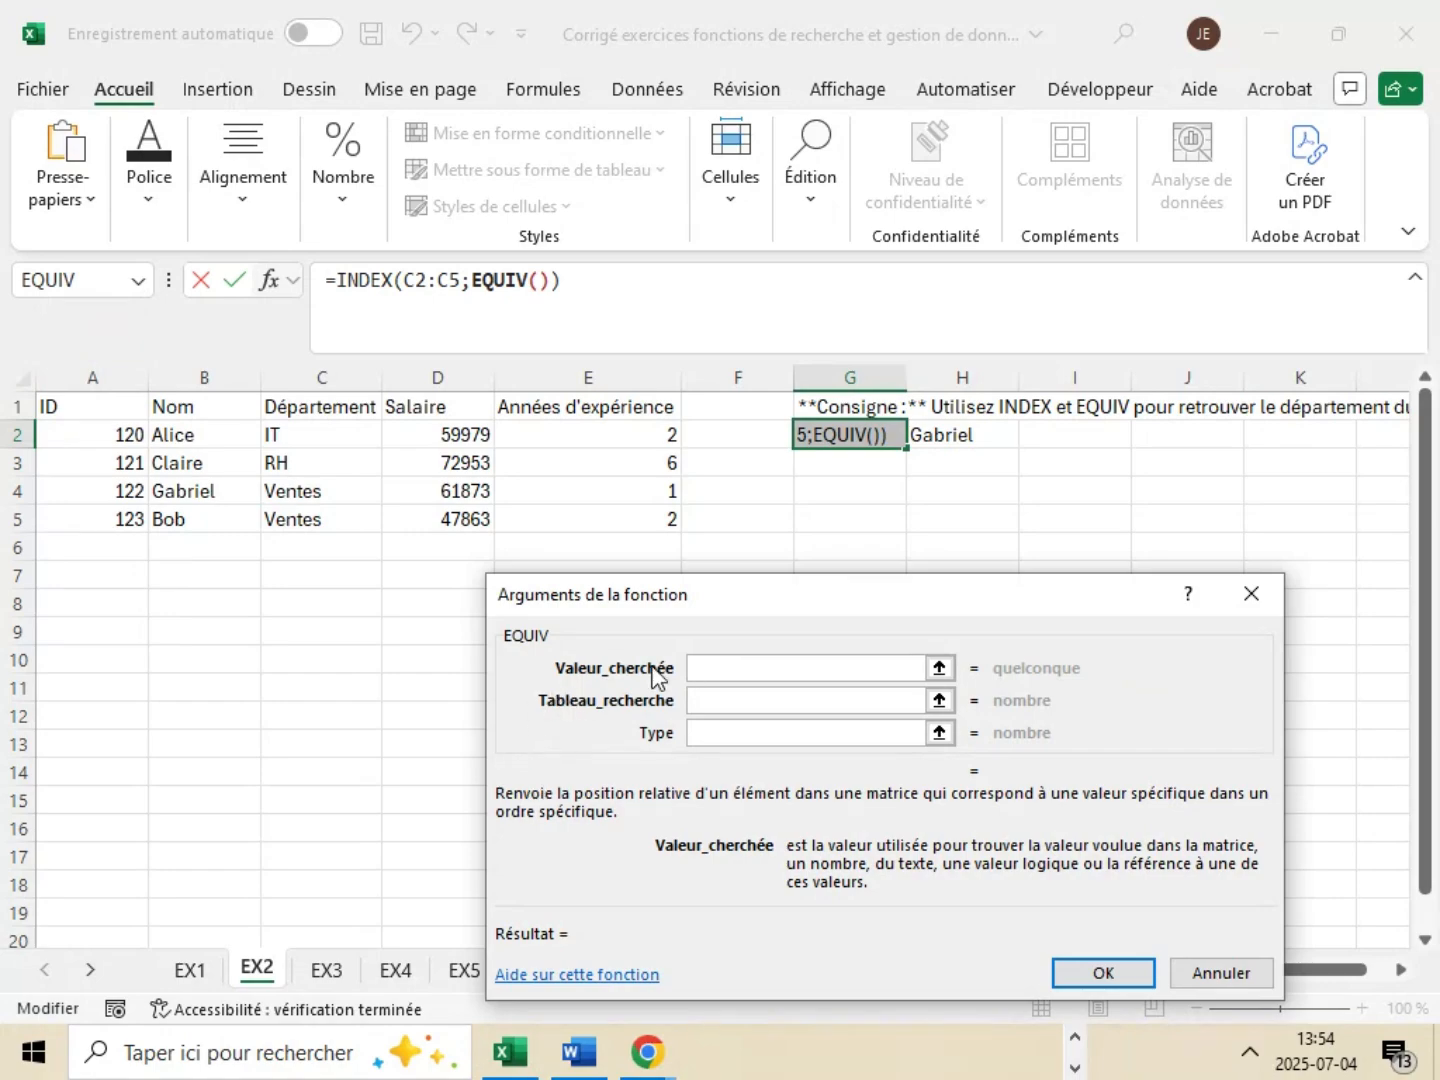
# - Check EQUIV's first argument in the Word solution, return to Excel, and enter the third employee's first name as Valeur_cherchée
pyautogui.moveTo(585, 1060)
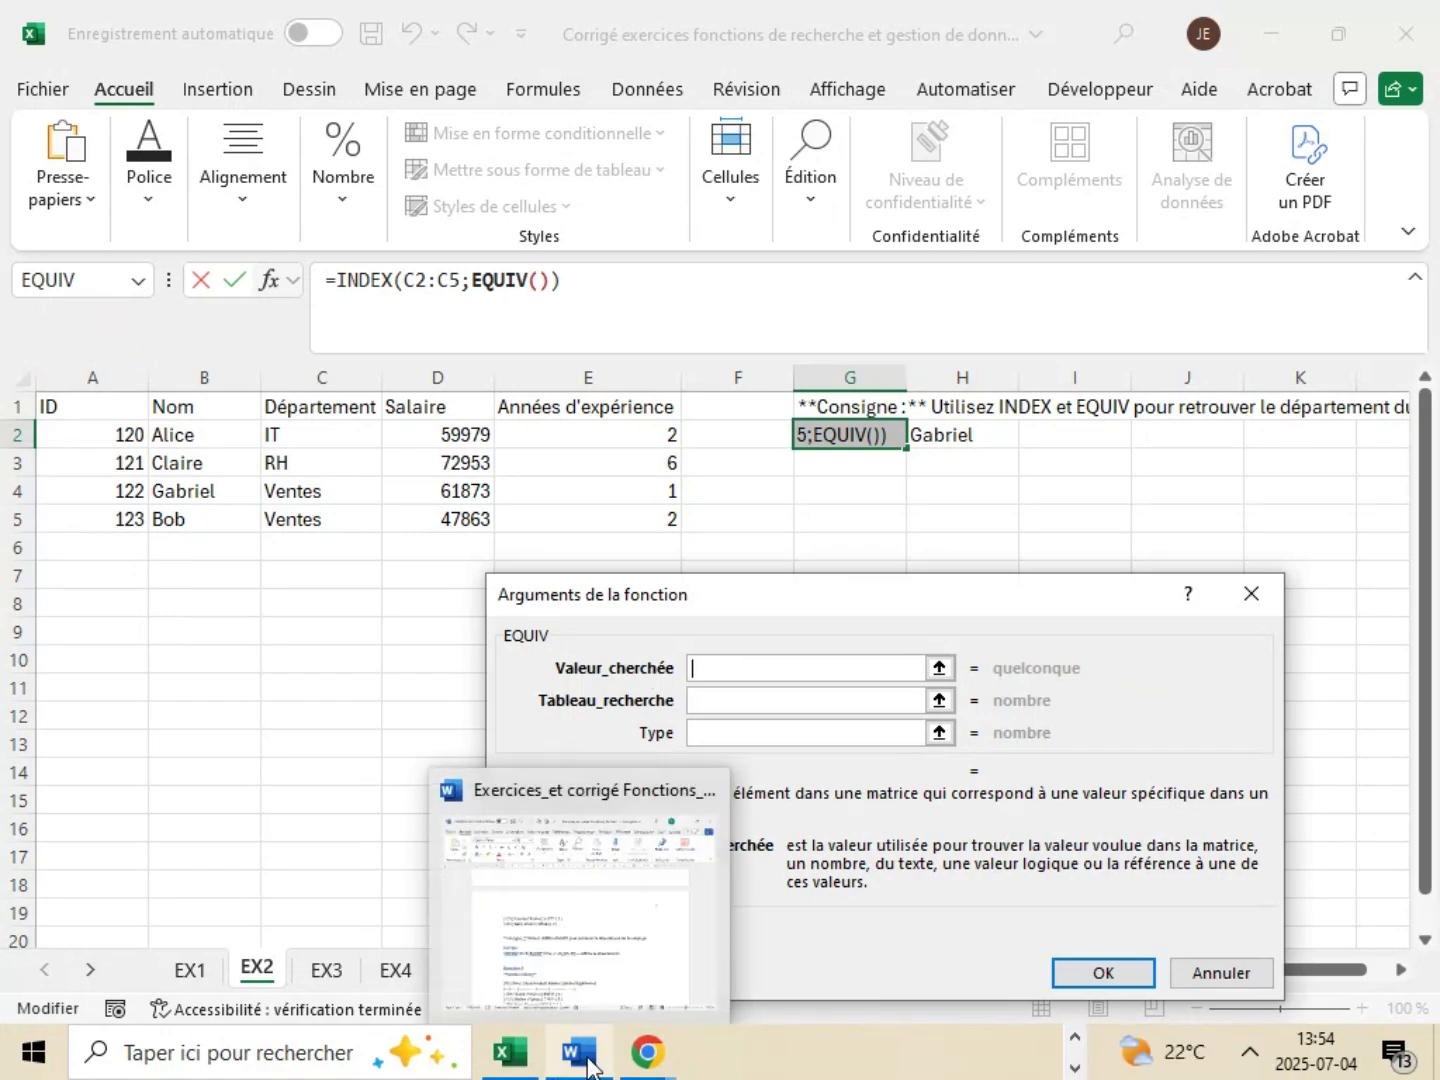
pyautogui.click(560, 890)
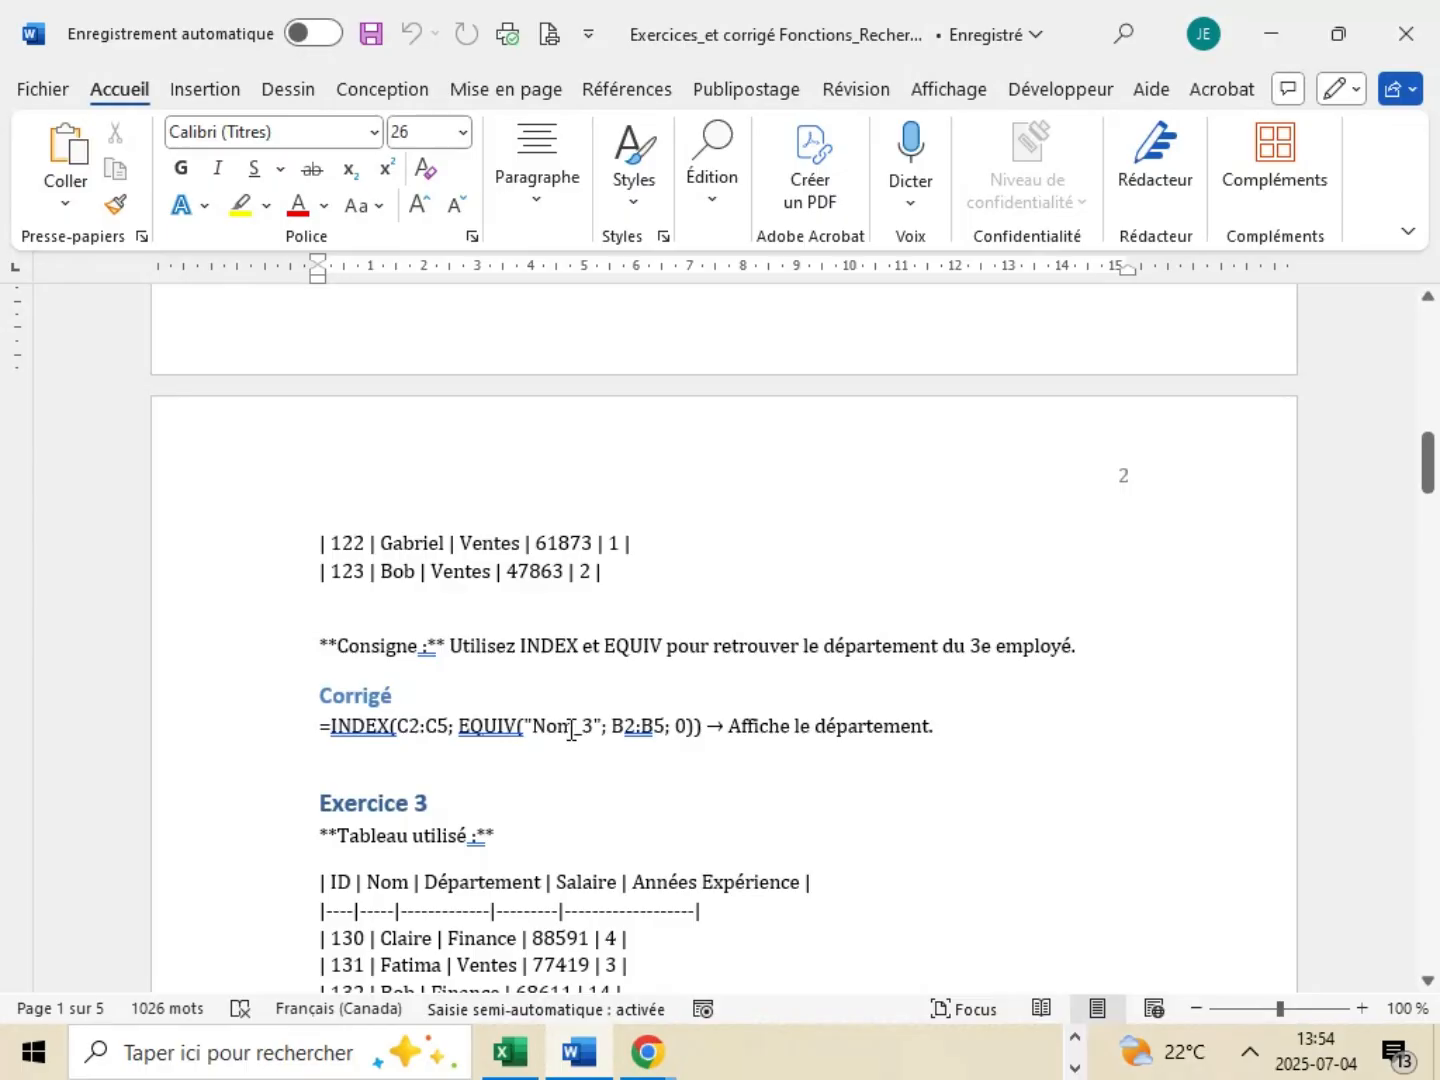
pyautogui.click(1273, 49)
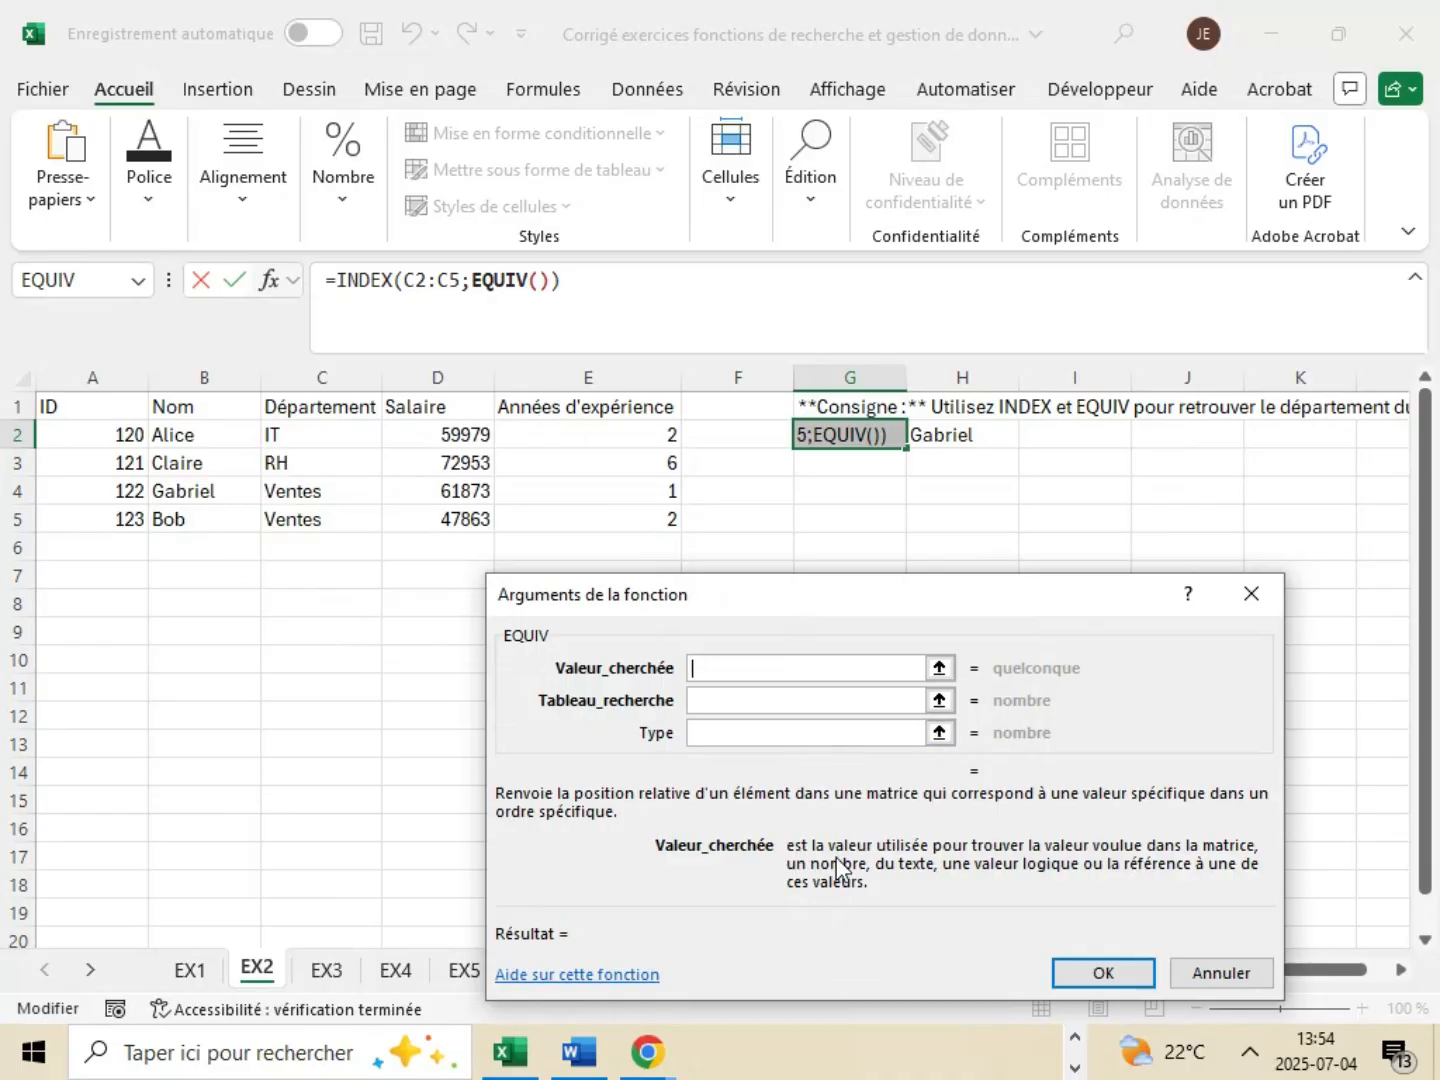
pyautogui.write('Gabriel')
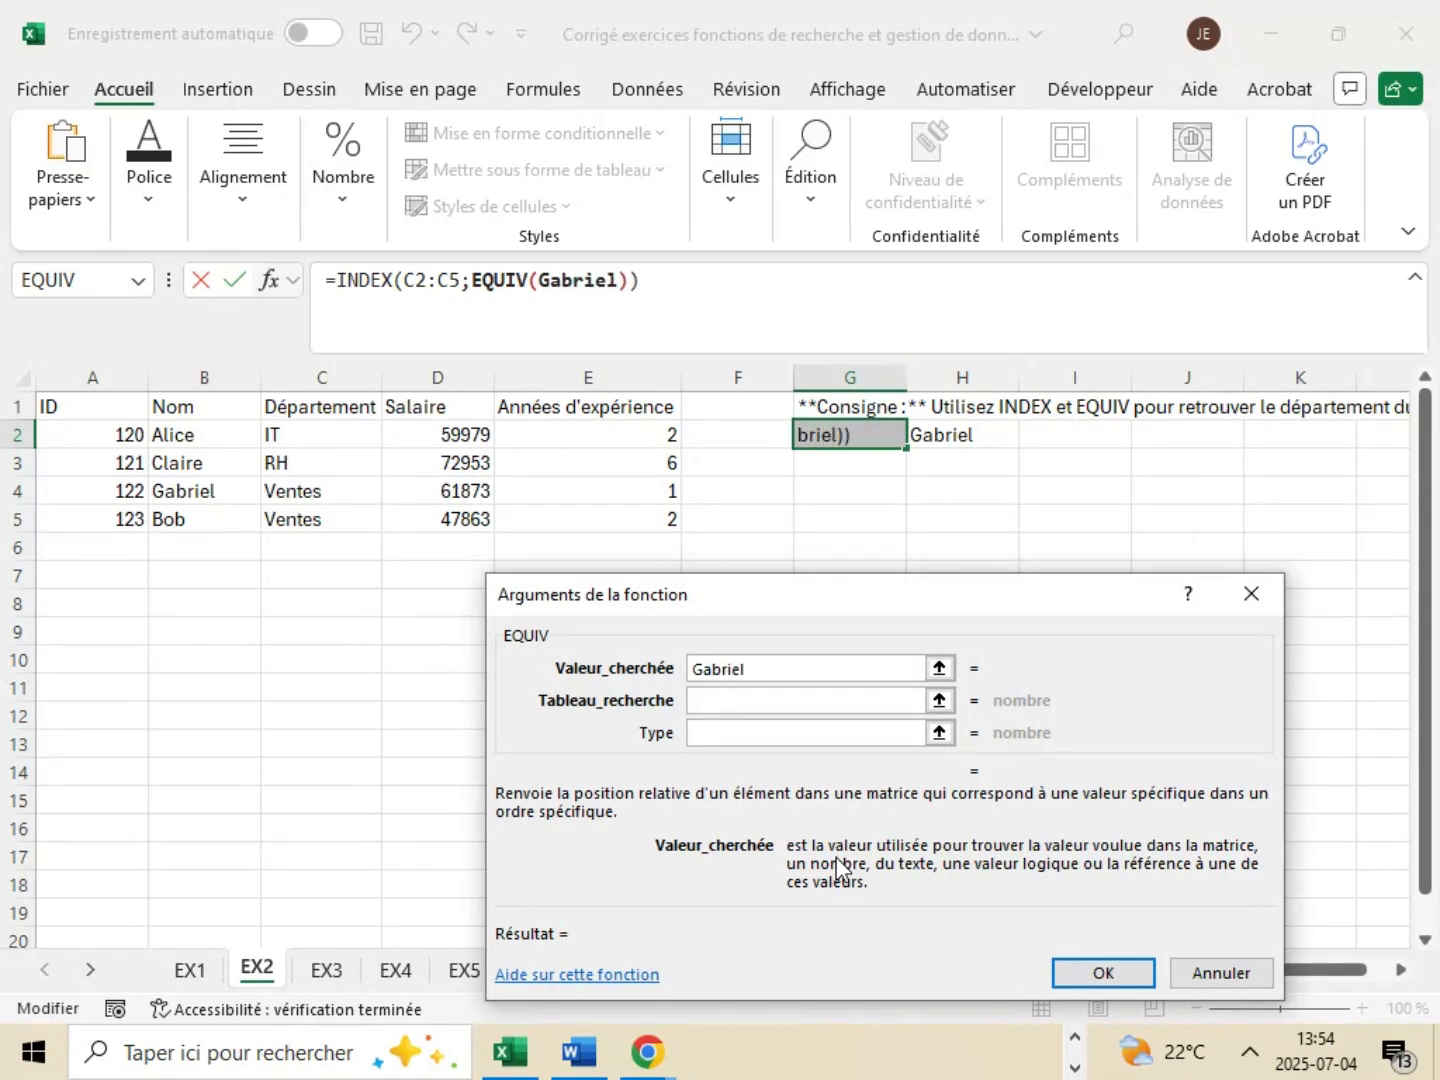
# - Check EQUIV's range in the Word solution, return to Excel, and set Tableau_recherche to the Nom cells B2:B5
pyautogui.click(772, 708)
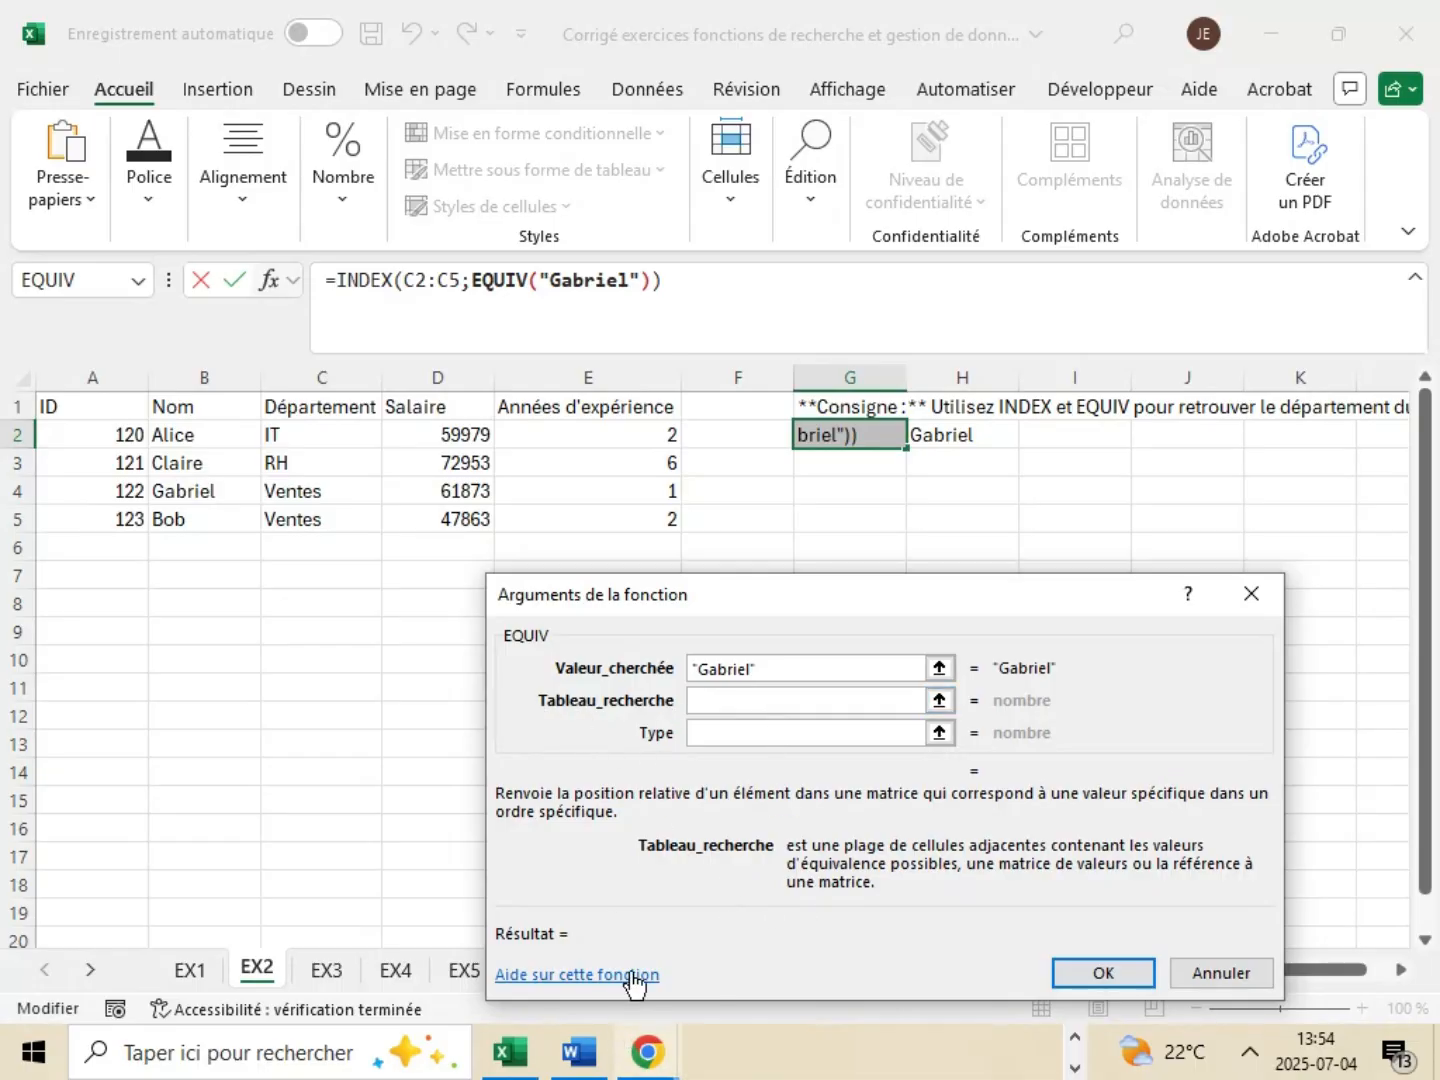
pyautogui.click(579, 1001)
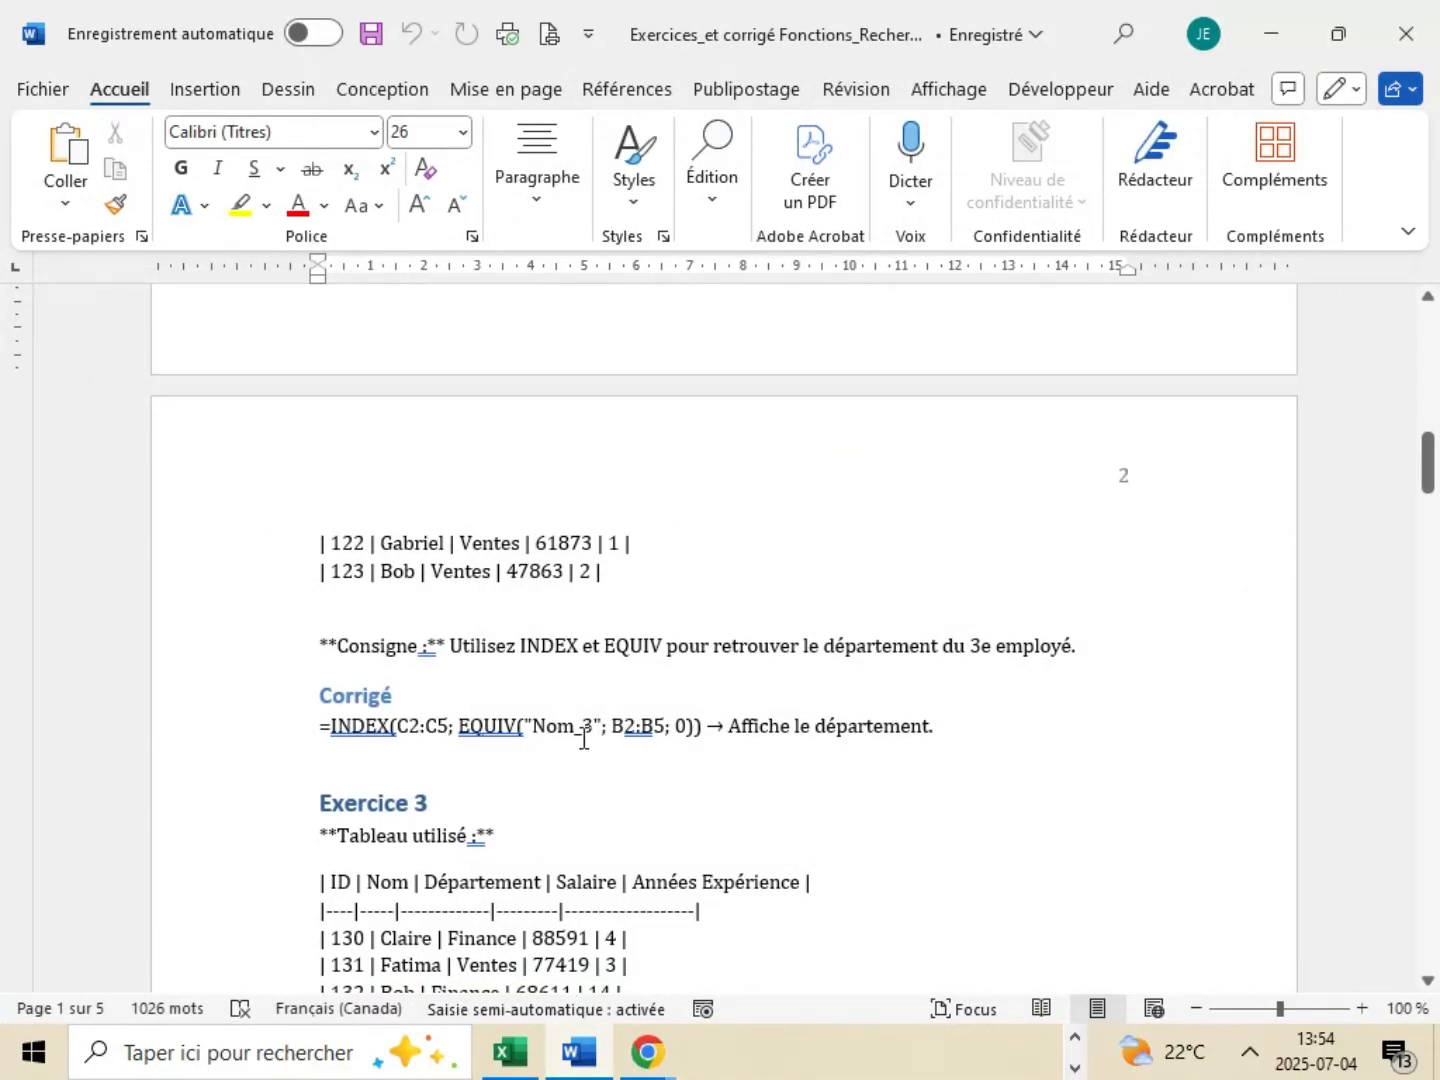
pyautogui.moveTo(625, 731); pyautogui.dragTo(659, 734)
pyautogui.click(664, 733)
pyautogui.click(1271, 35)
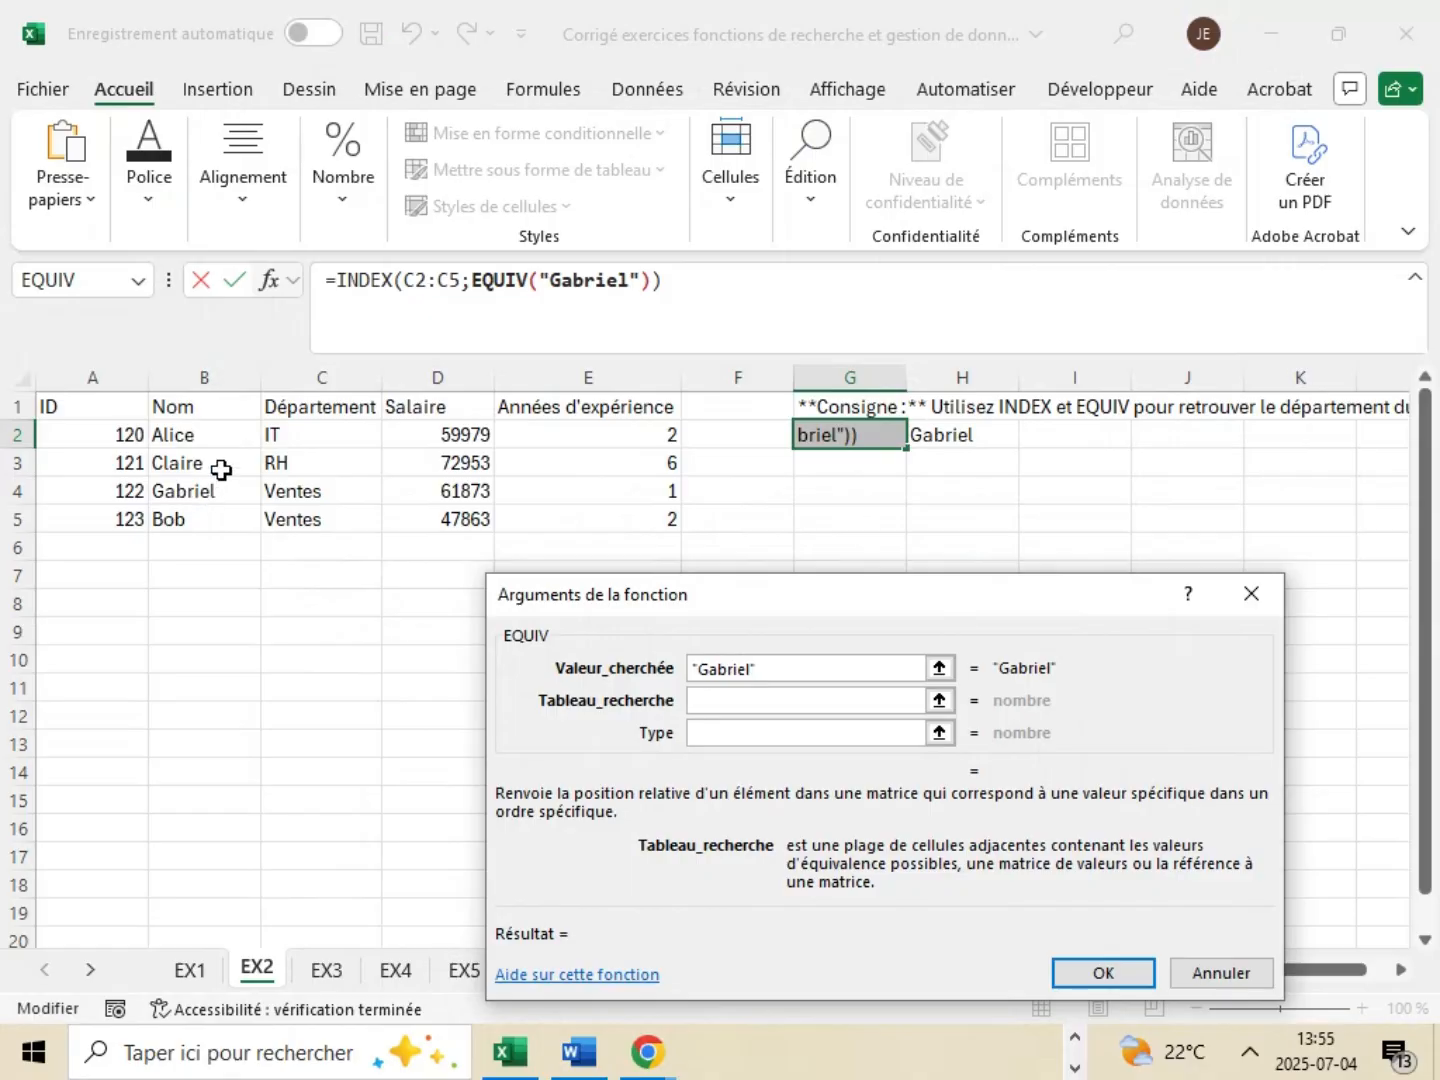
pyautogui.moveTo(235, 434); pyautogui.dragTo(239, 506)
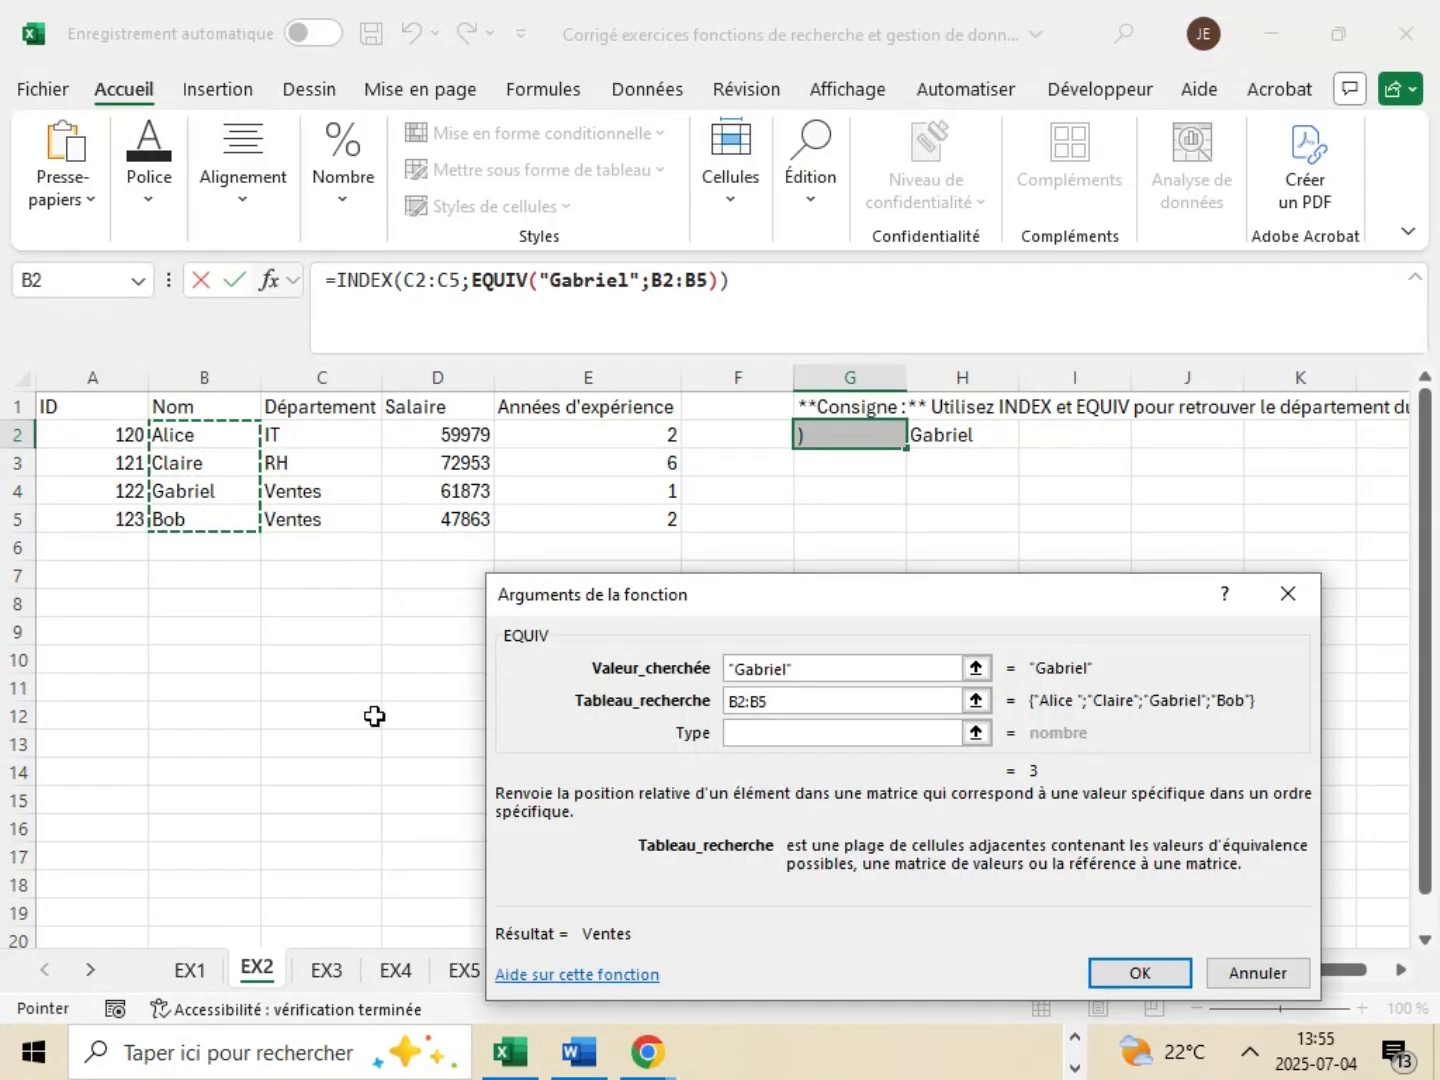
# - Set EQUIV's Type to 0, validate the INDEX formula in G2, and reselect the cell to check it
pyautogui.click(780, 732)
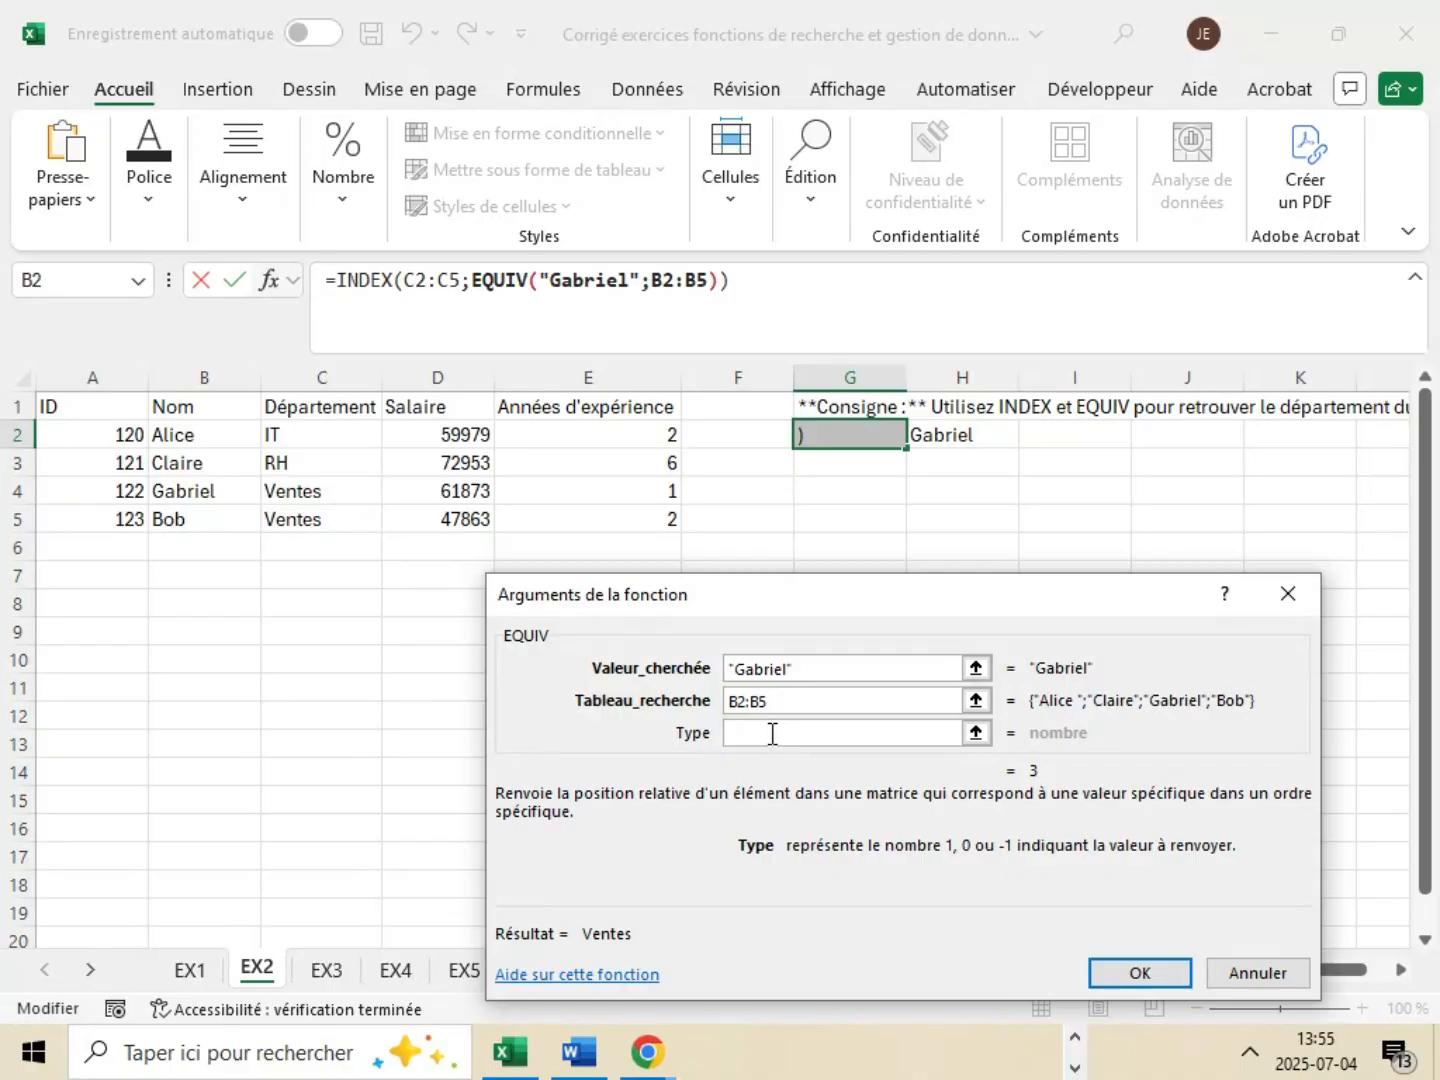
pyautogui.write('0')
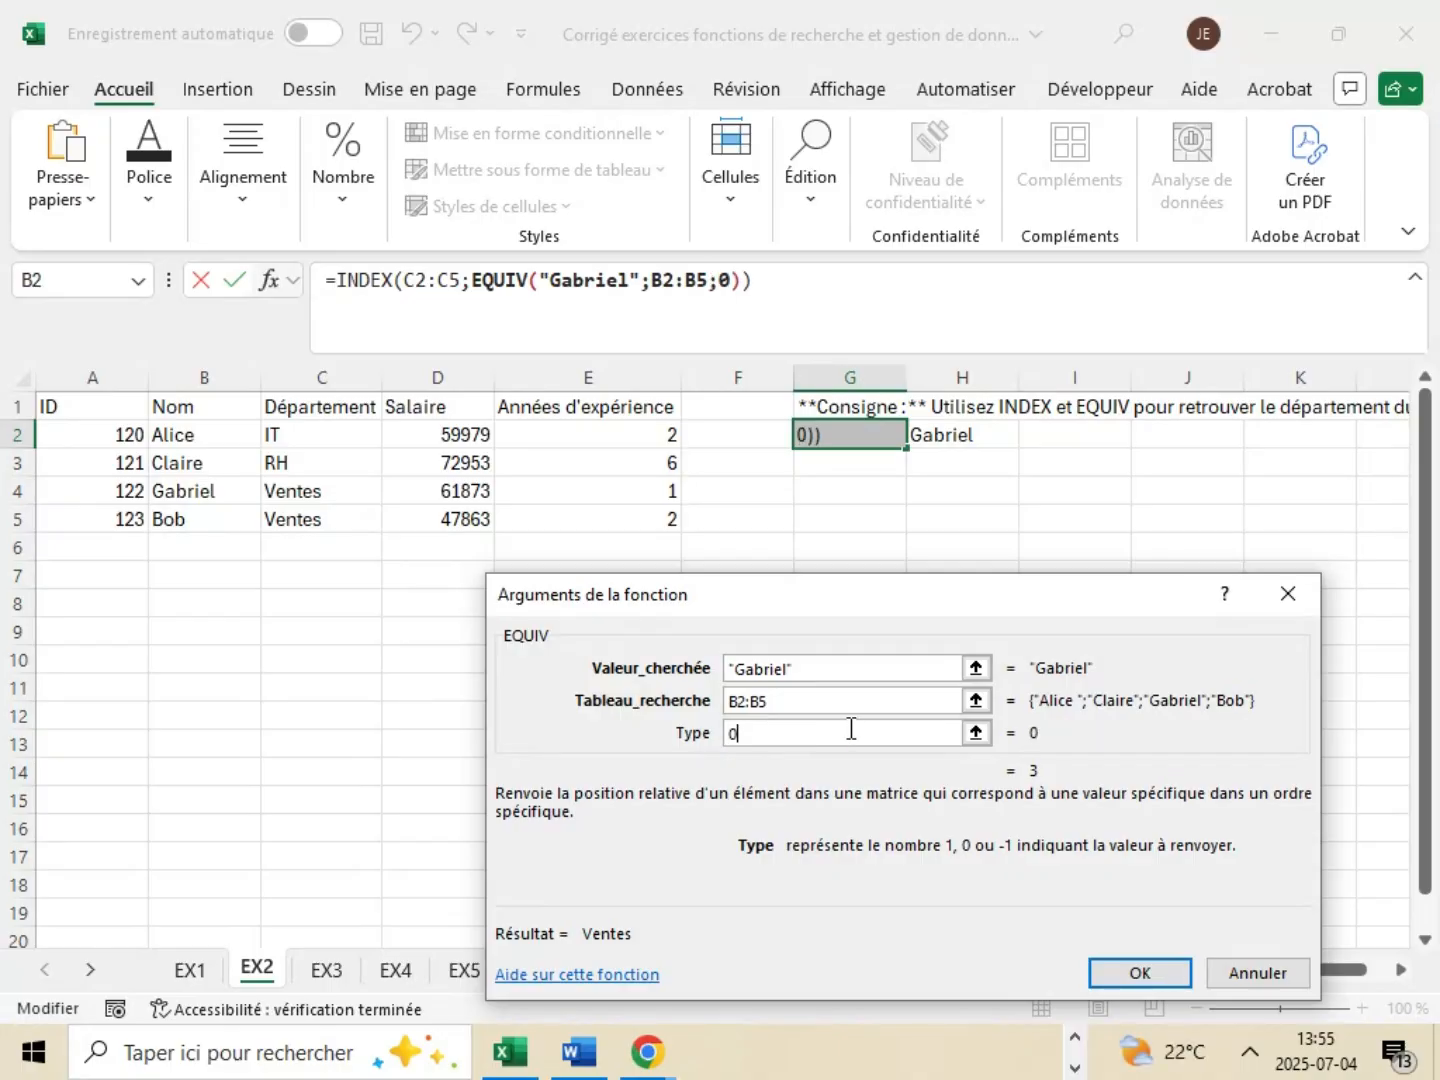
pyautogui.click(1140, 973)
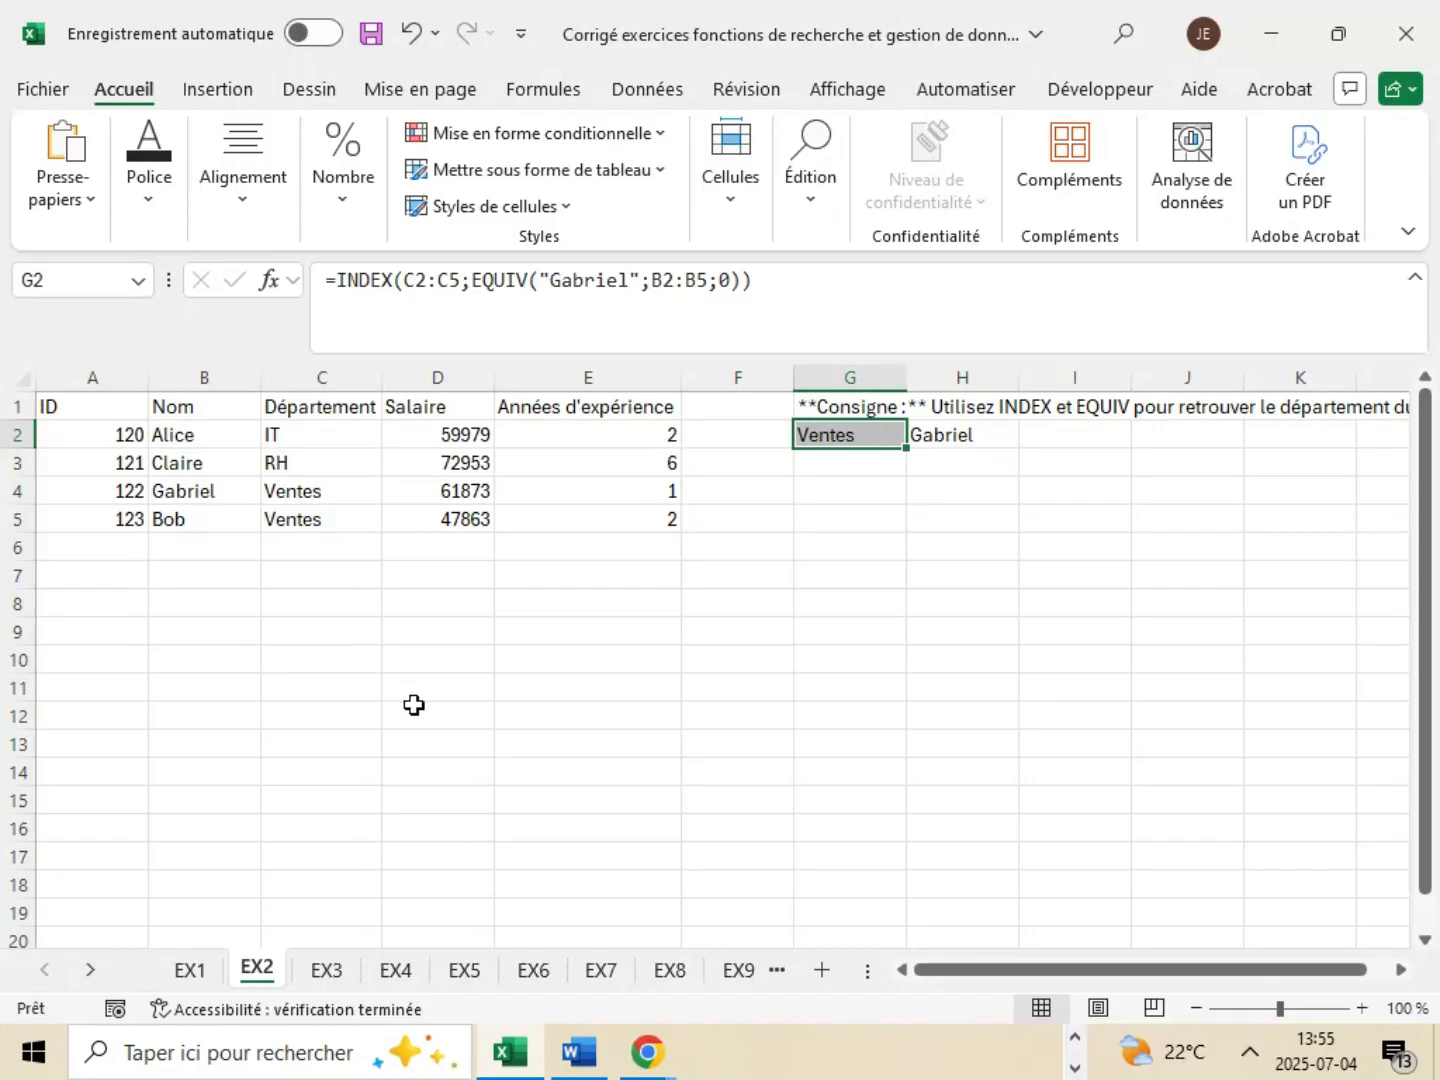
pyautogui.click(913, 548)
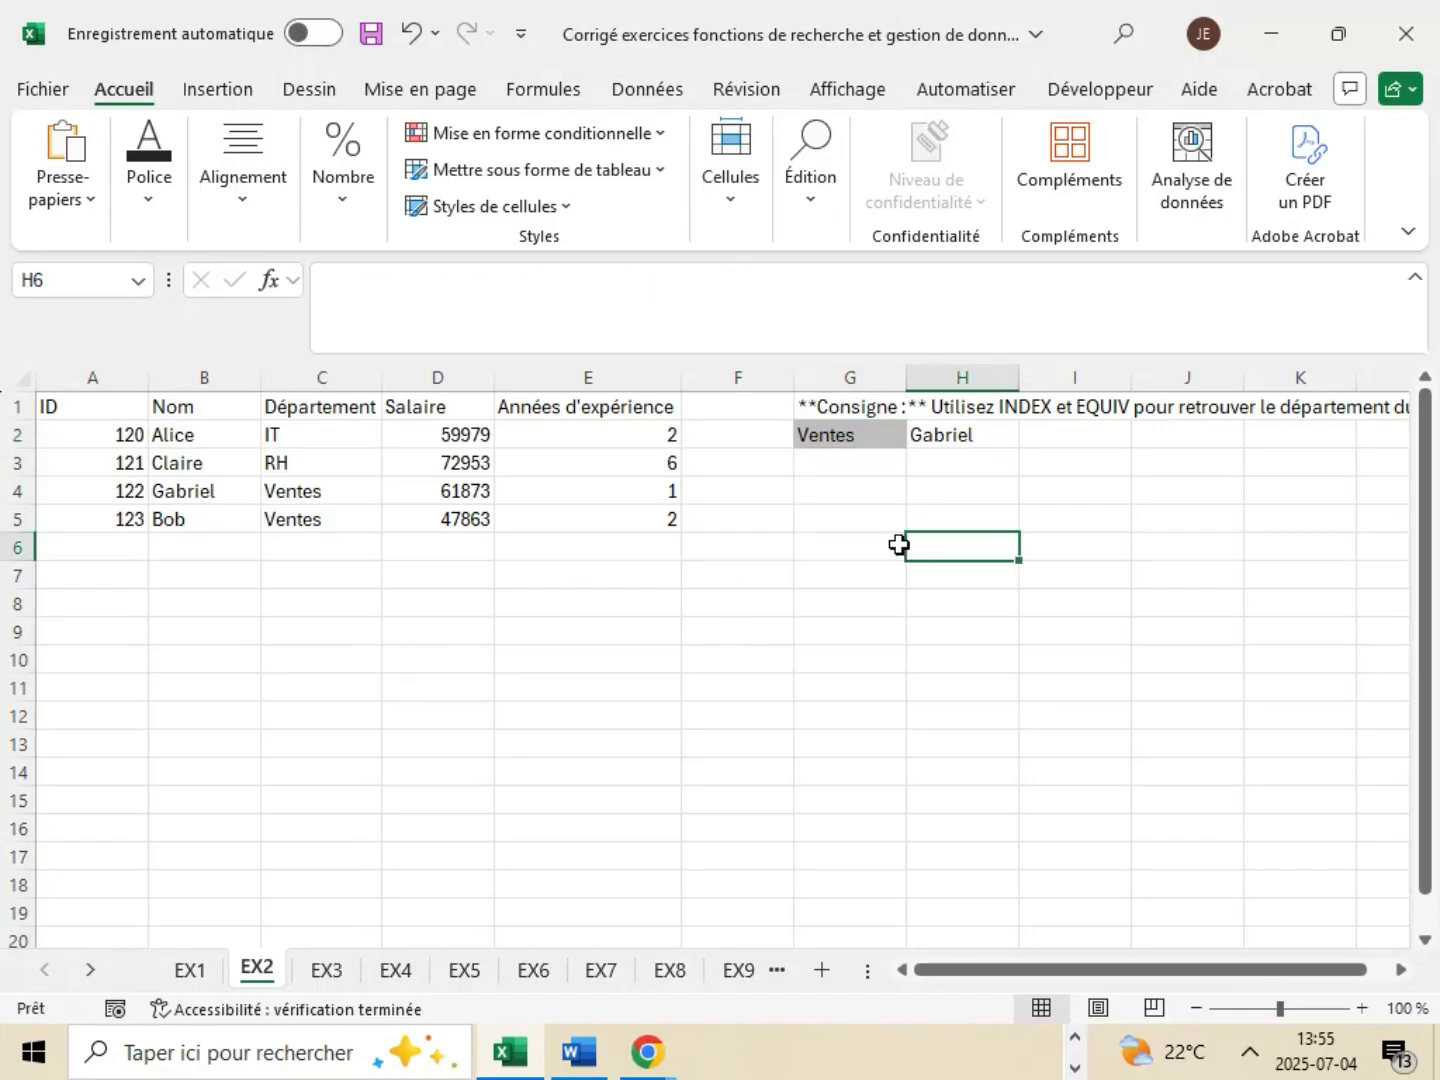
pyautogui.click(877, 446)
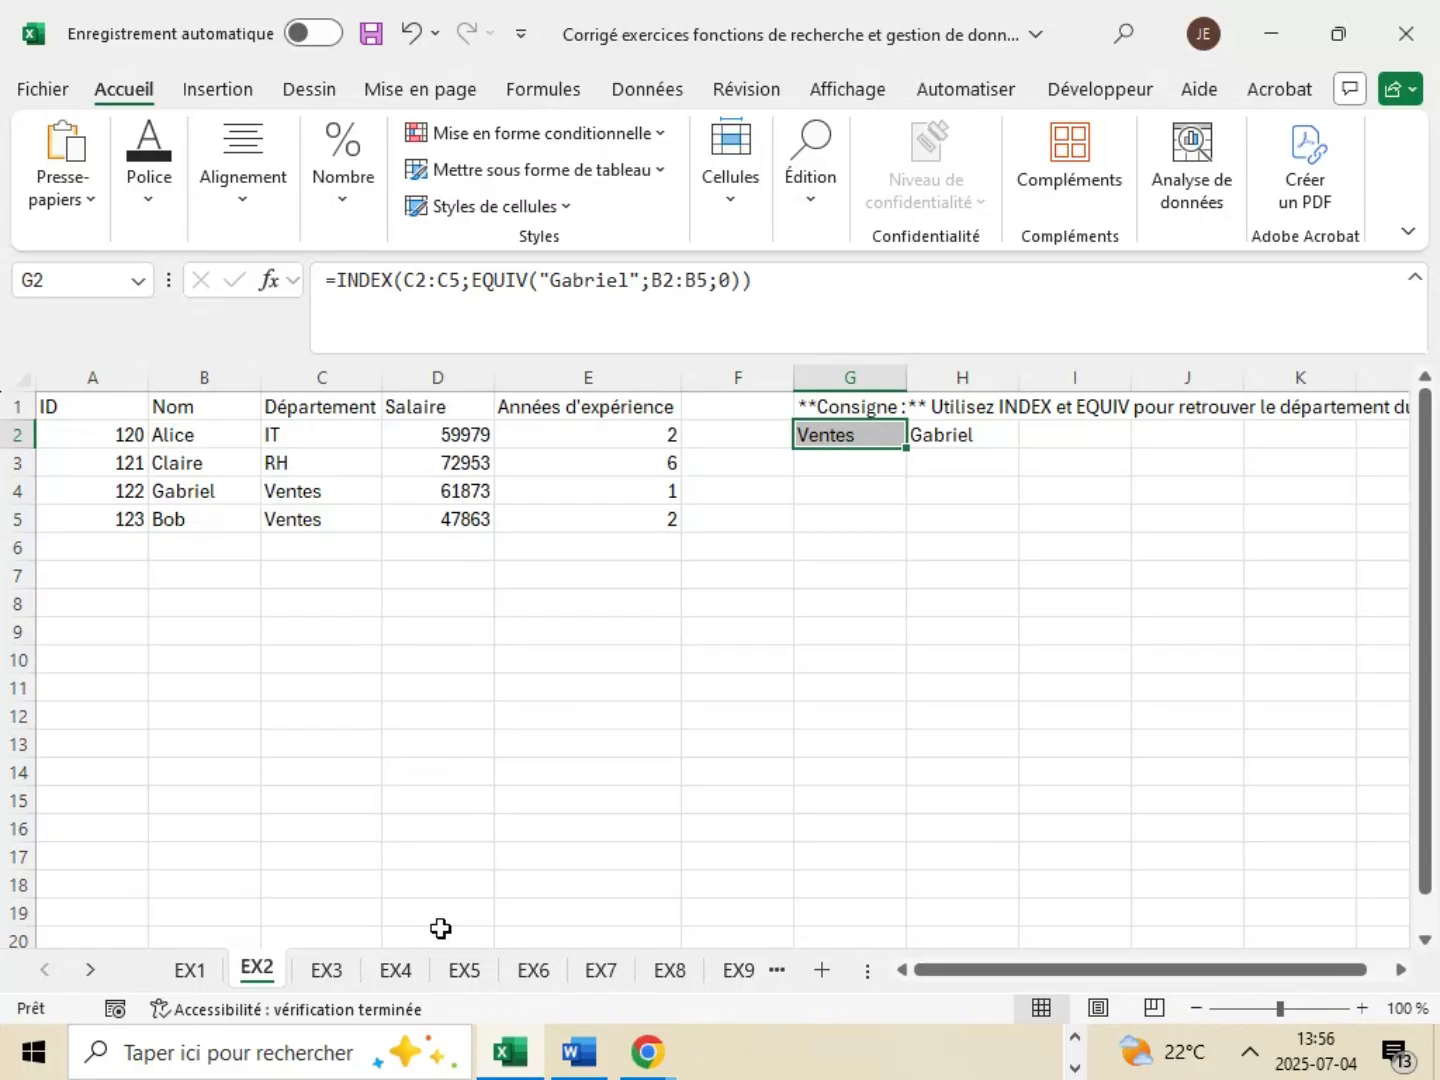
# - Open sheet EX3 and review the instruction and Corrigé for Exercice 3 in the Word document
pyautogui.click(328, 970)
pyautogui.click(516, 736)
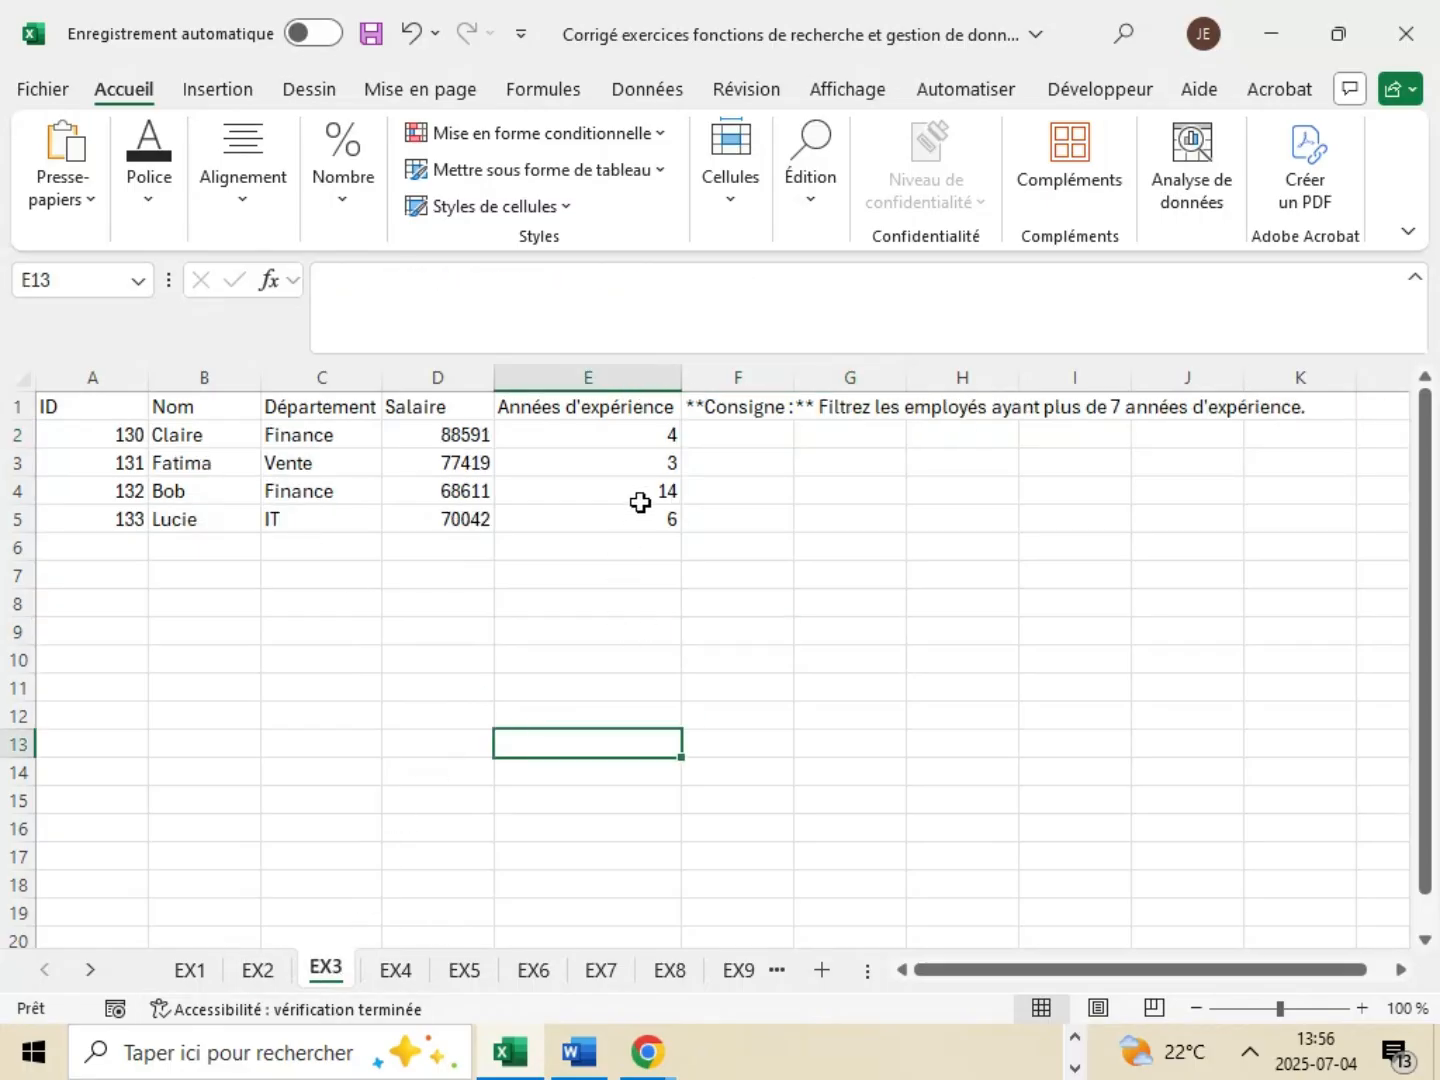
pyautogui.click(586, 1066)
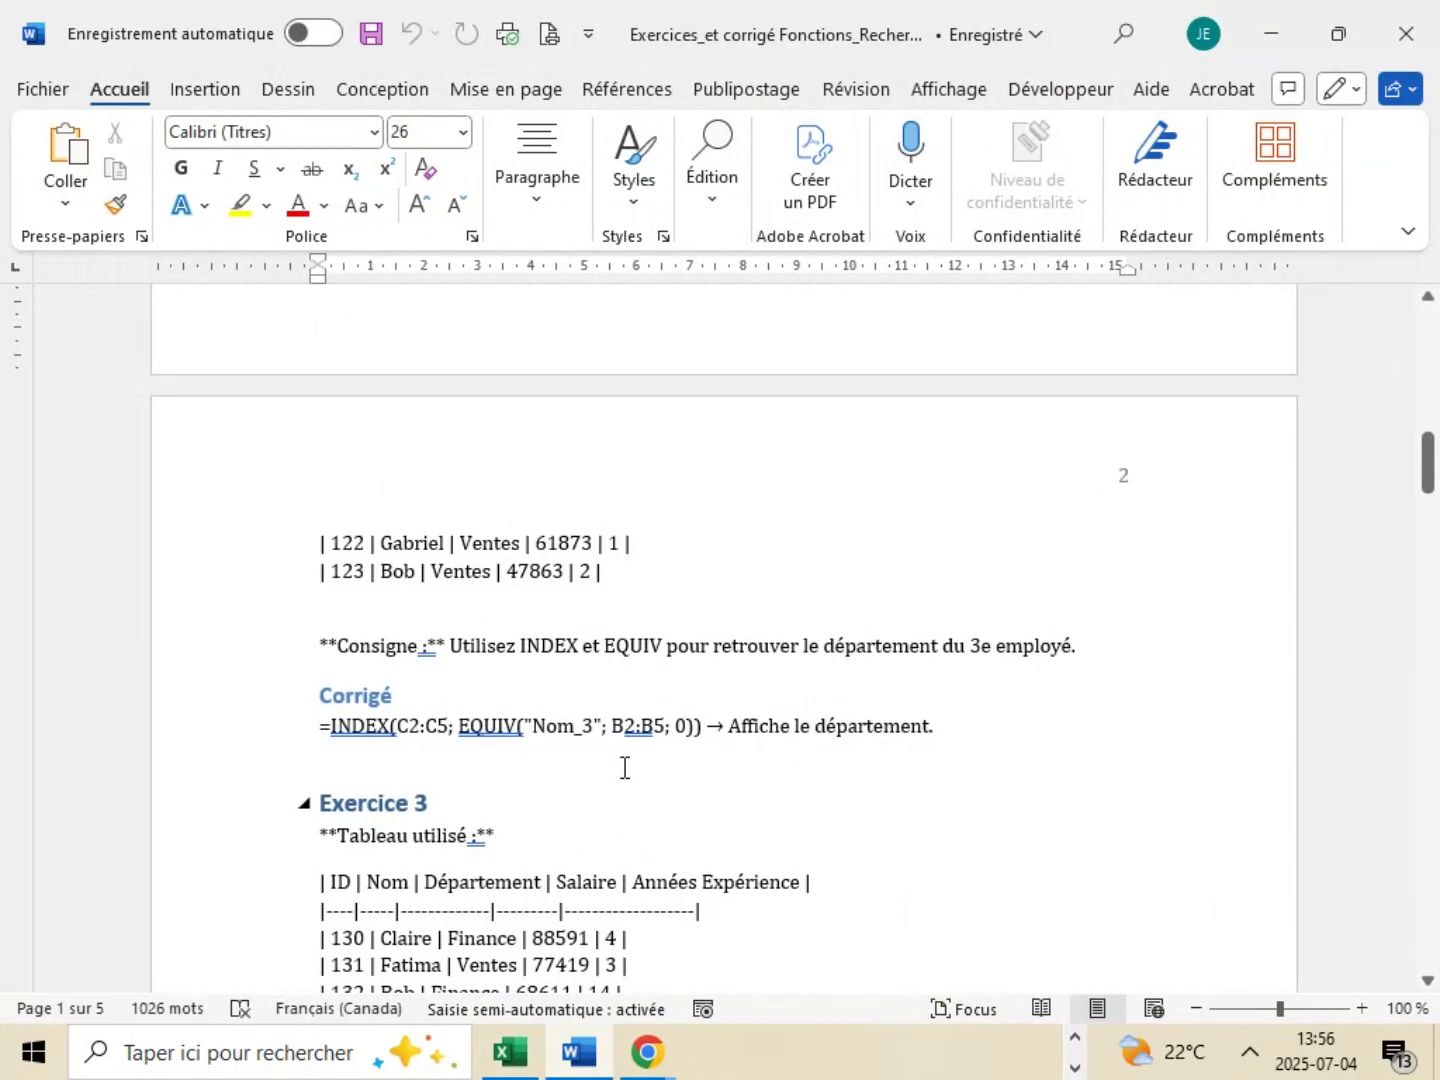
pyautogui.scroll(-4, 623, 764)
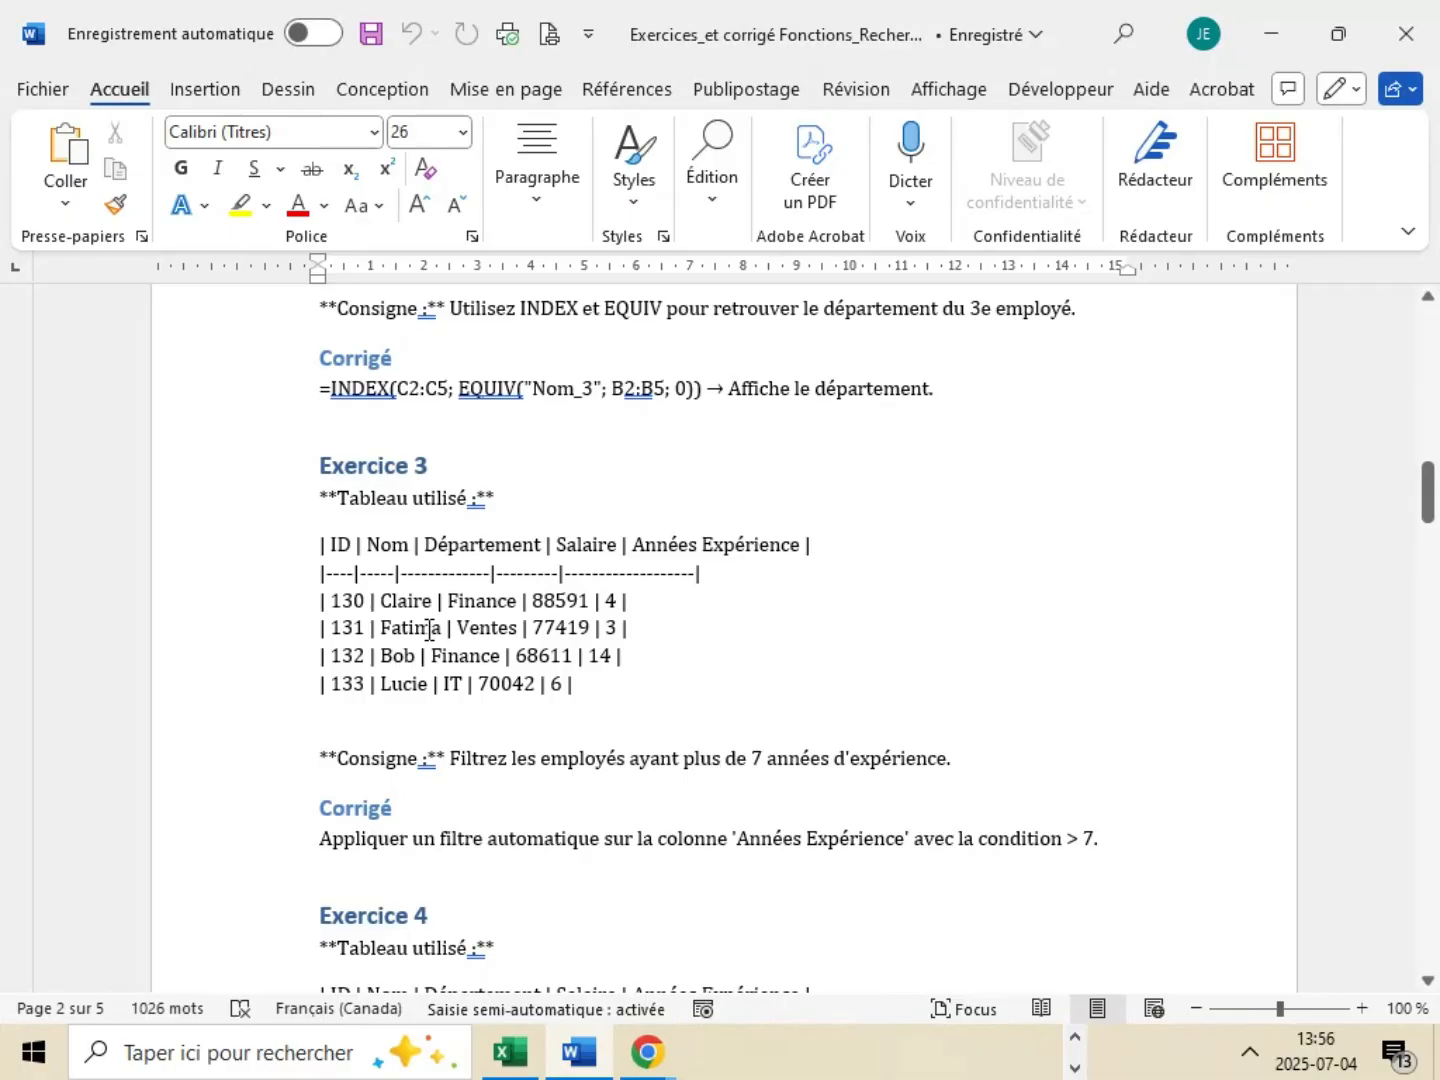
# - Return from the Word document to Excel and turn on automatic filters for the employee table on sheet EX3
pyautogui.scroll(-1, 428, 629)
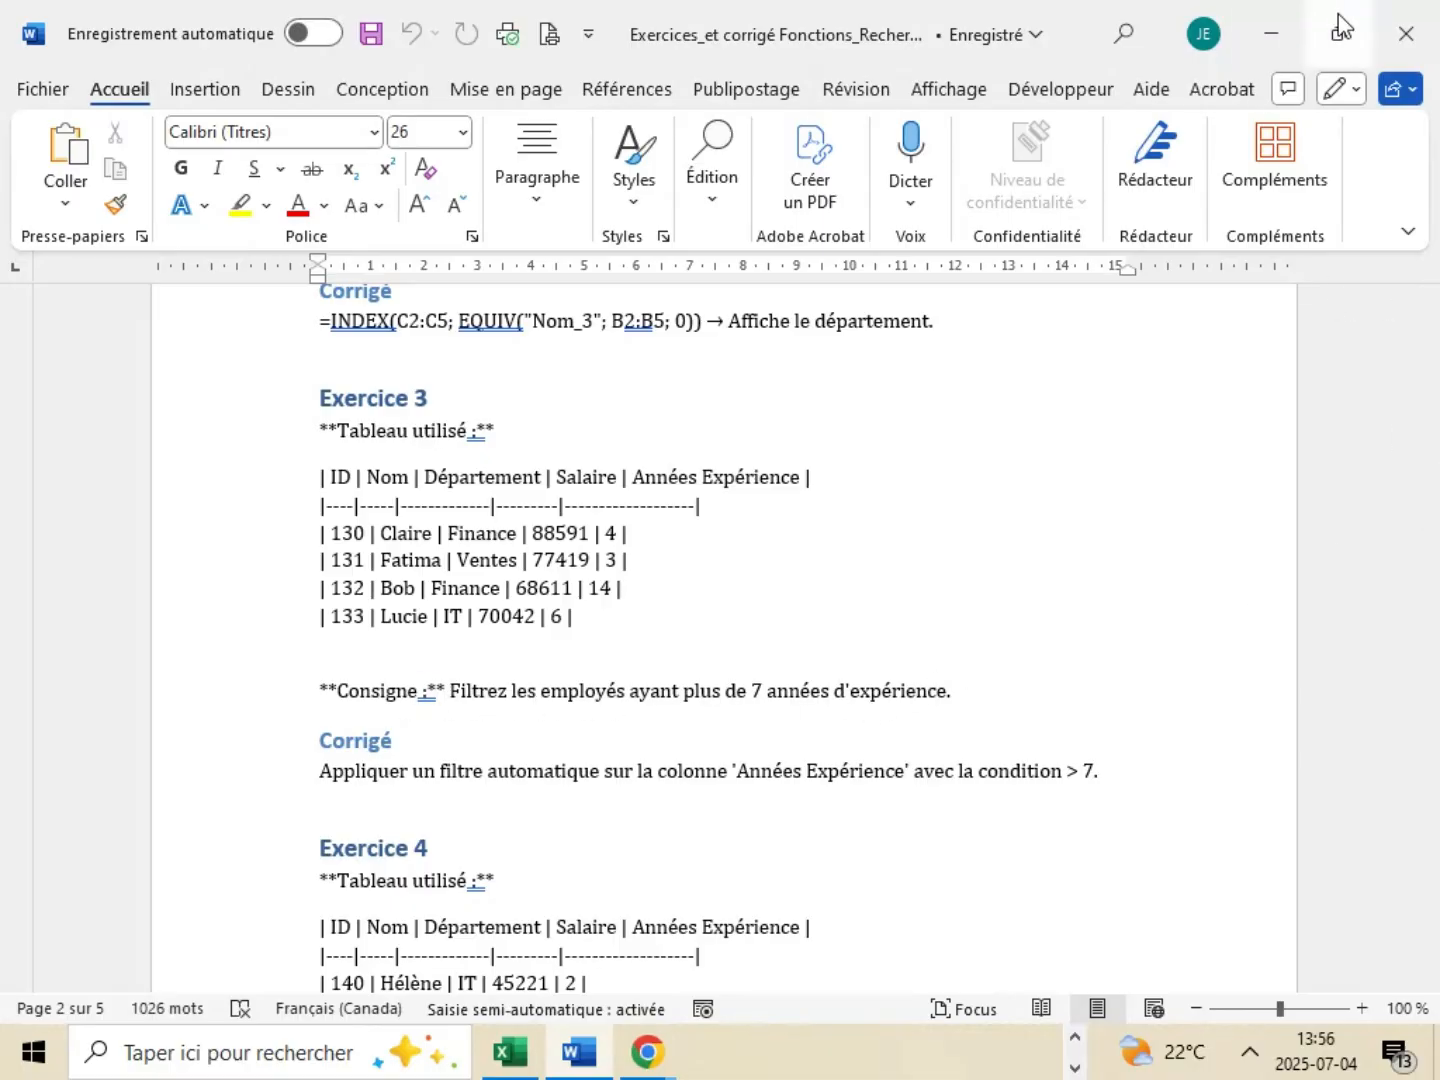
pyautogui.click(1282, 34)
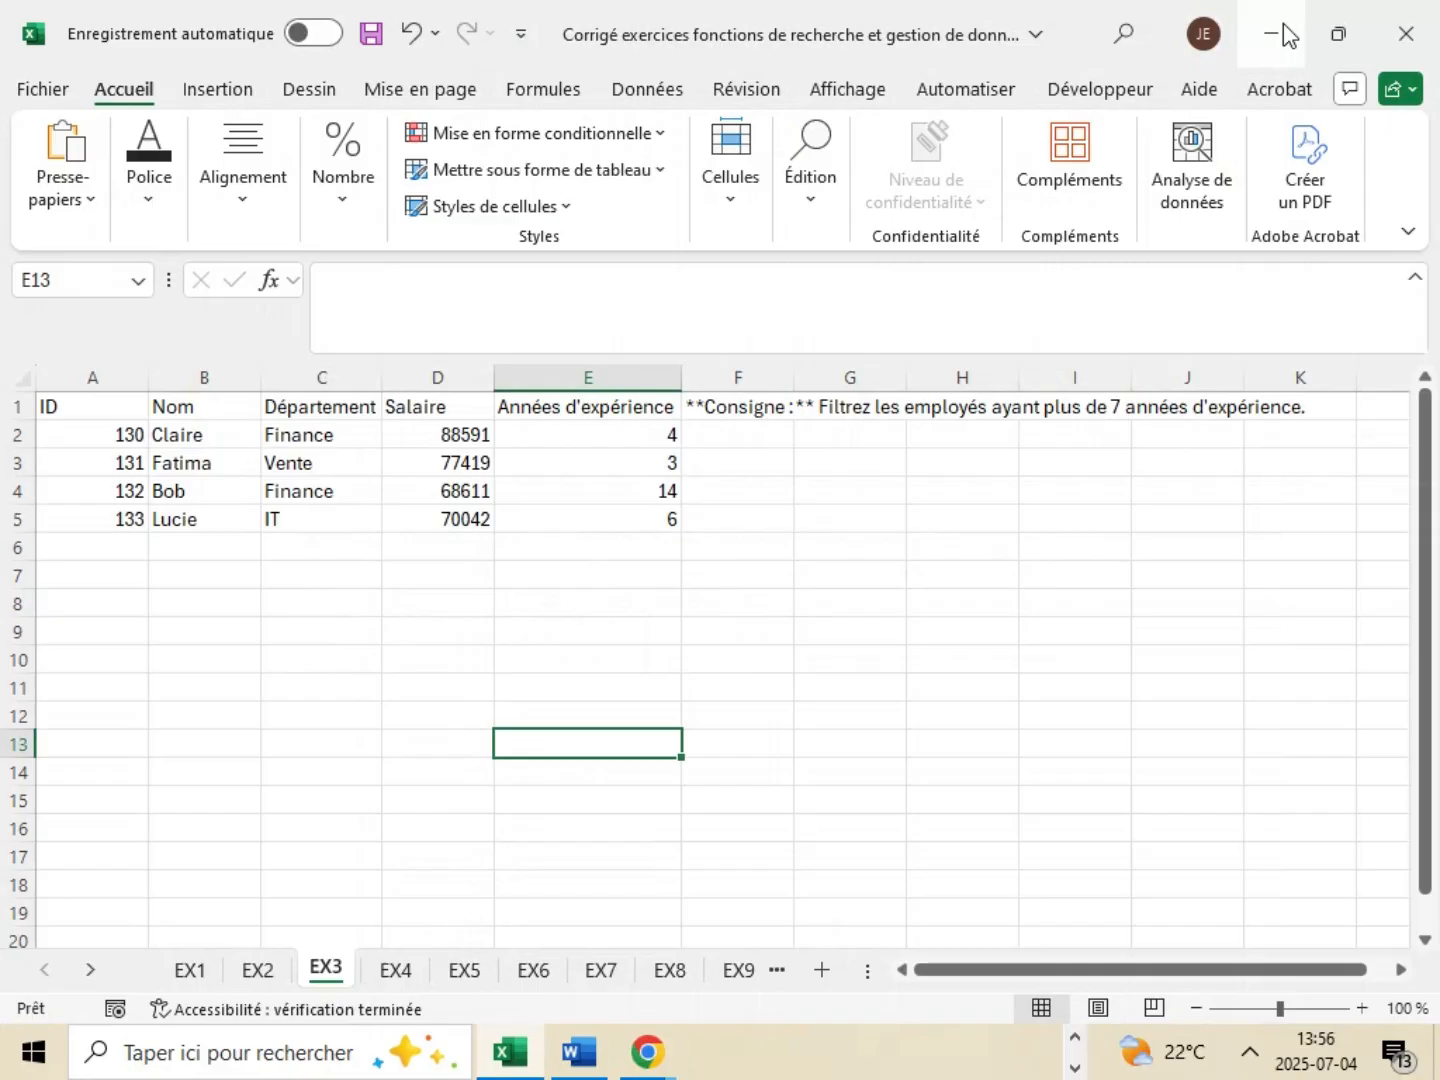
pyautogui.click(867, 638)
pyautogui.click(618, 434)
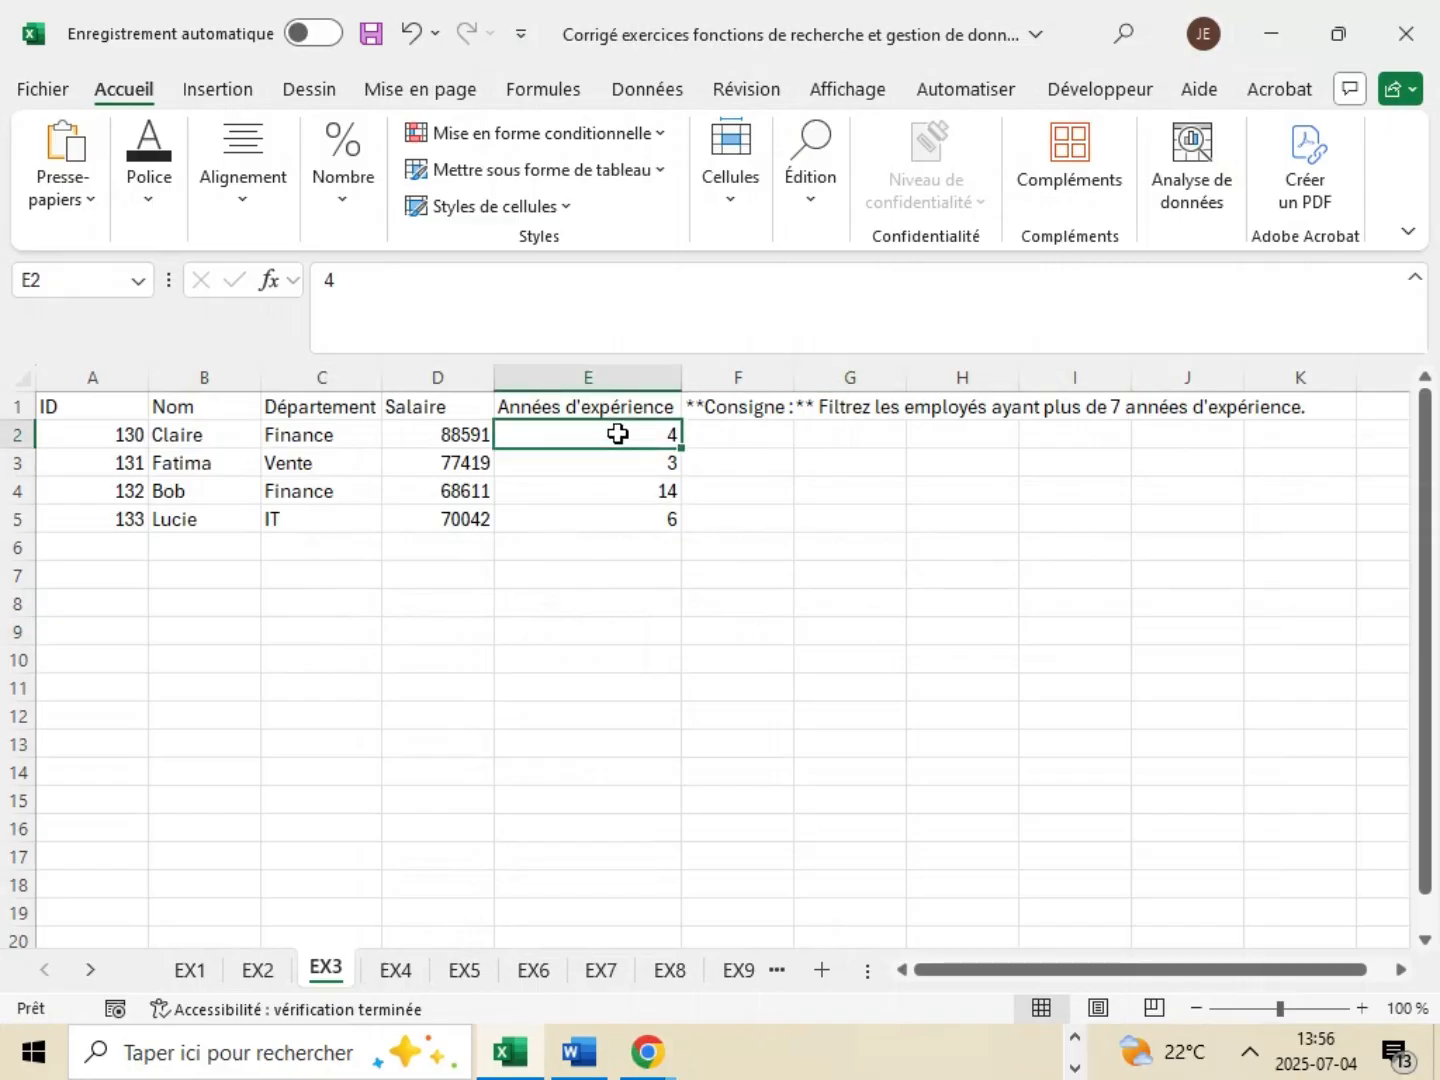
pyautogui.click(648, 90)
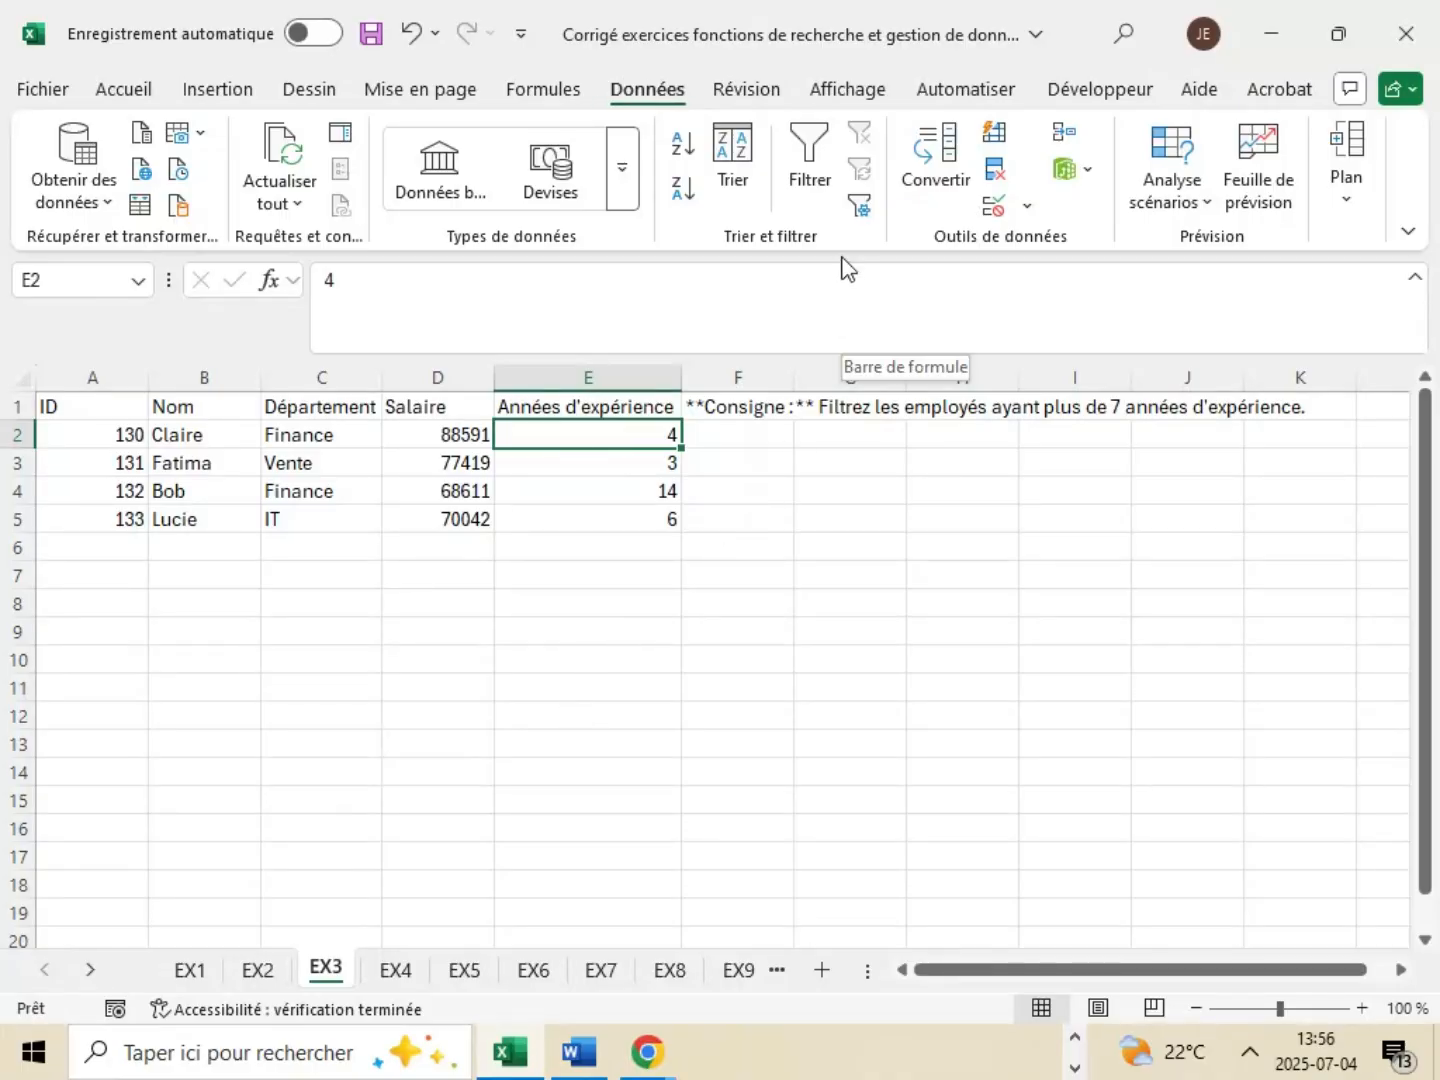
pyautogui.click(810, 200)
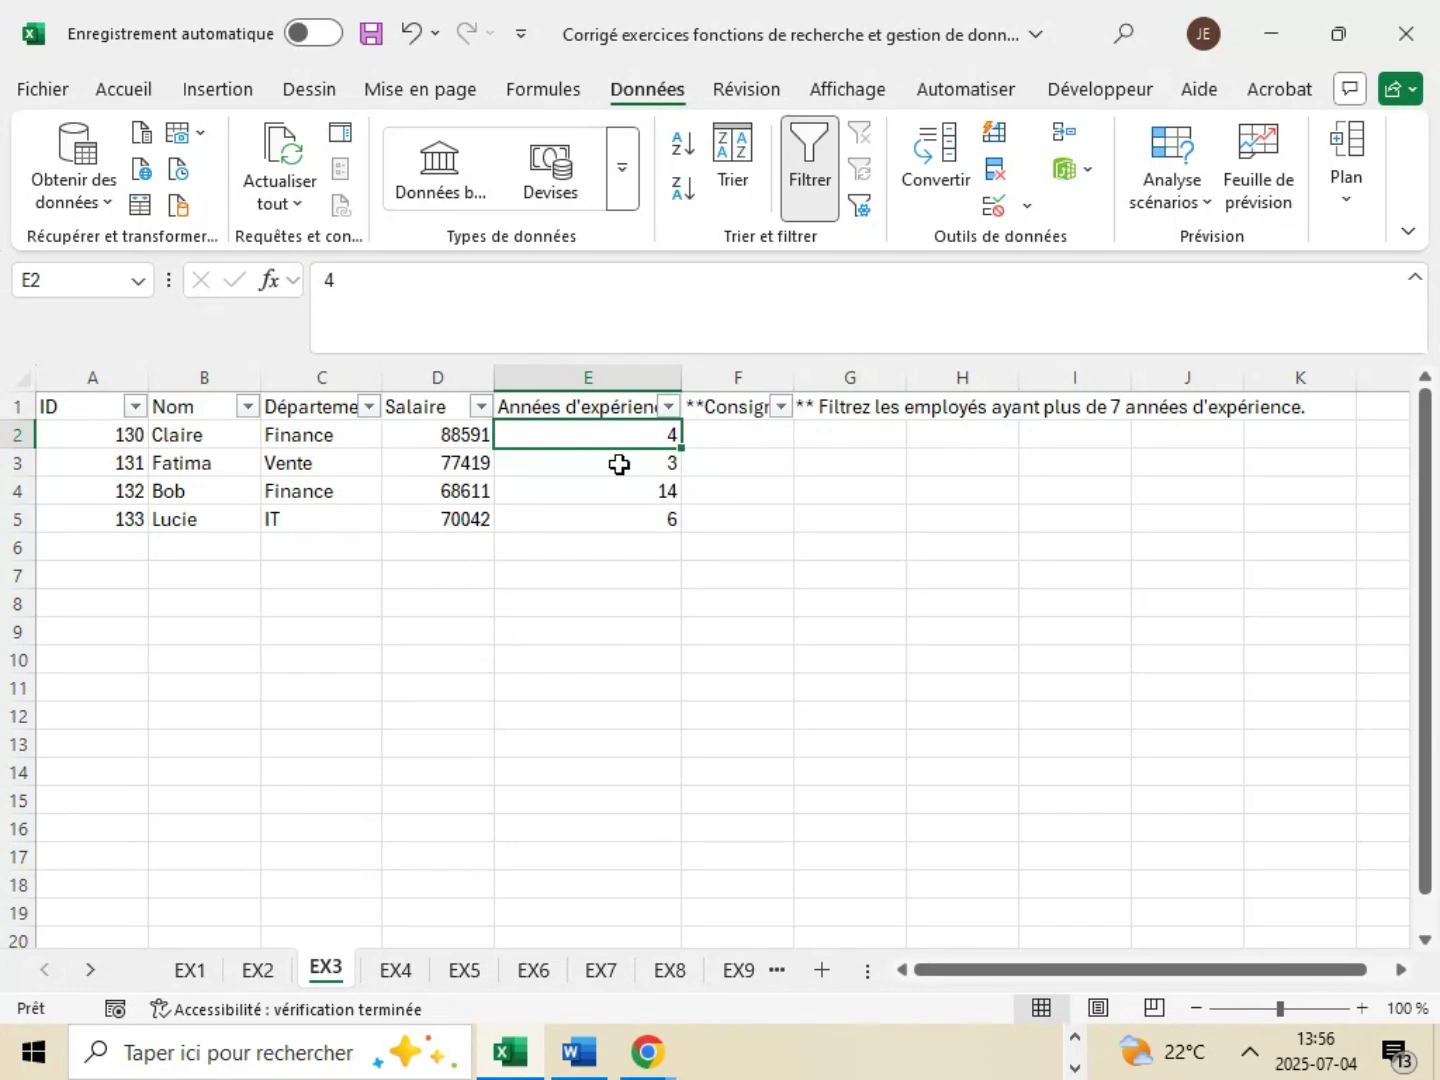
# - Apply a number filter to the Années d'expérience column to show only values greater than 7
pyautogui.click(668, 409)
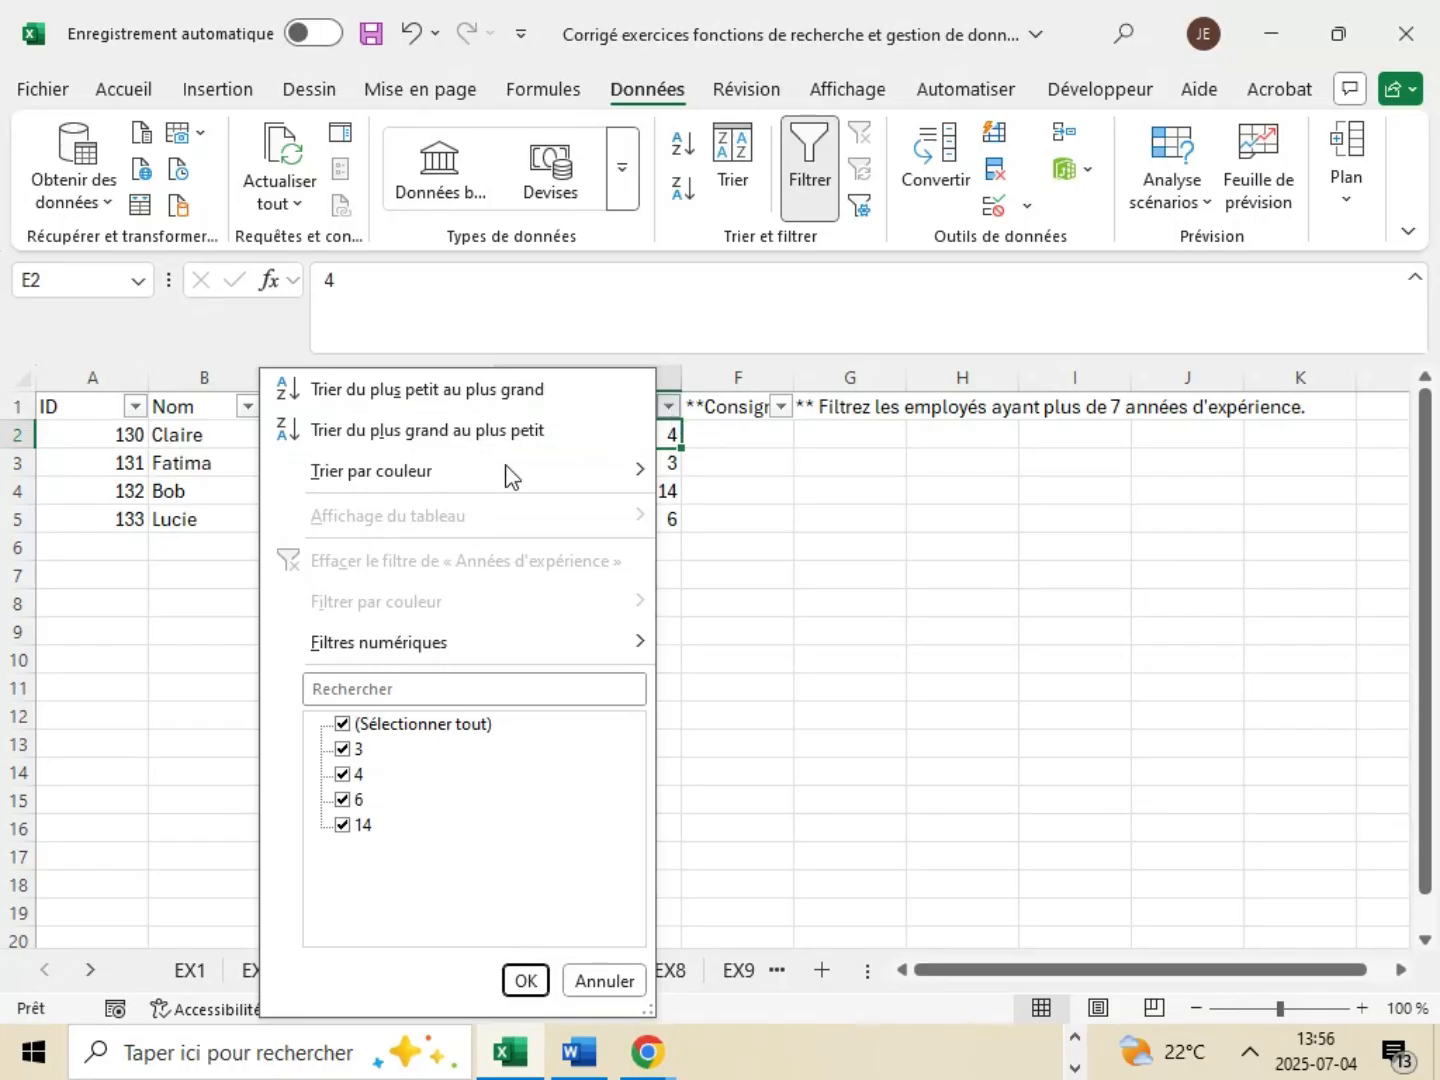
pyautogui.moveTo(338, 655)
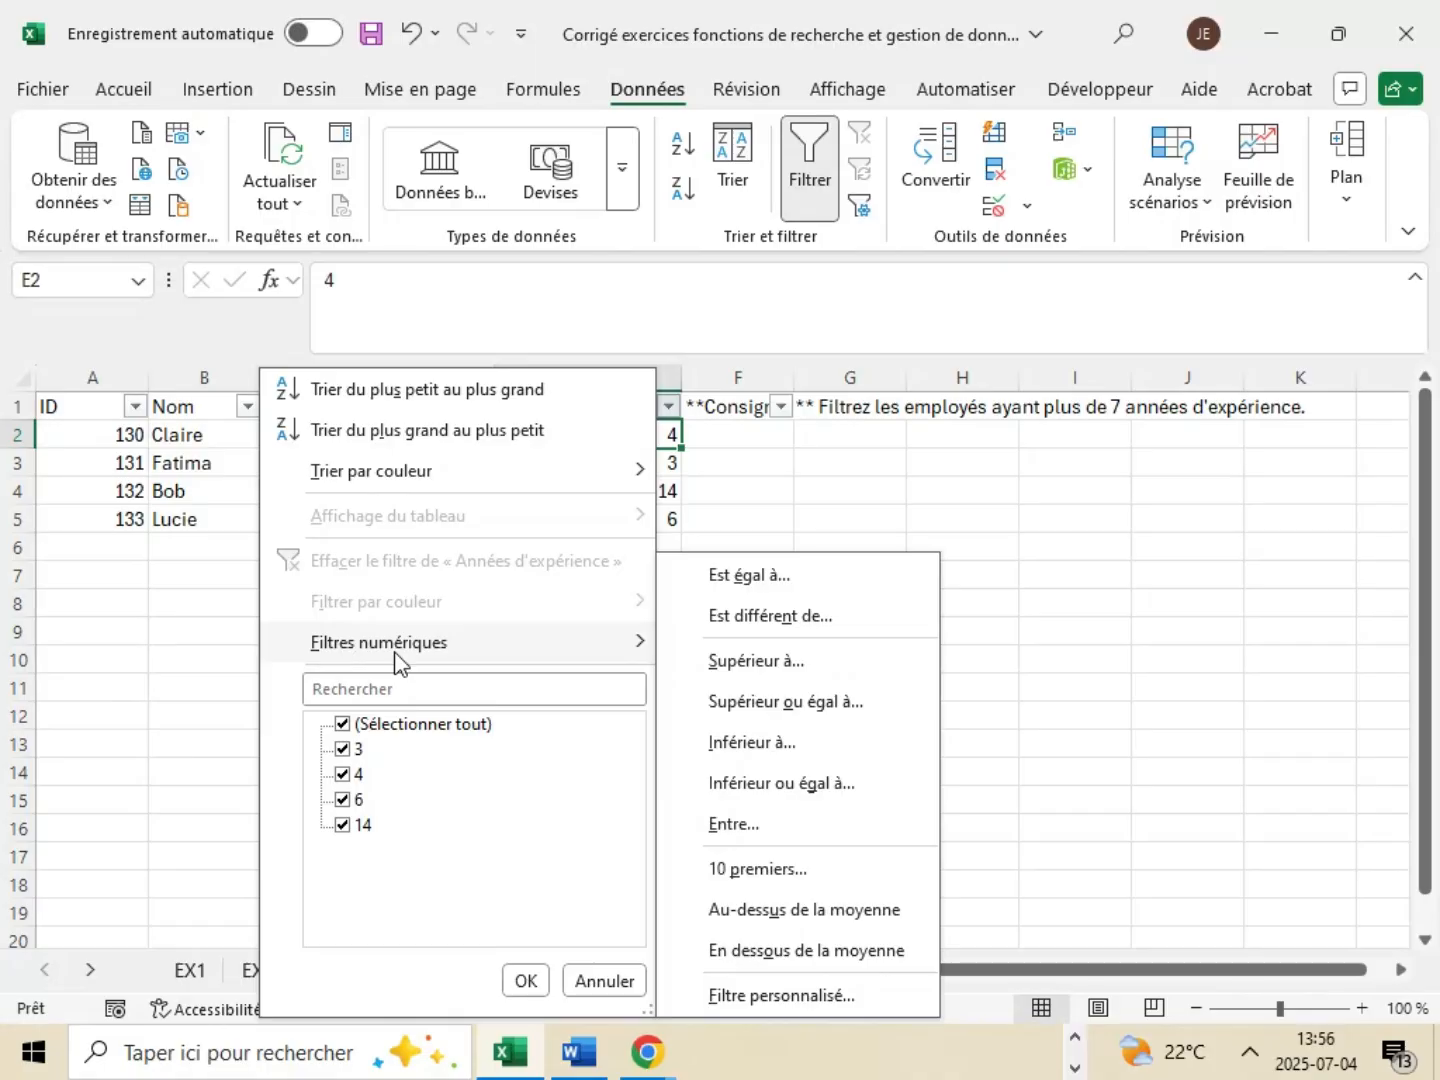
pyautogui.click(750, 666)
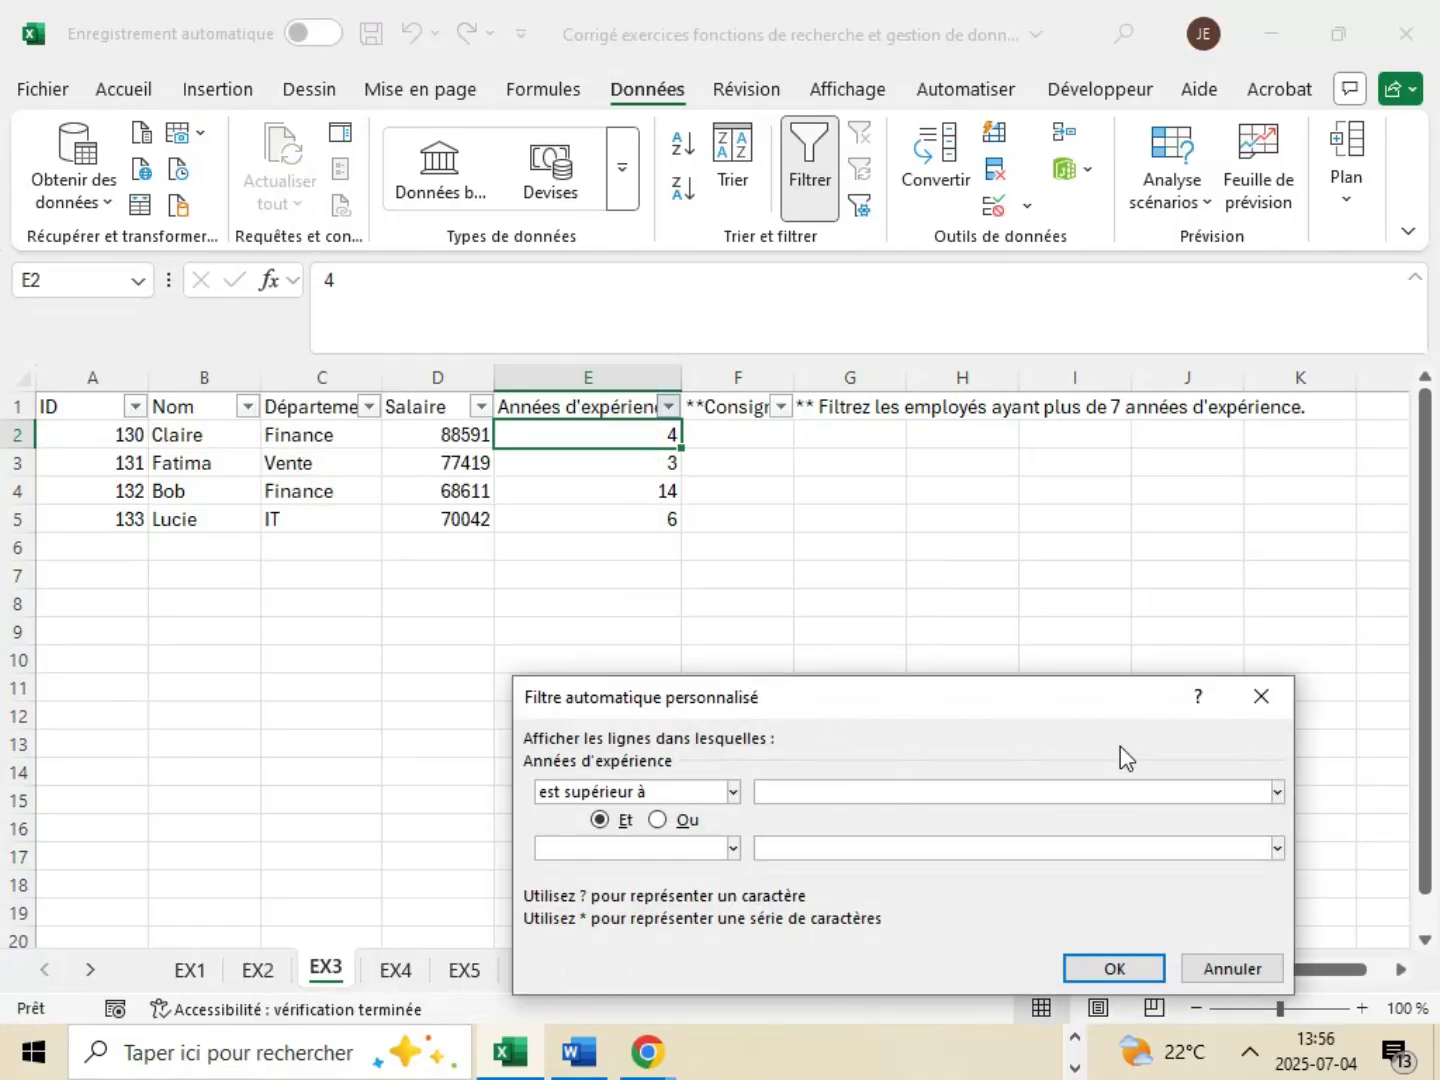
pyautogui.write('7')
pyautogui.click(1113, 968)
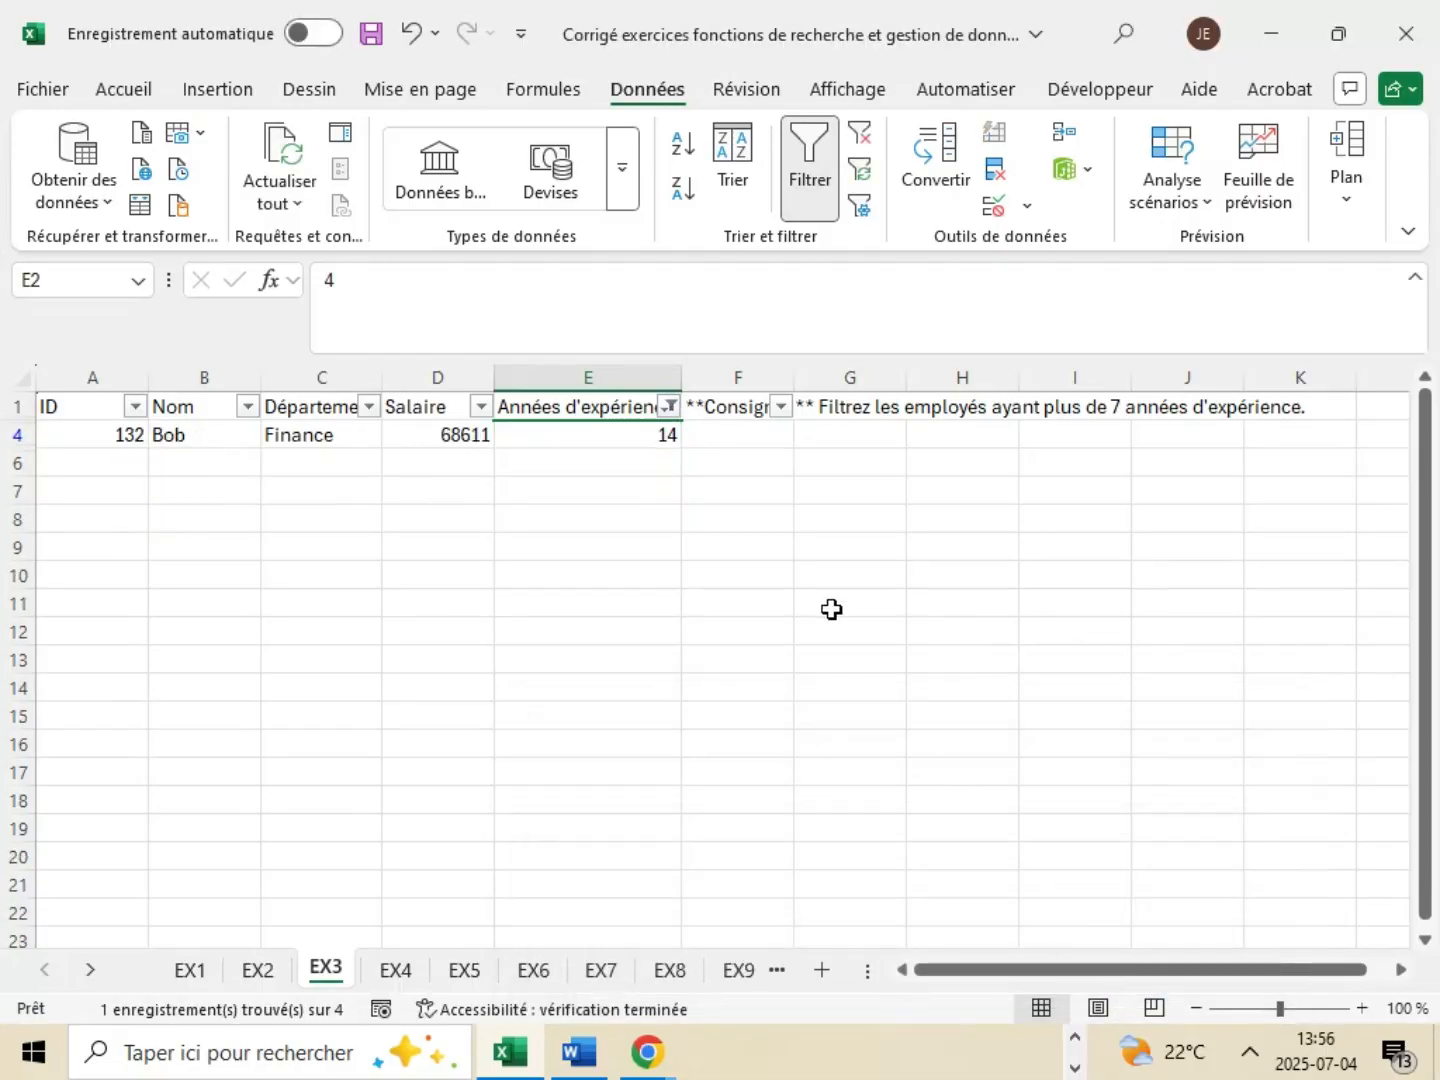
pyautogui.click(831, 608)
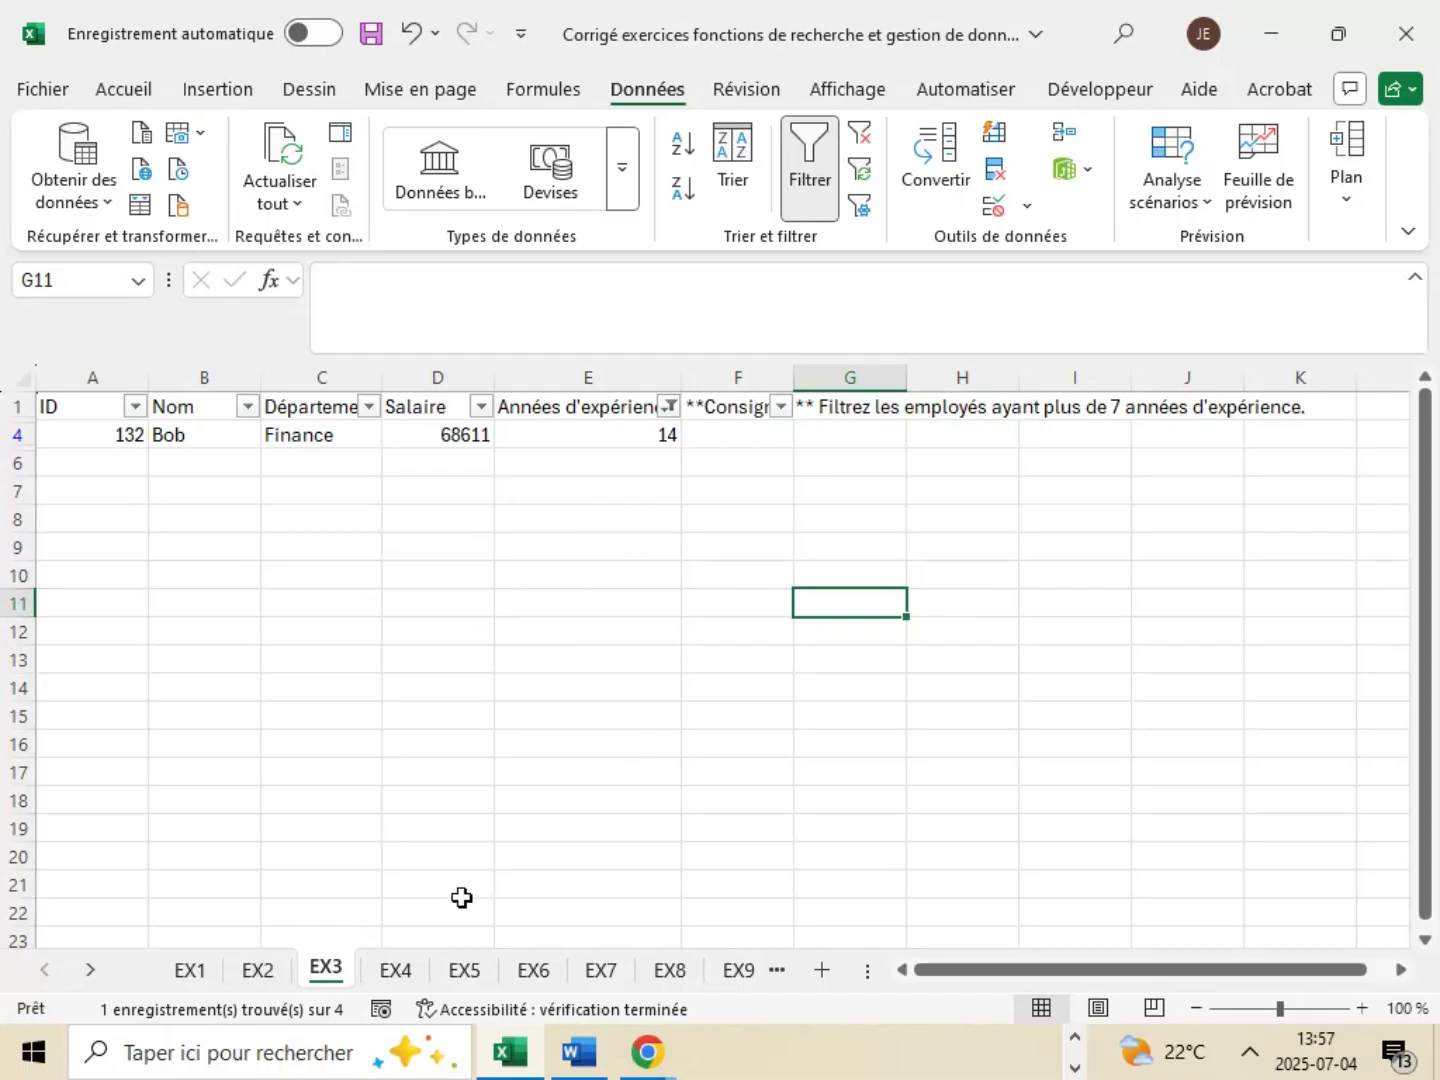
# - Open sheet EX4 and review the instruction and FILTRE formula in the Corrigé for Exercice 4 in the Word document
pyautogui.click(398, 972)
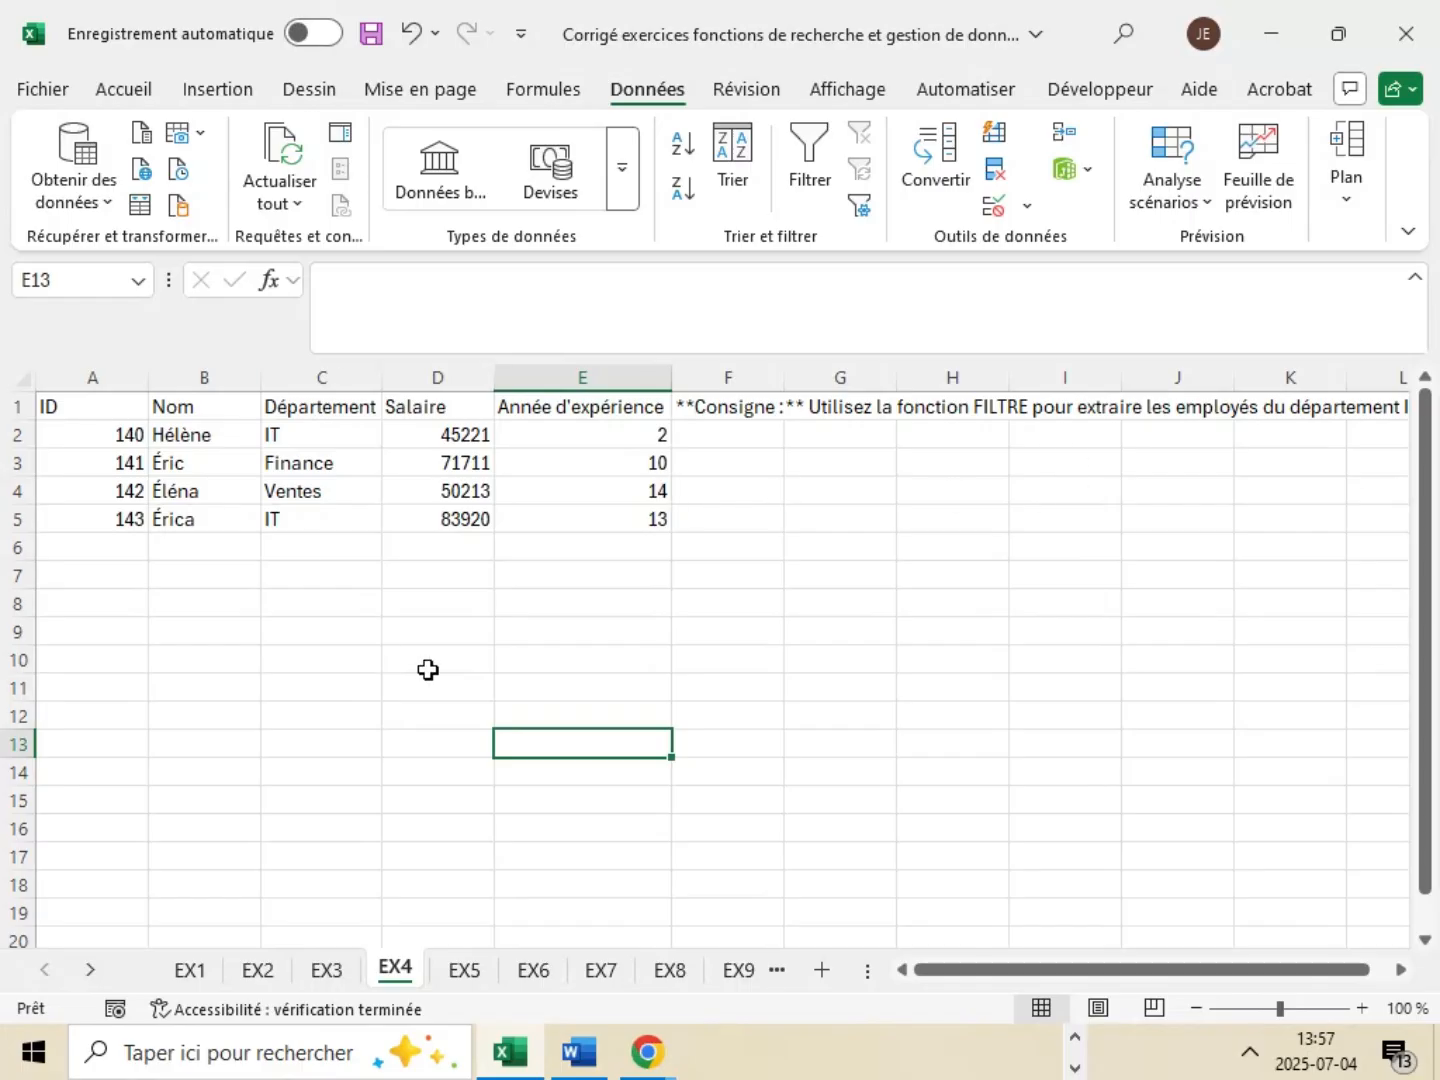
pyautogui.click(585, 1062)
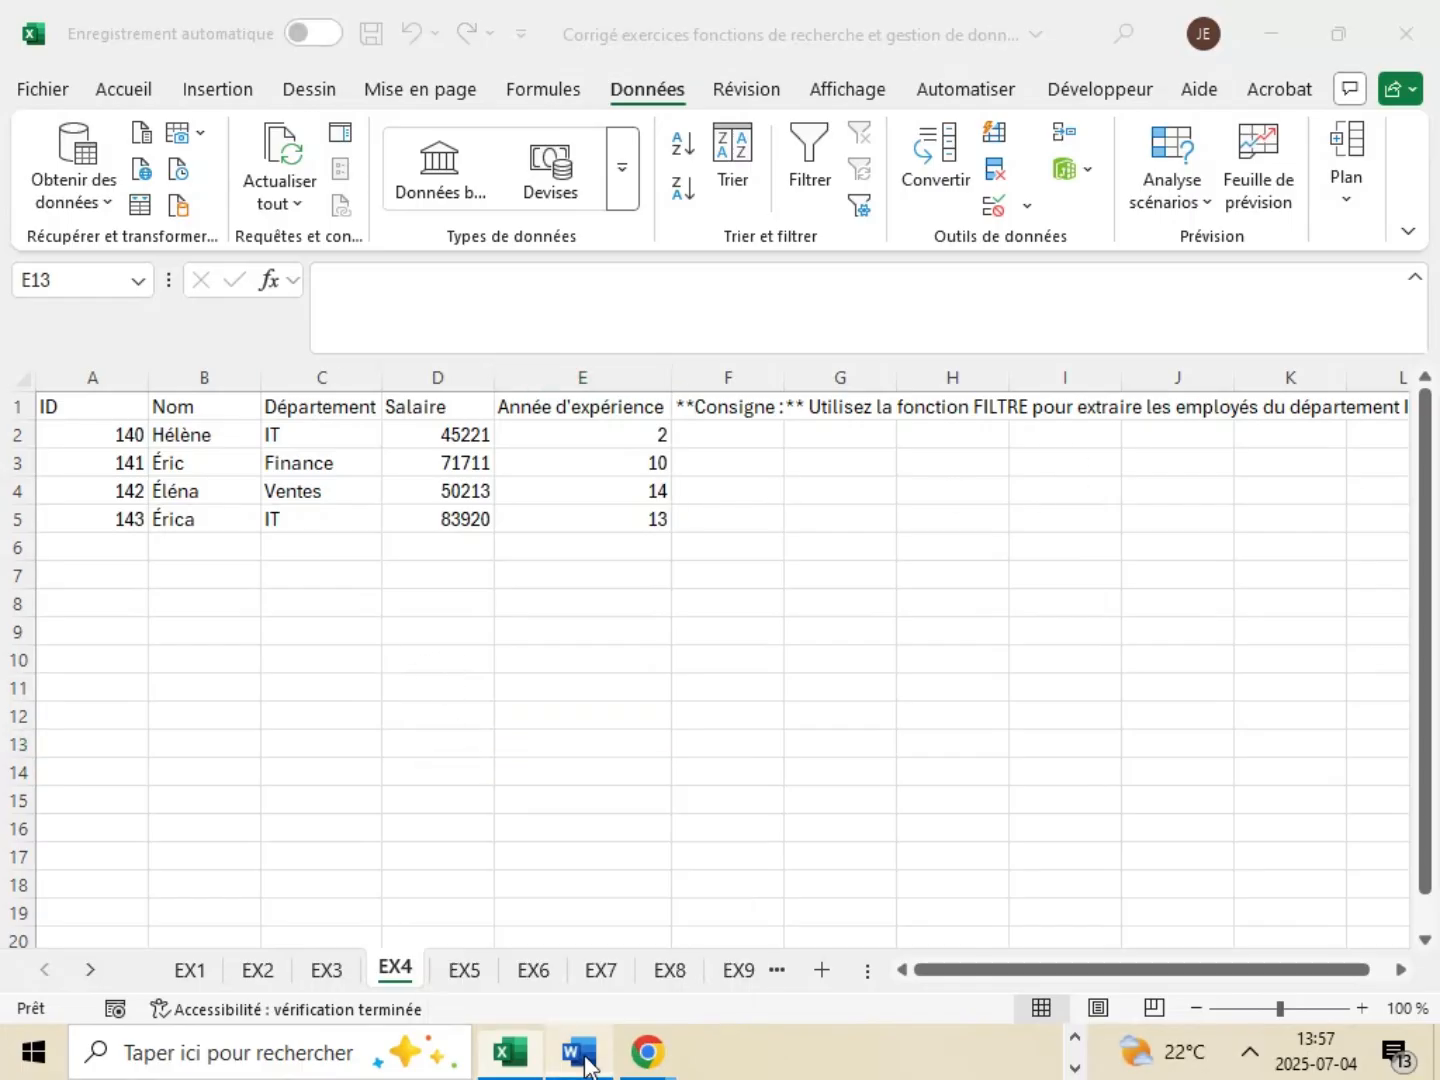
pyautogui.scroll(-5, 651, 792)
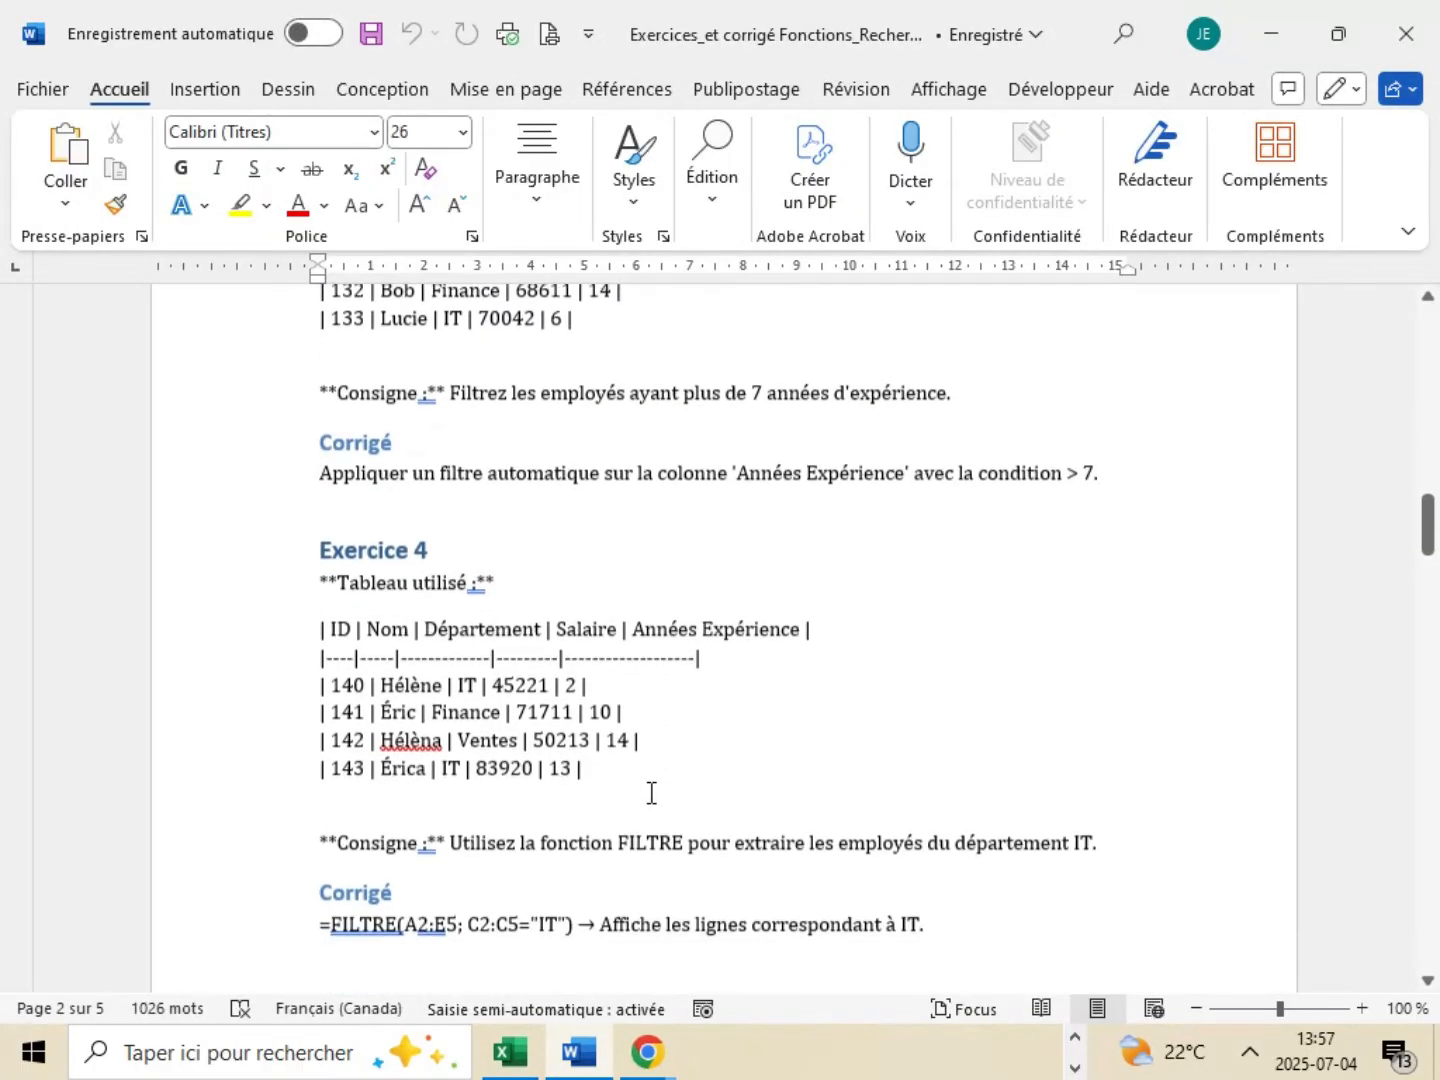
pyautogui.scroll(-3, 651, 792)
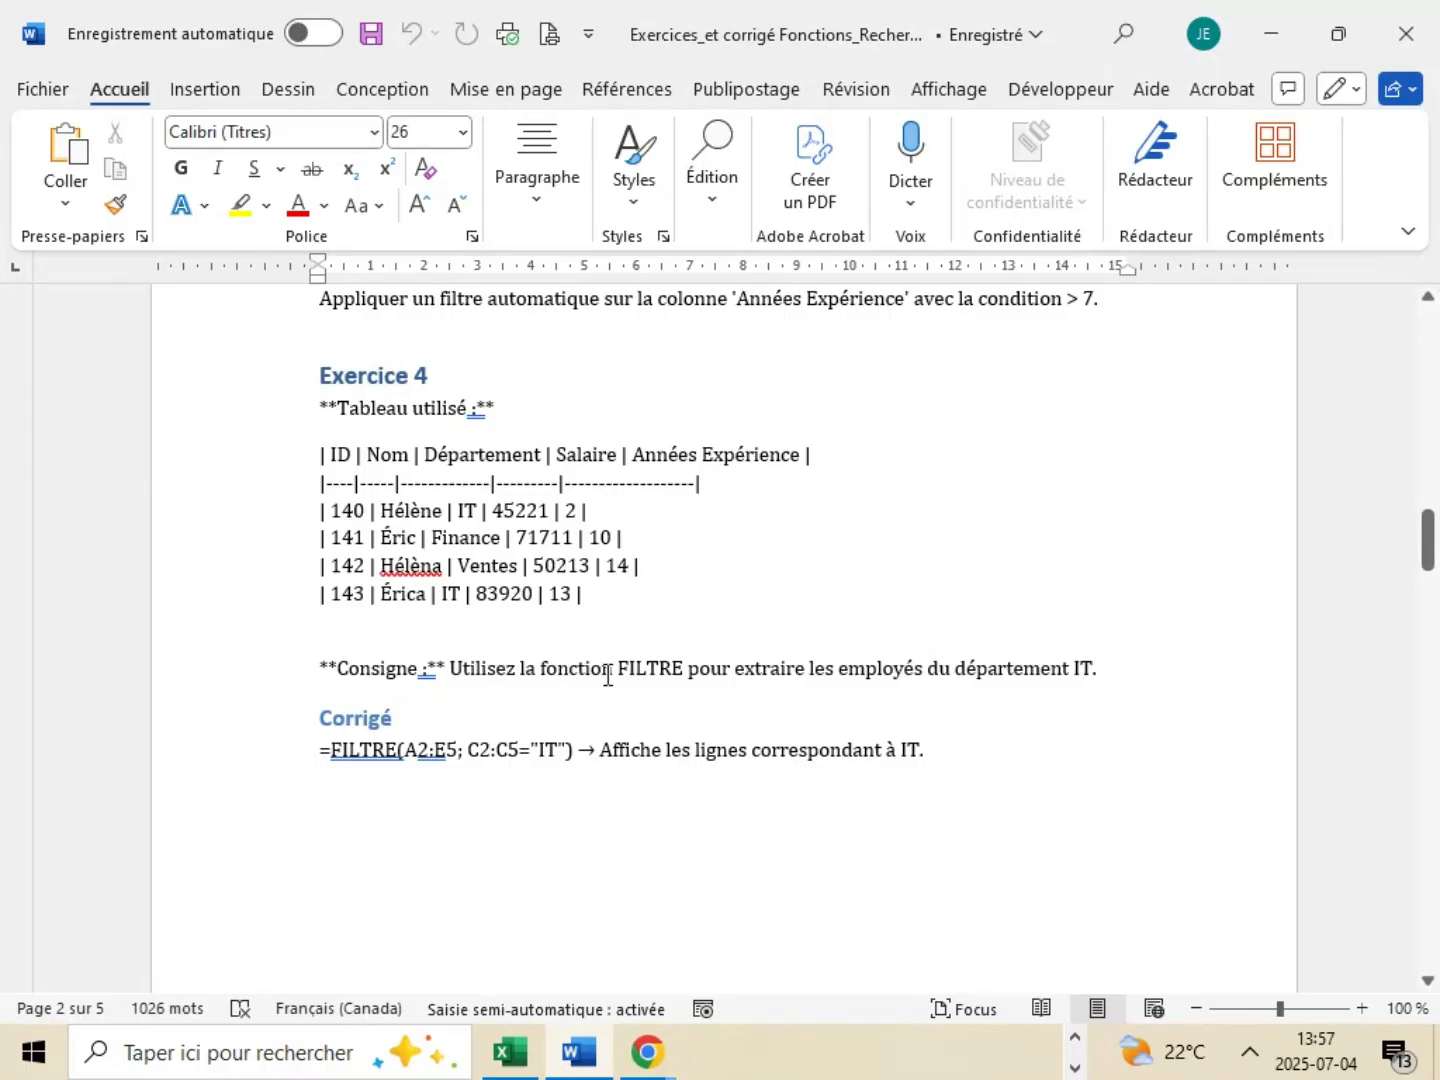
pyautogui.doubleClick(363, 748)
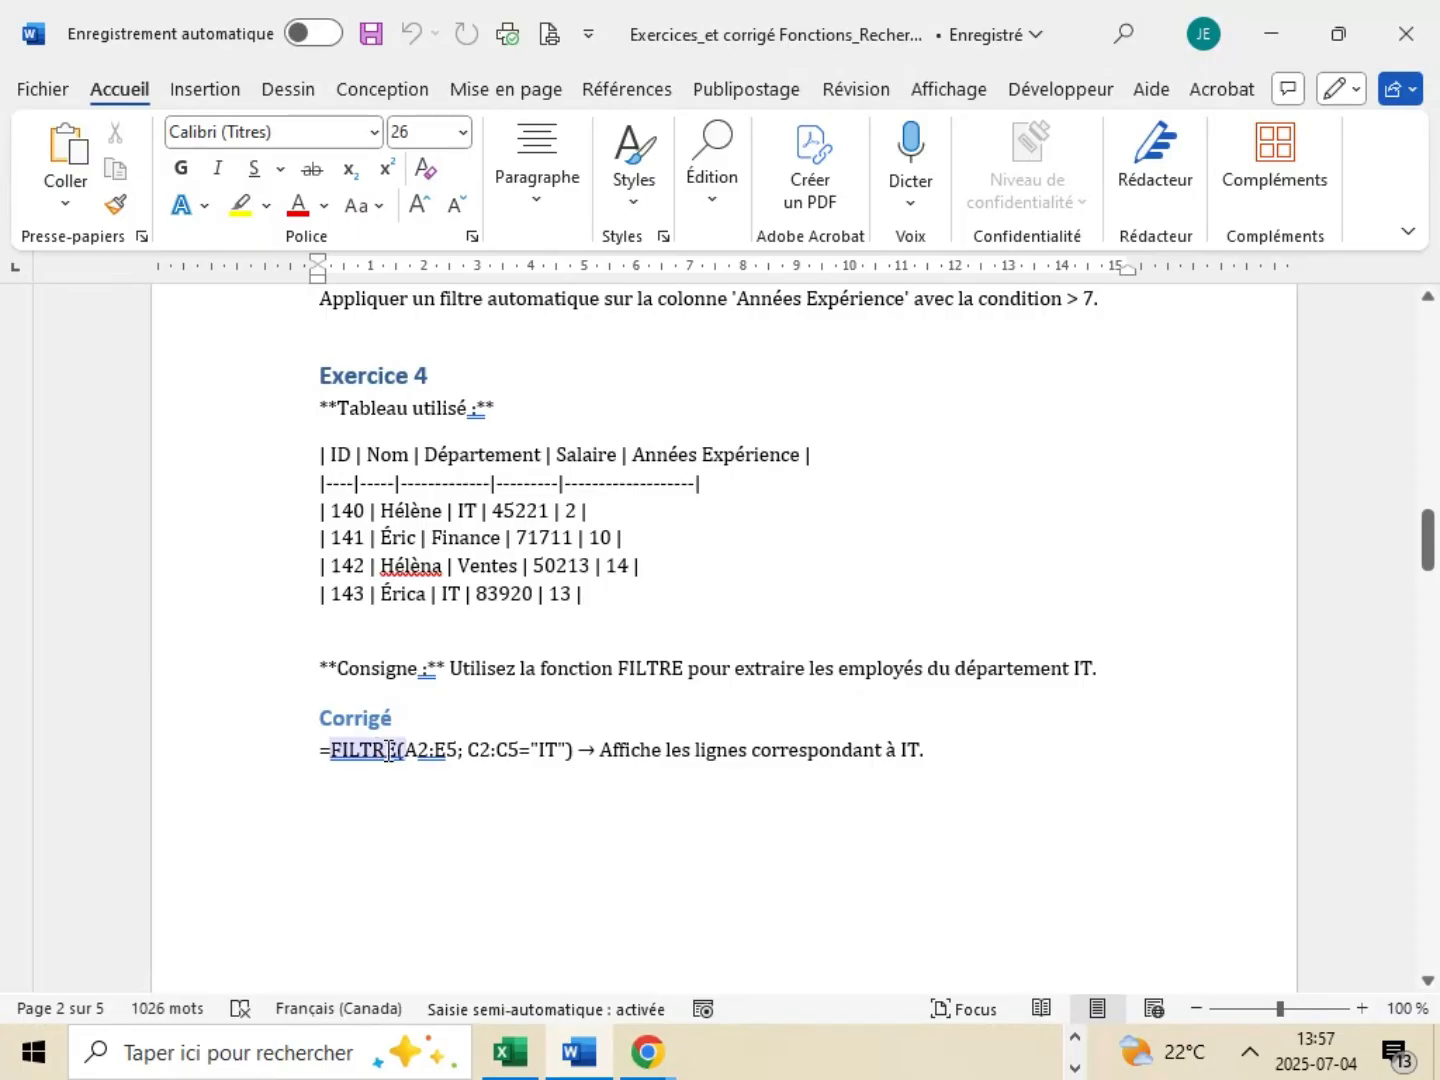
pyautogui.click(403, 772)
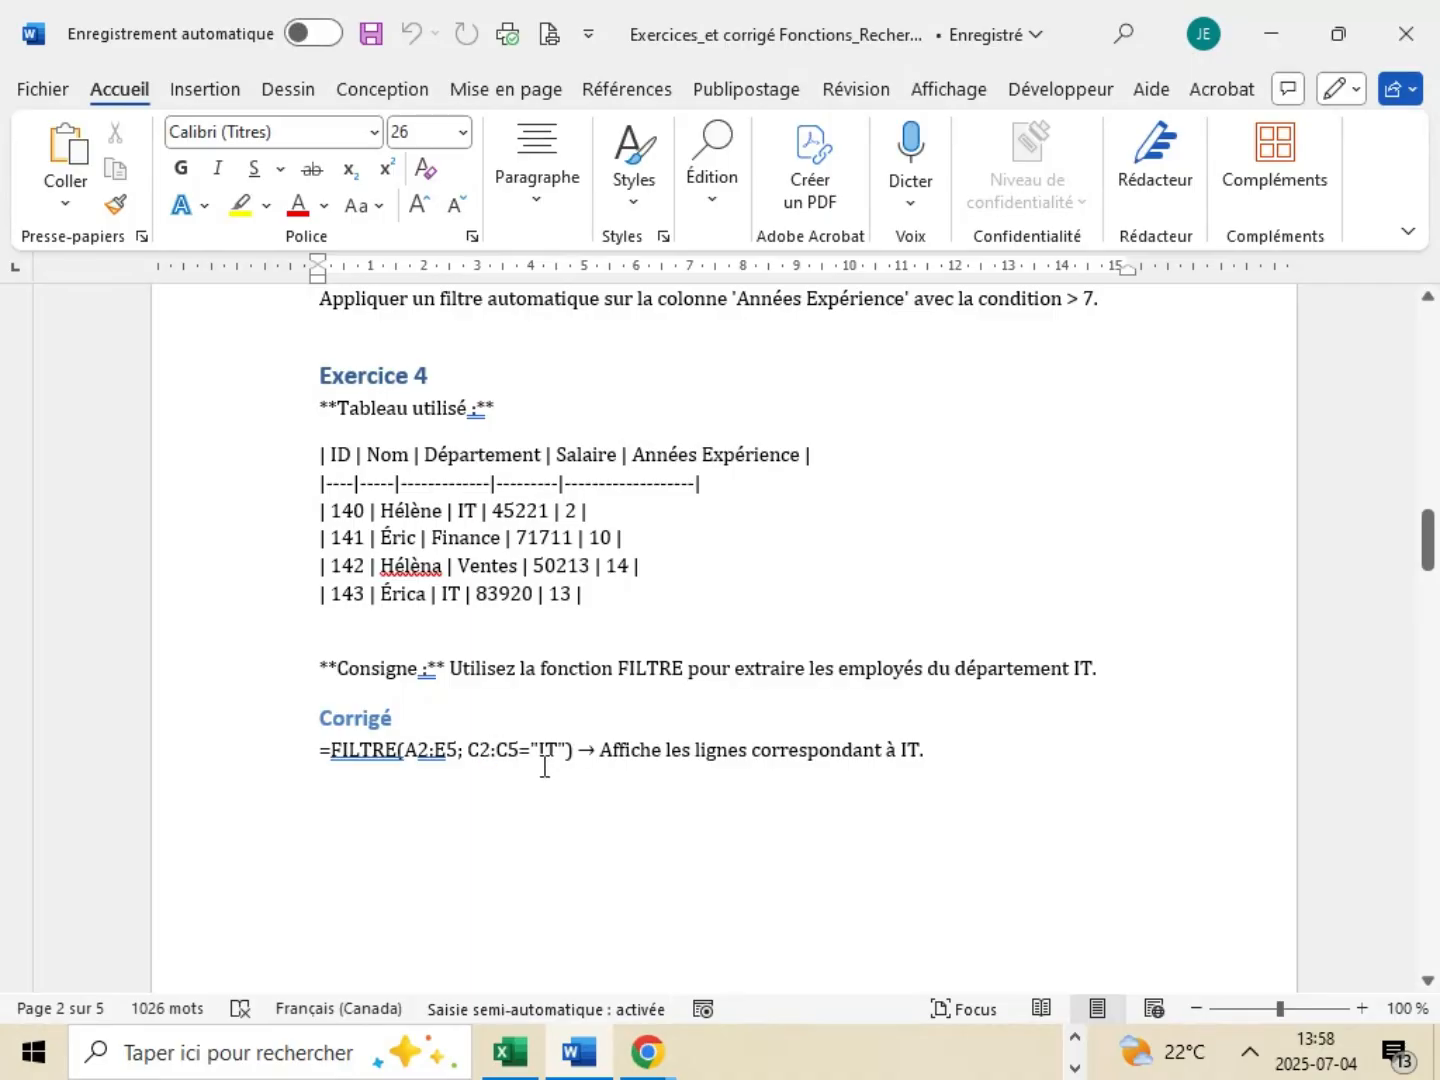
# - Return to Excel and insert the FILTRE function in cell G2 of sheet EX4, choosing it from the full function list
pyautogui.click(1273, 45)
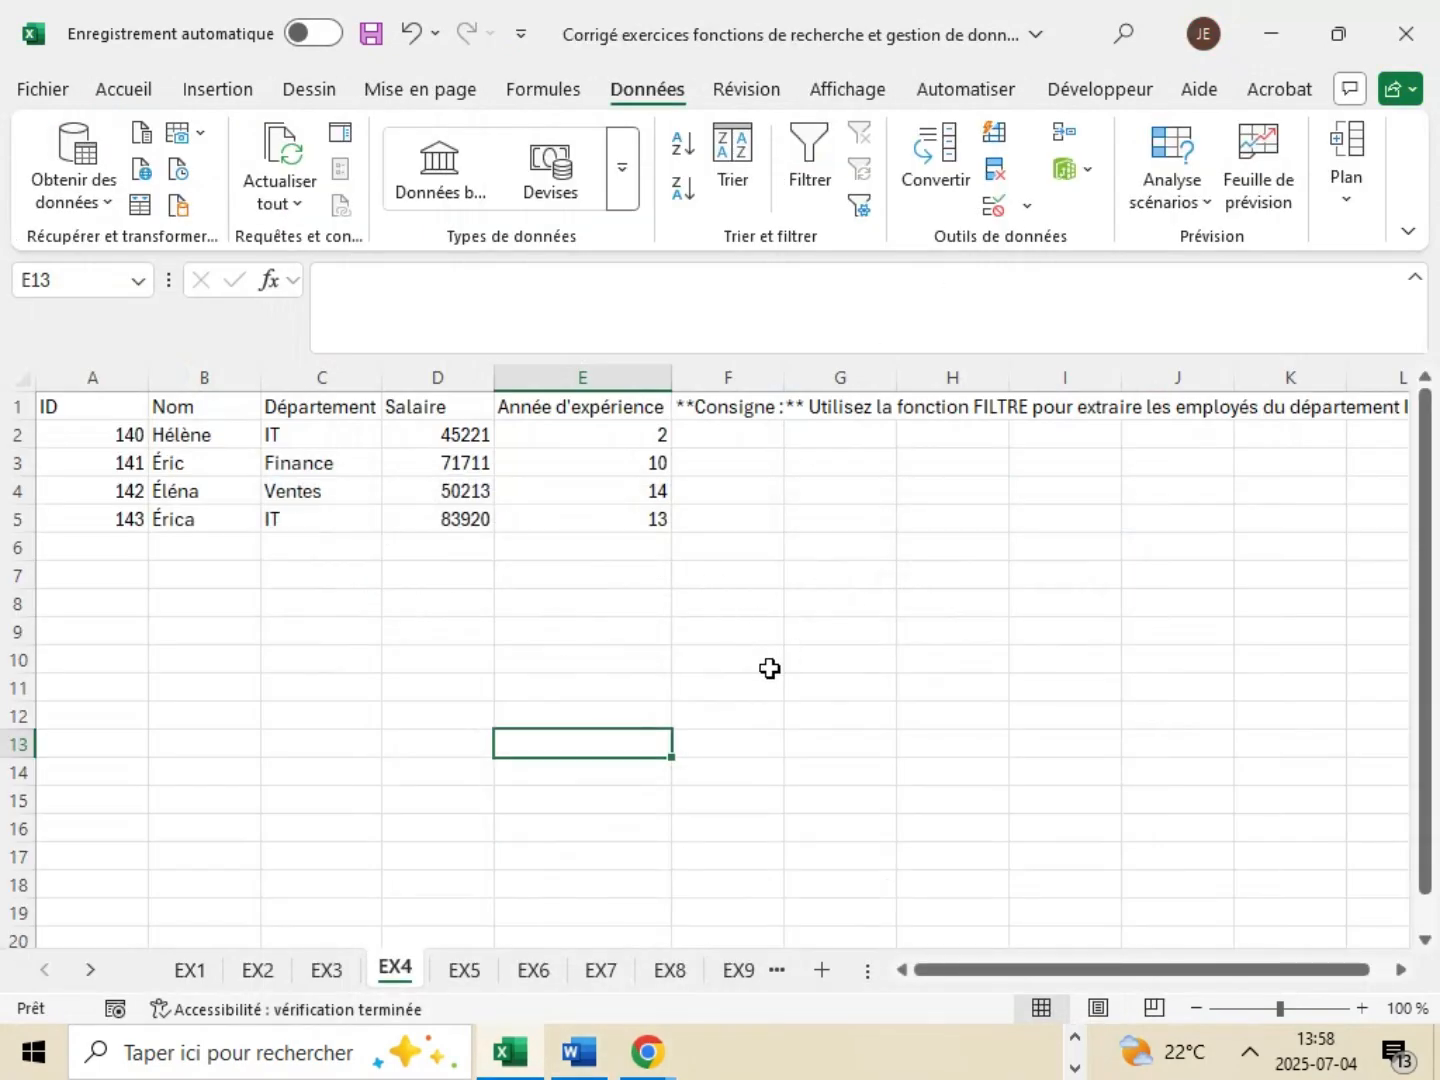
pyautogui.click(804, 436)
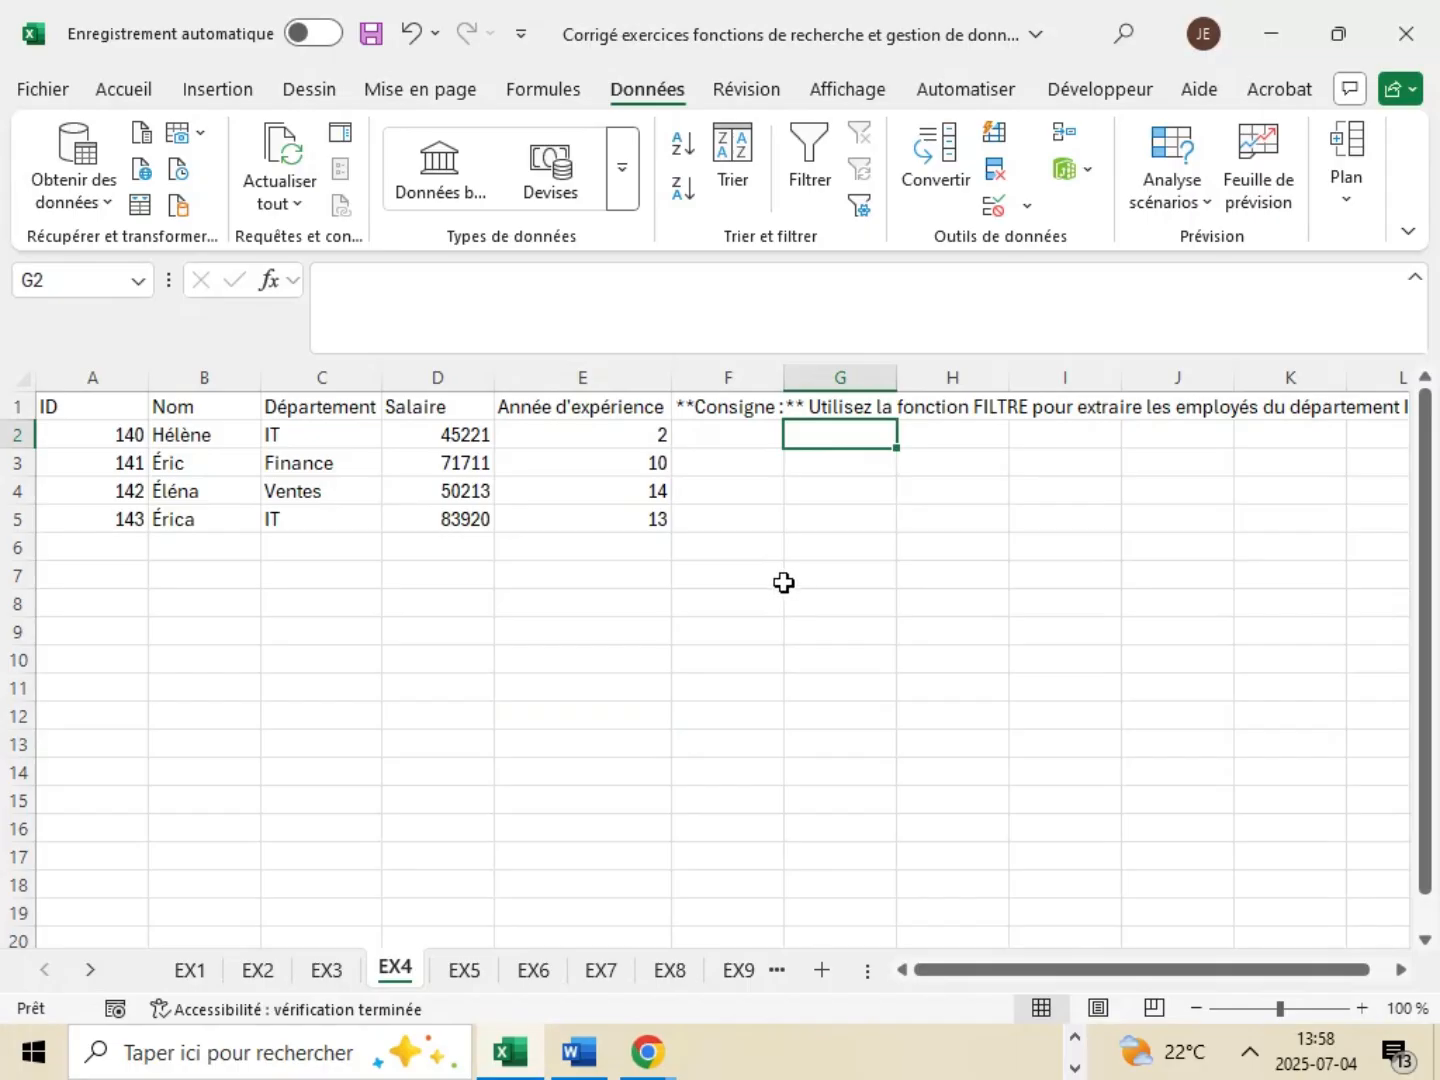
pyautogui.click(295, 286)
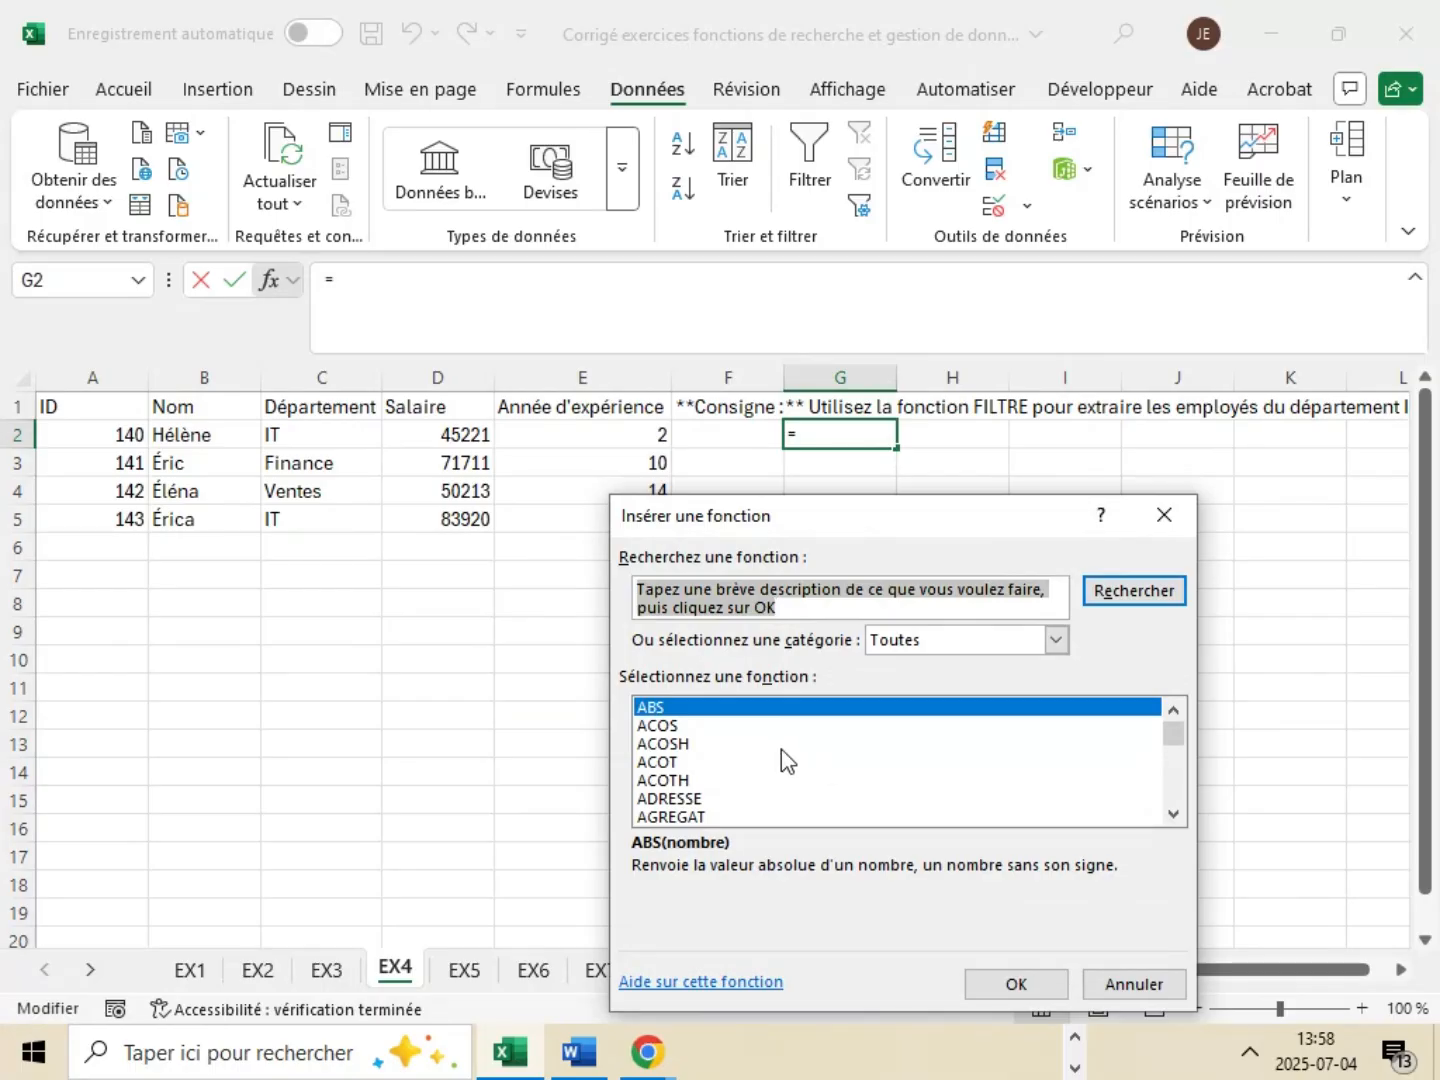
pyautogui.scroll(-10, 781, 751)
pyautogui.scroll(-20, 755, 757)
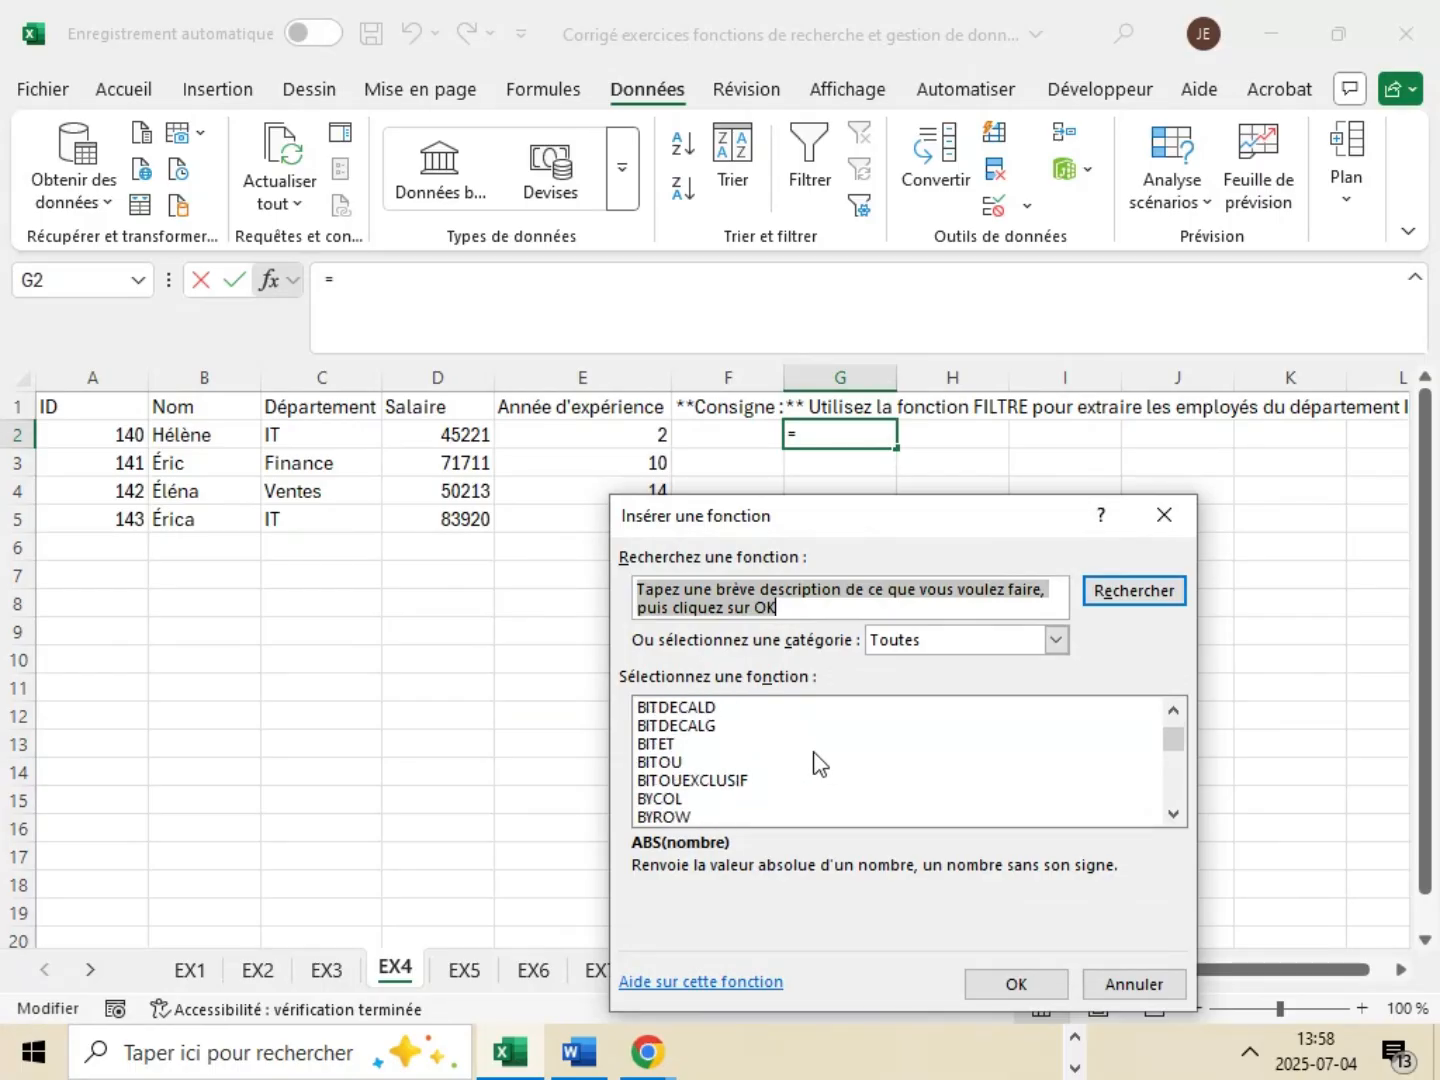
pyautogui.scroll(-20, 812, 769)
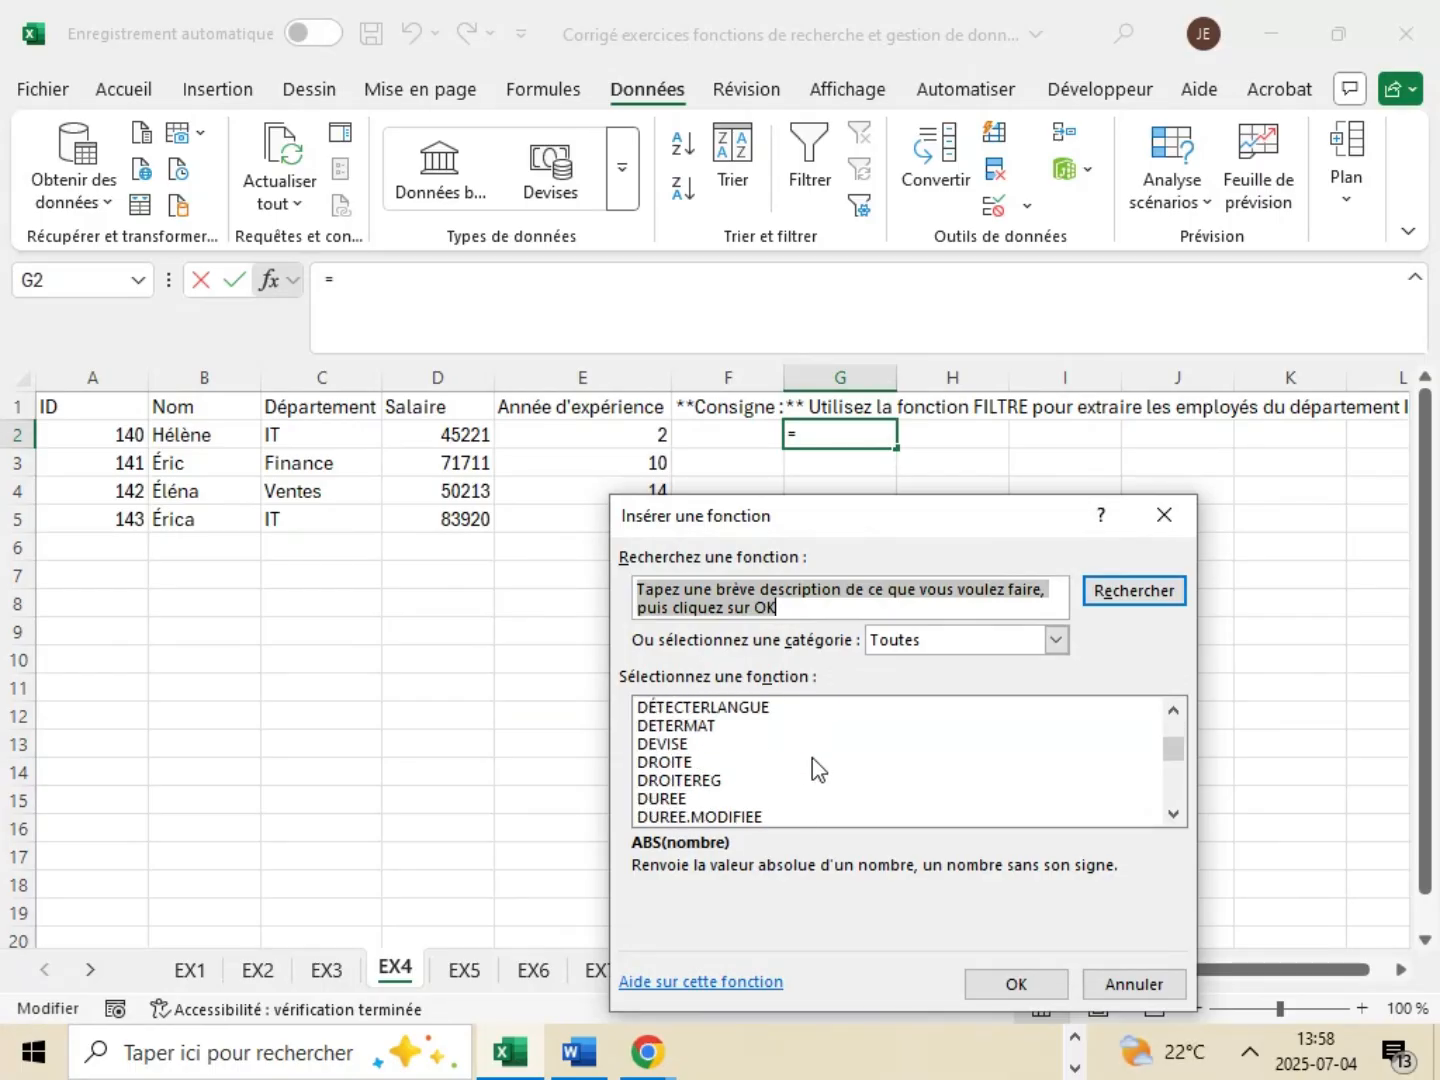
pyautogui.scroll(-1, 812, 776)
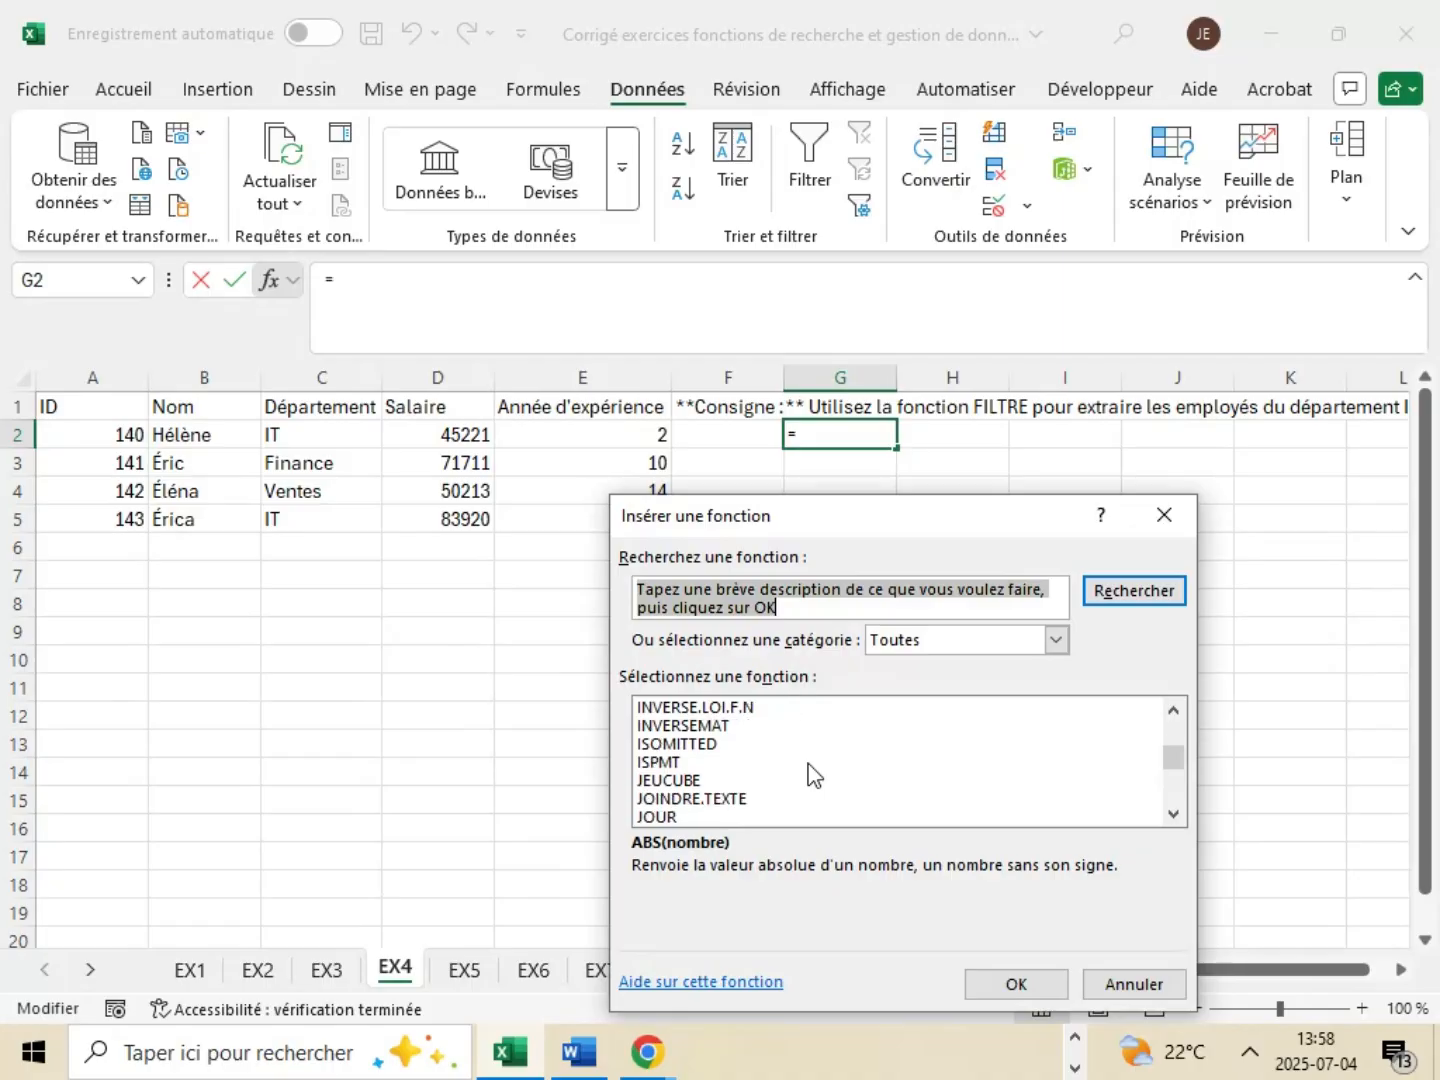
pyautogui.scroll(1, 812, 775)
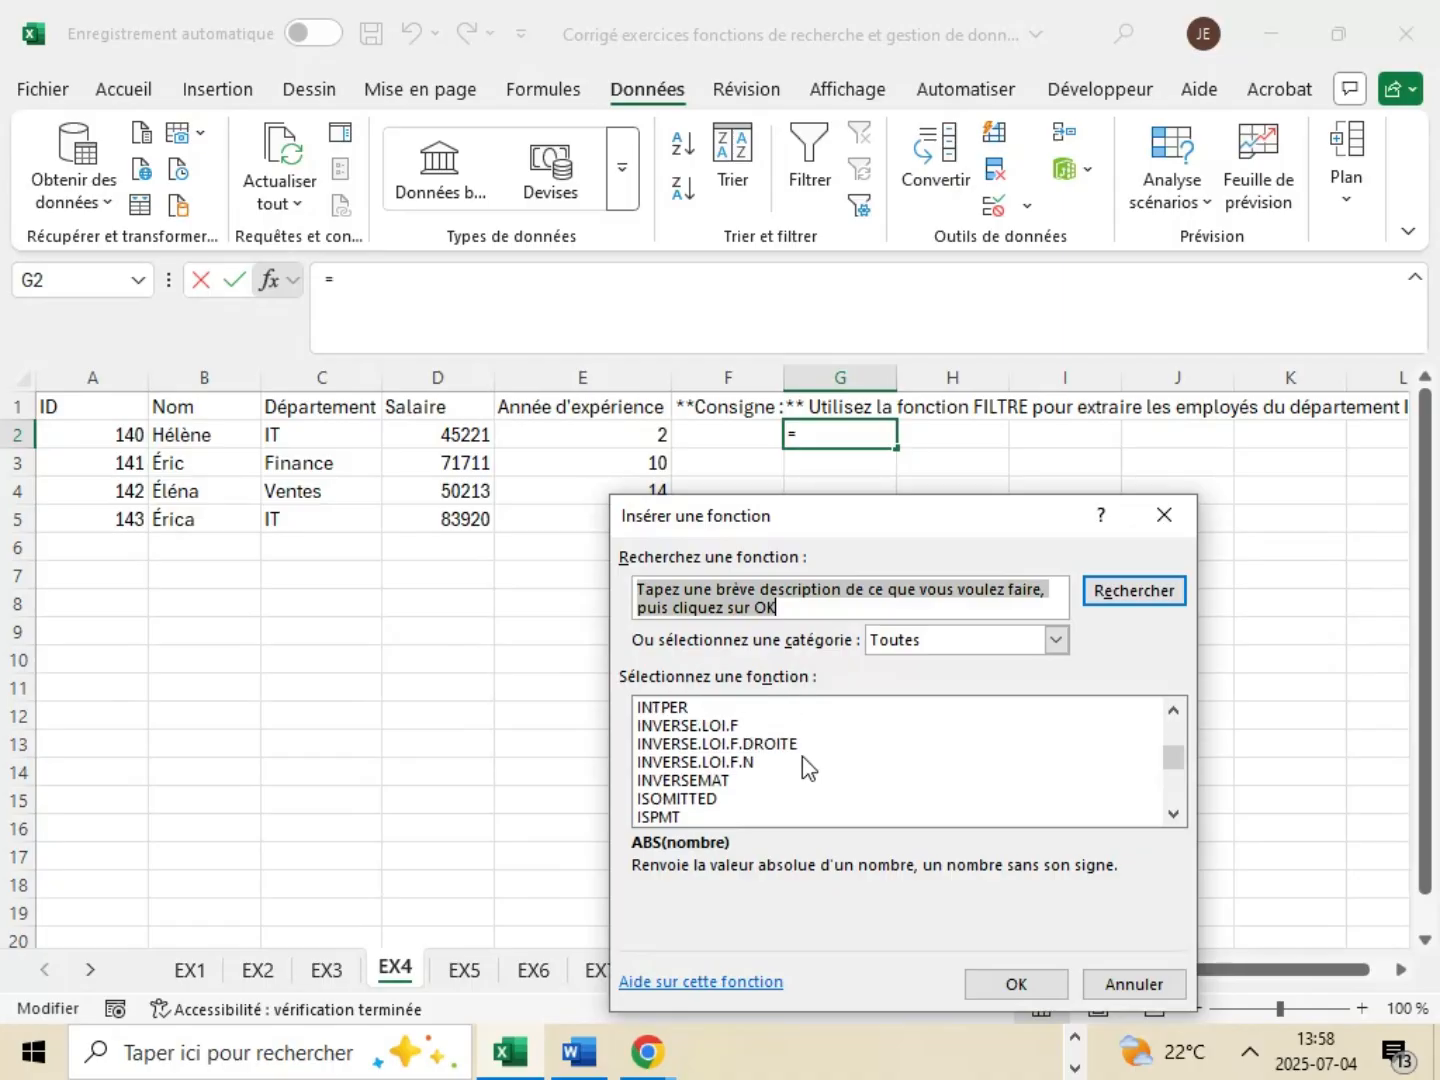
pyautogui.scroll(-2, 802, 757)
pyautogui.scroll(3, 802, 756)
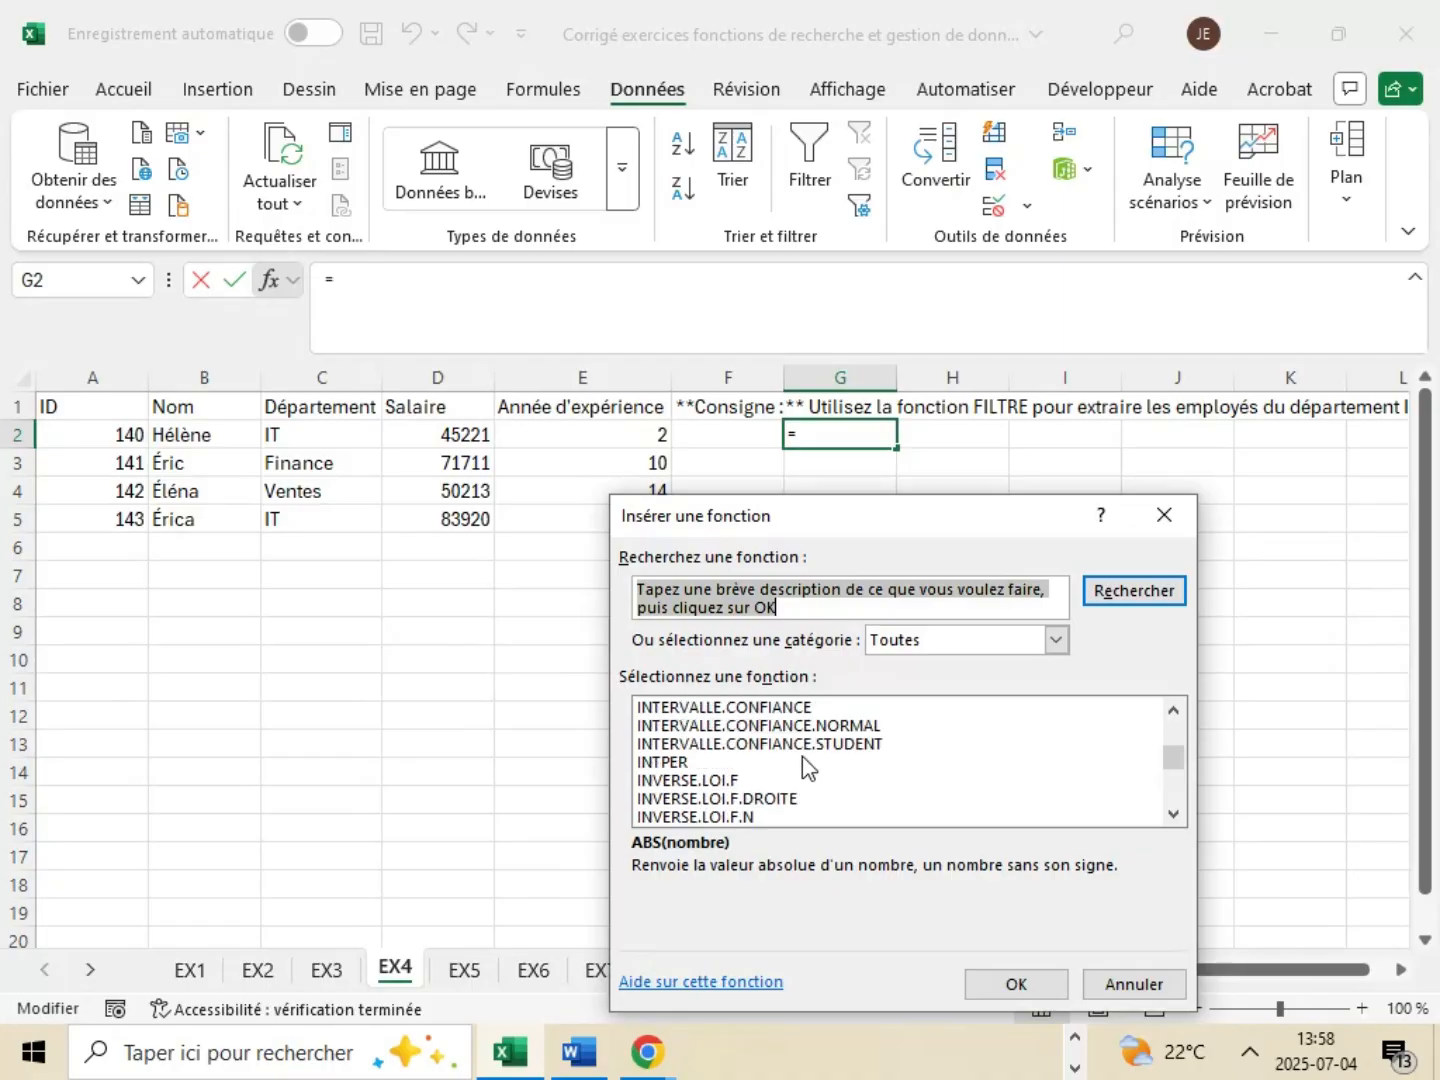
pyautogui.scroll(8, 802, 756)
pyautogui.scroll(1, 795, 741)
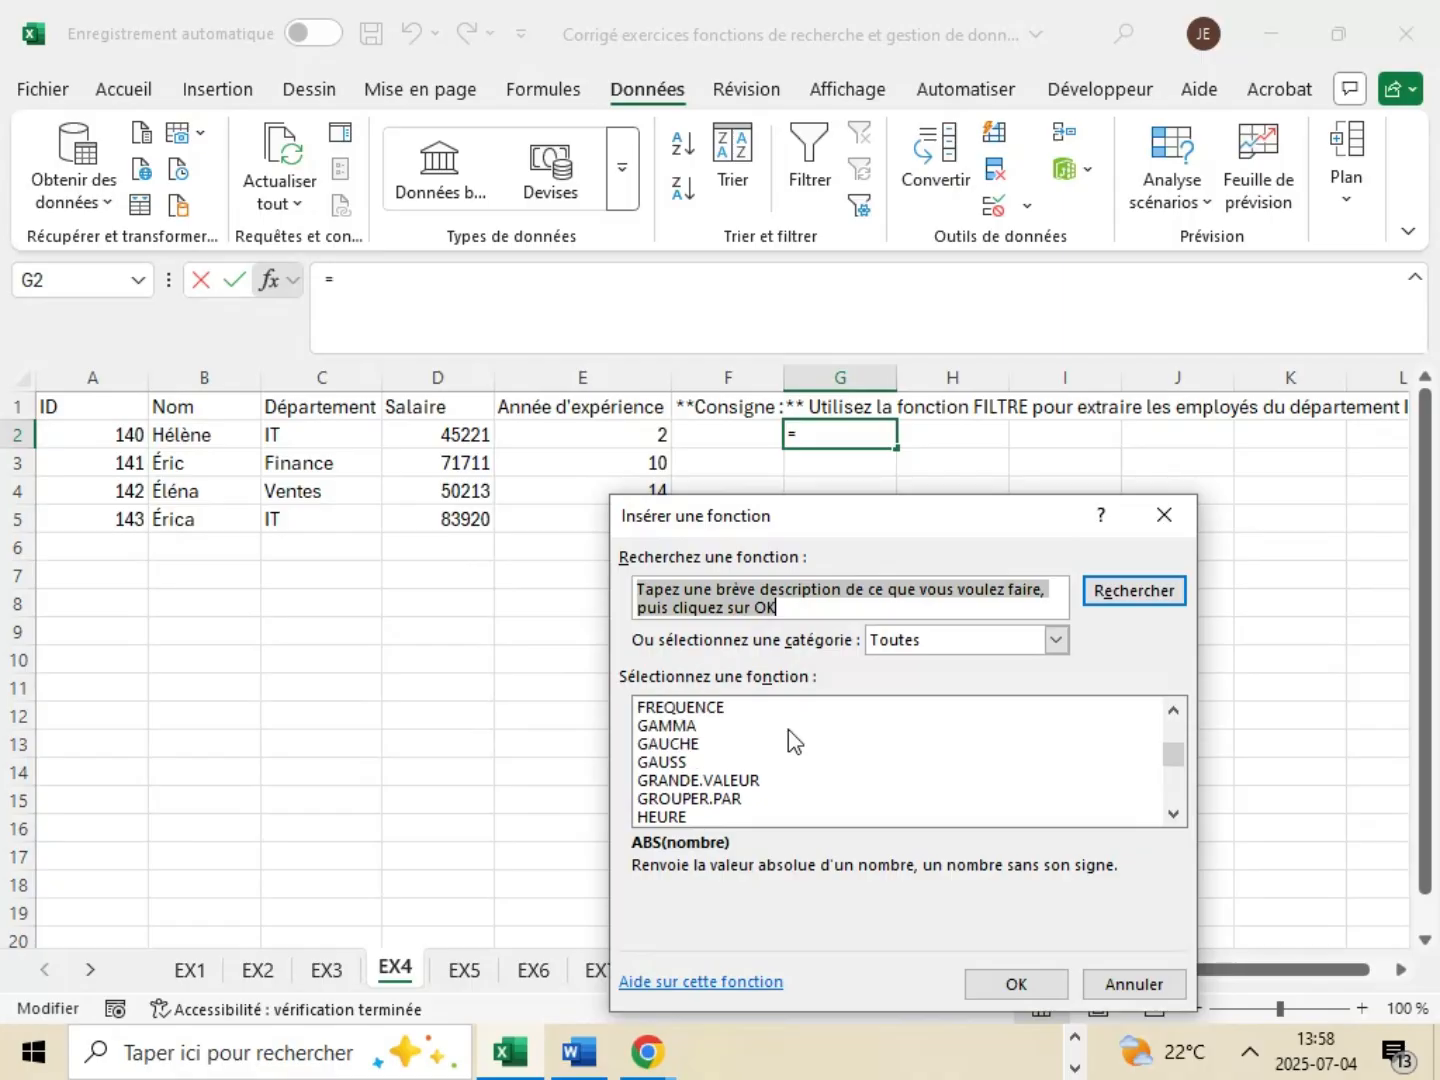
pyautogui.scroll(2, 790, 735)
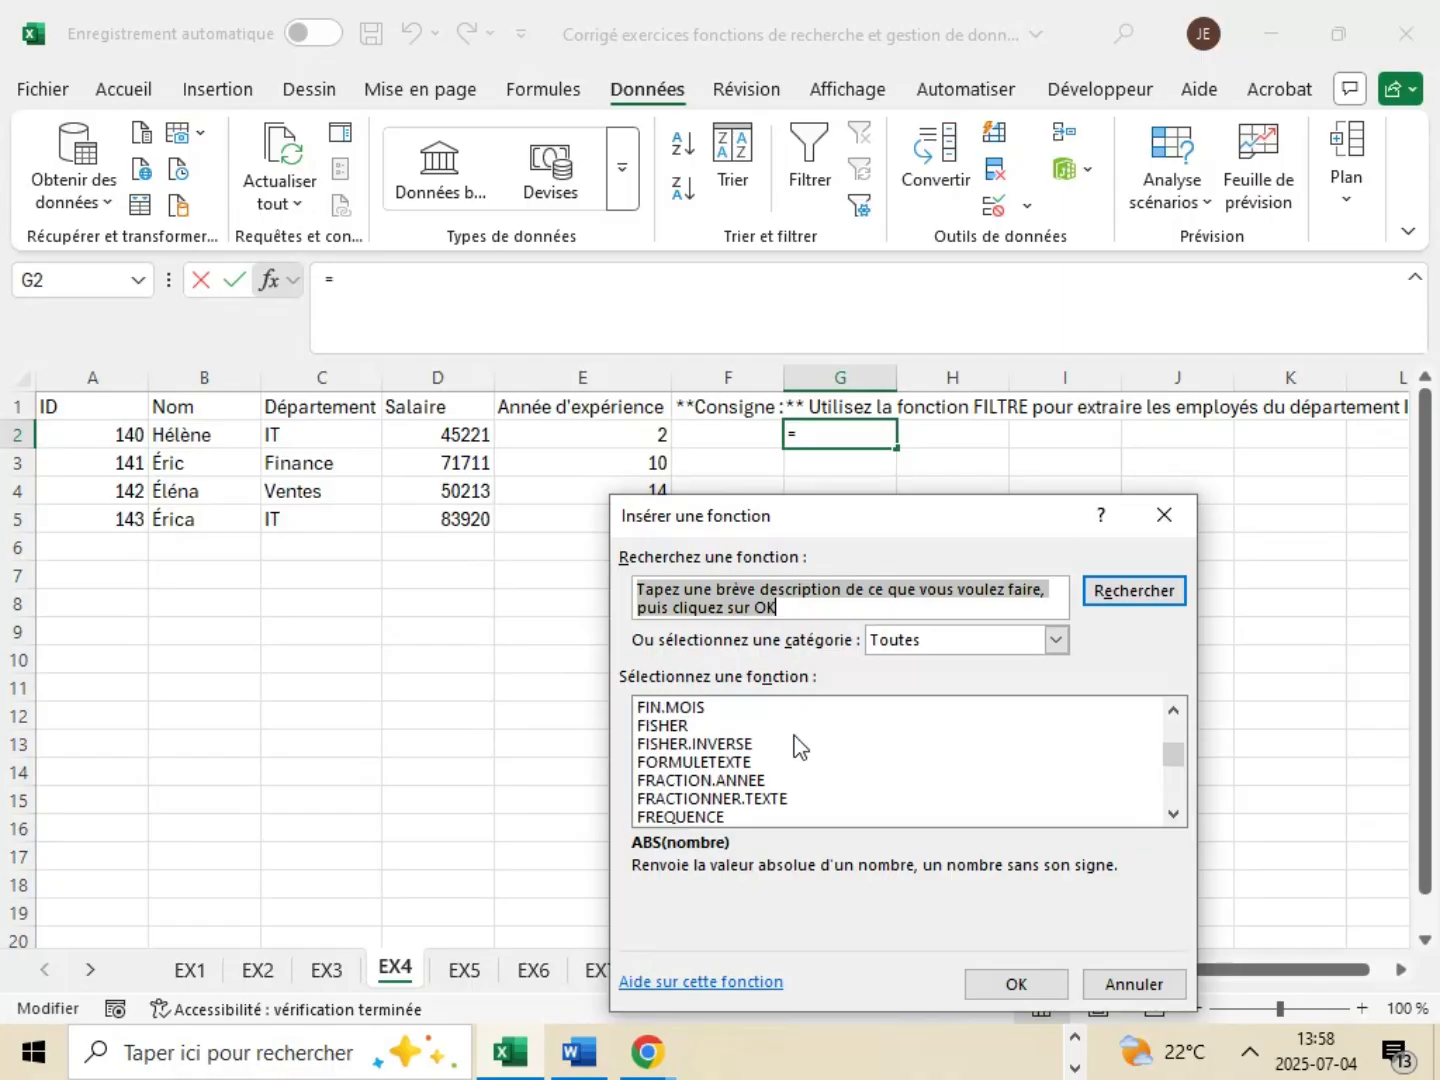
pyautogui.scroll(1, 801, 746)
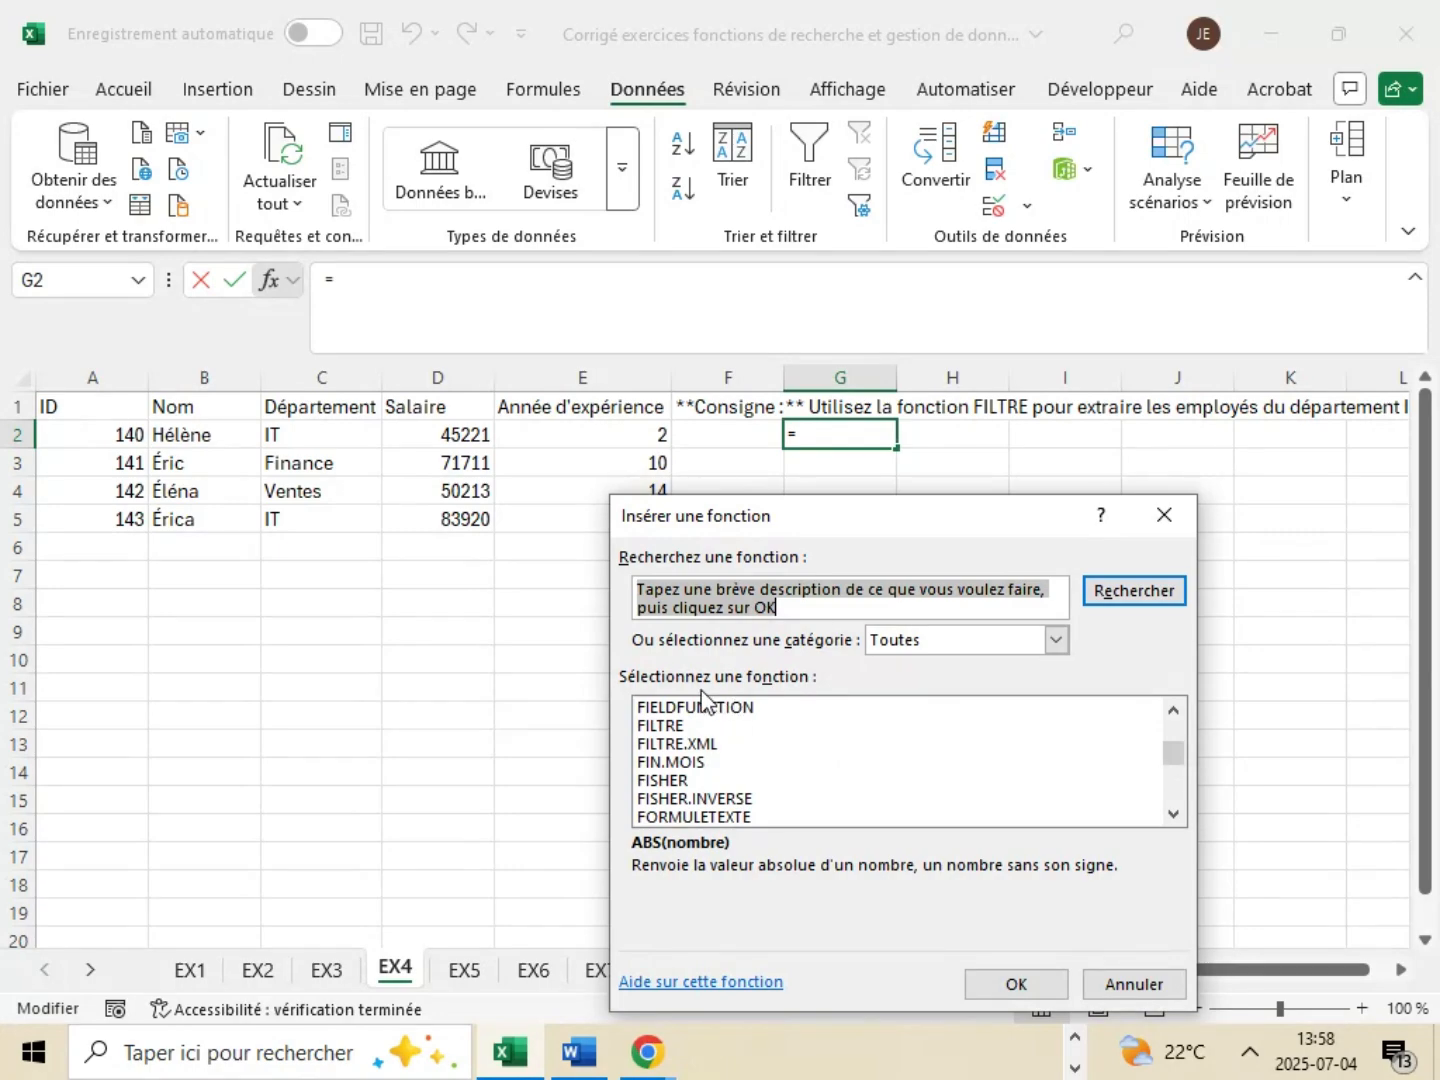
pyautogui.click(675, 726)
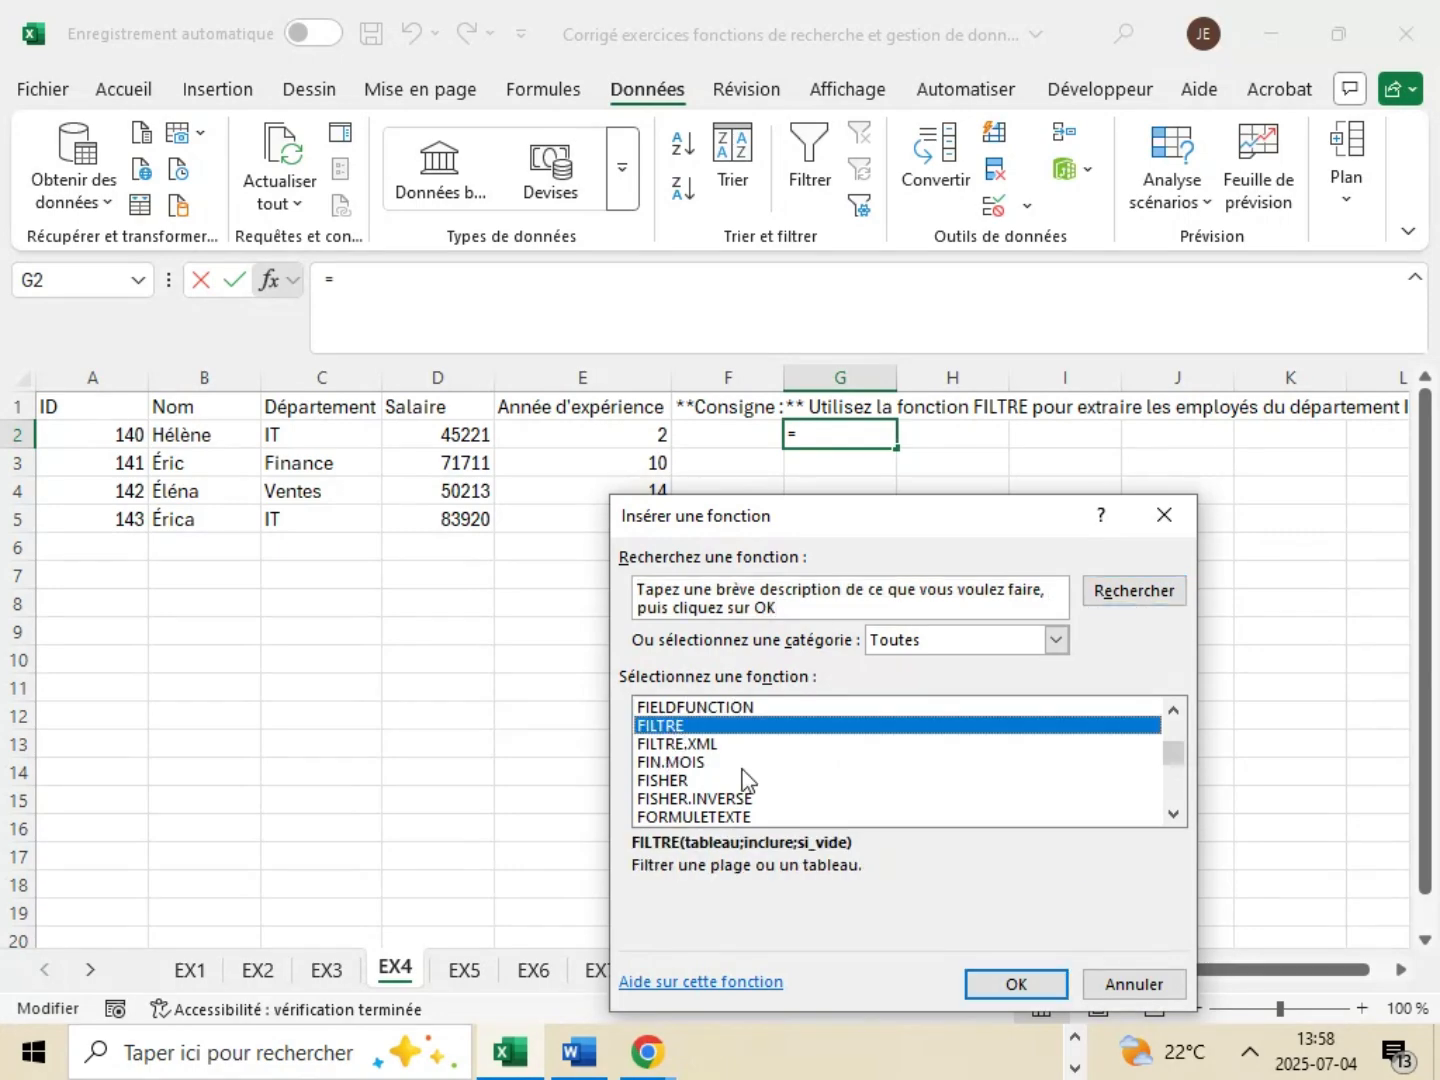
pyautogui.click(1024, 983)
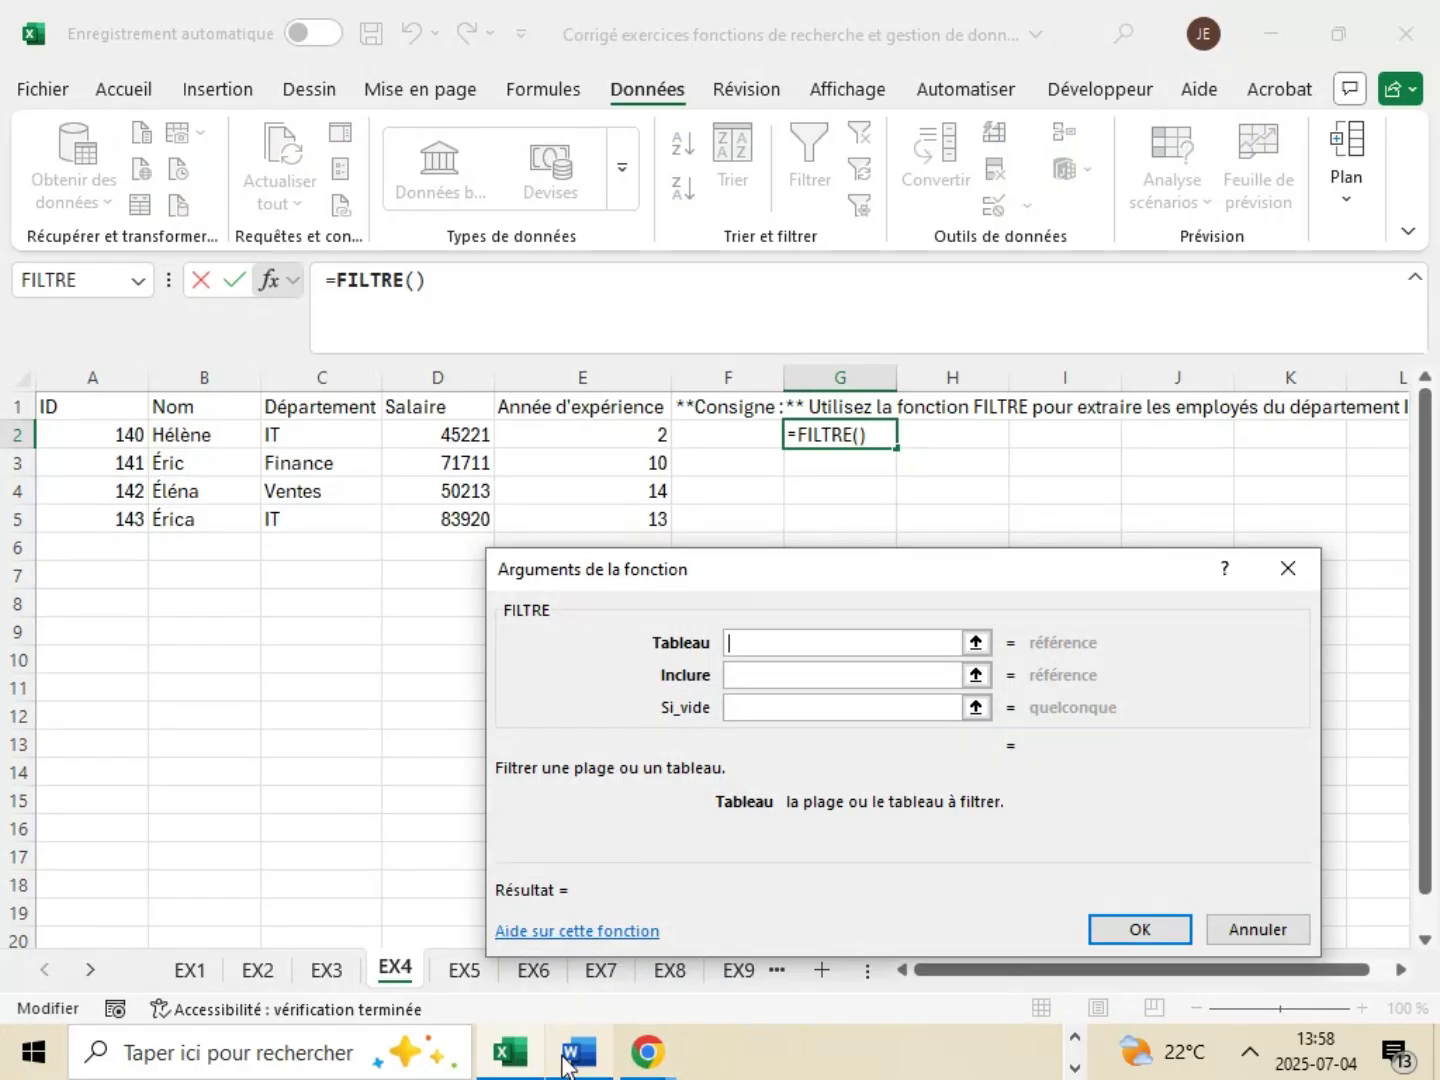
# - Check FILTRE's first argument in the Word solution, return to Excel, and set Tableau to the employee data A2:E5
pyautogui.moveTo(580, 1055)
pyautogui.click(607, 938)
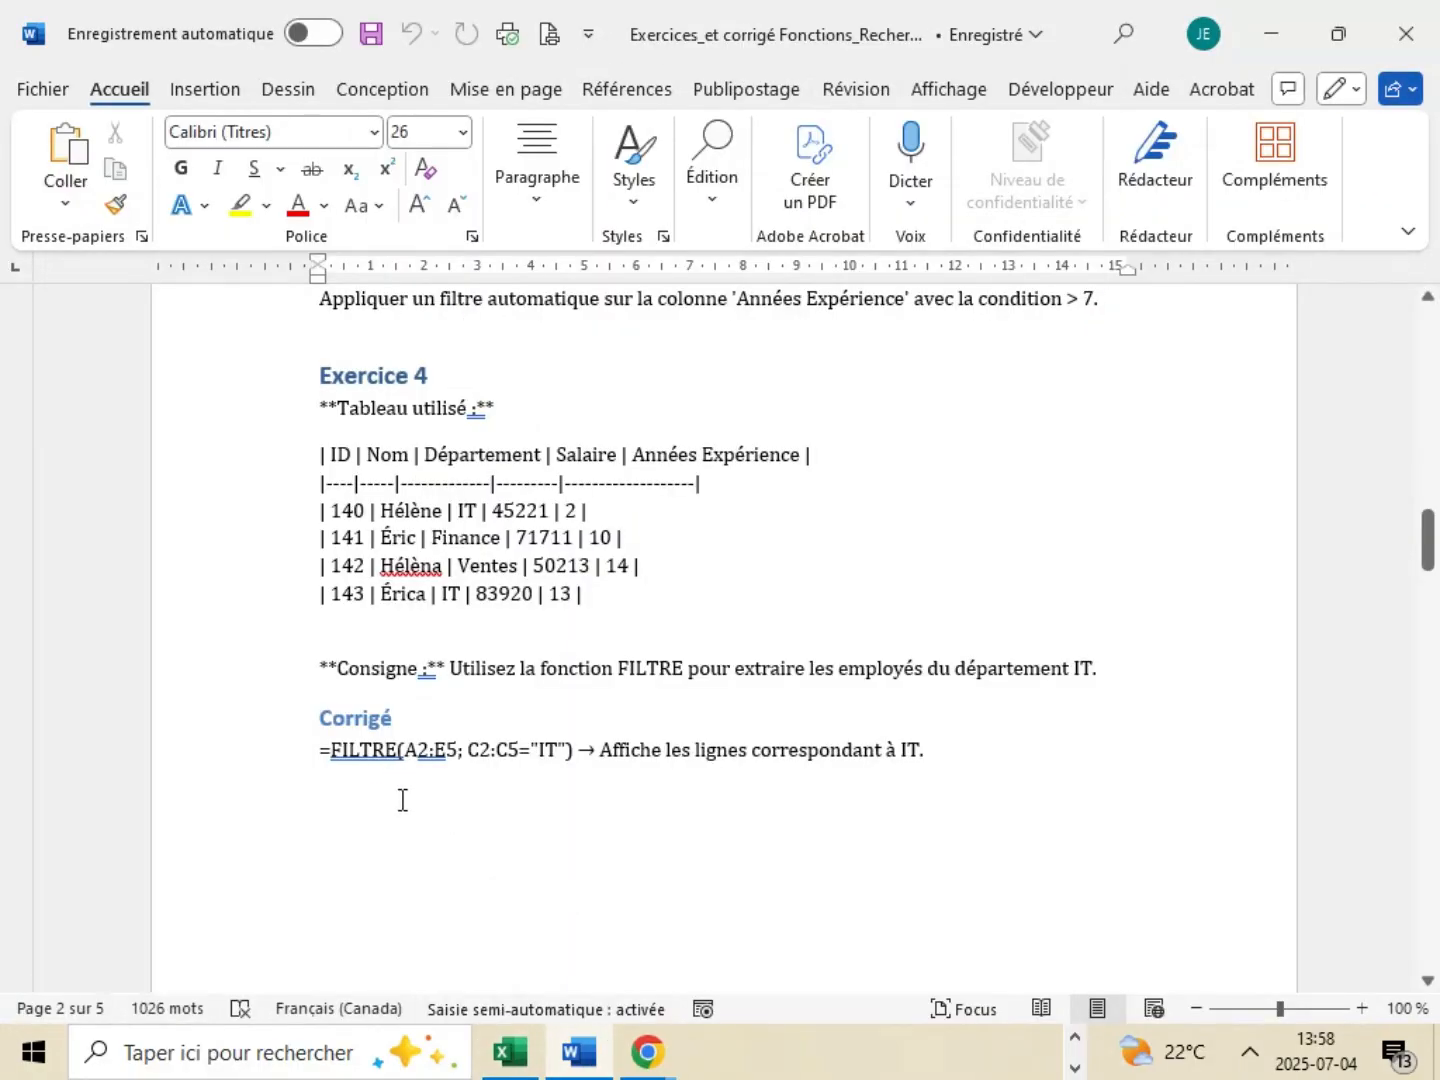
pyautogui.moveTo(419, 768); pyautogui.dragTo(450, 767)
pyautogui.click(495, 765)
pyautogui.click(1264, 36)
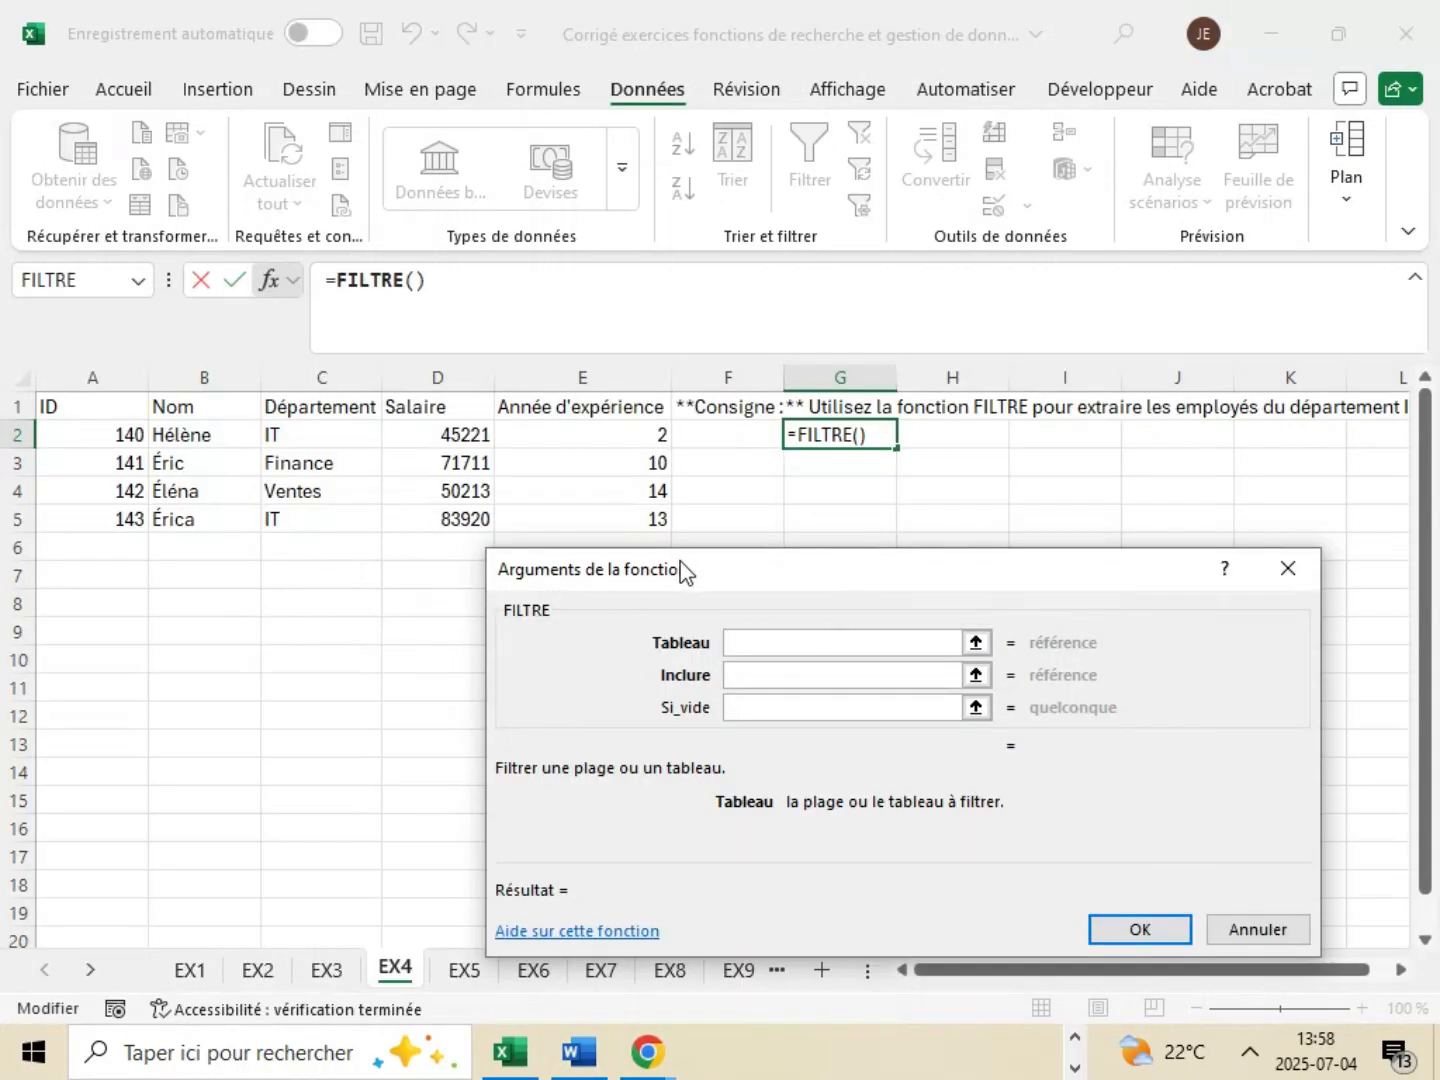
pyautogui.moveTo(697, 576); pyautogui.dragTo(660, 640)
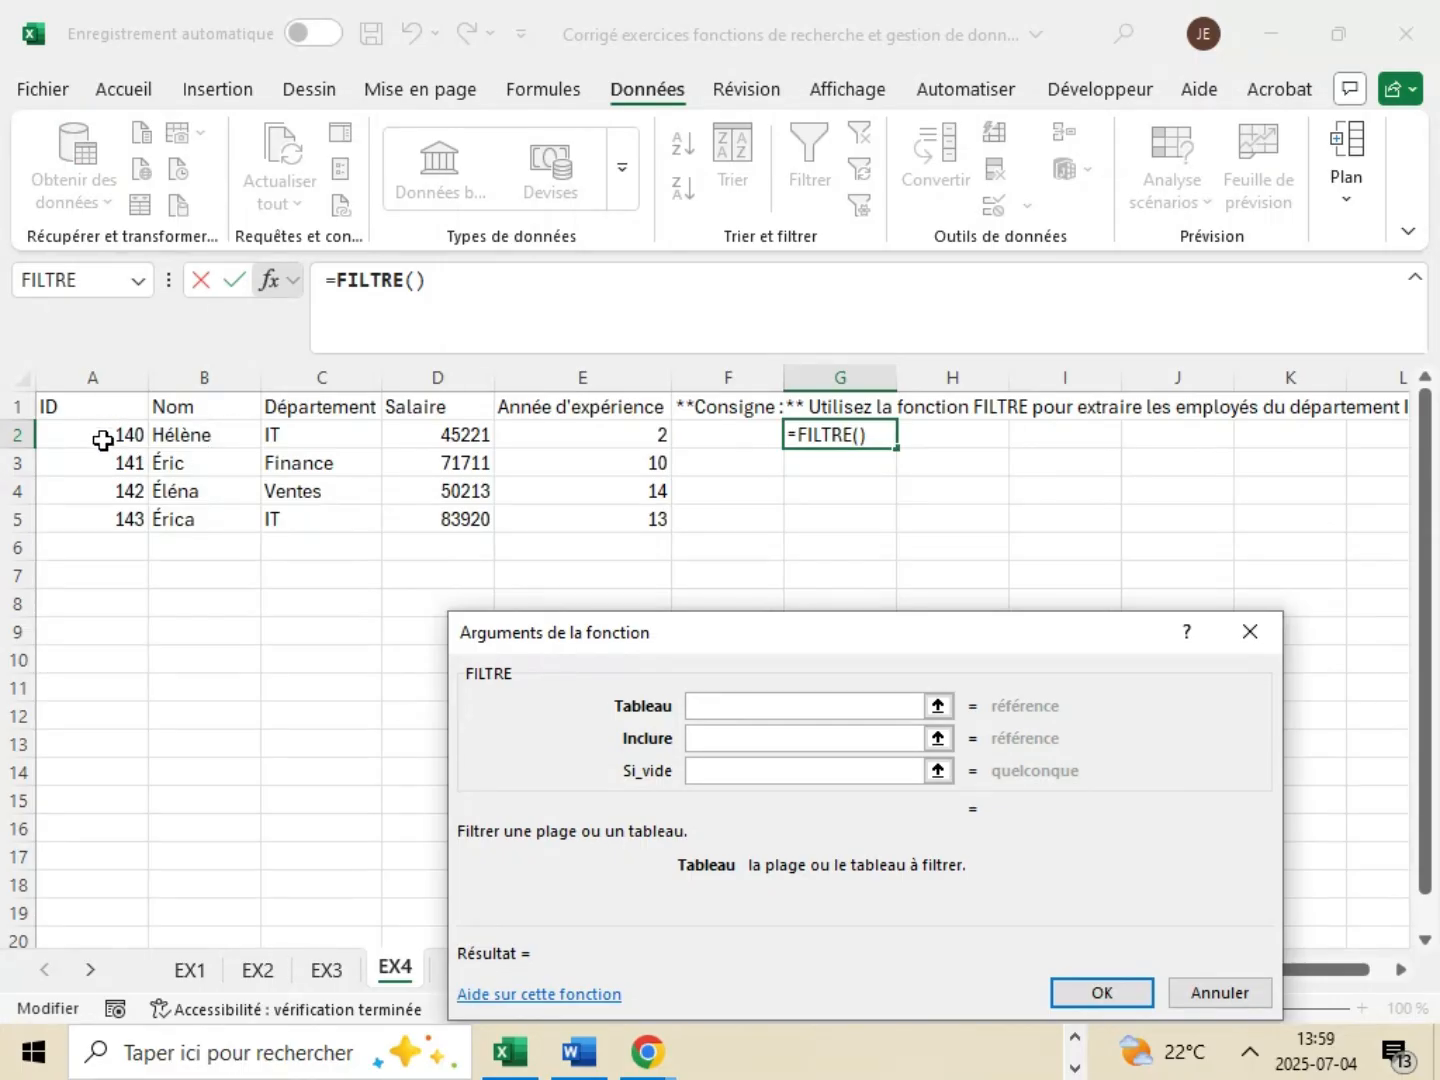
pyautogui.moveTo(103, 440); pyautogui.dragTo(636, 517)
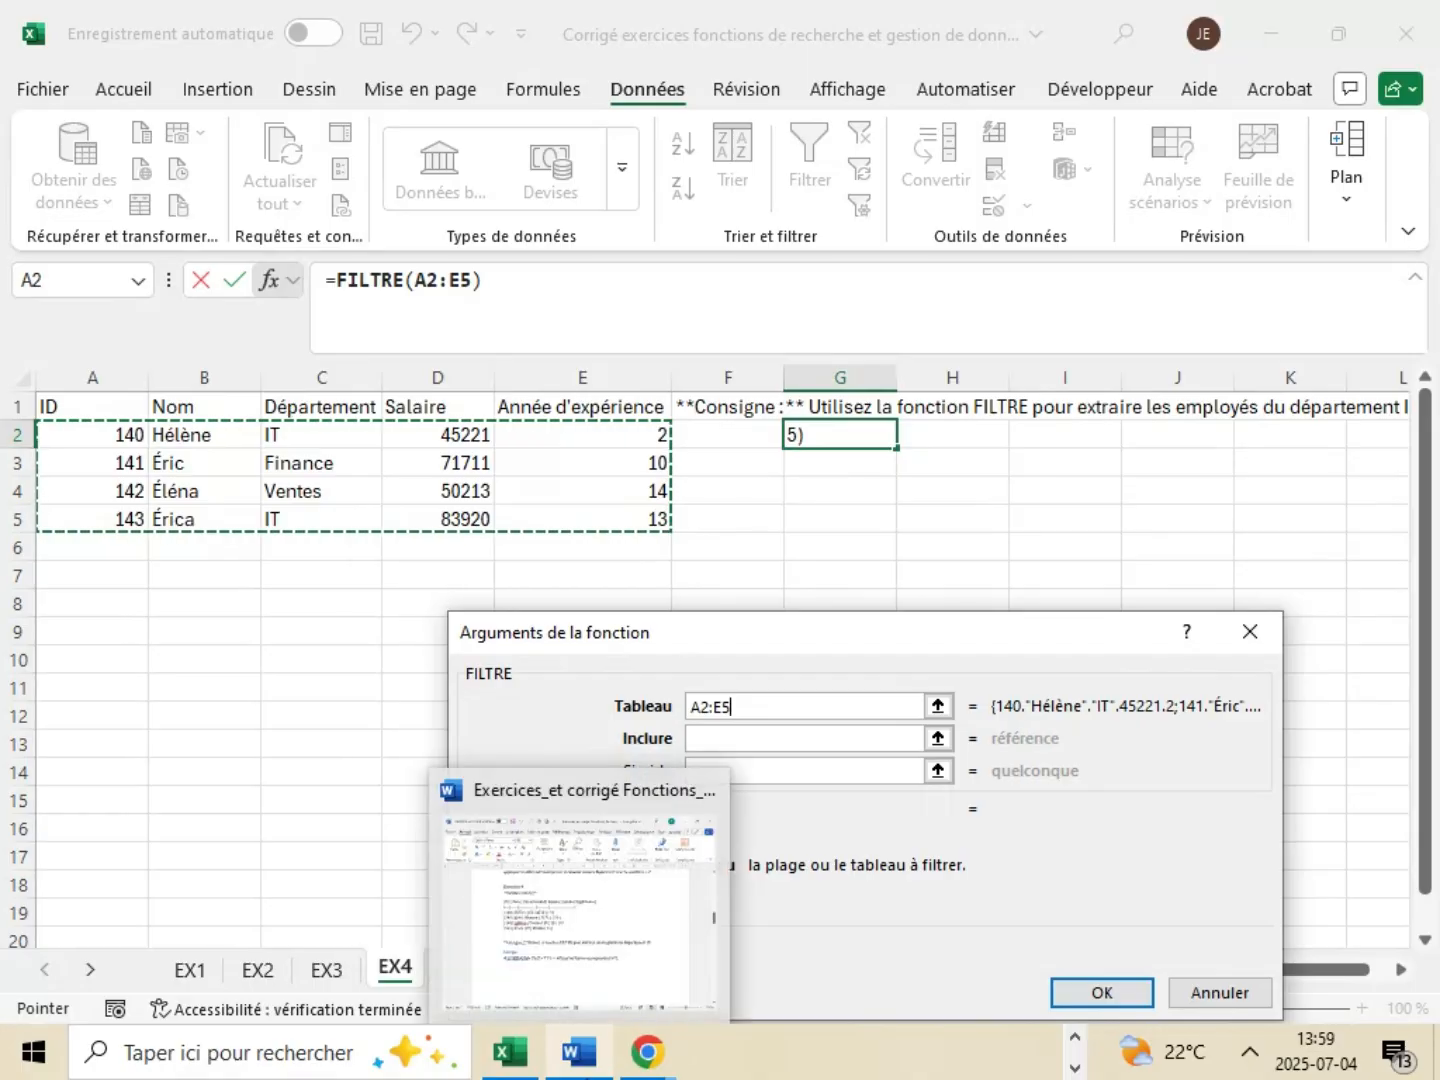
# - Check FILTRE's second argument in the Word solution, return to Excel, set Inclure to C2:C5="IT" with Si_vide left empty, and confirm the function
pyautogui.click(579, 1052)
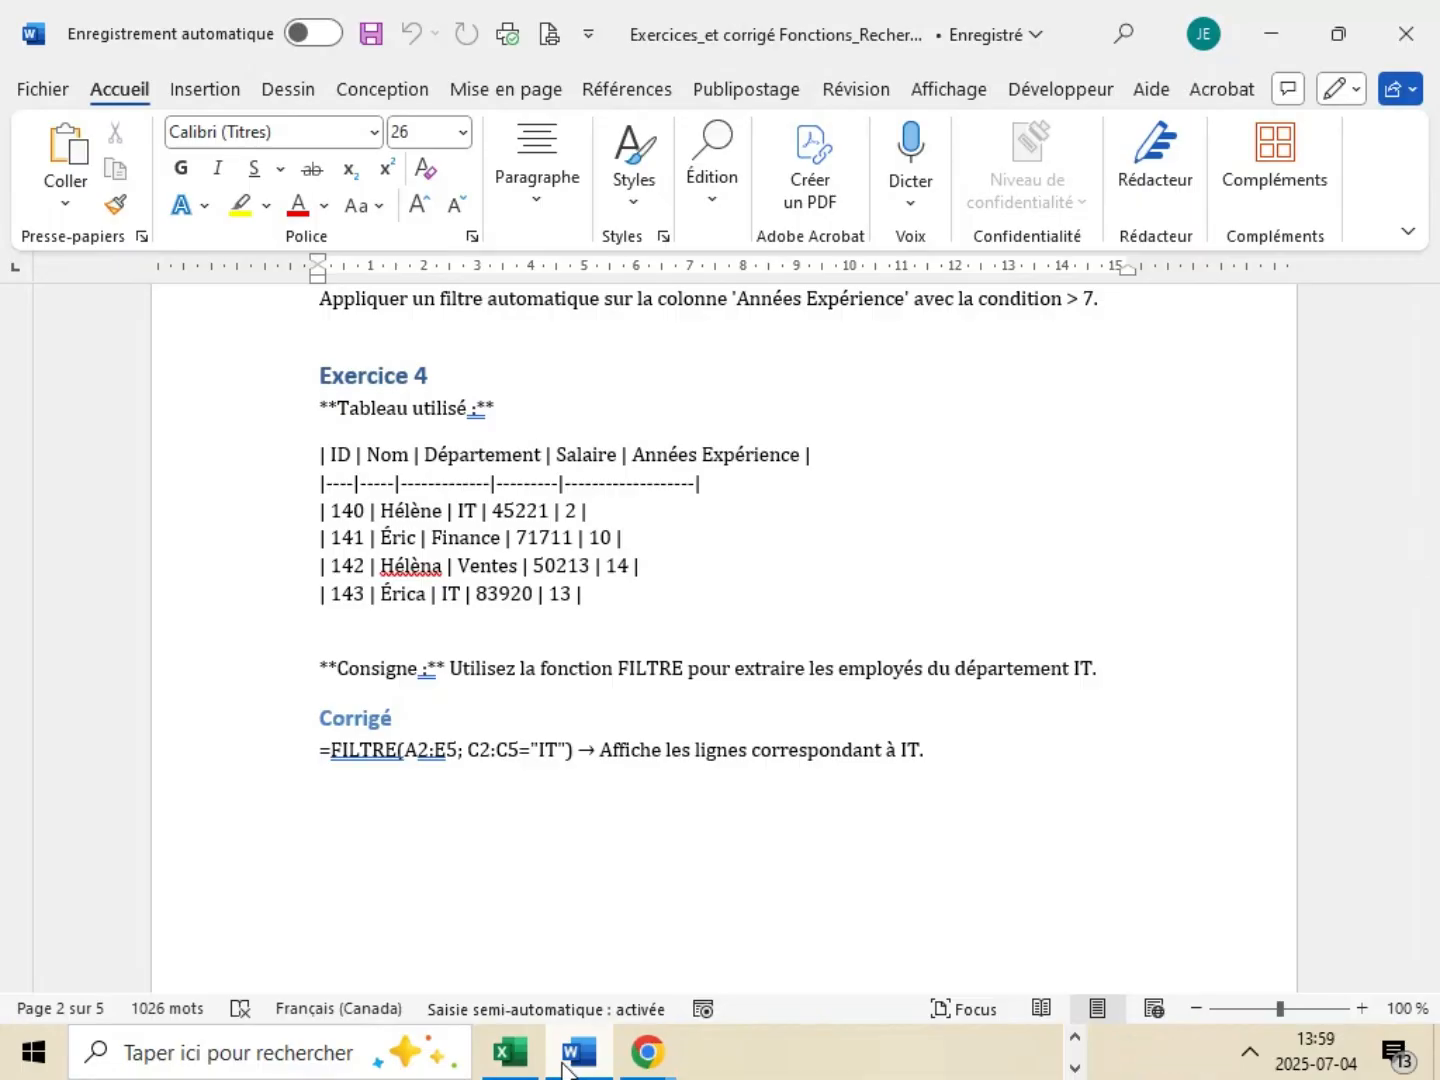
pyautogui.click(582, 1055)
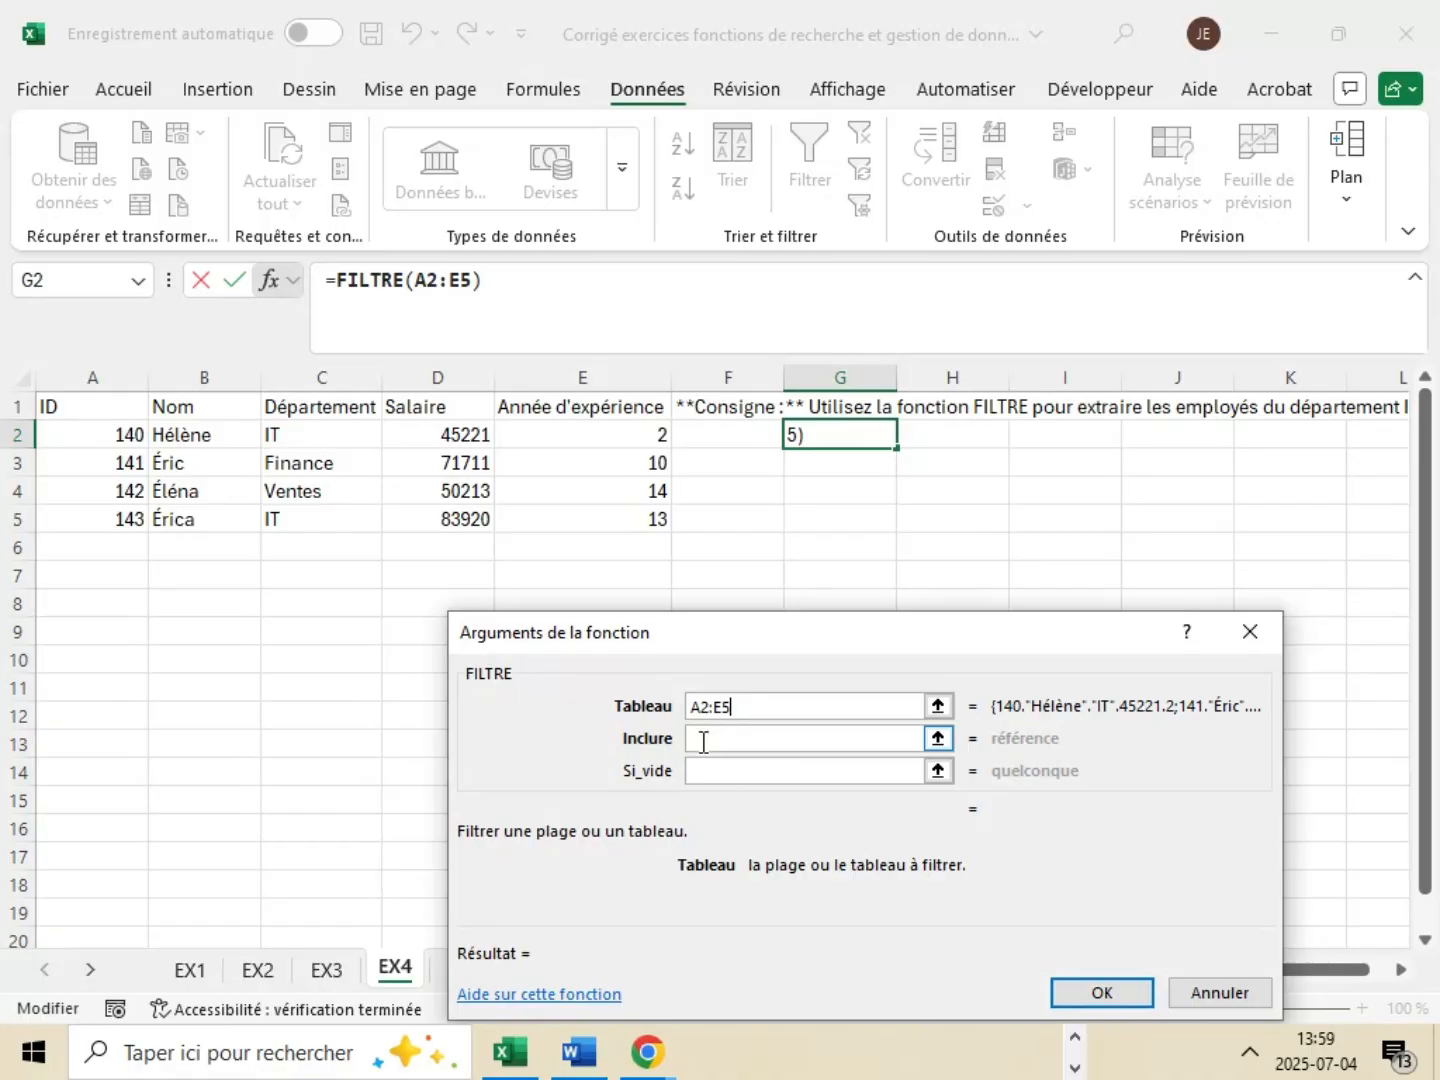
pyautogui.click(704, 742)
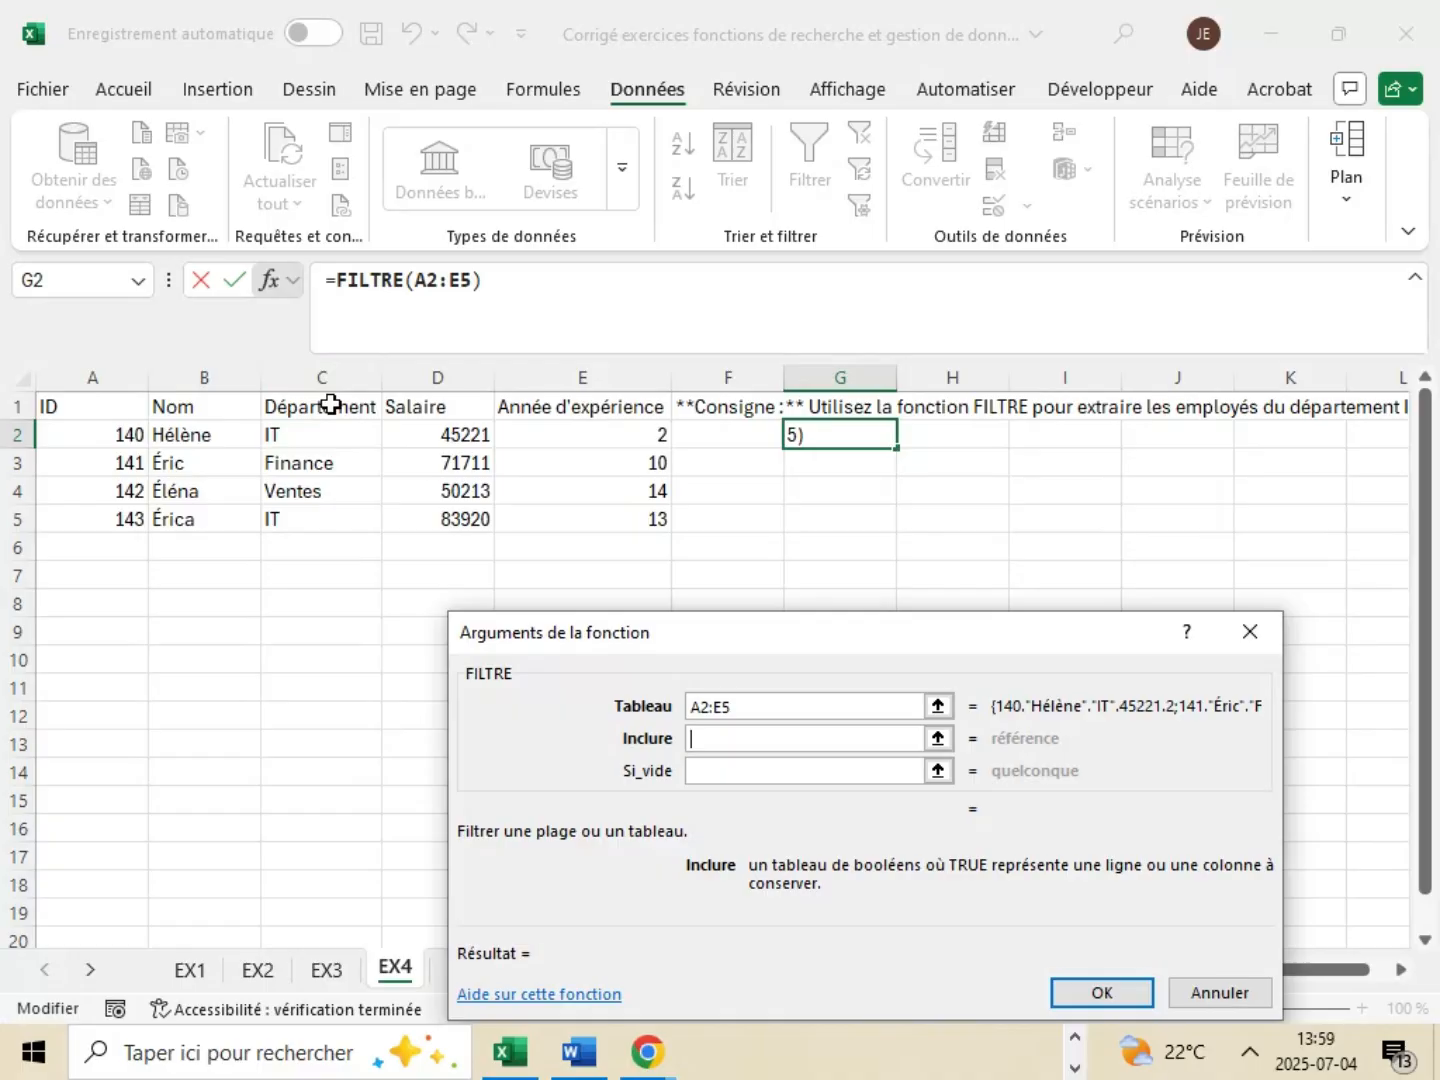
pyautogui.moveTo(329, 433); pyautogui.dragTo(337, 515)
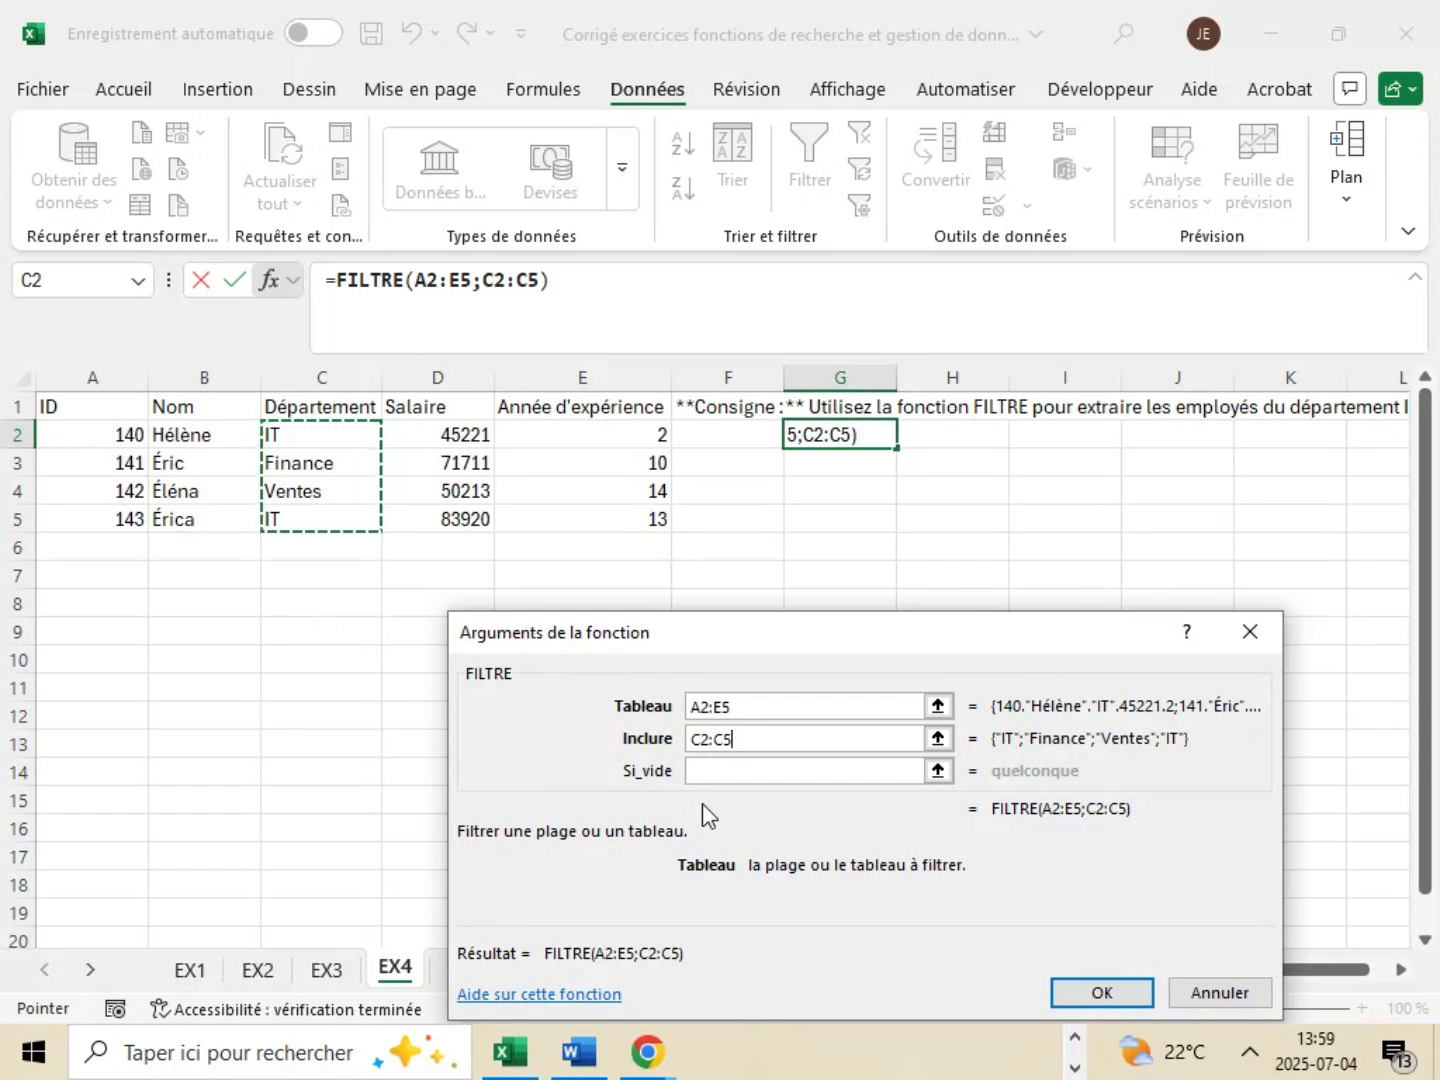
pyautogui.write('=')
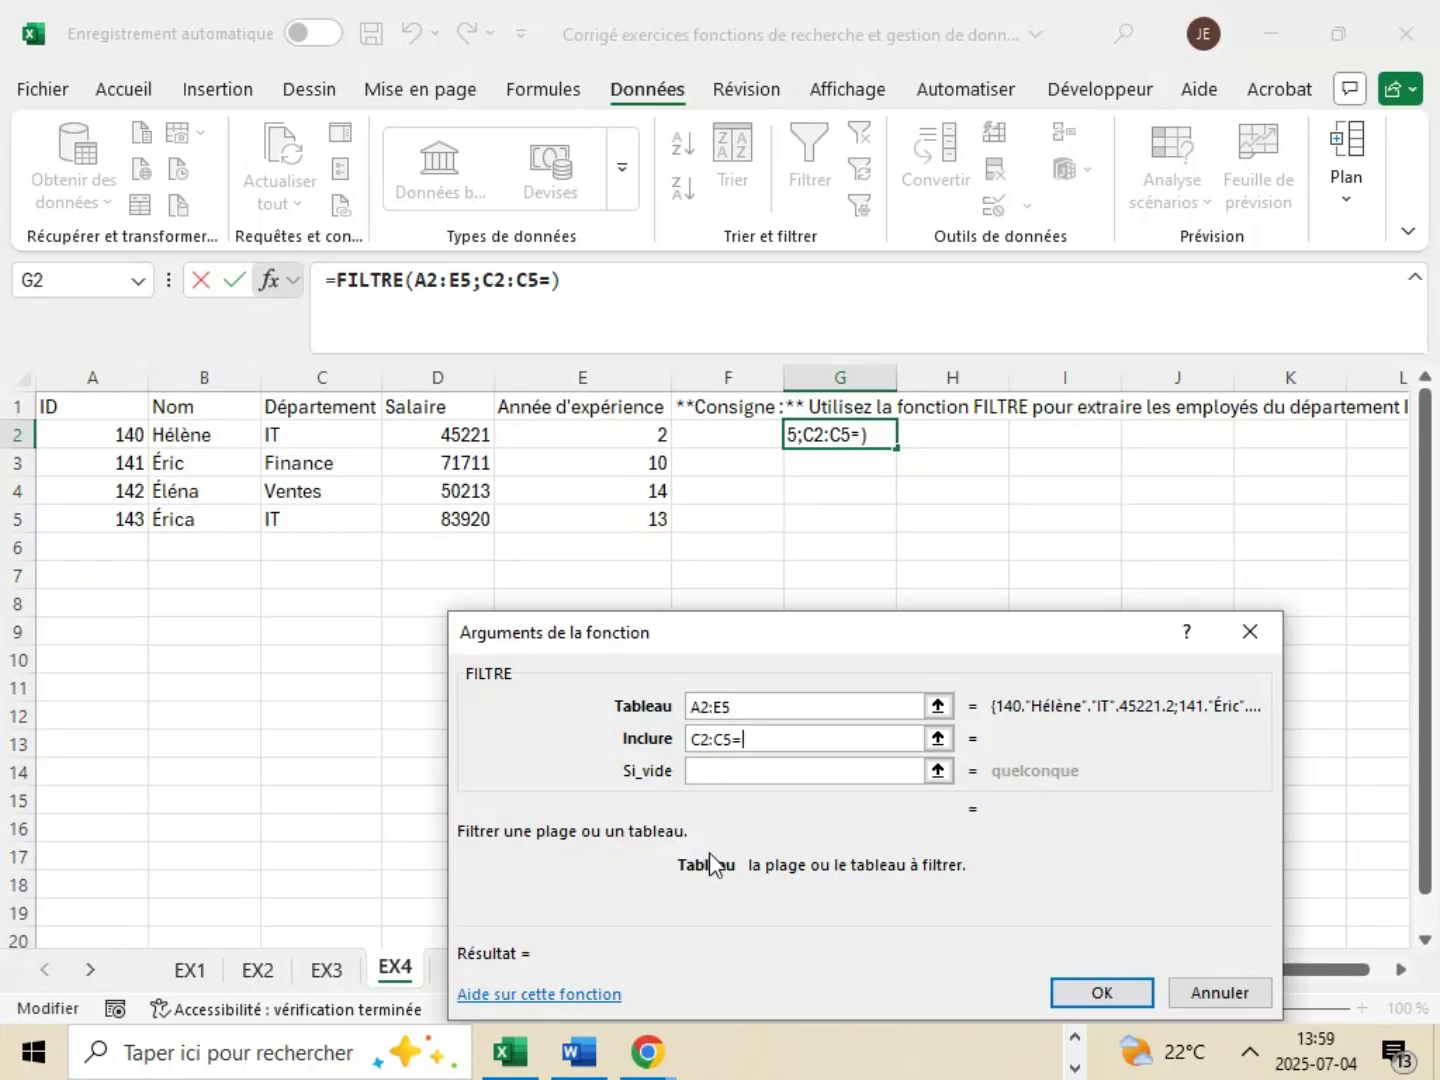
pyautogui.write('"IT')
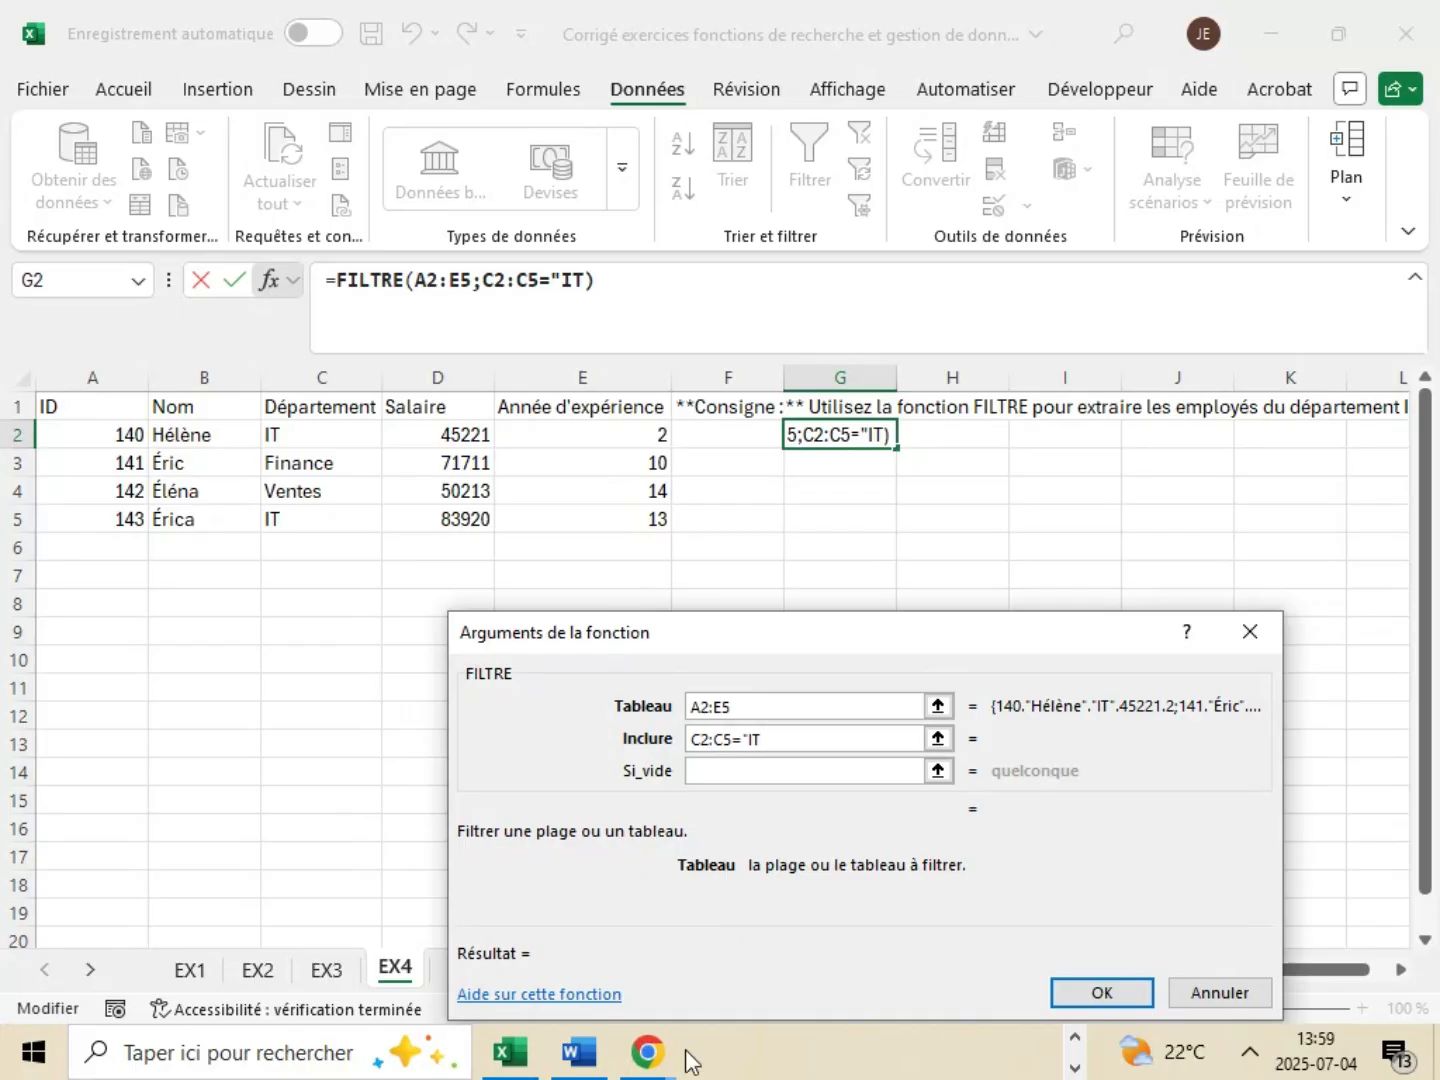
pyautogui.write('"')
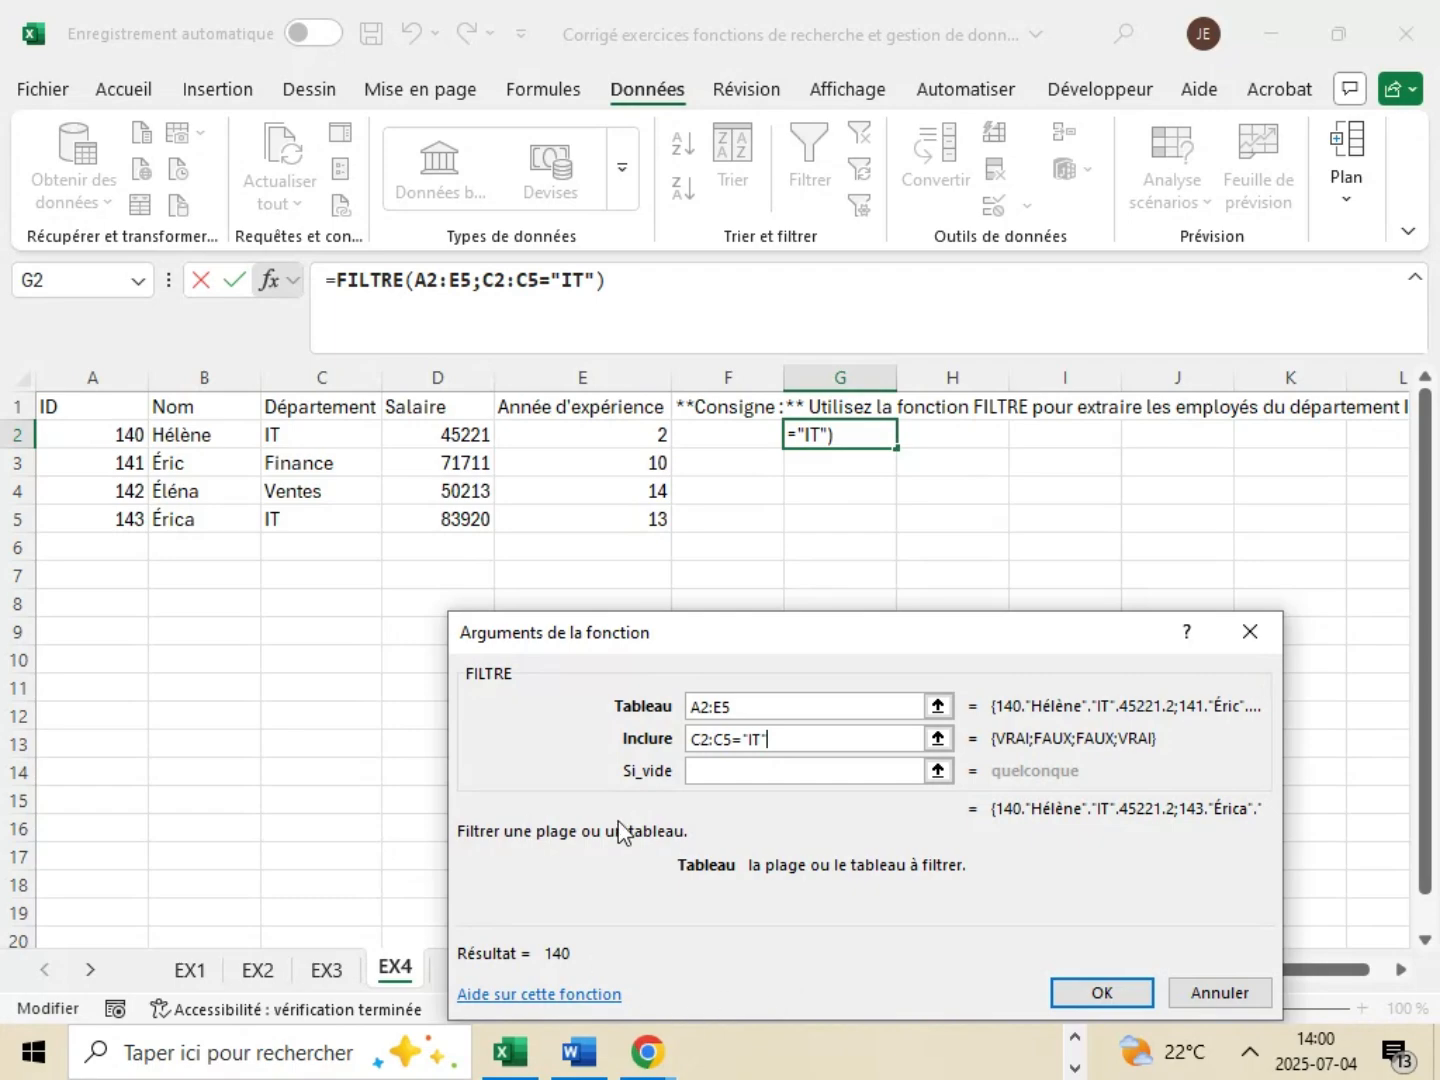
pyautogui.click(817, 778)
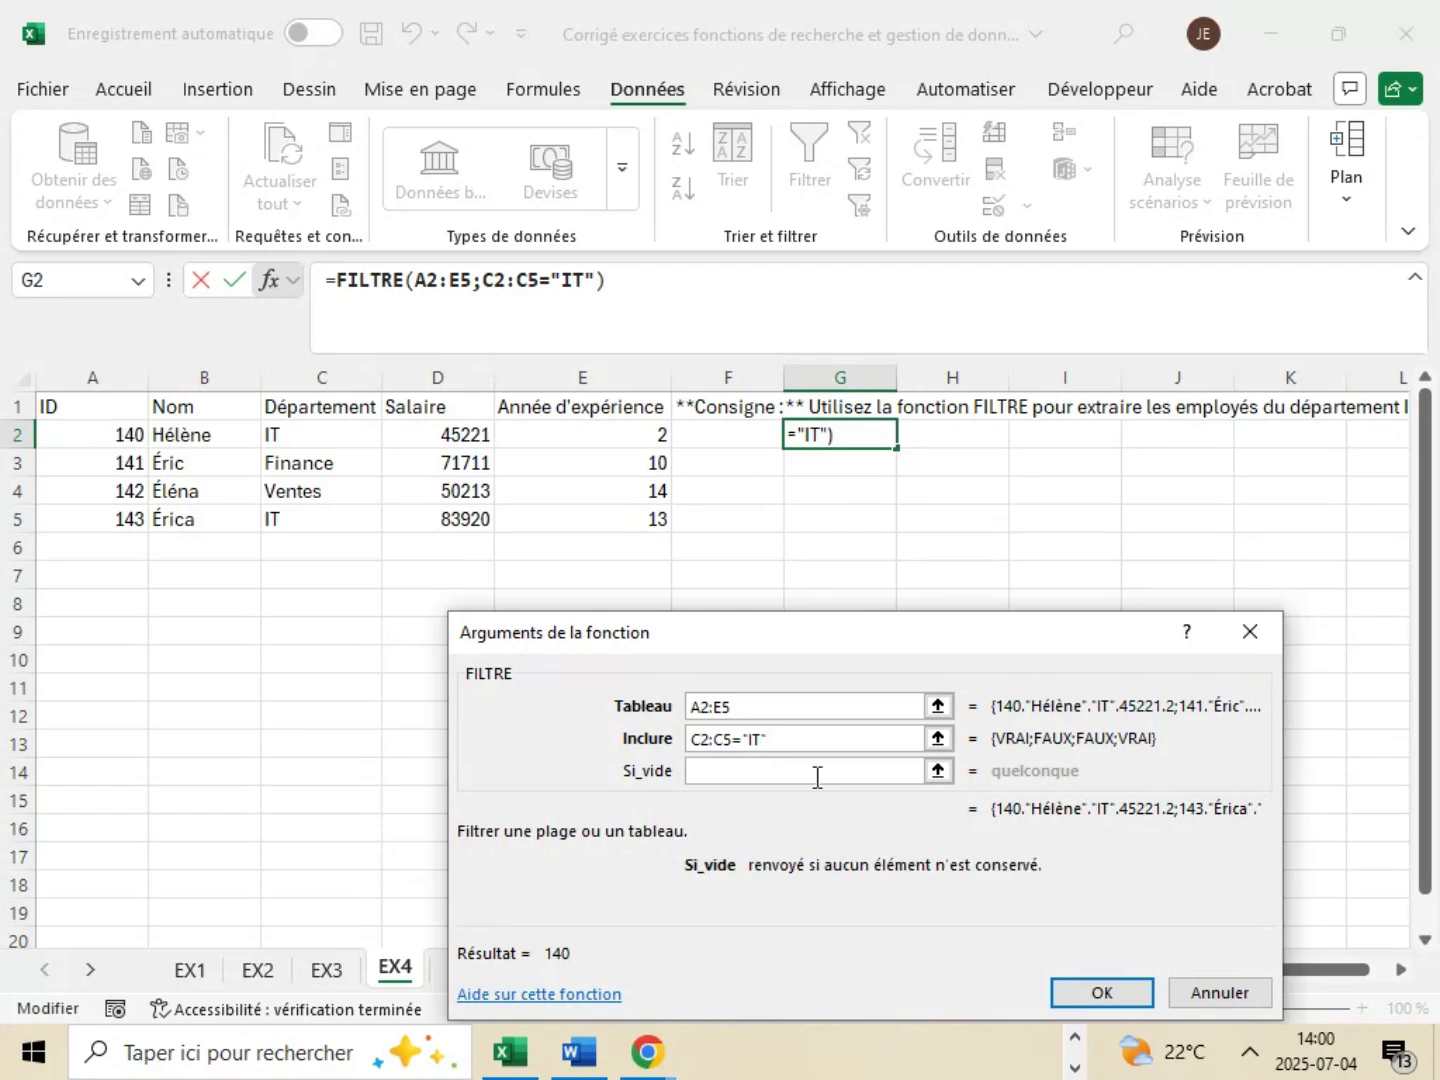
pyautogui.click(1101, 994)
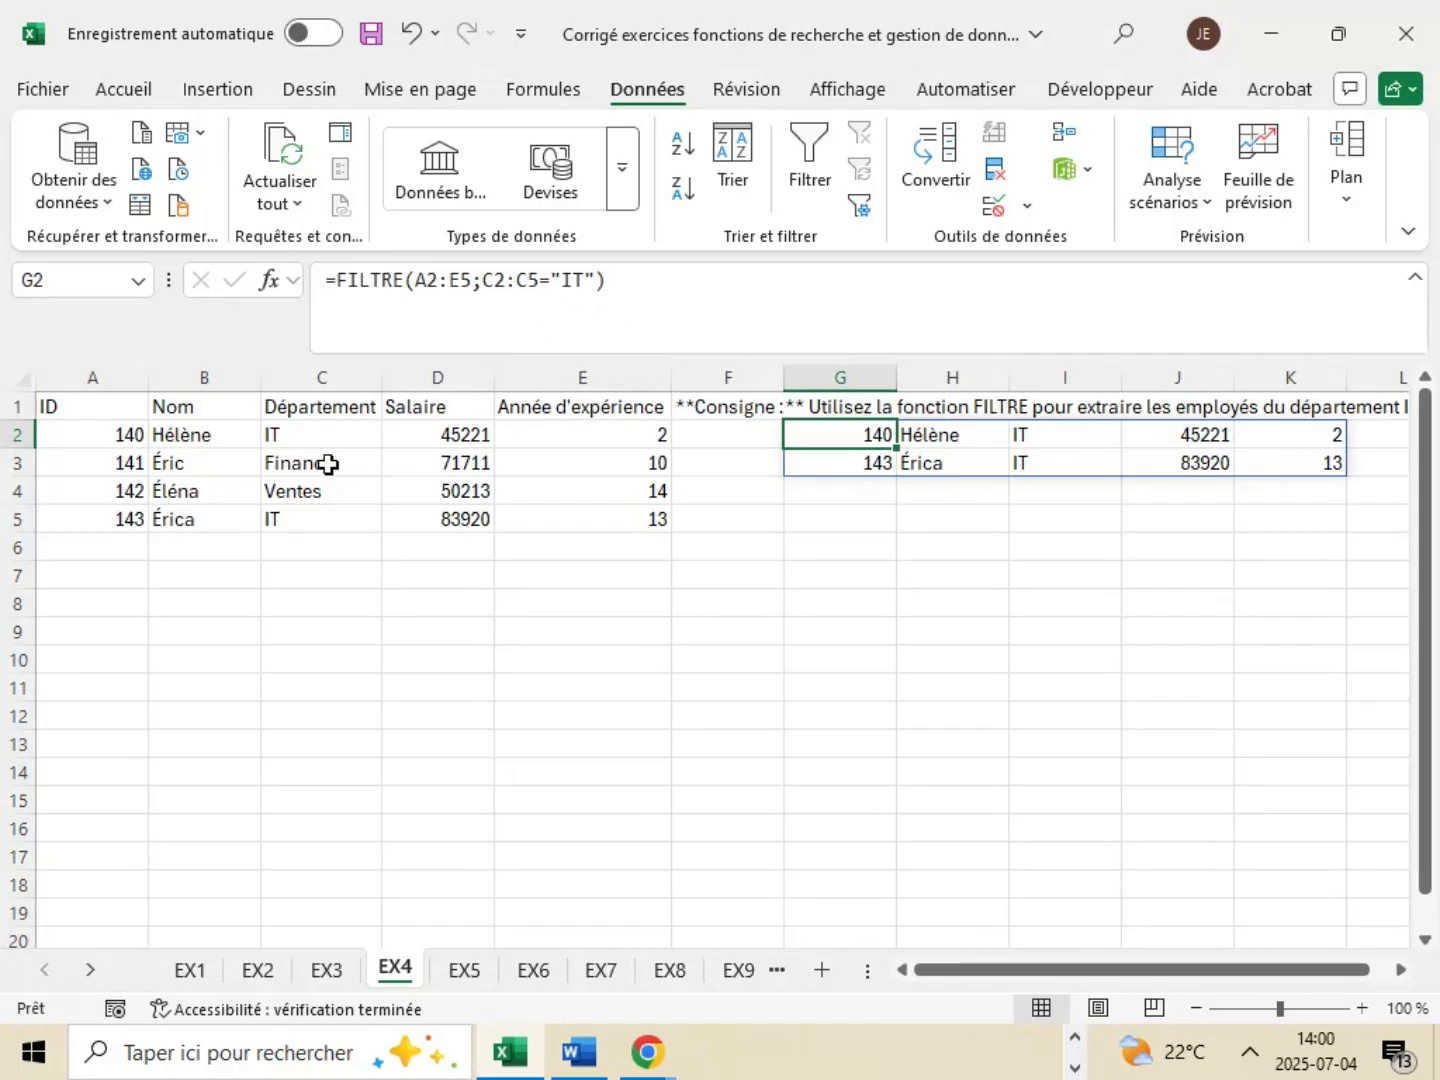
# - Change the department criterion in G2's FILTRE formula to "Finance" and commit the formula
pyautogui.click(591, 283)
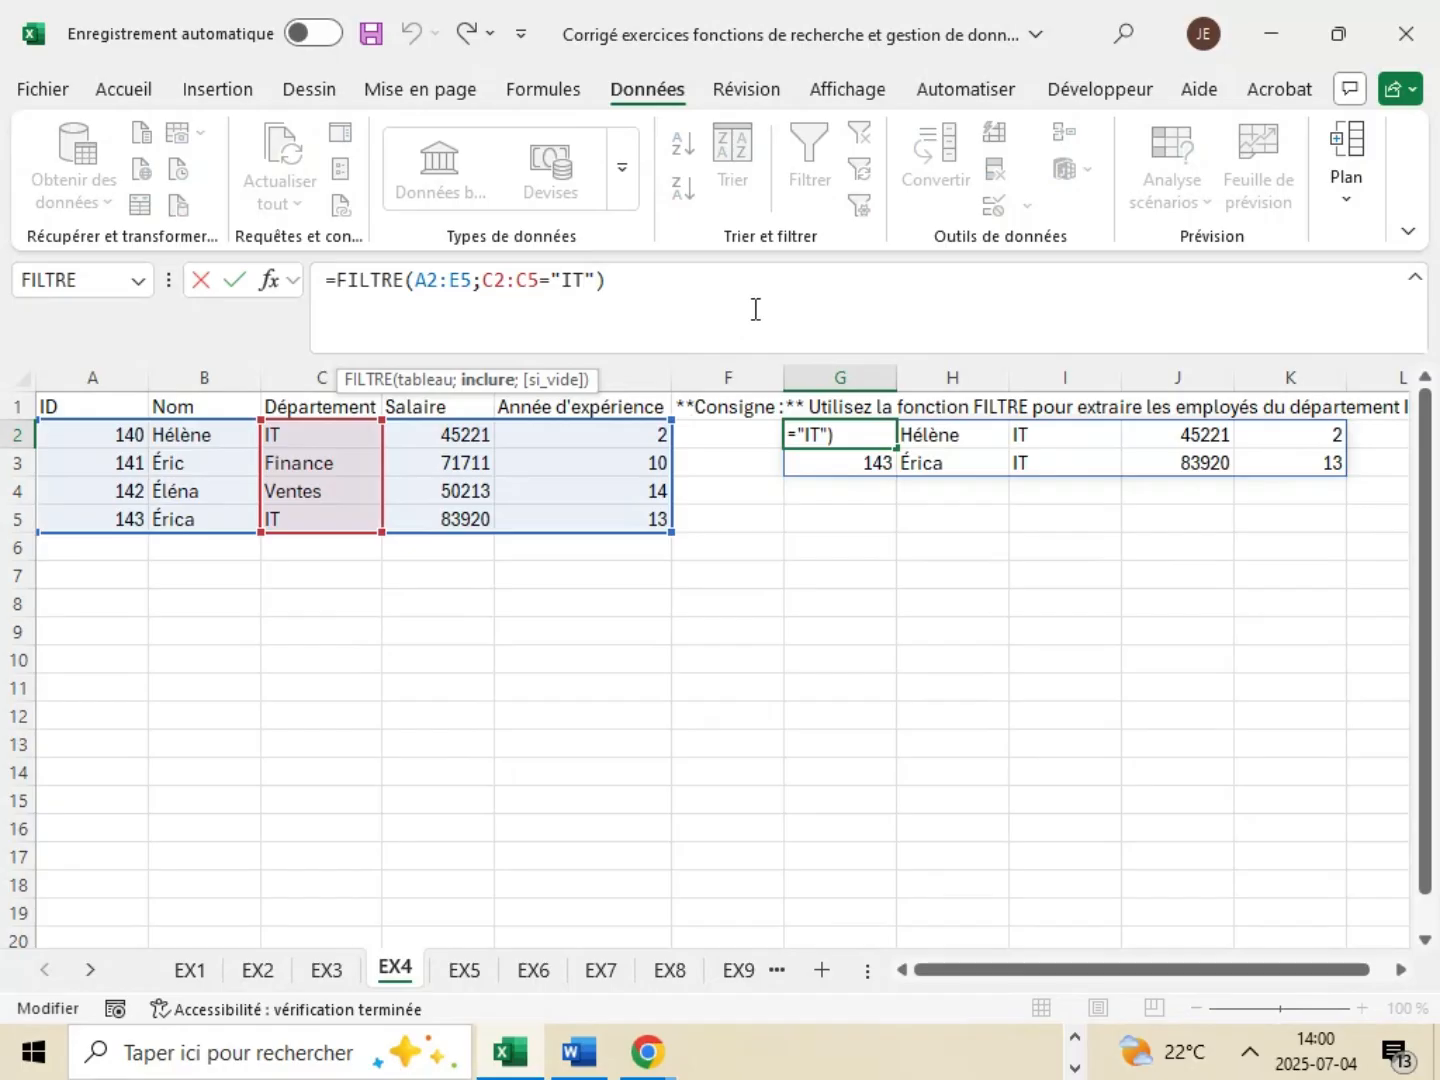
pyautogui.press('BackSpace')
pyautogui.press('BackSpace')
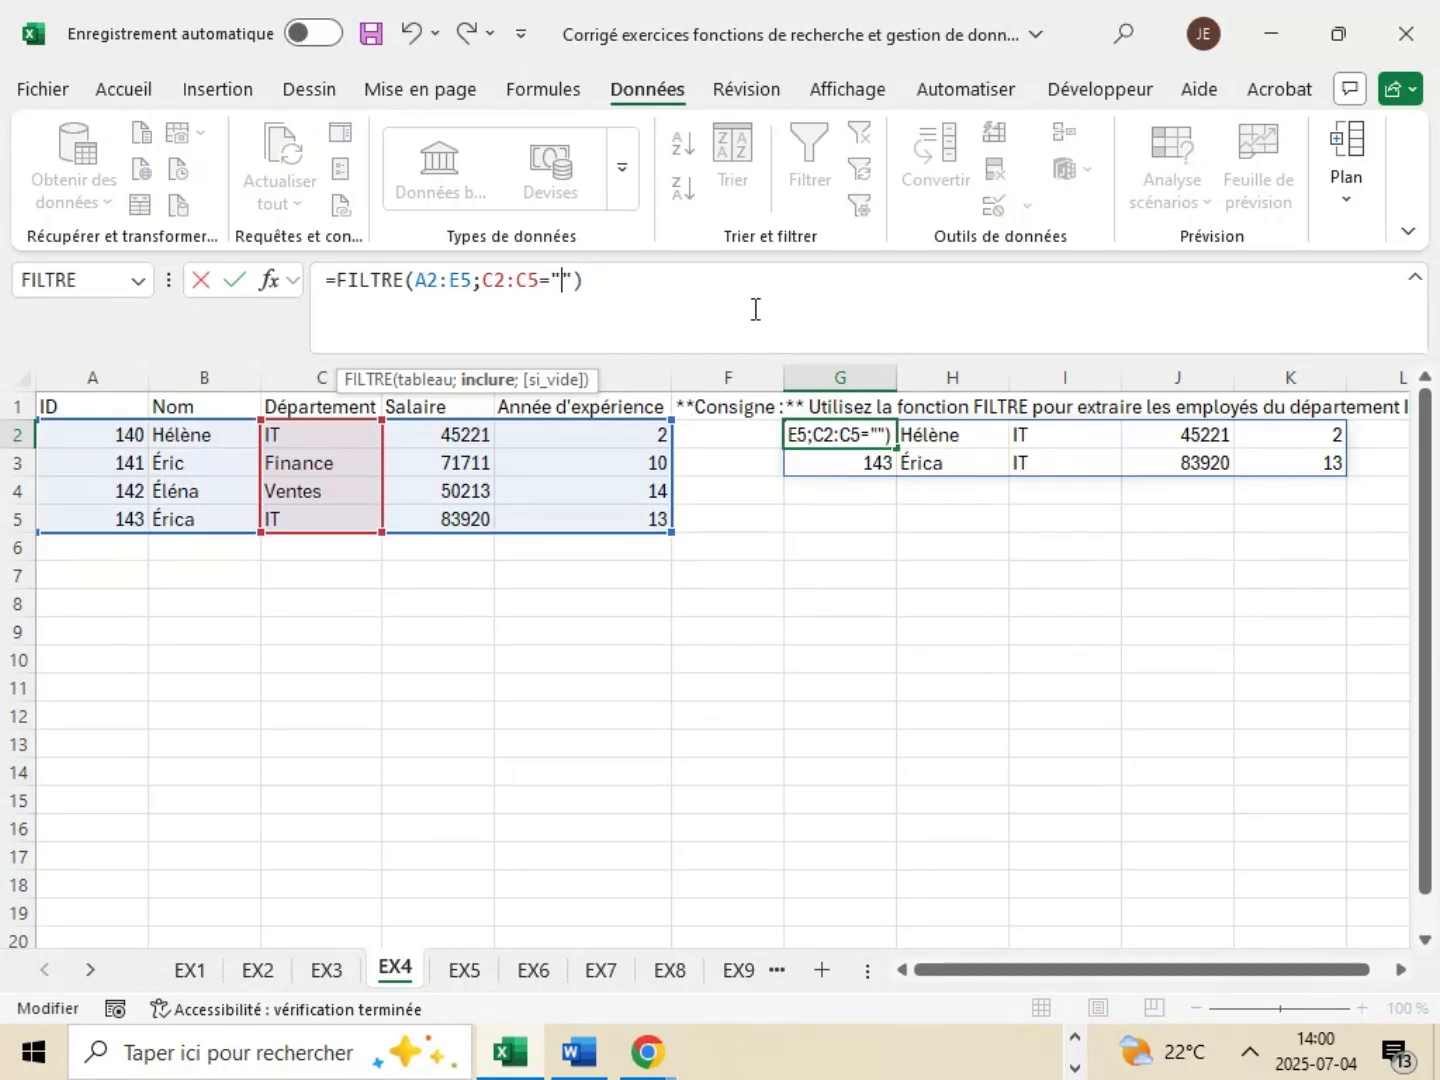
pyautogui.write('F')
pyautogui.write('ina')
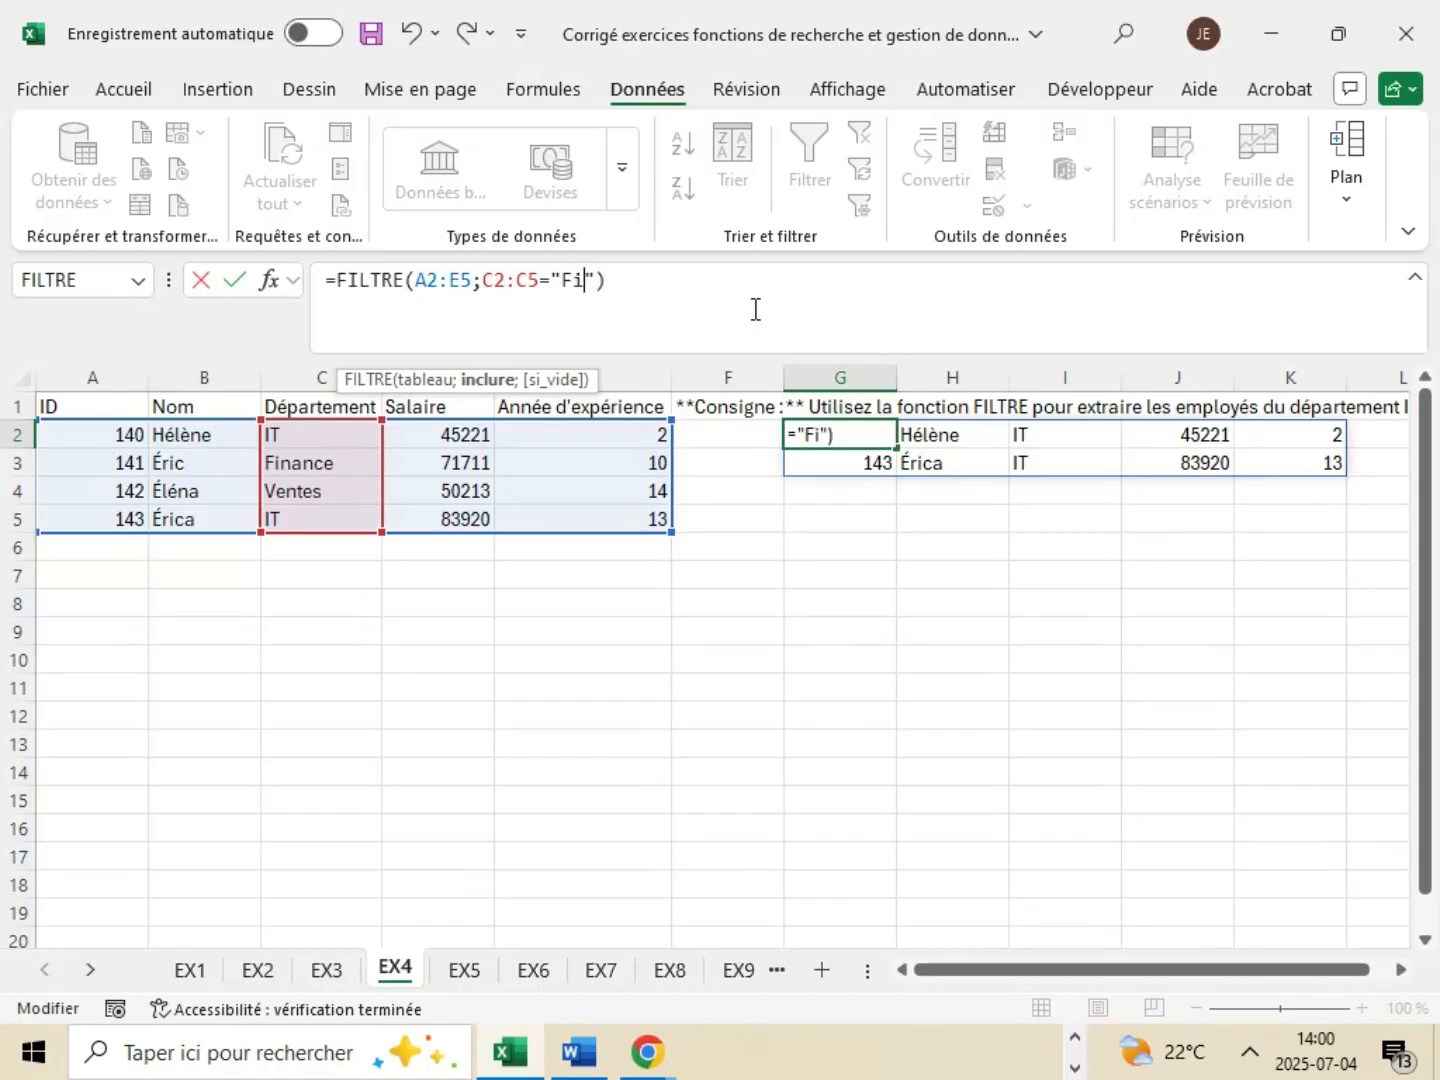
pyautogui.write('nce')
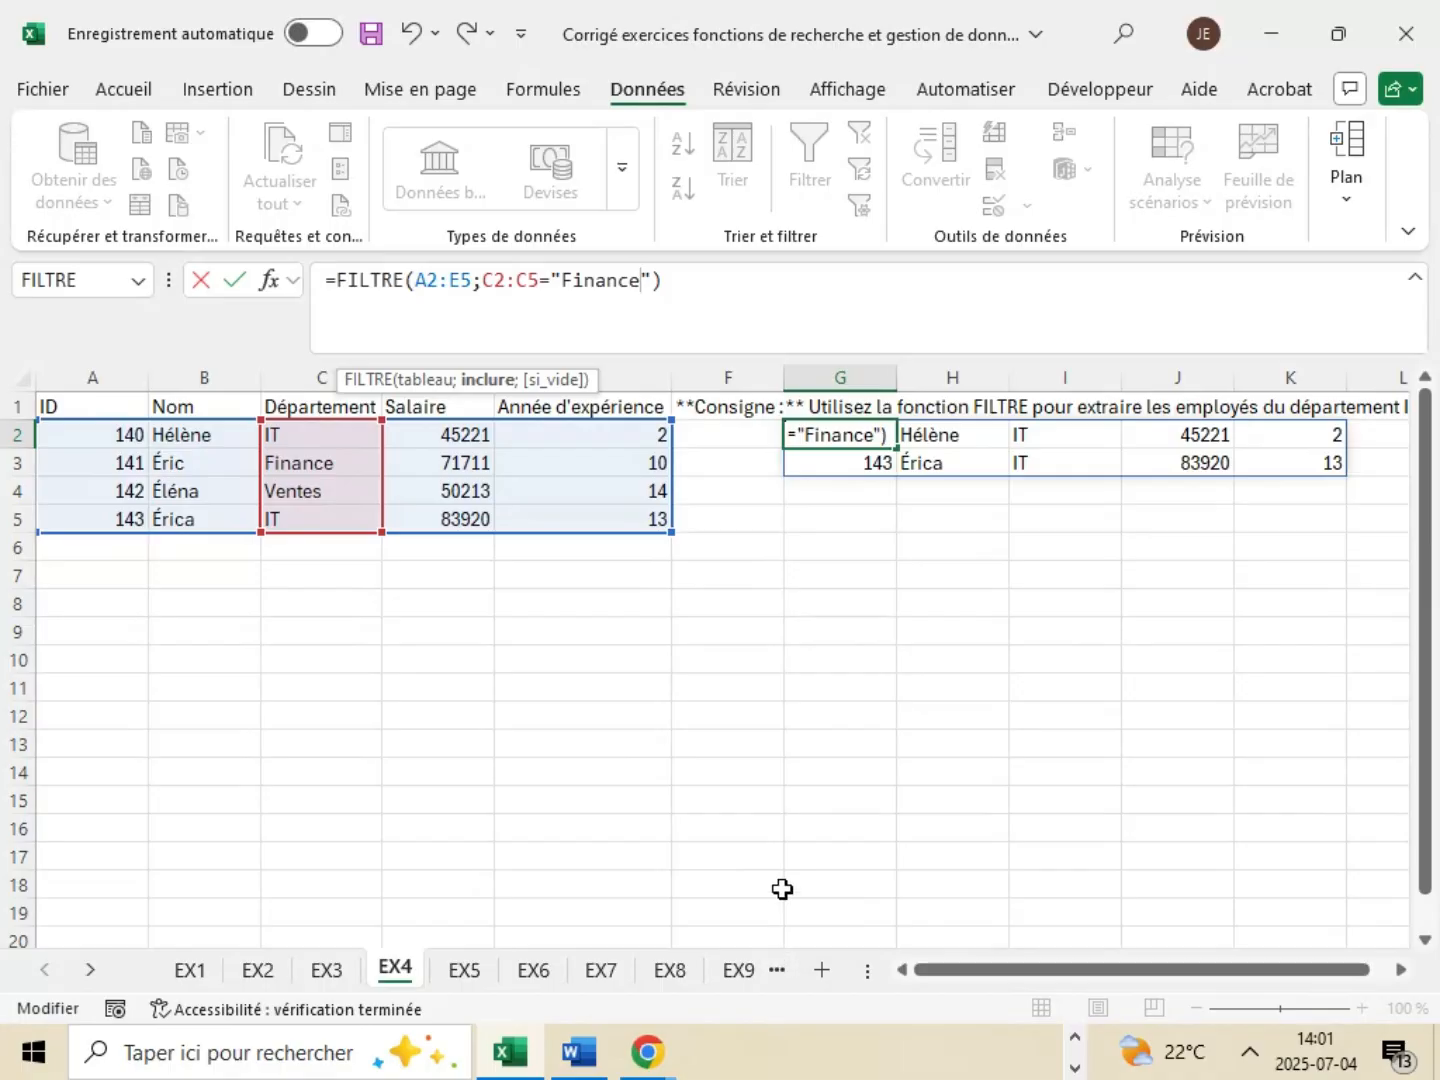
pyautogui.click(919, 680)
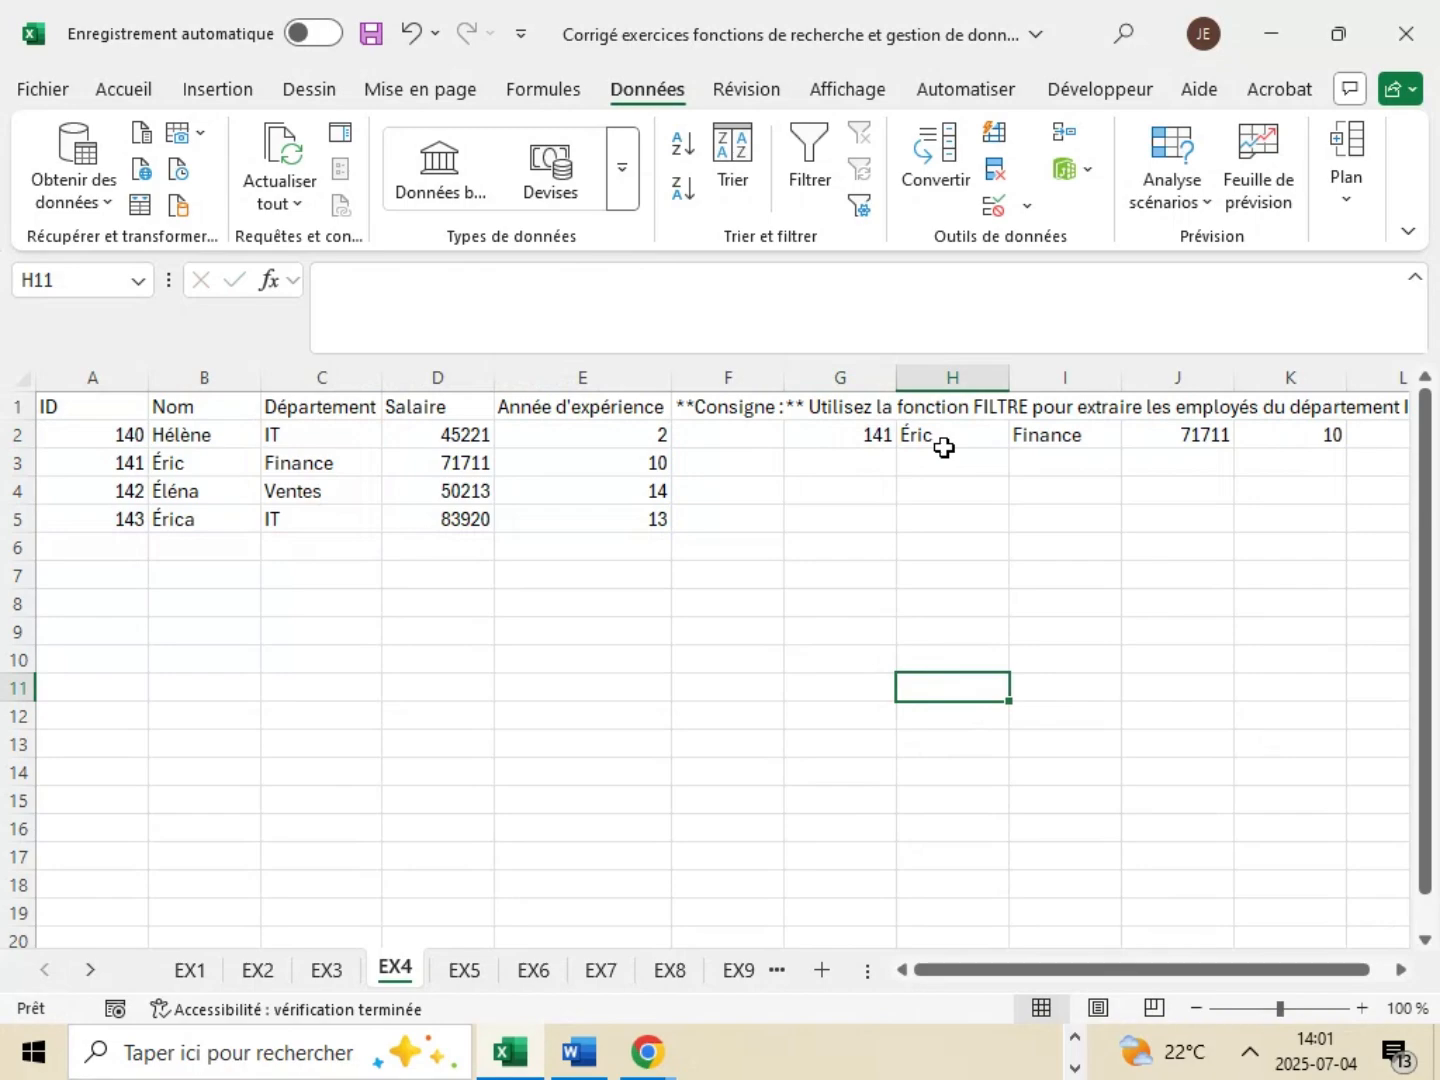
# - Restore the department criterion in G2's FILTRE formula to "IT" and commit the formula
pyautogui.click(868, 433)
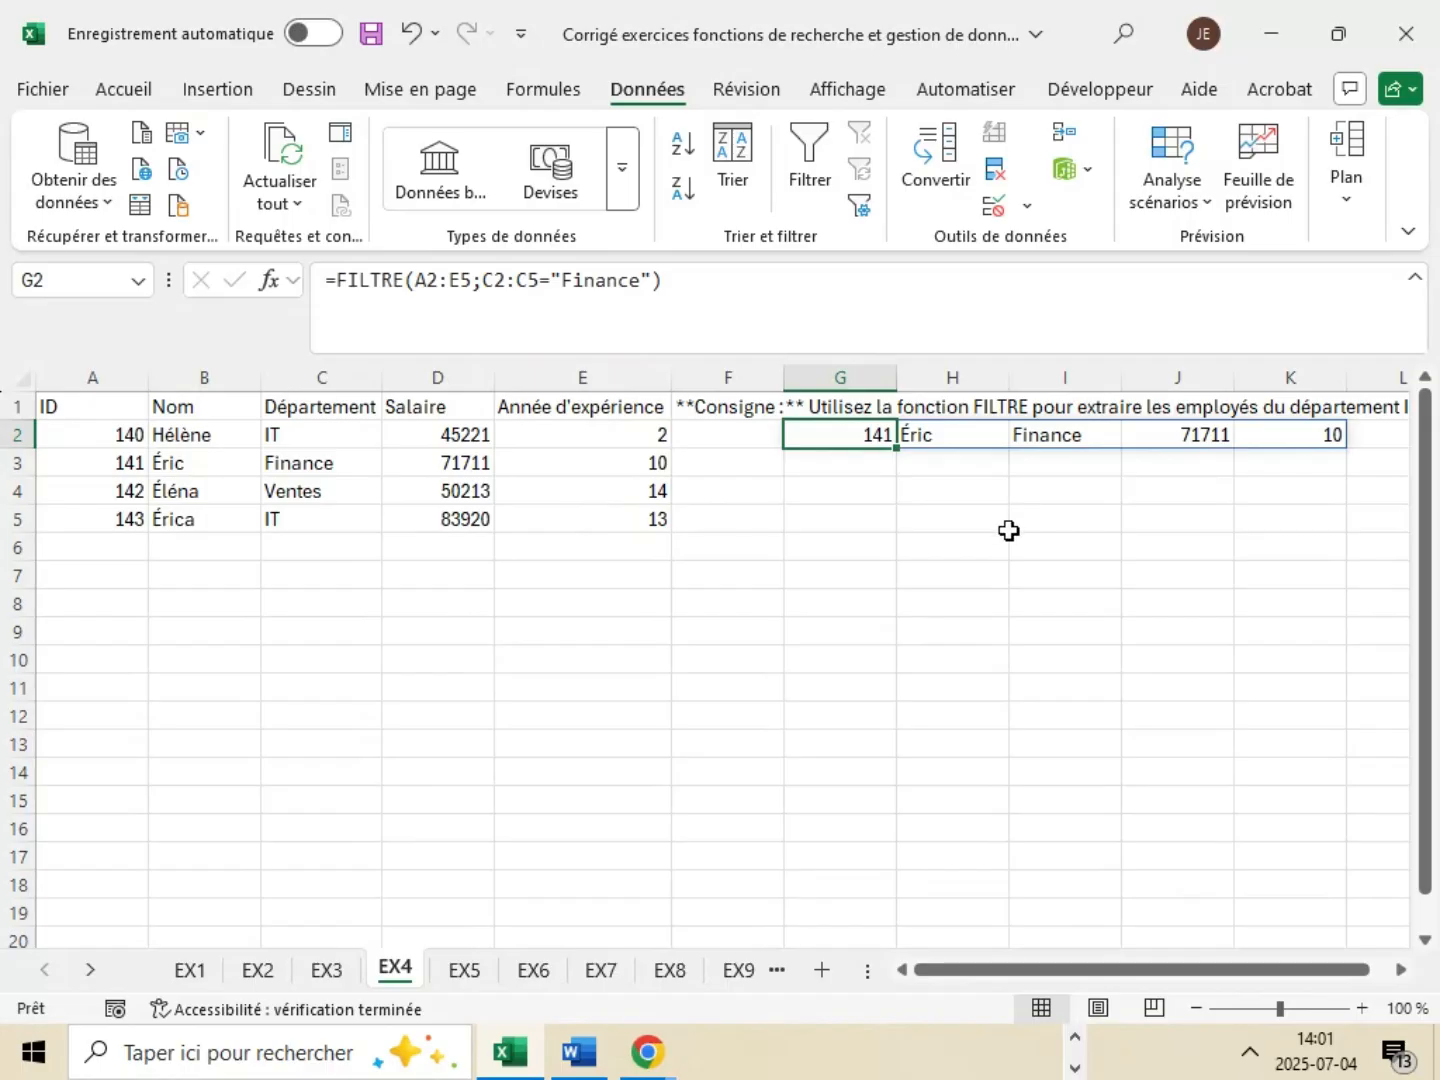
pyautogui.click(645, 283)
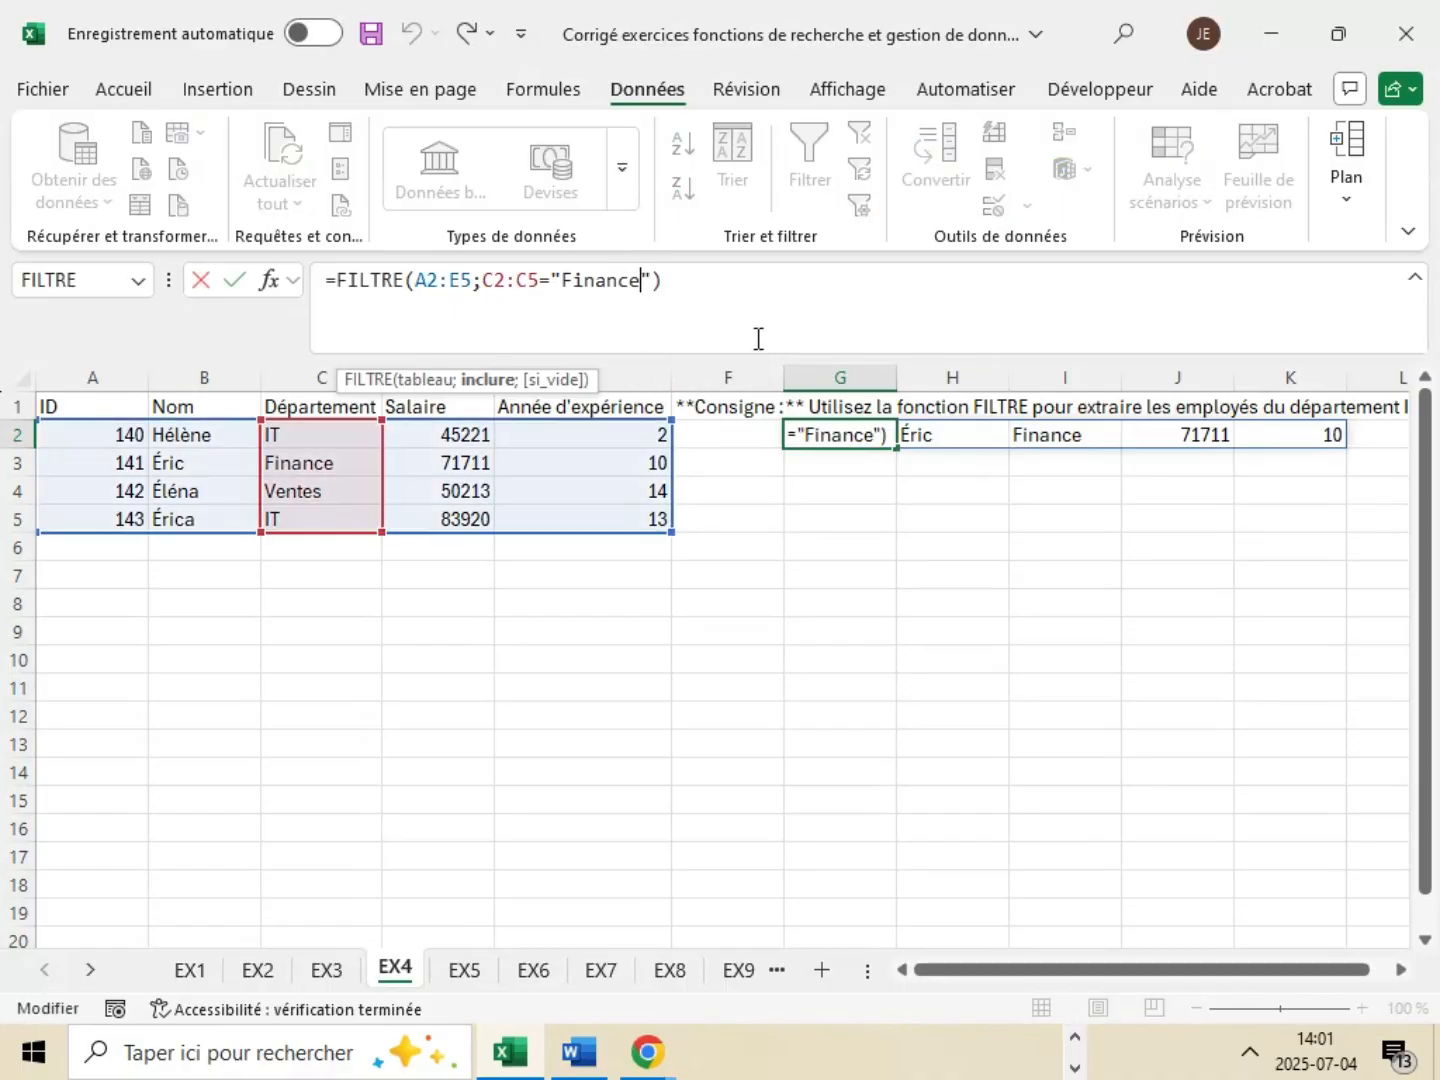
pyautogui.press('BackSpace')
pyautogui.press('BackSpace')
pyautogui.press('BackSpace')
pyautogui.press('BackSpace')
pyautogui.press('BackSpace')
pyautogui.press('BackSpace')
pyautogui.press('BackSpace')
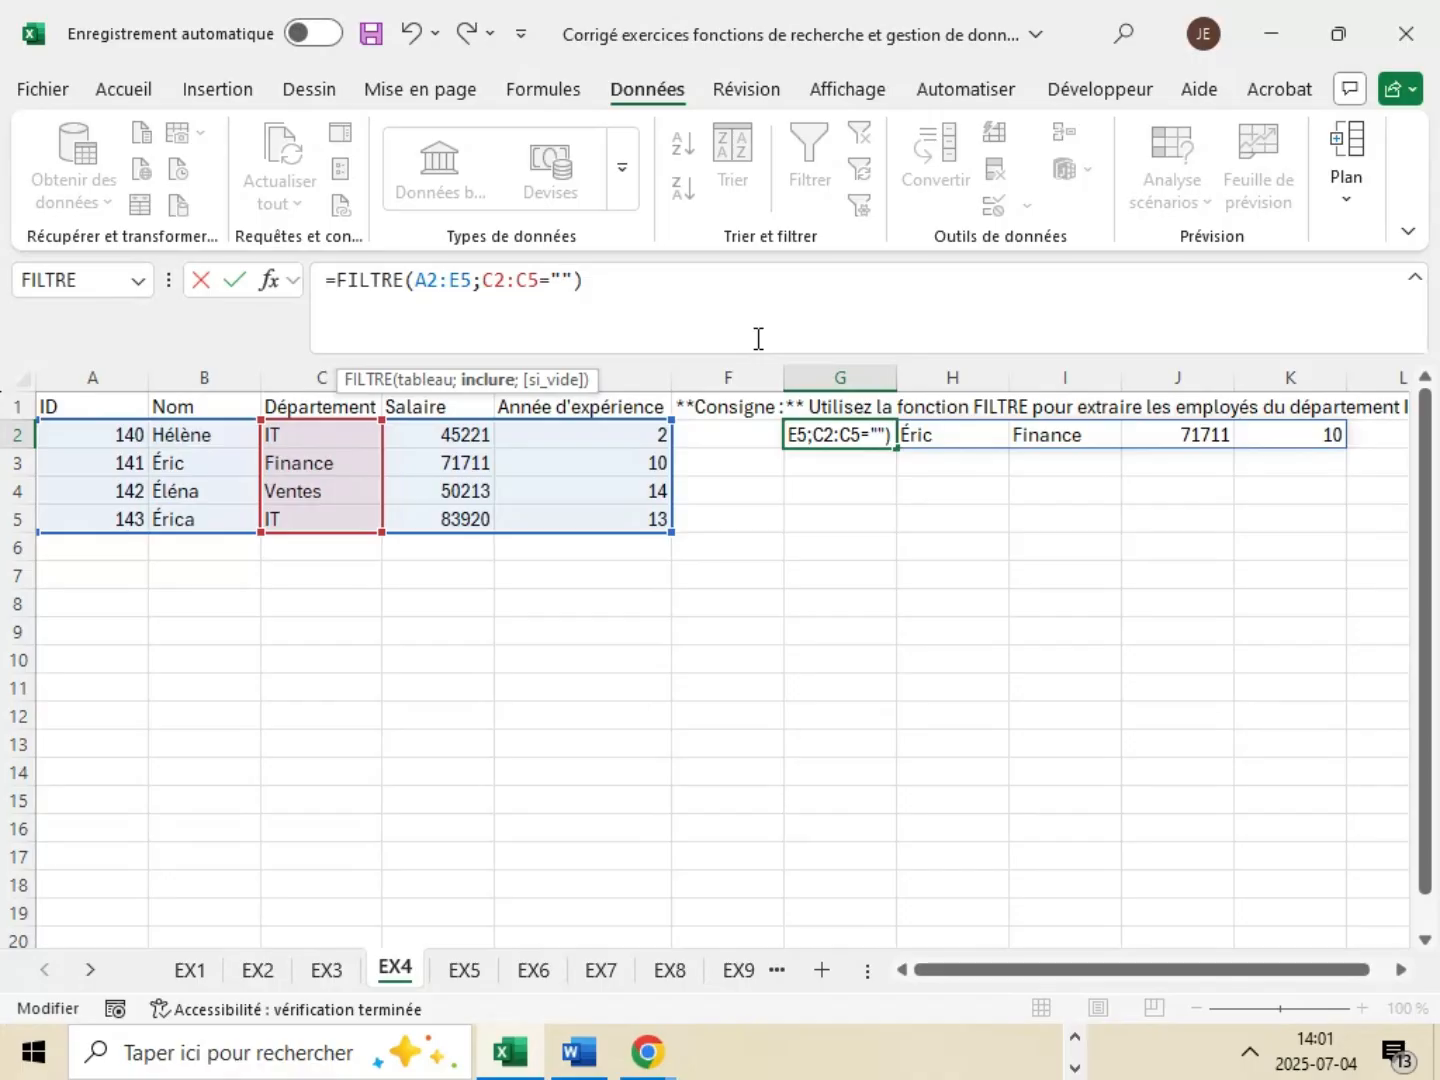
pyautogui.write('IT')
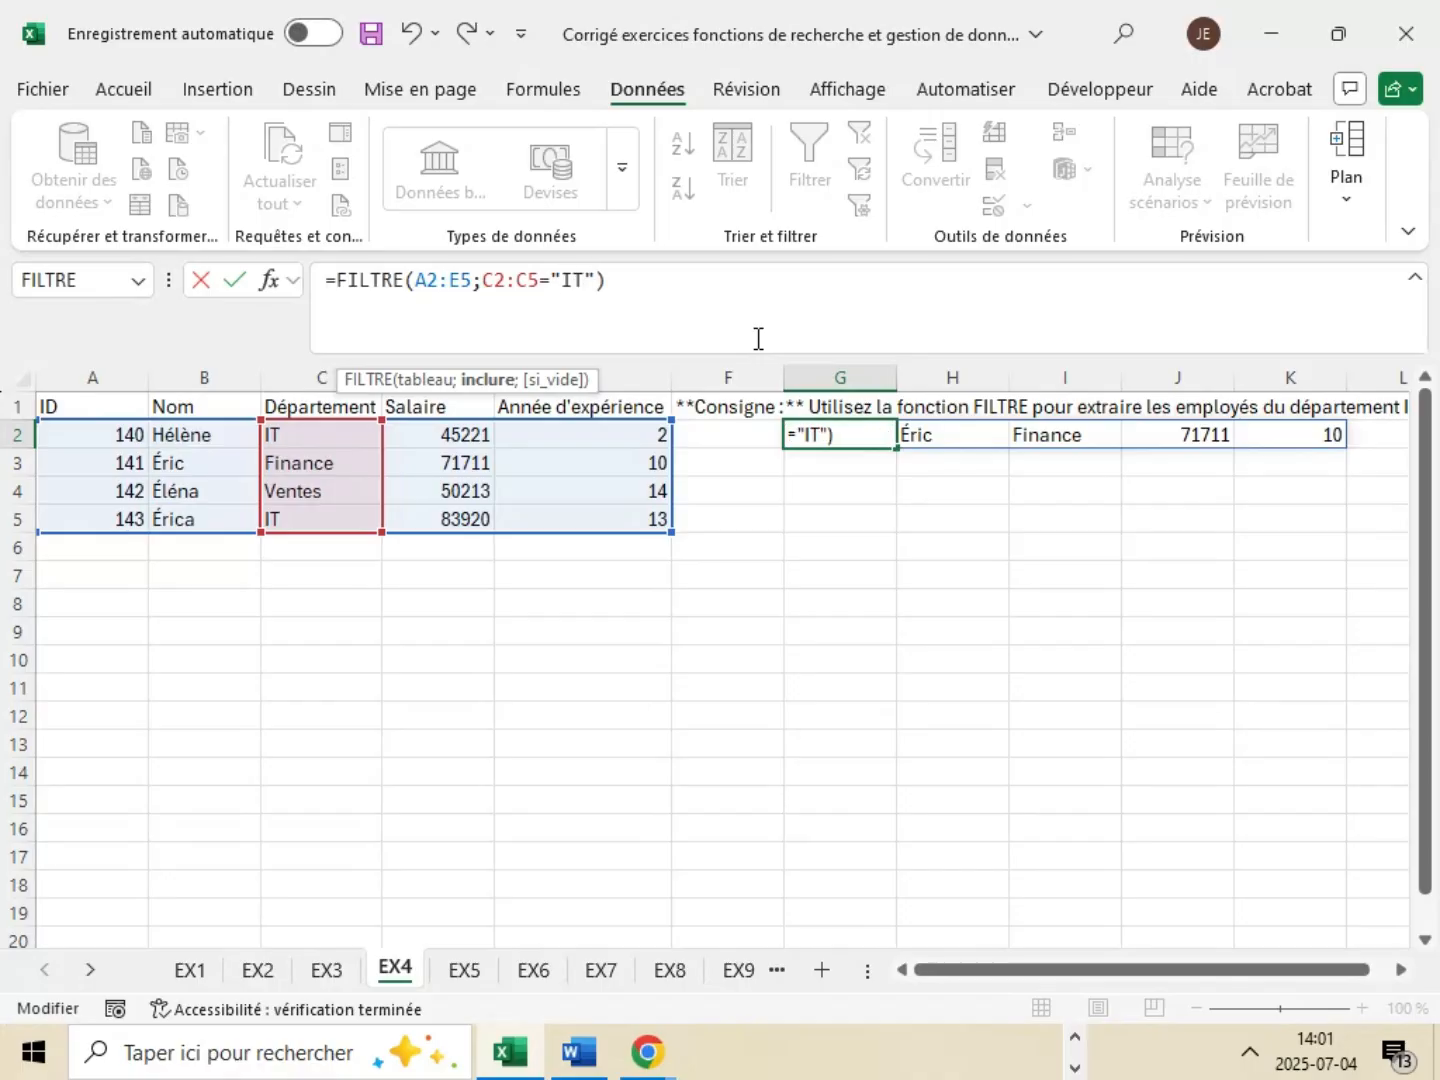
pyautogui.click(931, 745)
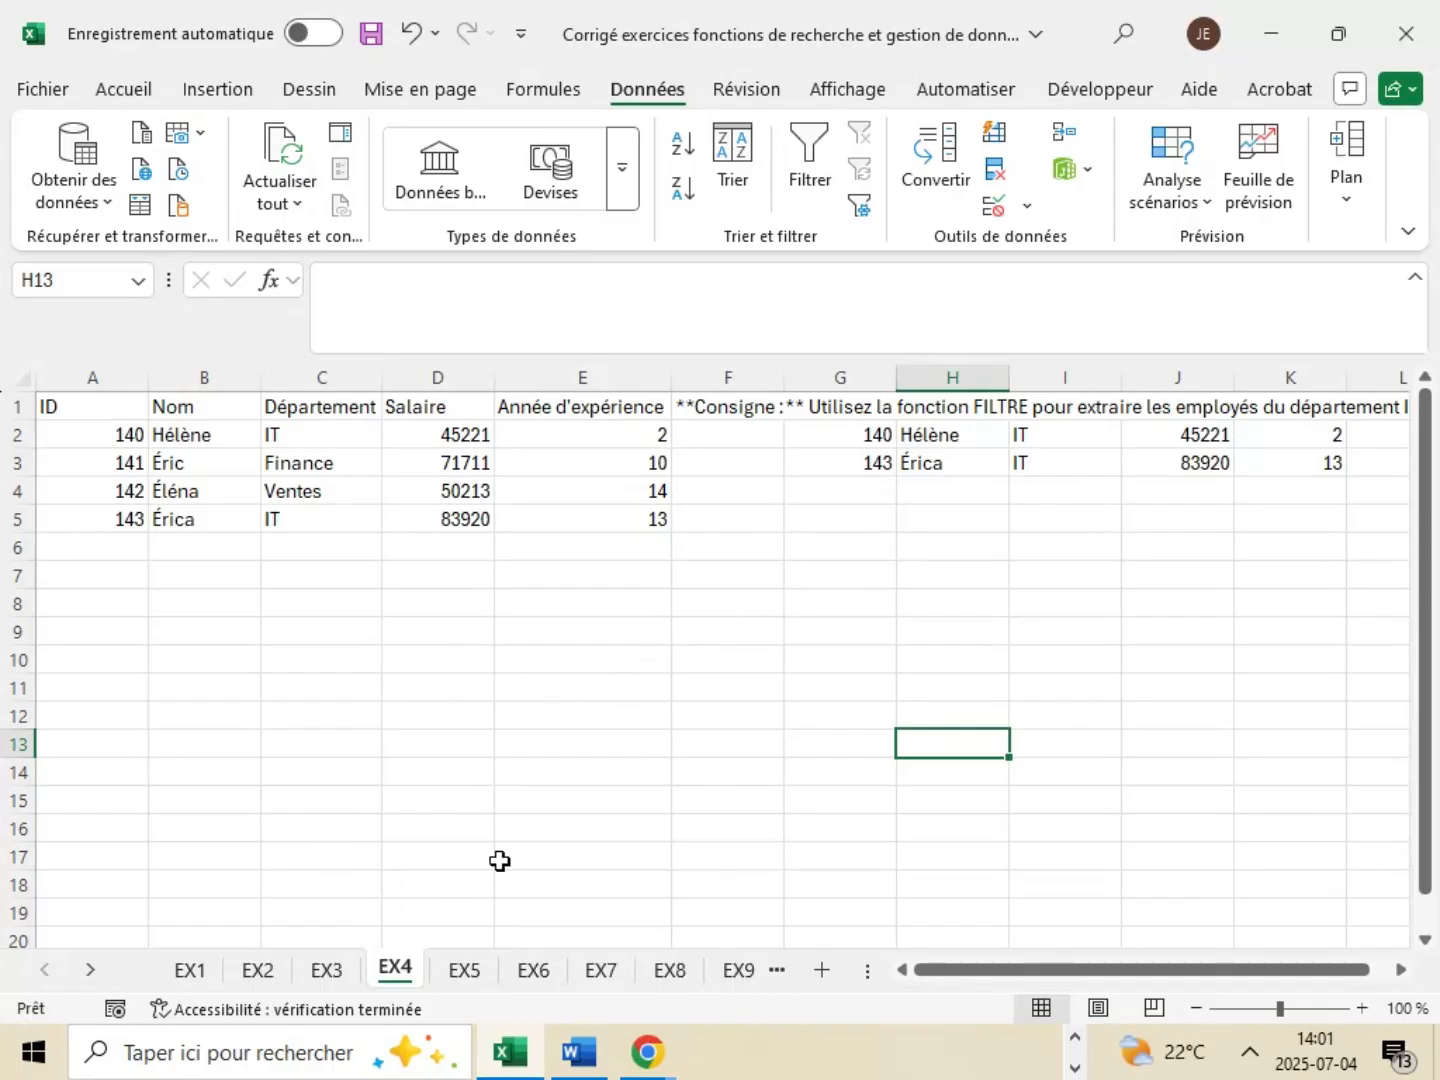
# - Open sheet EX5 and review the instruction and RECHERCHEV formula in the Corrigé for Exercice 5 in the Word document
pyautogui.click(465, 970)
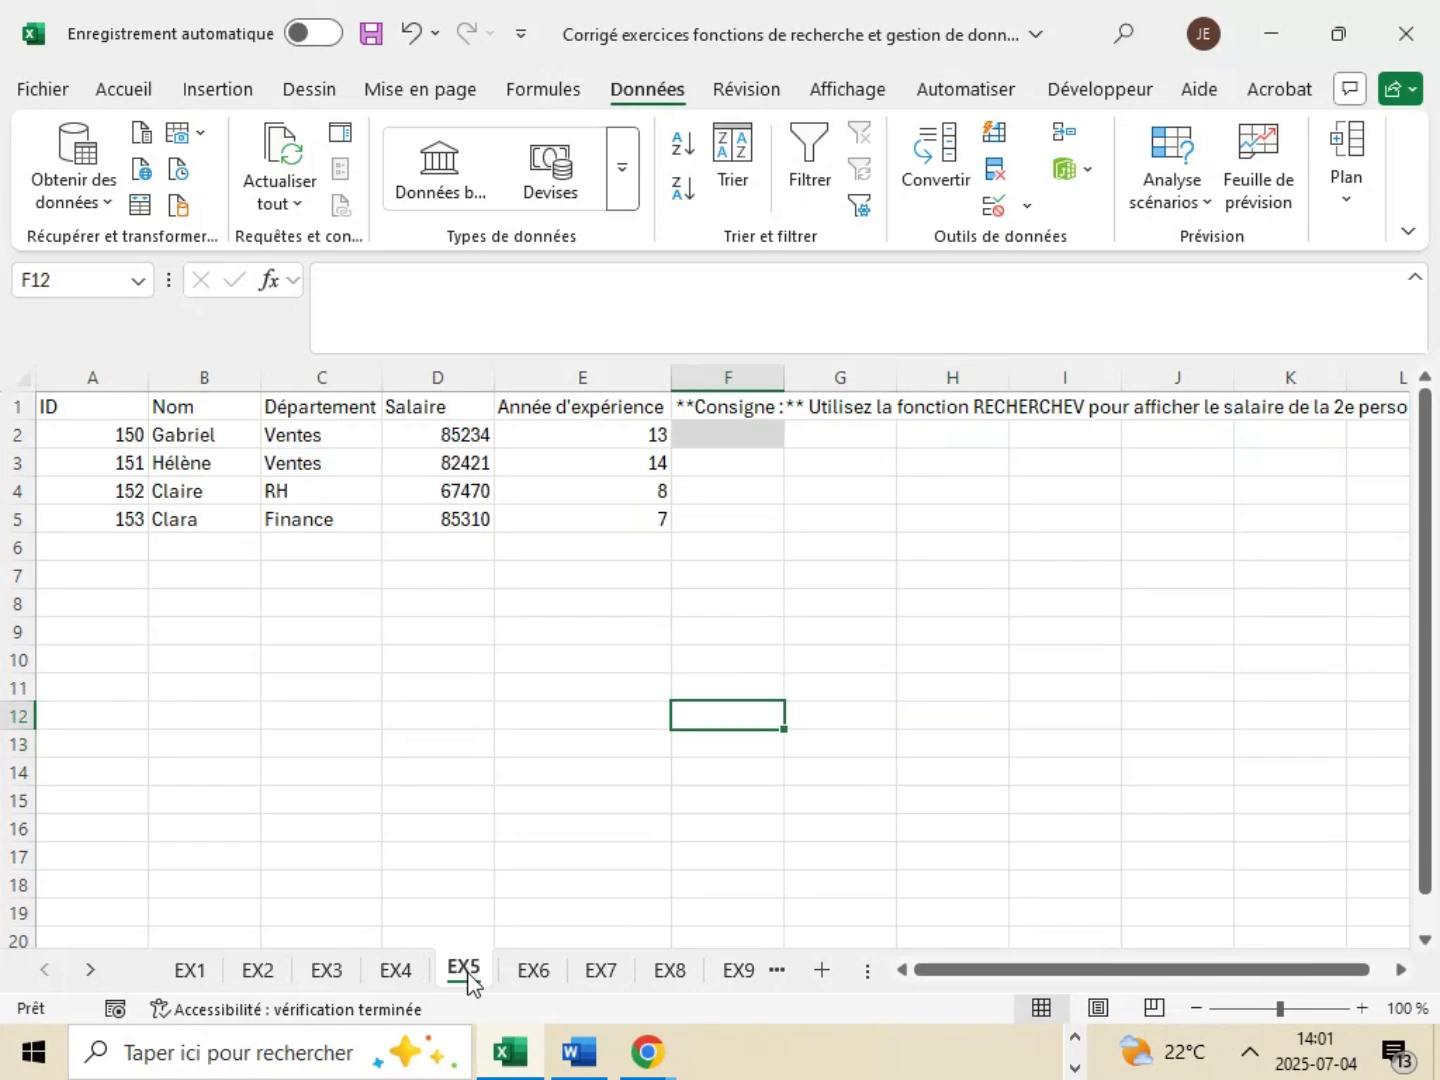
pyautogui.click(607, 717)
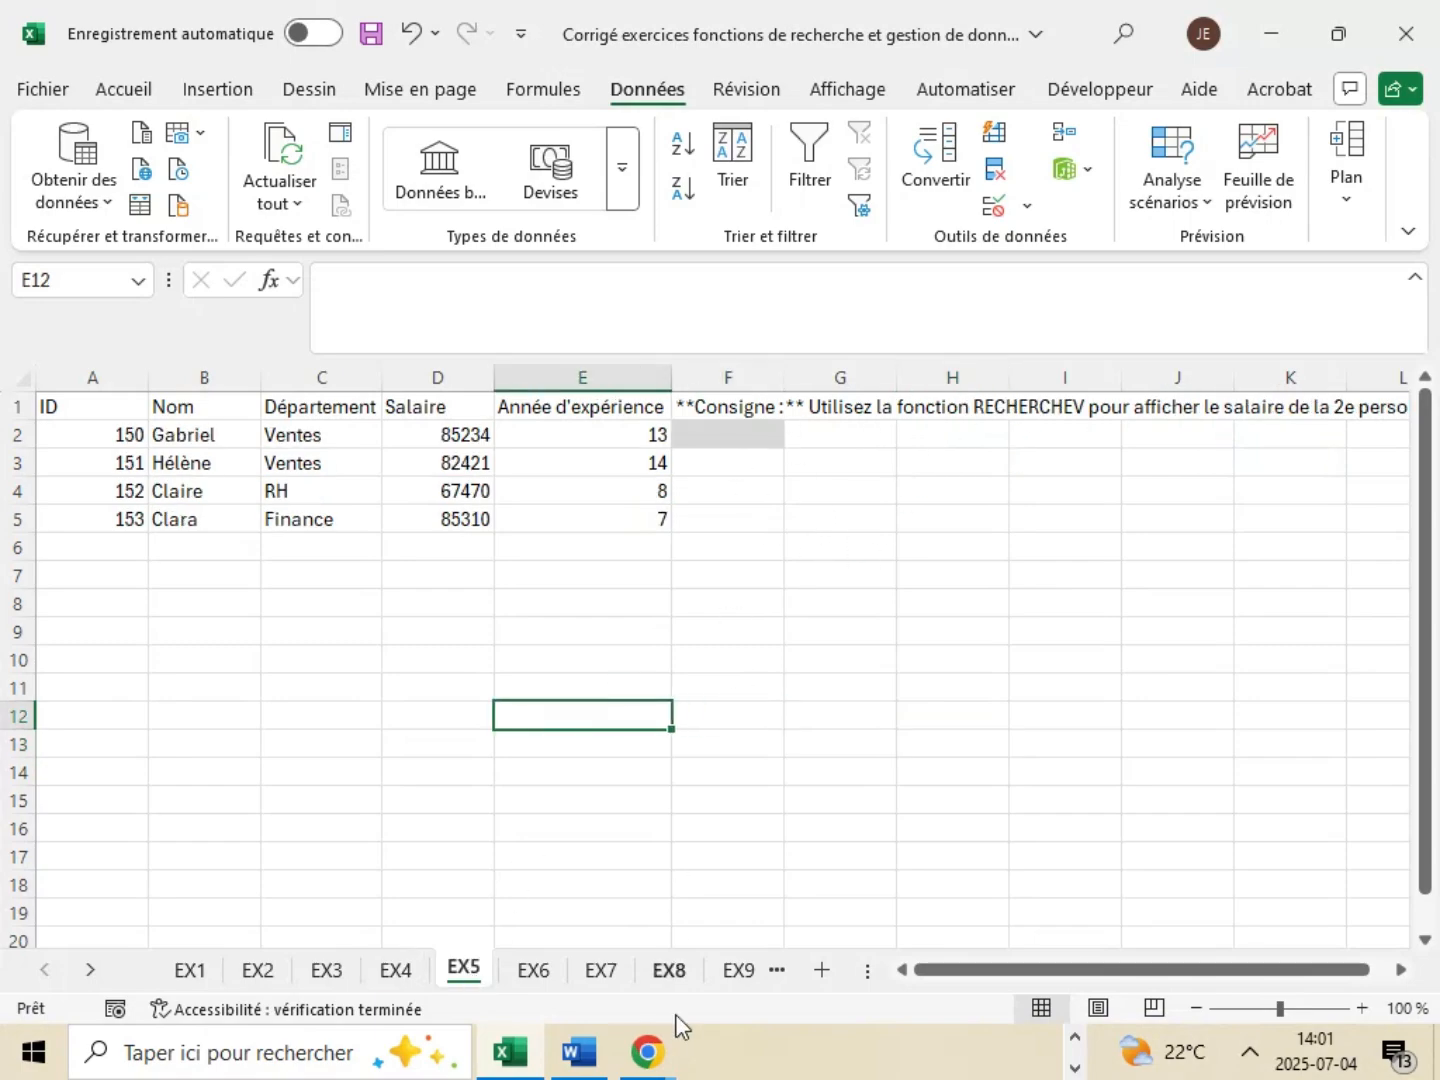
pyautogui.click(585, 1062)
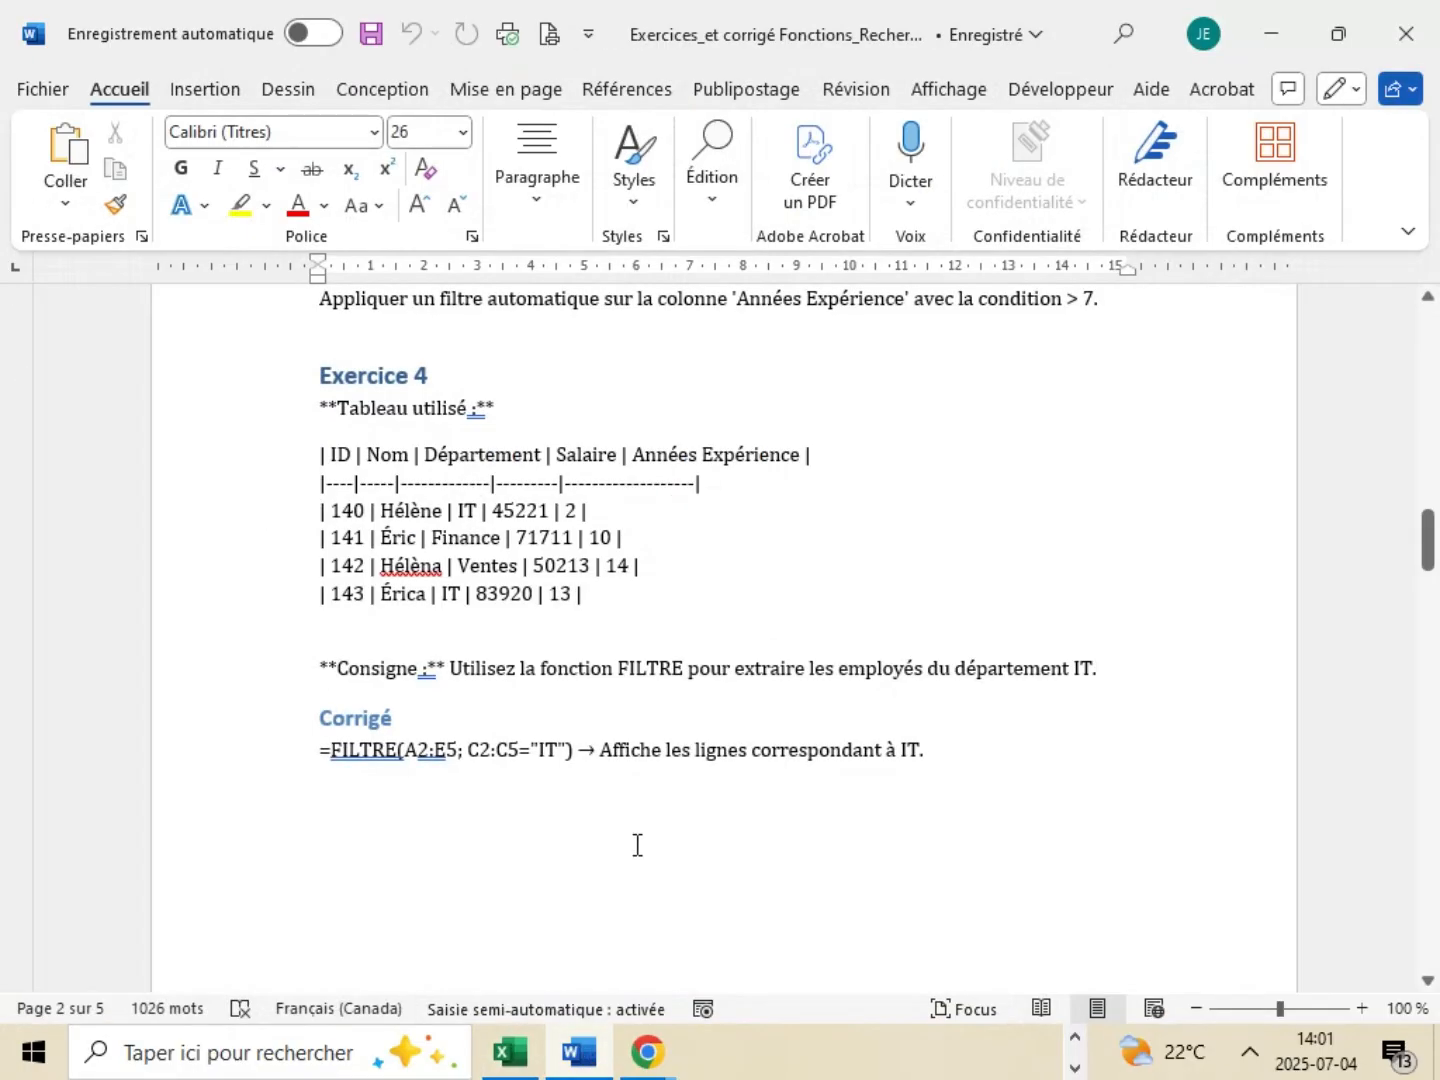
pyautogui.scroll(-8, 637, 845)
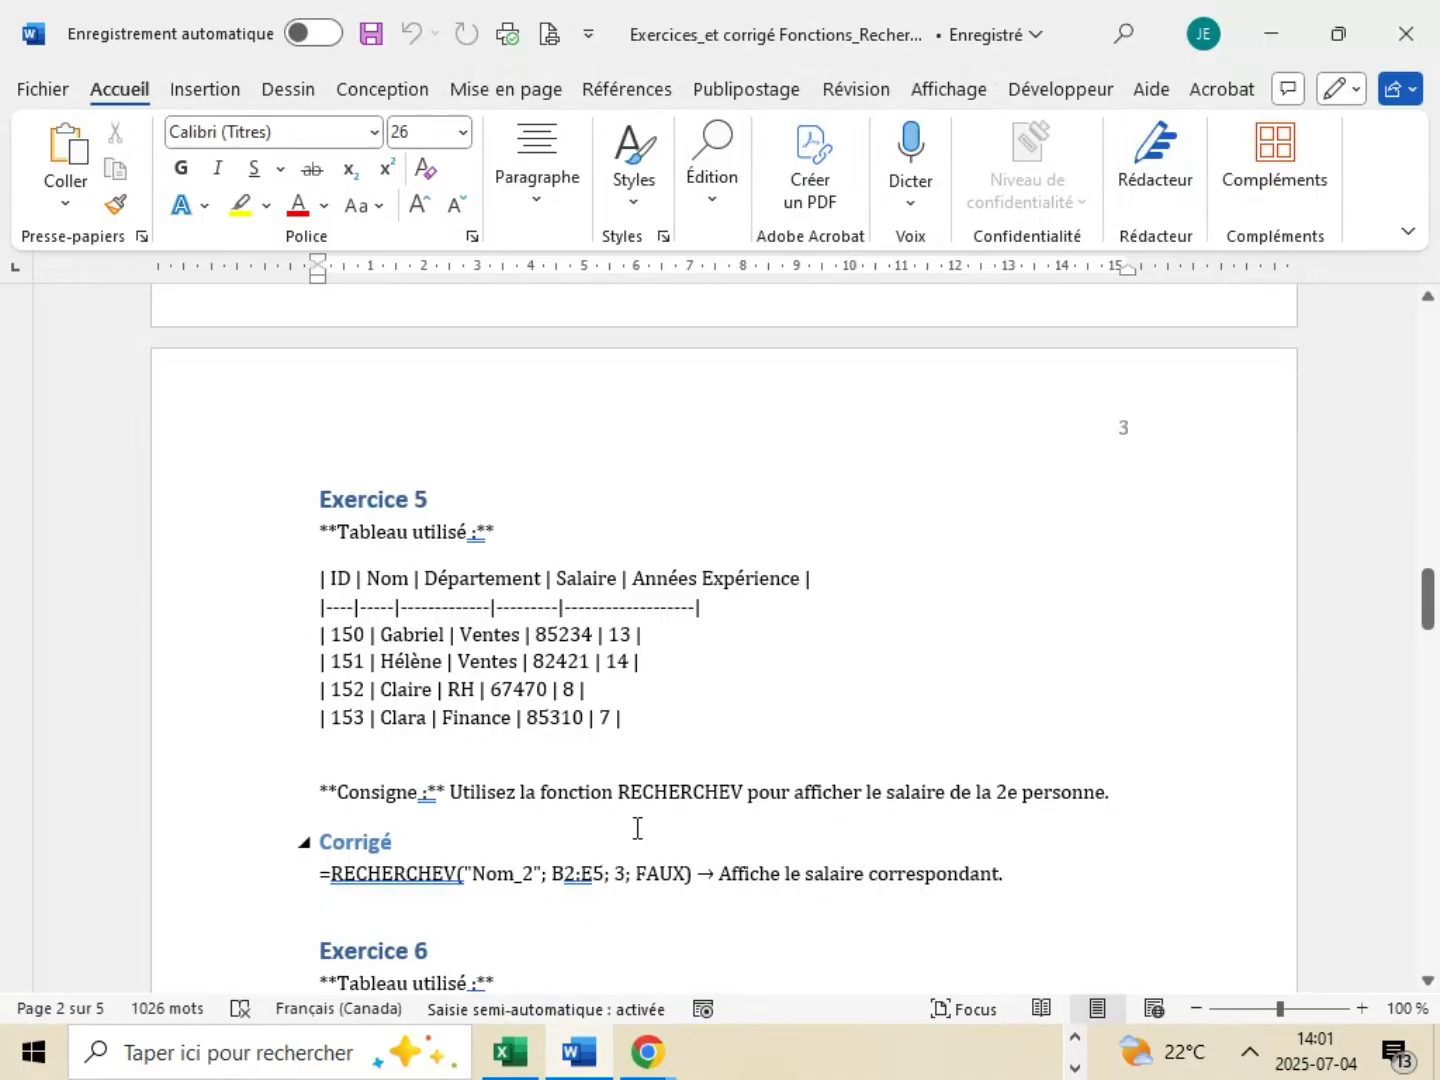
pyautogui.moveTo(510, 1055)
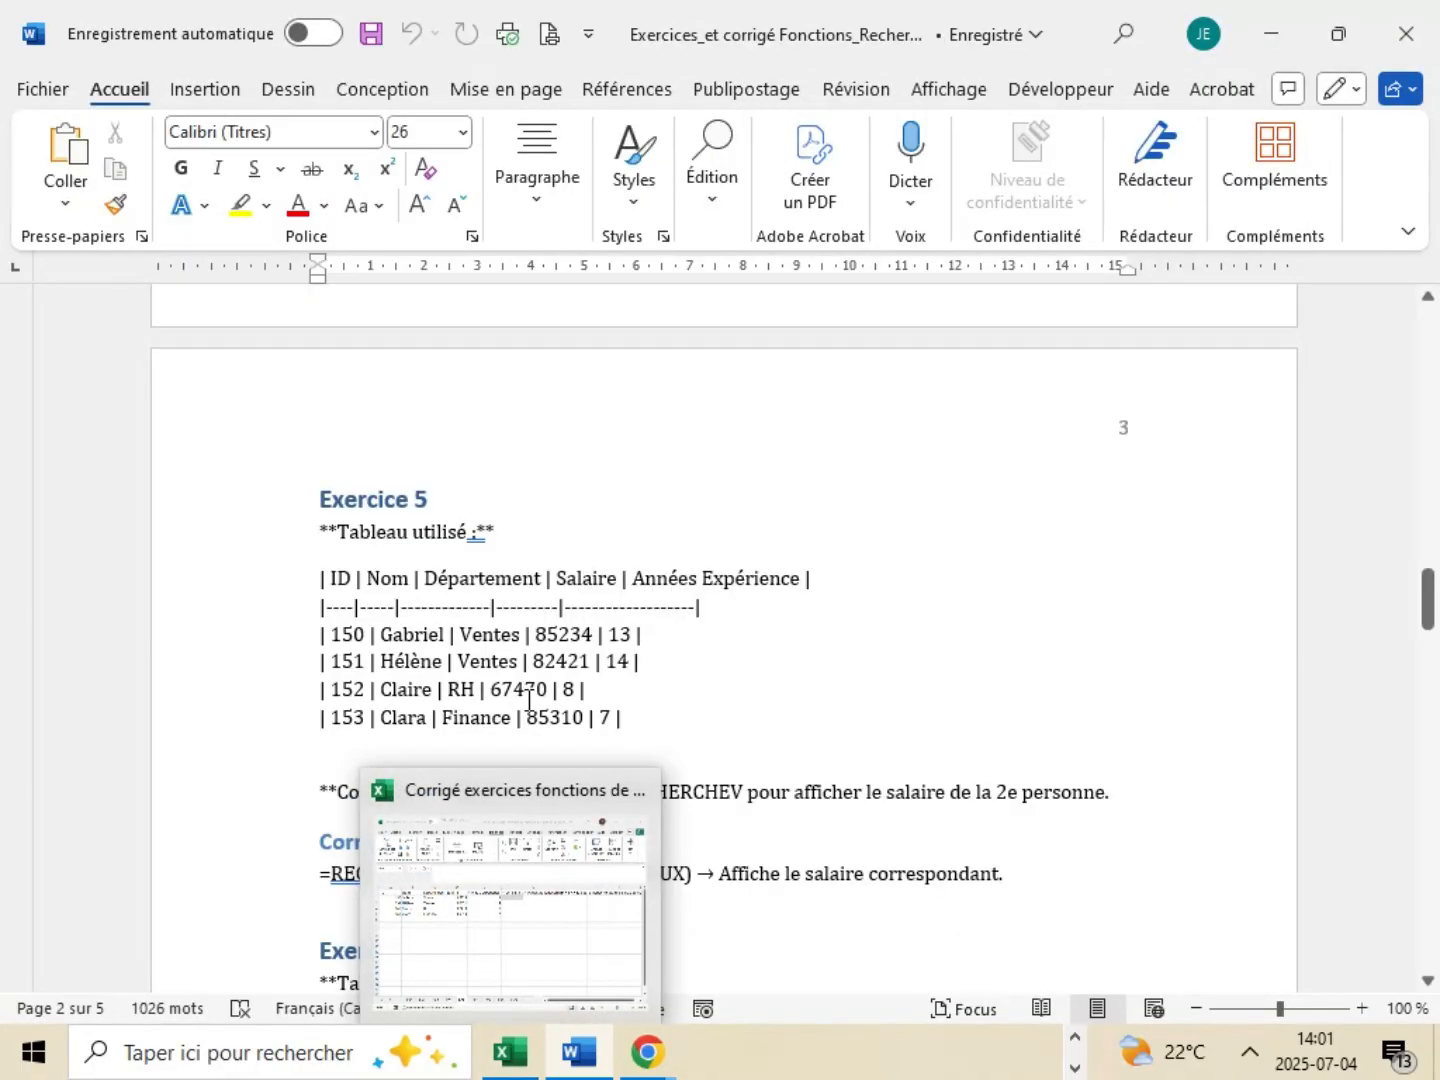
pyautogui.scroll(-1, 700, 620)
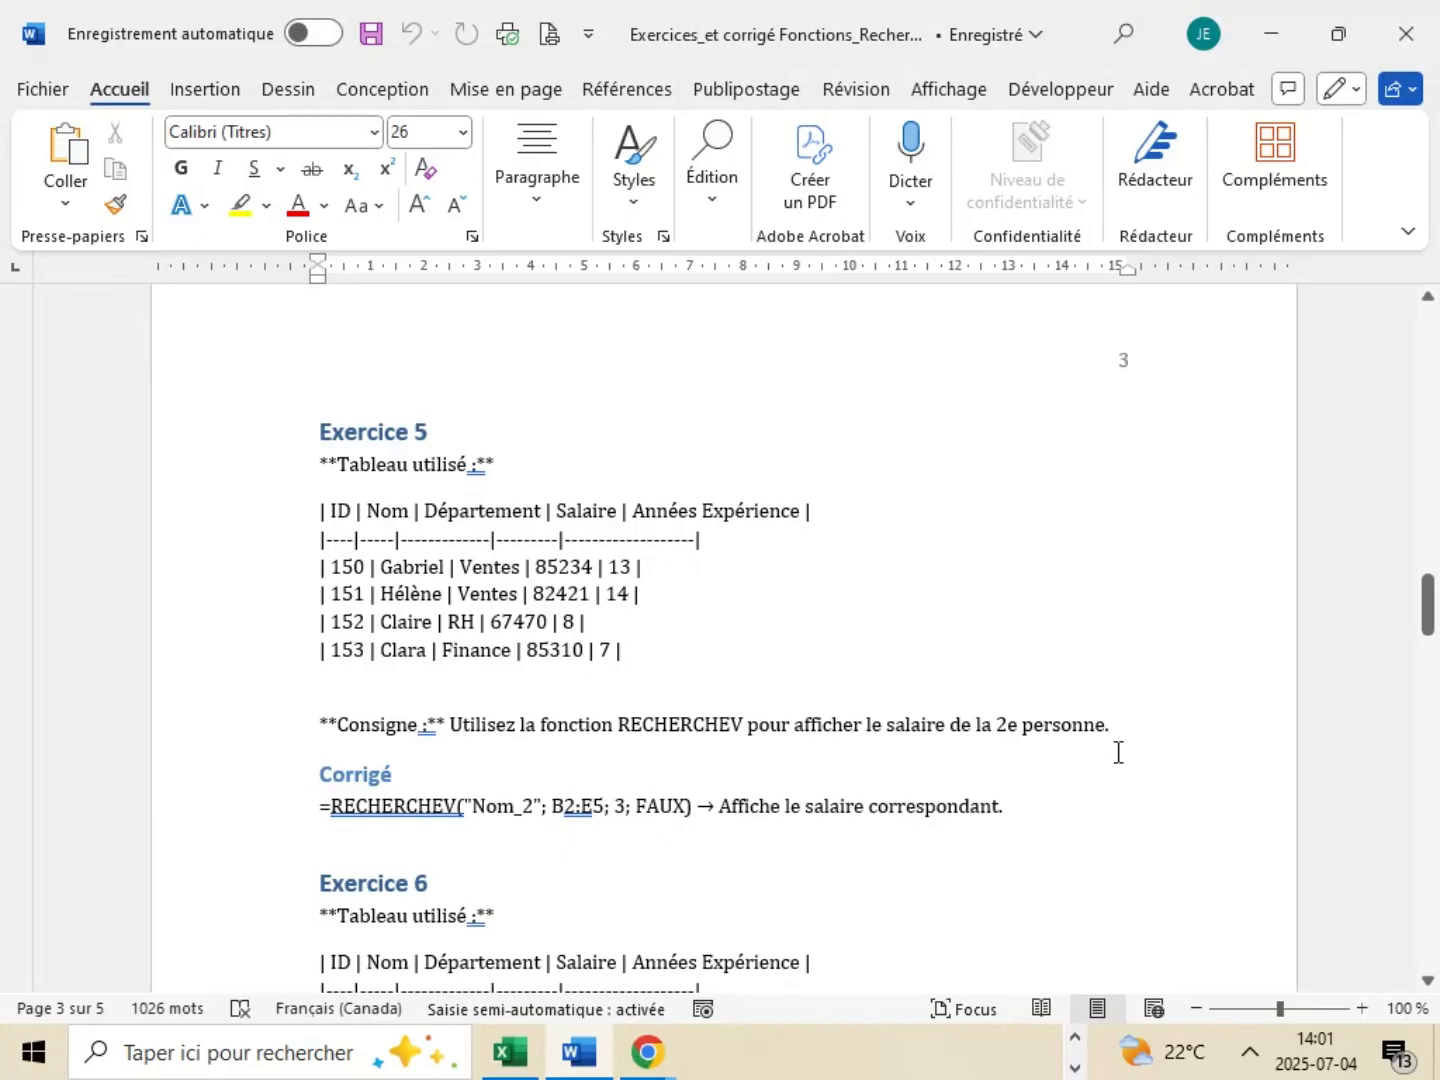
pyautogui.scroll(-1, 1059, 751)
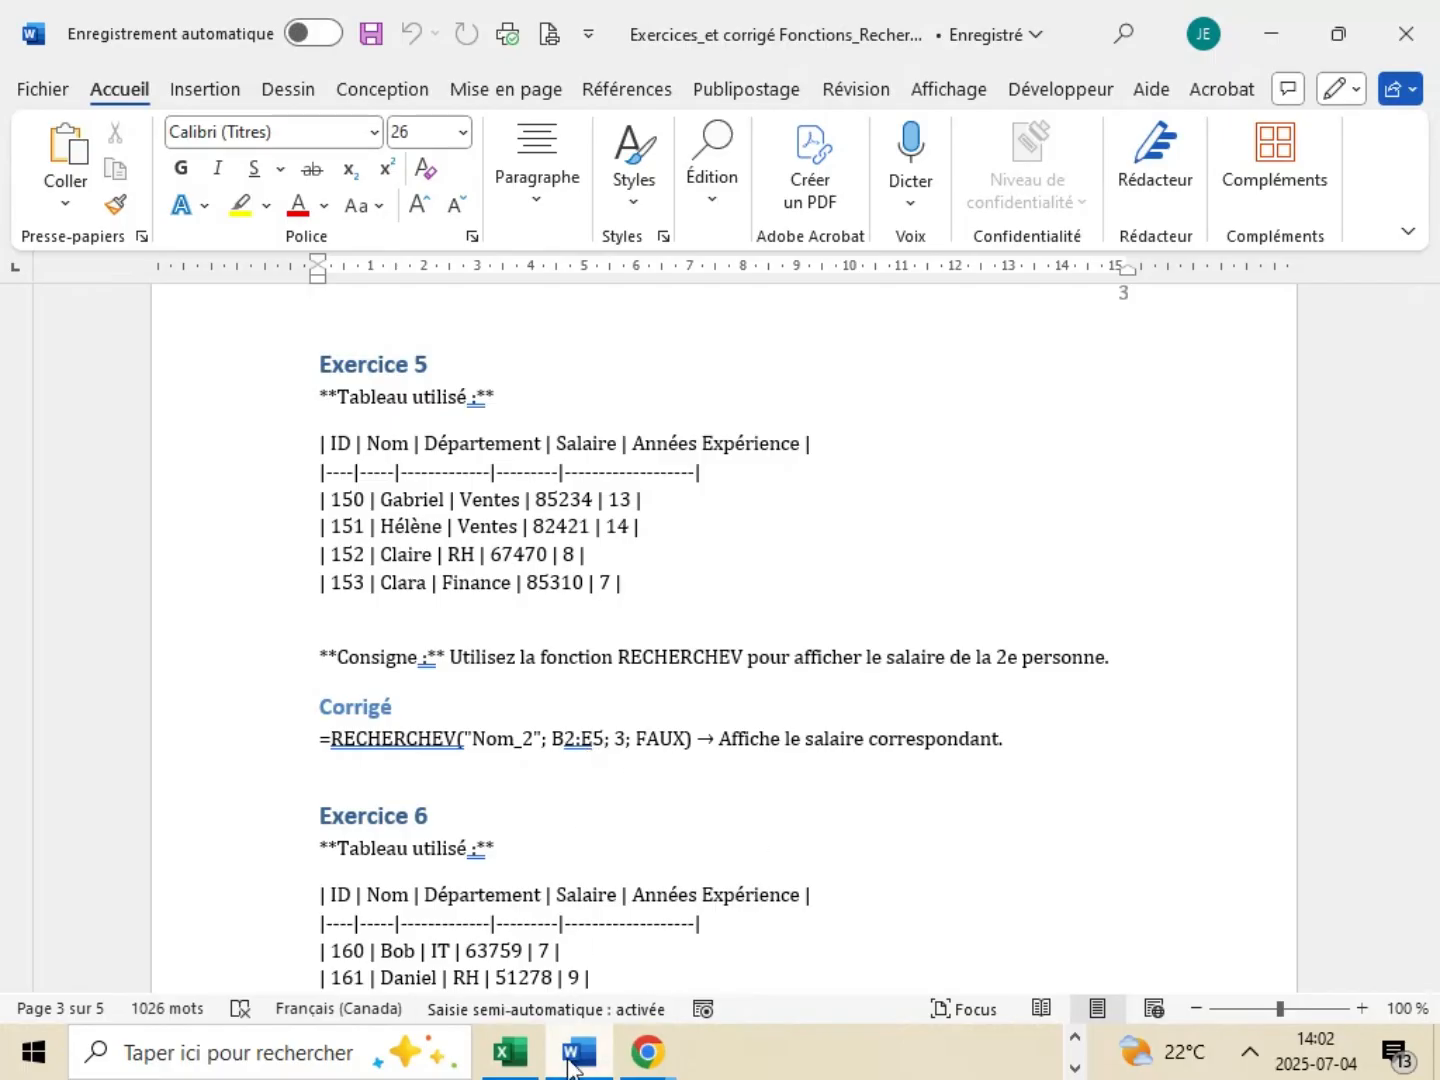
pyautogui.moveTo(585, 1045)
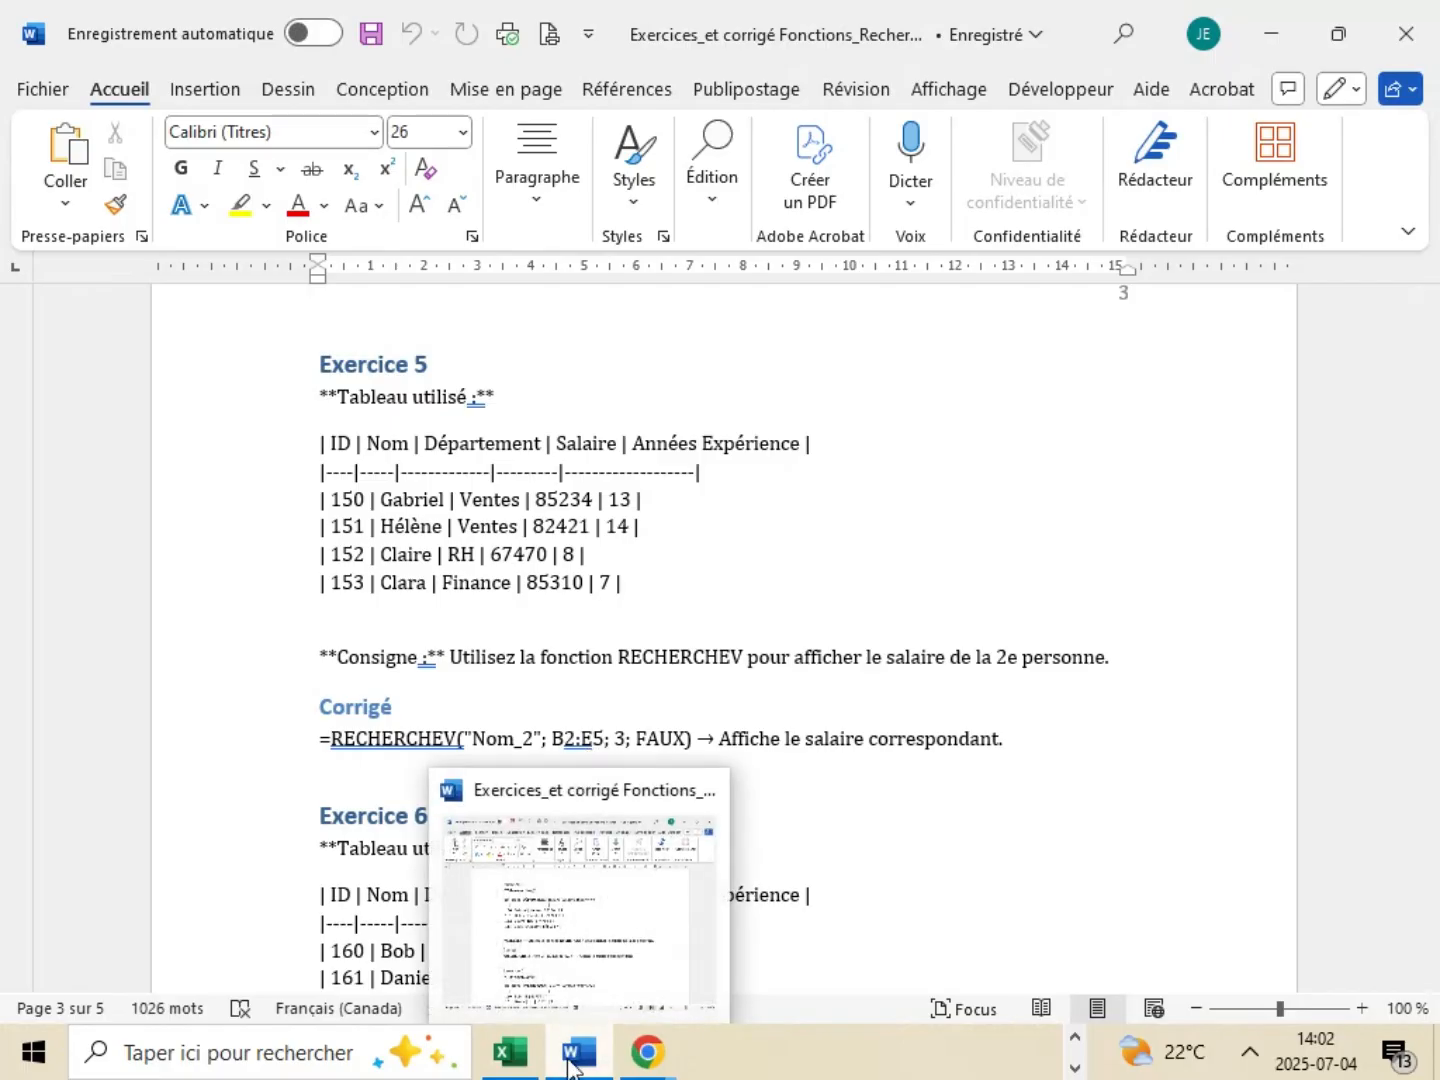
# - Switch back from the Word document to sheet EX5 in the Excel workbook
pyautogui.click(498, 1049)
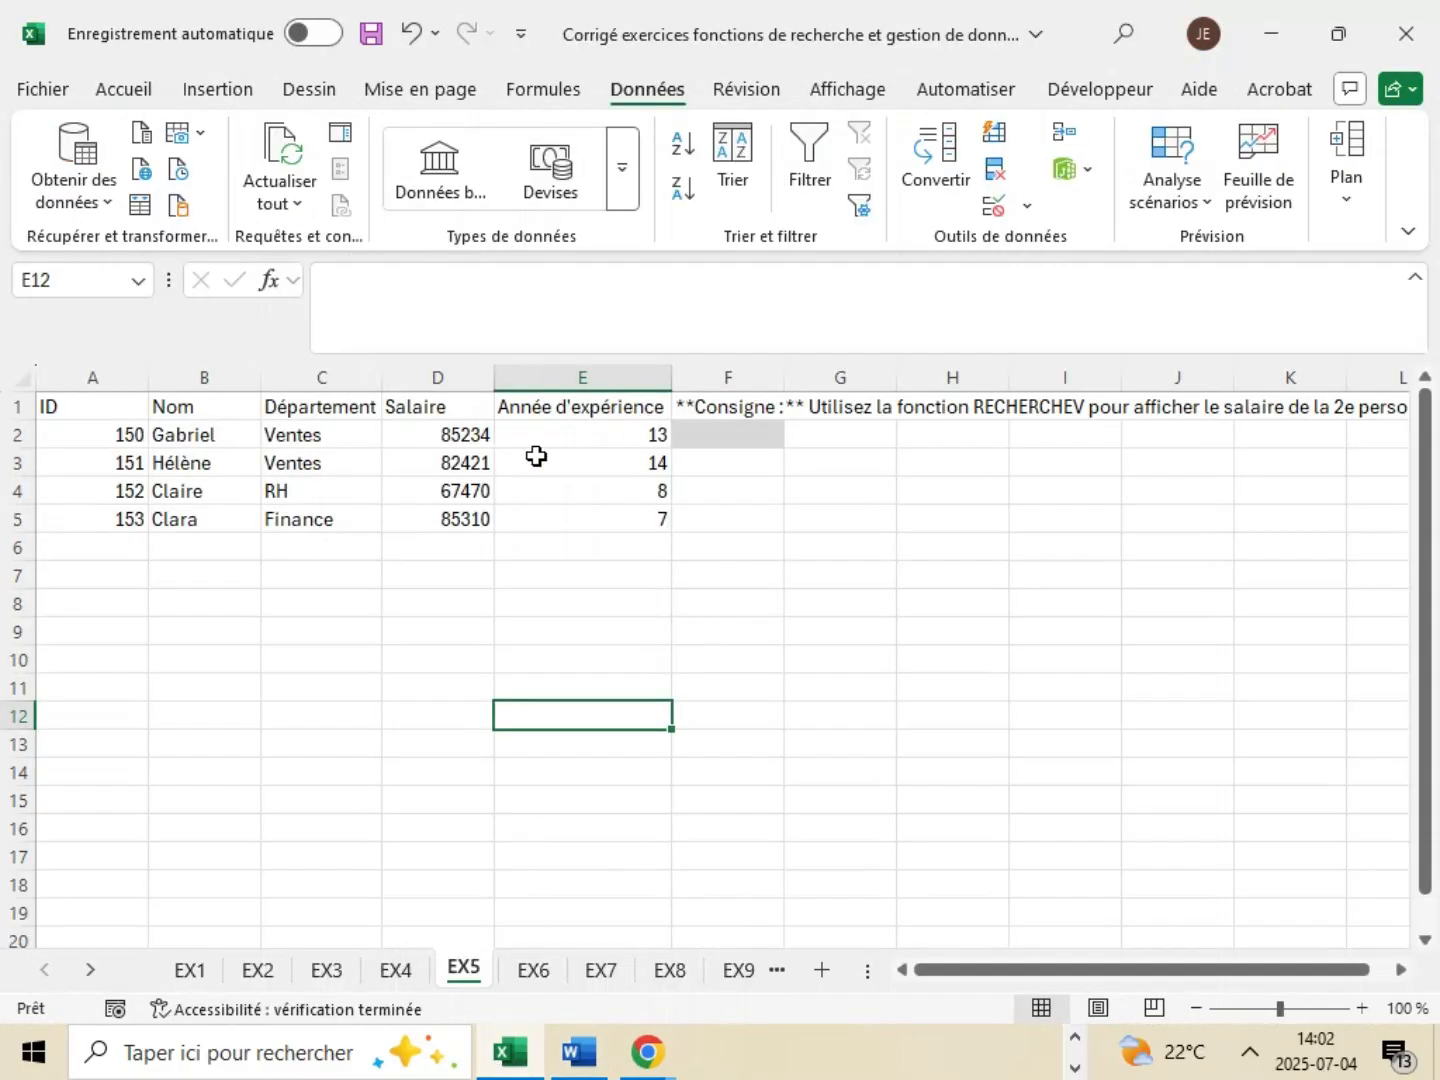
pyautogui.click(285, 284)
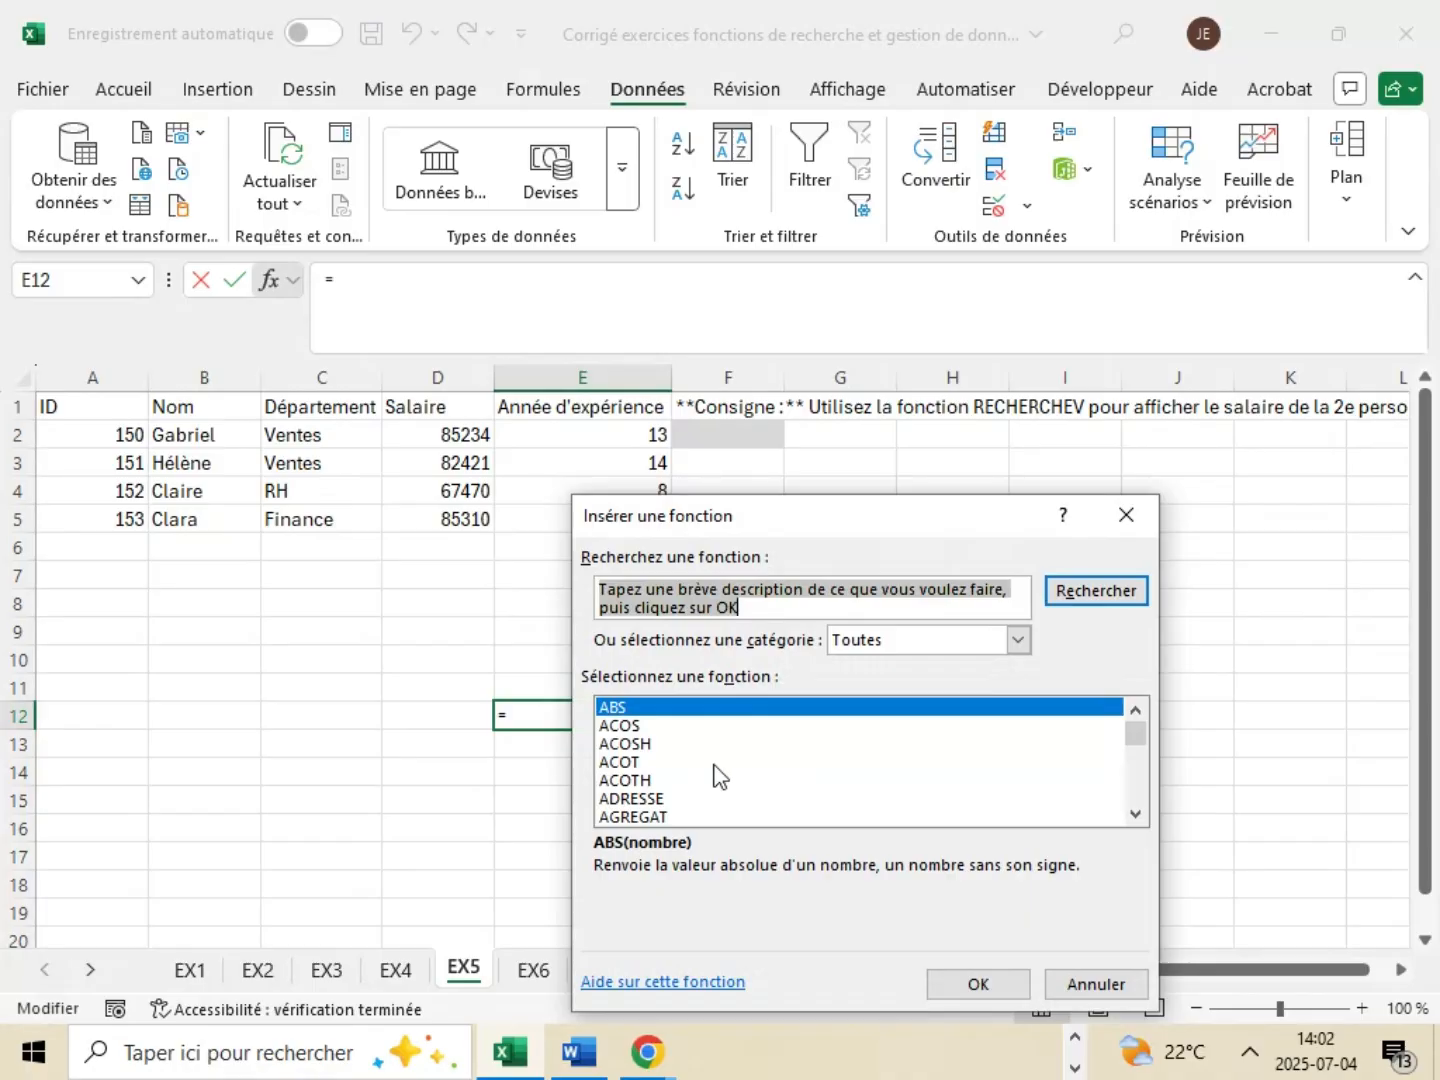
pyautogui.scroll(-20, 726, 769)
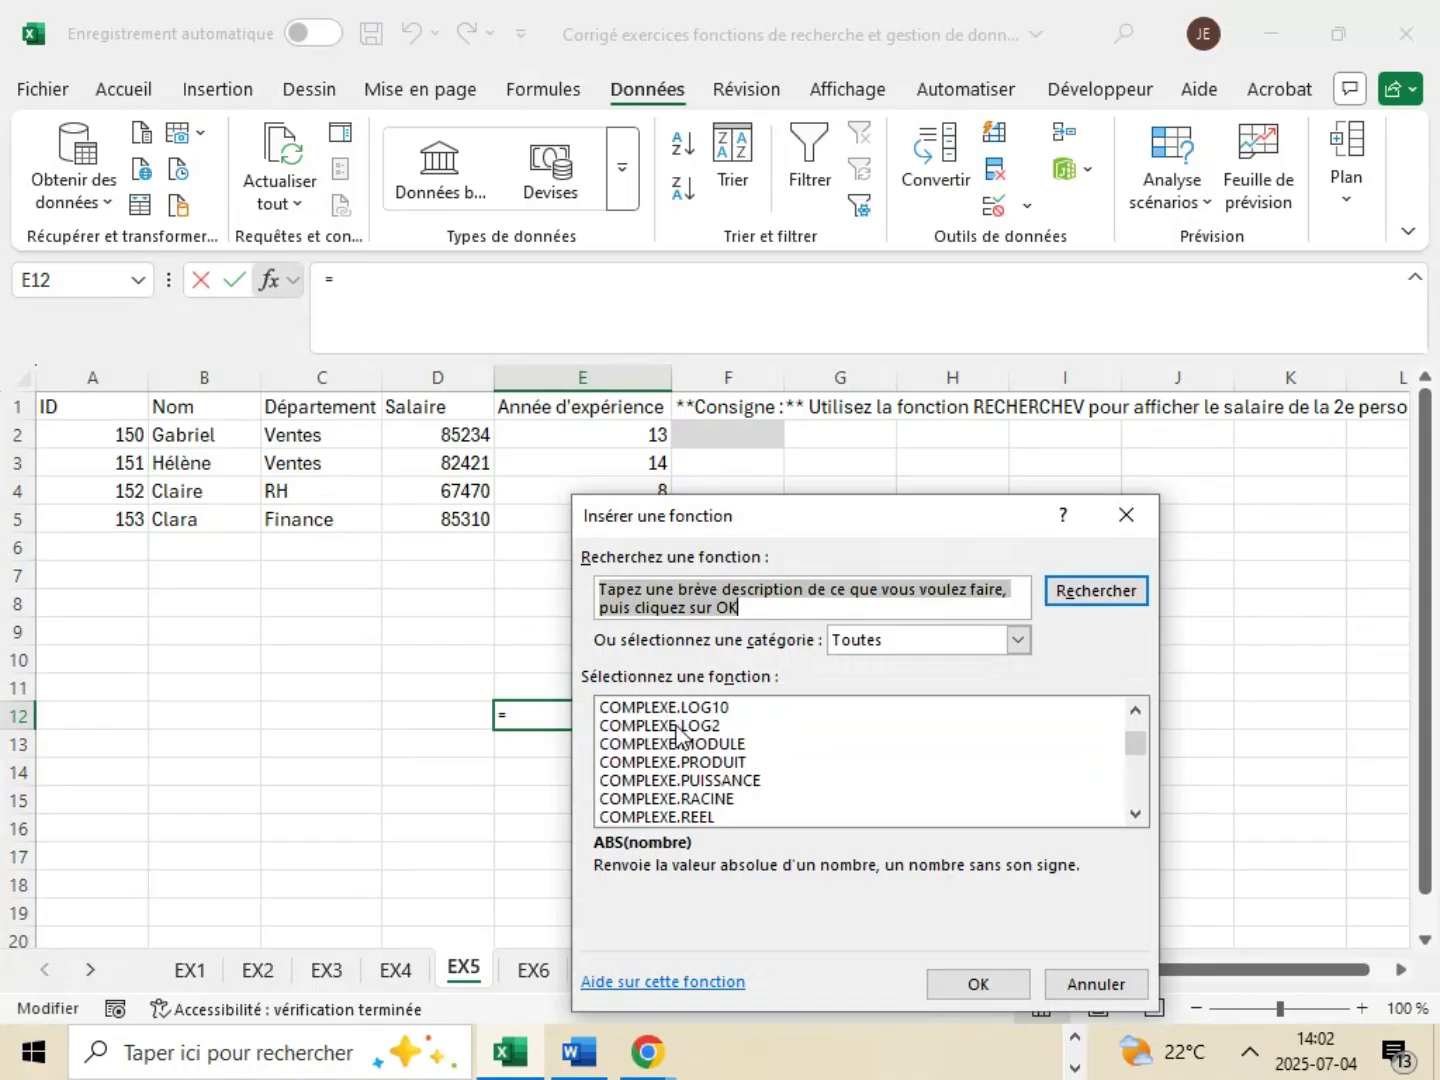
pyautogui.scroll(-20, 671, 735)
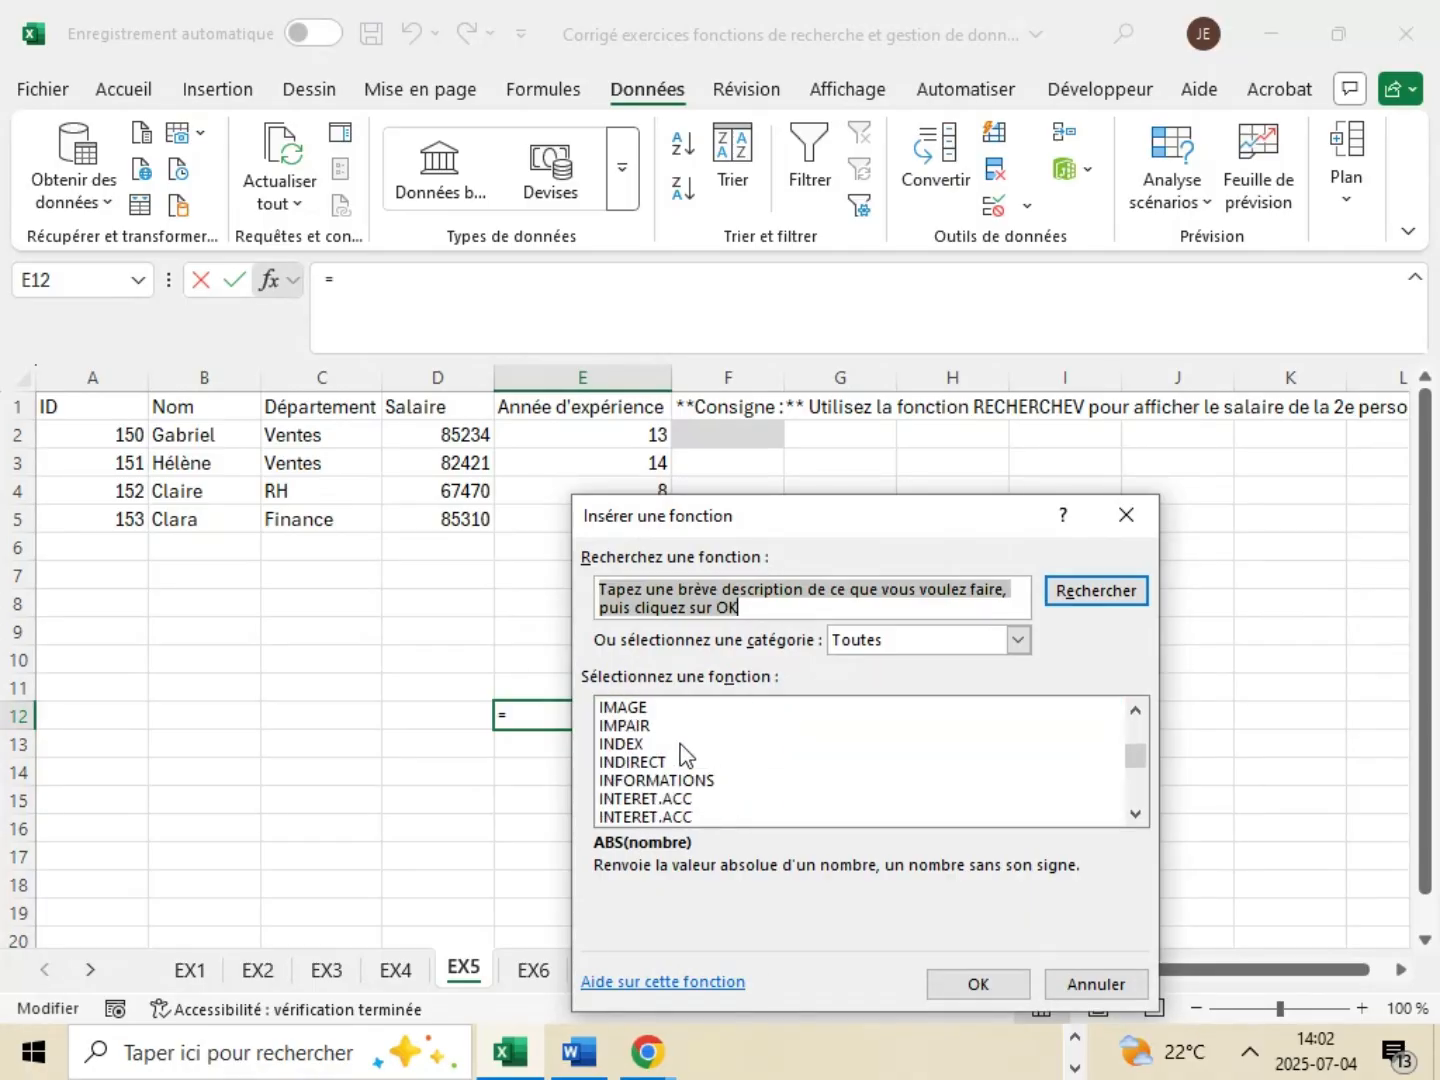
pyautogui.scroll(-20, 679, 755)
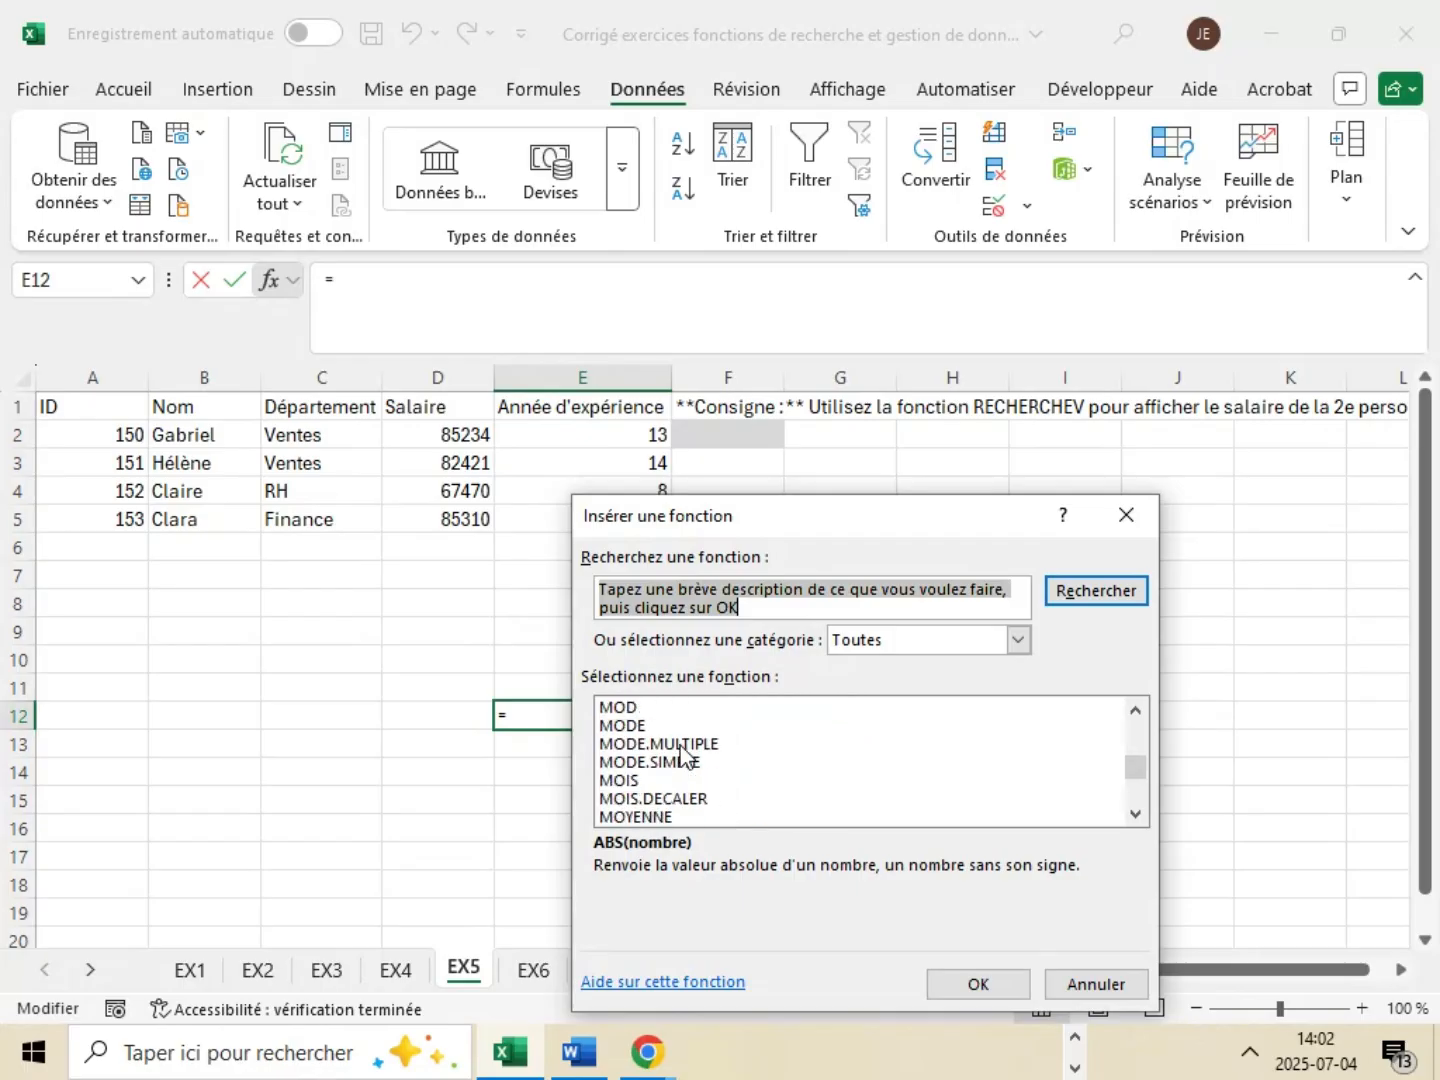
pyautogui.scroll(-20, 682, 755)
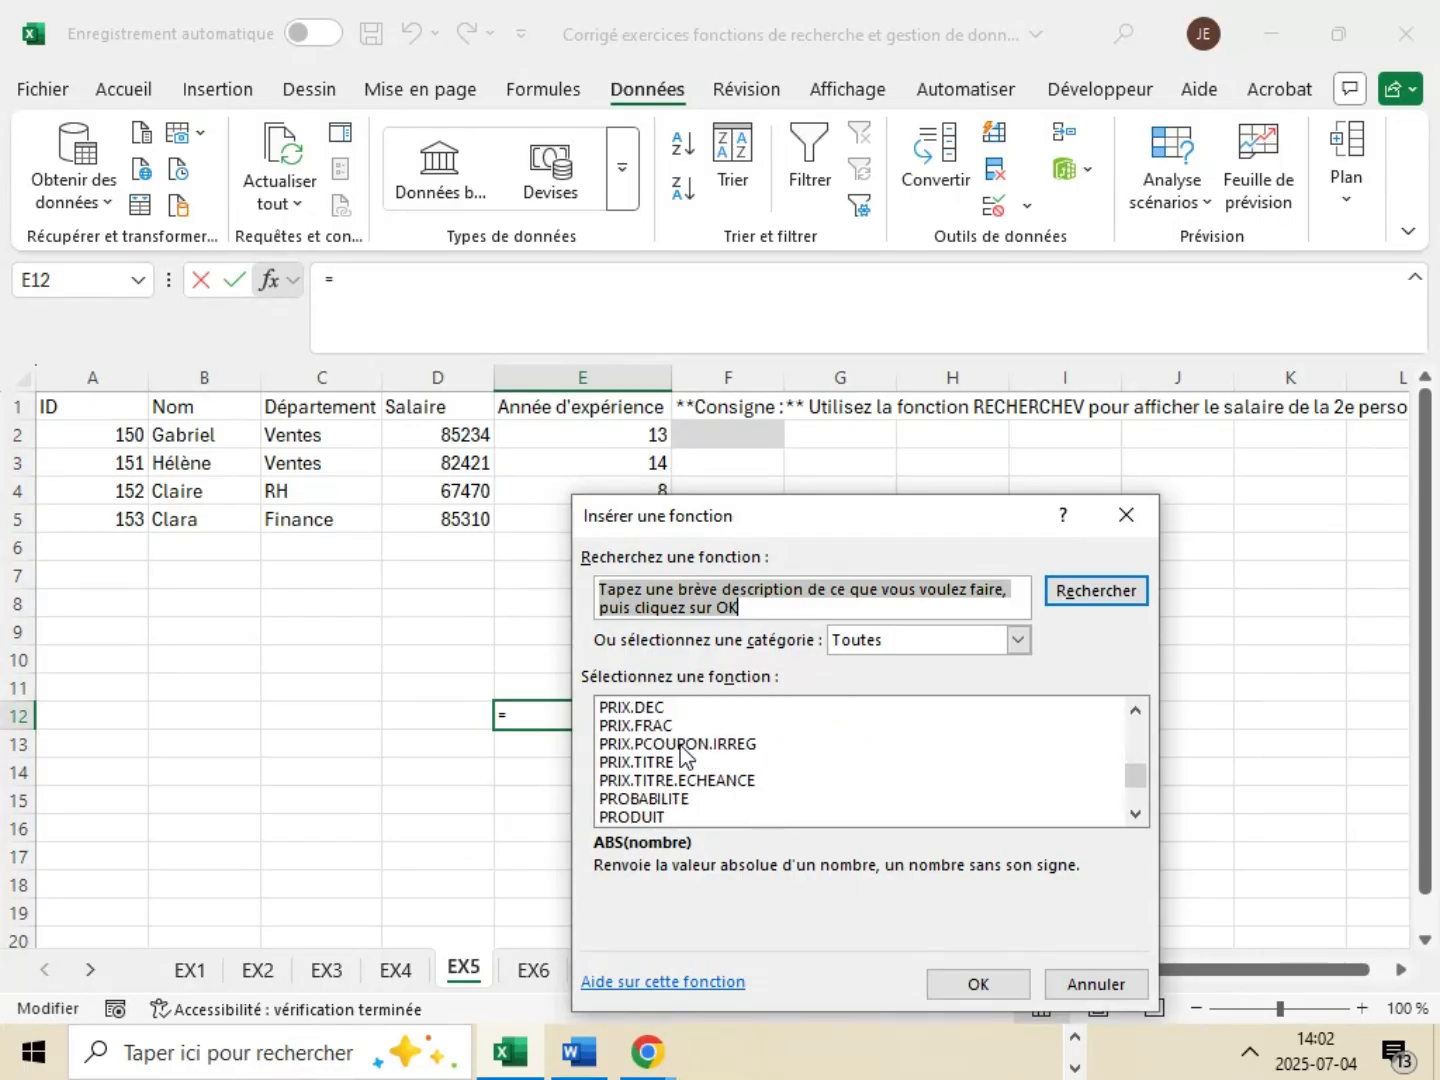
pyautogui.scroll(-4, 683, 755)
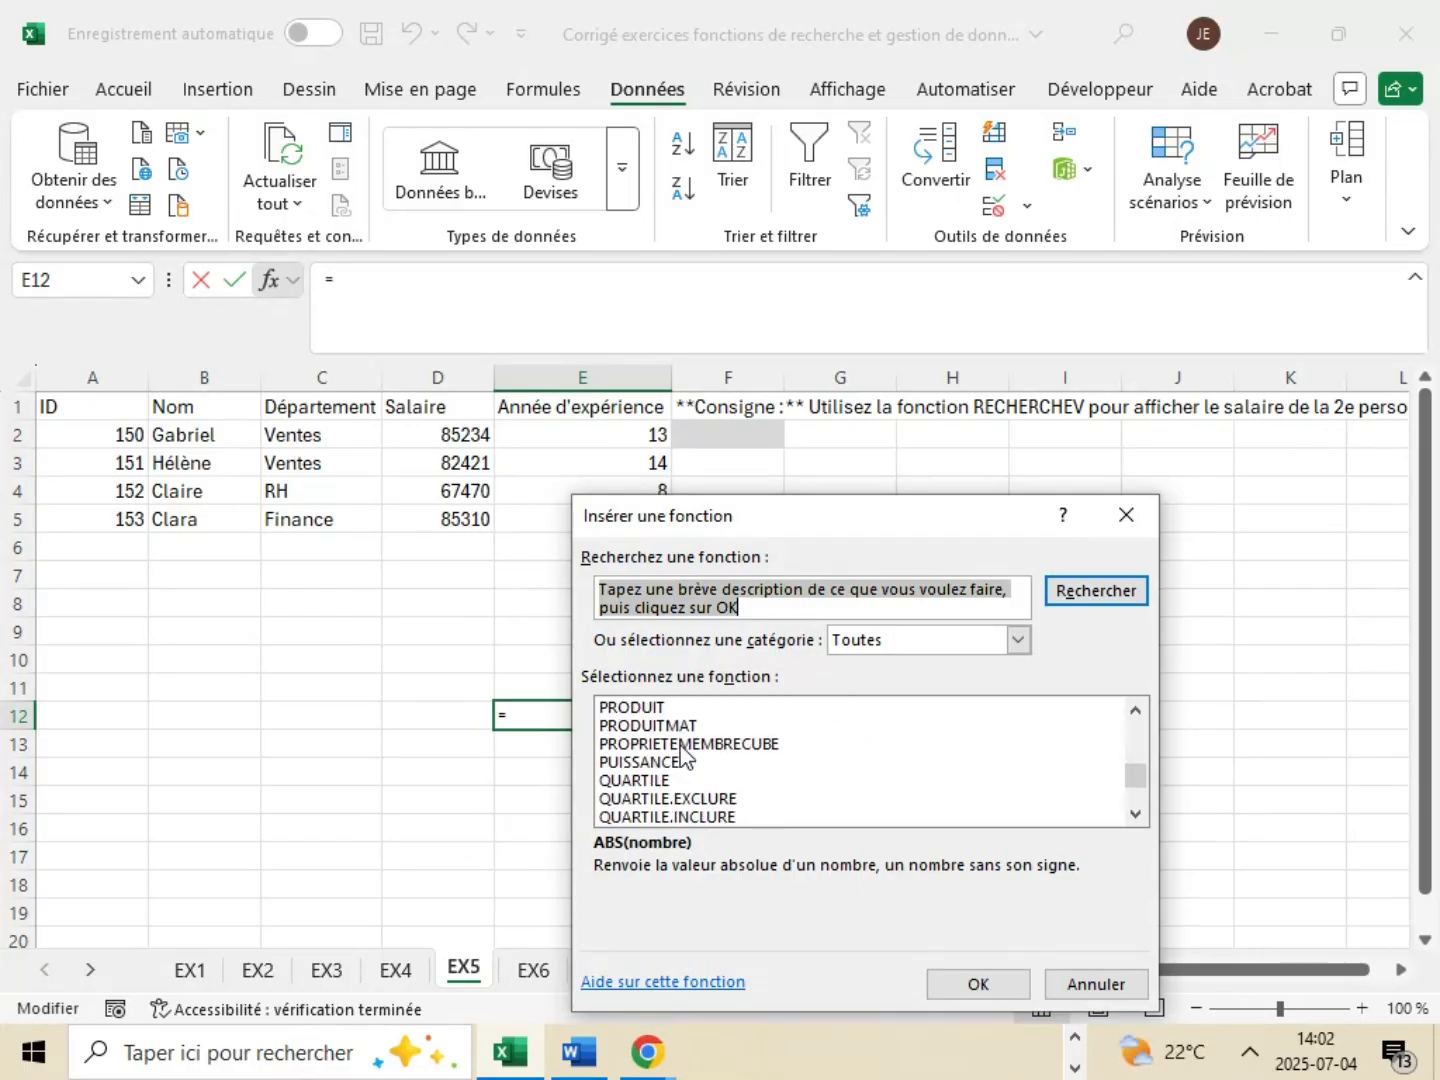
pyautogui.scroll(-1, 683, 755)
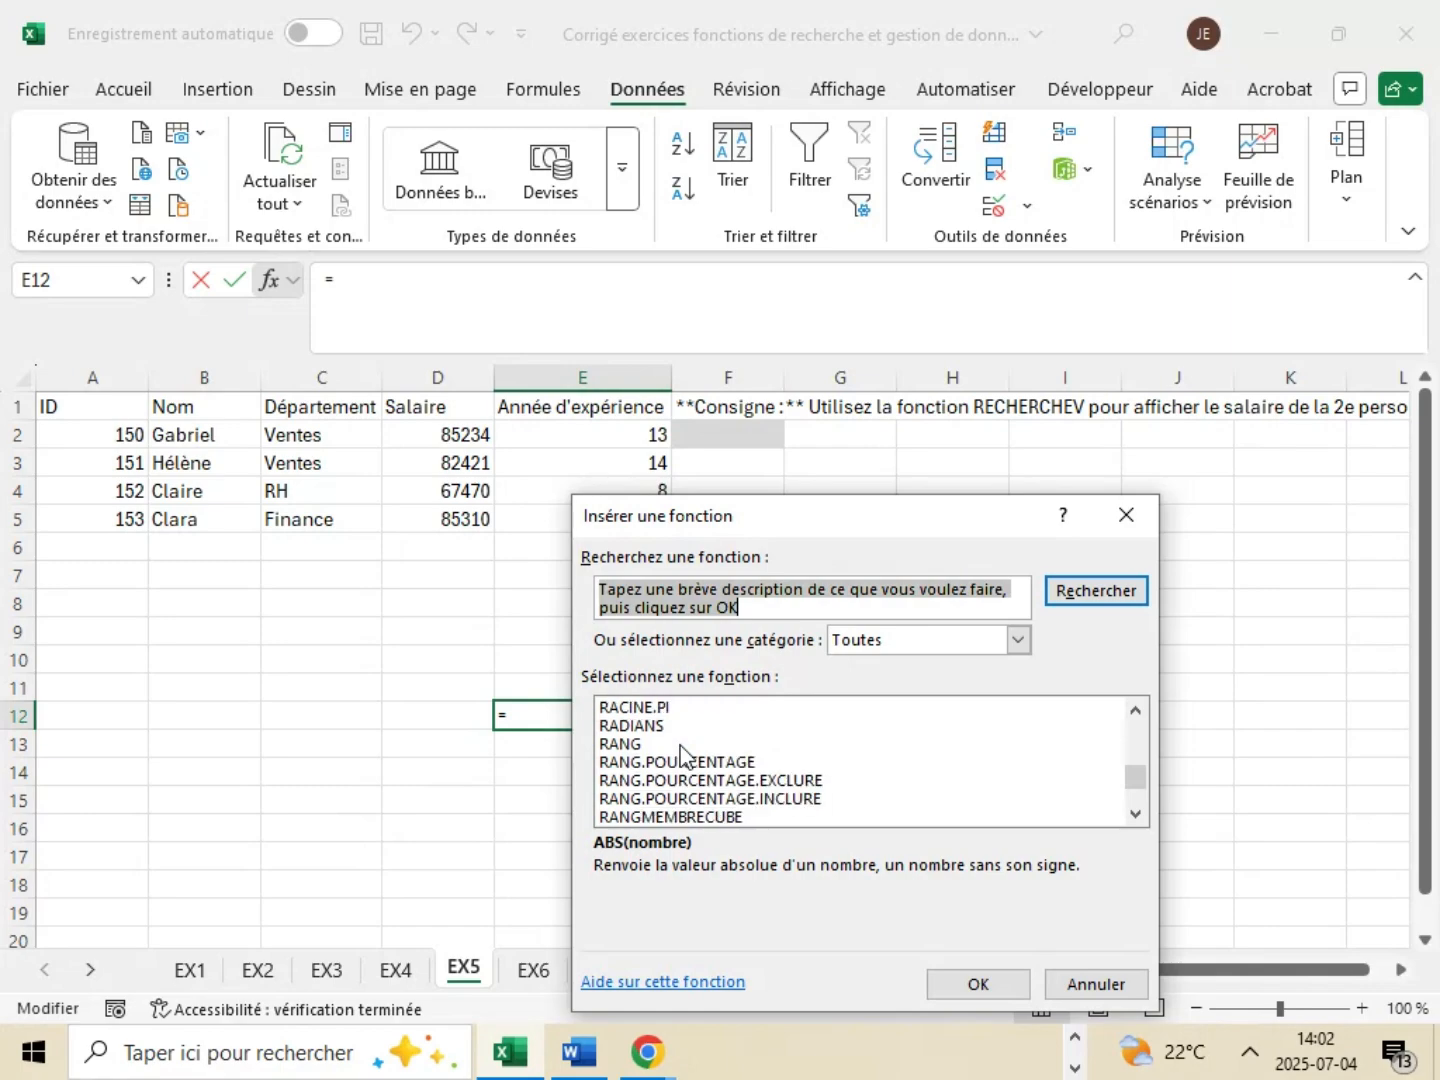
pyautogui.scroll(-2, 683, 755)
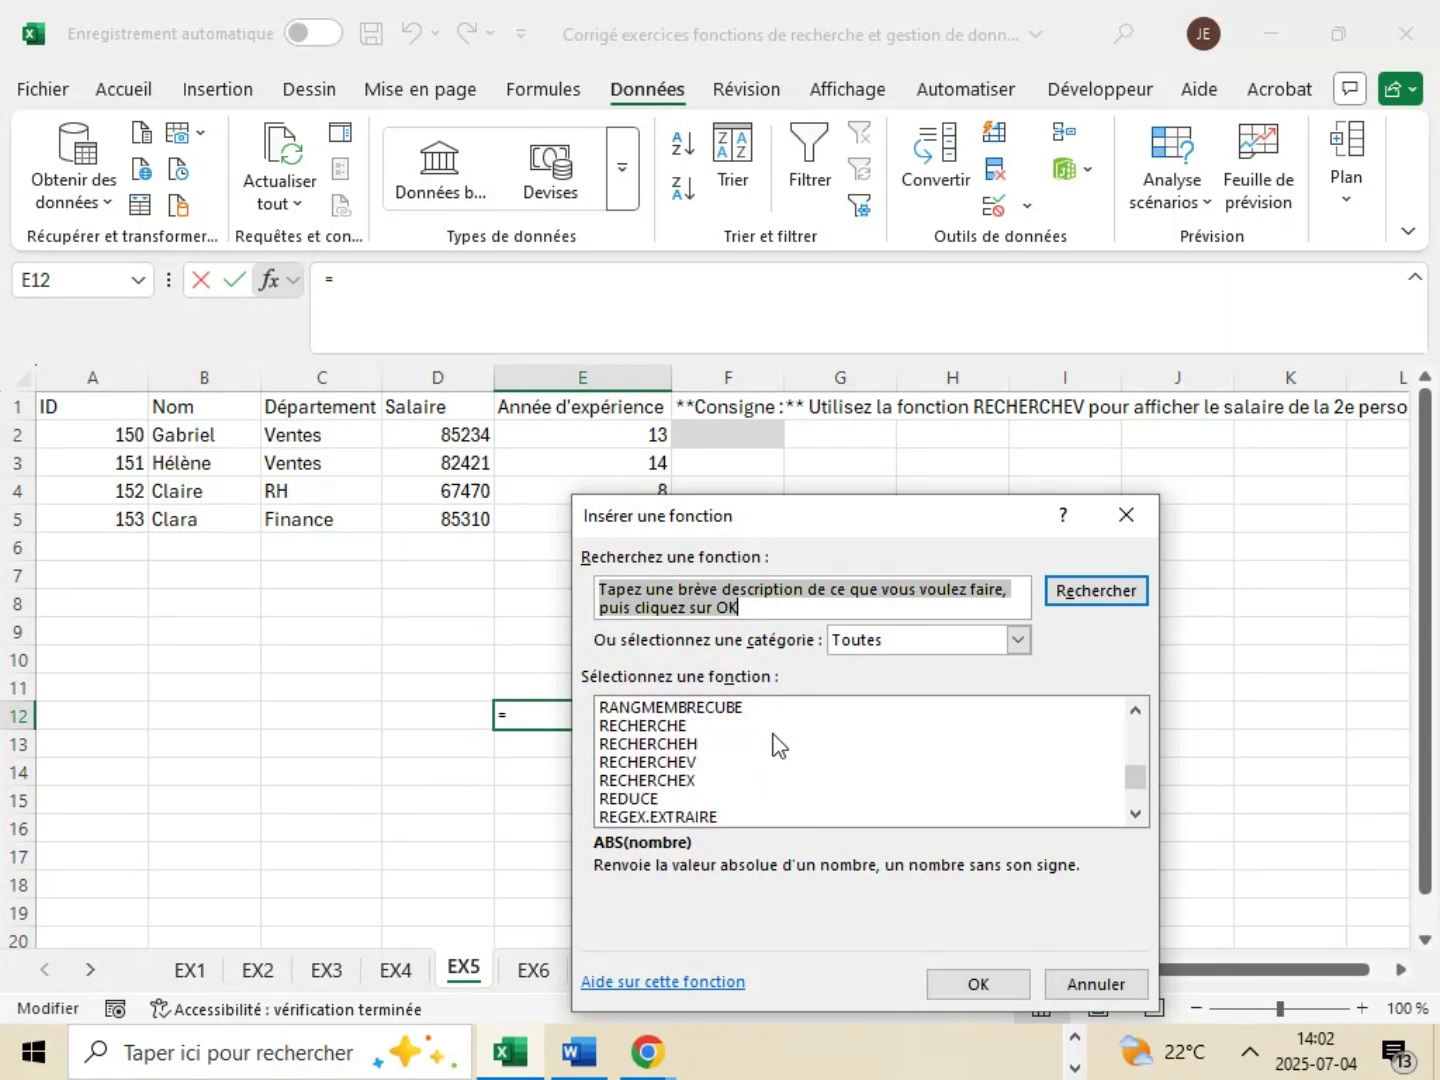
pyautogui.click(689, 763)
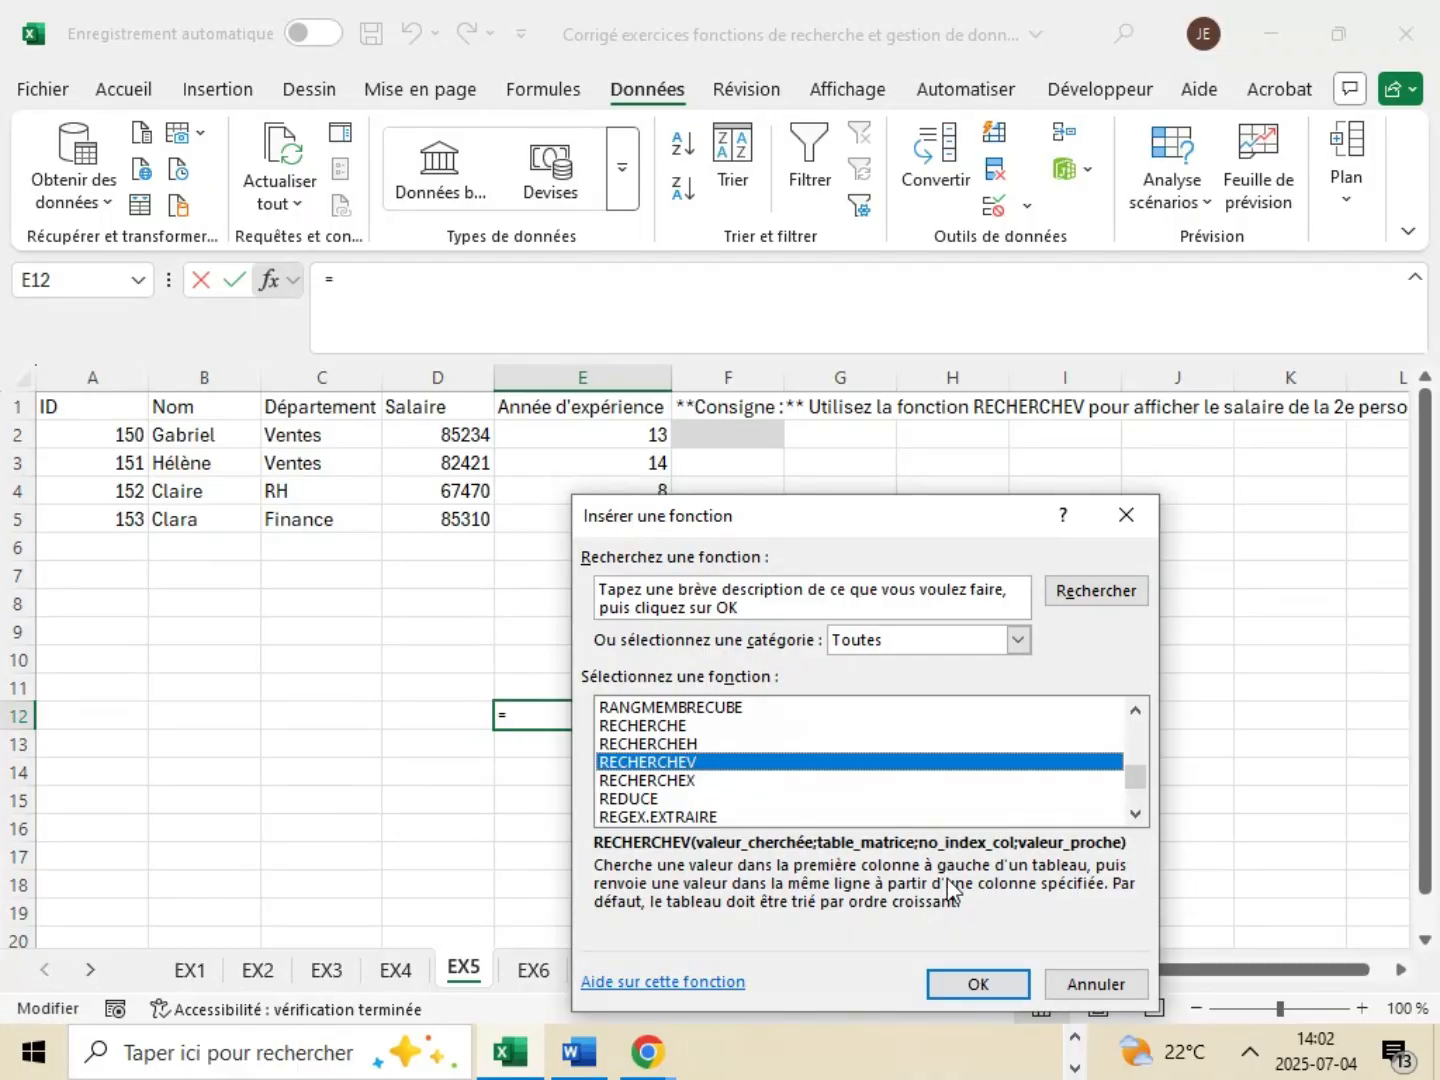
pyautogui.click(1003, 980)
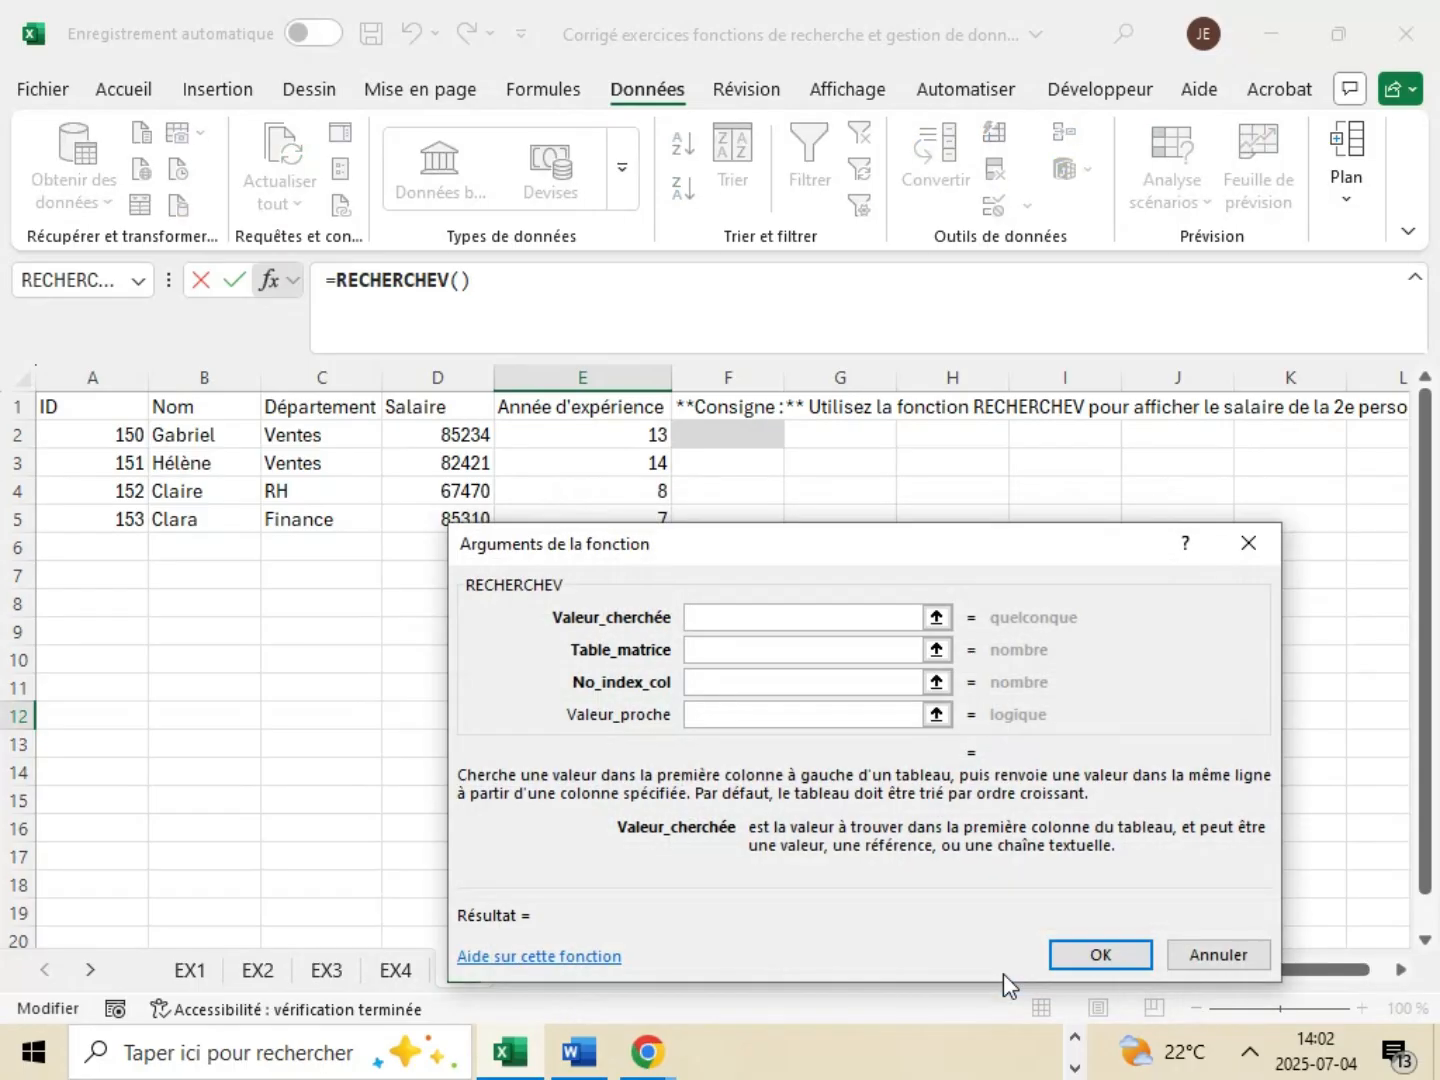
pyautogui.moveTo(784, 545); pyautogui.dragTo(786, 592)
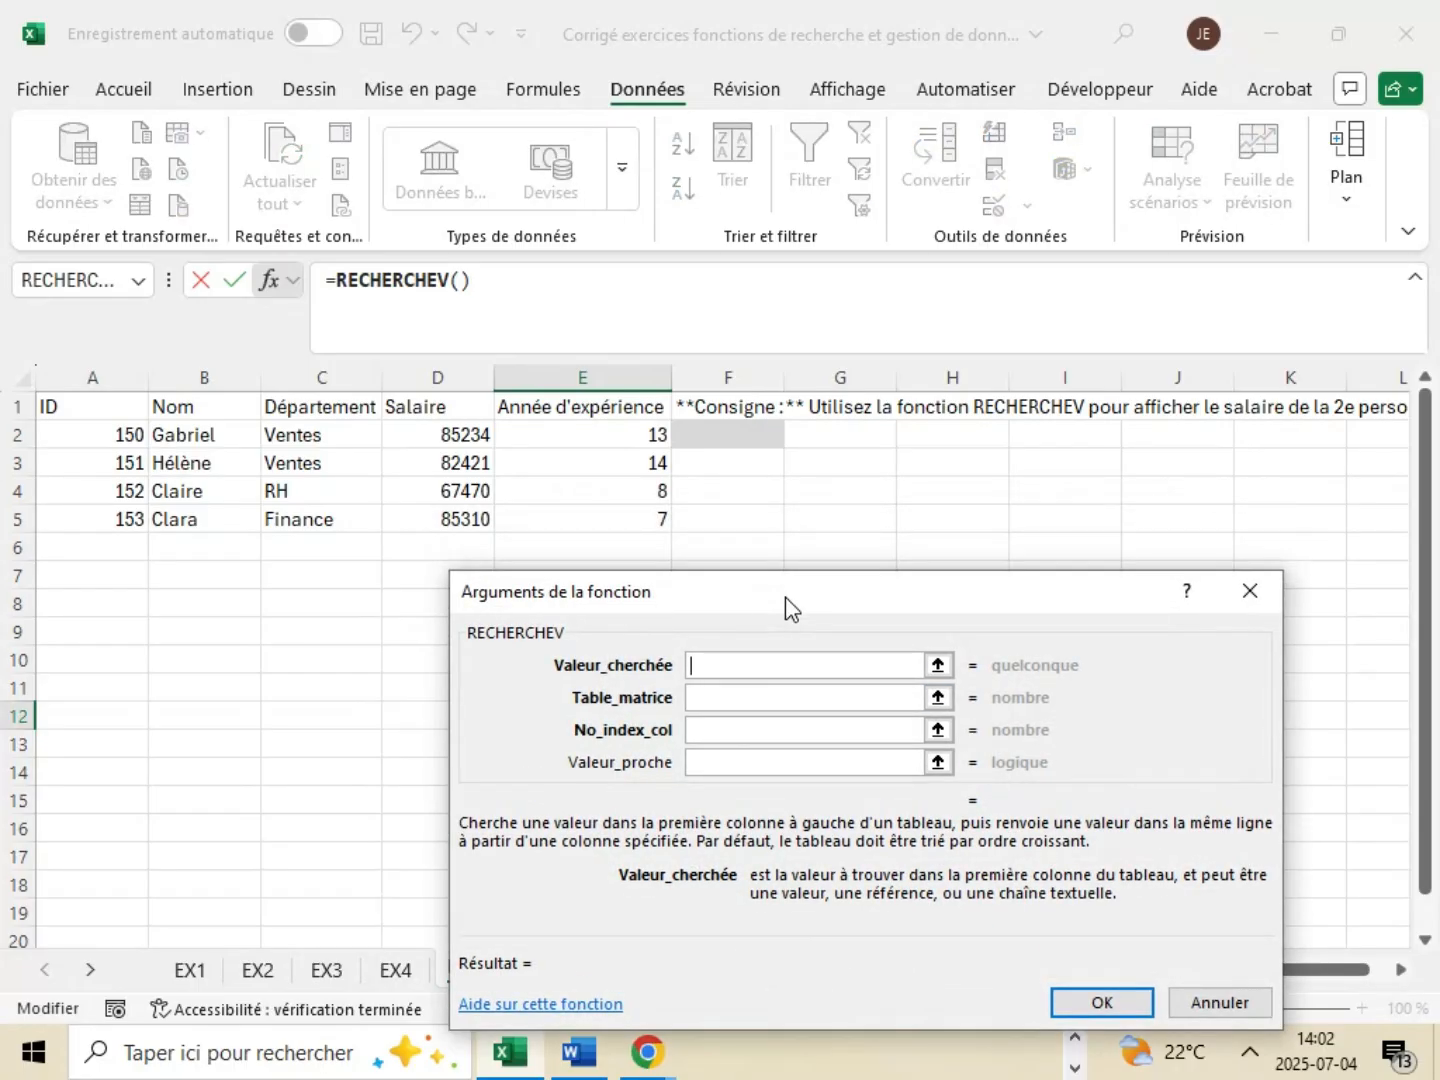
pyautogui.moveTo(785, 598); pyautogui.dragTo(784, 627)
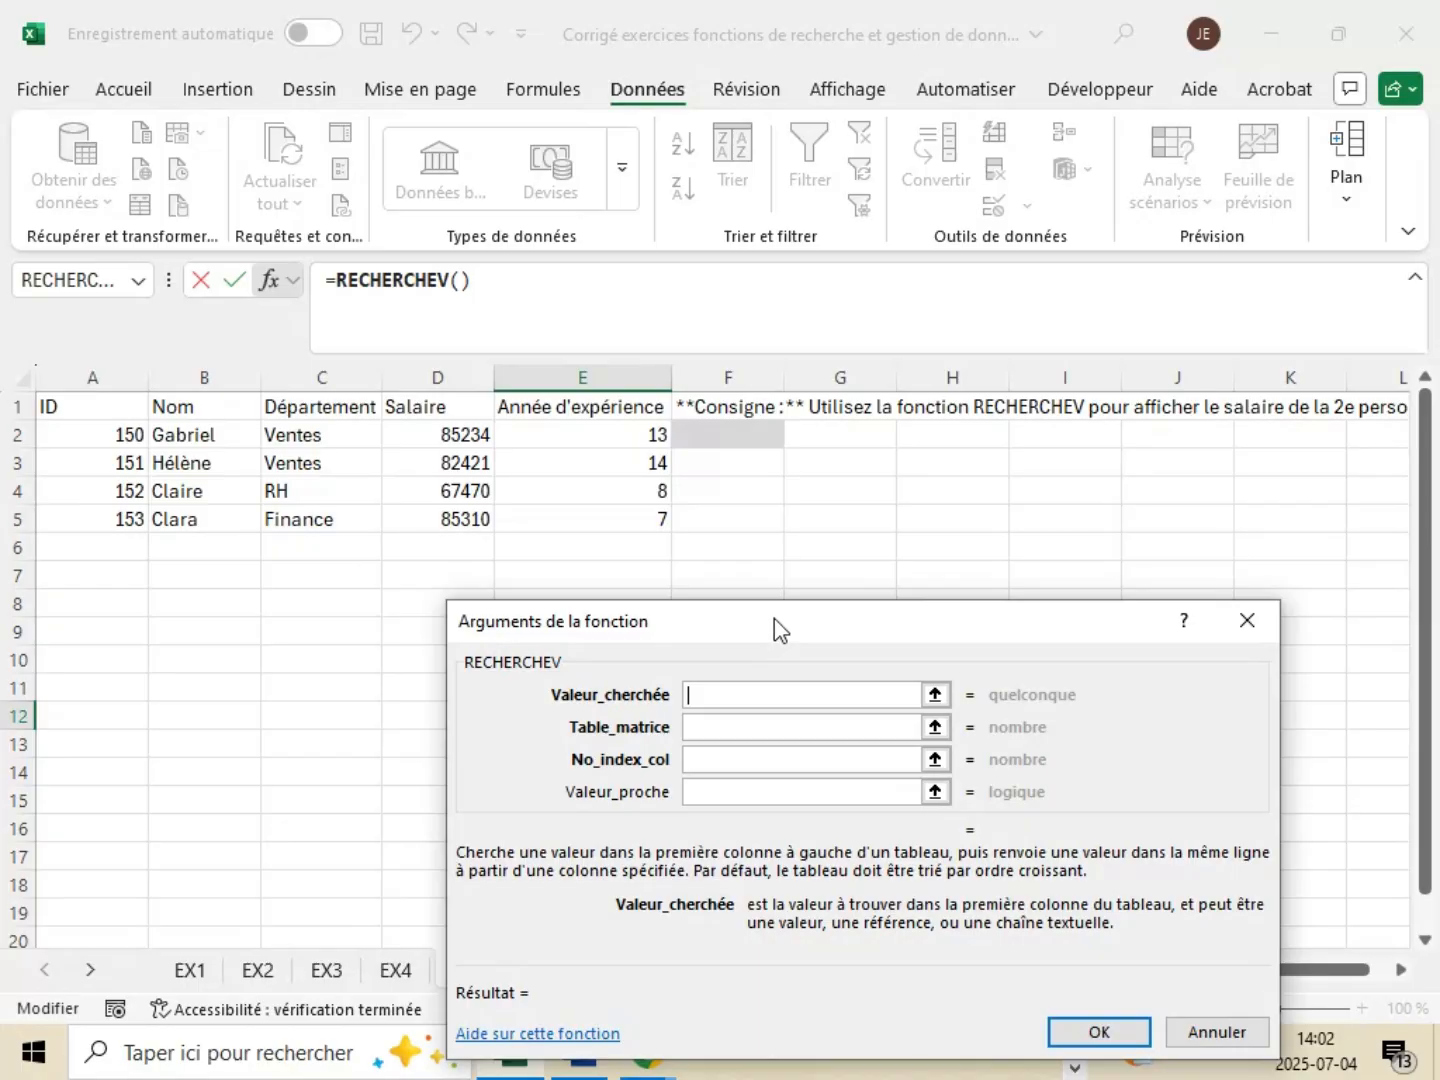
pyautogui.moveTo(750, 635); pyautogui.dragTo(861, 469)
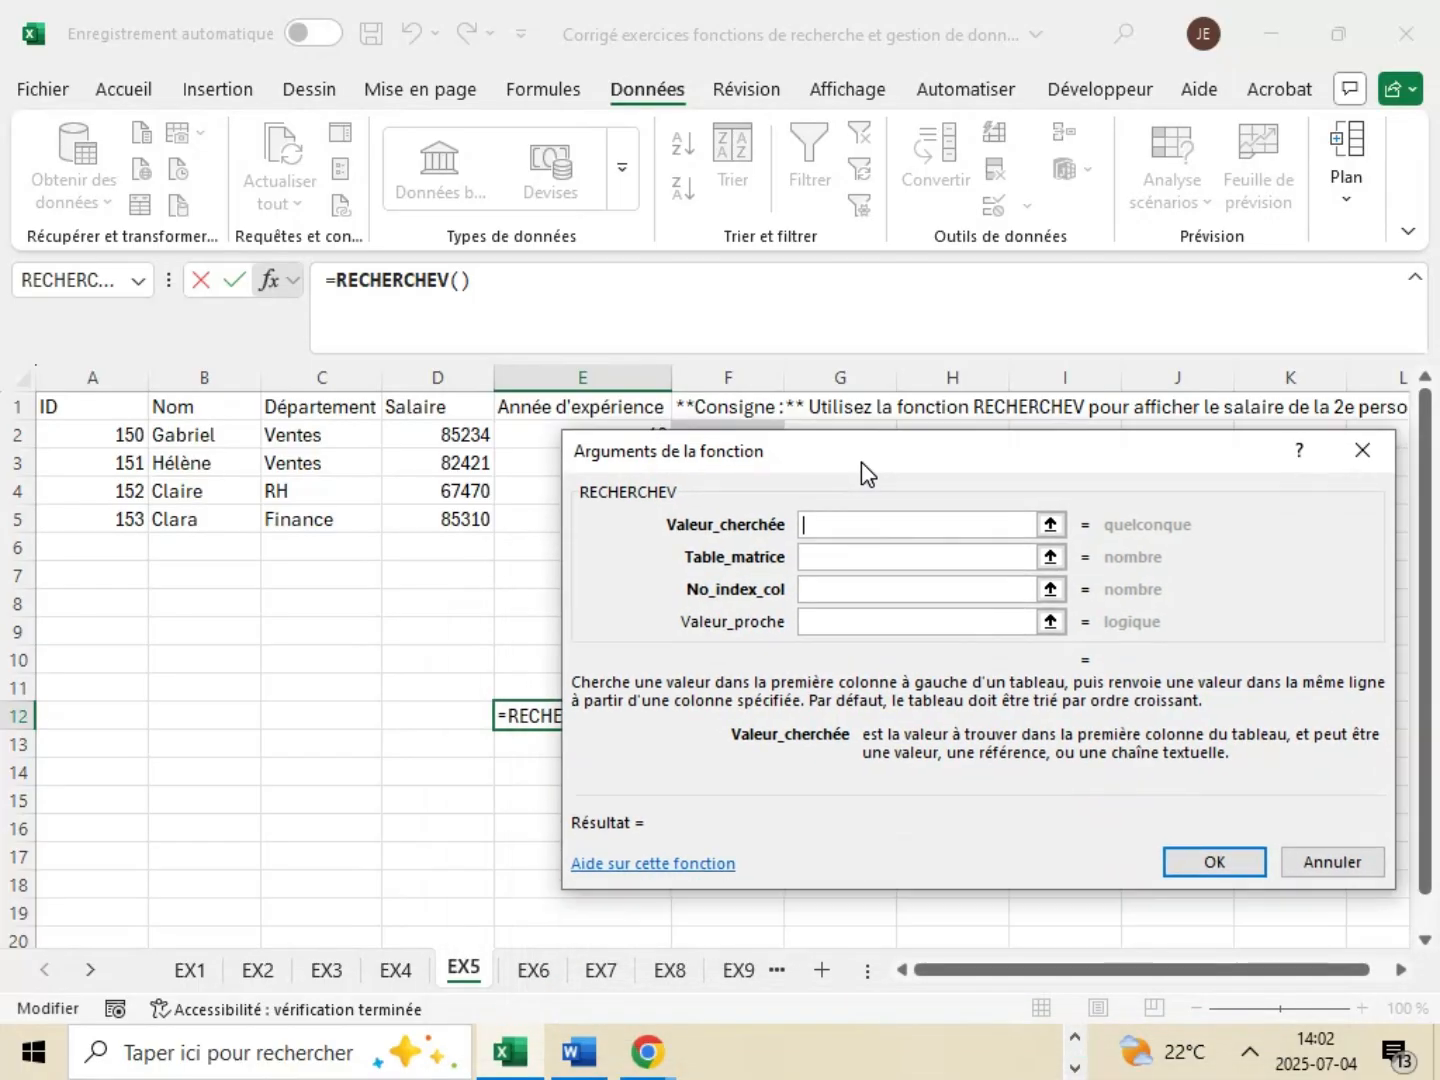
pyautogui.click(584, 1056)
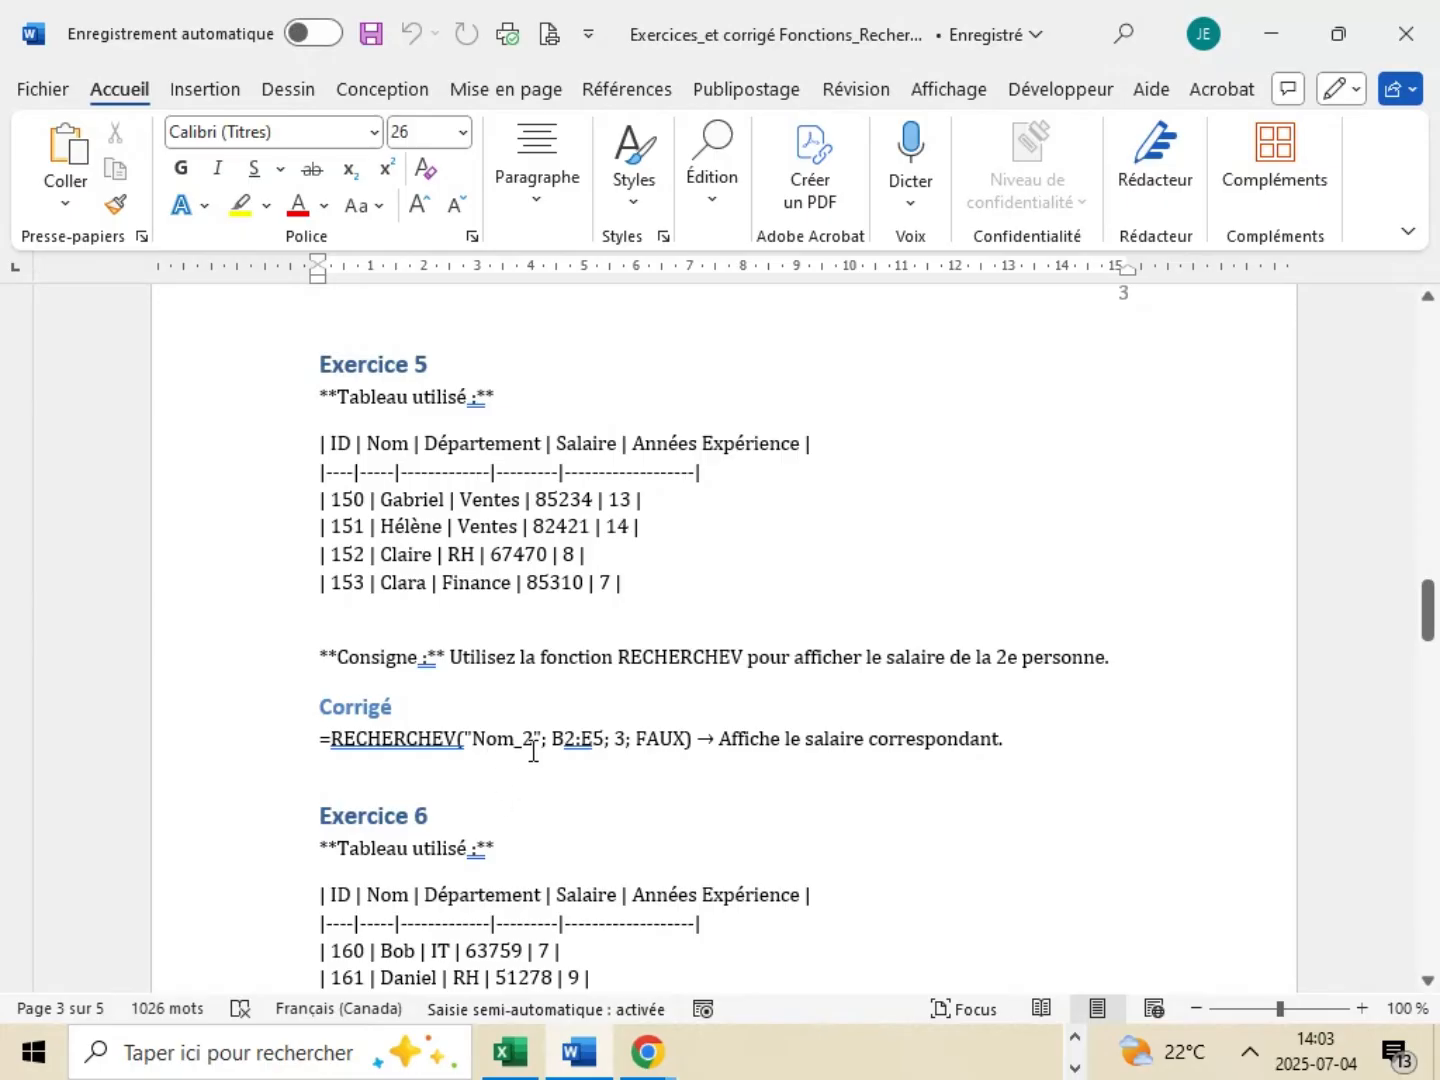
pyautogui.click(1272, 38)
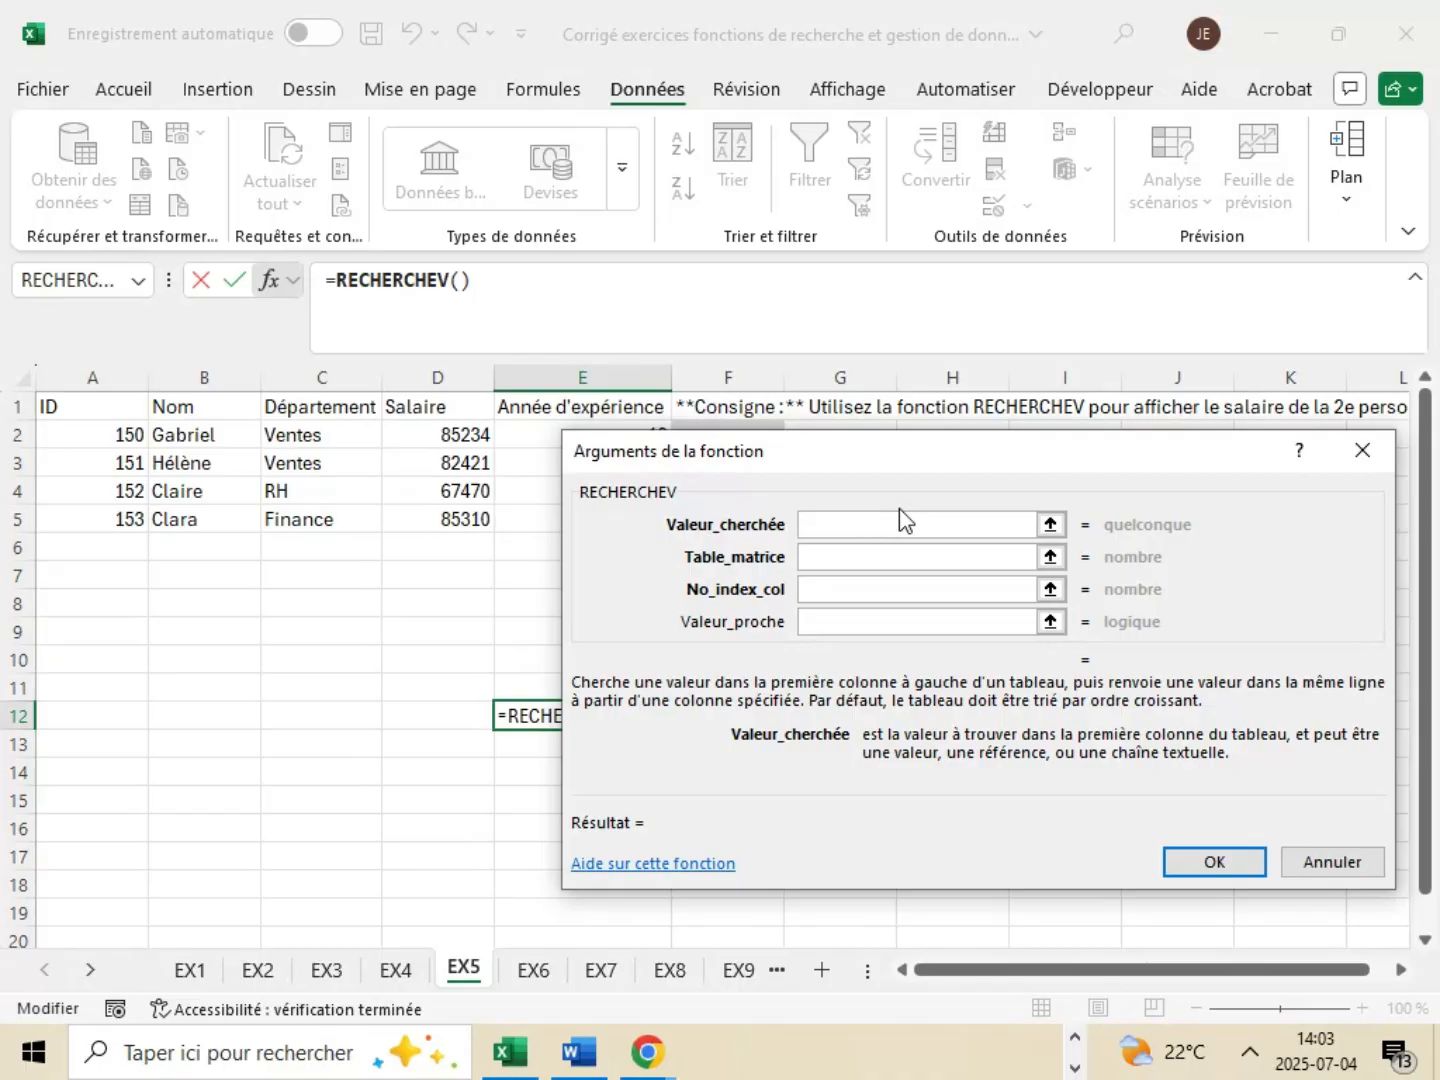
pyautogui.write('Hél')
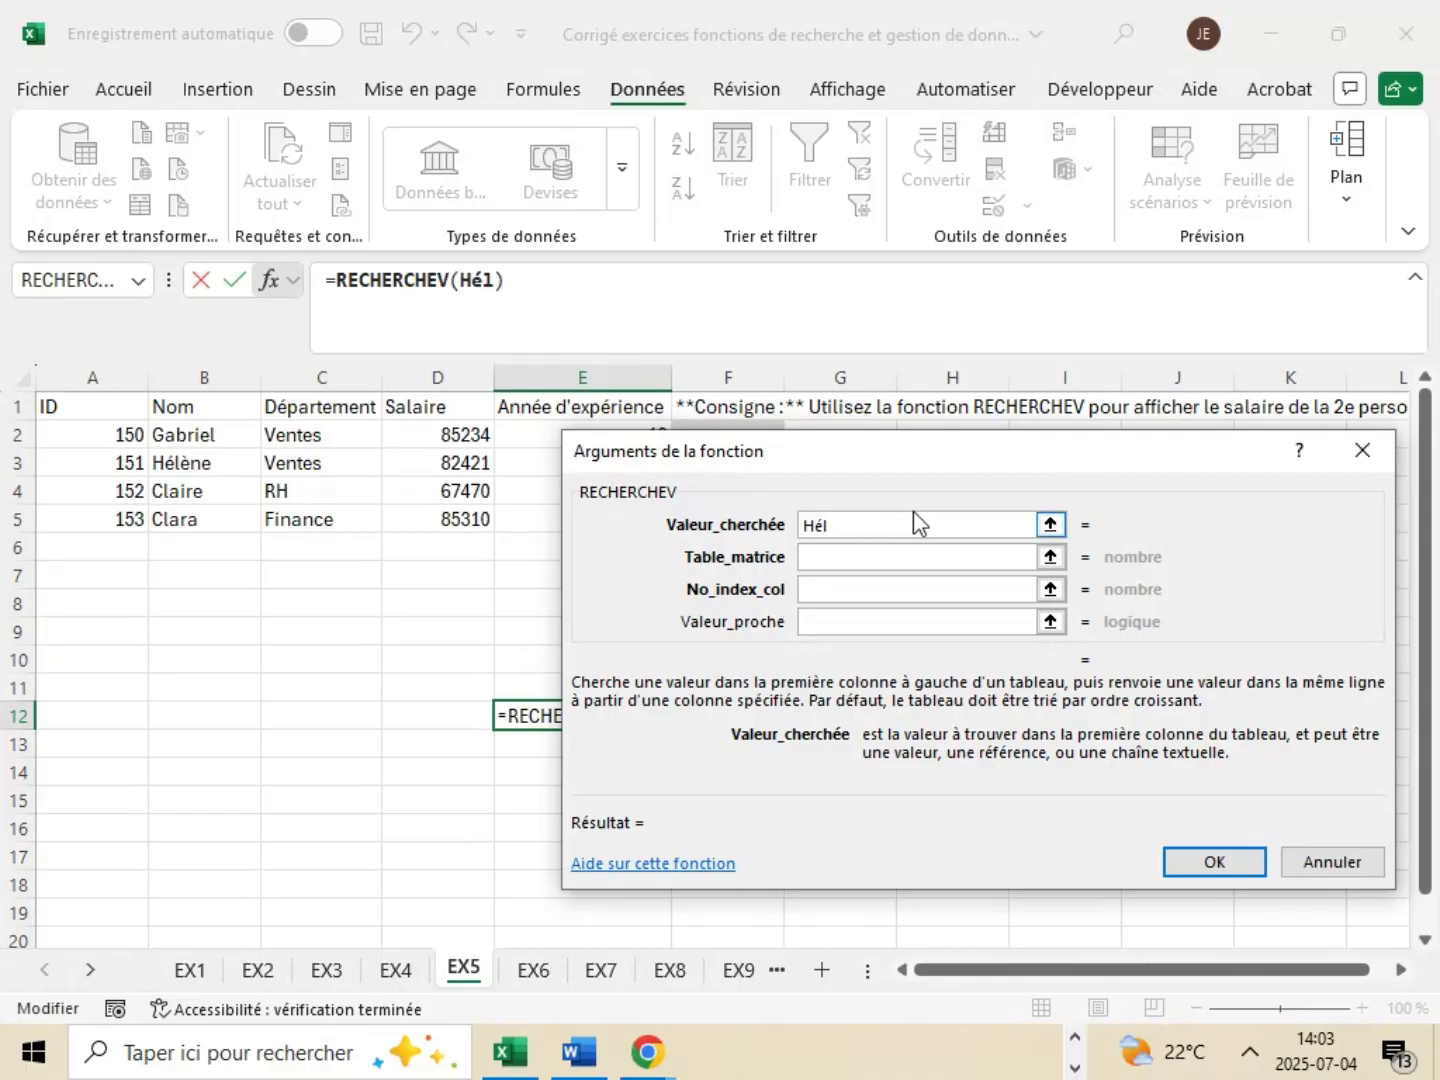
pyautogui.write('ène')
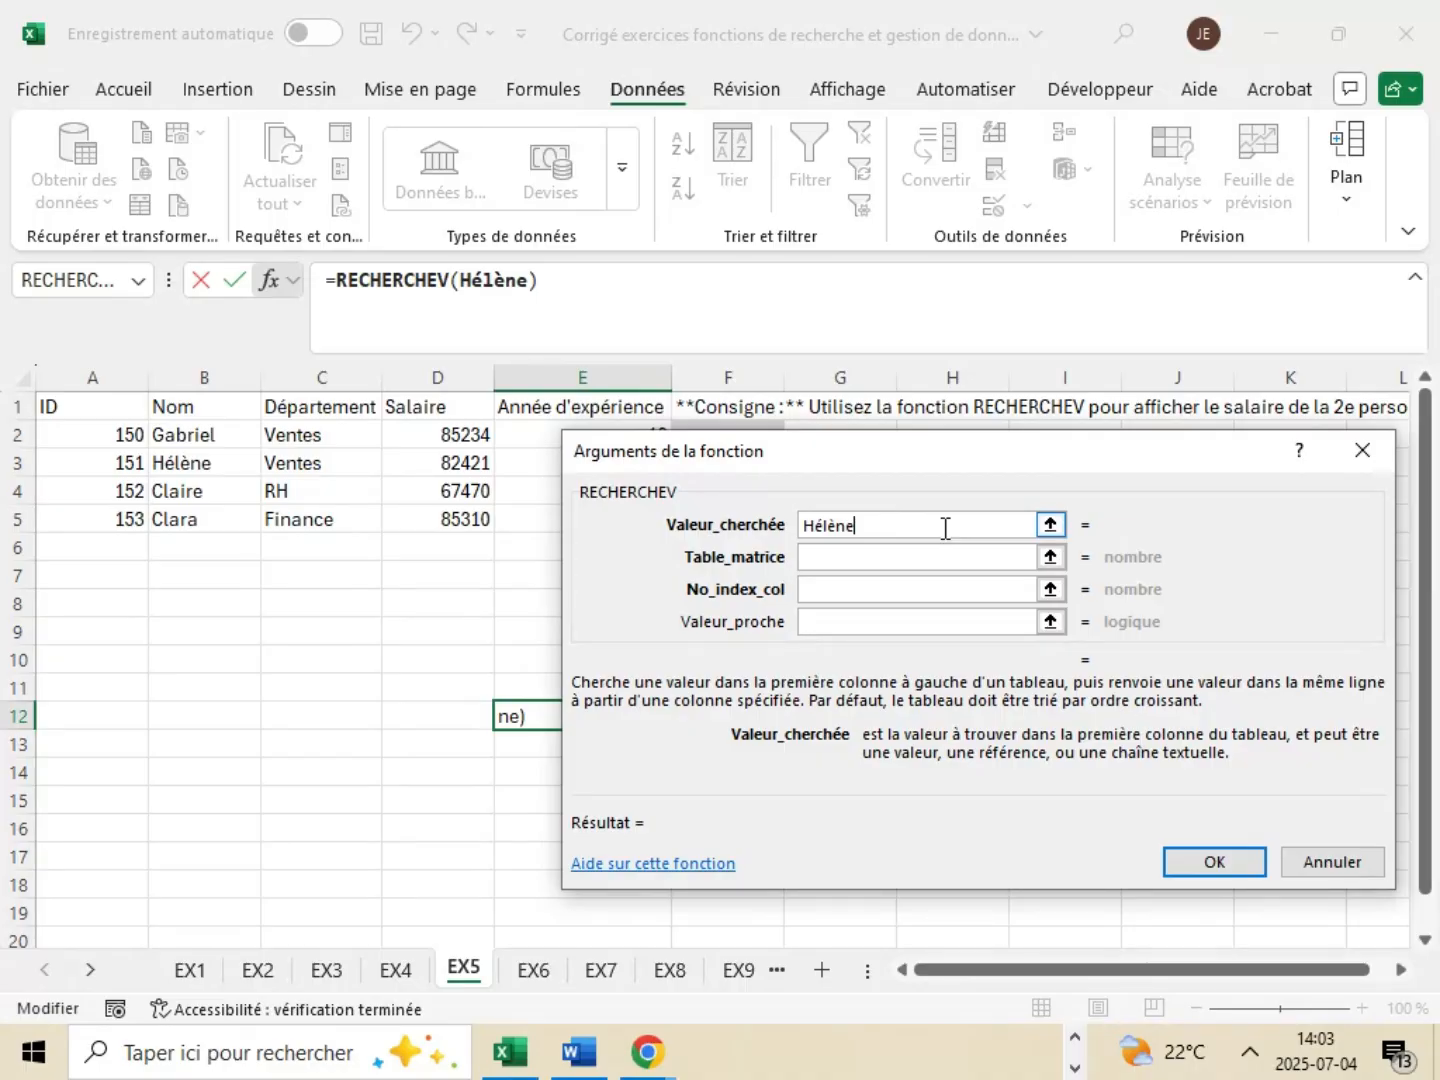
pyautogui.click(878, 556)
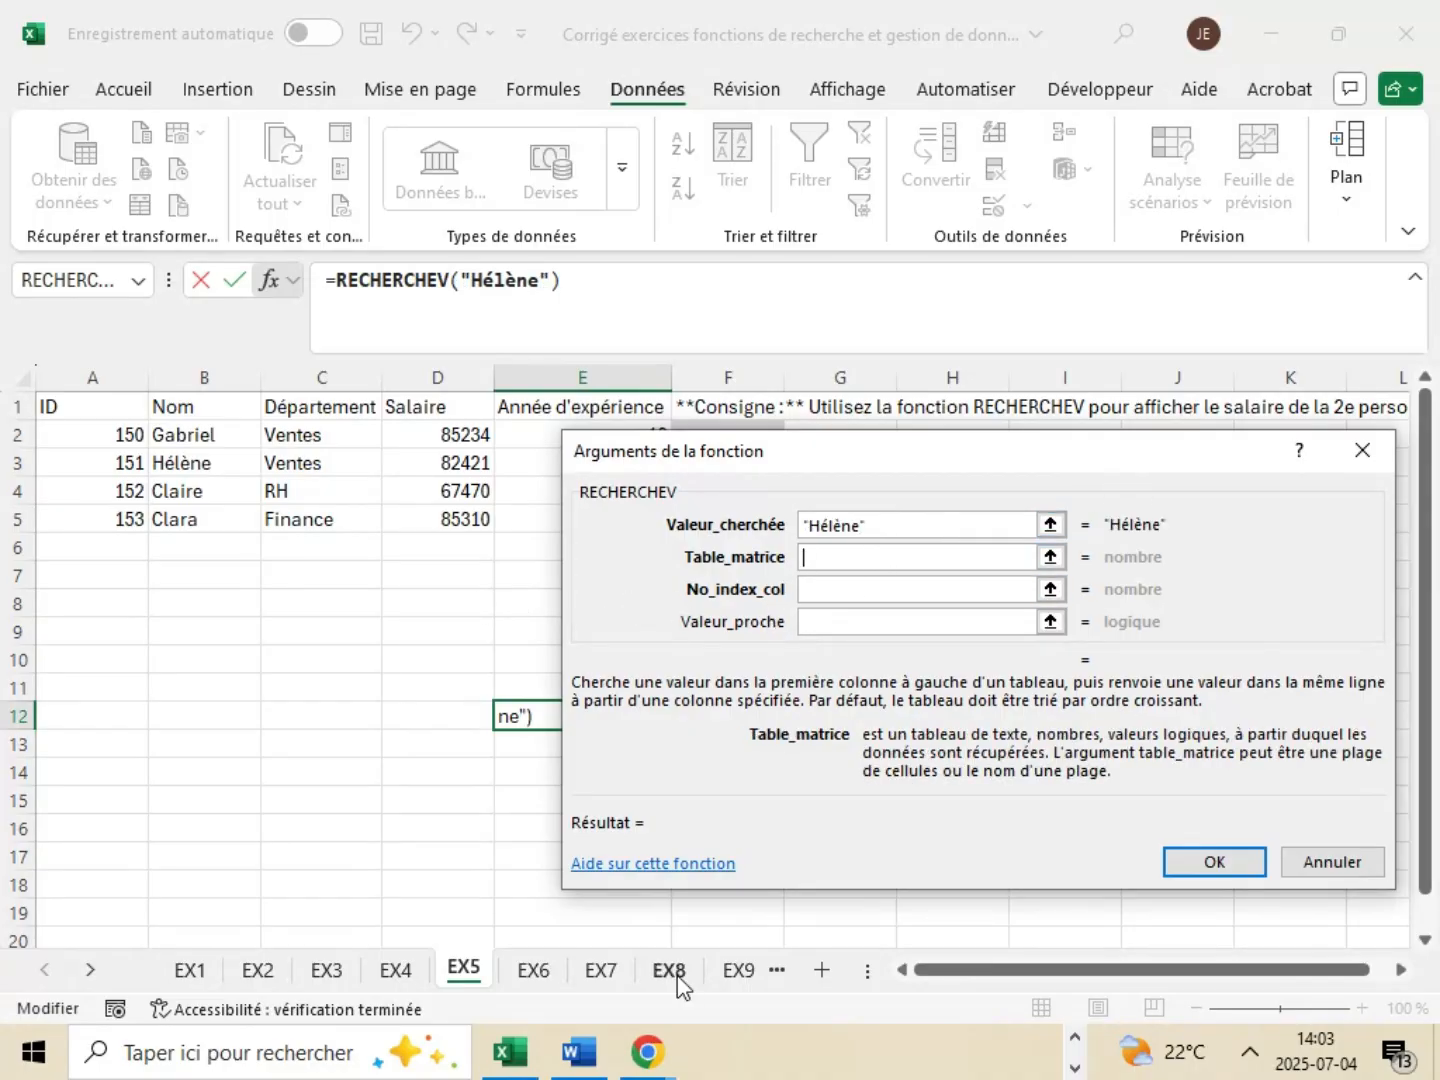
pyautogui.moveTo(578, 1052)
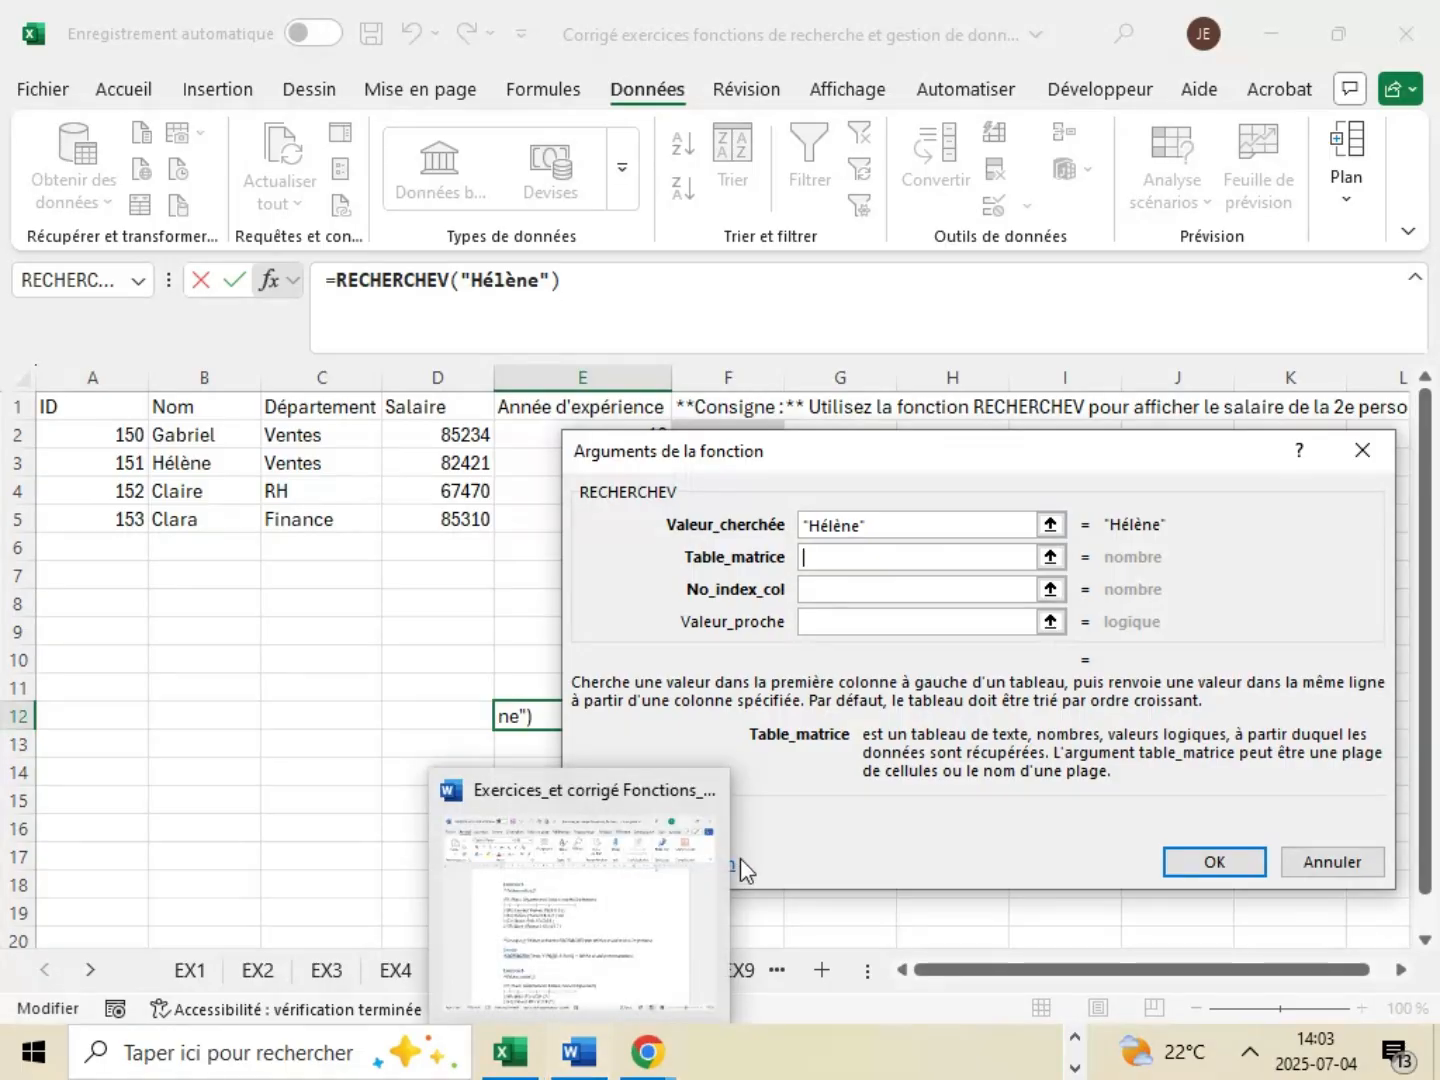
pyautogui.moveTo(923, 443); pyautogui.dragTo(768, 572)
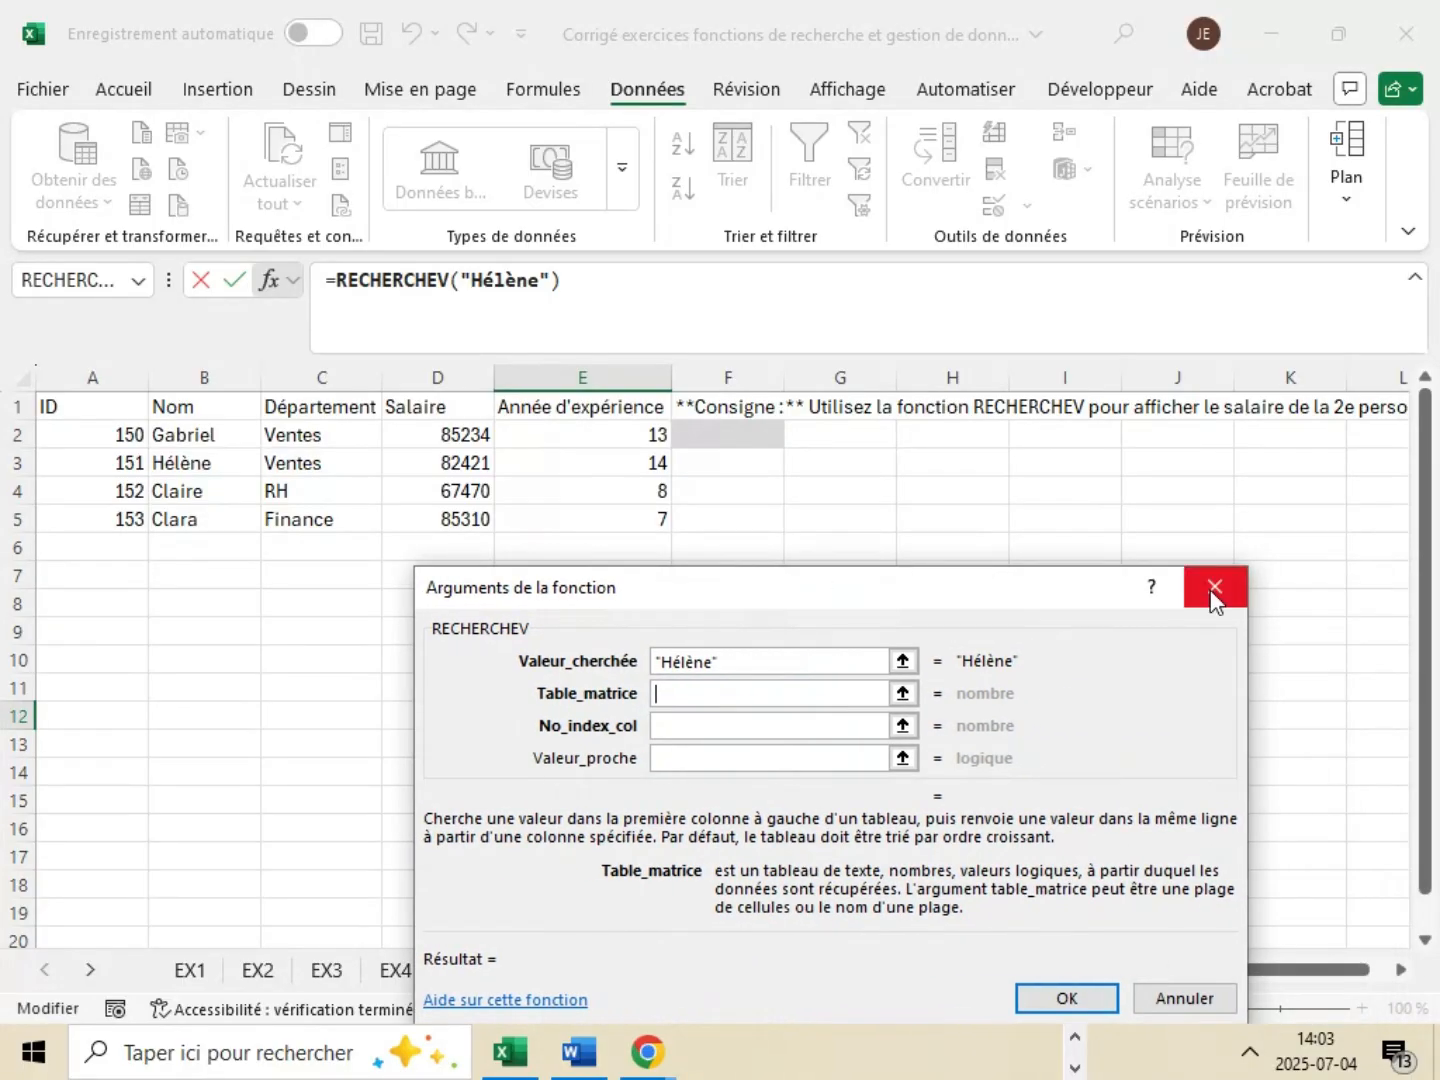
pyautogui.click(1211, 599)
# - Insert the RECHERCHEV function in cell F2 of sheet EX5 from the list of all functions
pyautogui.click(742, 445)
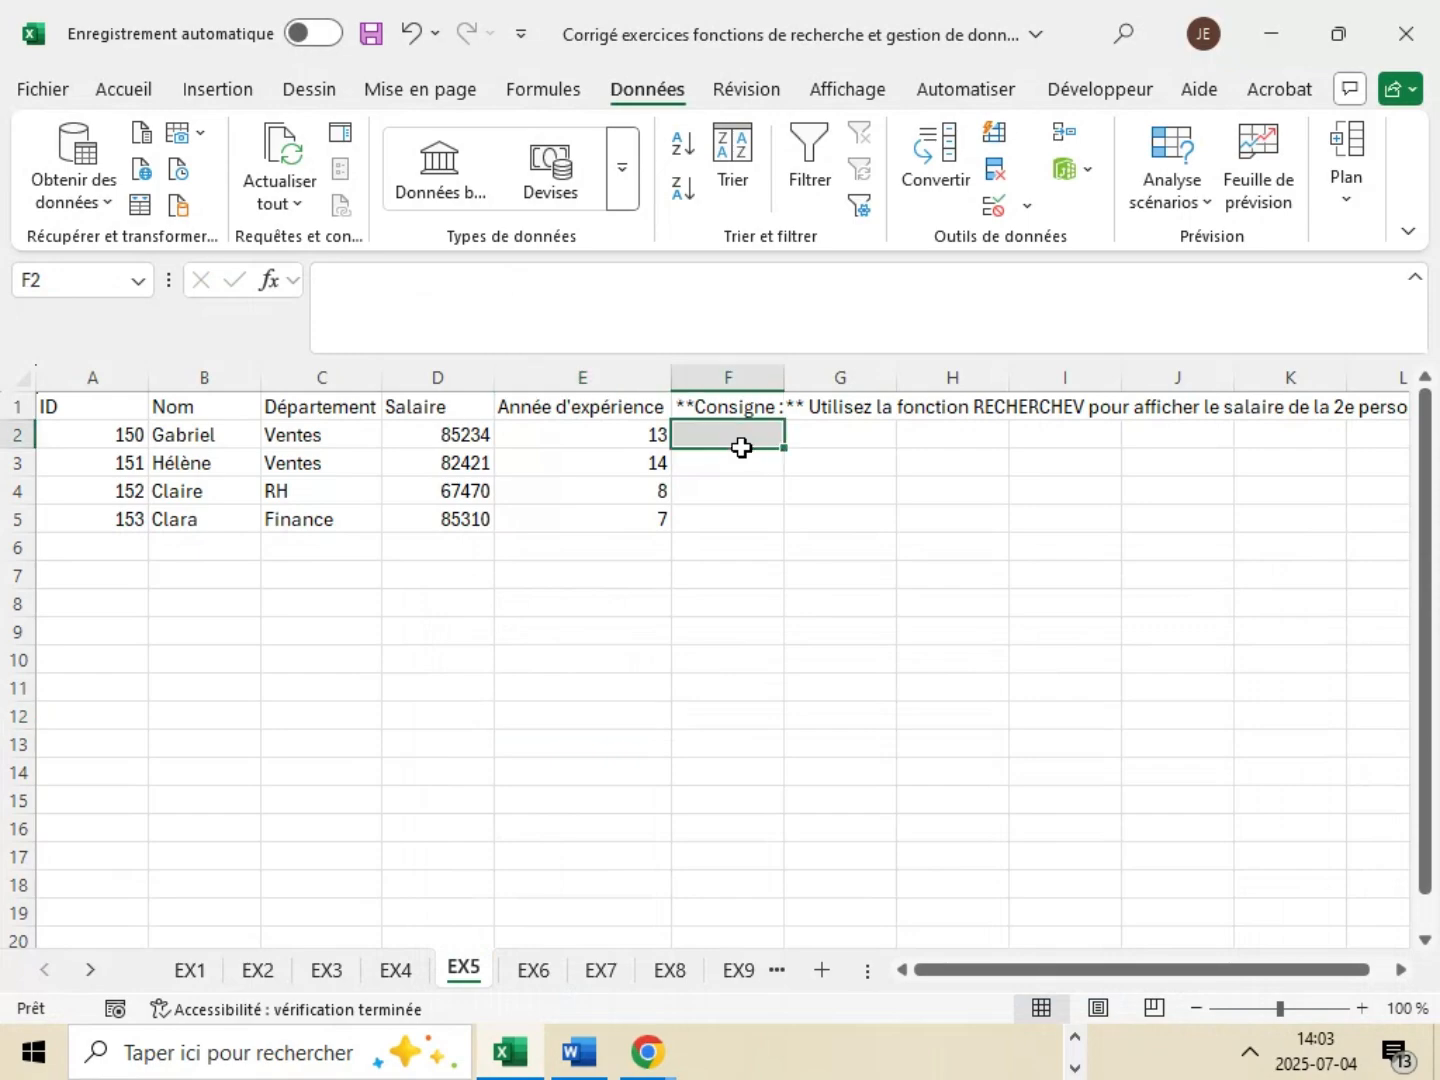
pyautogui.click(288, 283)
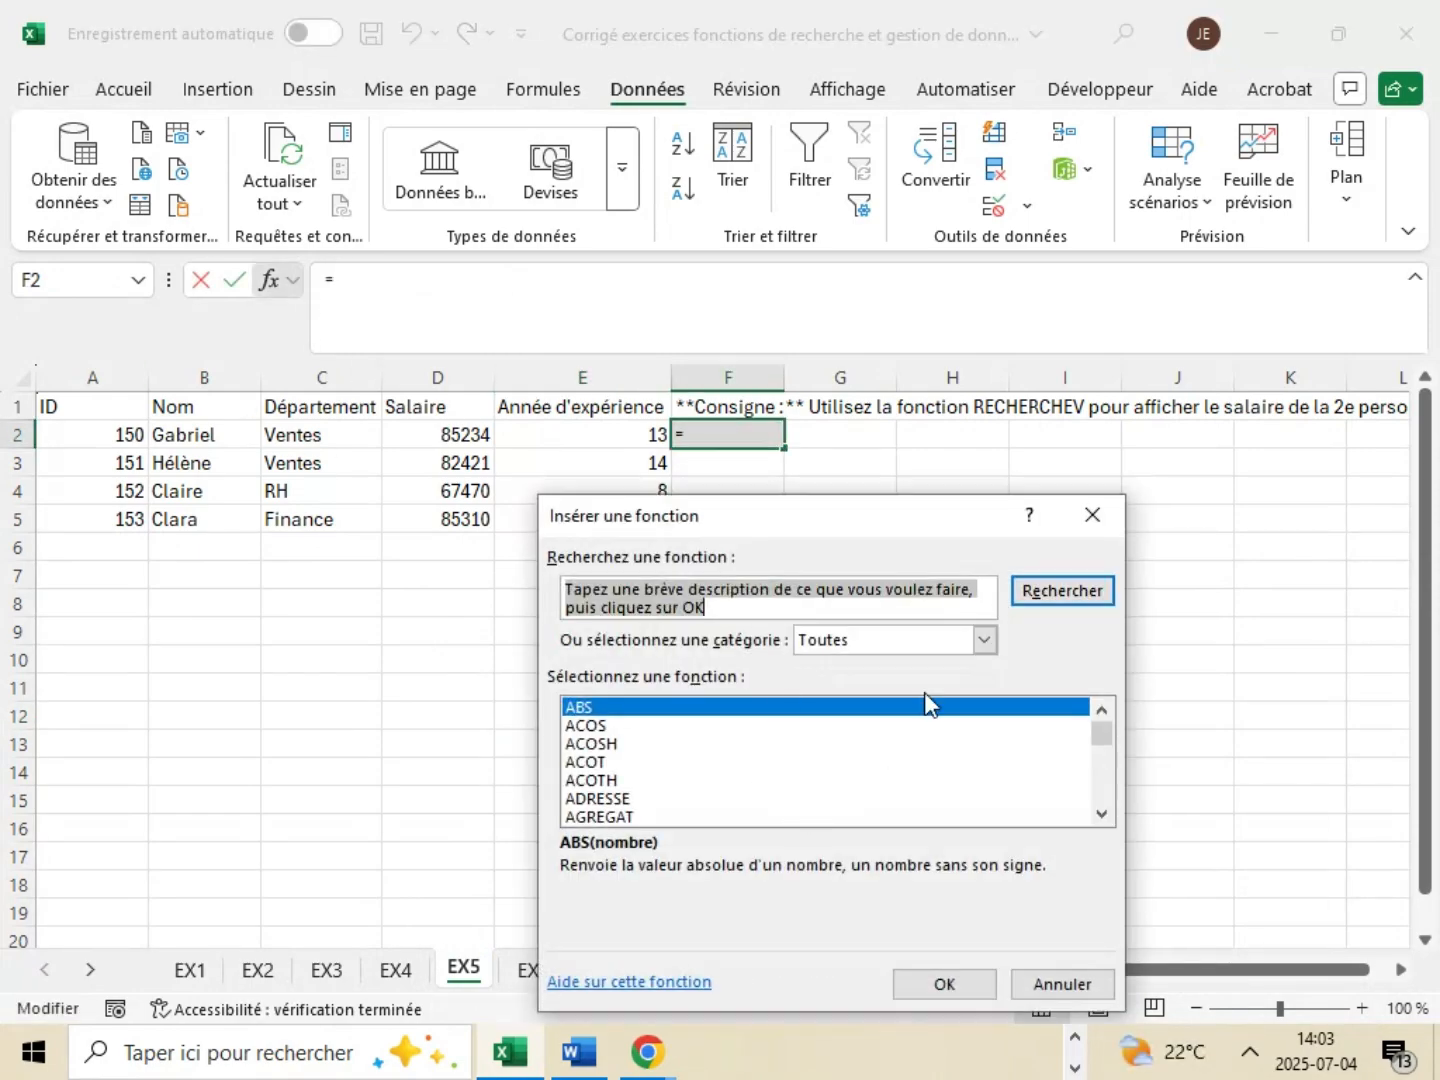
pyautogui.scroll(-20, 750, 760)
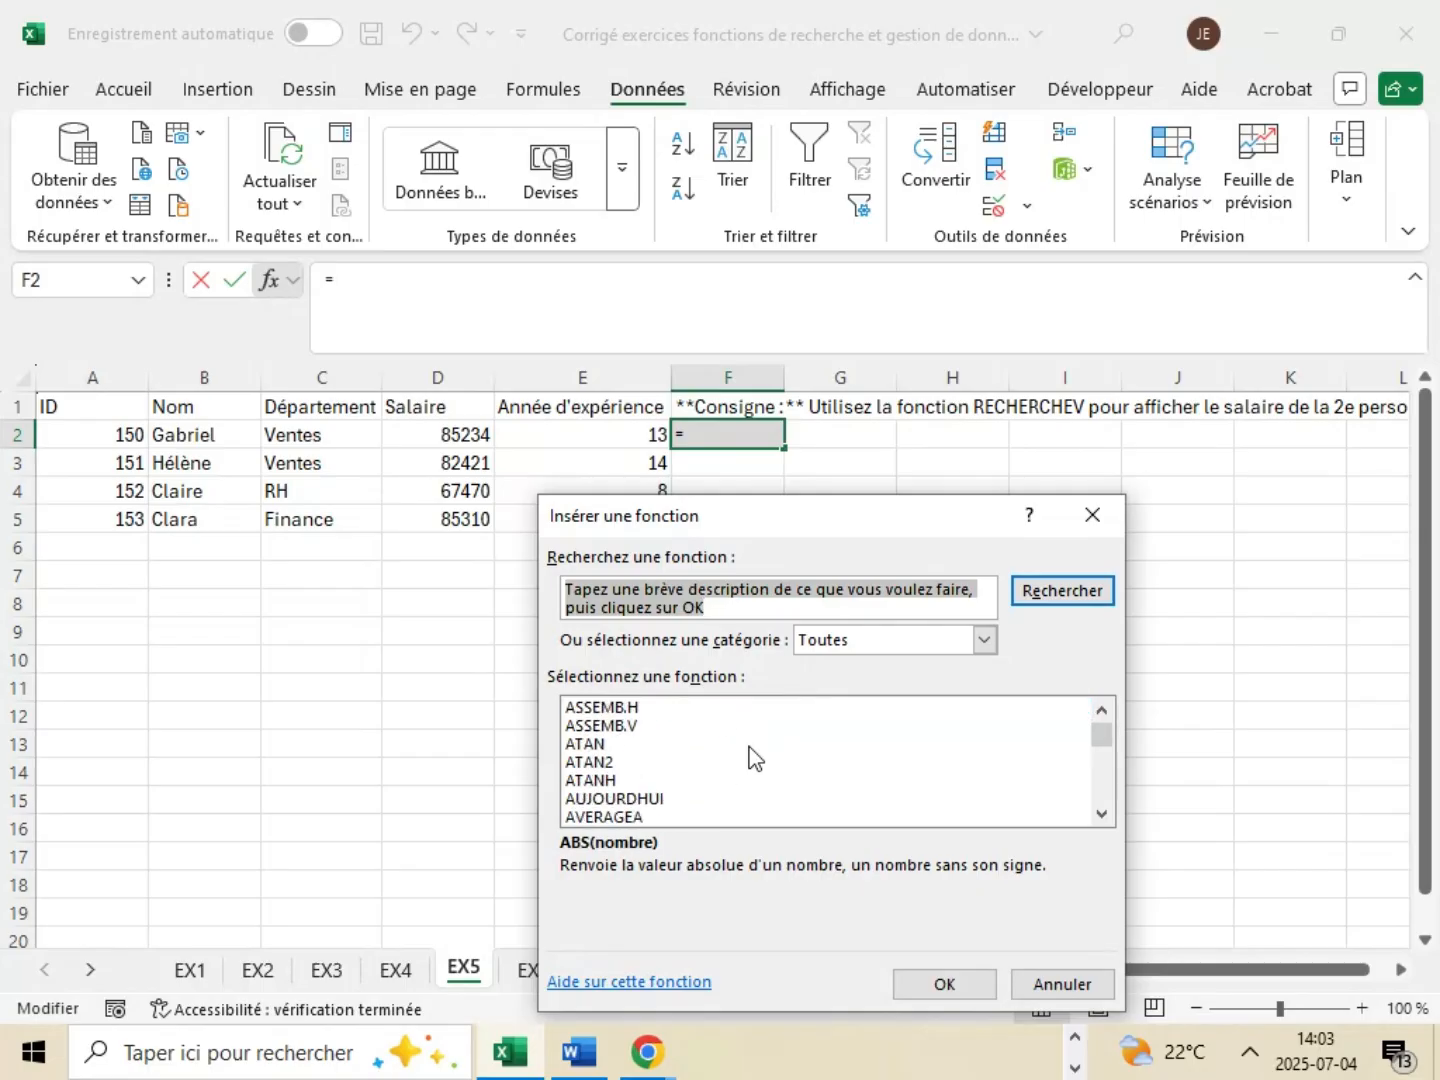
pyautogui.scroll(-15, 670, 765)
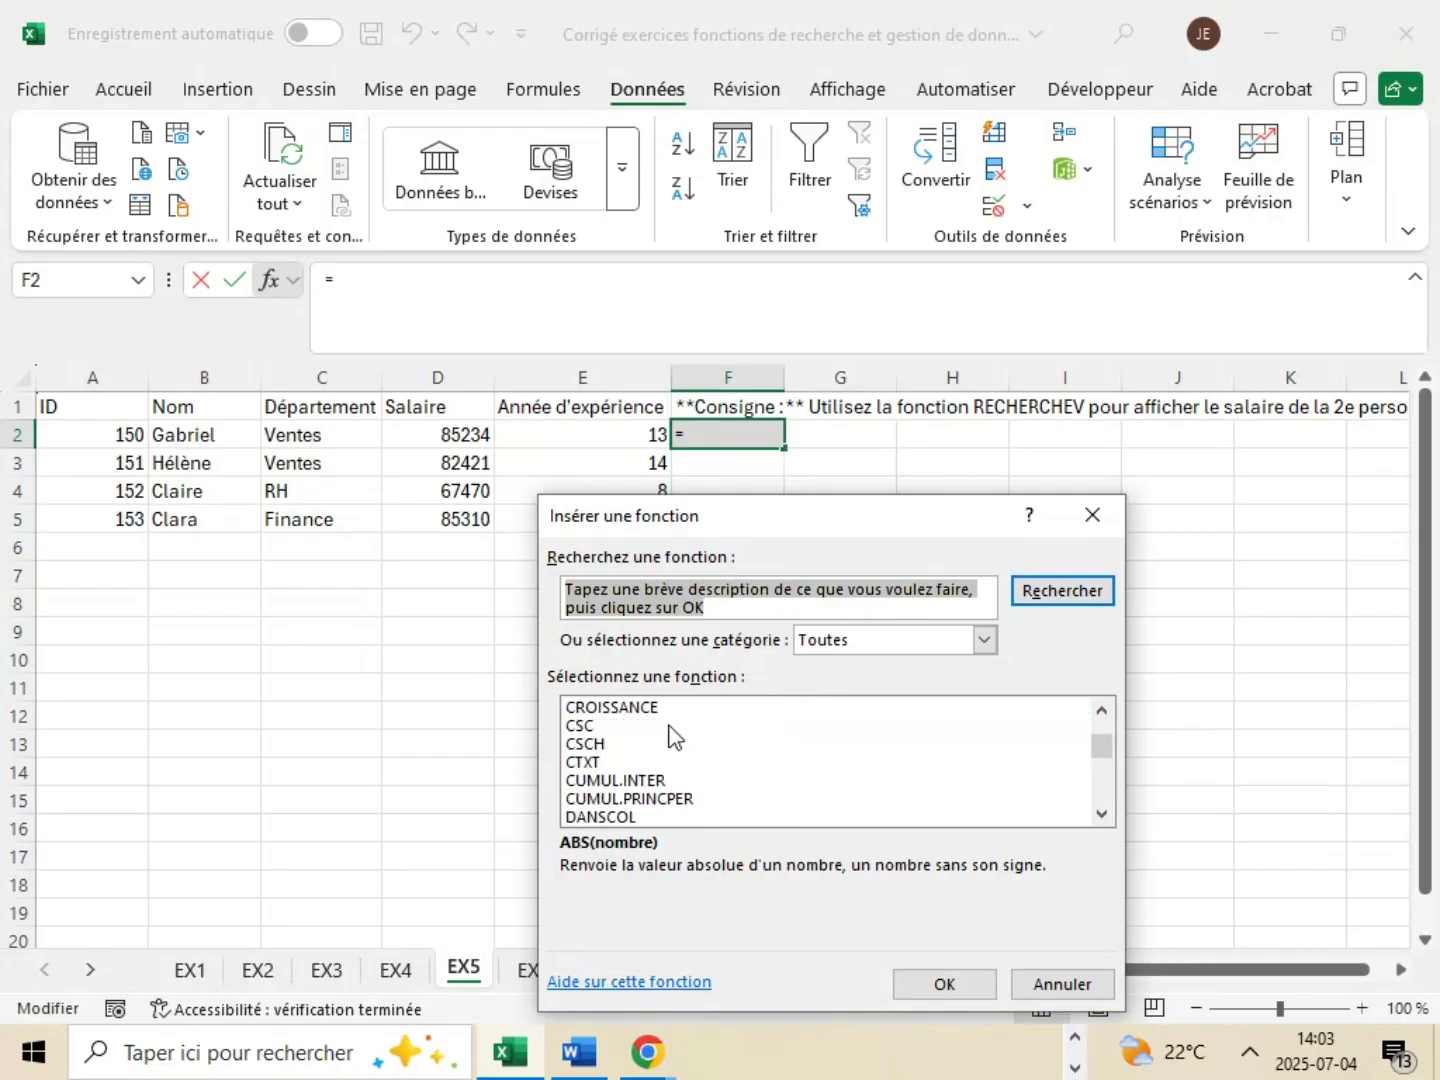
pyautogui.write('r')
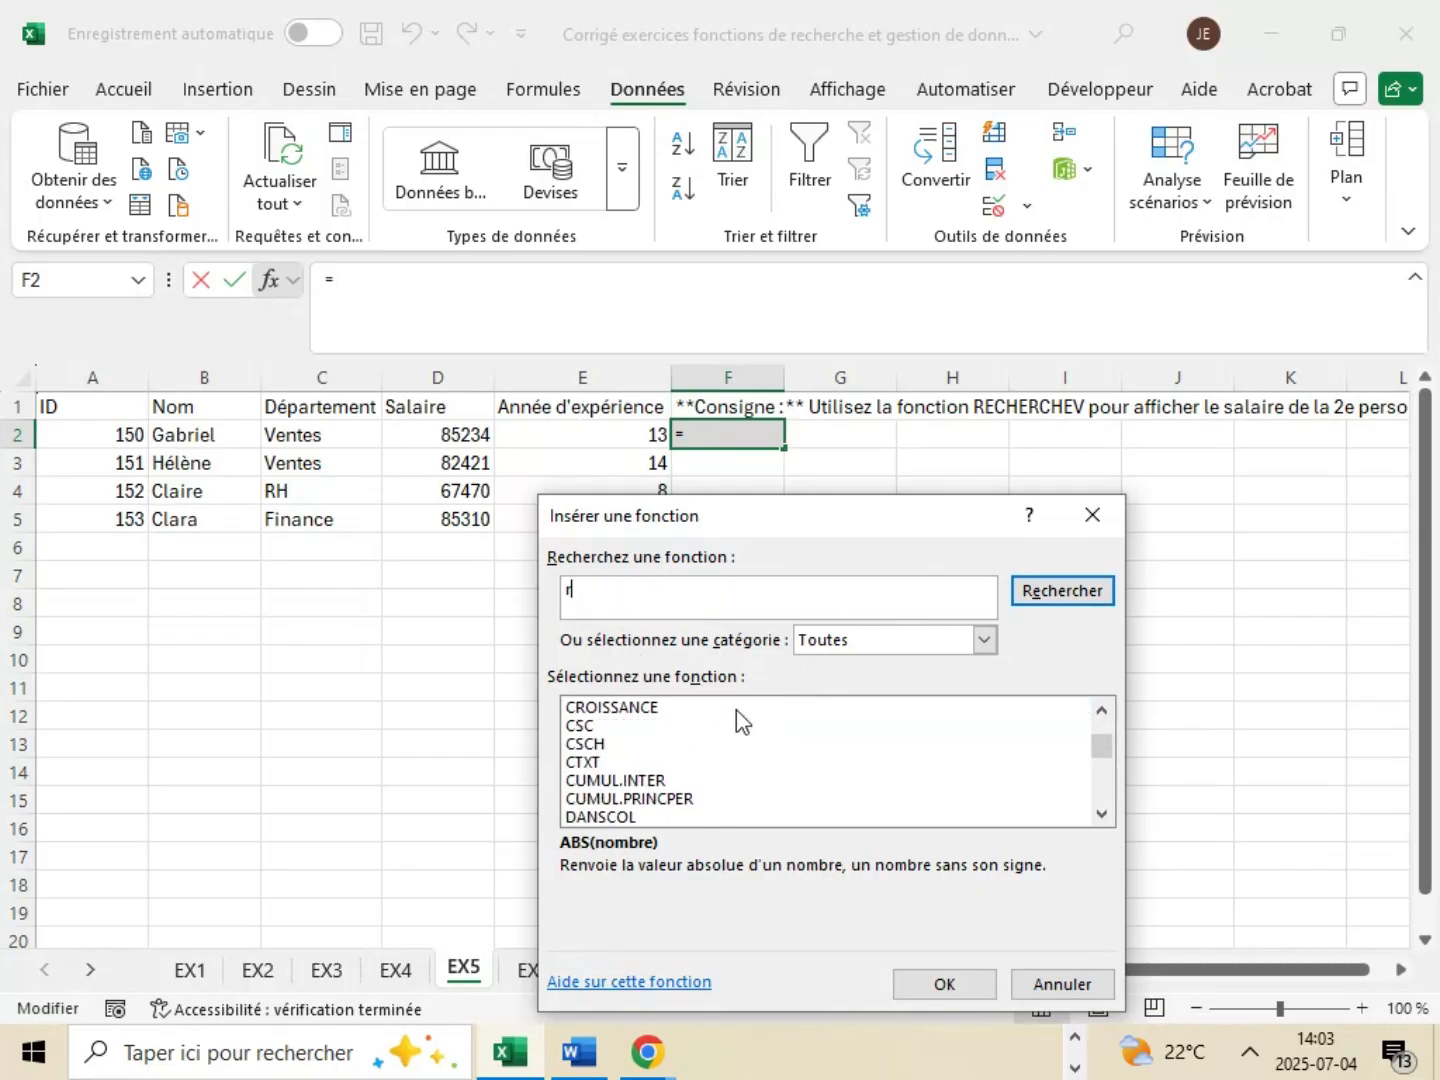
pyautogui.click(768, 761)
pyautogui.scroll(-15, 769, 761)
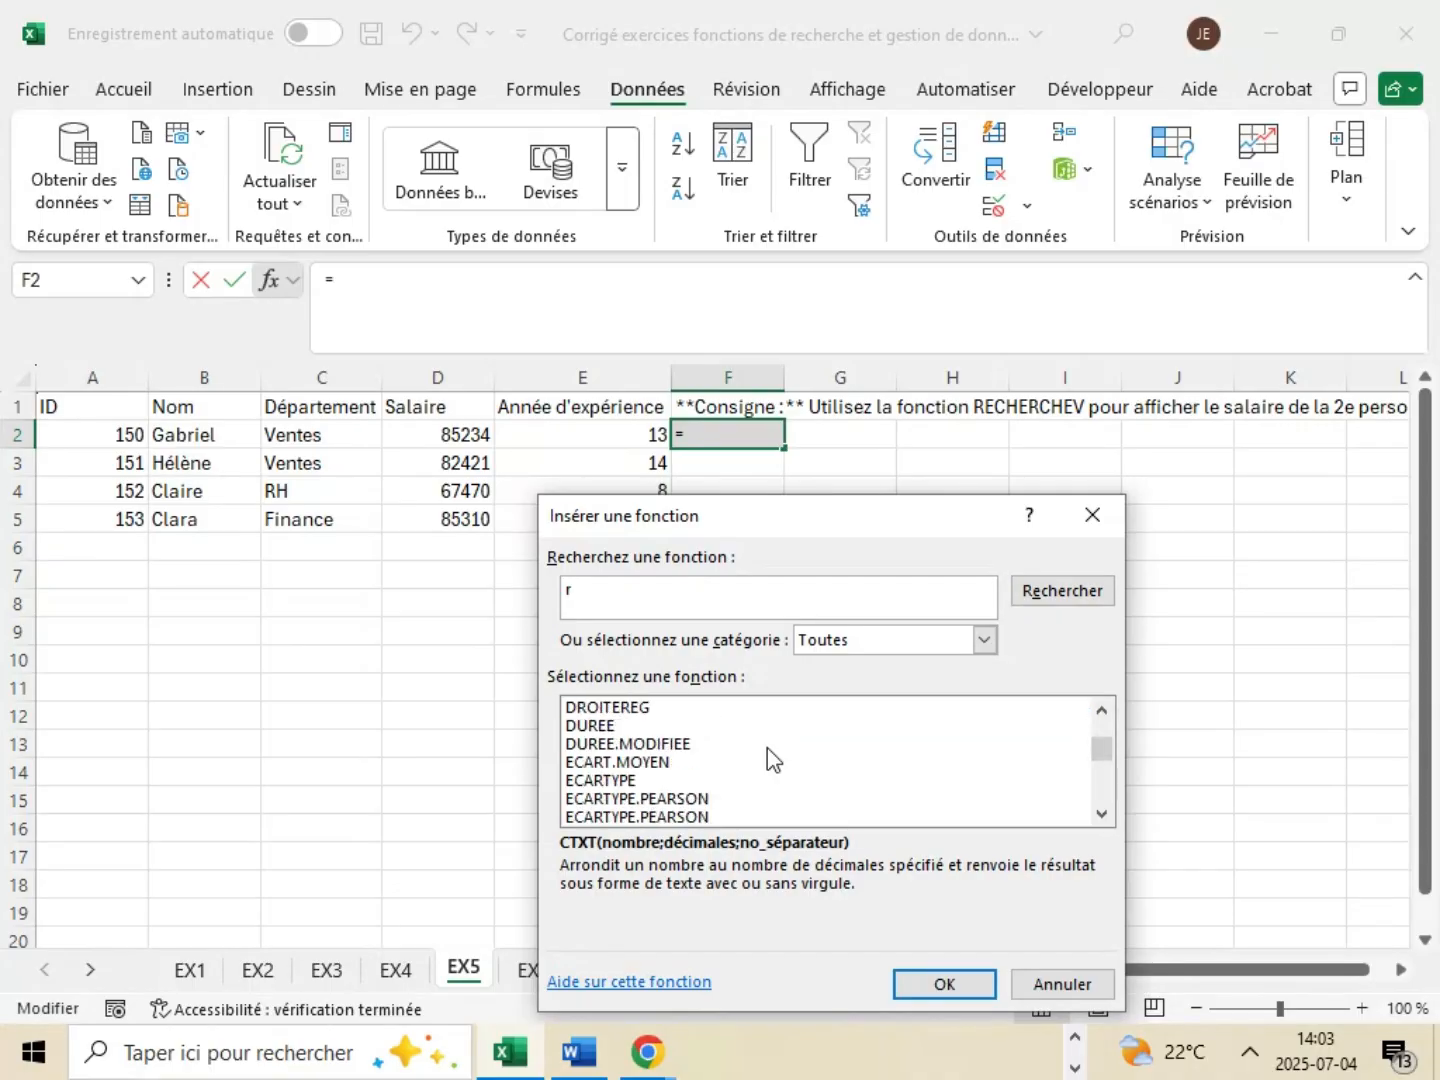
pyautogui.scroll(-15, 769, 760)
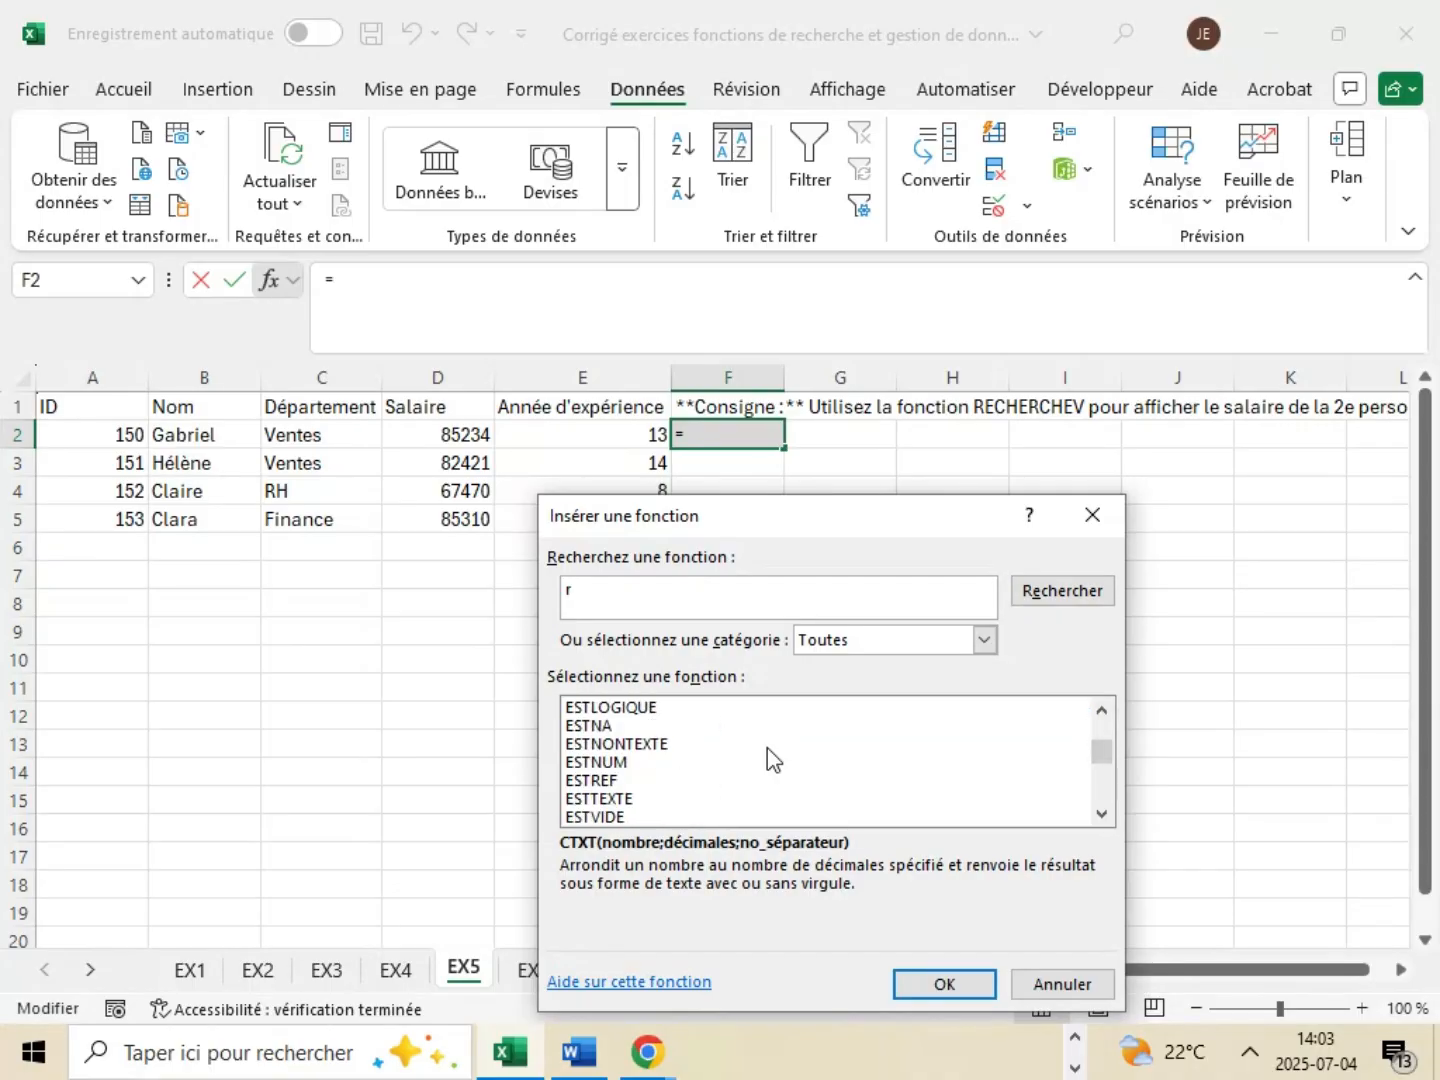
pyautogui.scroll(-20, 761, 740)
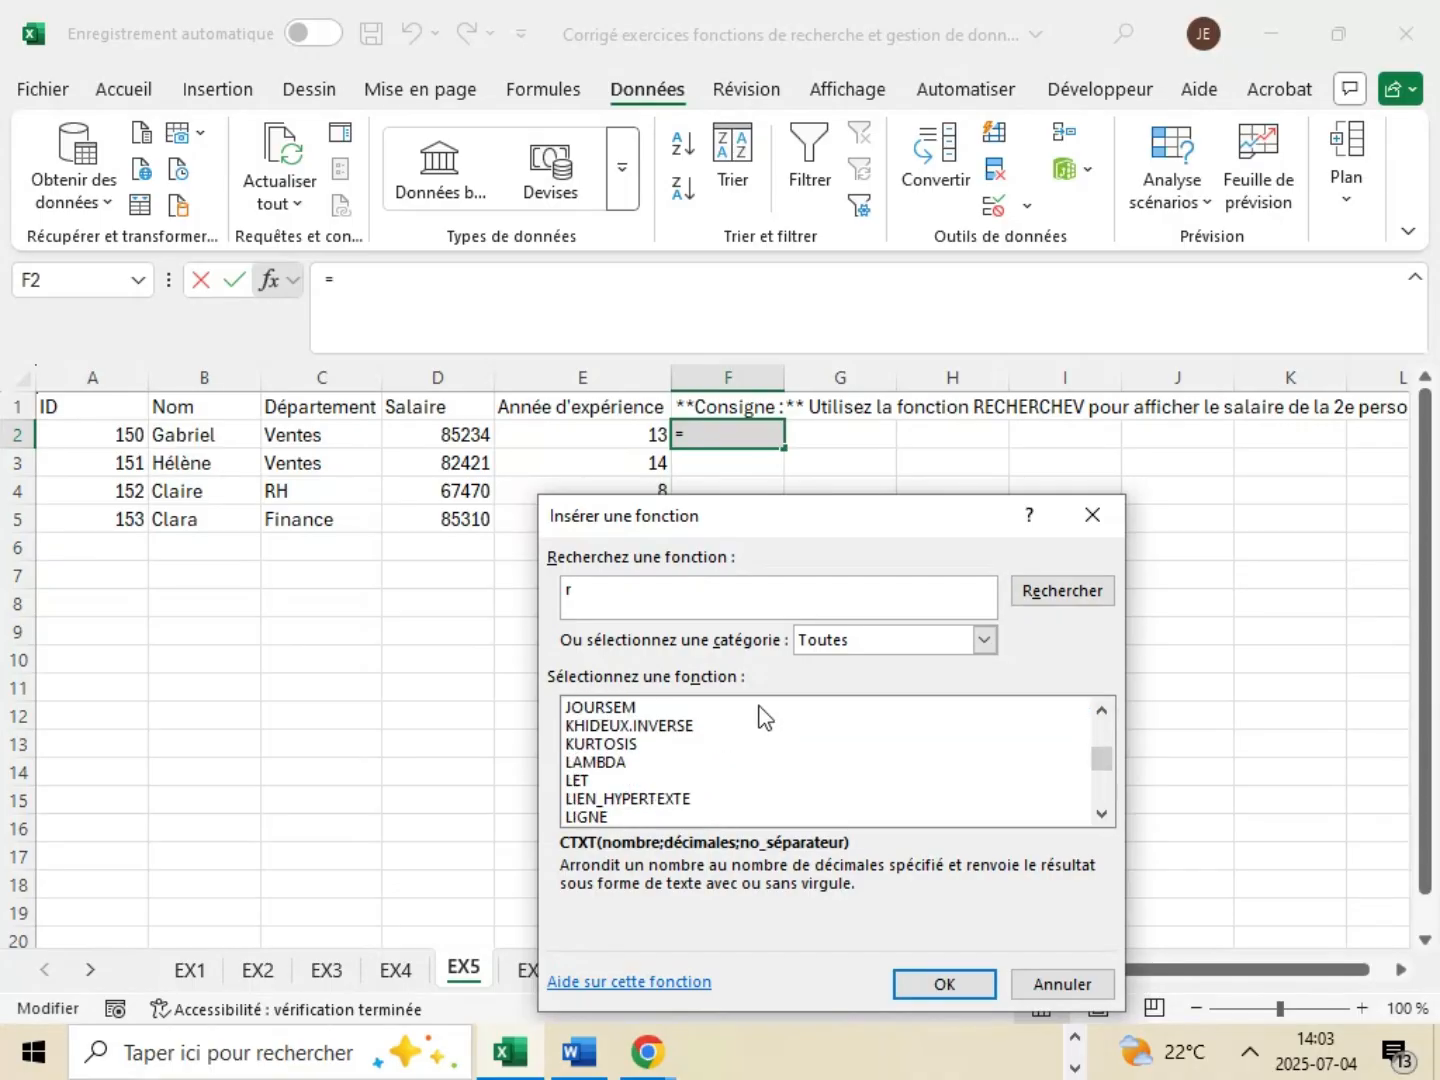
pyautogui.scroll(-20, 719, 694)
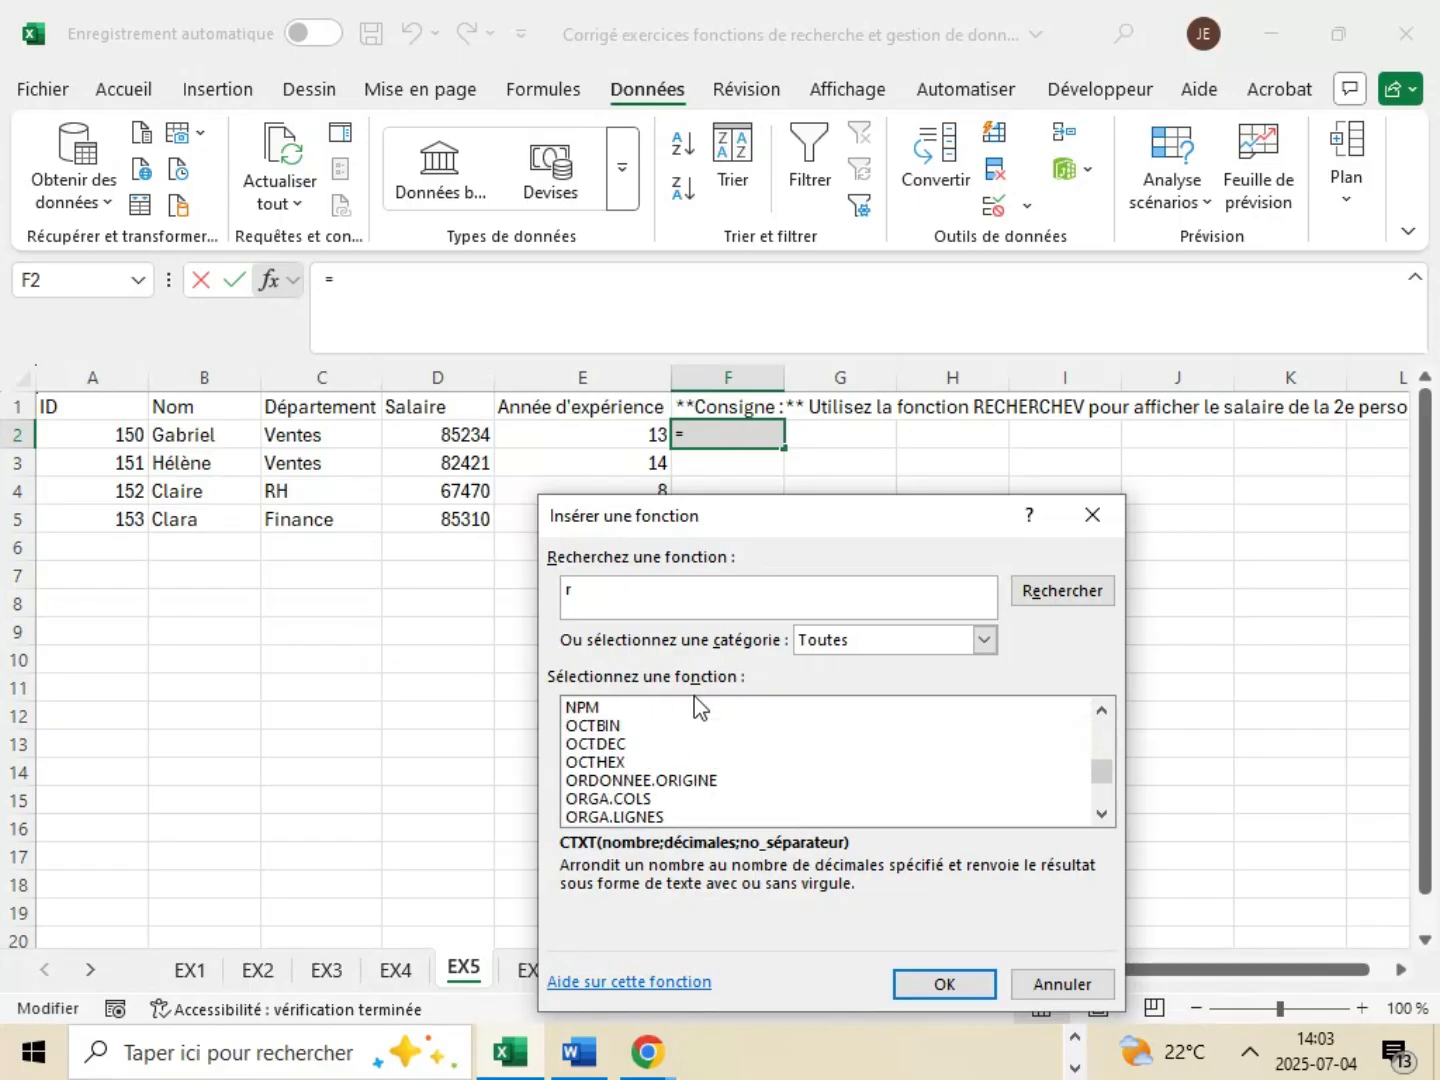
pyautogui.scroll(-6, 677, 679)
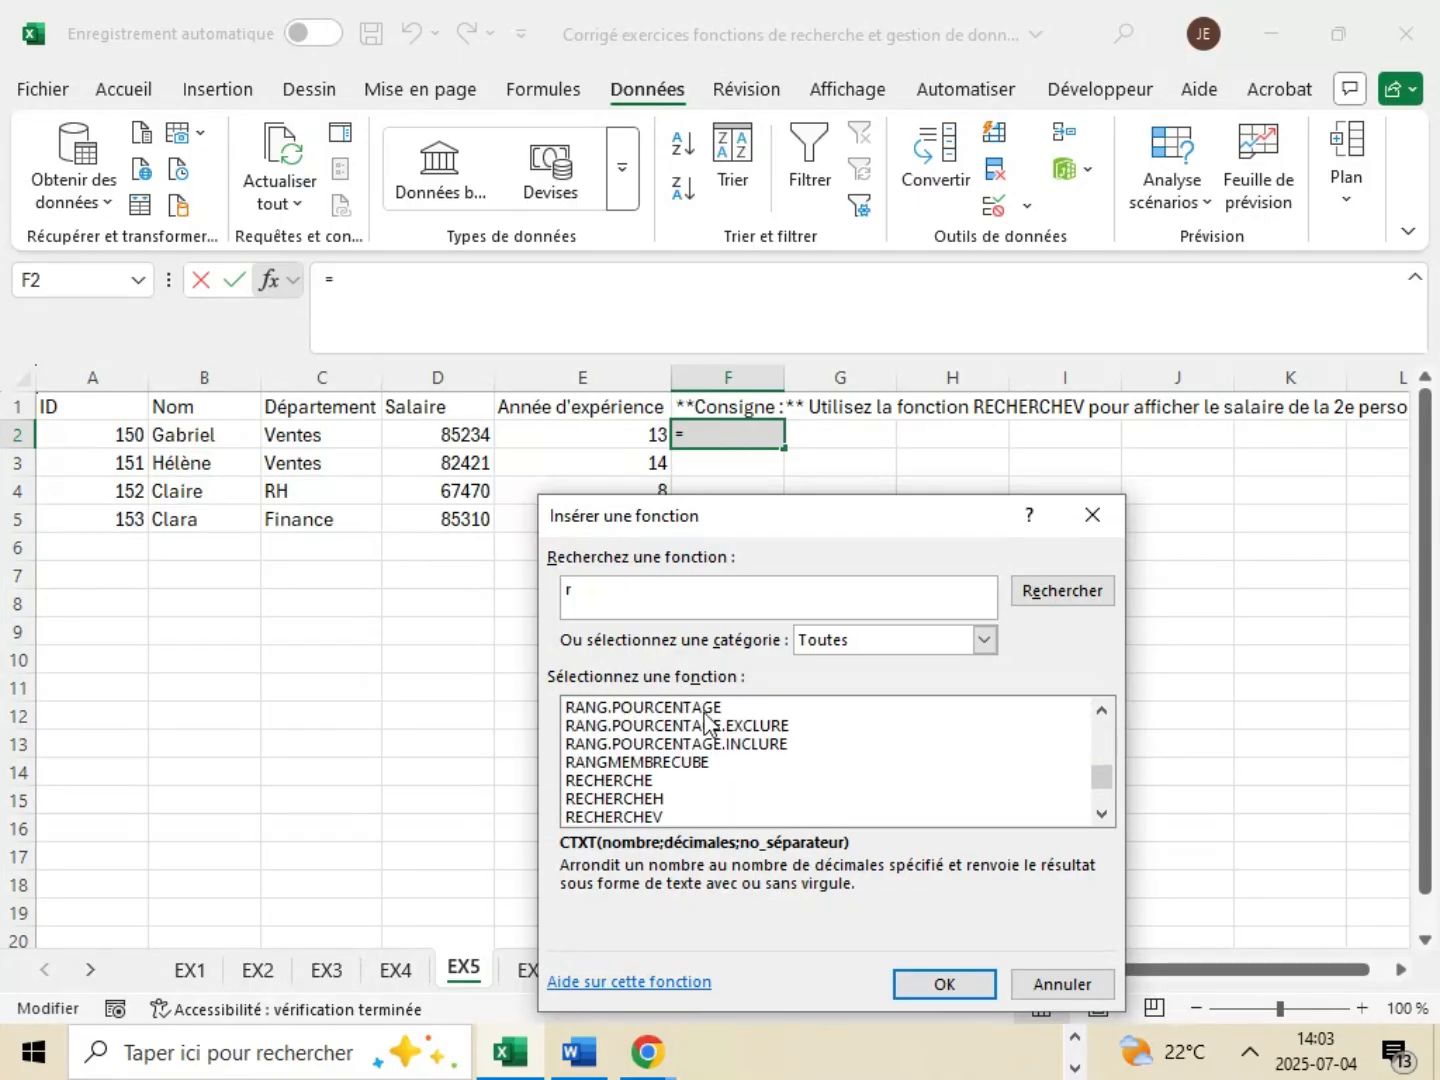
pyautogui.click(660, 817)
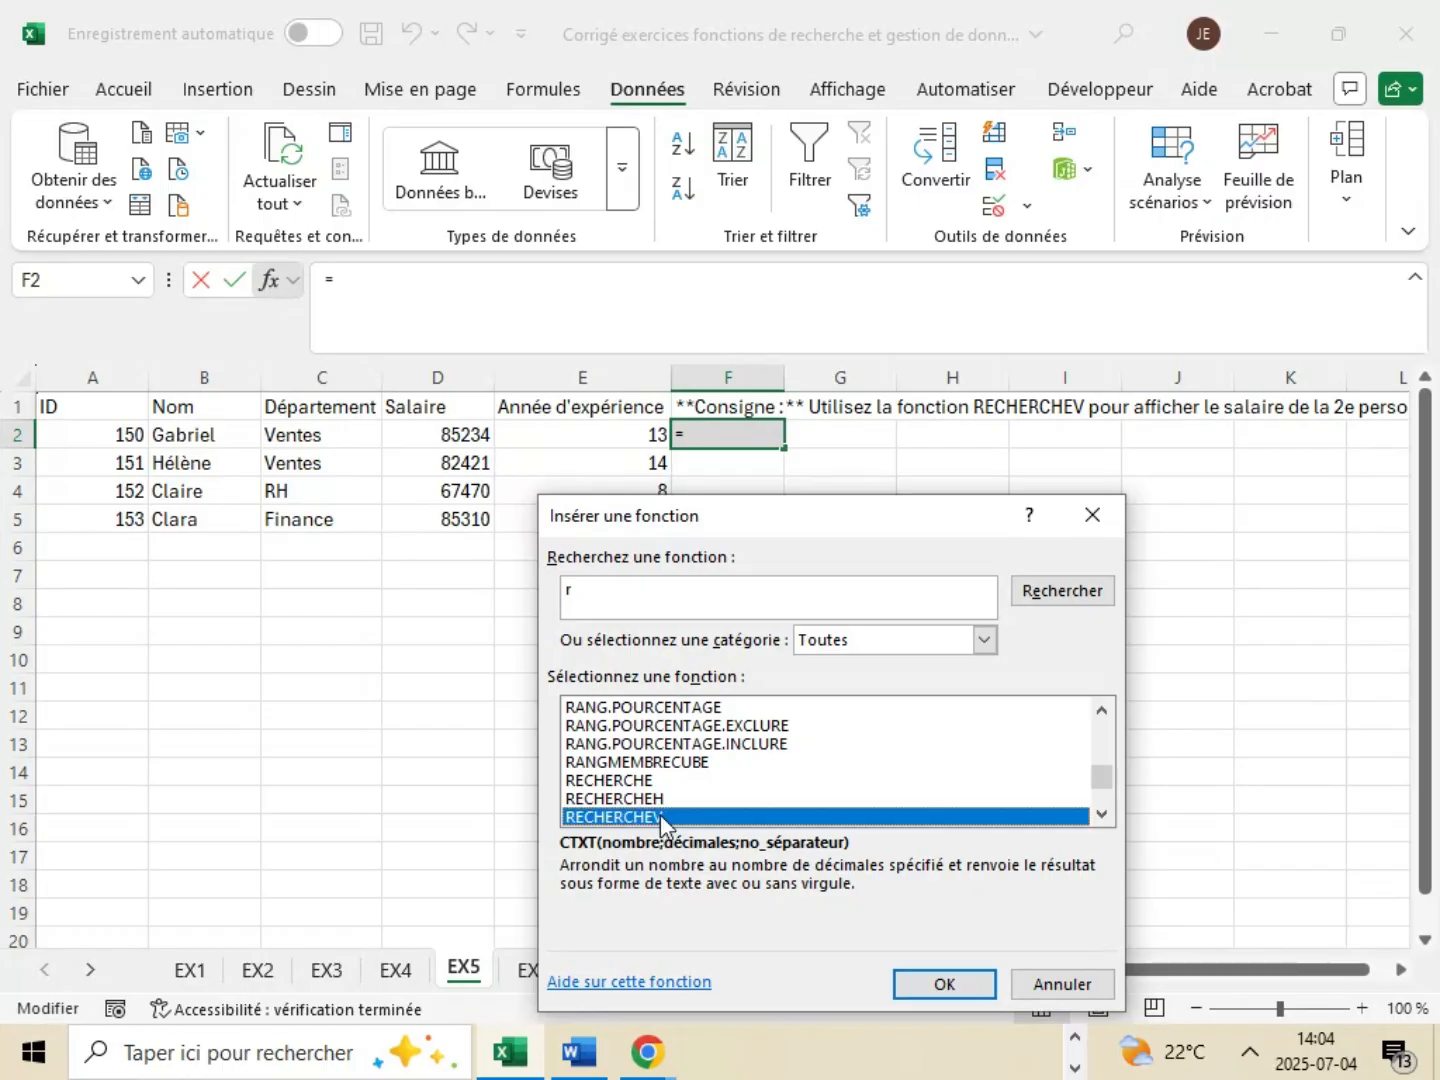
pyautogui.click(948, 984)
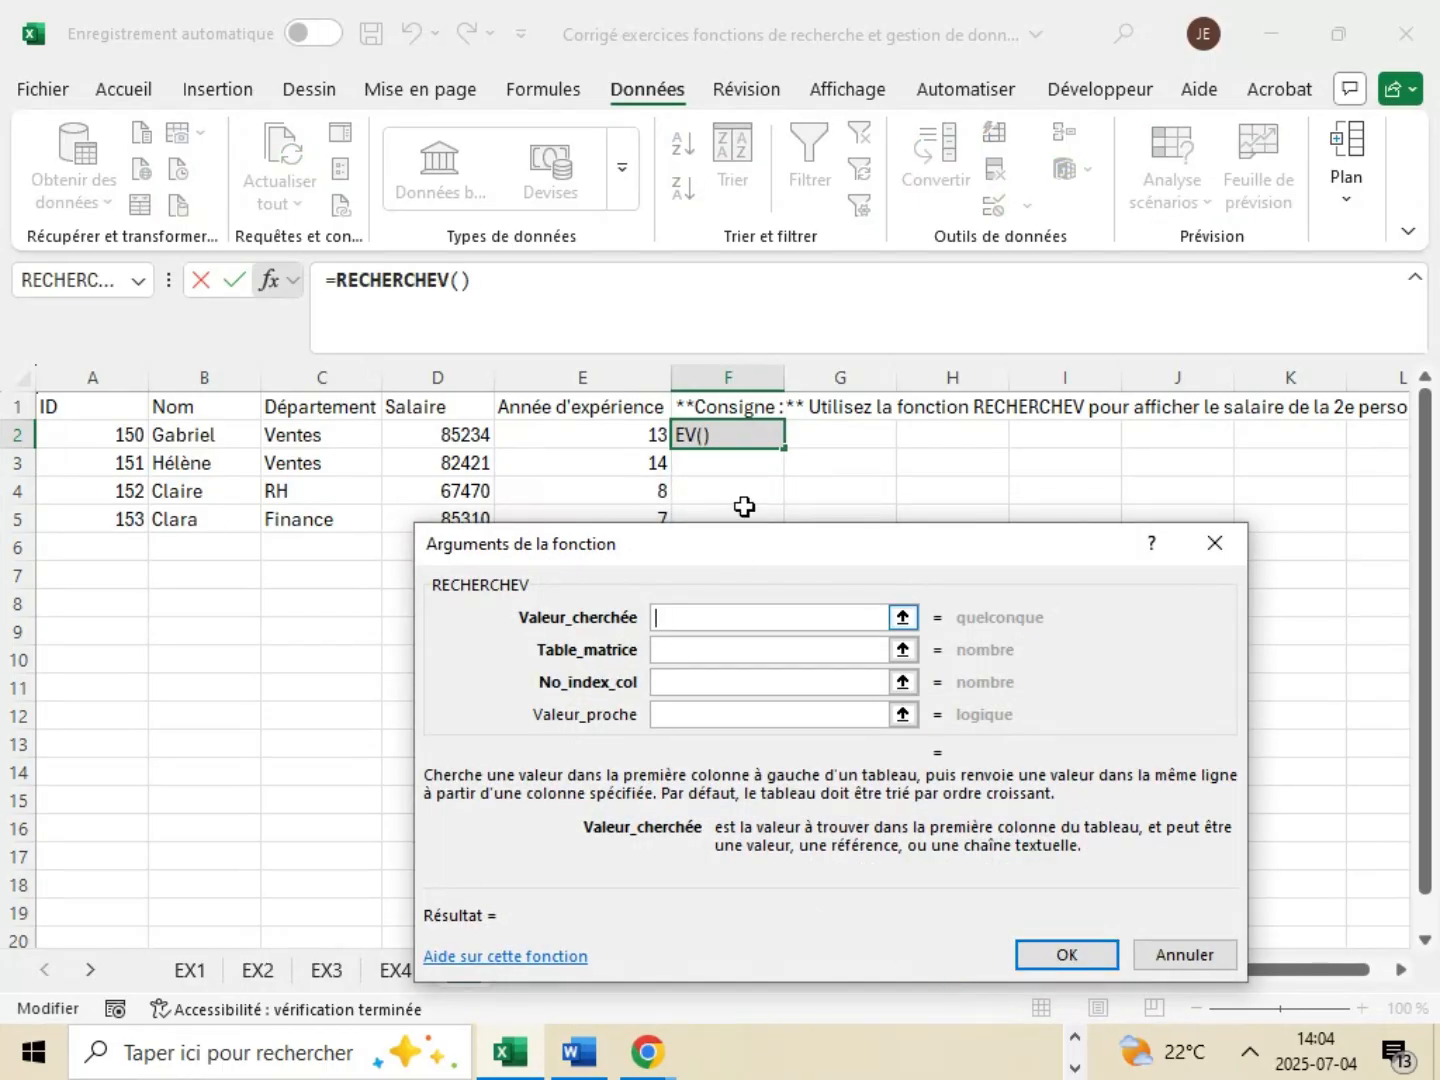
# - Enter the second person's name from the Nom column as the Valeur_cherchée argument of RECHERCHEV
pyautogui.moveTo(736, 560); pyautogui.dragTo(800, 615)
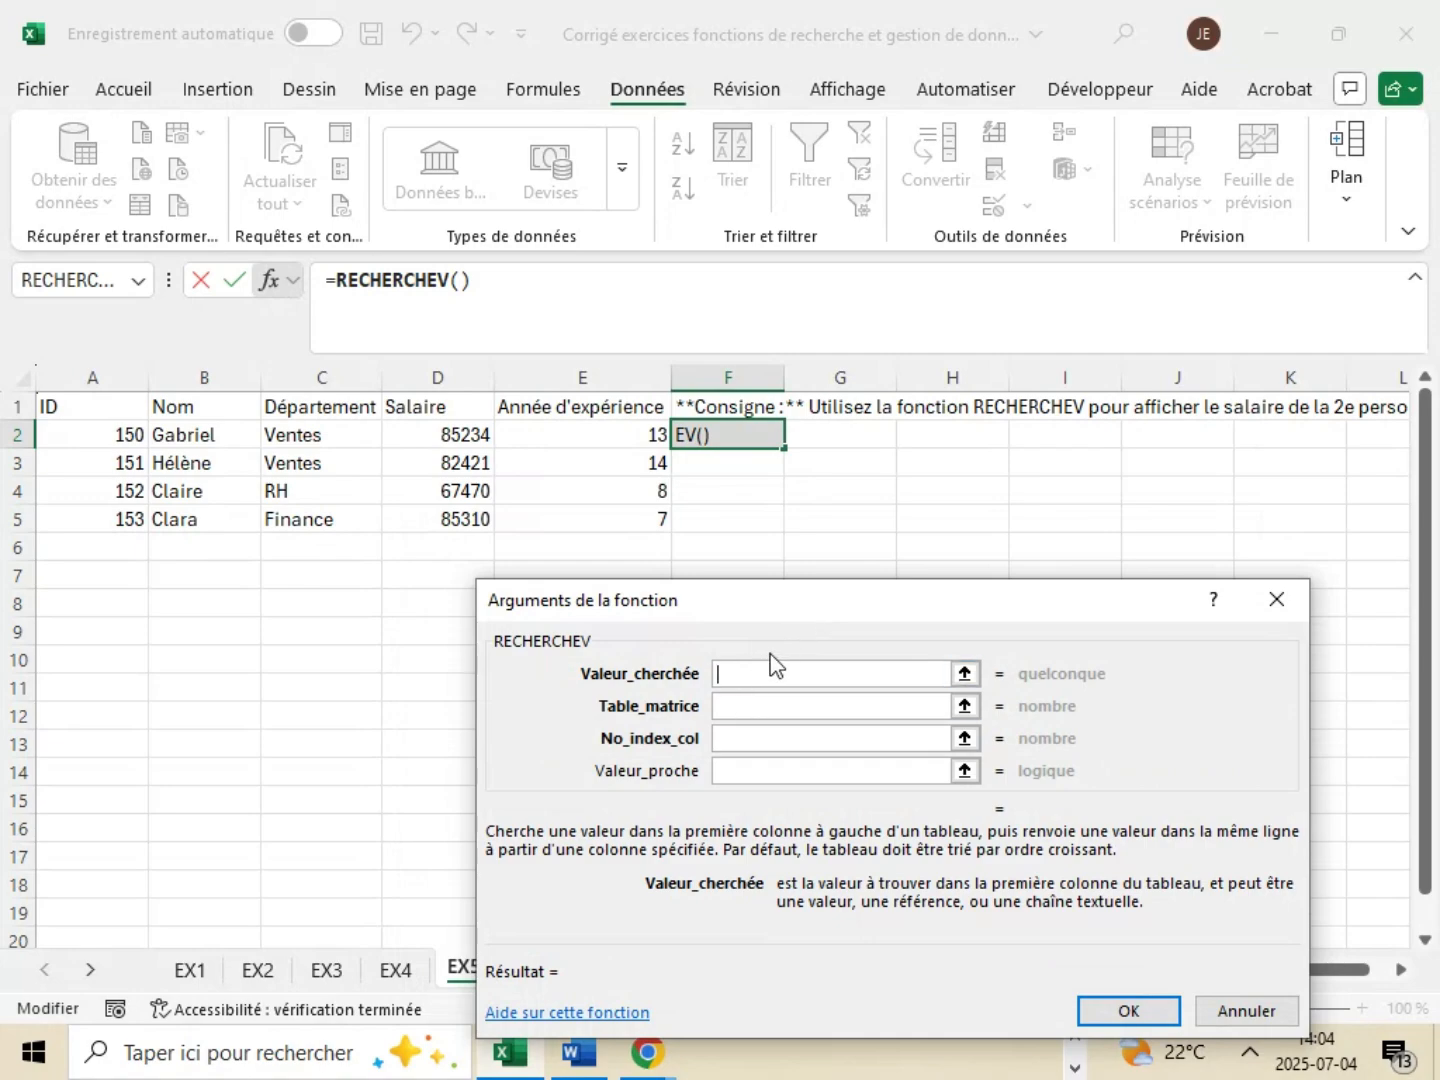
pyautogui.write('Hél')
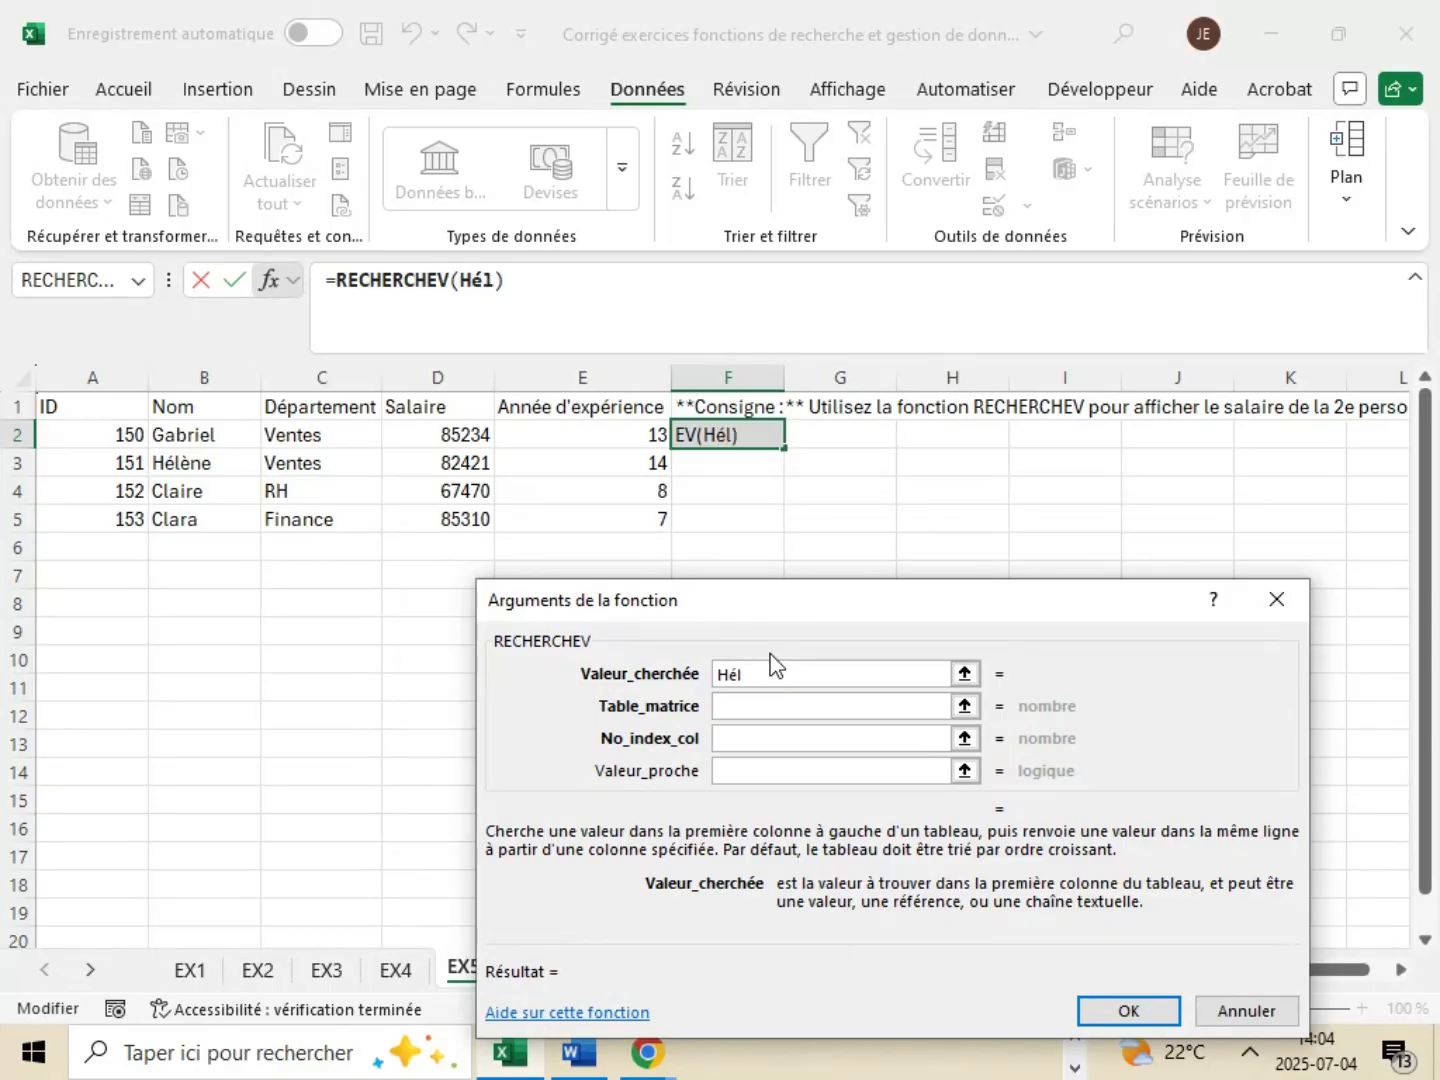
pyautogui.write('ène')
# - Set RECHERCHEV's Table_matrice argument to B2:E5, checking the Exercice 5 Corrigé formula in the Word document
pyautogui.click(777, 706)
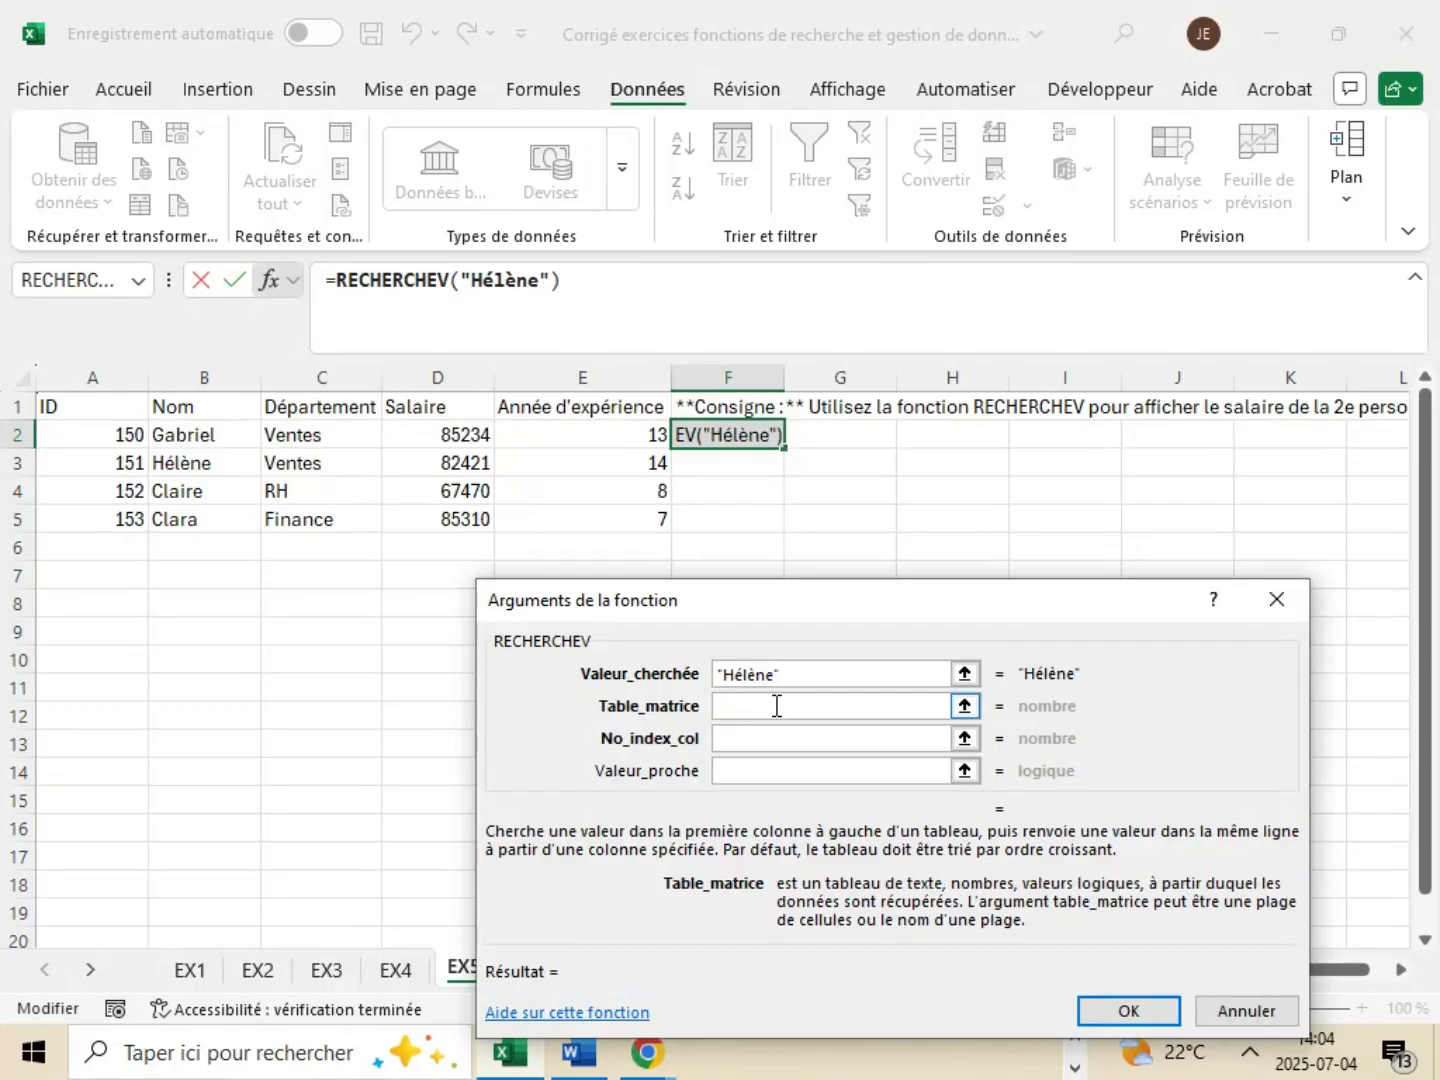
pyautogui.click(583, 1053)
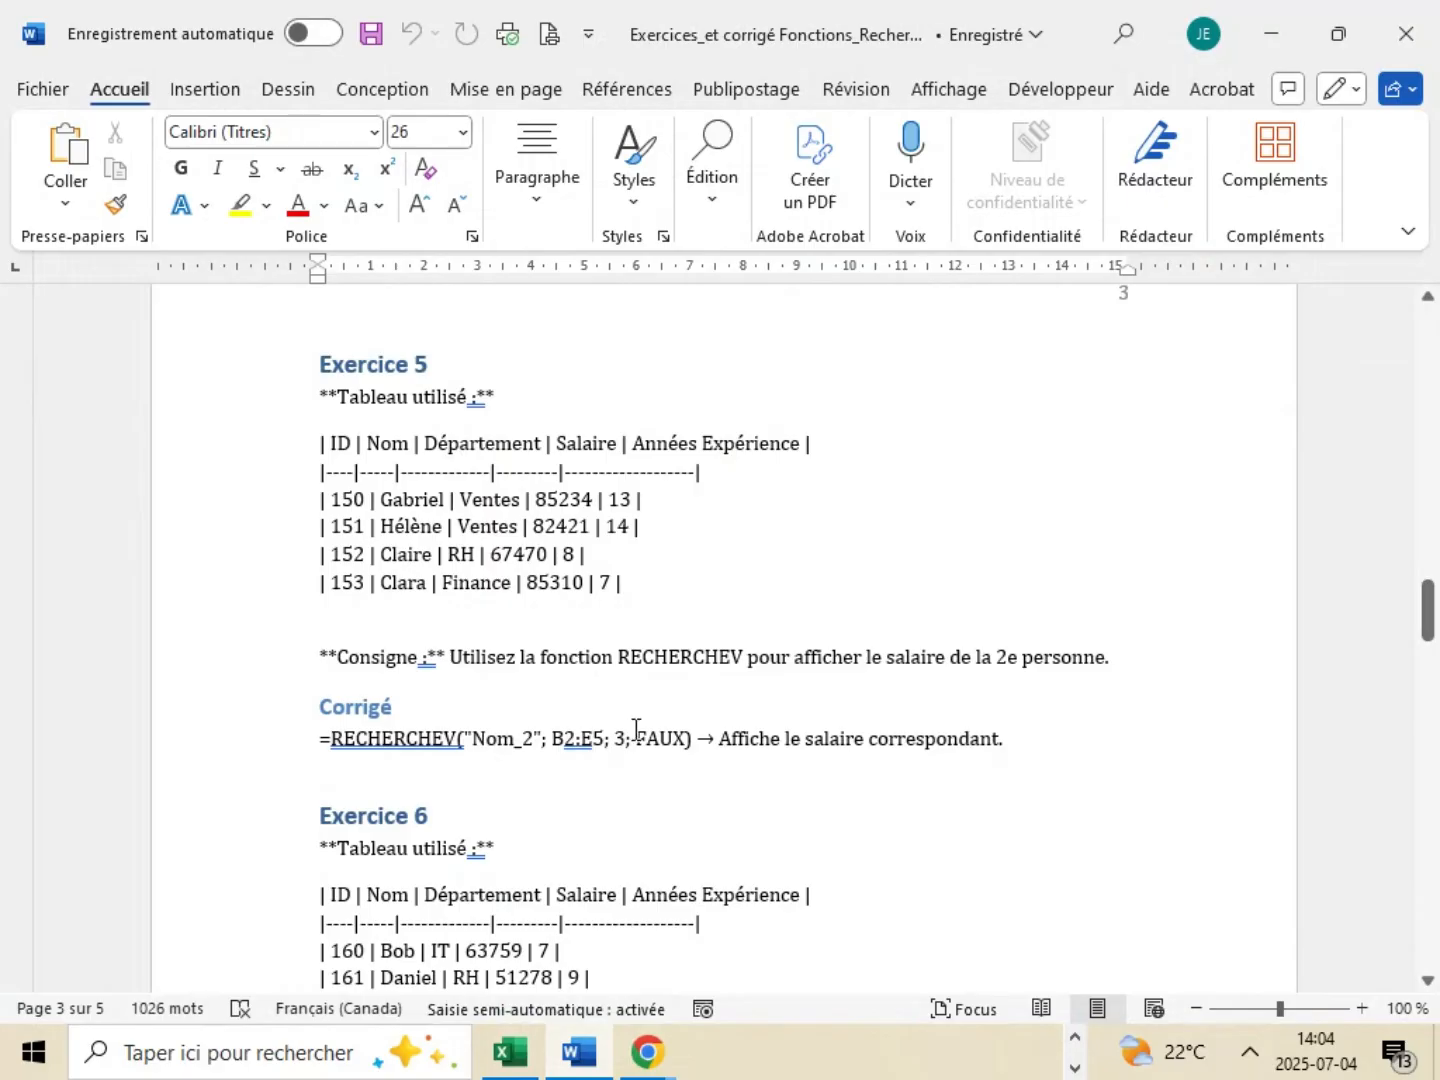
pyautogui.click(1272, 32)
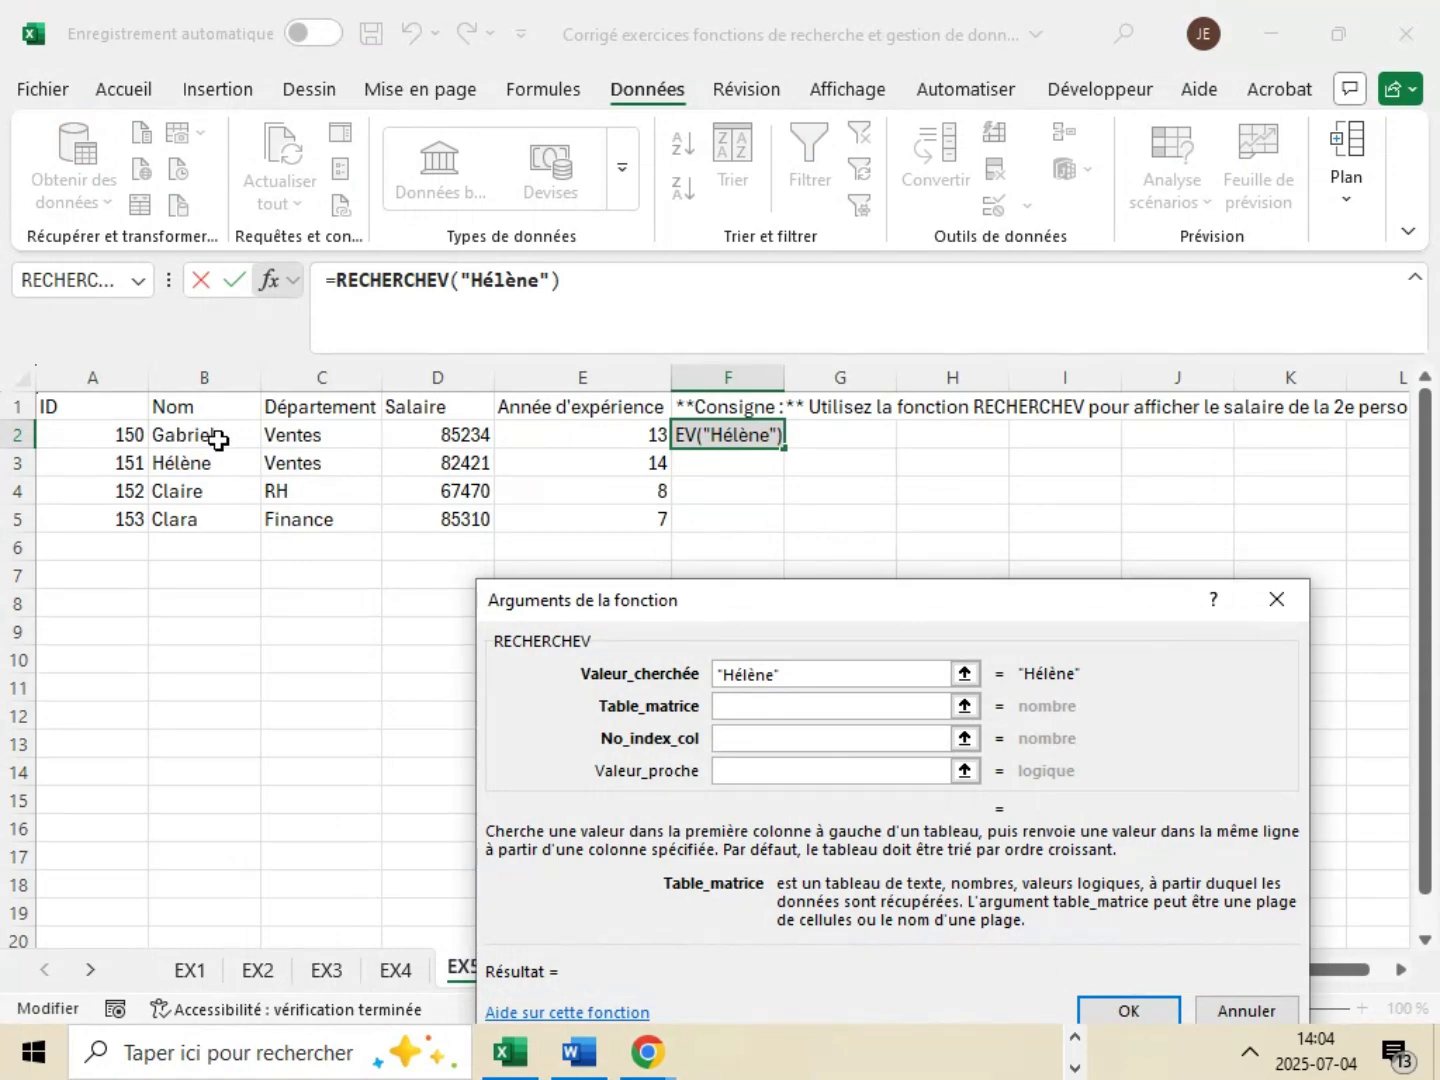
pyautogui.moveTo(218, 440); pyautogui.dragTo(659, 512)
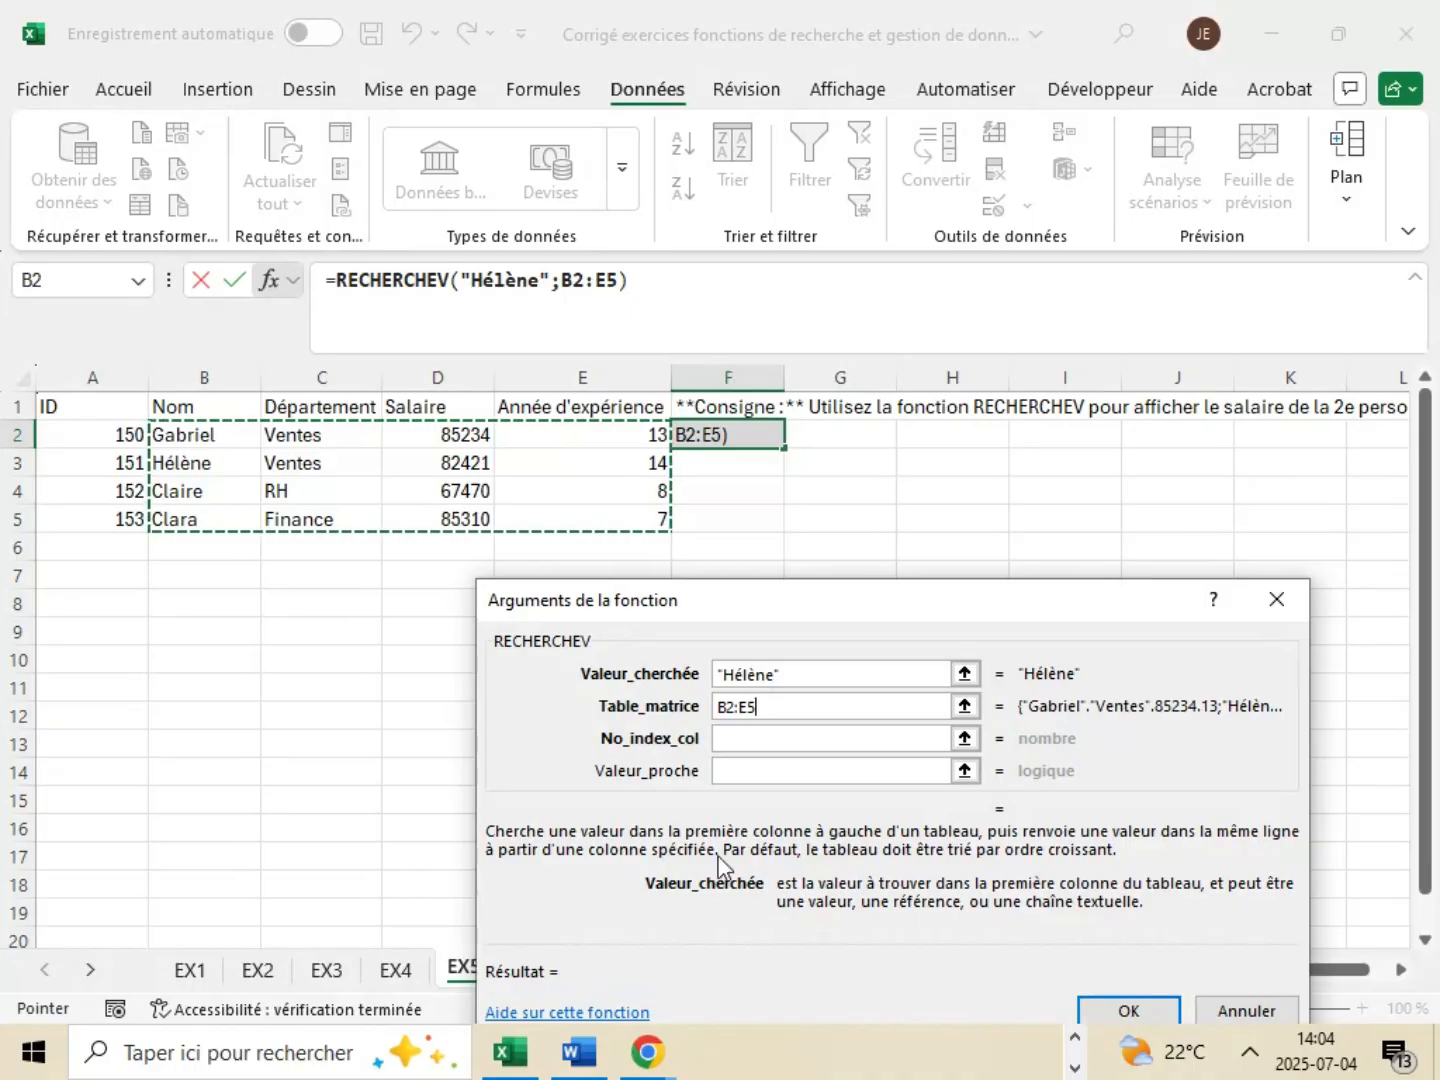
# - Set RECHERCHEV's No_index_col to 3 and Valeur_proche to Faux, and commit the formula in F2
pyautogui.click(777, 740)
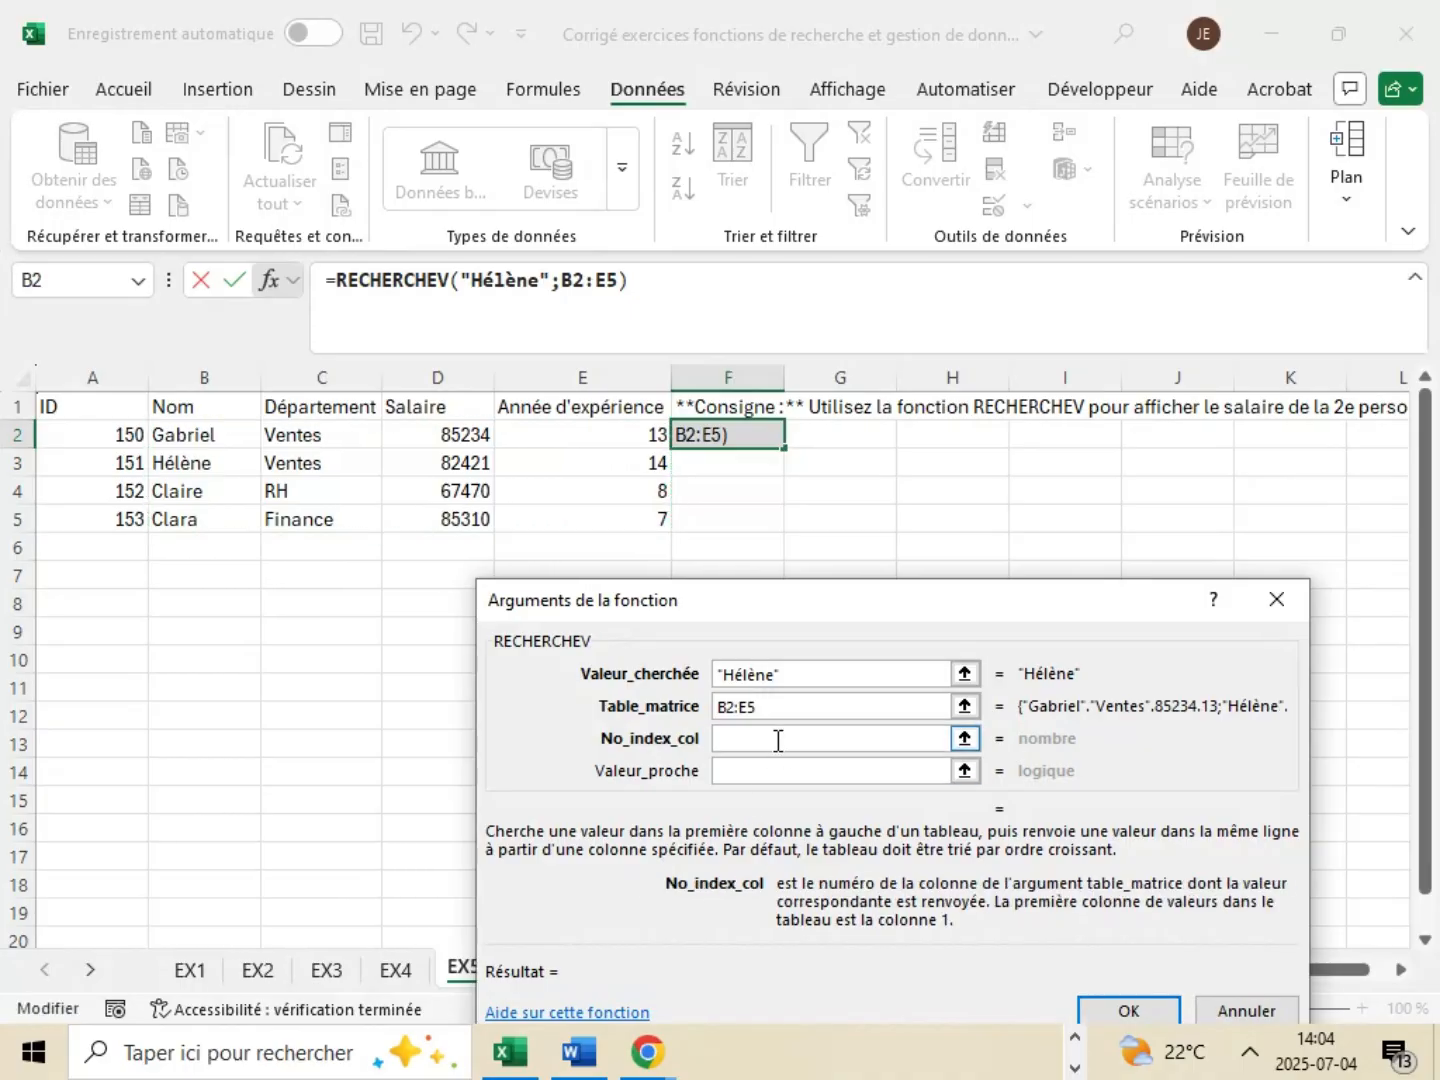
pyautogui.write('3')
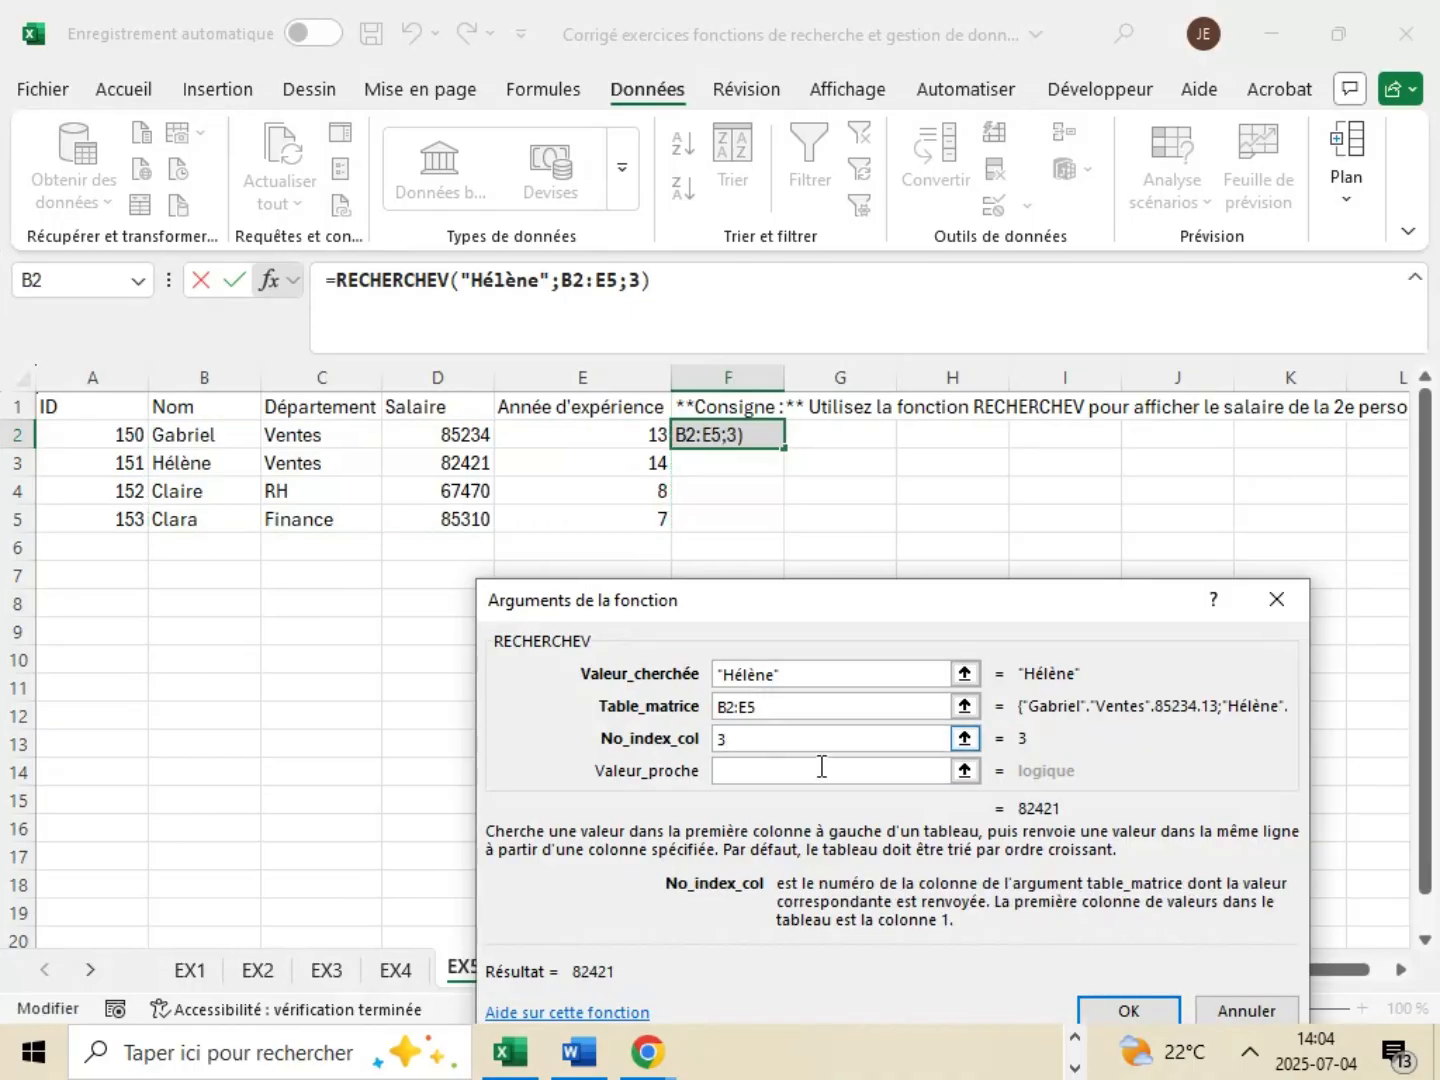
pyautogui.click(822, 768)
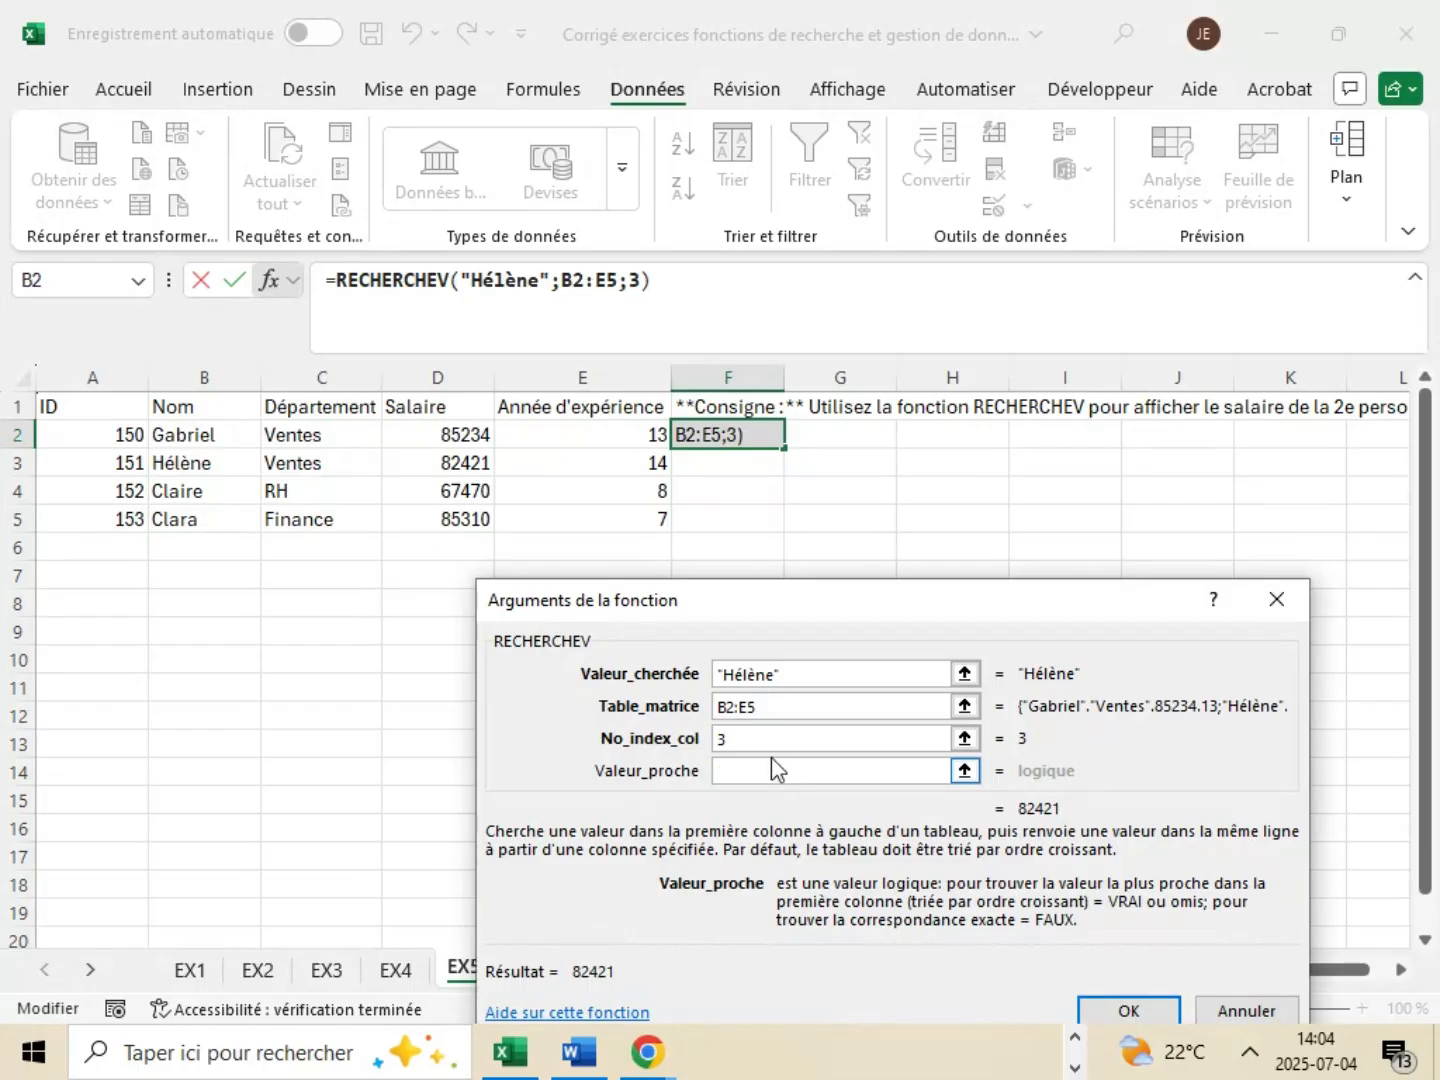
pyautogui.write('Faux')
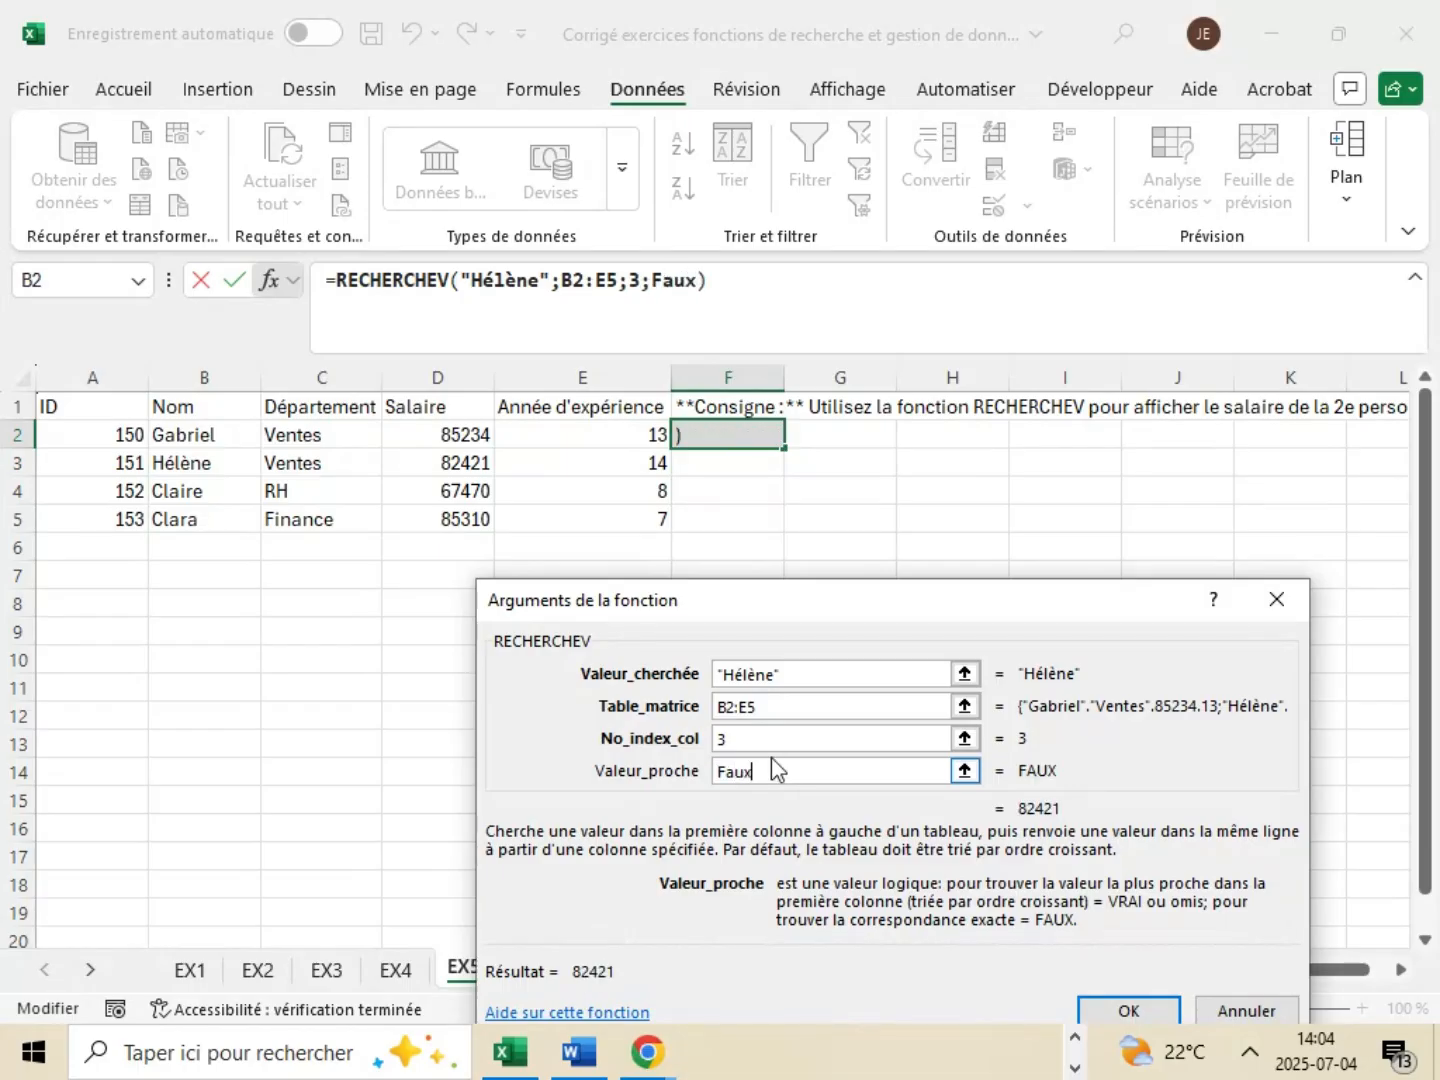
pyautogui.moveTo(968, 594); pyautogui.dragTo(960, 460)
pyautogui.click(1133, 880)
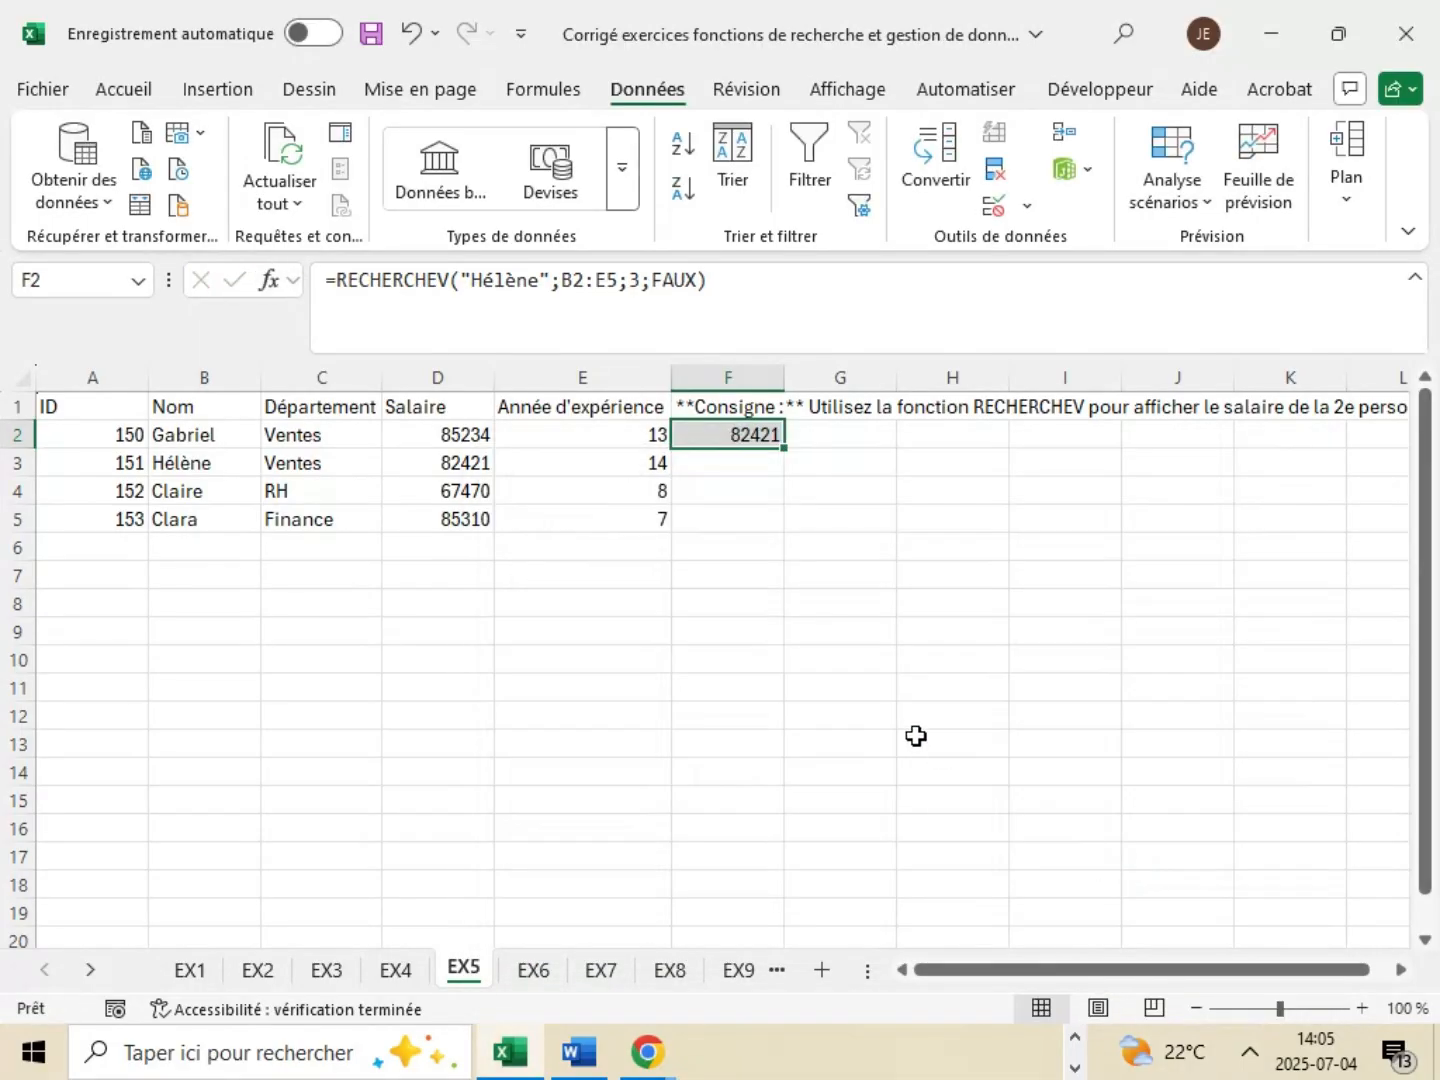
pyautogui.click(916, 736)
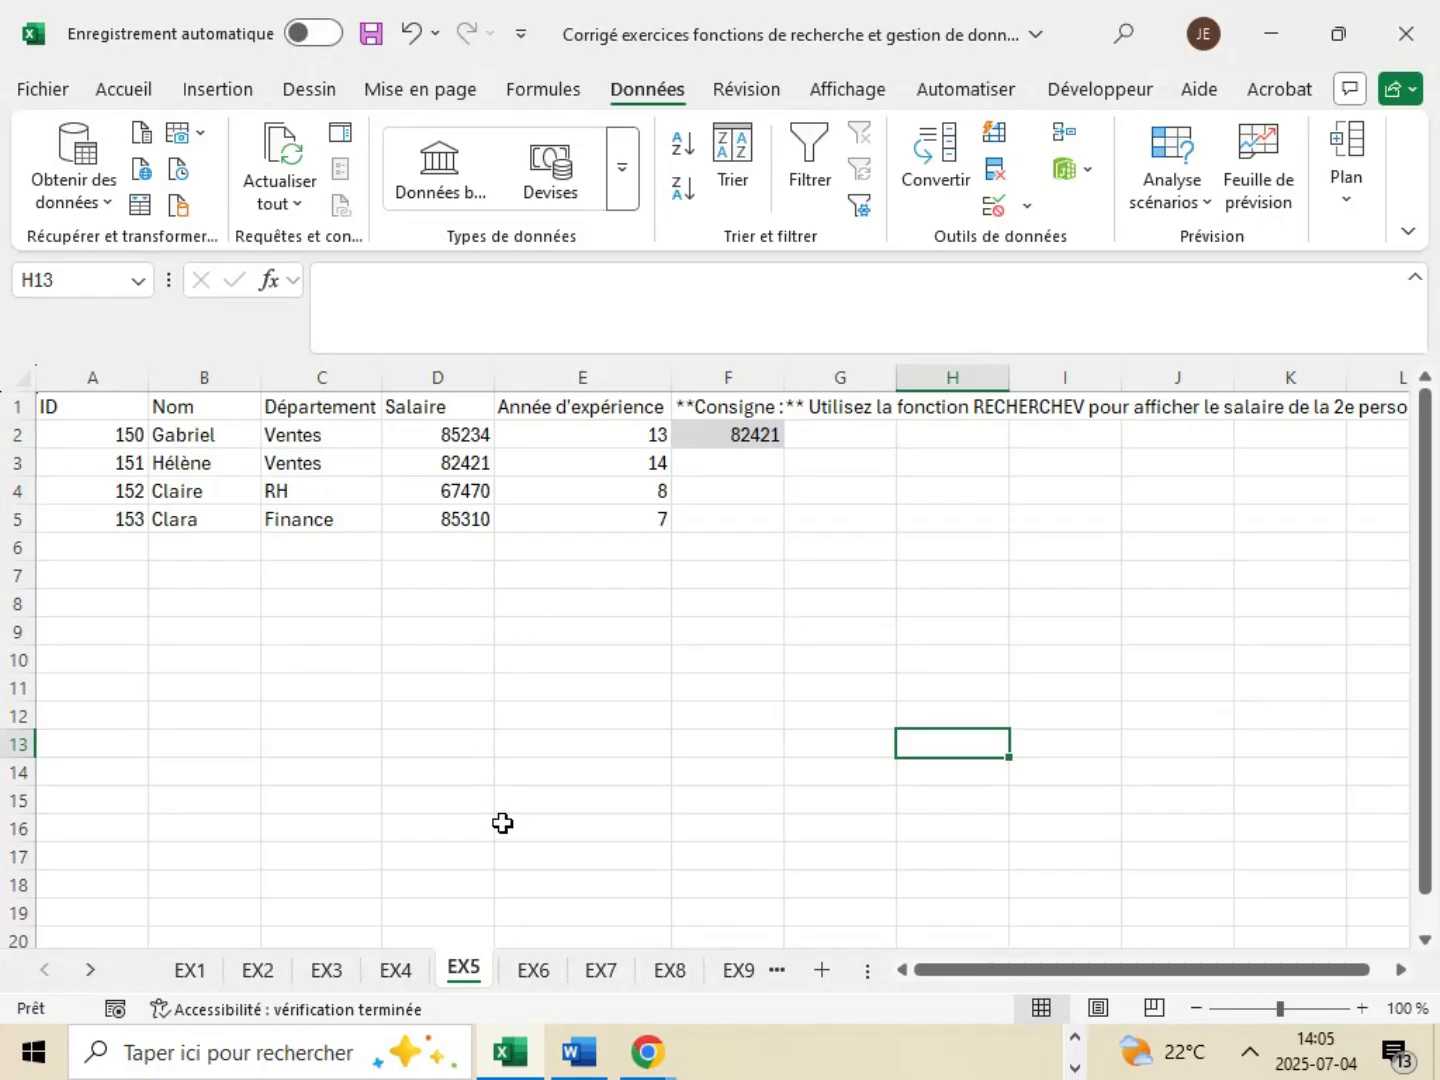
# - Open sheet EX6 and review the instruction and INDEX/EQUIV formula in the Corrigé for Exercice 6 in the Word document
pyautogui.click(533, 970)
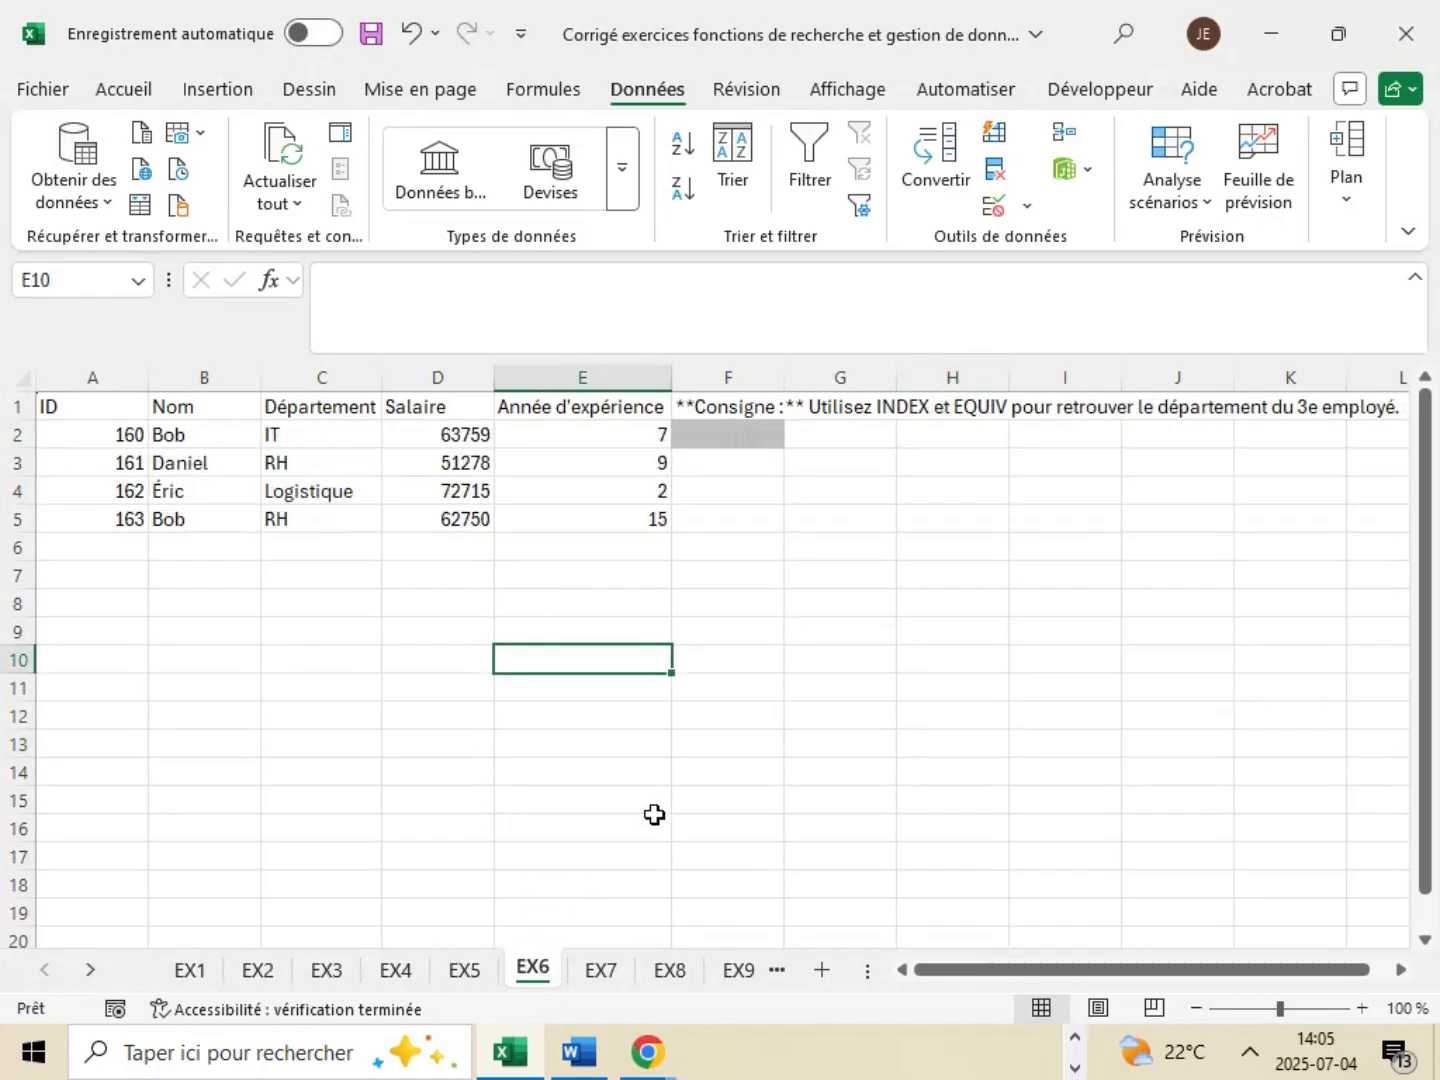
pyautogui.click(581, 1058)
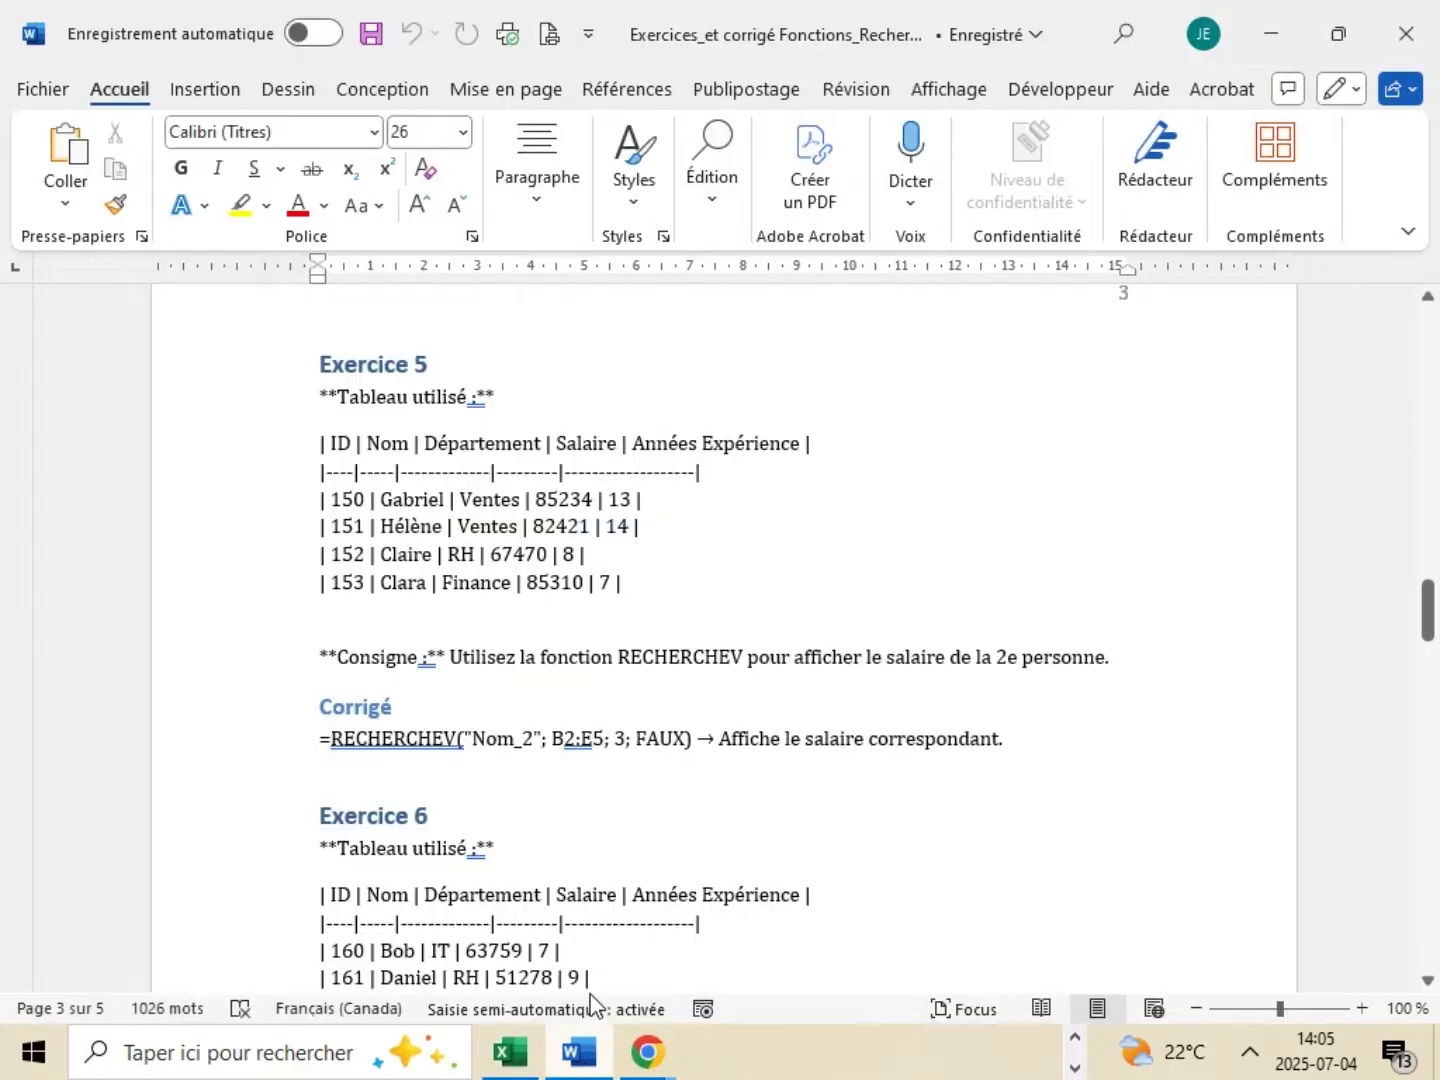
pyautogui.scroll(-2, 790, 761)
pyautogui.scroll(-3, 797, 759)
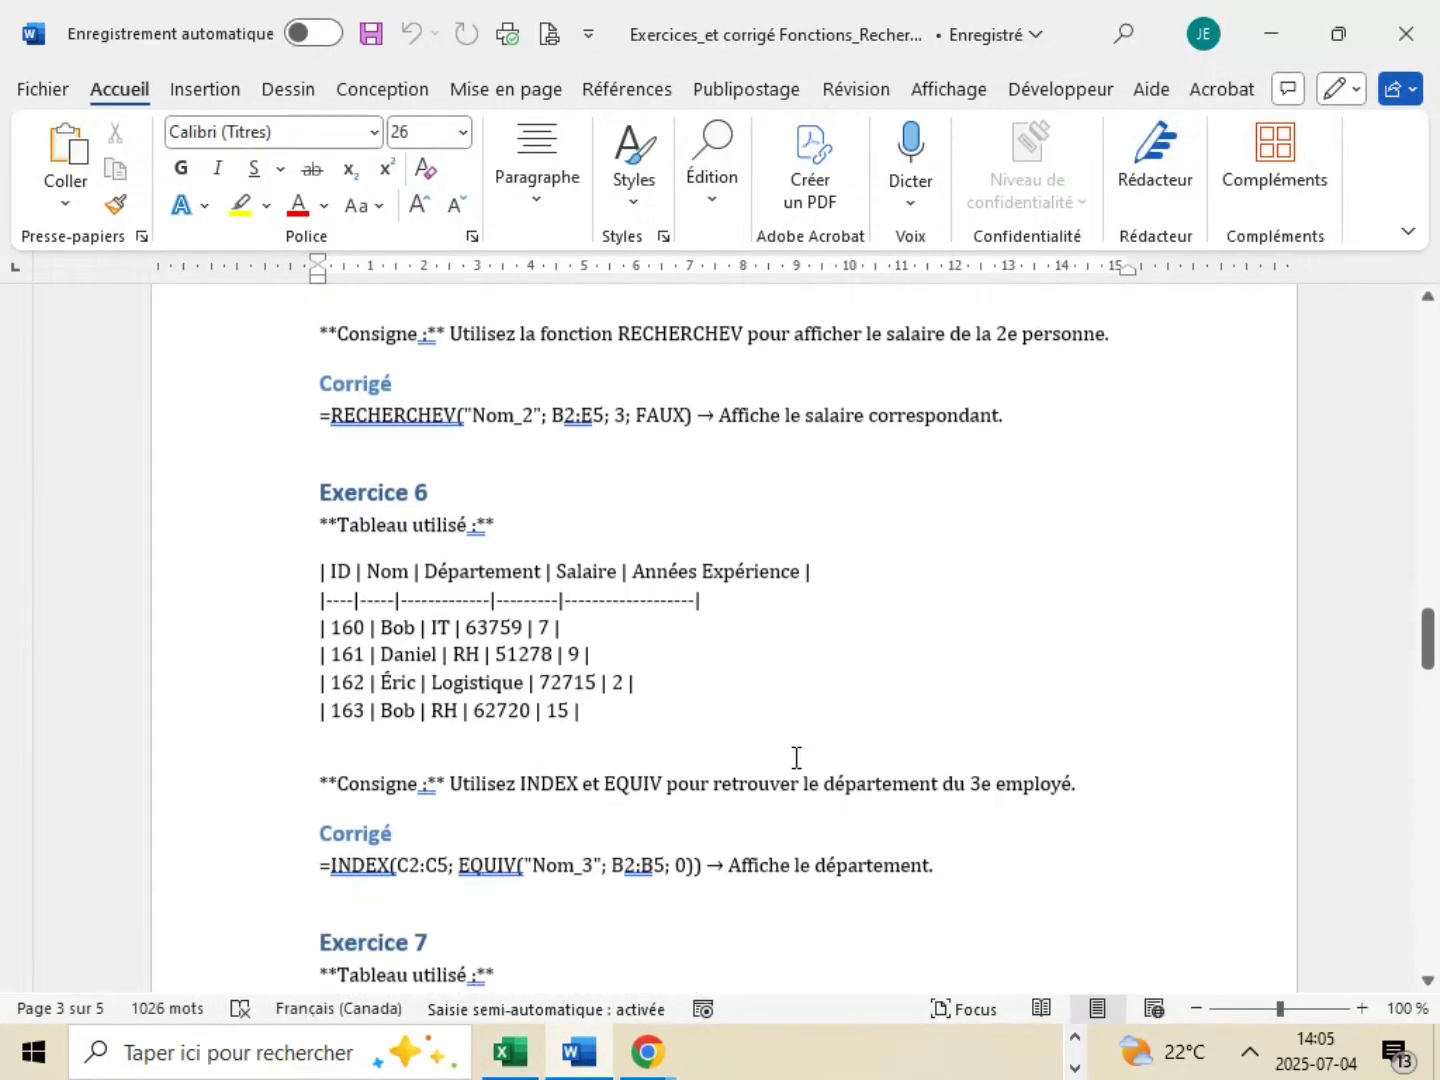
pyautogui.scroll(-1, 797, 758)
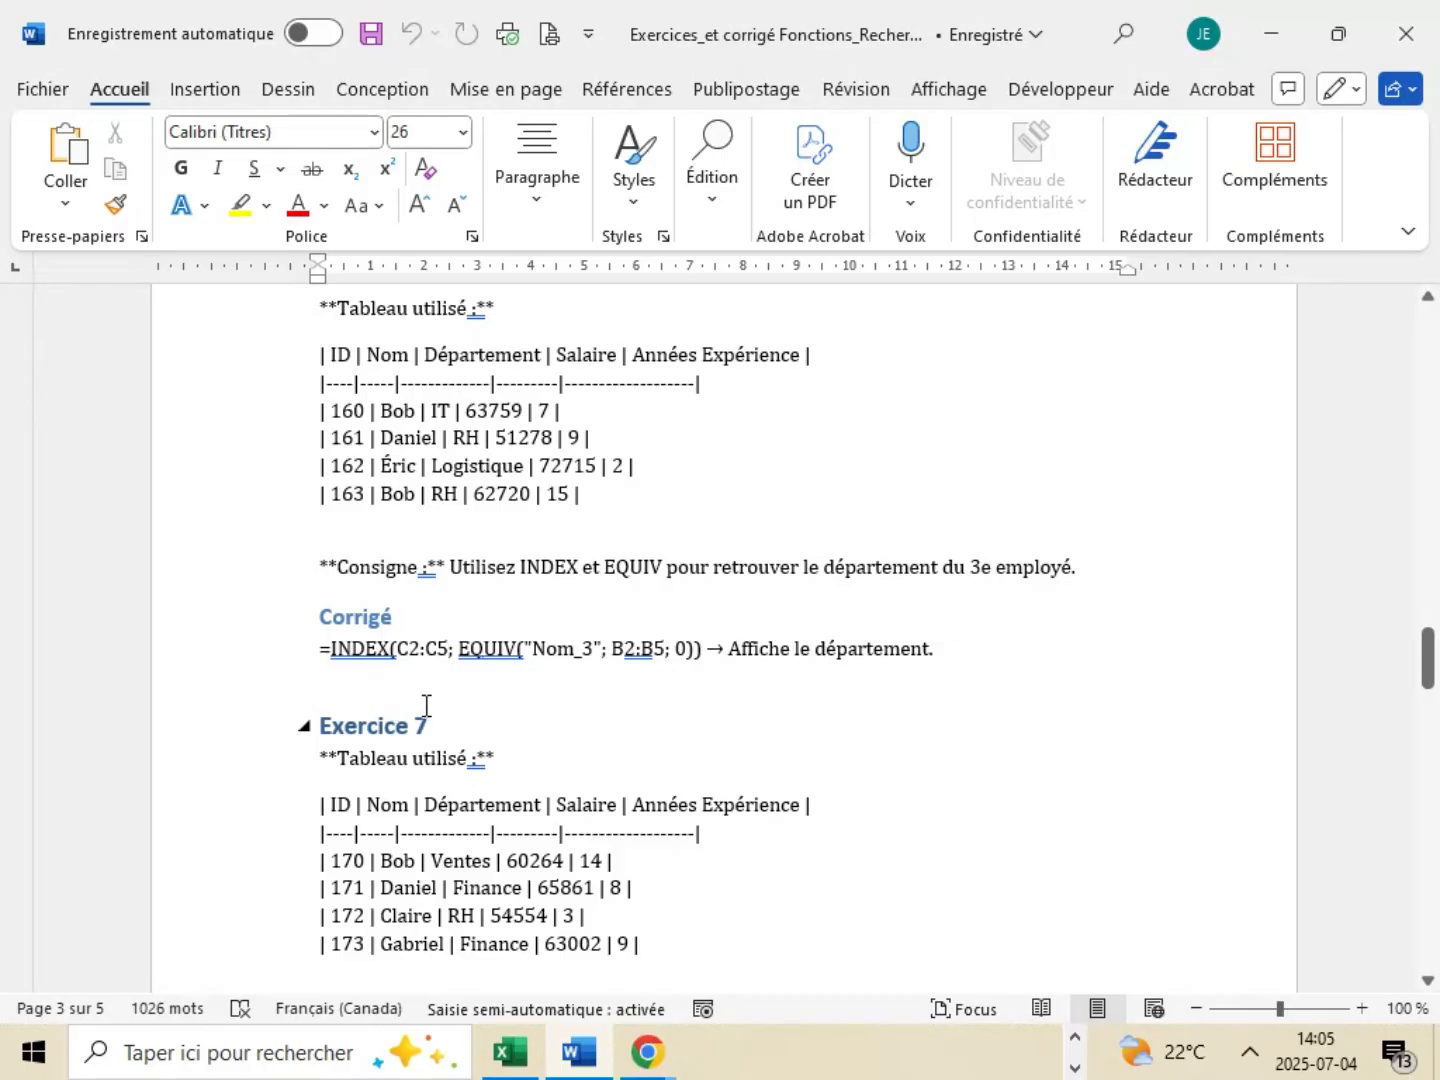
# - Switch back to Excel and insert the INDEX function in cell E10 of sheet EX6 with the matrice;no_lig;no_col argument list
pyautogui.click(1277, 42)
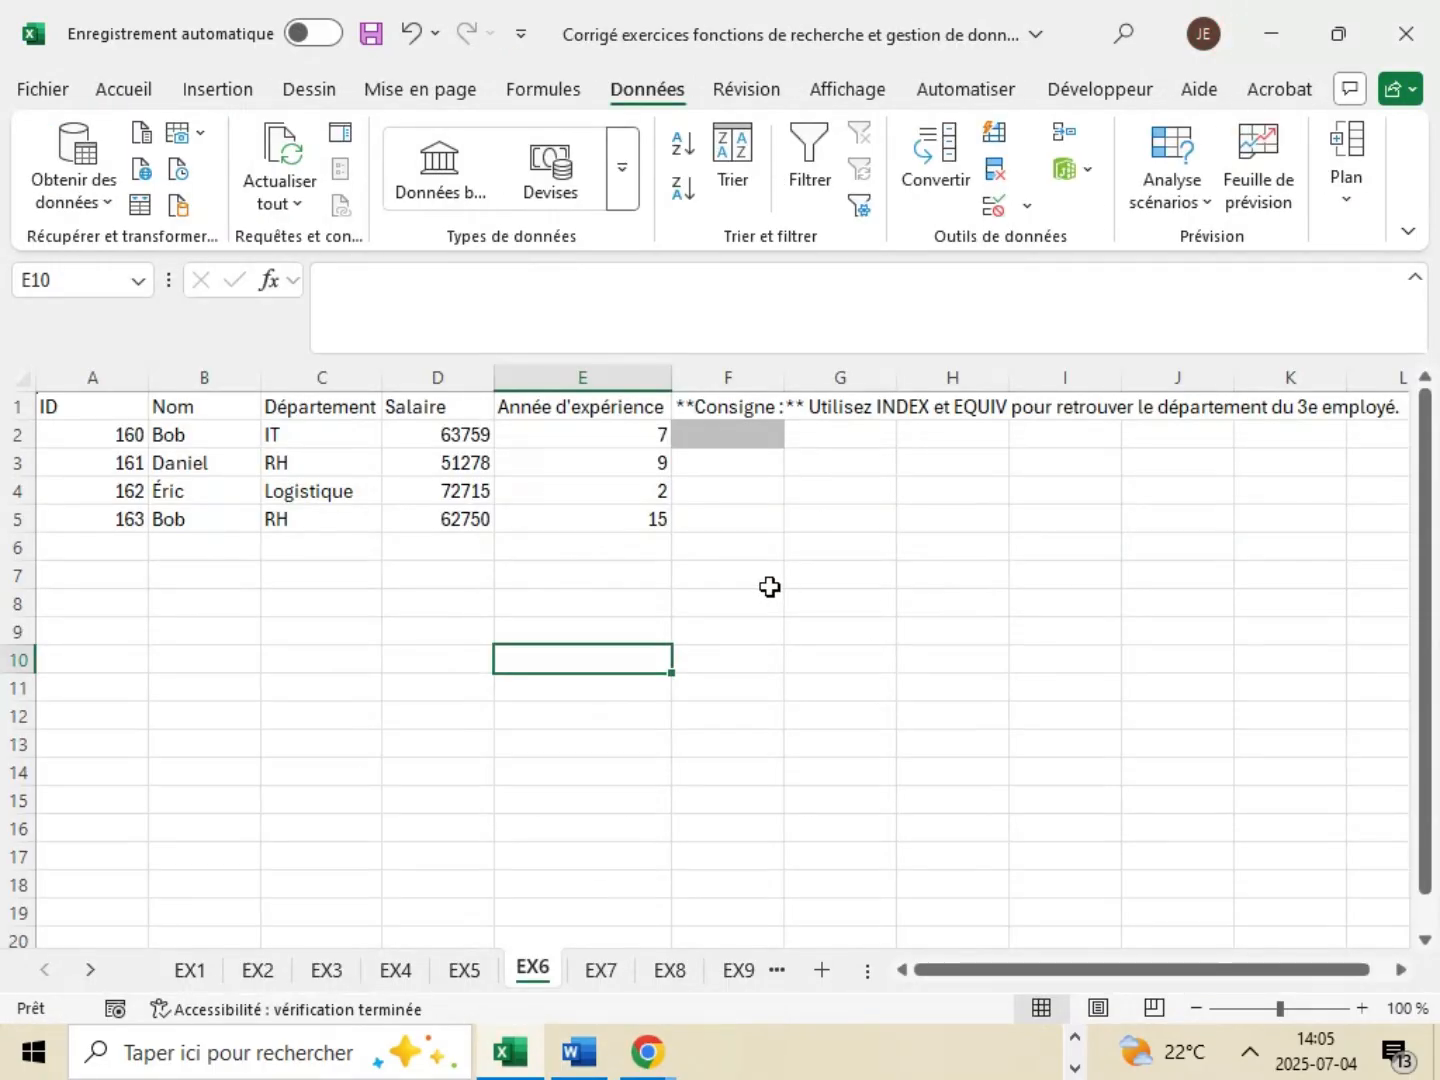
pyautogui.click(298, 285)
pyautogui.scroll(-15, 771, 676)
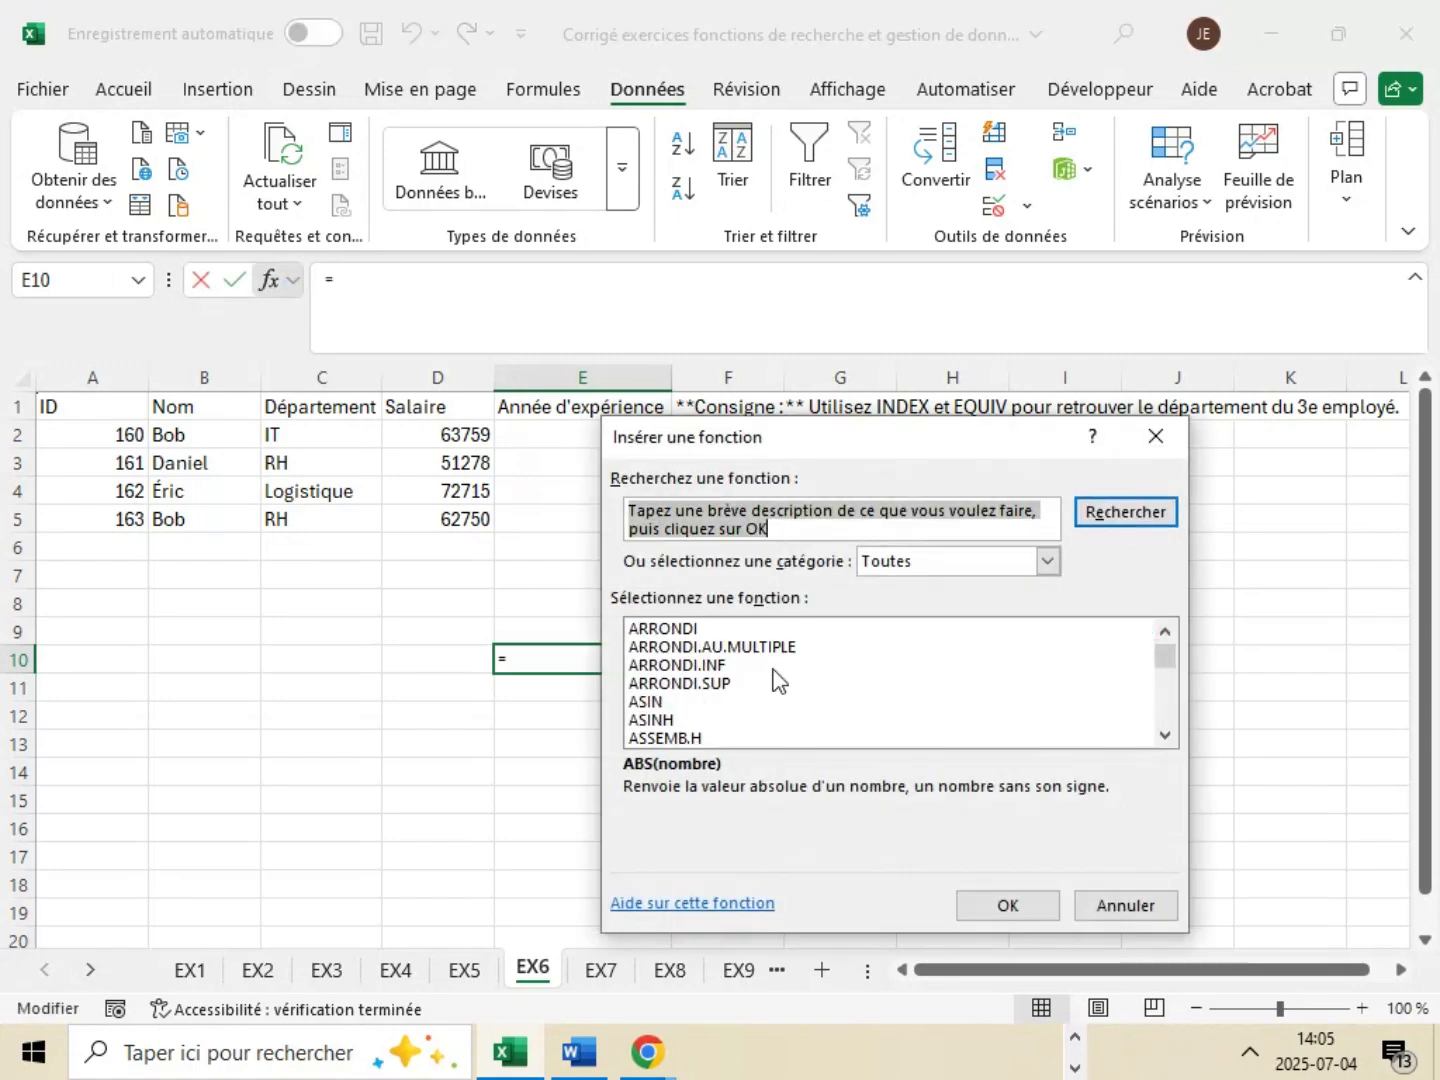
pyautogui.scroll(-20, 771, 670)
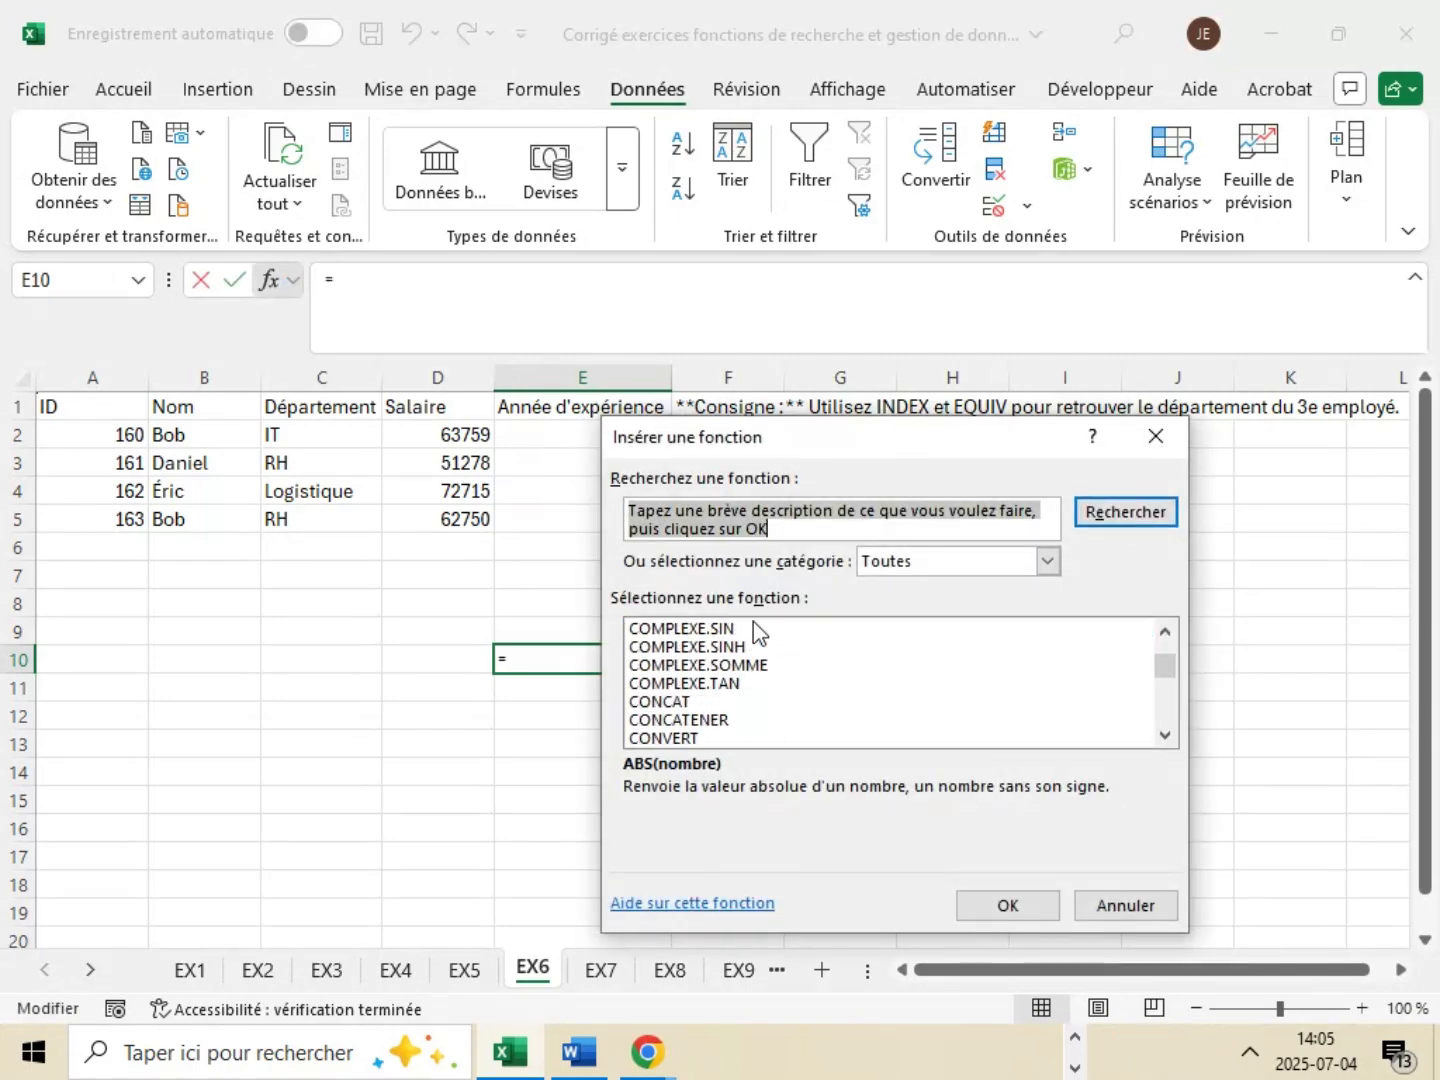
pyautogui.scroll(-7, 753, 621)
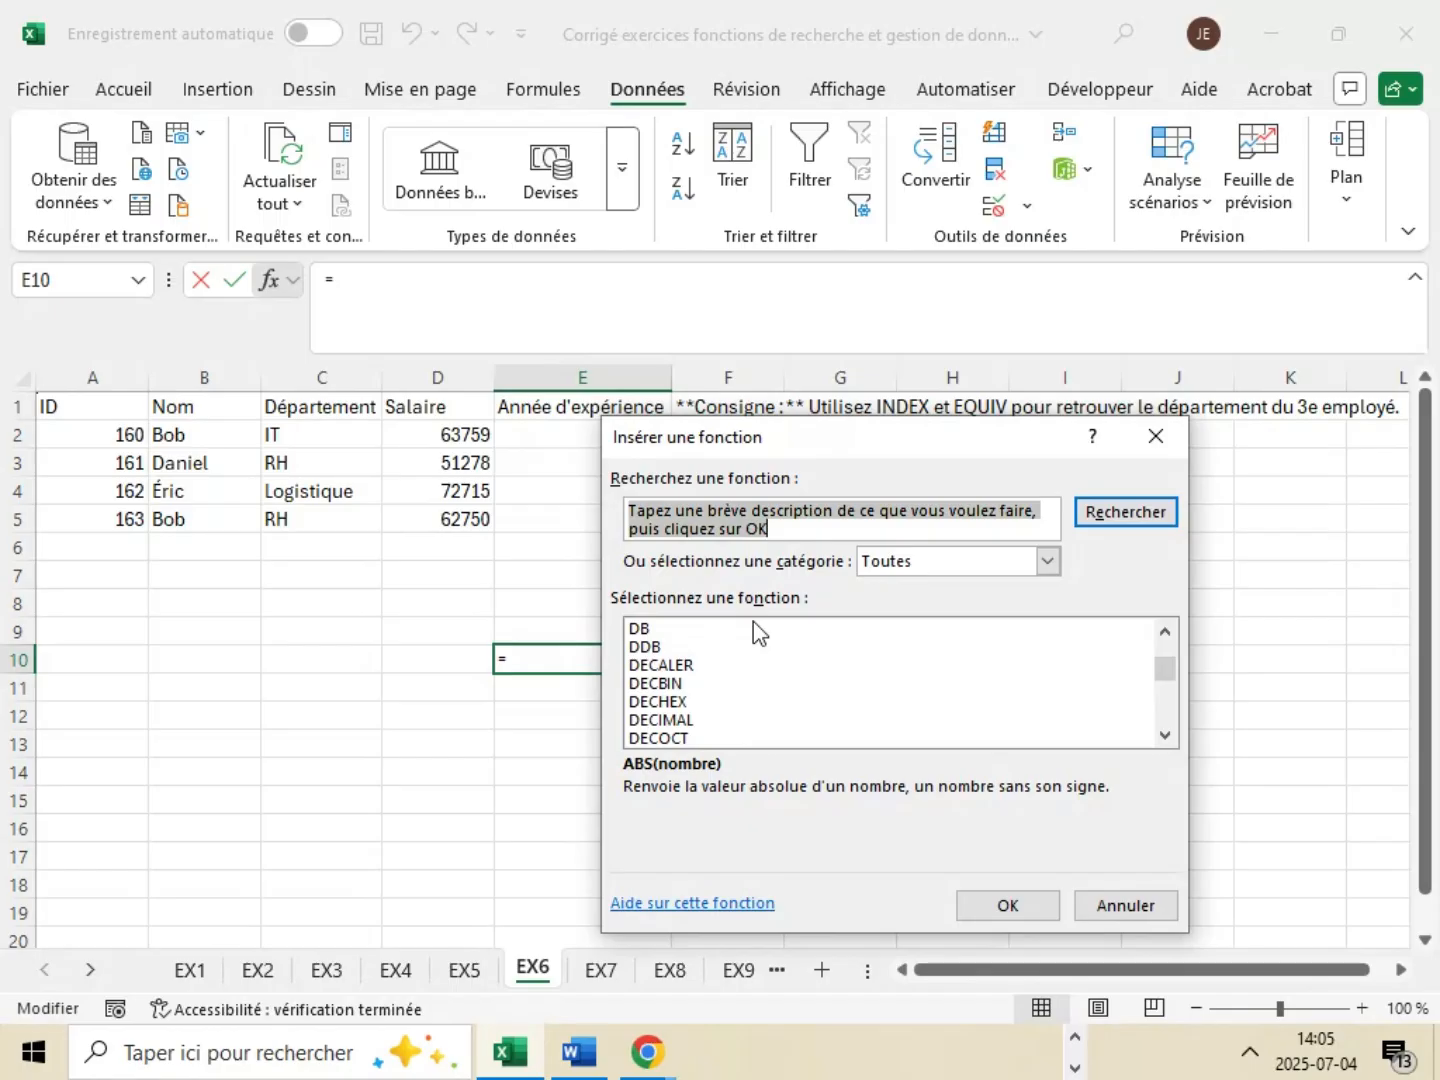
pyautogui.scroll(-6, 753, 621)
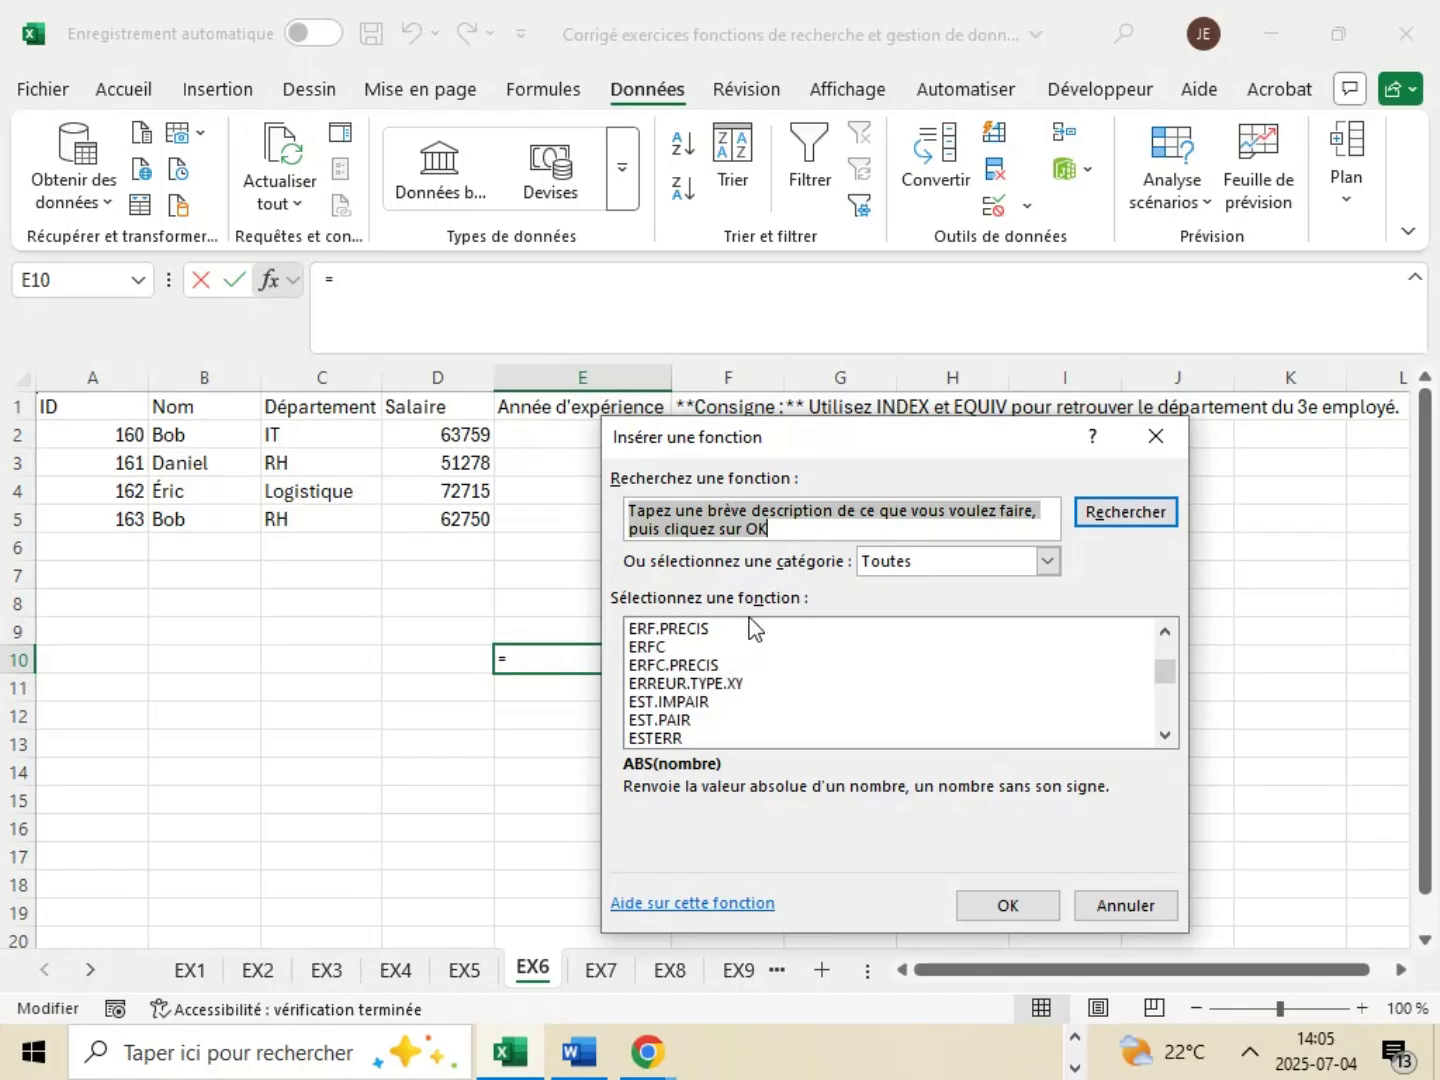
pyautogui.scroll(-7, 752, 621)
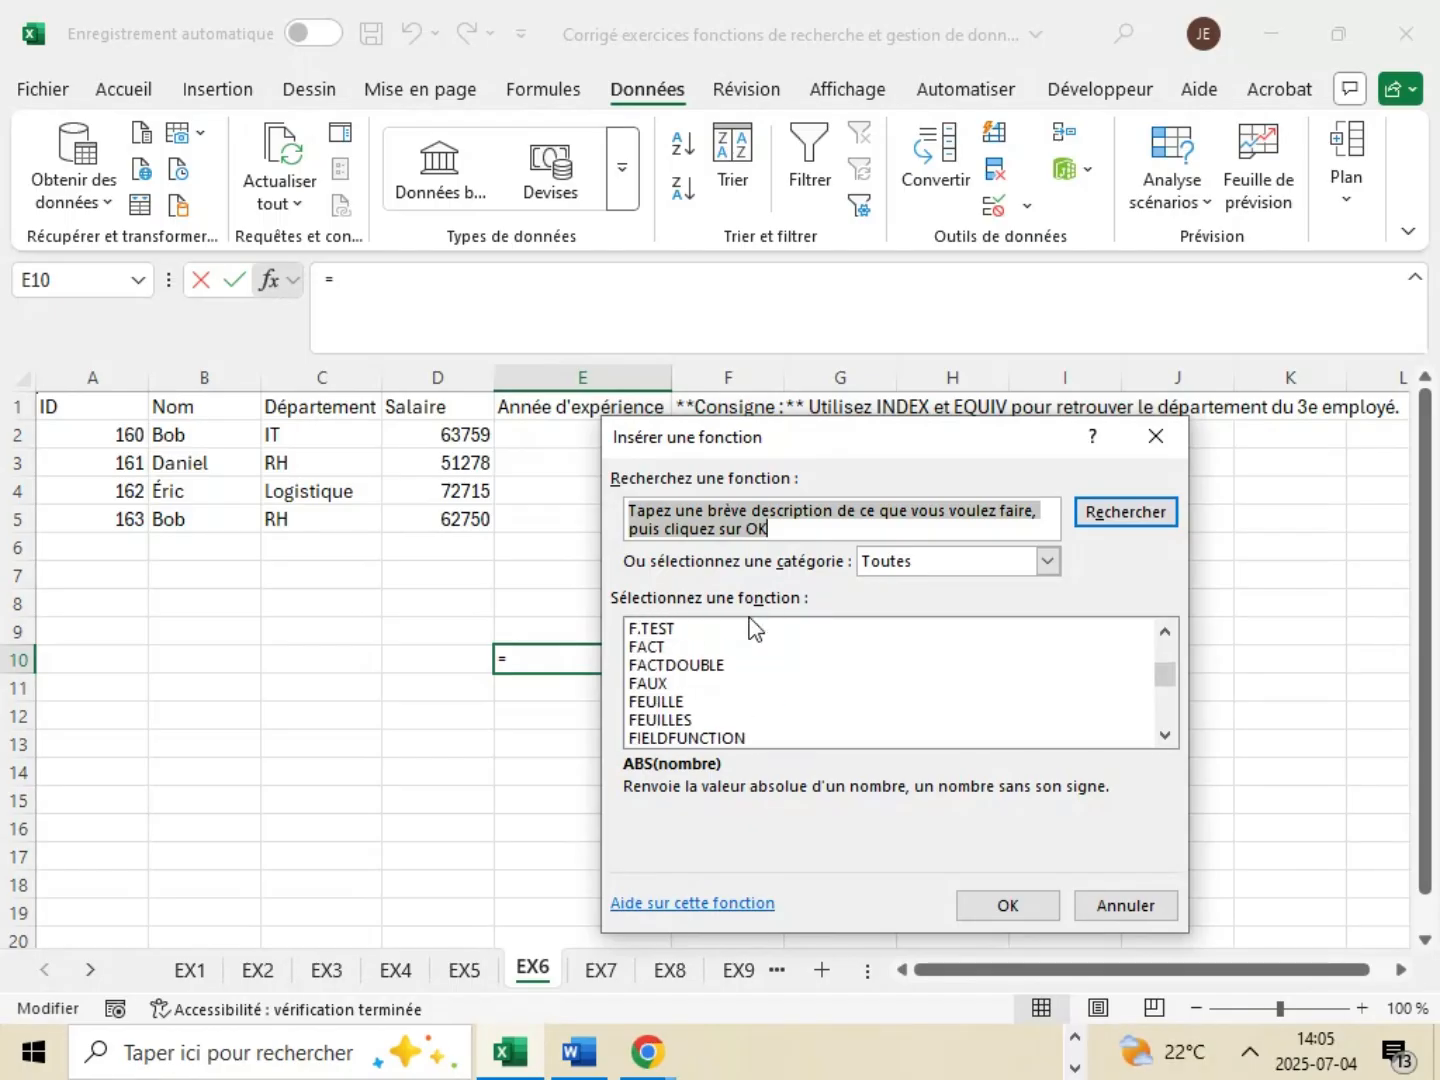
pyautogui.scroll(-2, 752, 627)
pyautogui.scroll(-3, 752, 626)
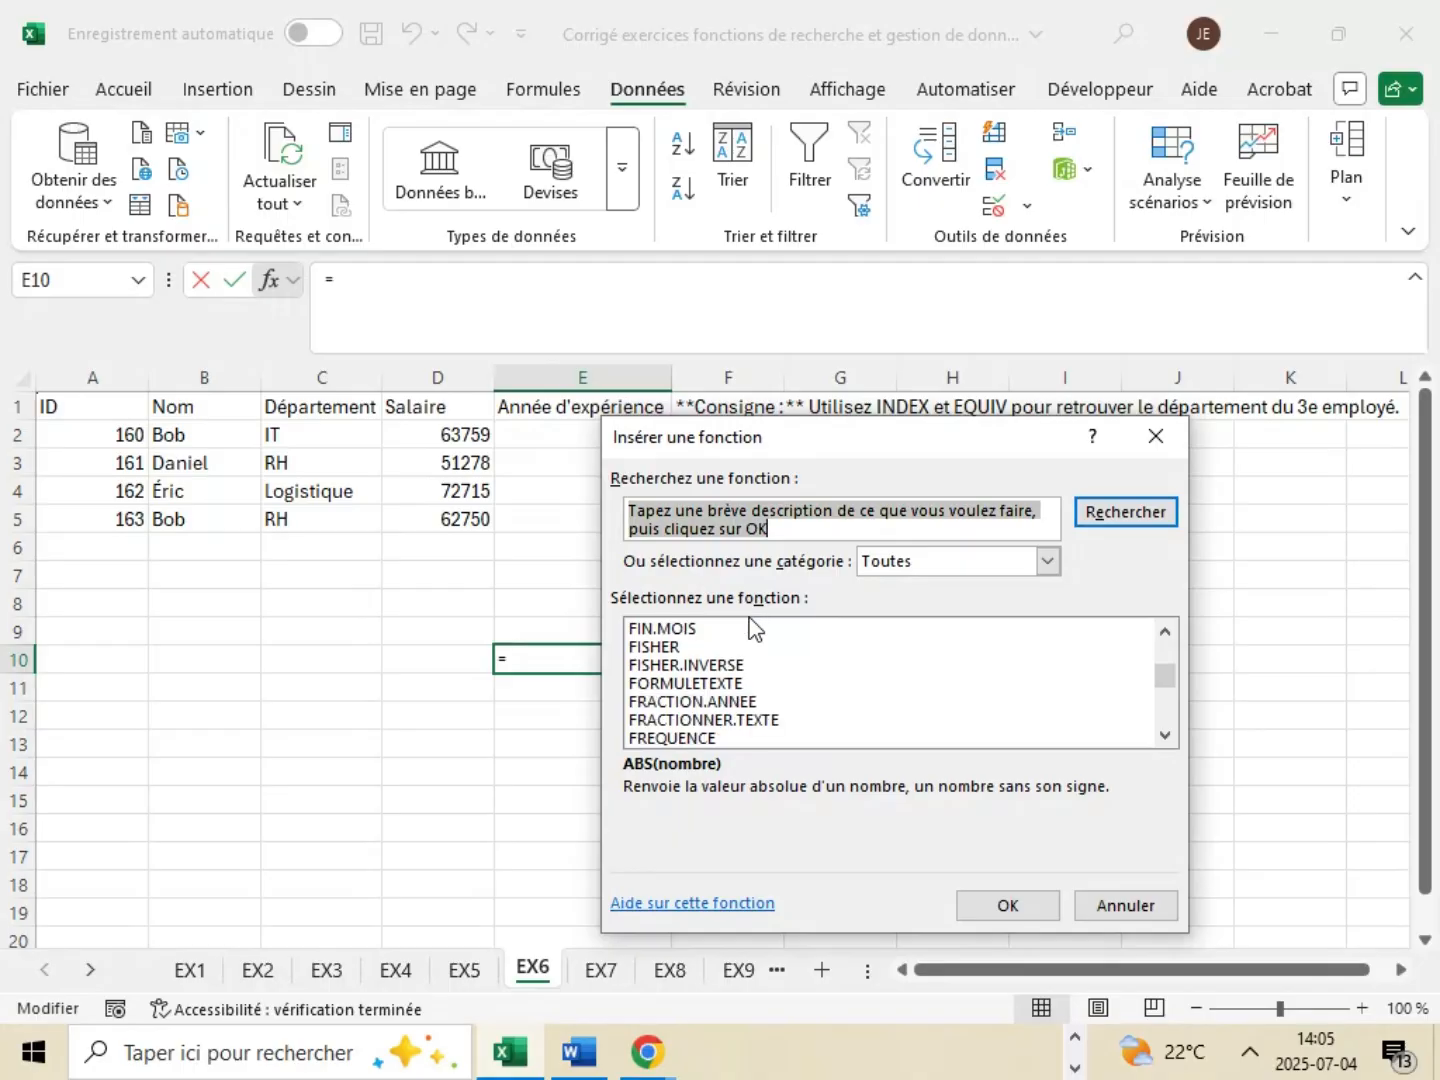
pyautogui.scroll(-5, 720, 665)
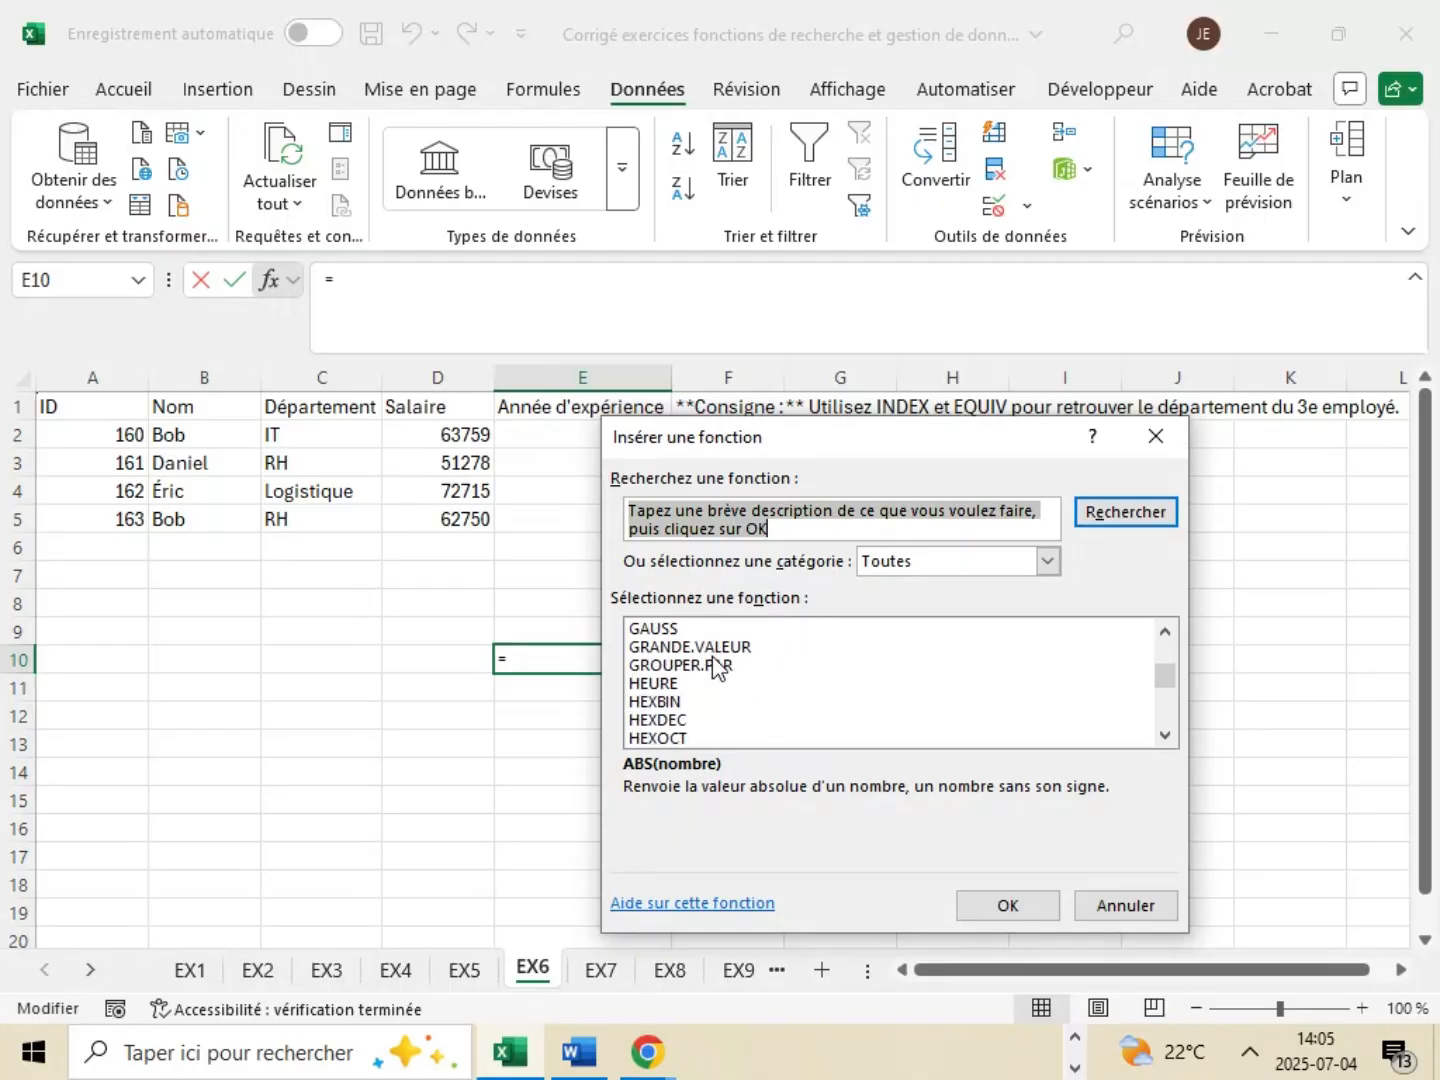
pyautogui.scroll(-1, 737, 704)
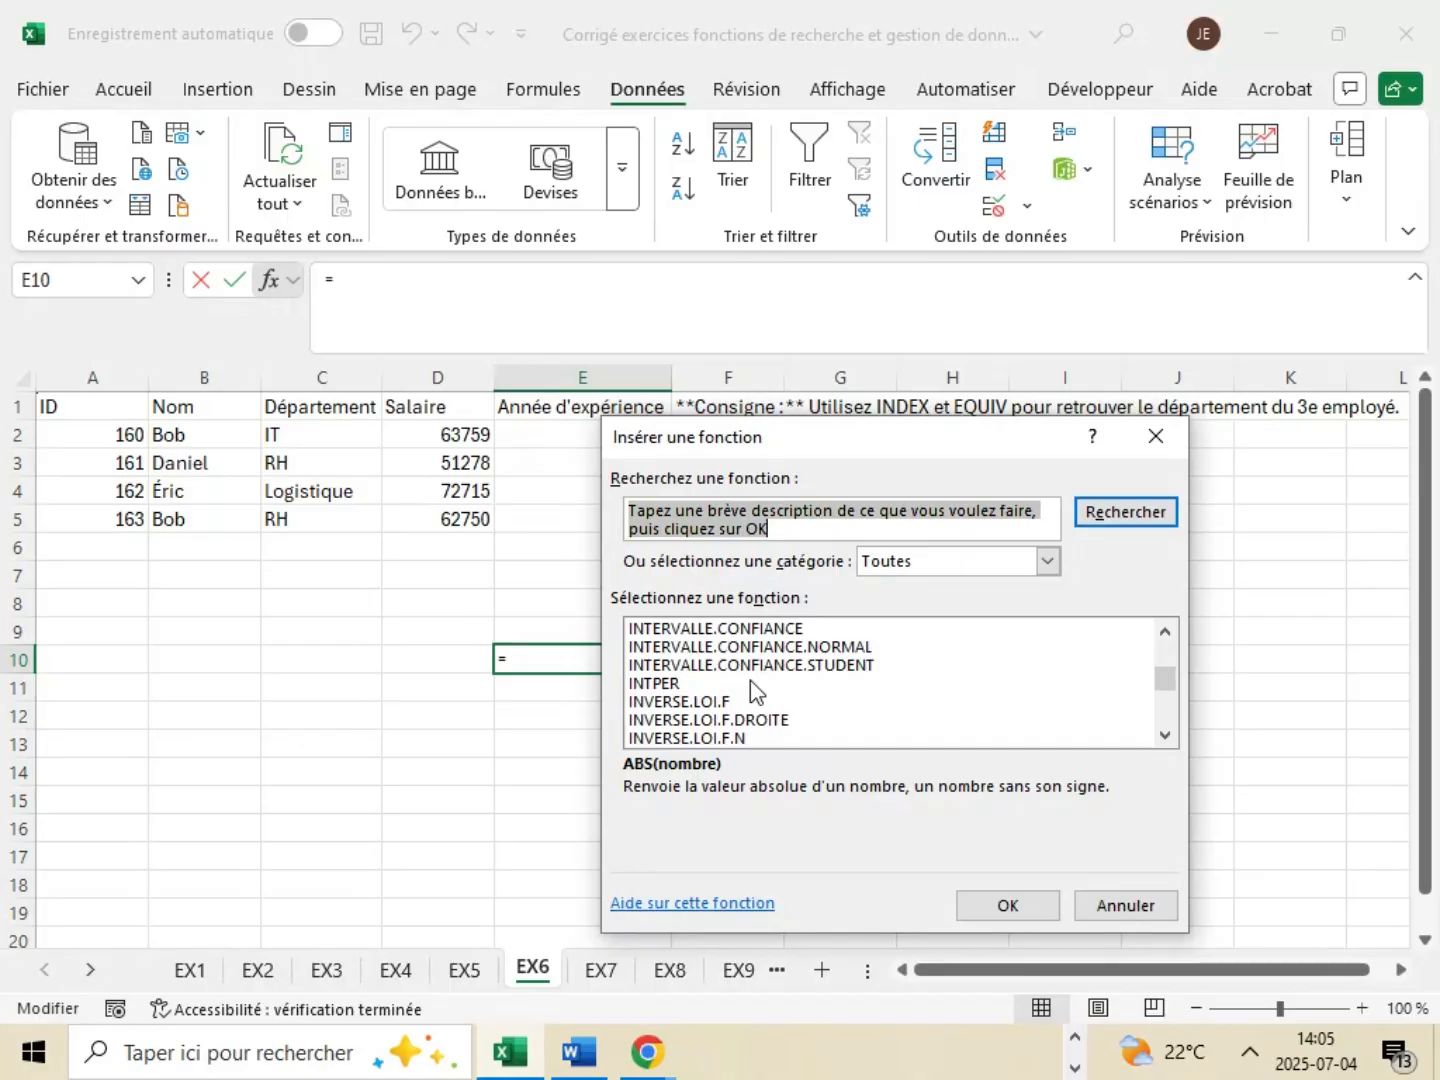
pyautogui.scroll(3, 751, 684)
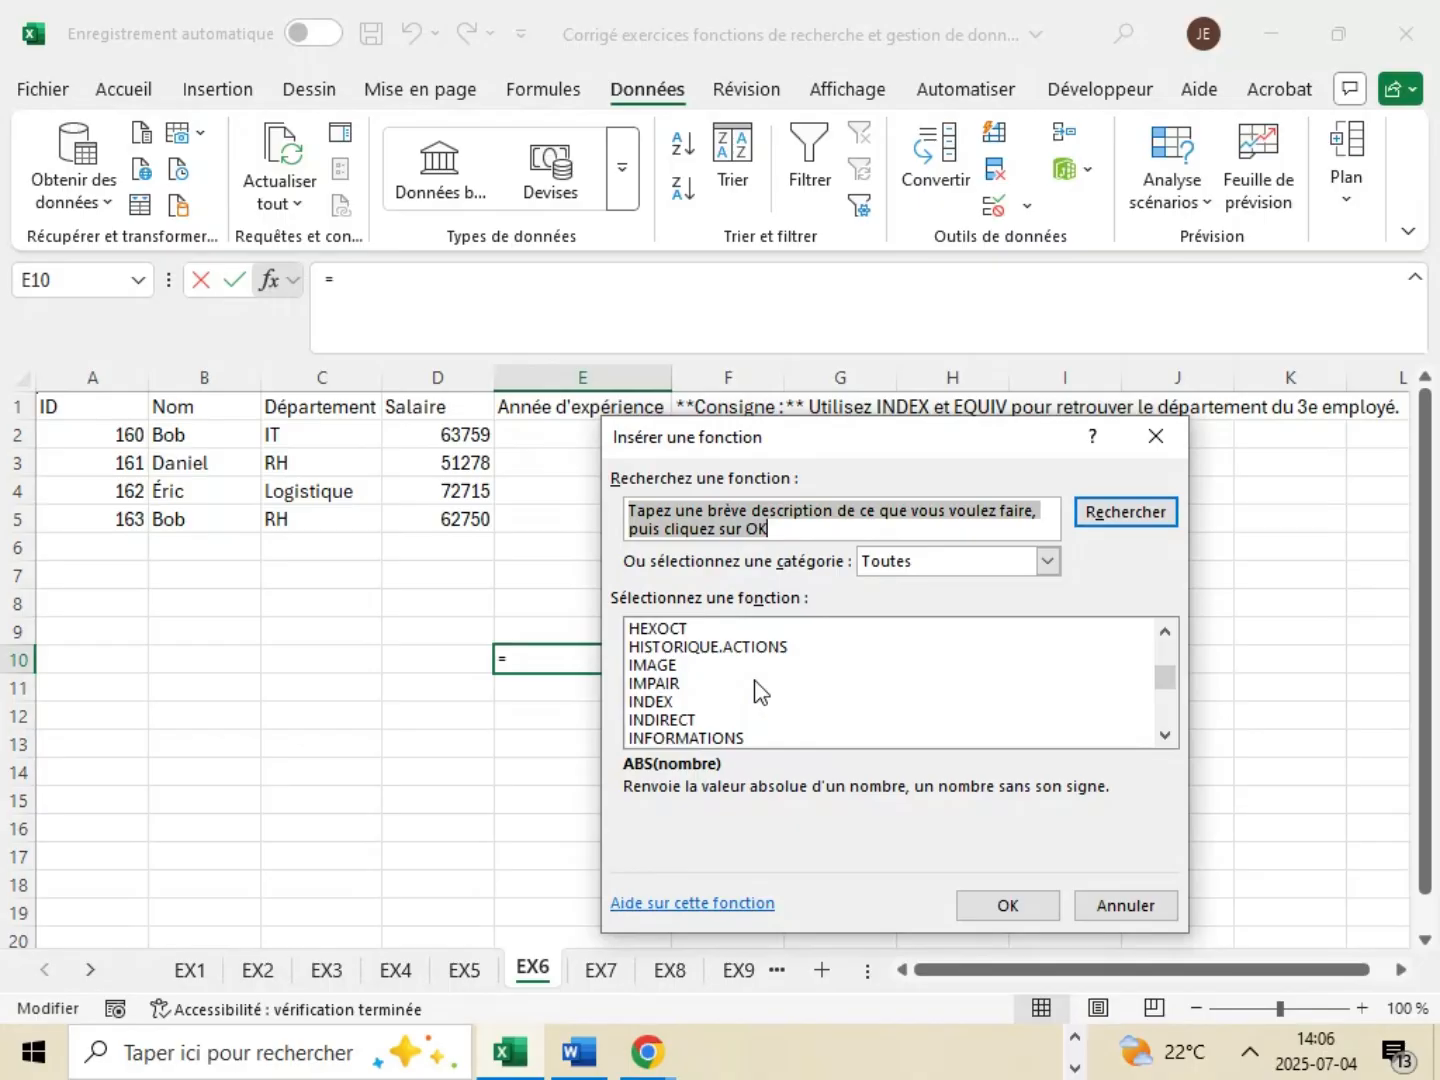
pyautogui.scroll(-1, 761, 691)
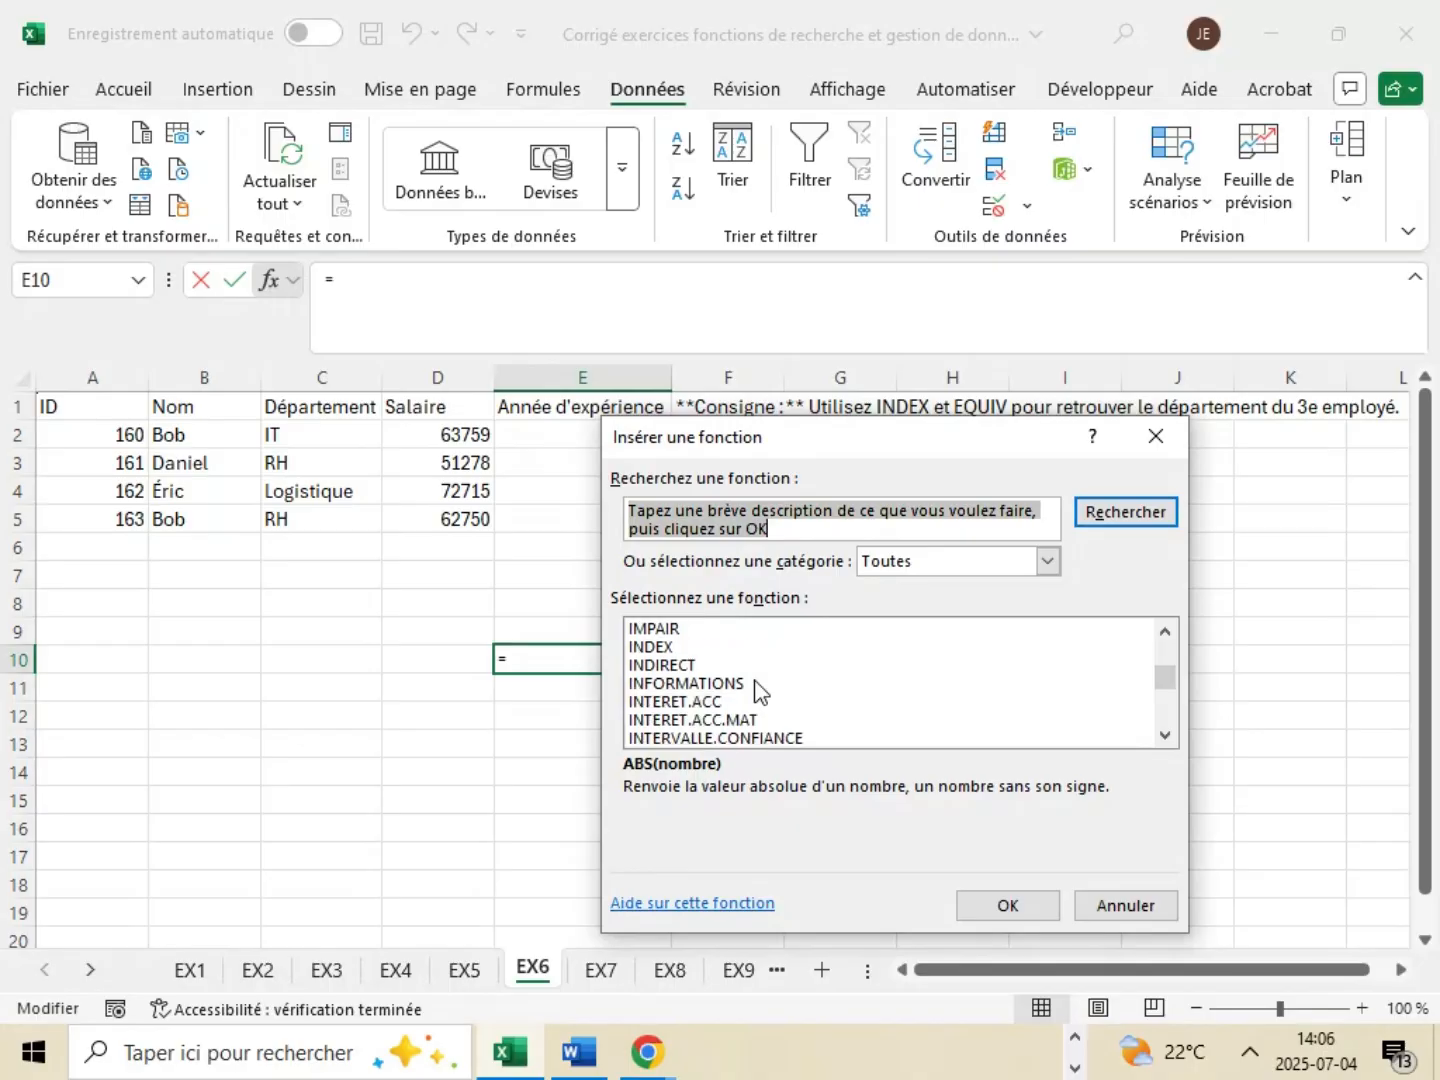
pyautogui.click(660, 645)
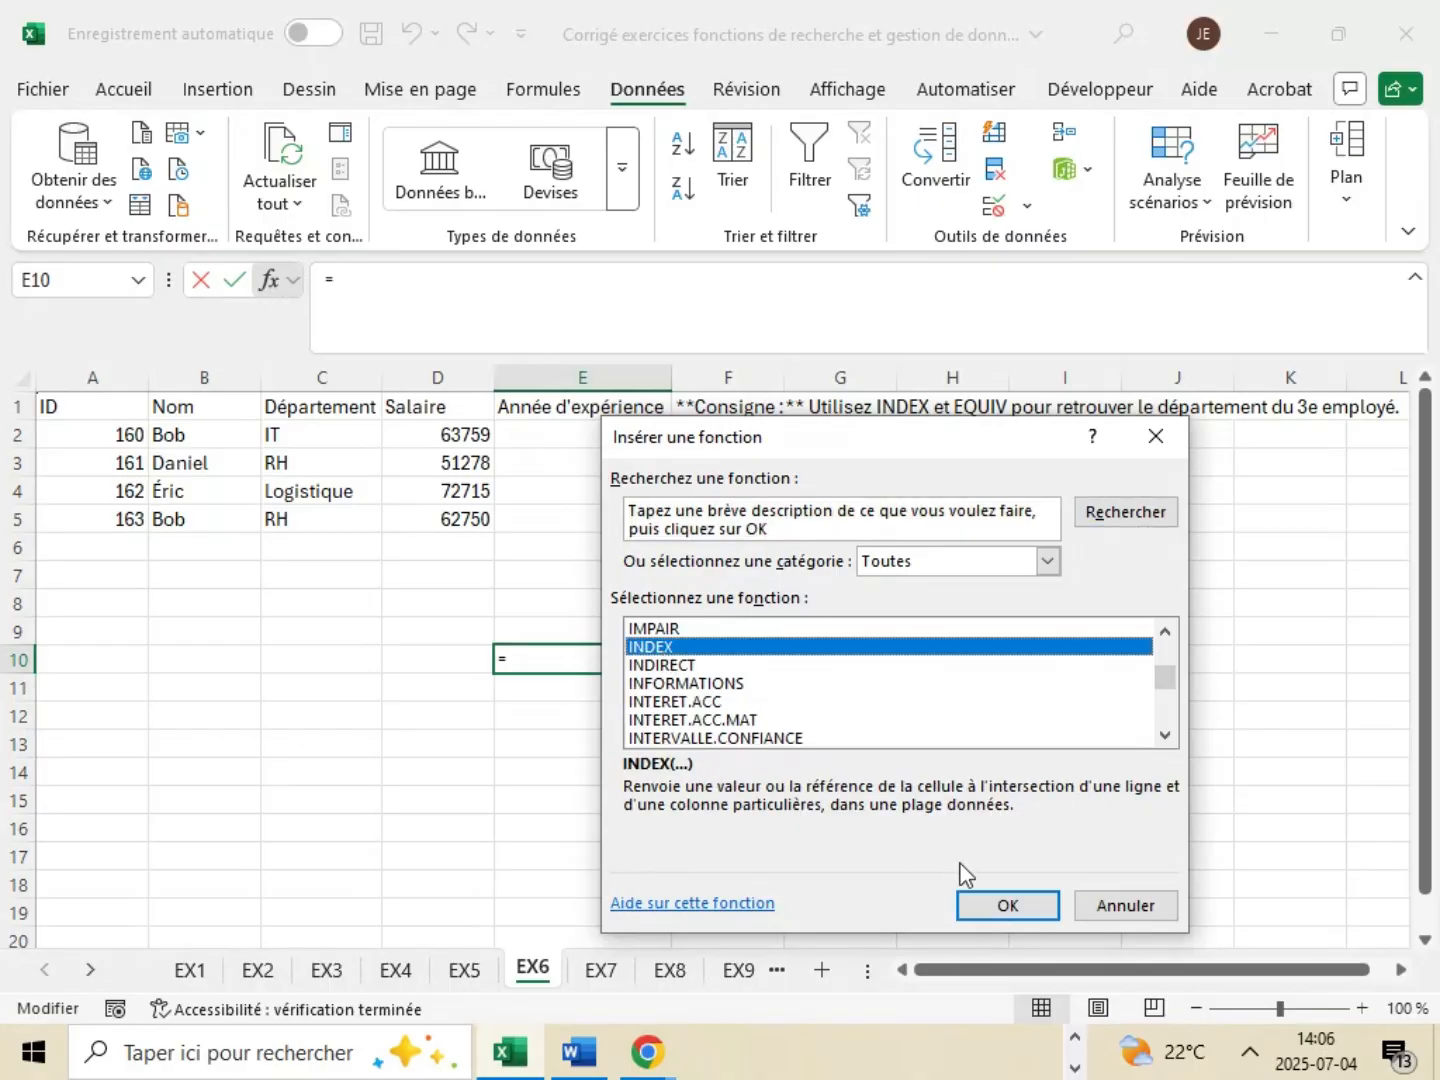
pyautogui.click(1004, 906)
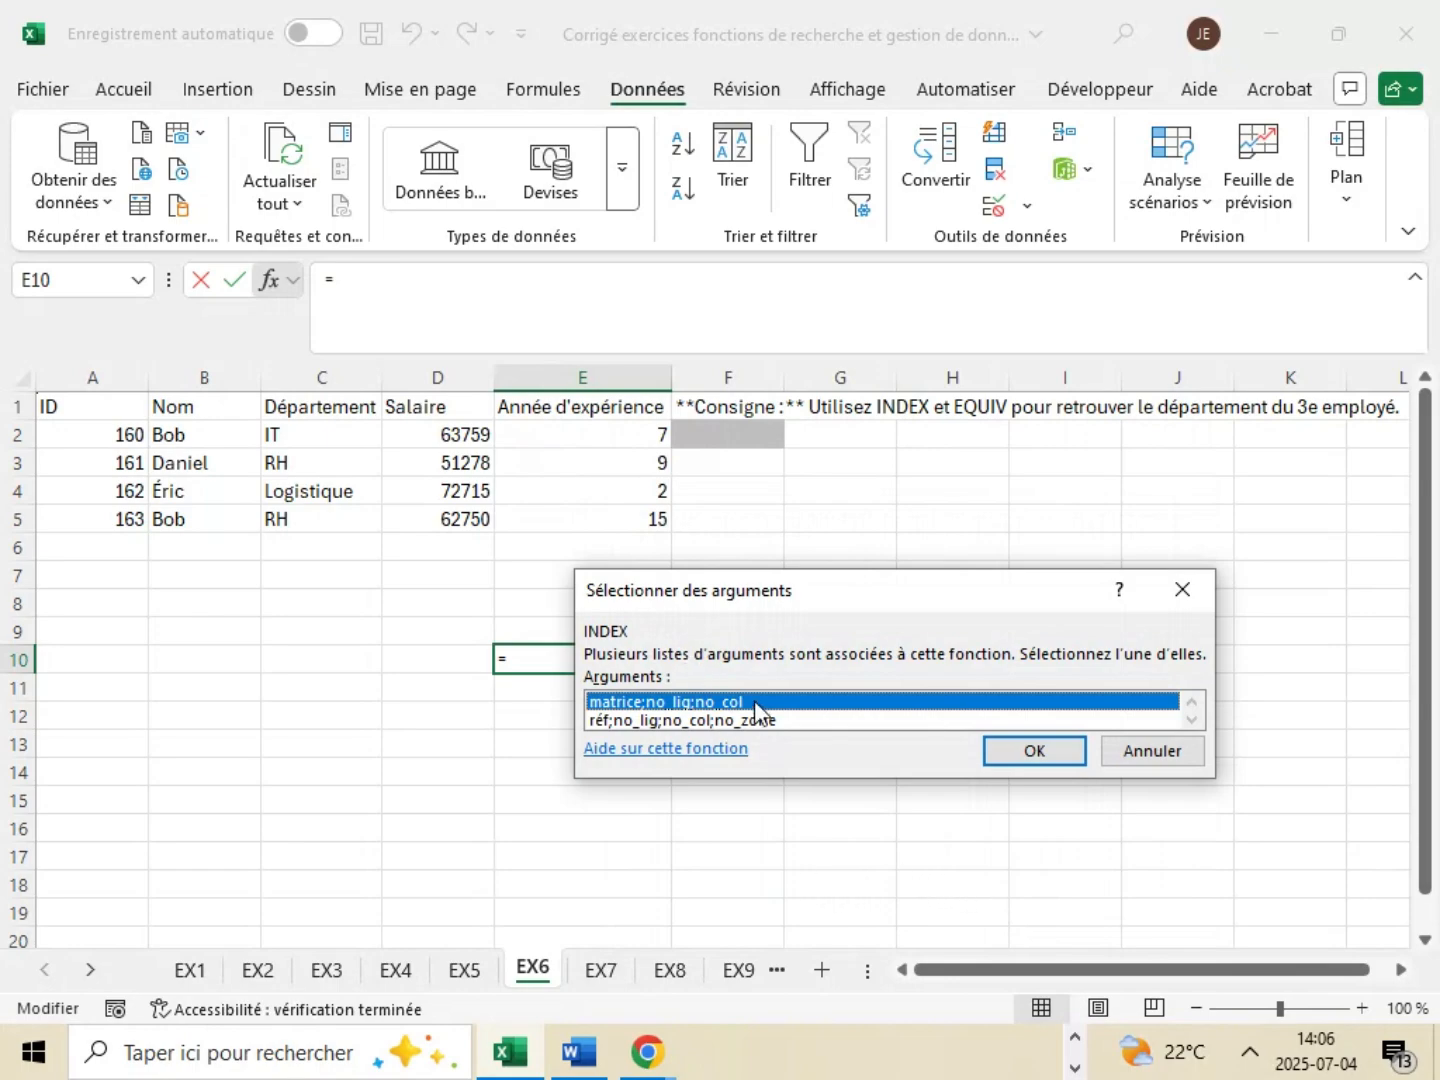
pyautogui.click(1037, 755)
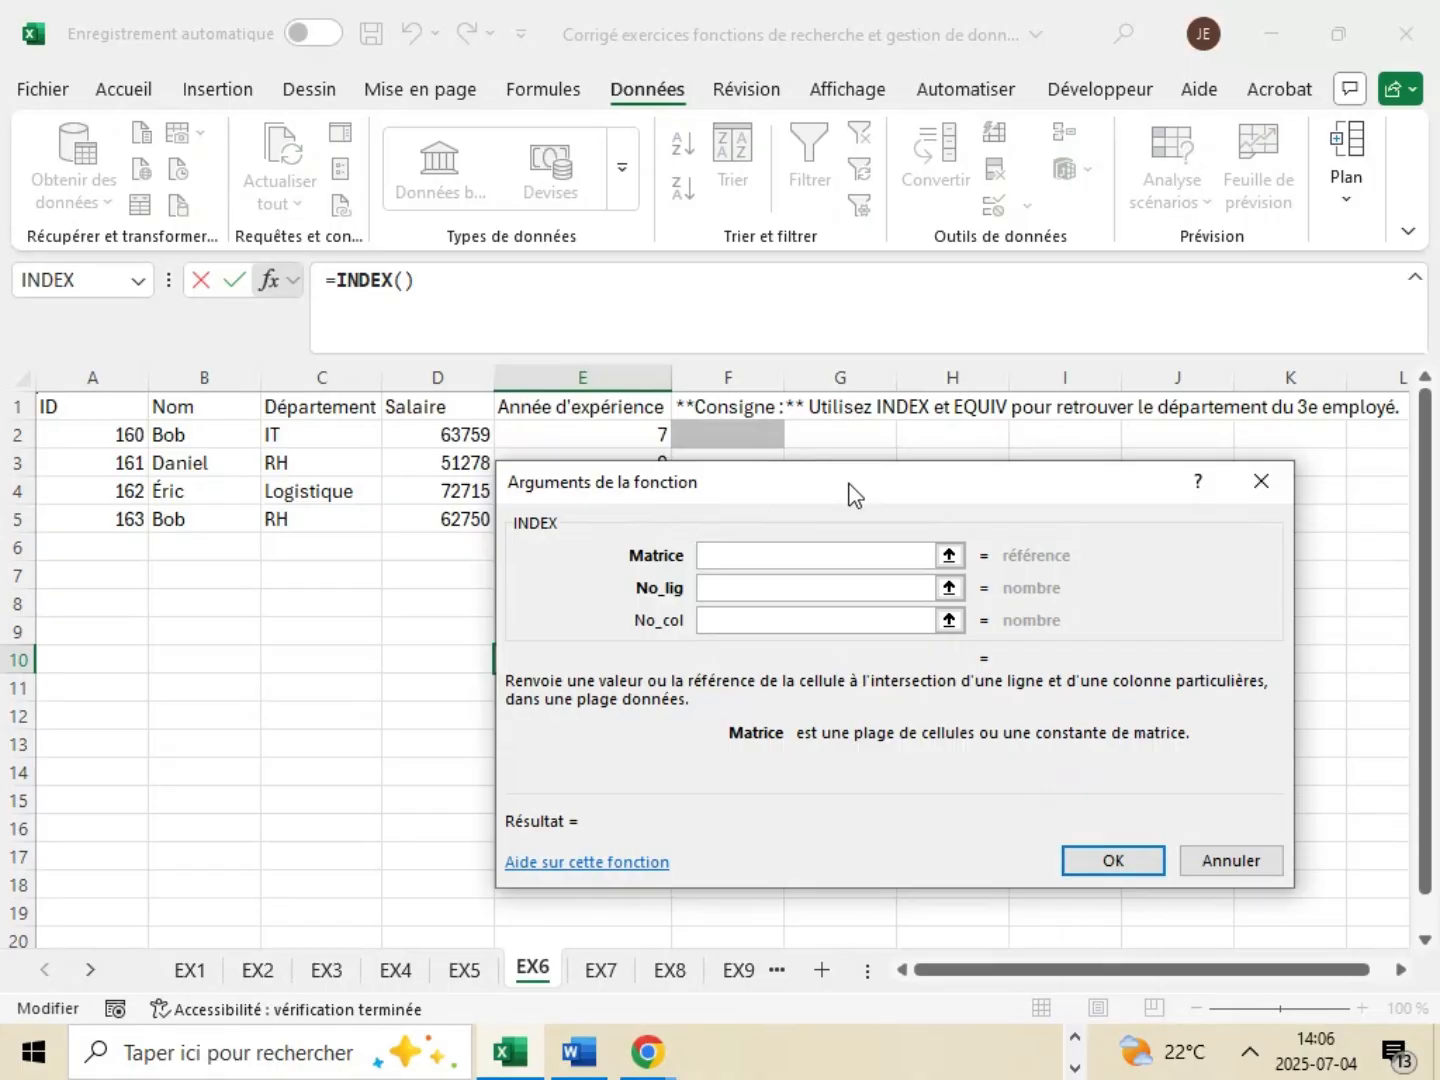
# - Set INDEX's Matrice argument to C2:C5, following the Exercice 6 Corrigé in Word, and activate the No_lig argument for entry
pyautogui.moveTo(848, 483); pyautogui.dragTo(802, 617)
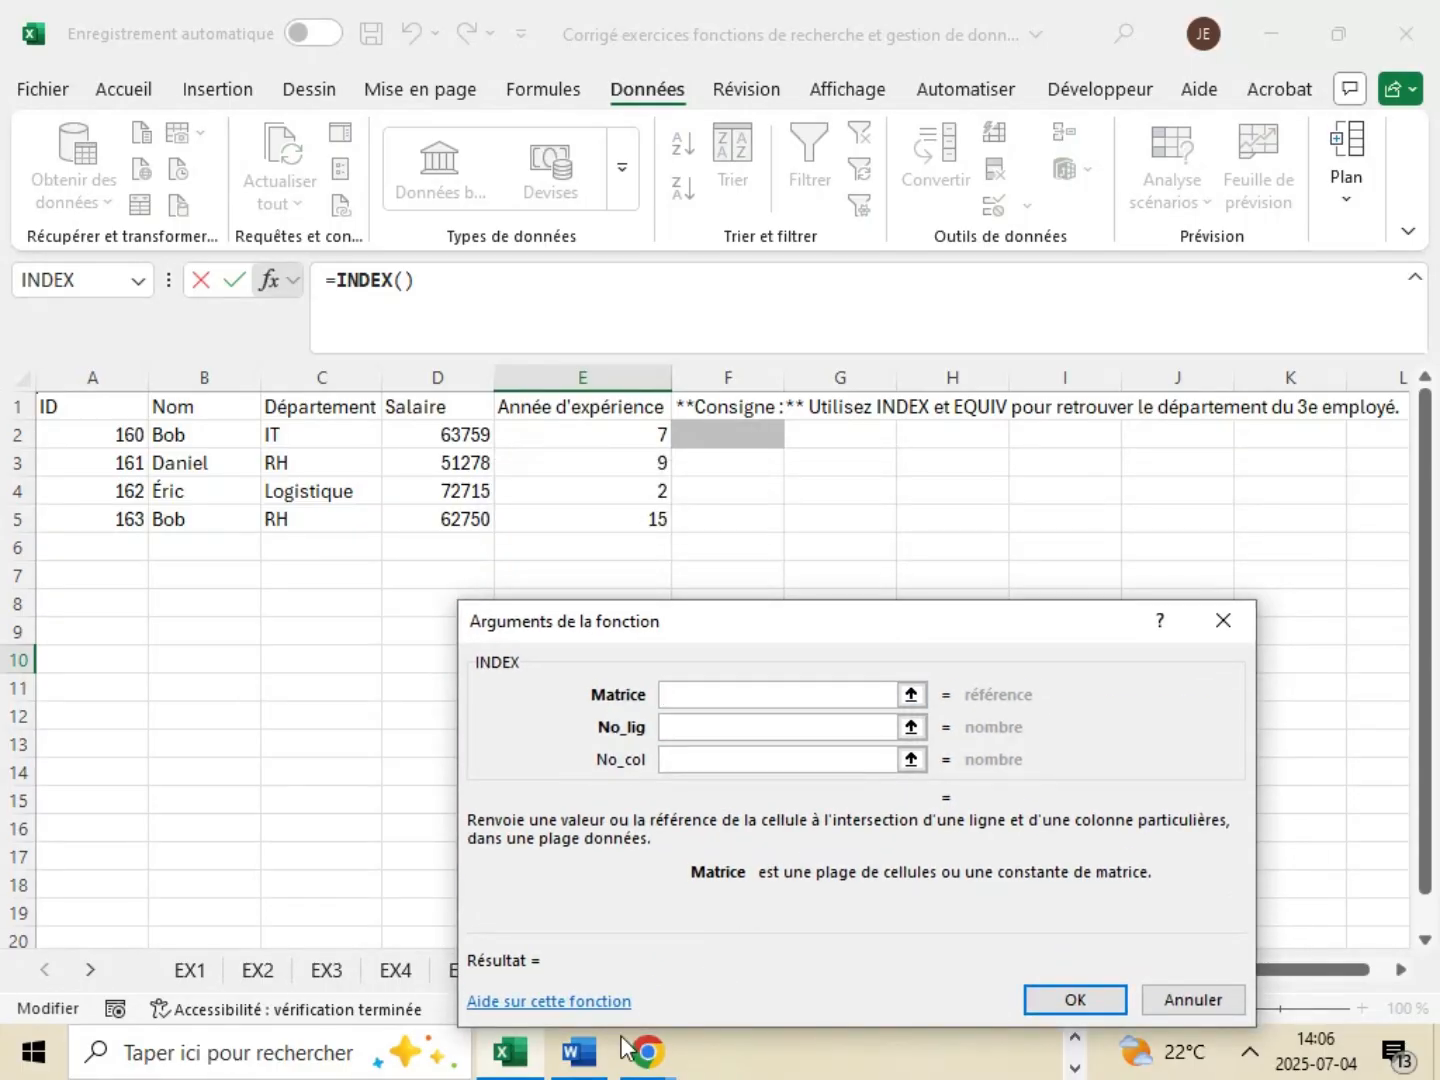
pyautogui.click(578, 1069)
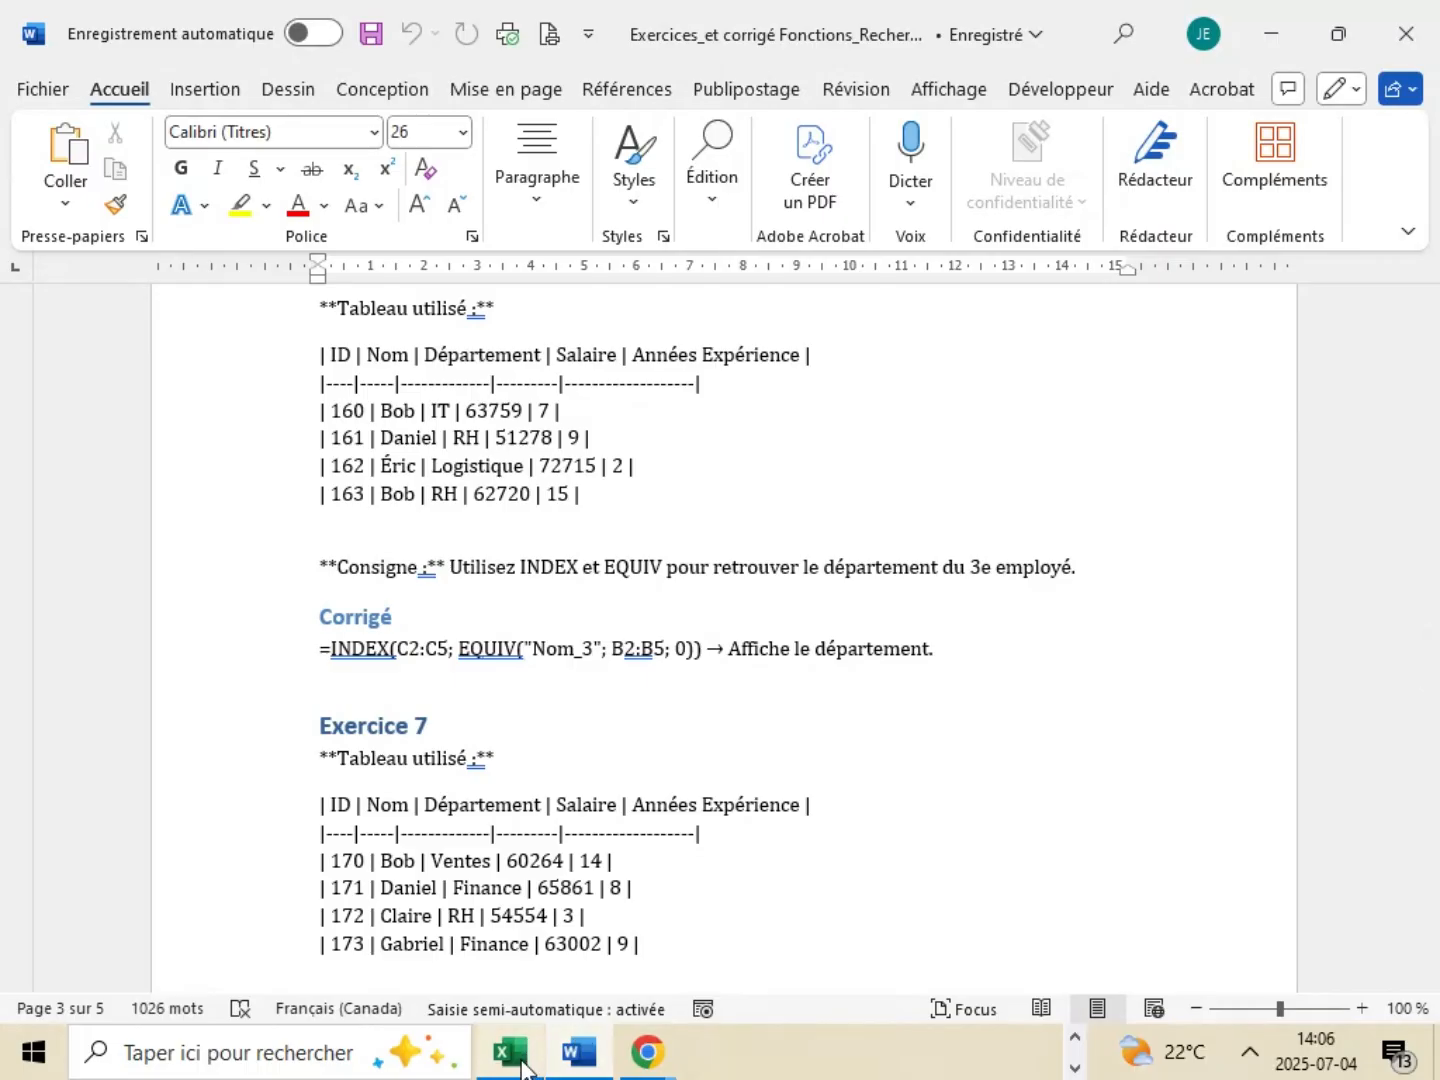
pyautogui.moveTo(509, 1049)
pyautogui.click(481, 785)
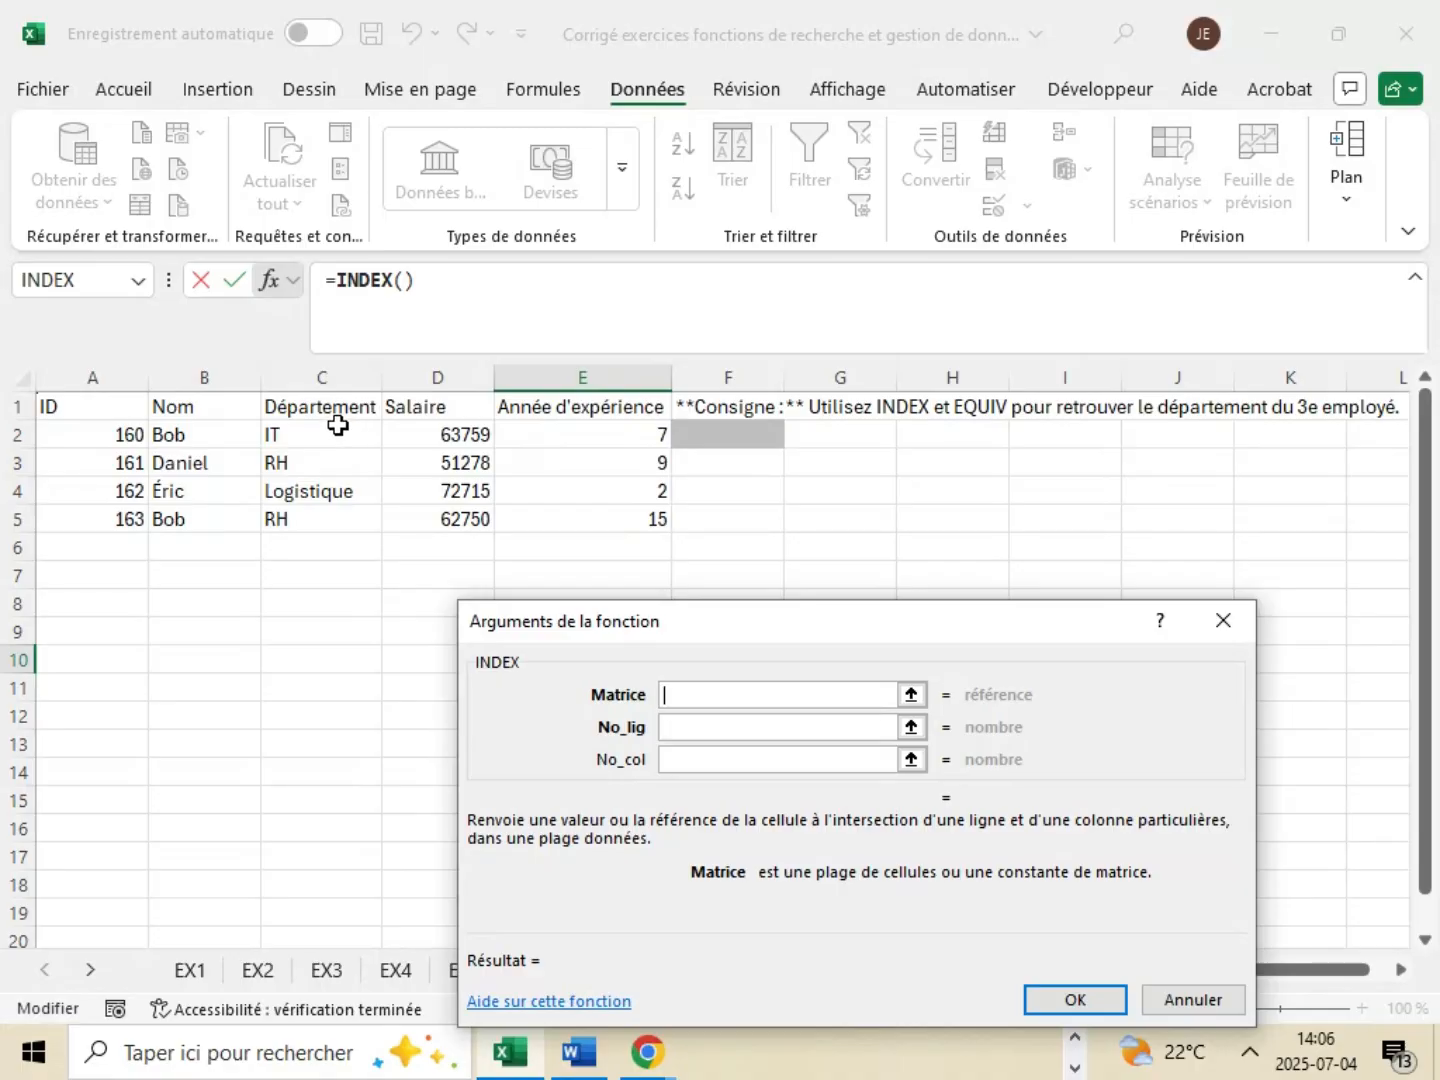
pyautogui.moveTo(332, 436); pyautogui.dragTo(343, 529)
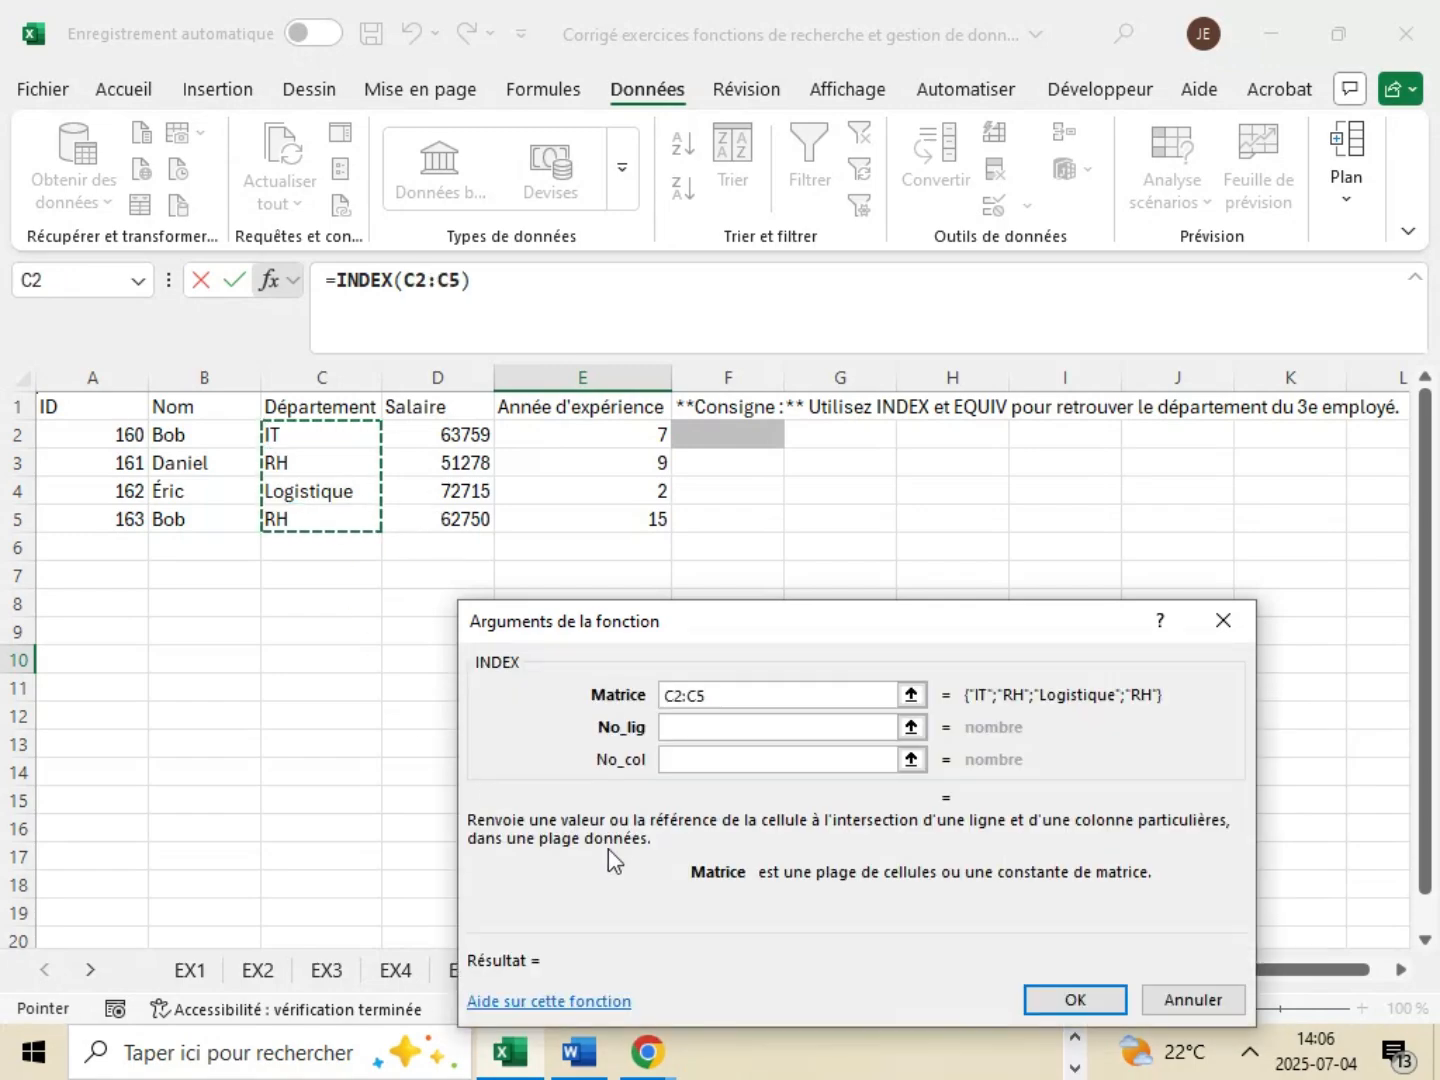
pyautogui.click(711, 727)
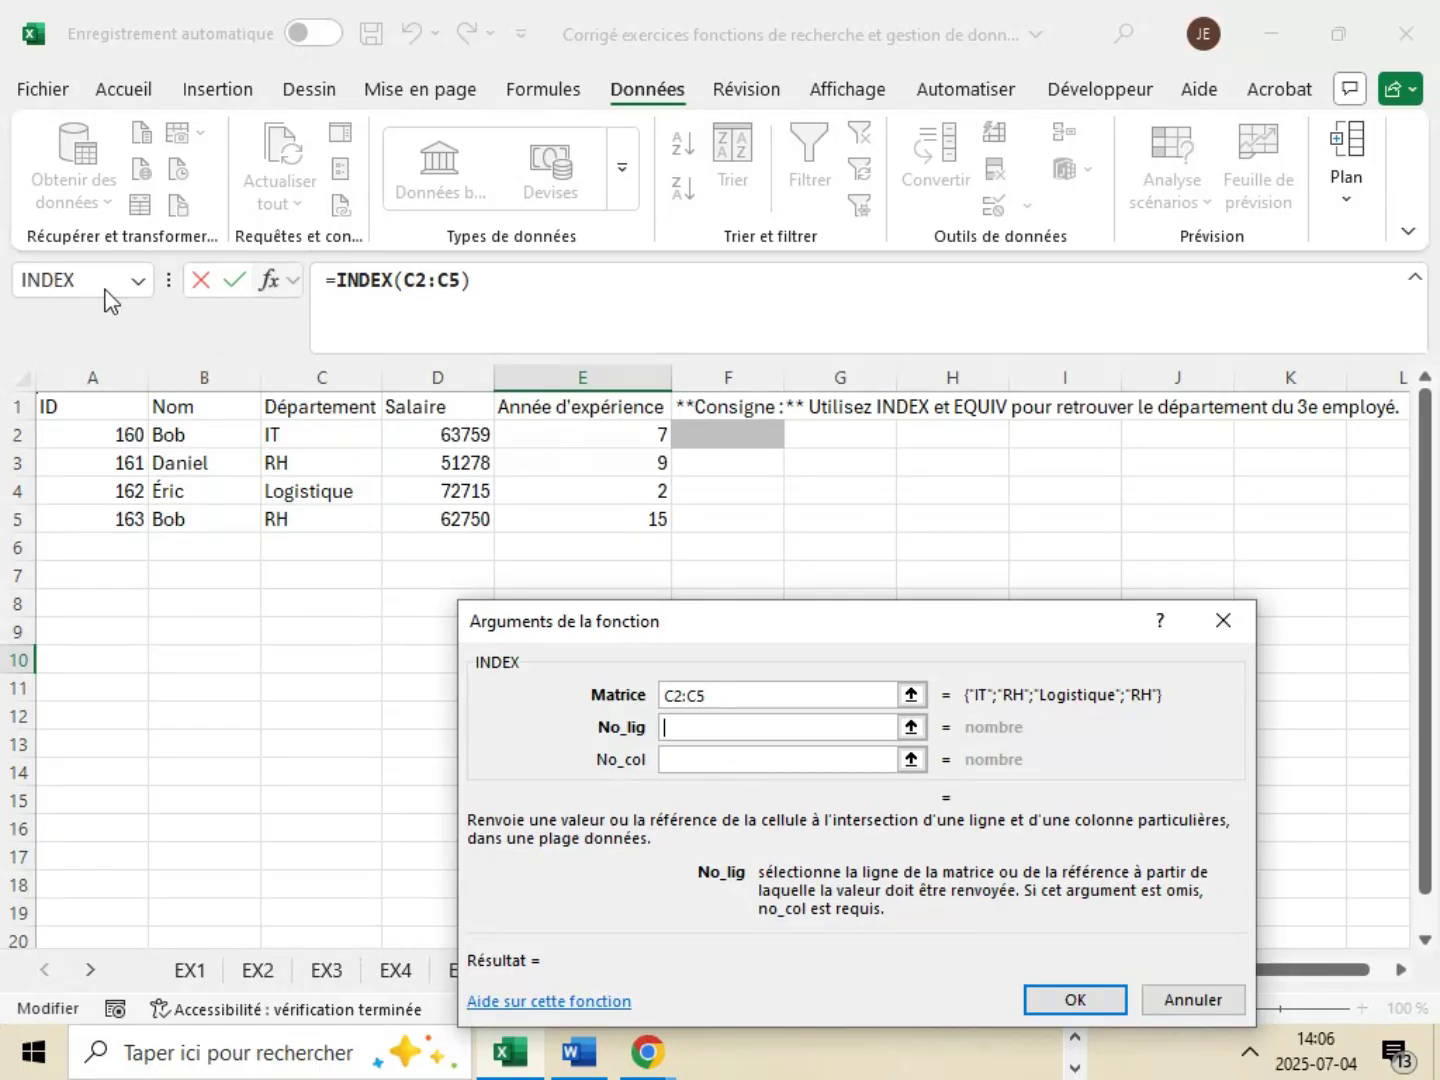
# - Nest the EQUIV function as INDEX's No_lig argument and check its arguments against the Exercice 6 Corrigé in the Word document
pyautogui.click(139, 282)
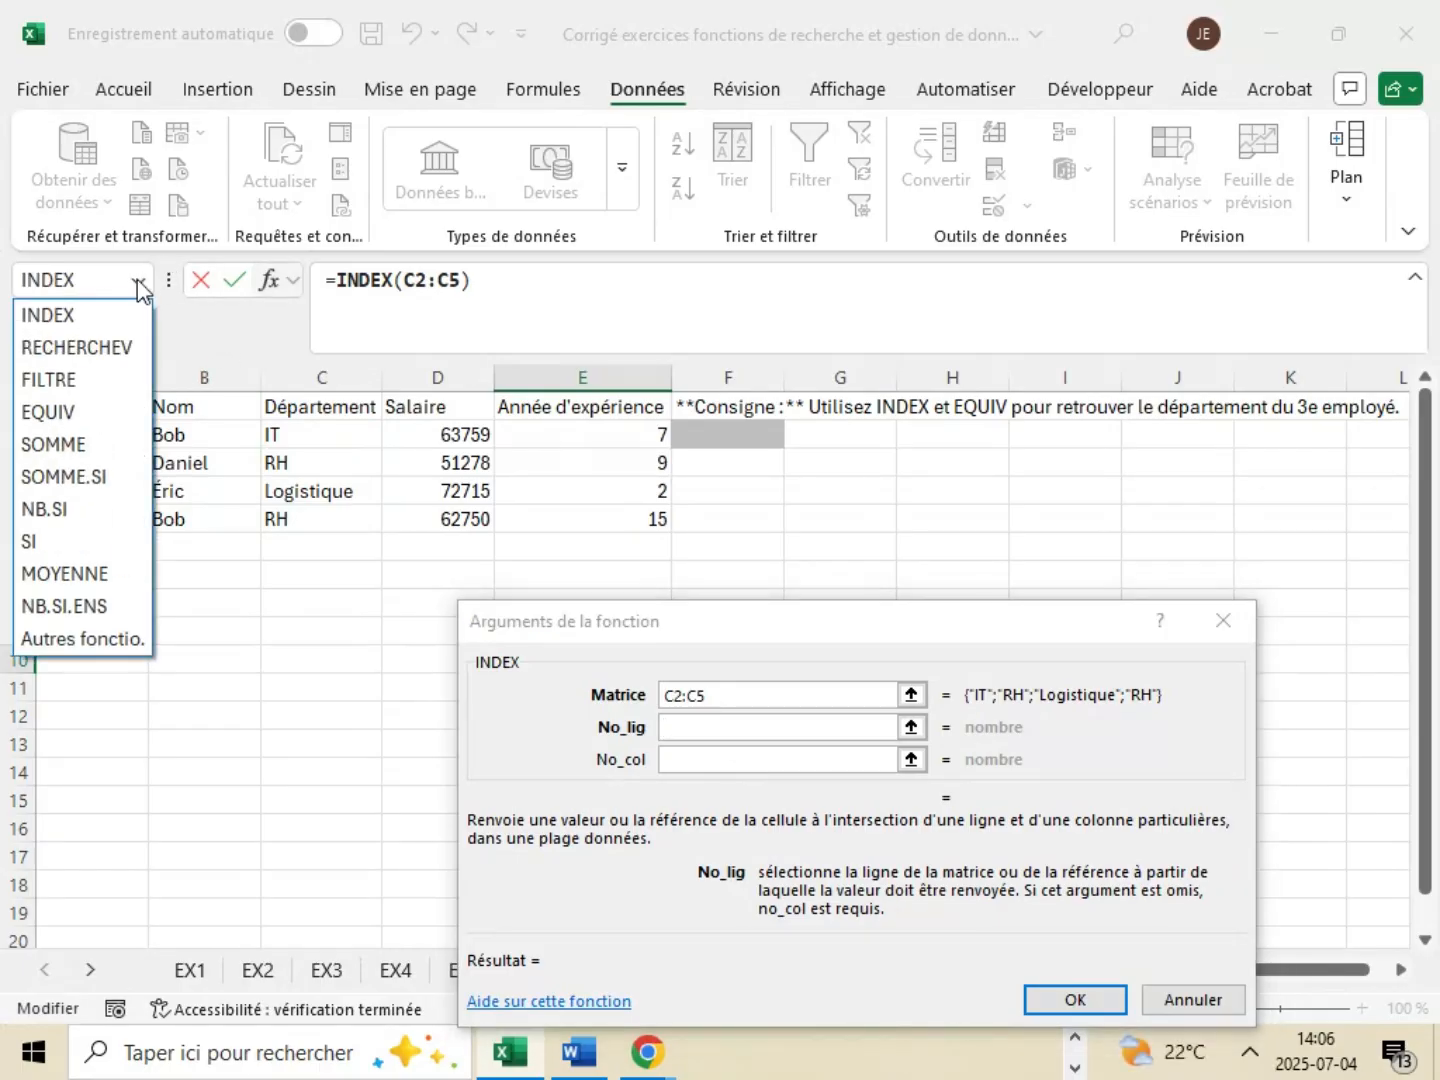
pyautogui.click(55, 413)
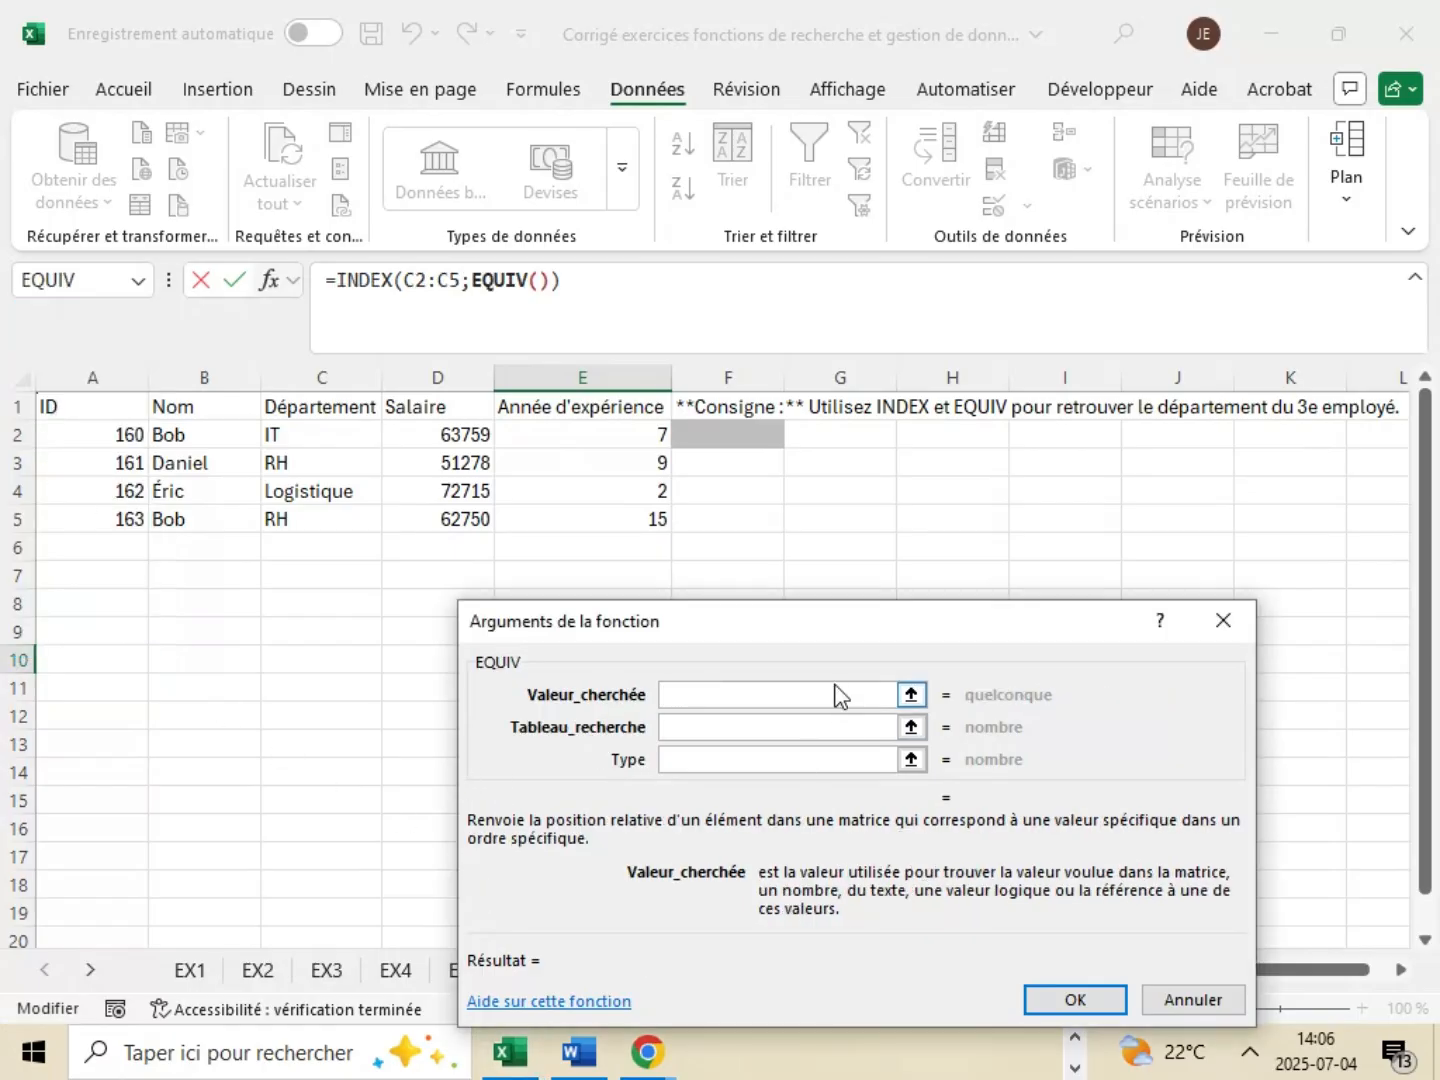
pyautogui.moveTo(845, 640); pyautogui.dragTo(1019, 510)
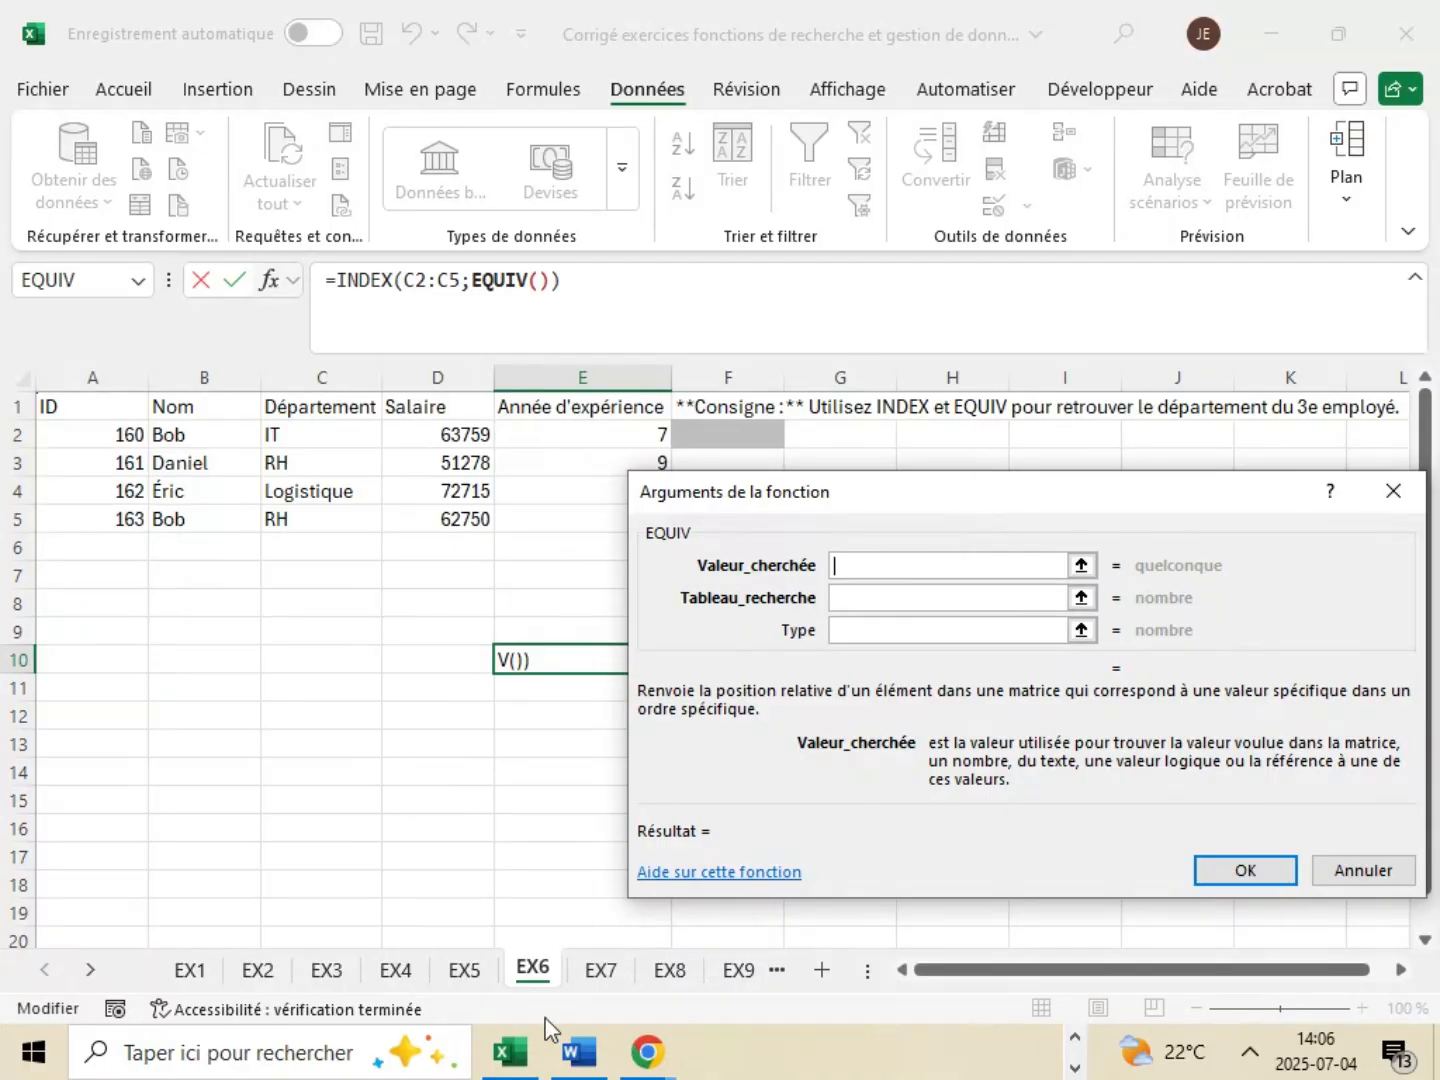
pyautogui.moveTo(578, 1049)
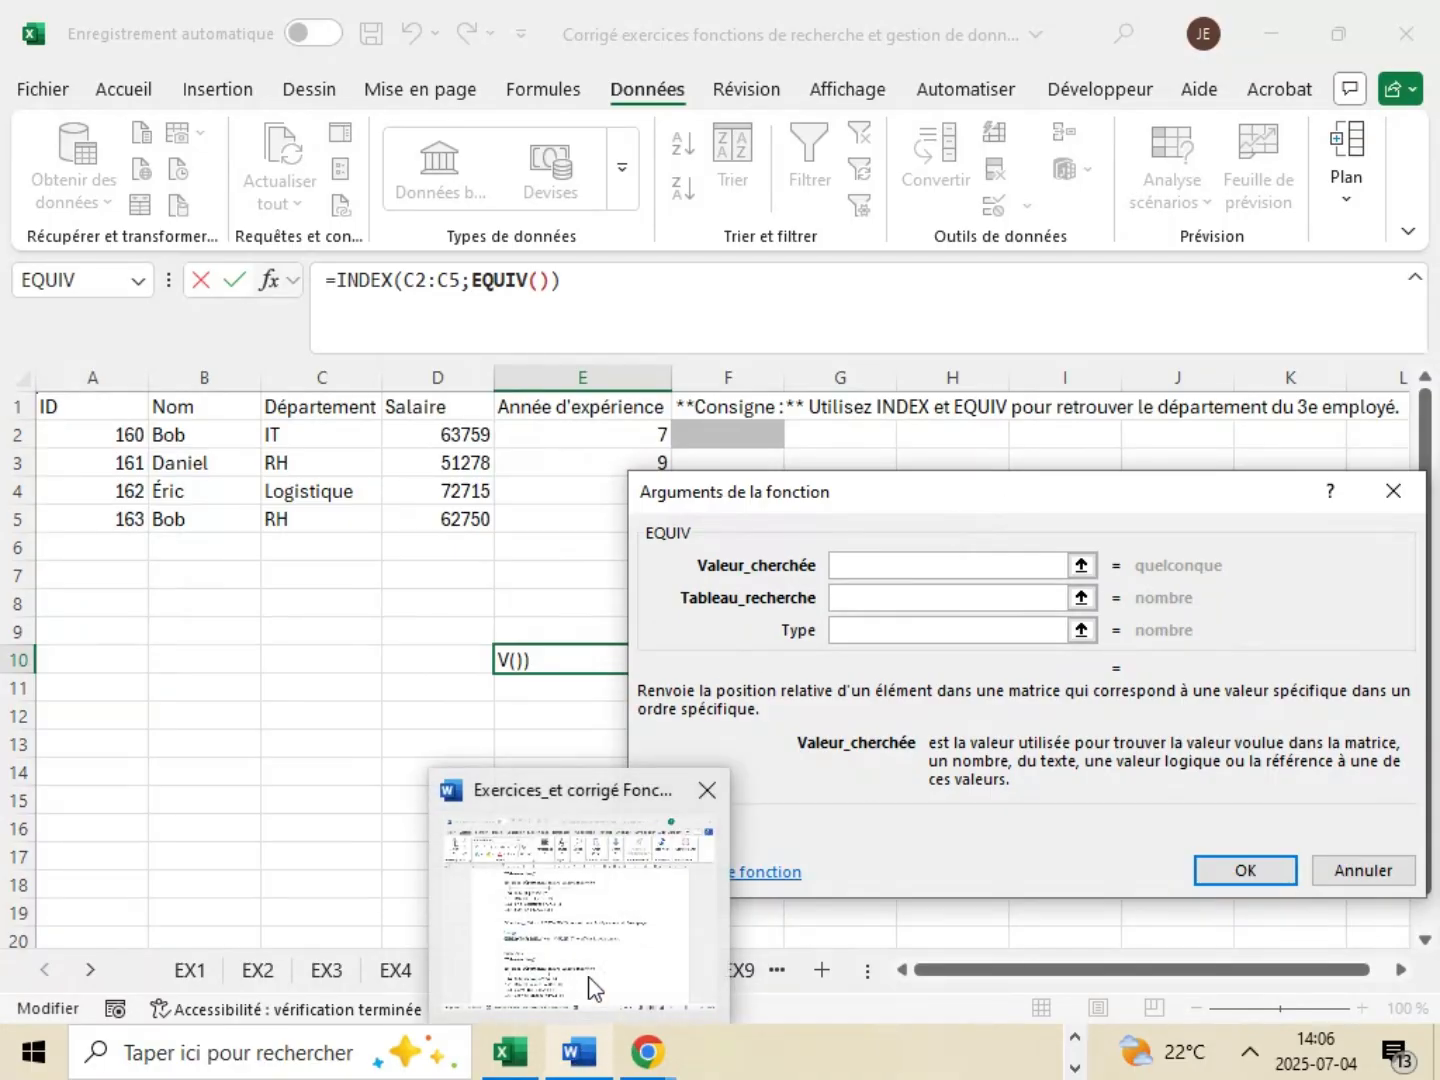
pyautogui.click(558, 1068)
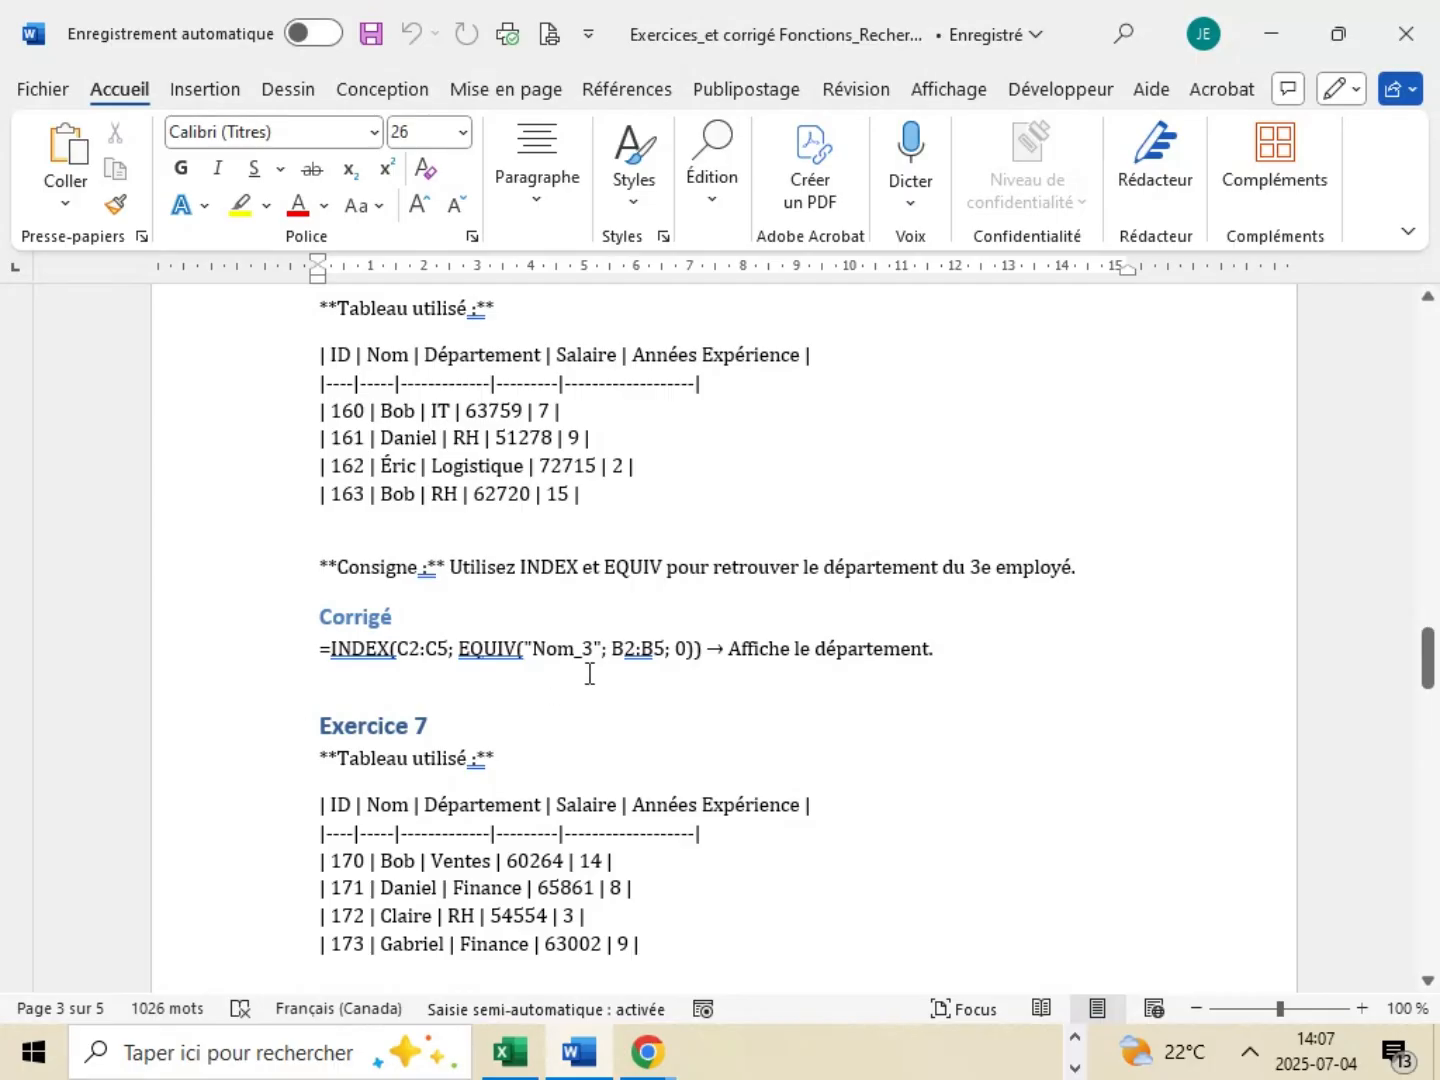
pyautogui.click(1293, 51)
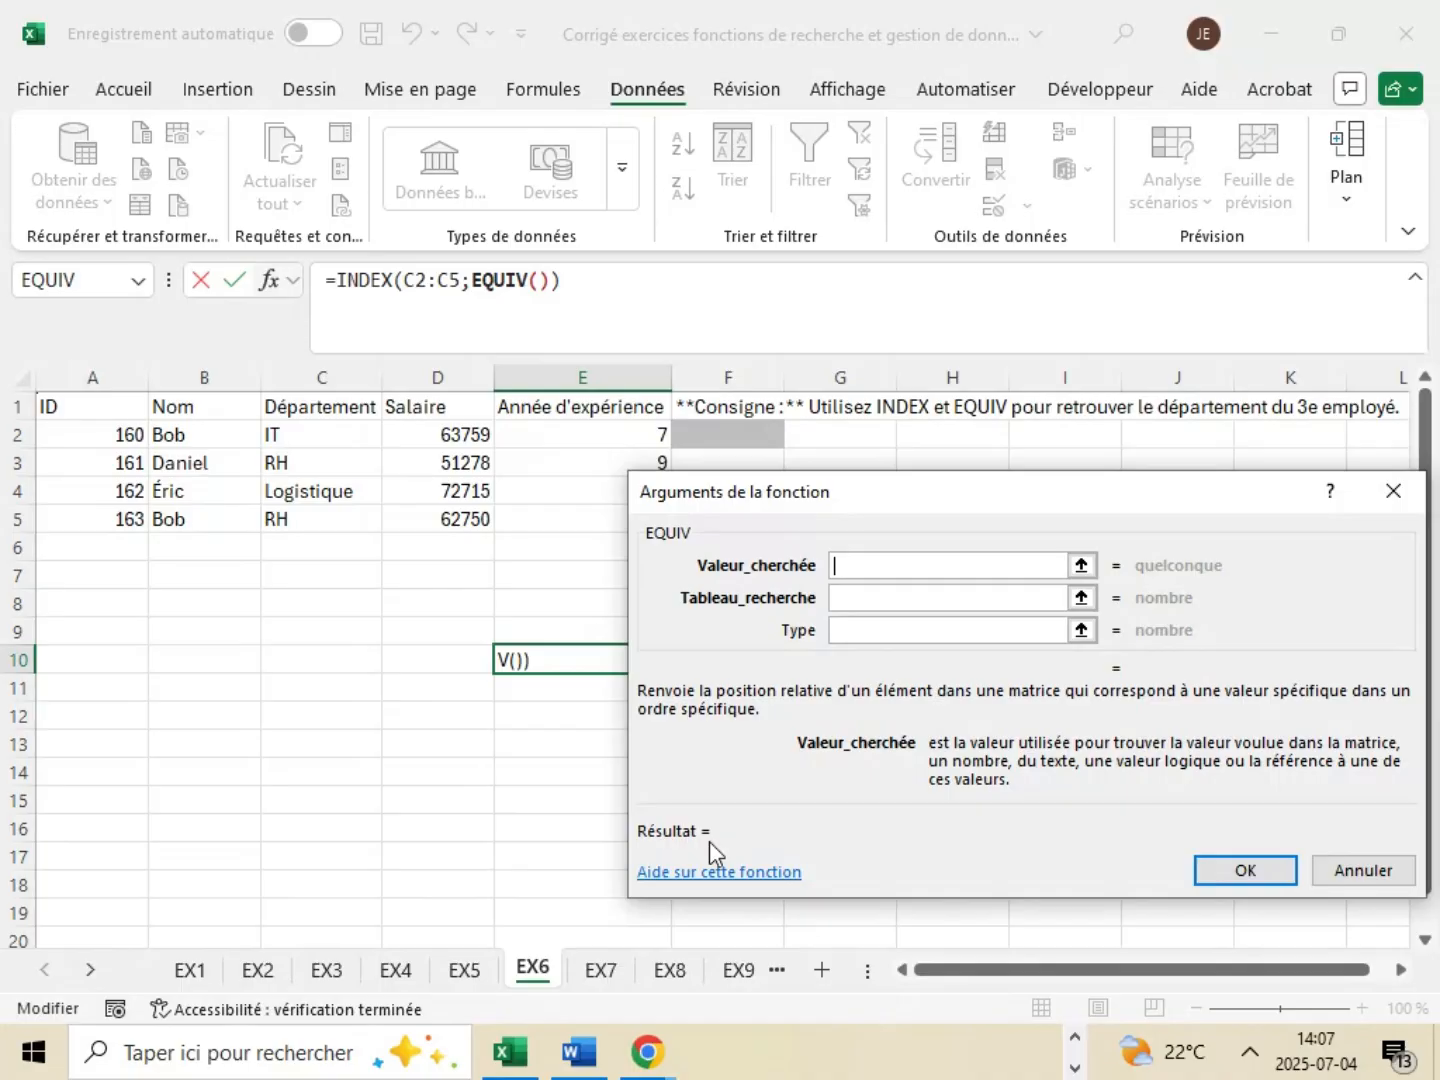
# - Set EQUIV's Valeur_cherchée to the third employee's name and Tableau_recherche to B2:B5, following the Exercice 6 Corrigé in Word
pyautogui.write('É')
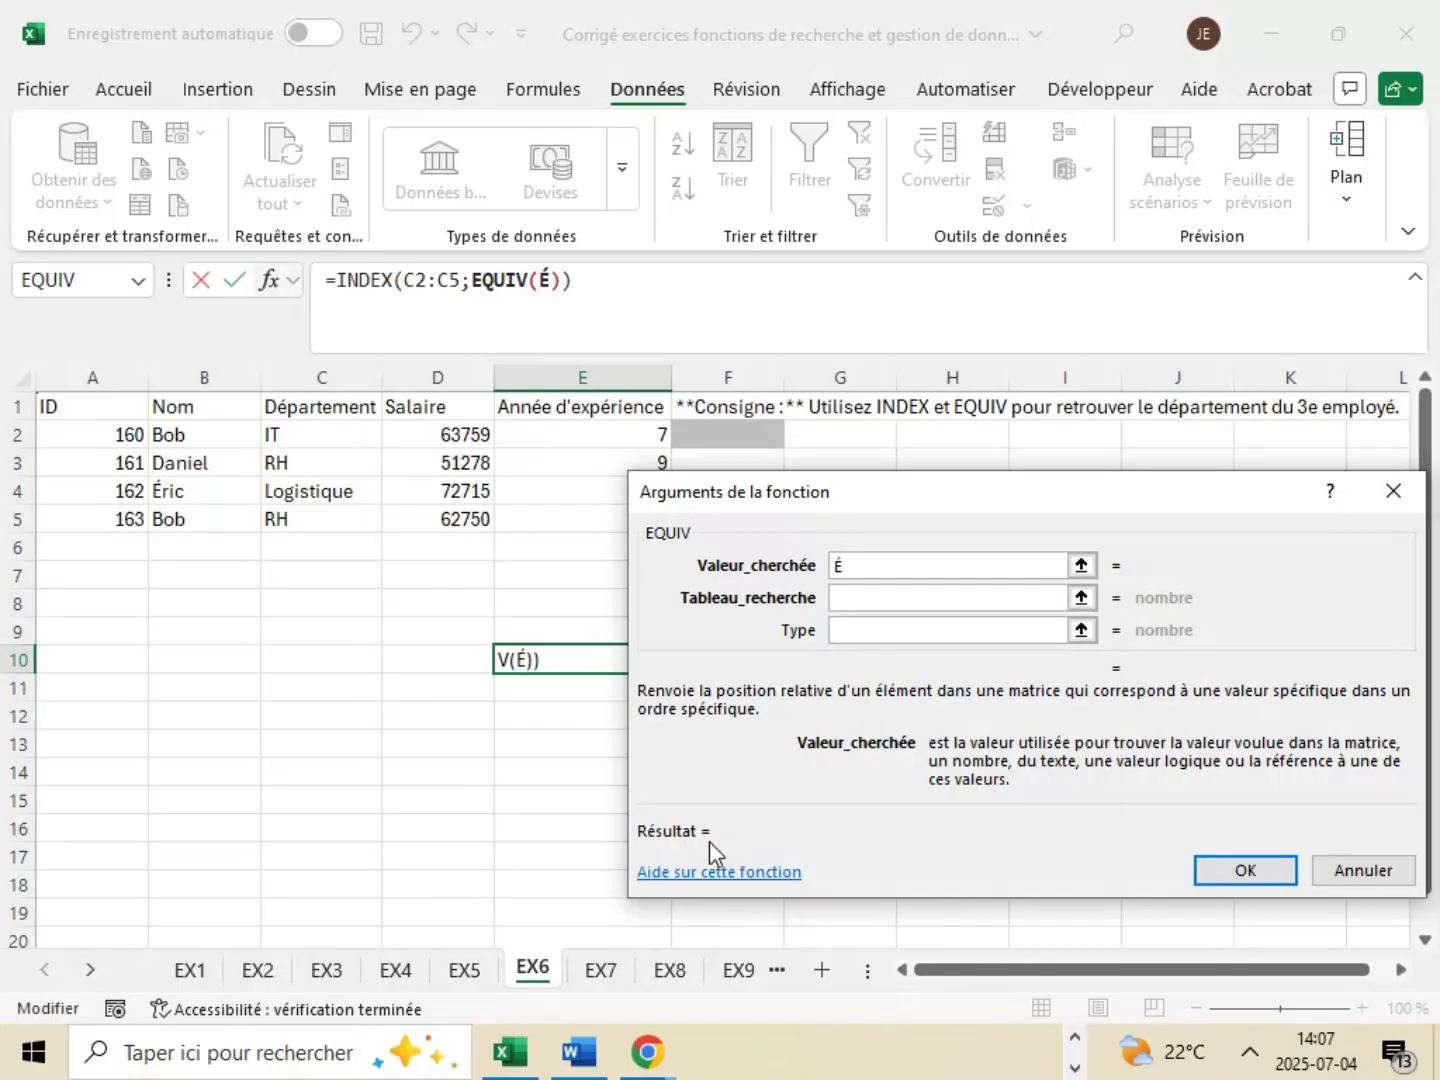
pyautogui.write('ric')
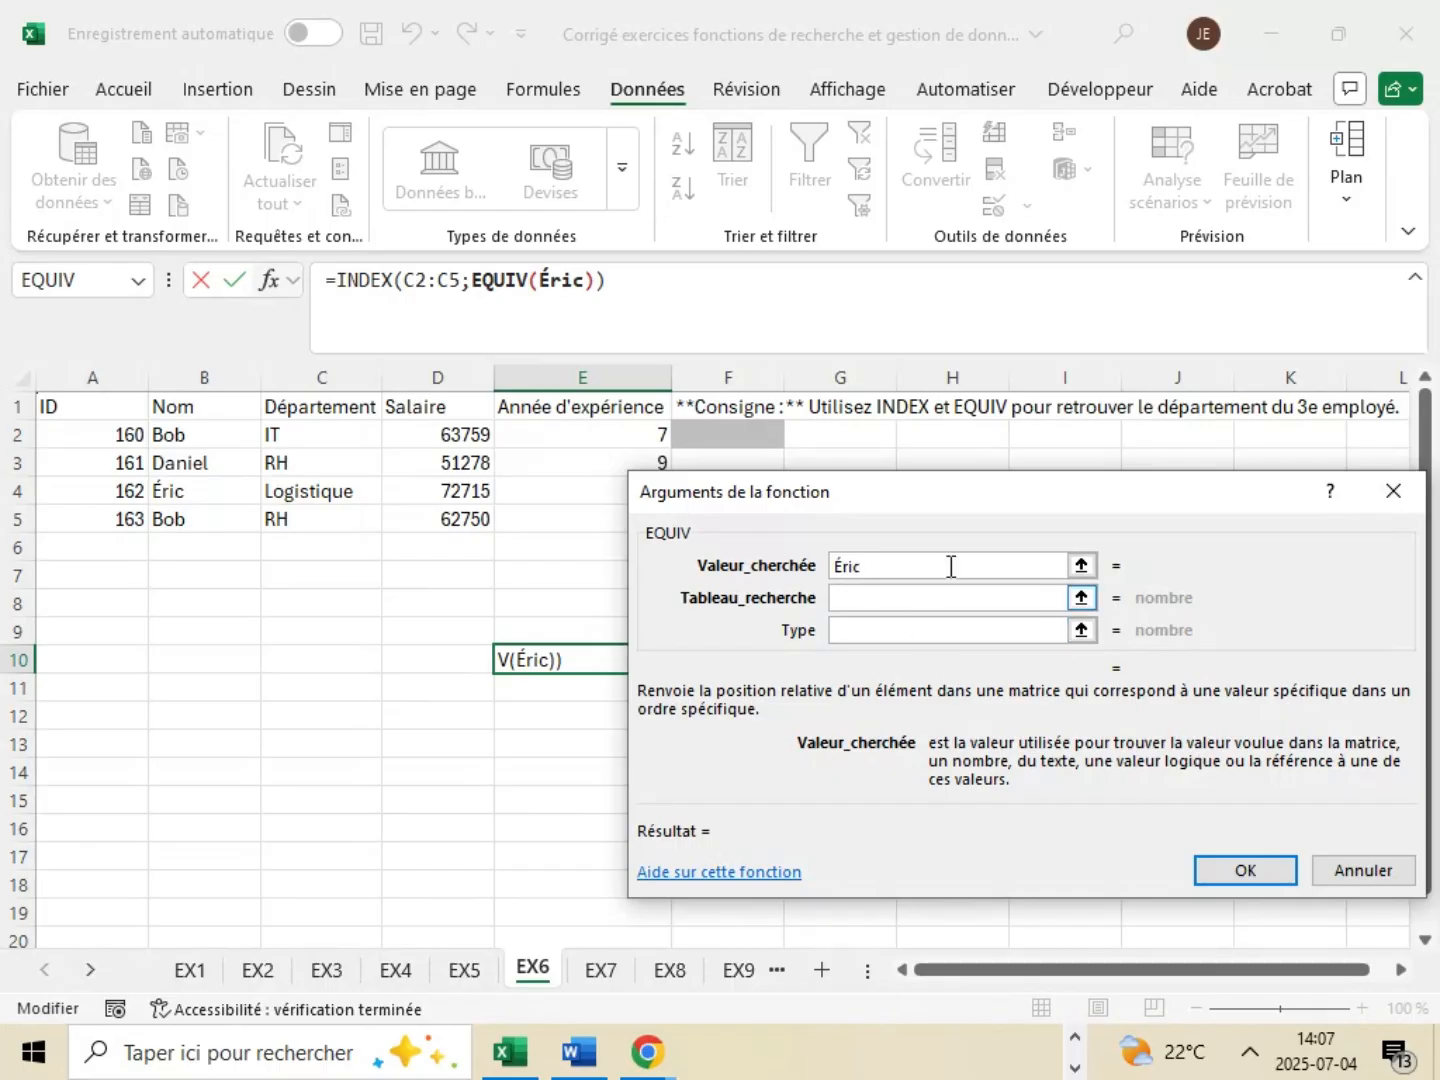
pyautogui.click(889, 595)
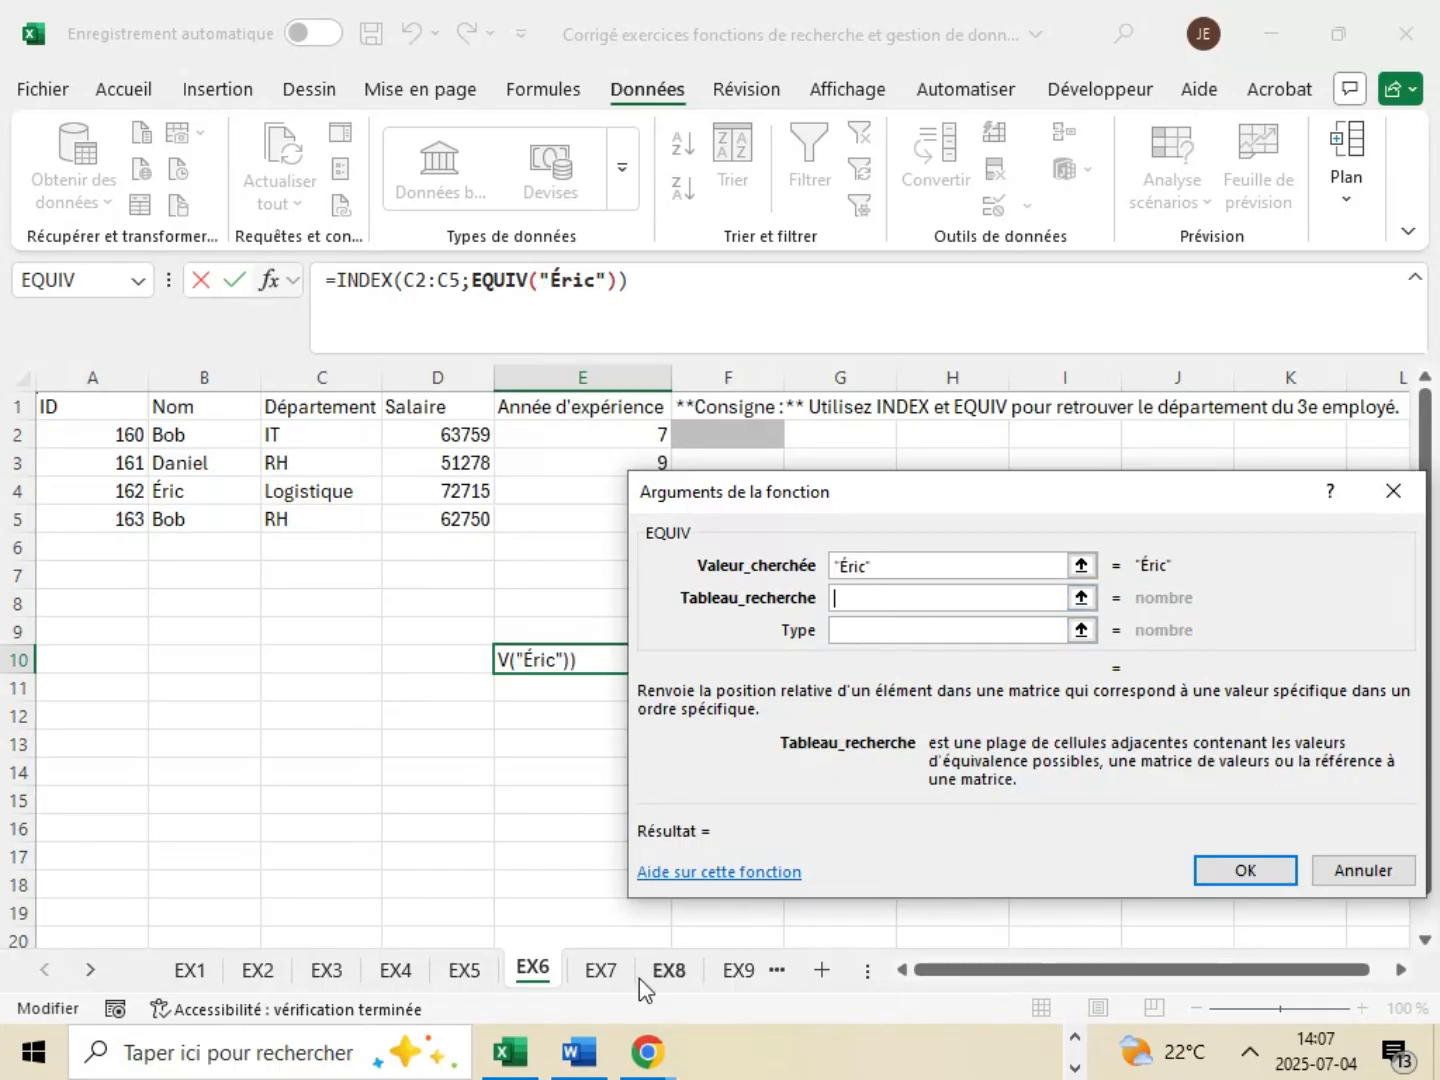
pyautogui.click(567, 1057)
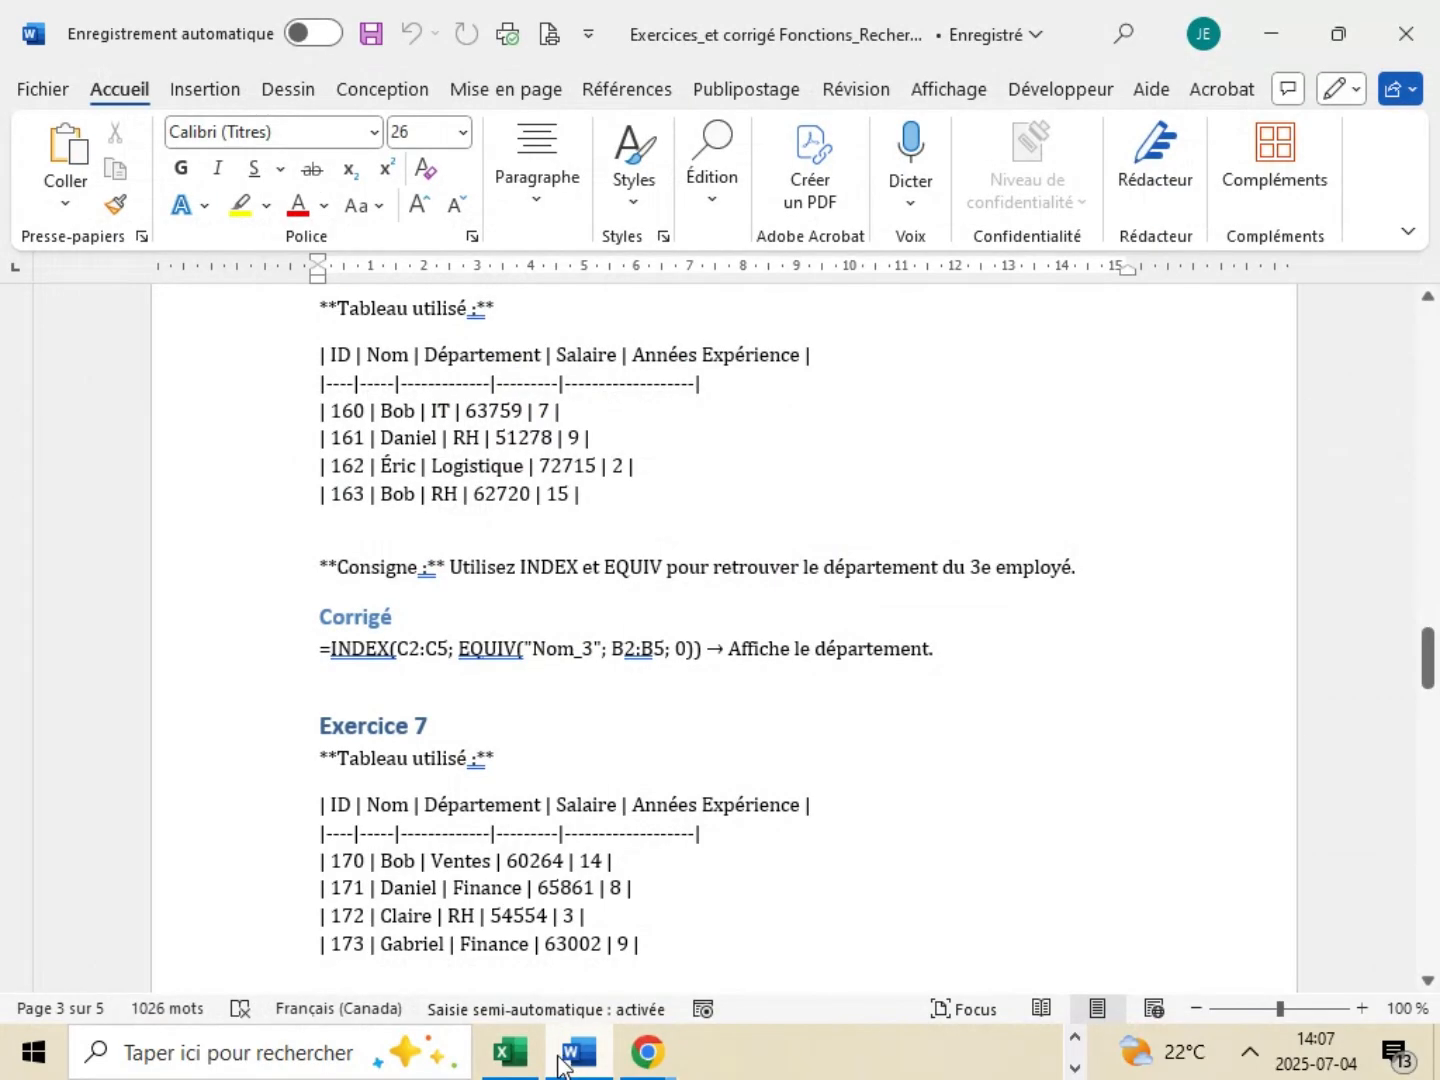
pyautogui.click(1273, 60)
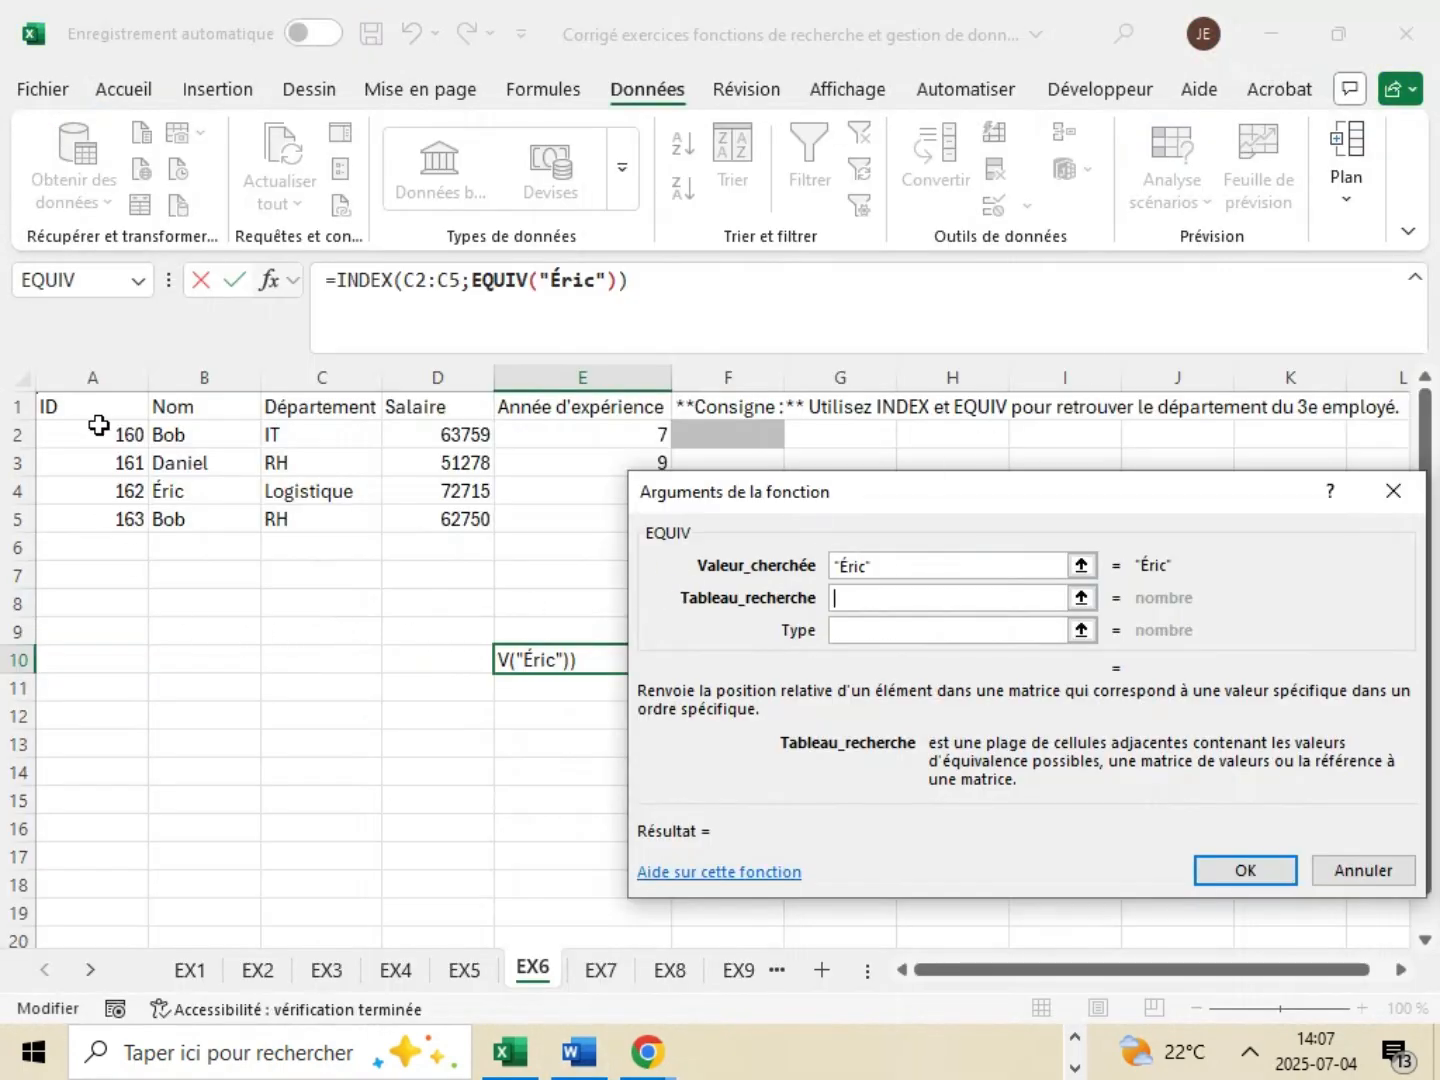
pyautogui.moveTo(222, 431); pyautogui.dragTo(222, 518)
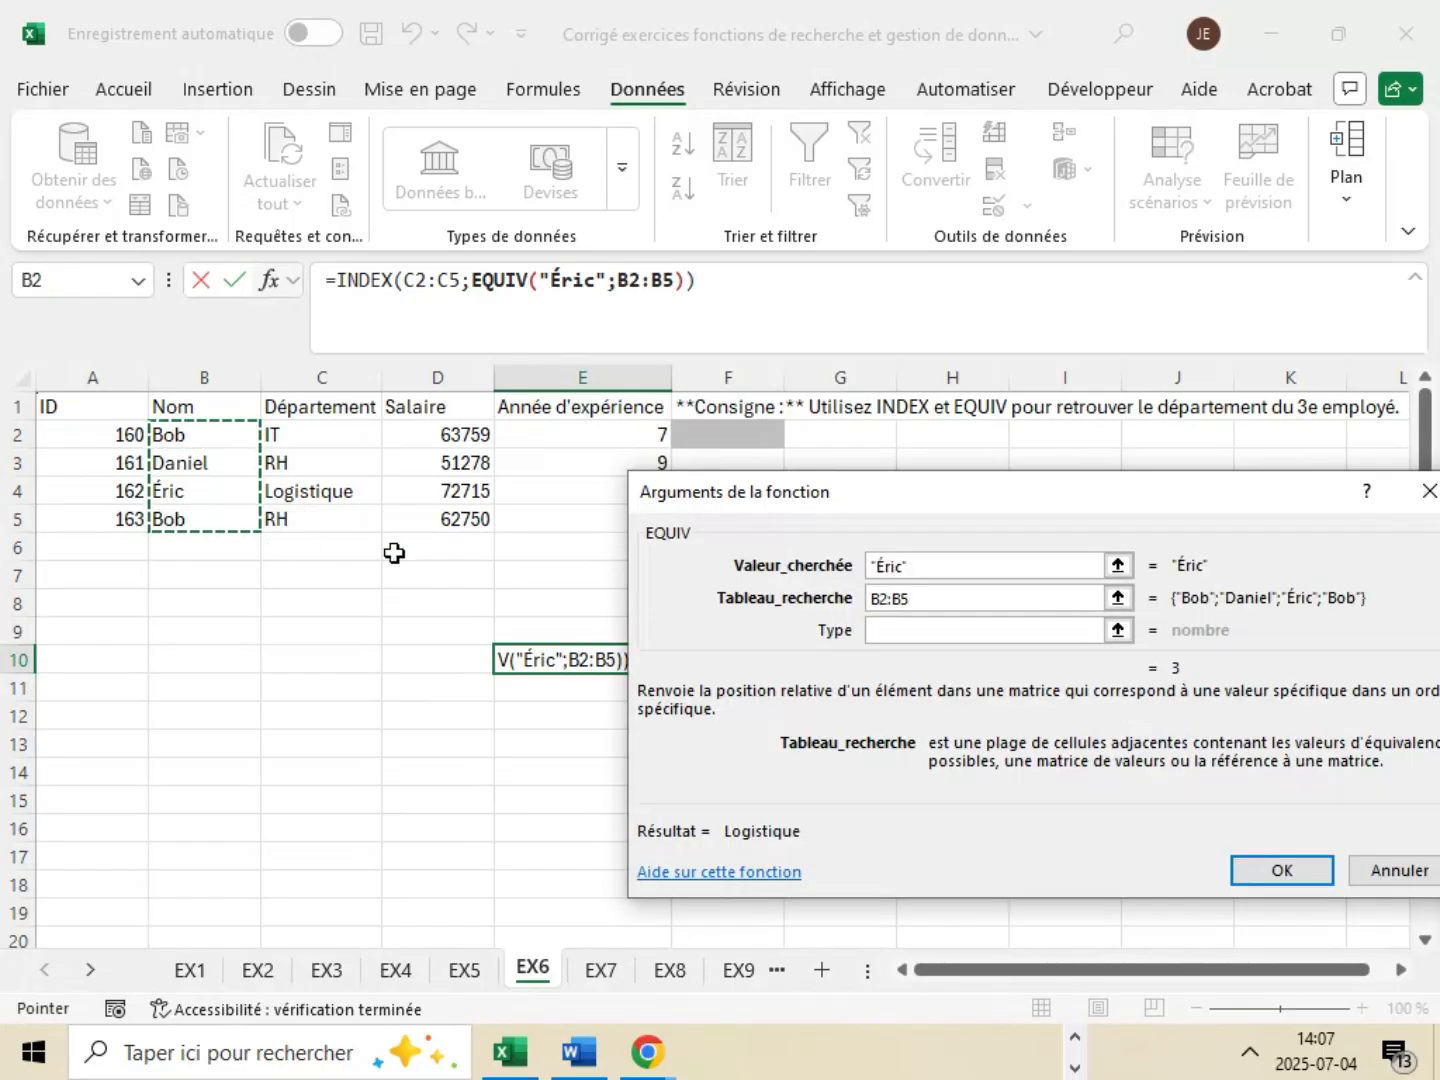
# - Set EQUIV's Type to 0 for an exact match and commit the INDEX/EQUIV formula in E10
pyautogui.click(923, 628)
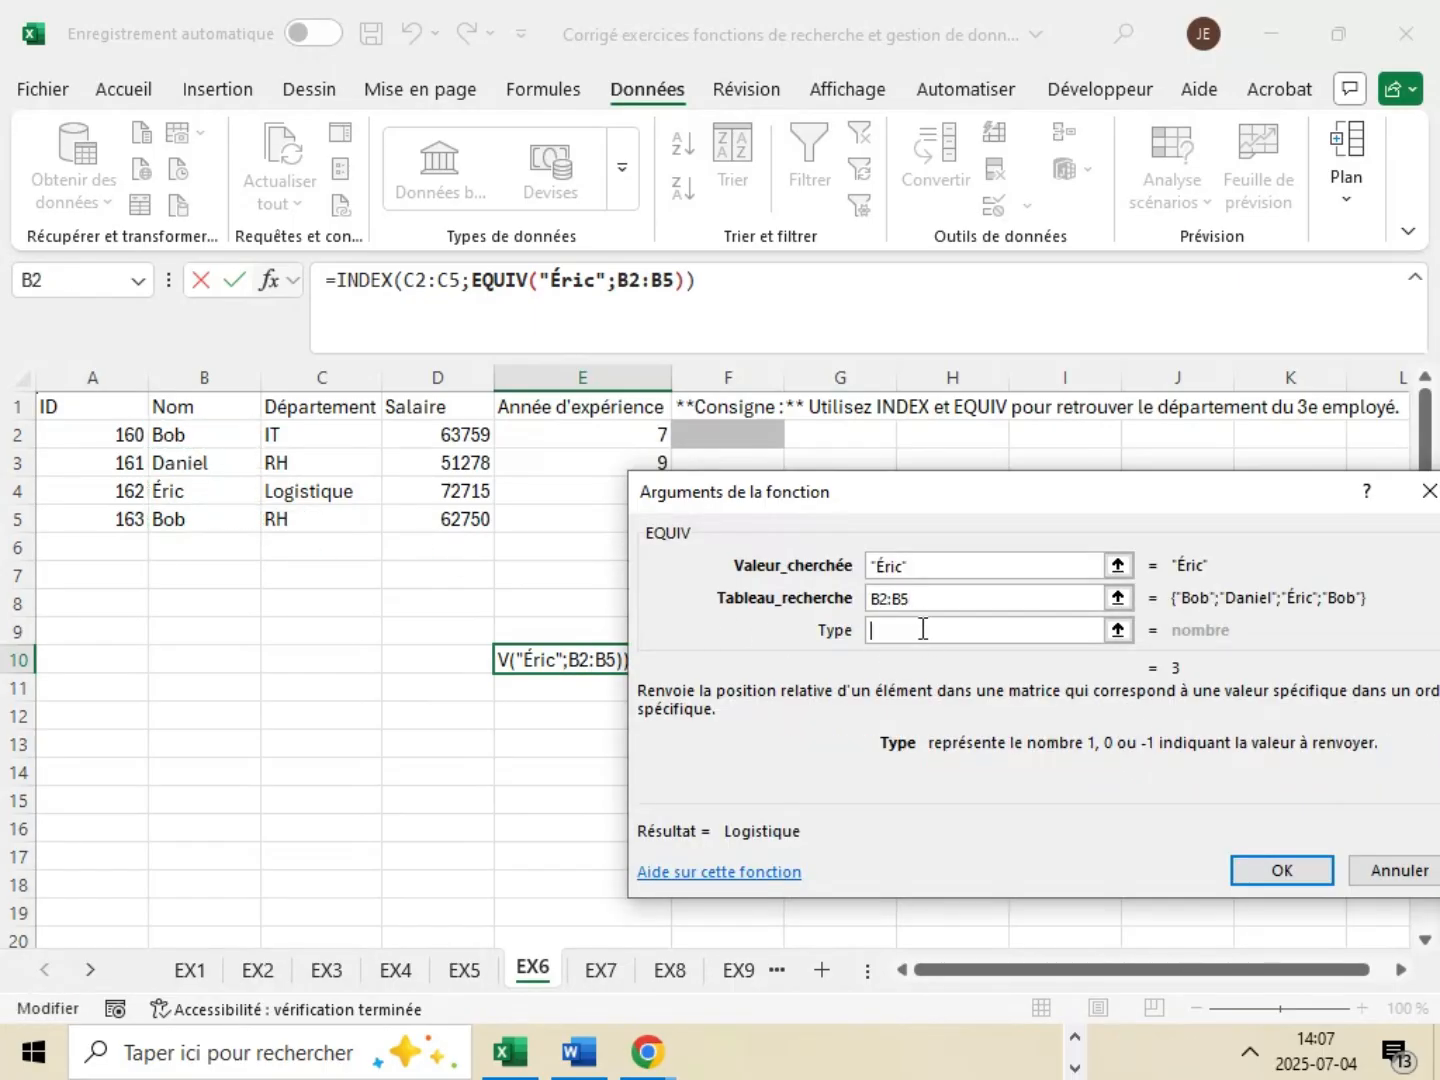
pyautogui.write('0')
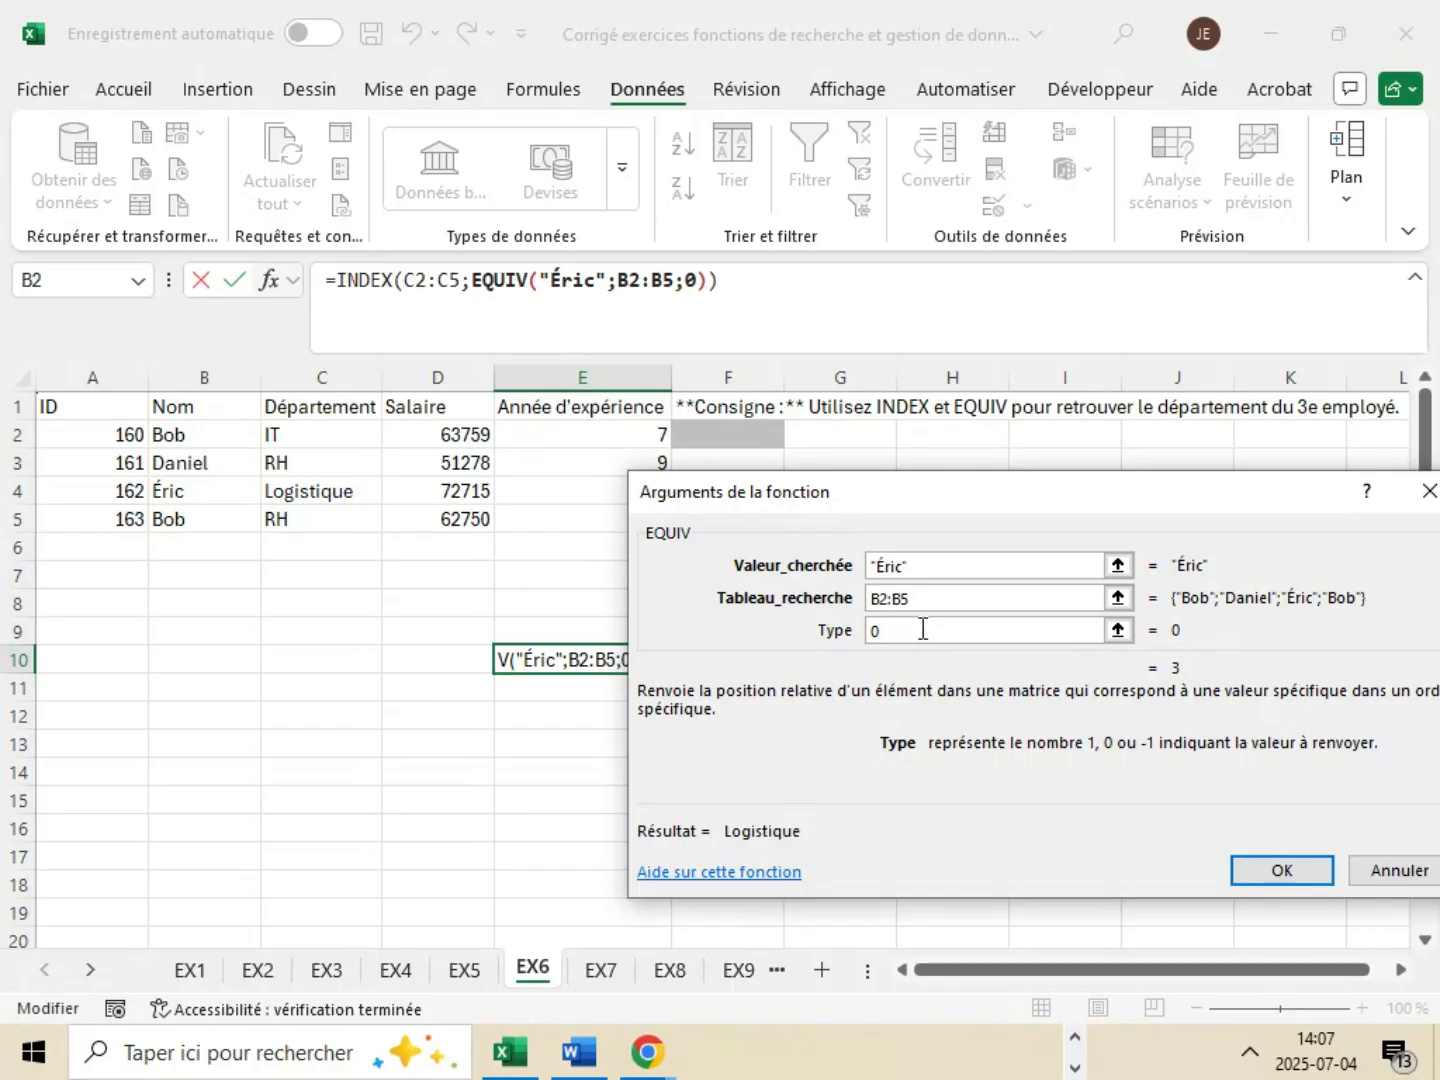
pyautogui.click(1308, 865)
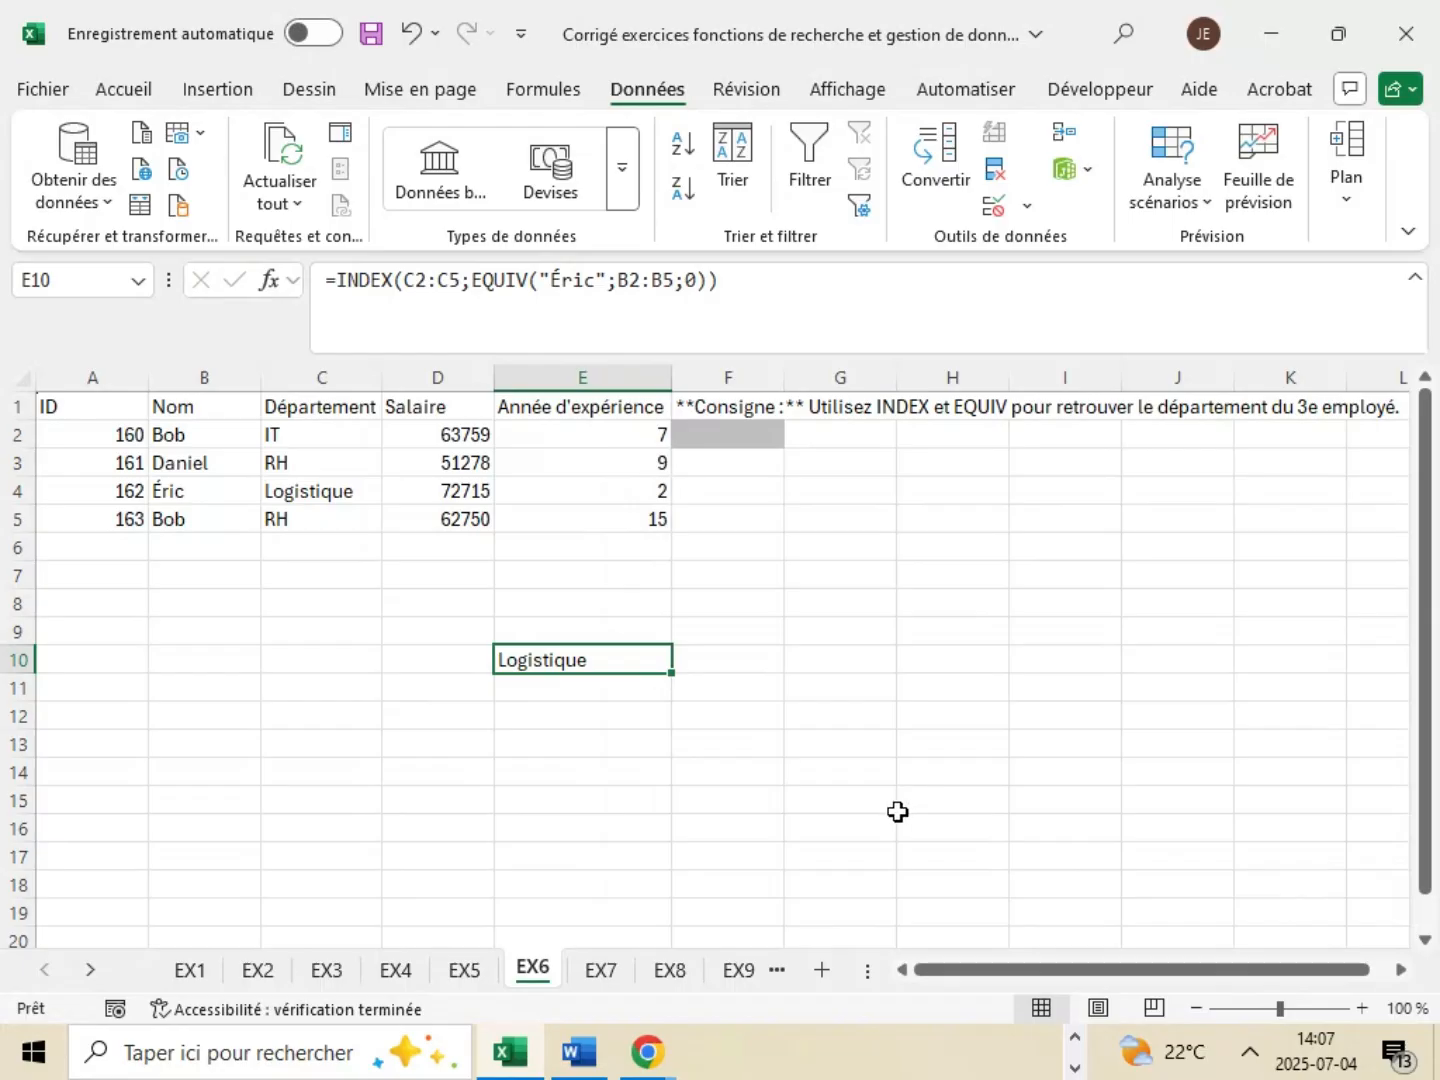
pyautogui.click(826, 769)
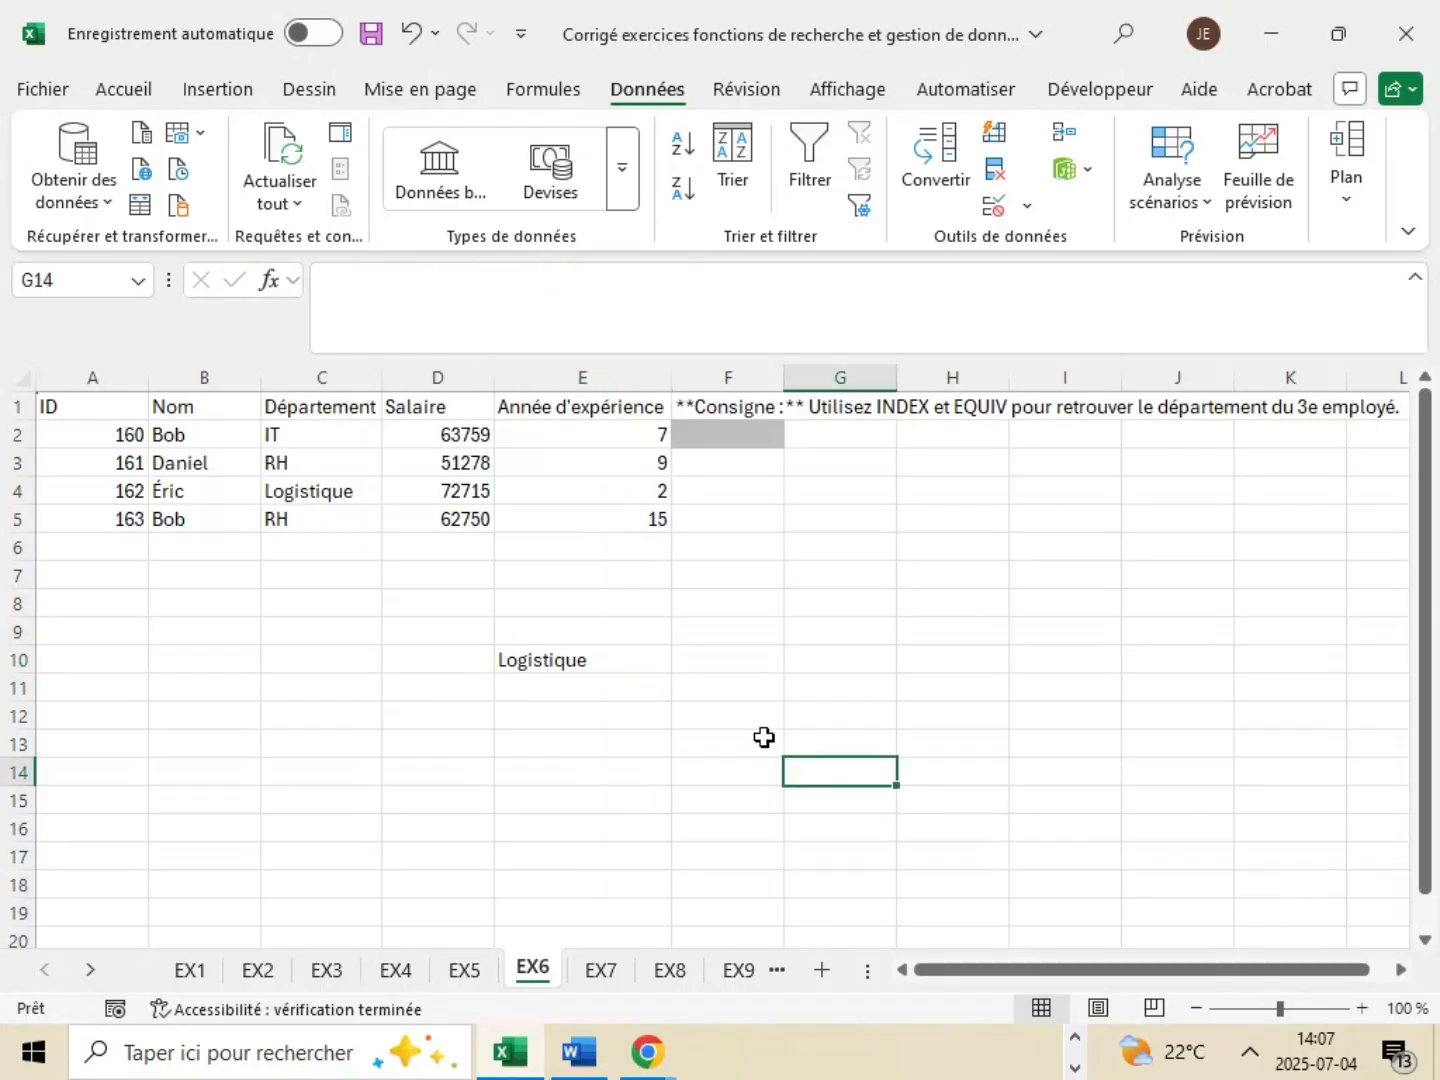
# - Move the INDEX/EQUIV formula from E10 to the grey answer cell F2 and check it there
pyautogui.click(547, 671)
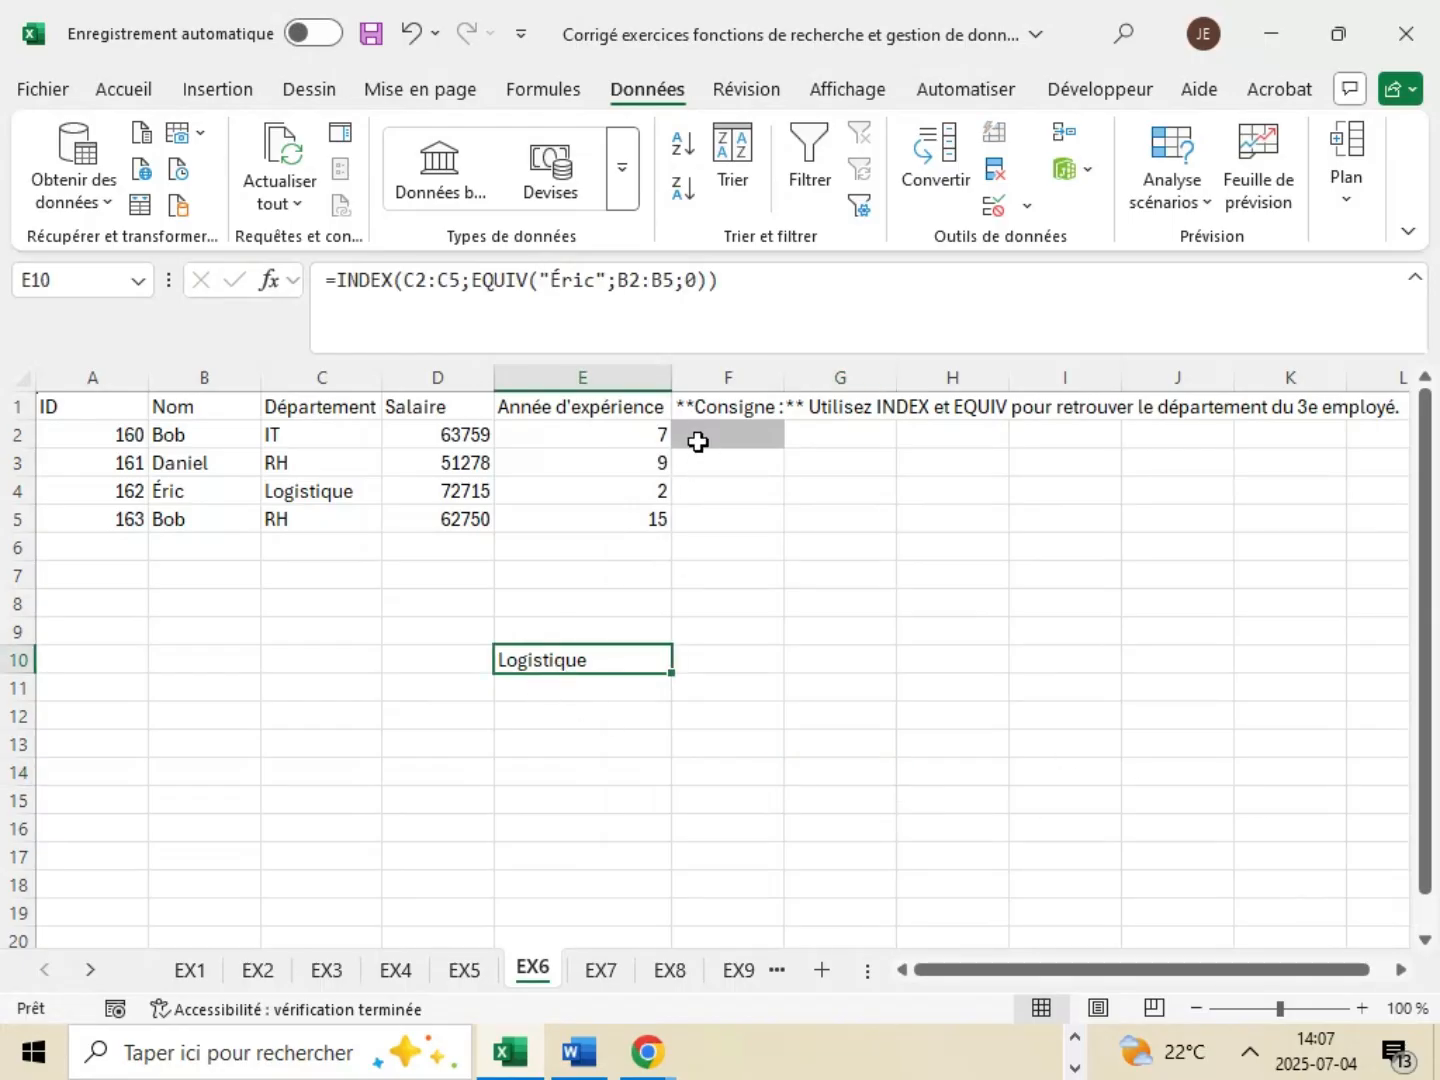
pyautogui.rightClick(557, 661)
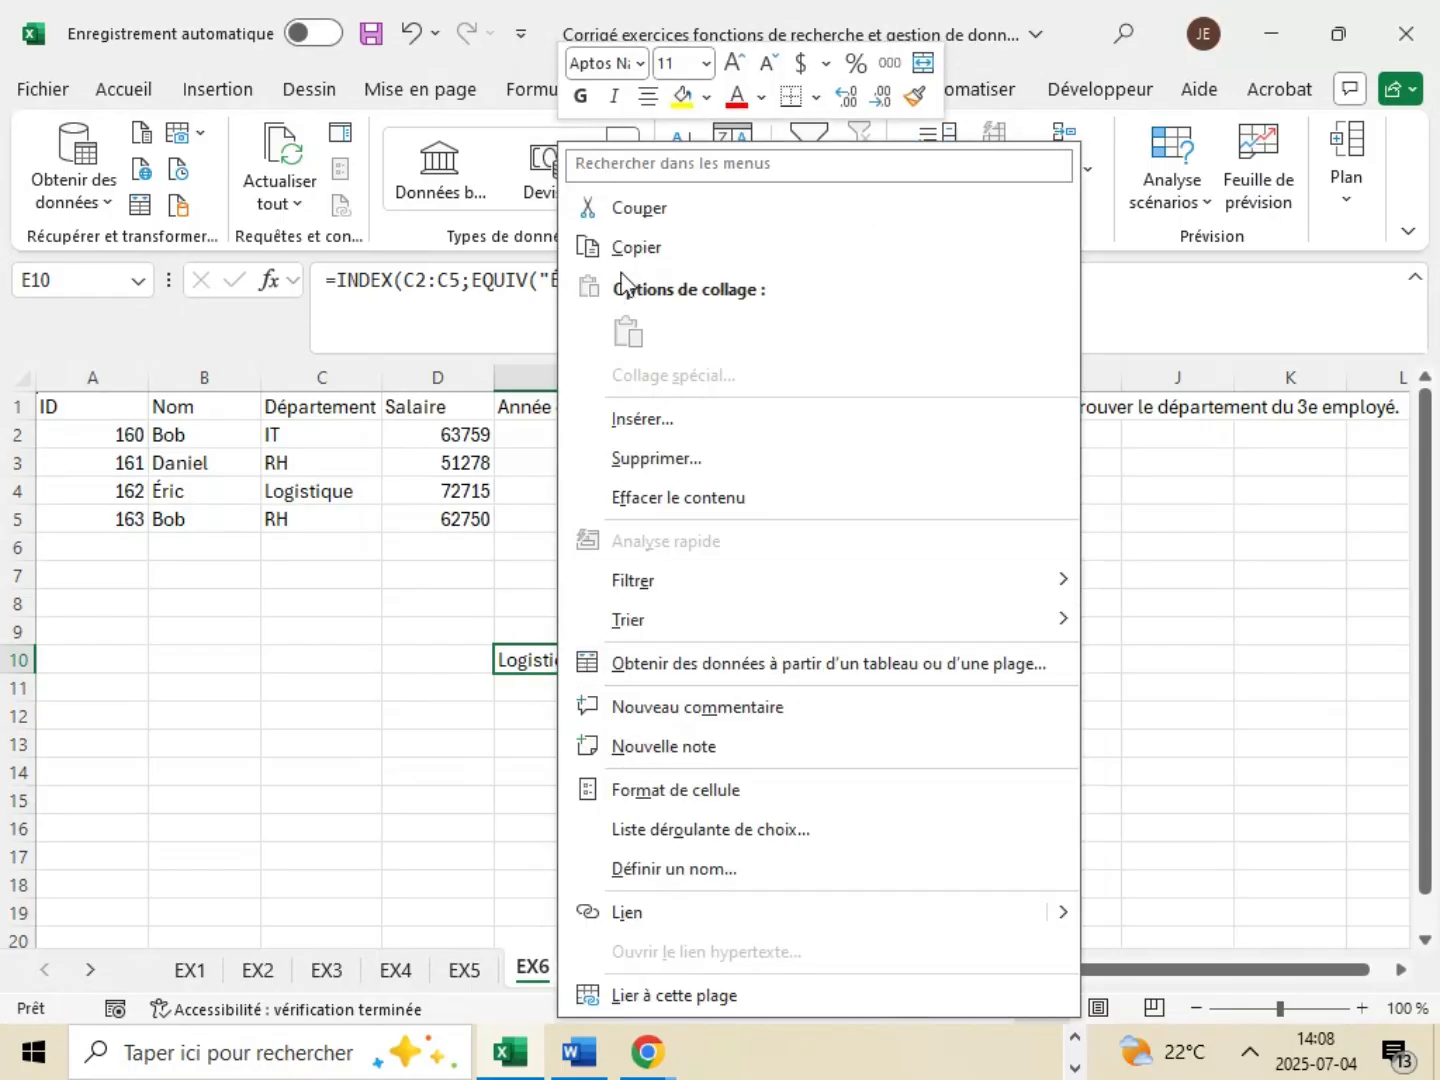
pyautogui.click(655, 210)
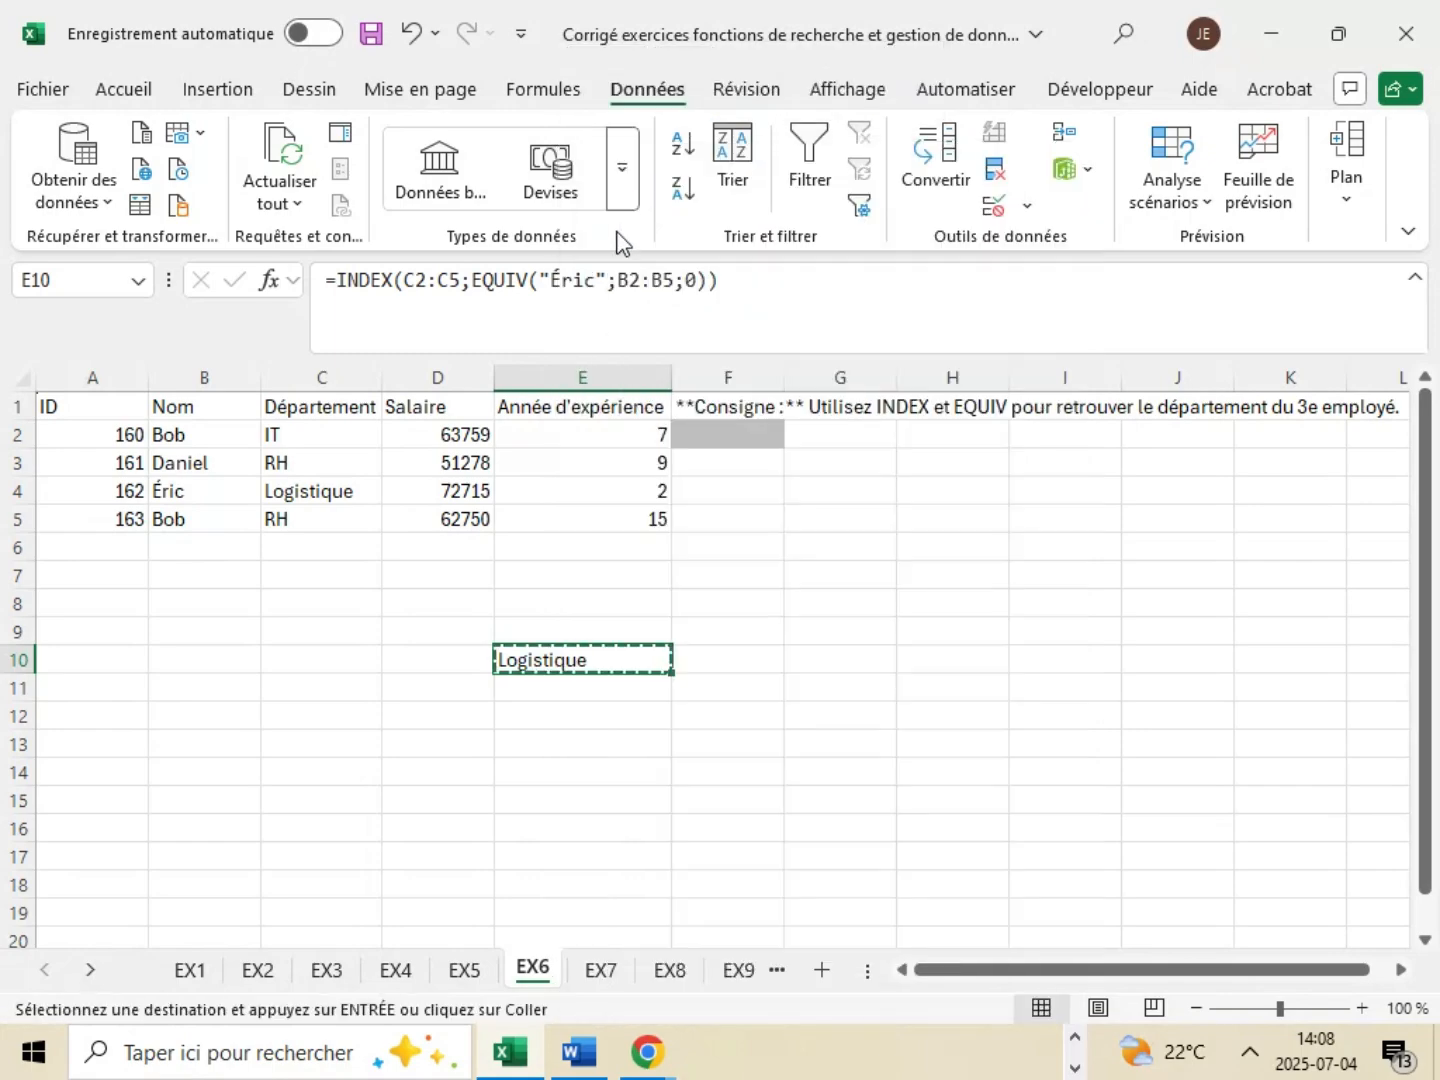
pyautogui.click(717, 438)
pyautogui.rightClick(717, 438)
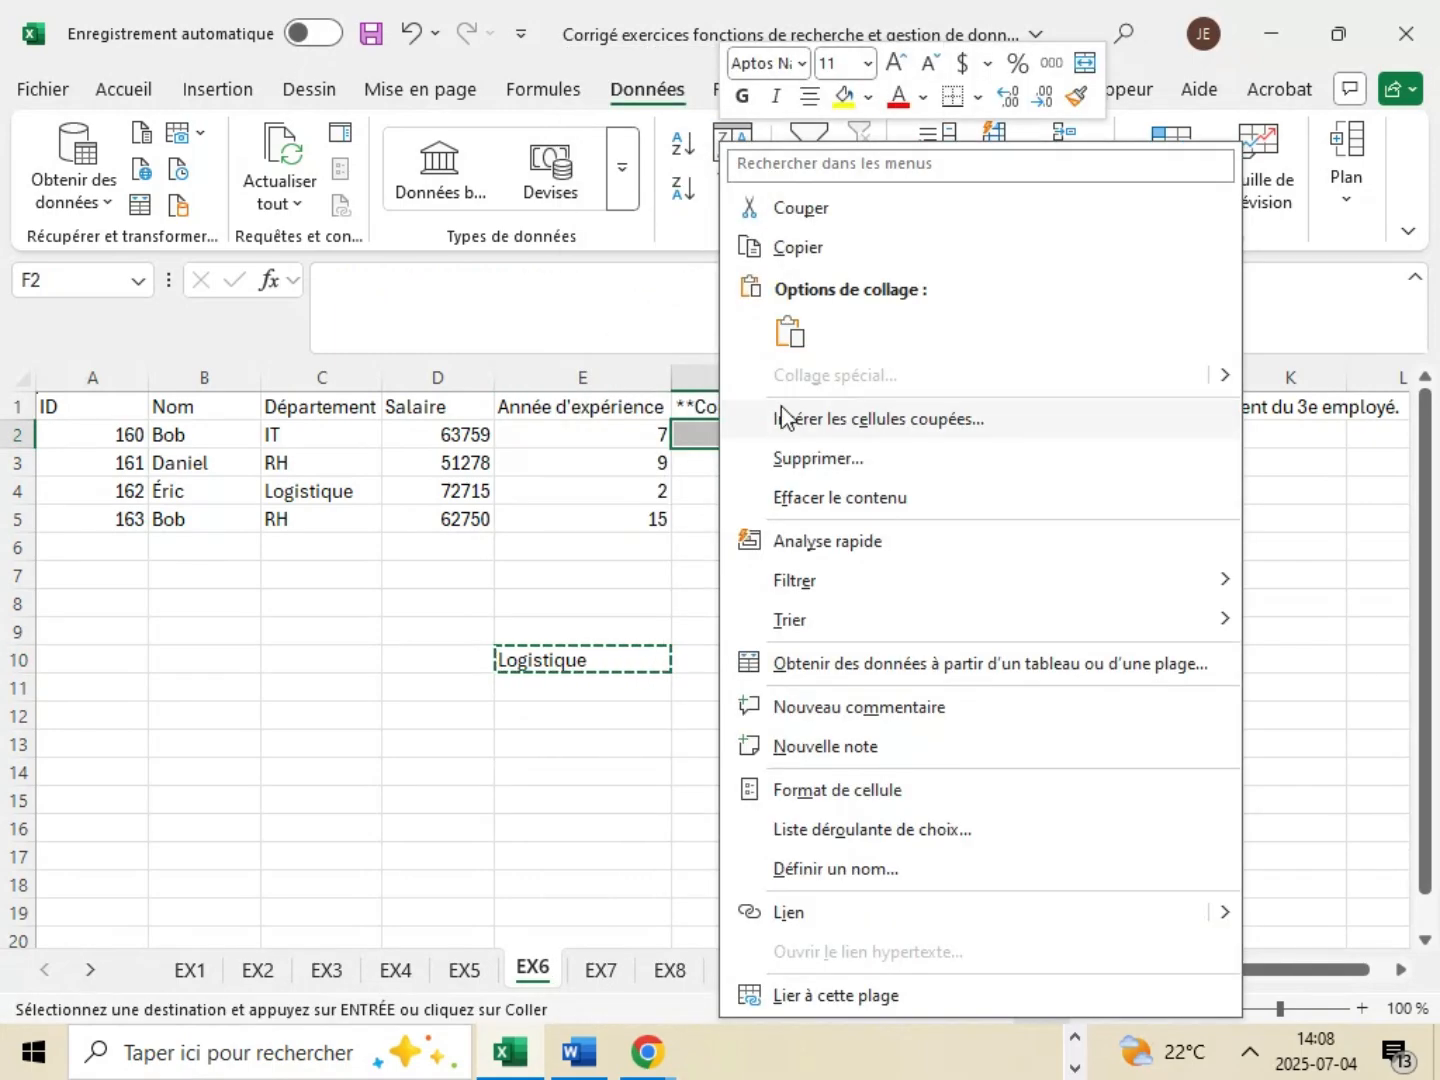
pyautogui.click(788, 336)
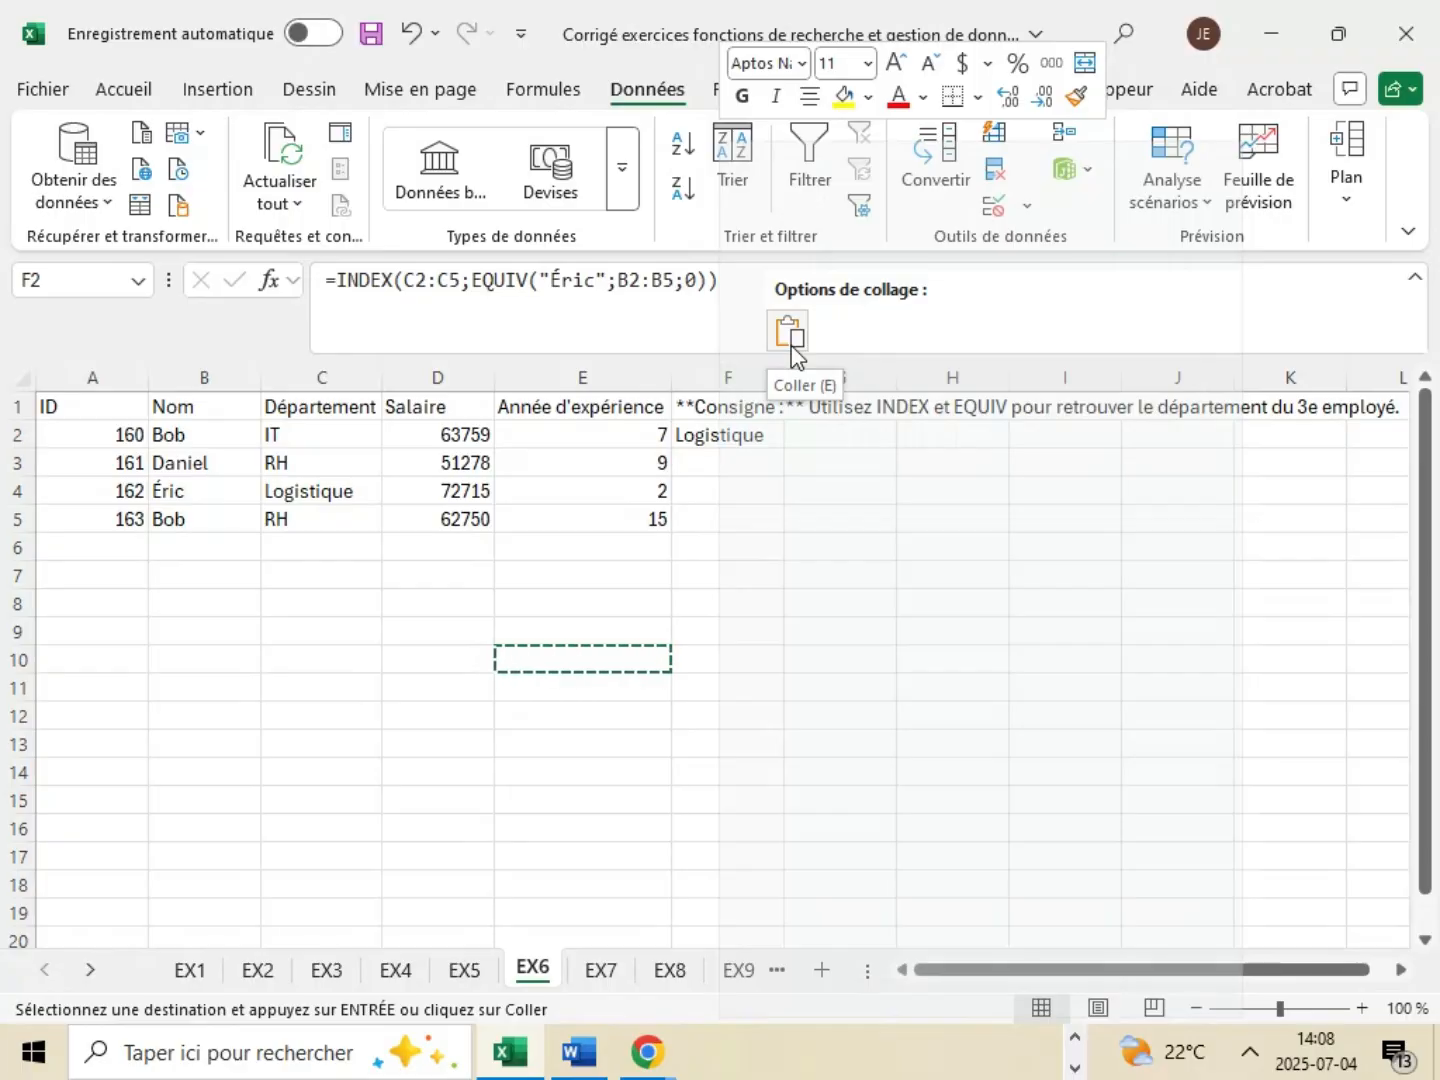
pyautogui.click(870, 604)
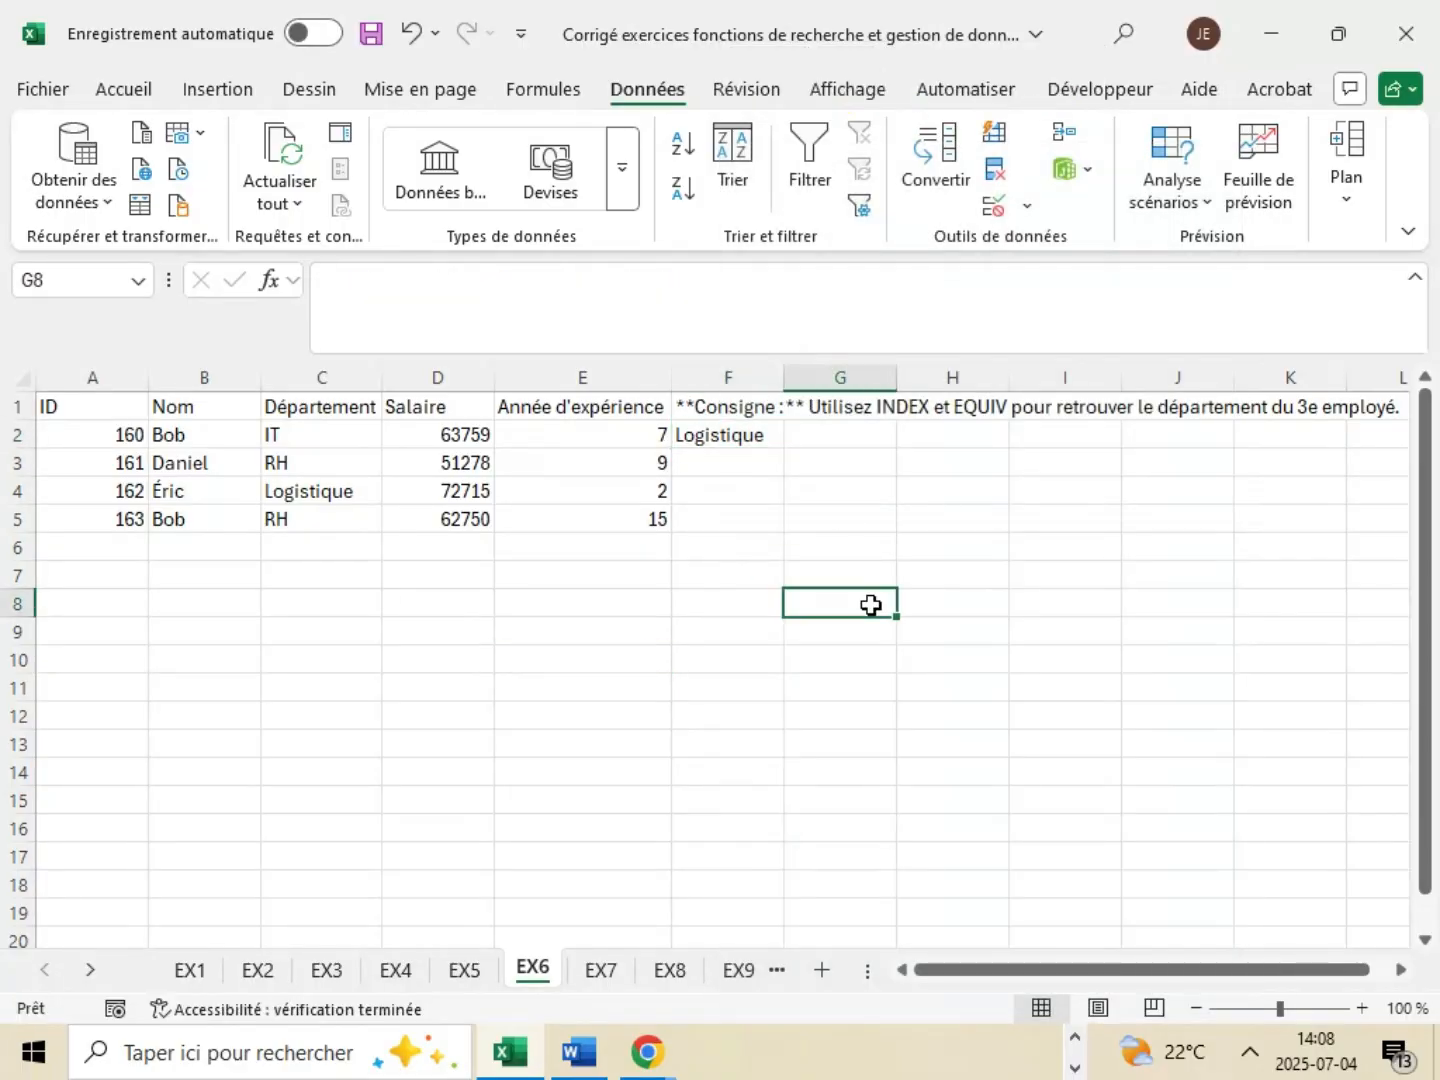
pyautogui.click(766, 432)
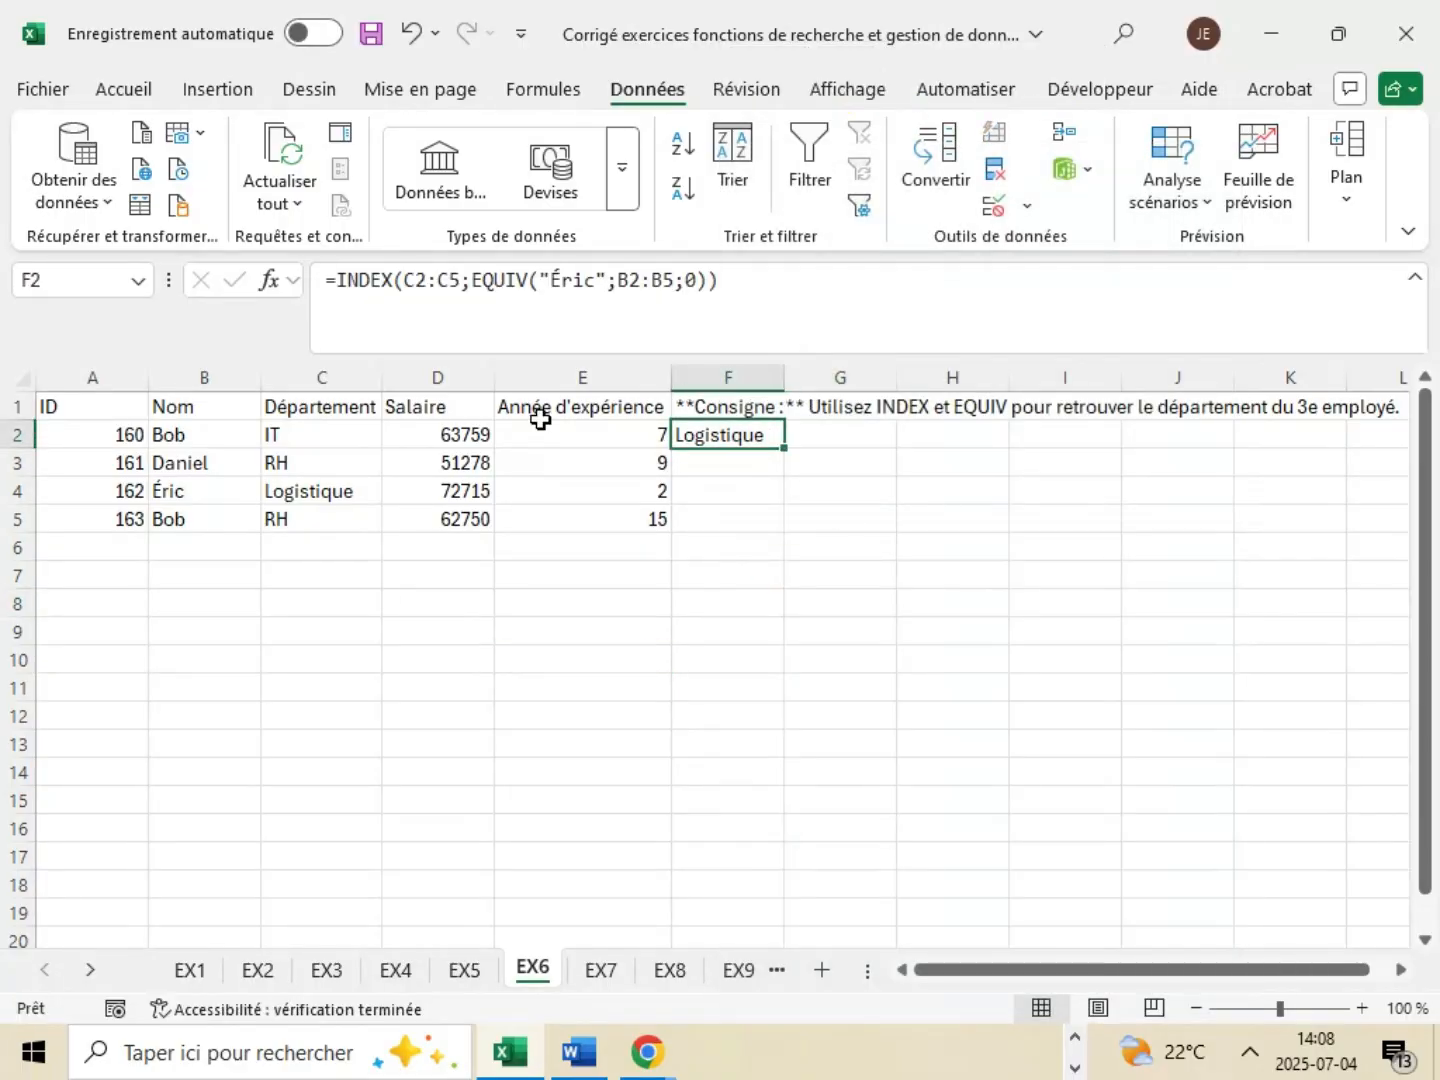
pyautogui.click(842, 599)
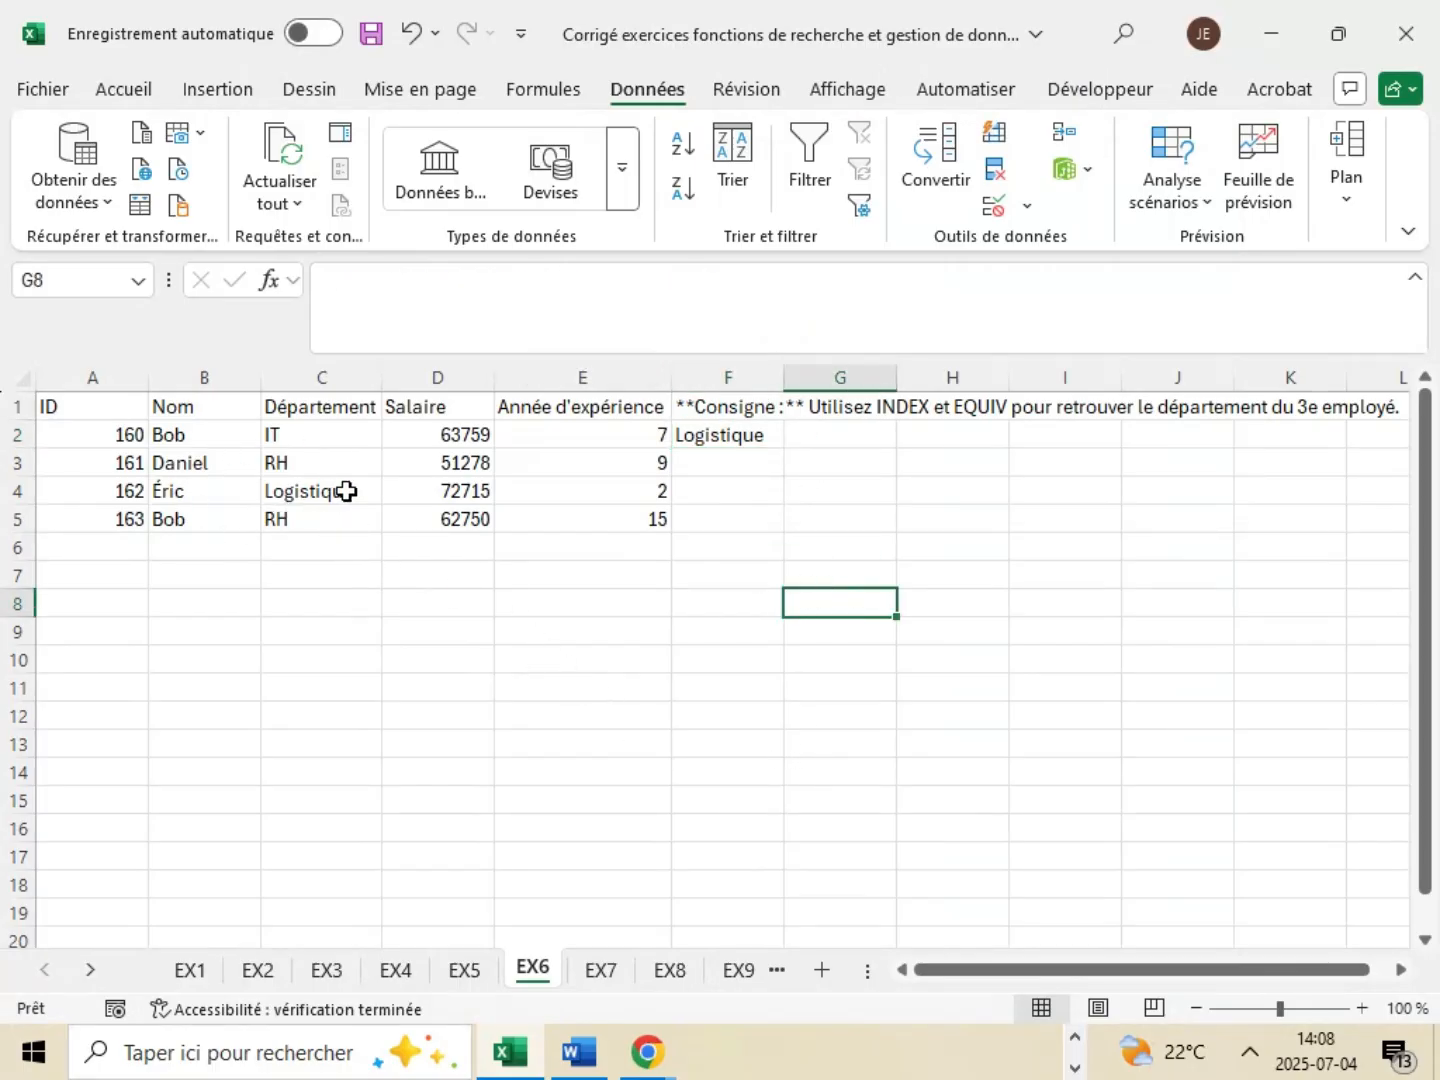
# - Open sheet EX7, review the instruction and the Corrigé for Exercice 7 in the Word document, and return to Excel
pyautogui.click(603, 969)
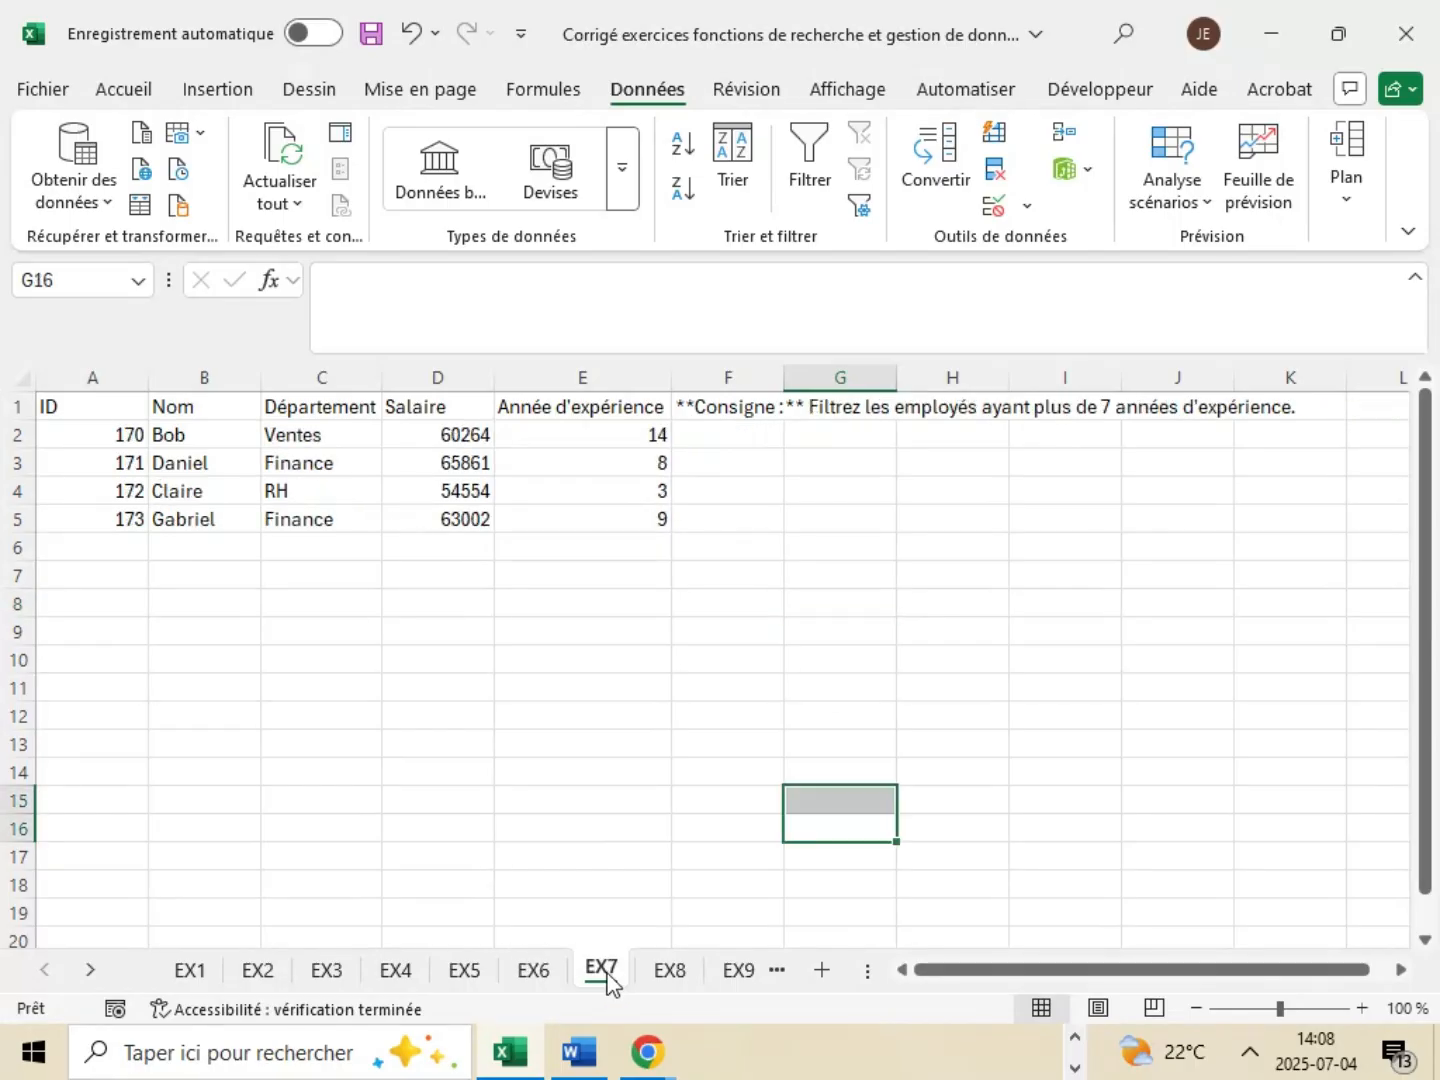
pyautogui.click(618, 660)
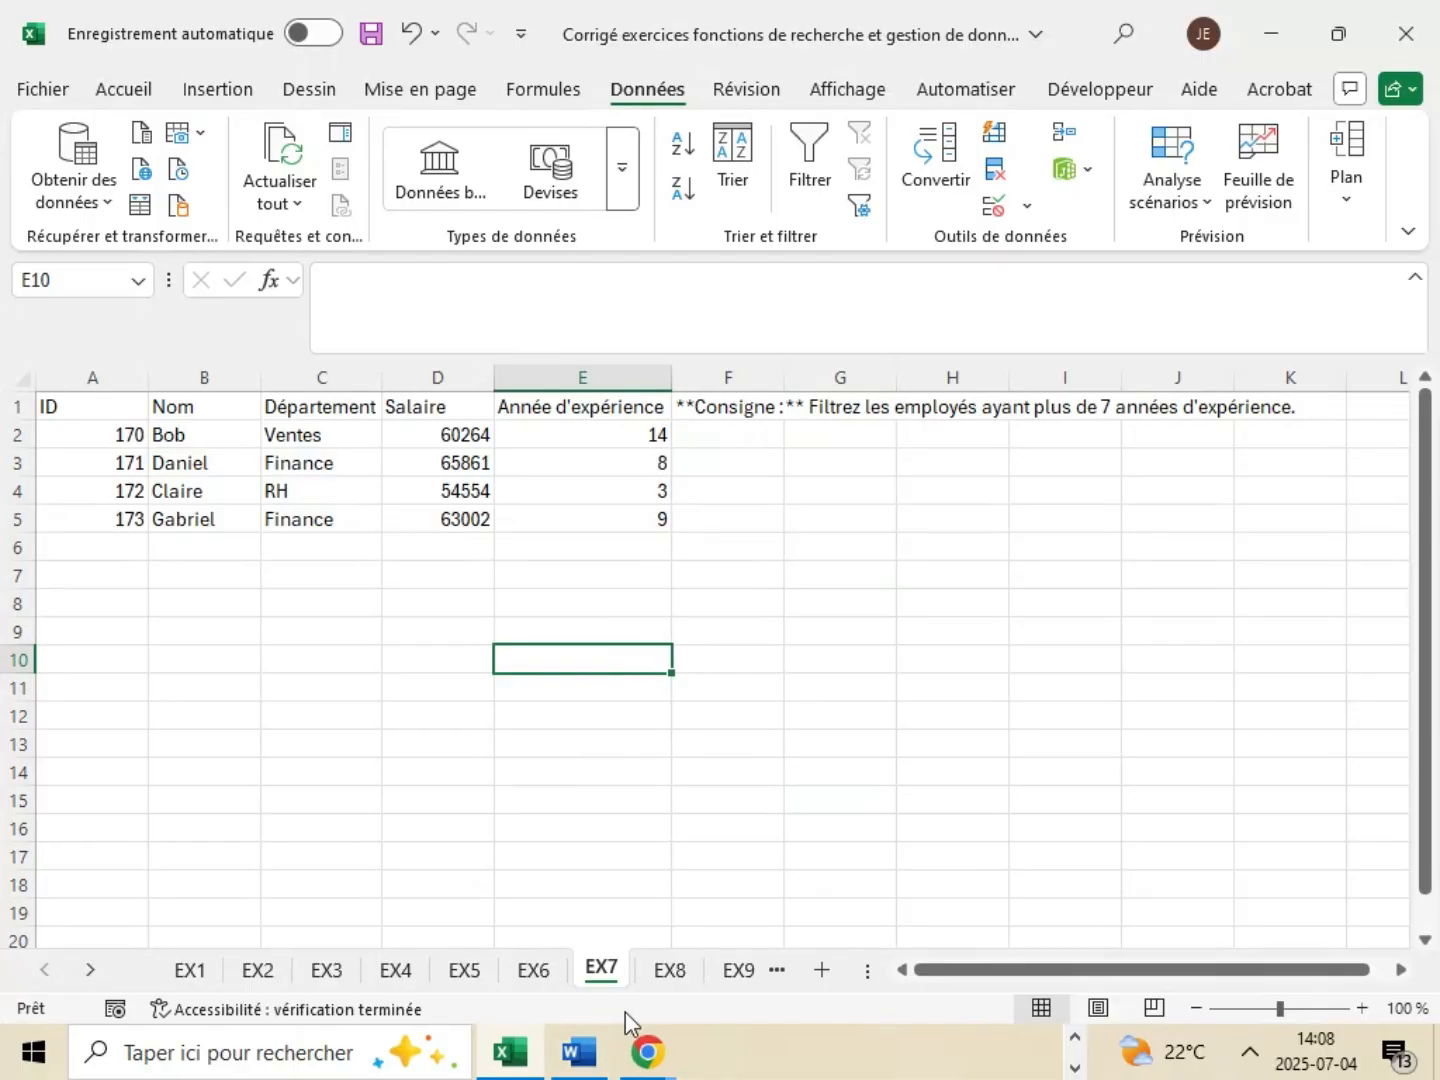
pyautogui.click(585, 1062)
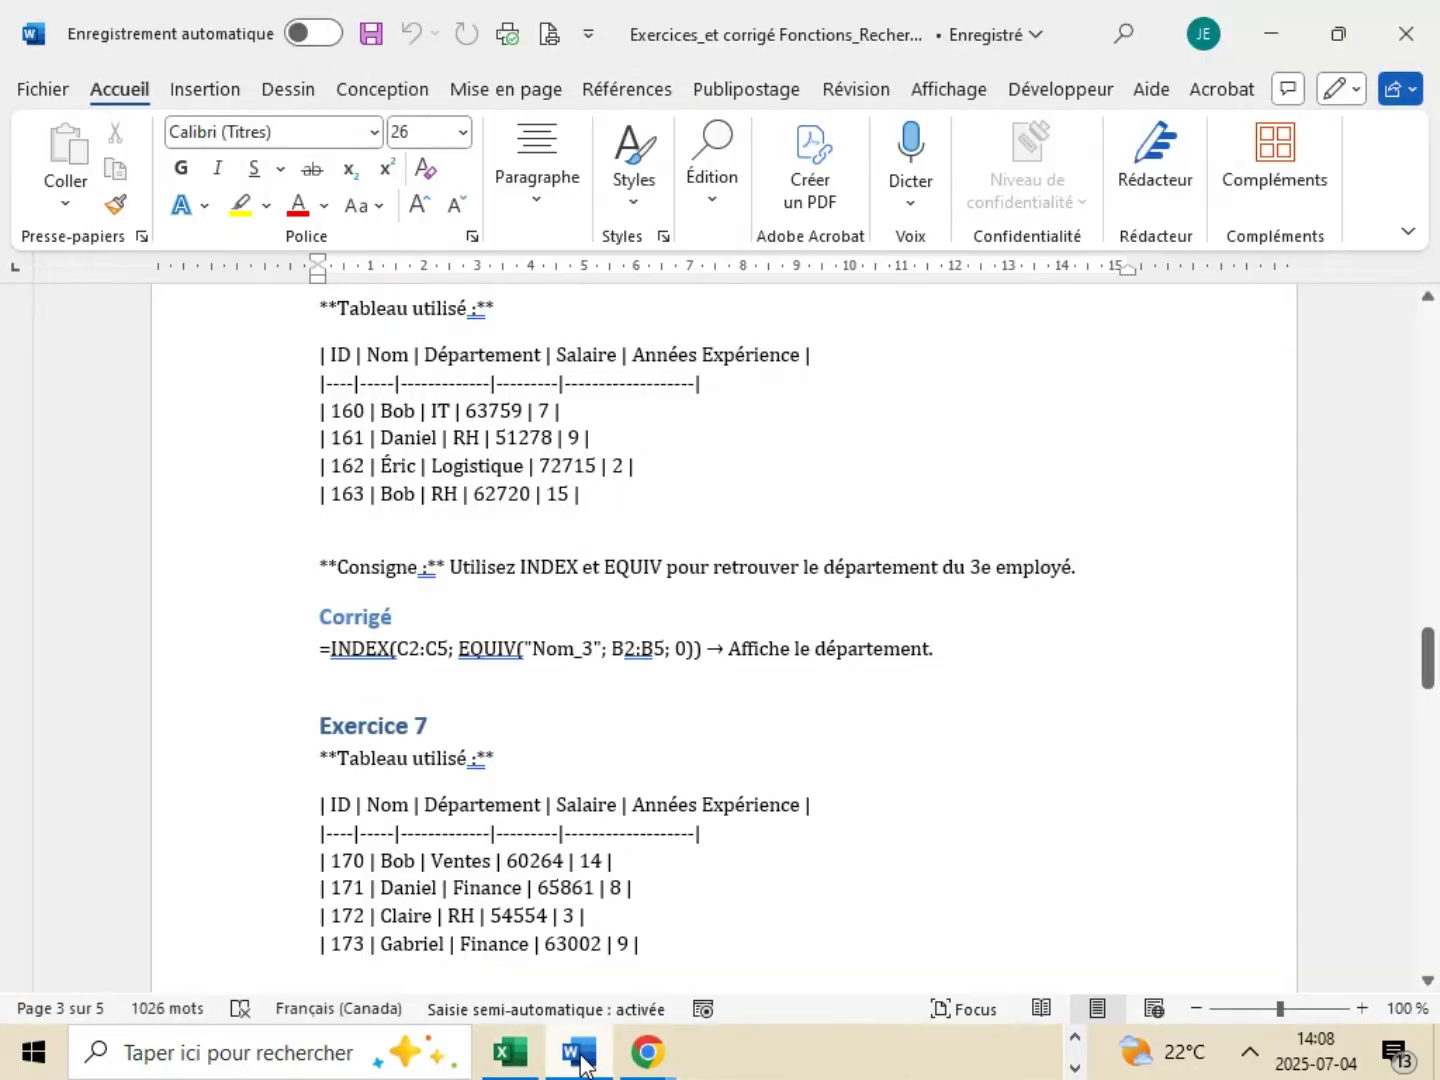
pyautogui.scroll(-3, 800, 640)
pyautogui.scroll(-6, 839, 640)
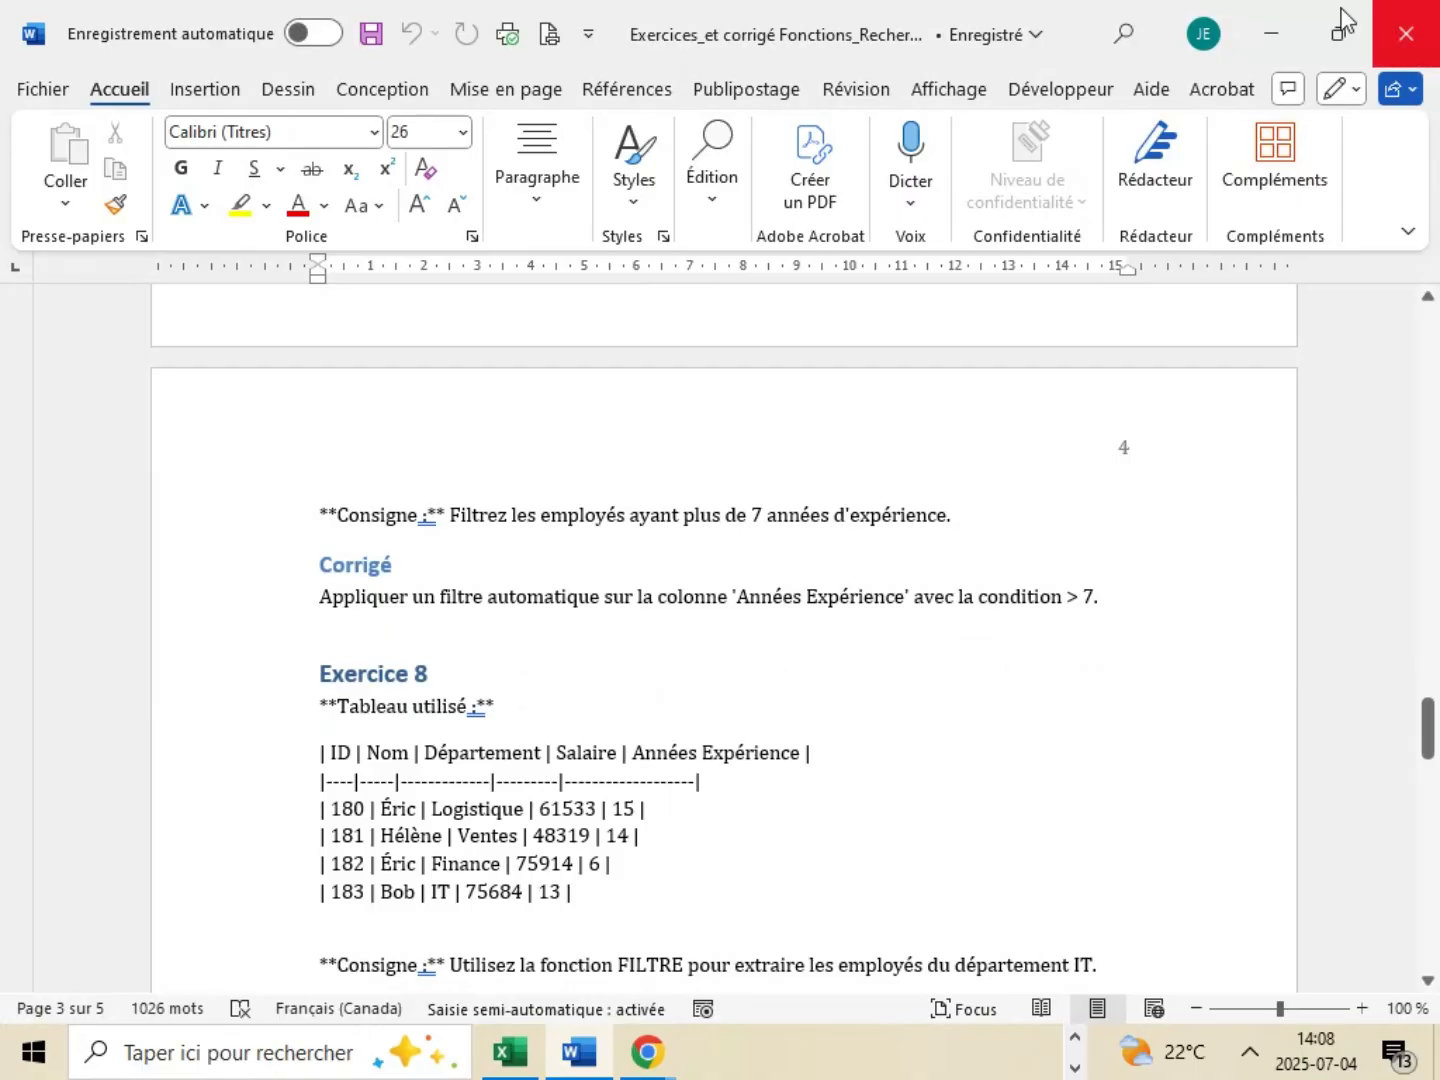
pyautogui.click(1291, 41)
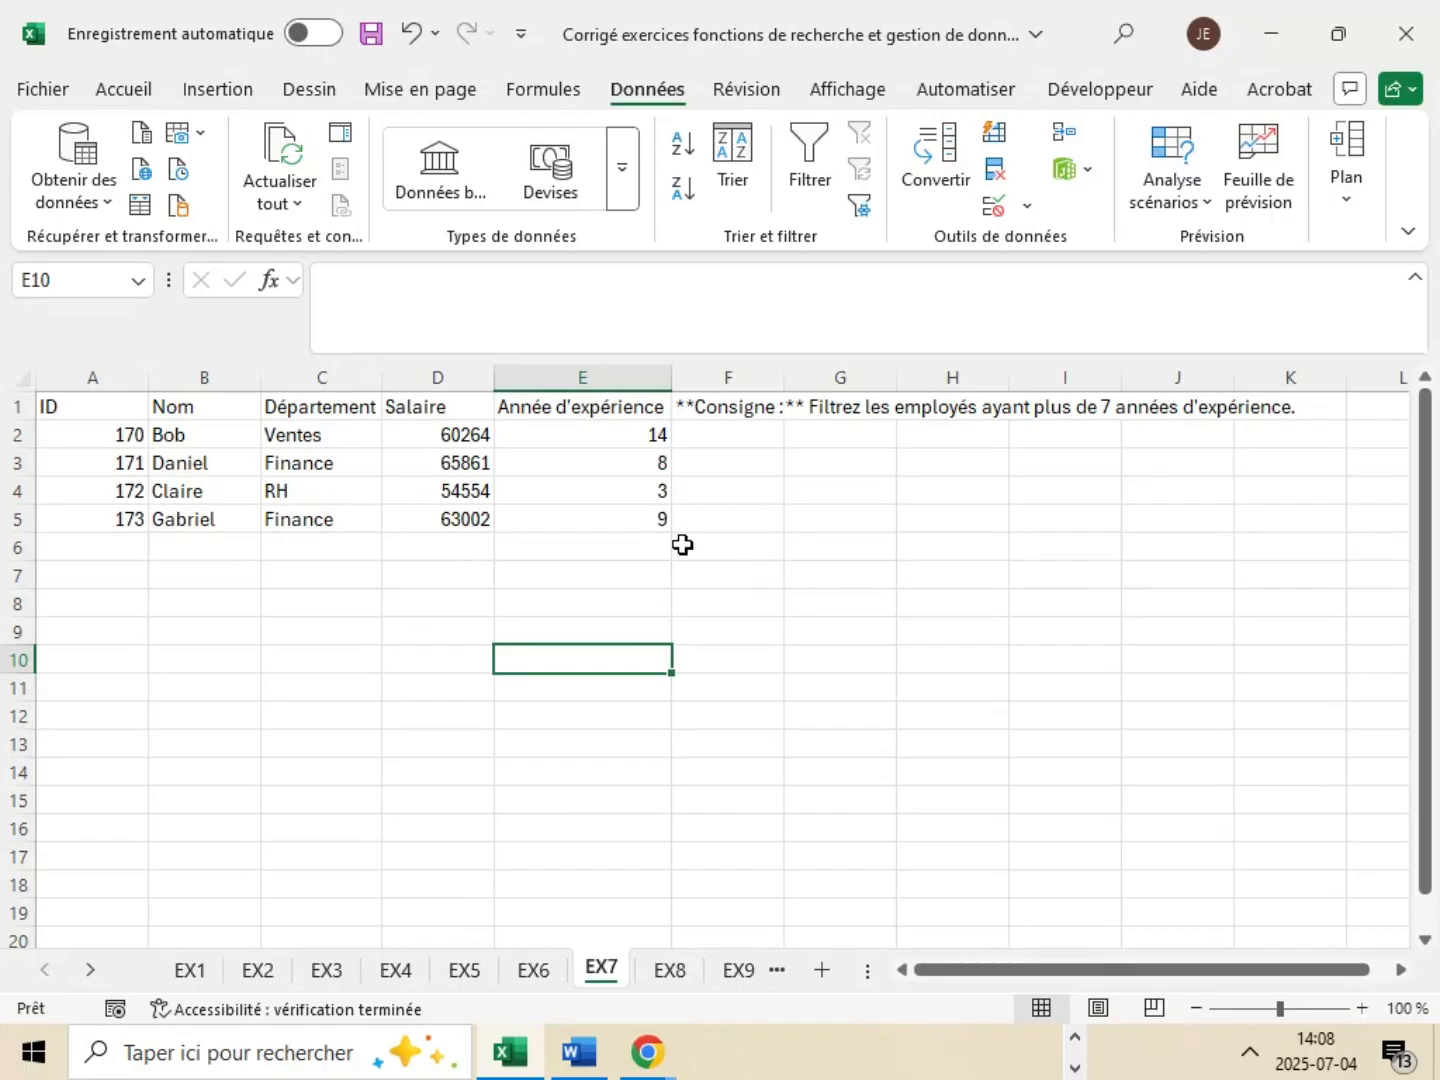
# - Turn on the automatic filter for the EX7 table and filter Année d'expérience to values greater than 7
pyautogui.click(600, 430)
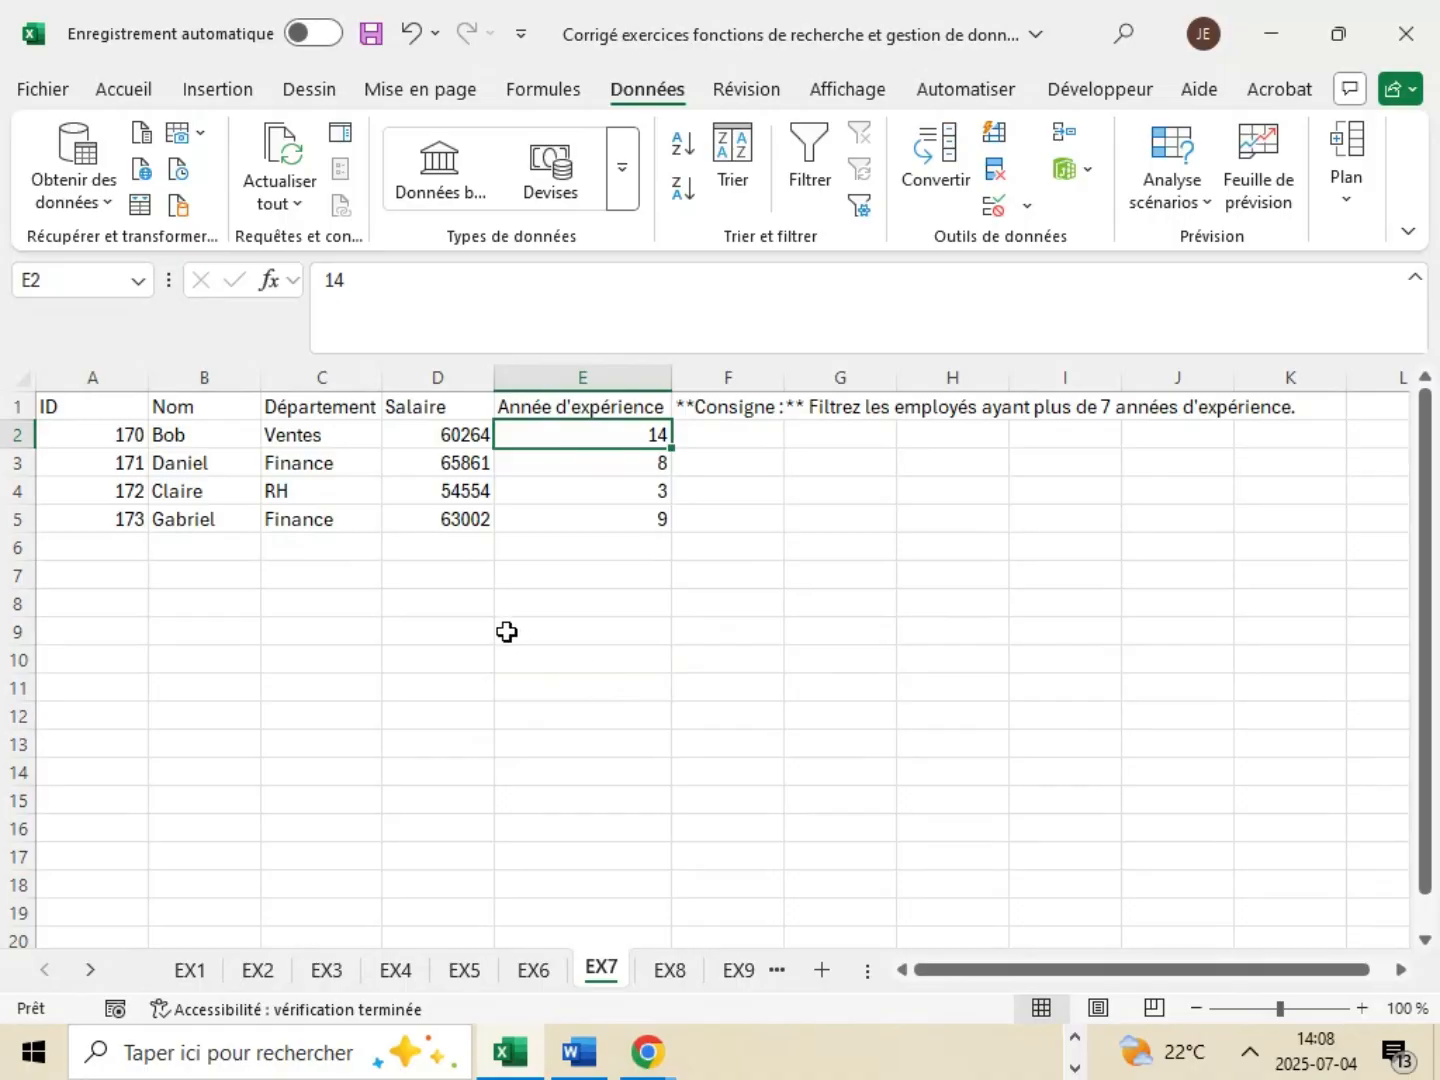
pyautogui.click(810, 180)
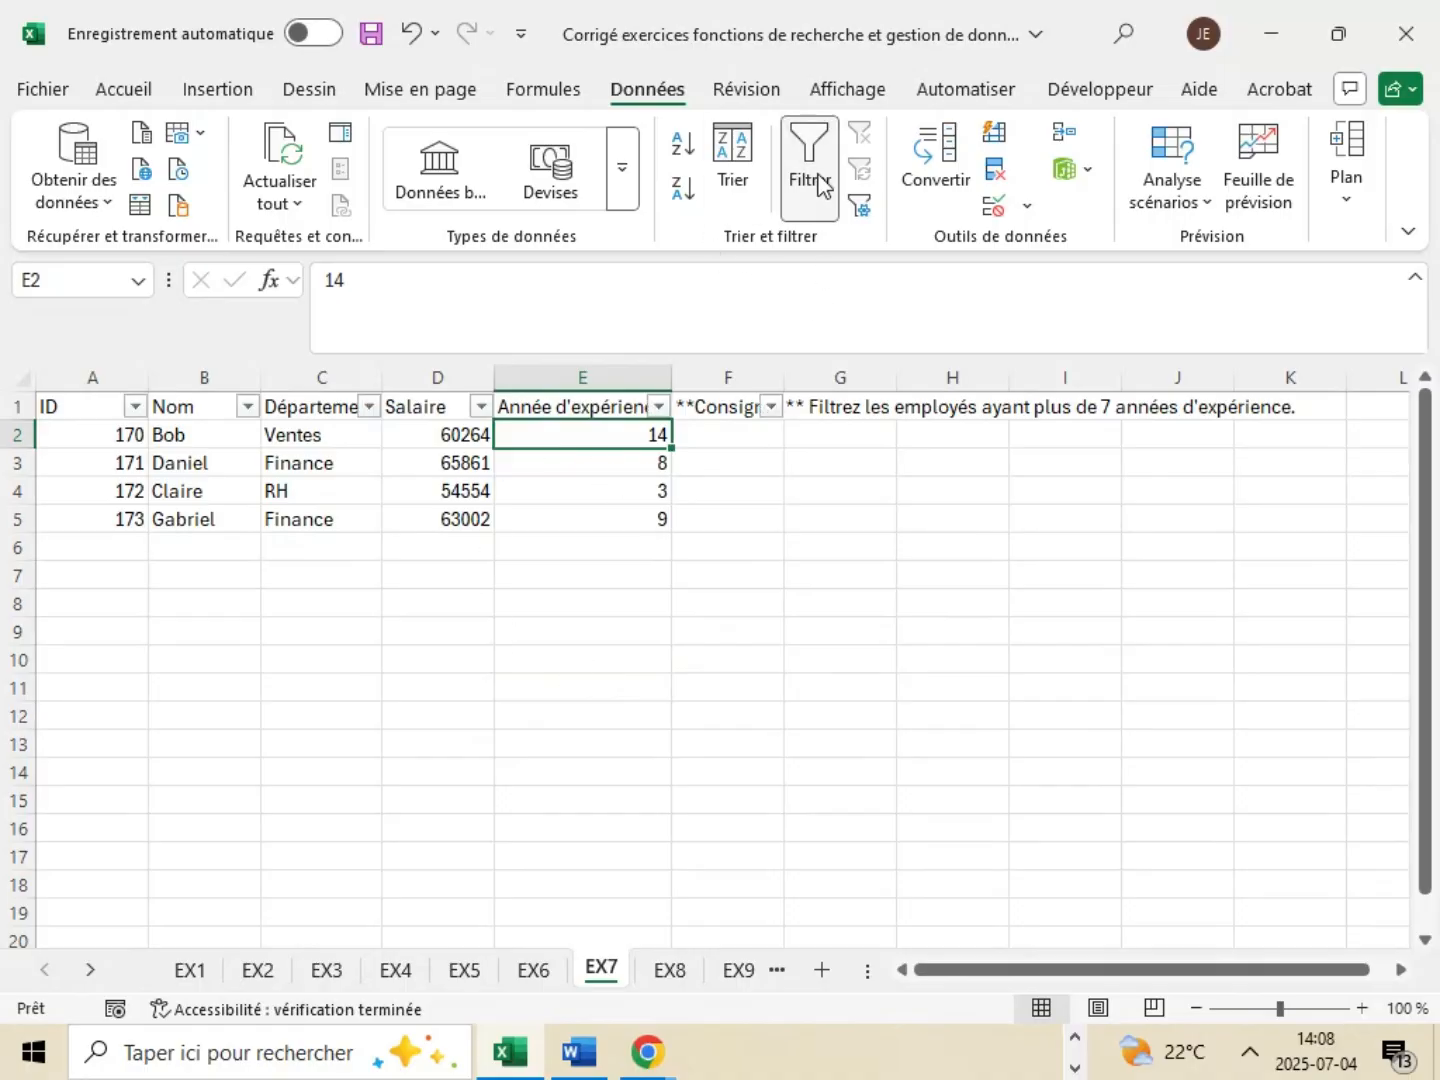
pyautogui.click(660, 407)
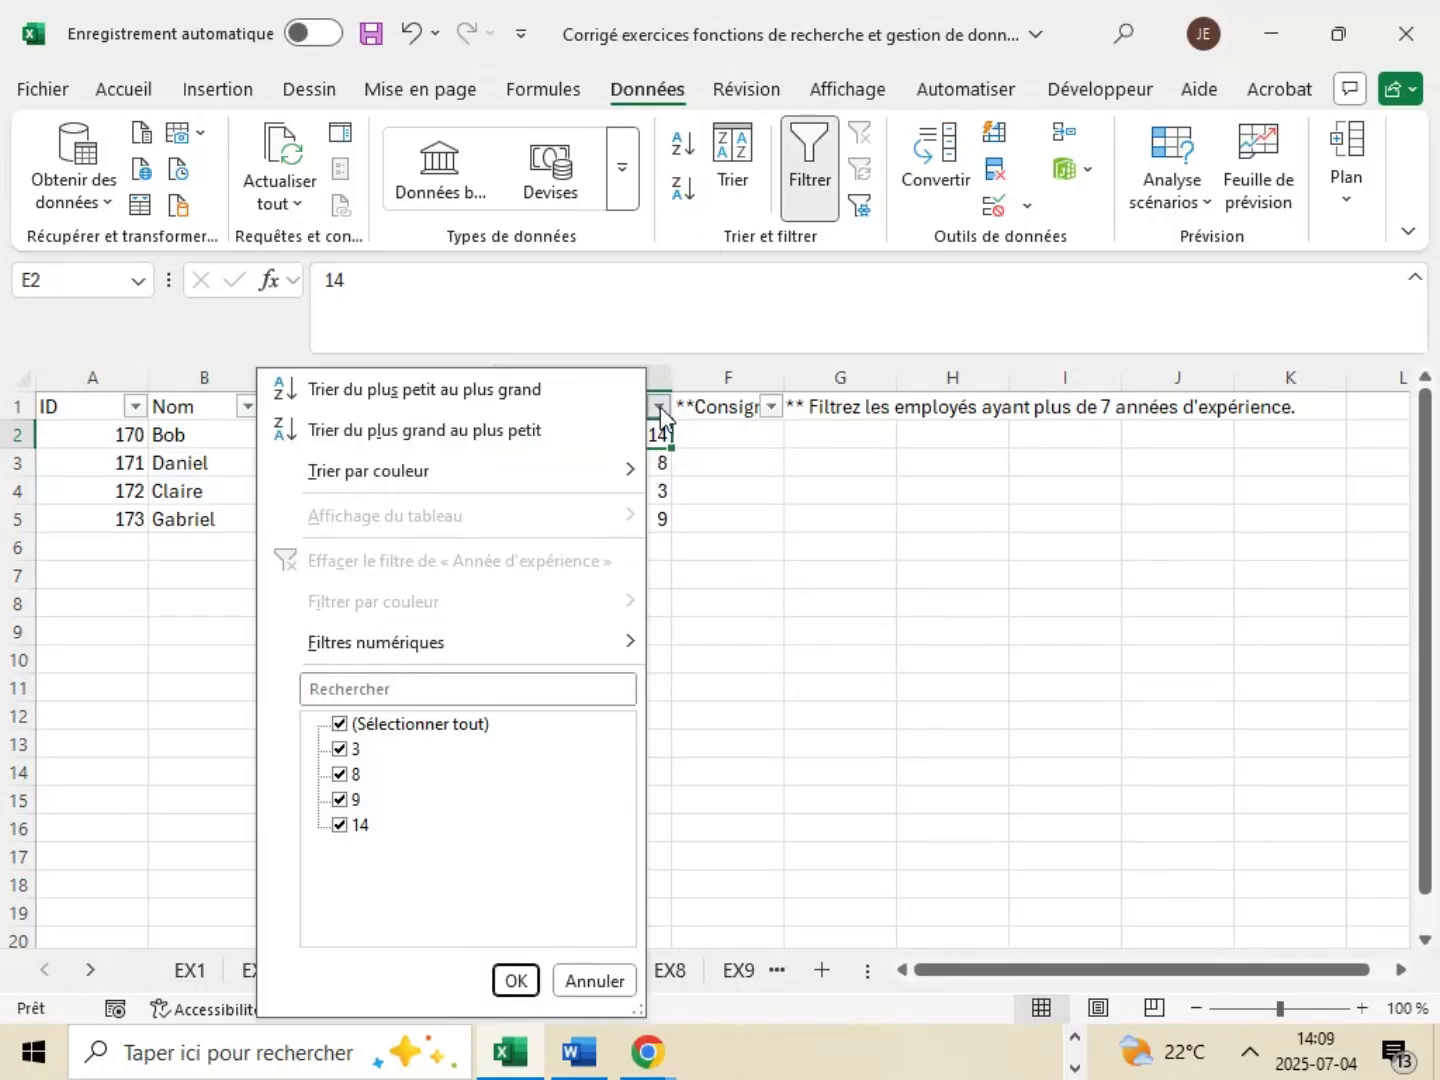
pyautogui.click(511, 648)
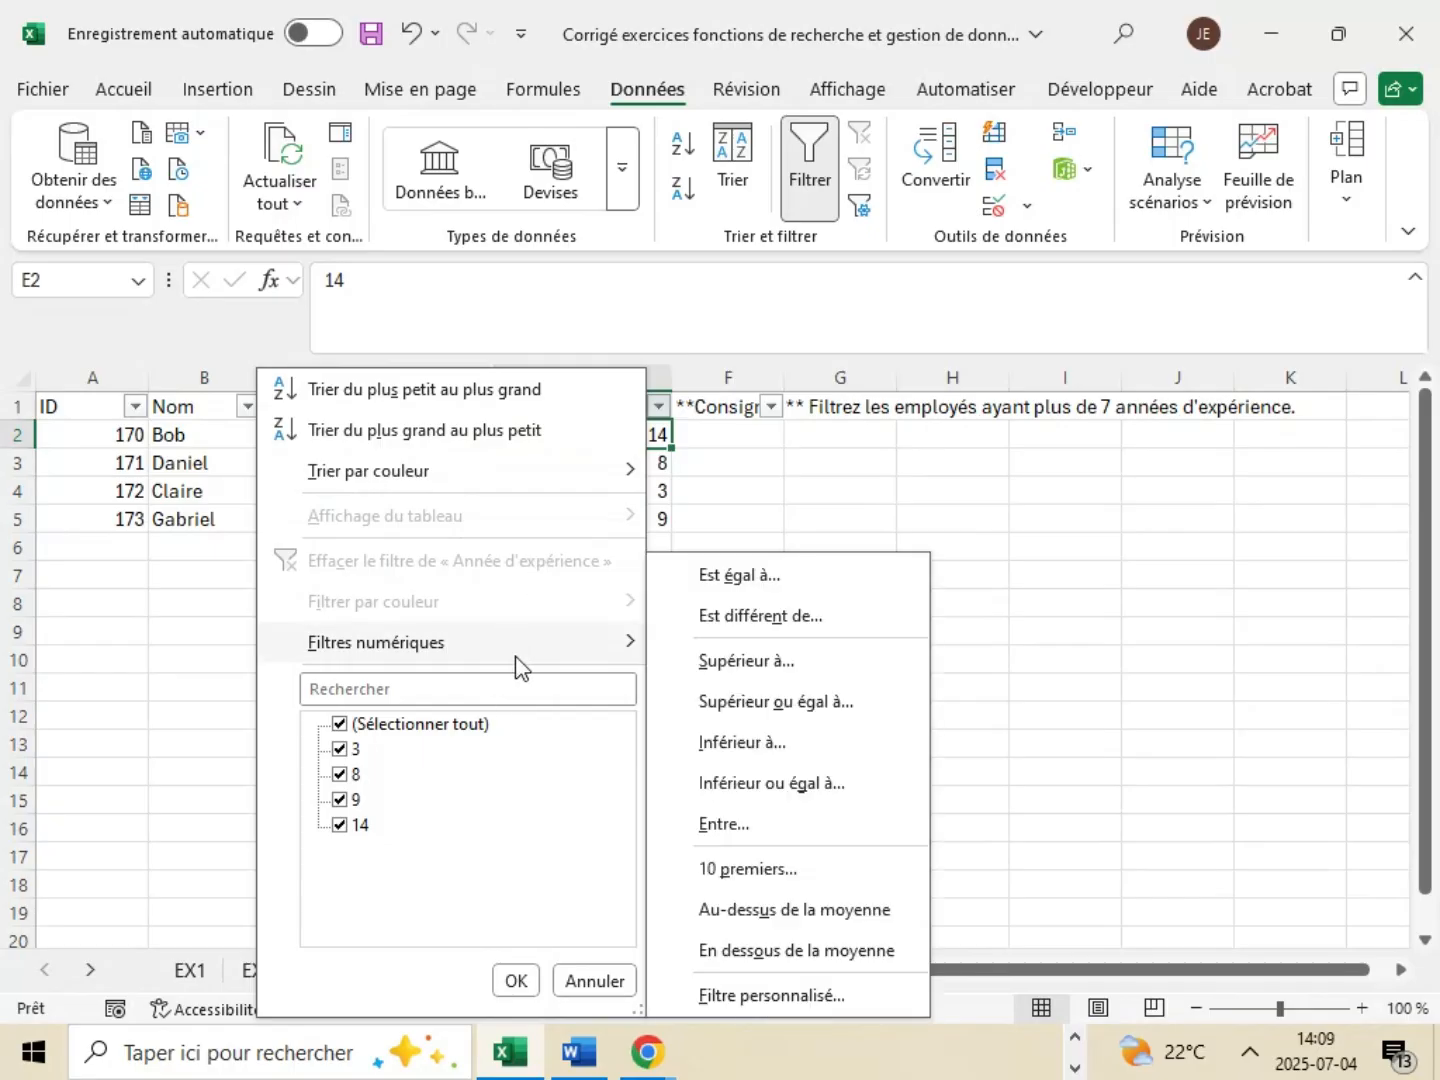
pyautogui.click(752, 666)
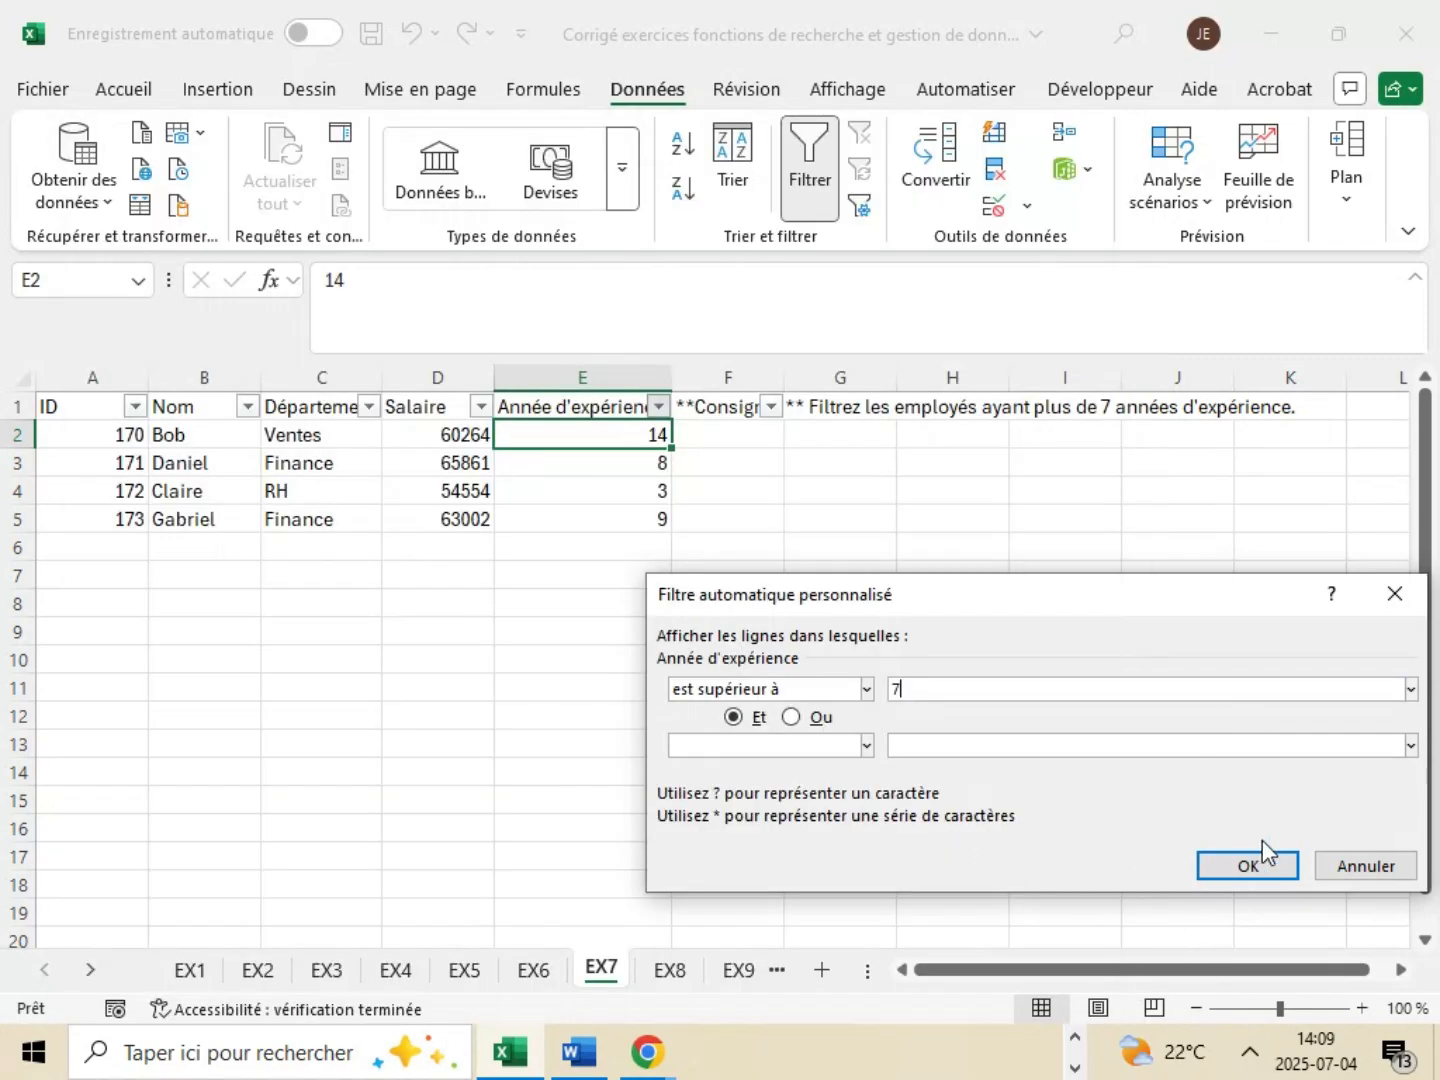
pyautogui.click(1250, 866)
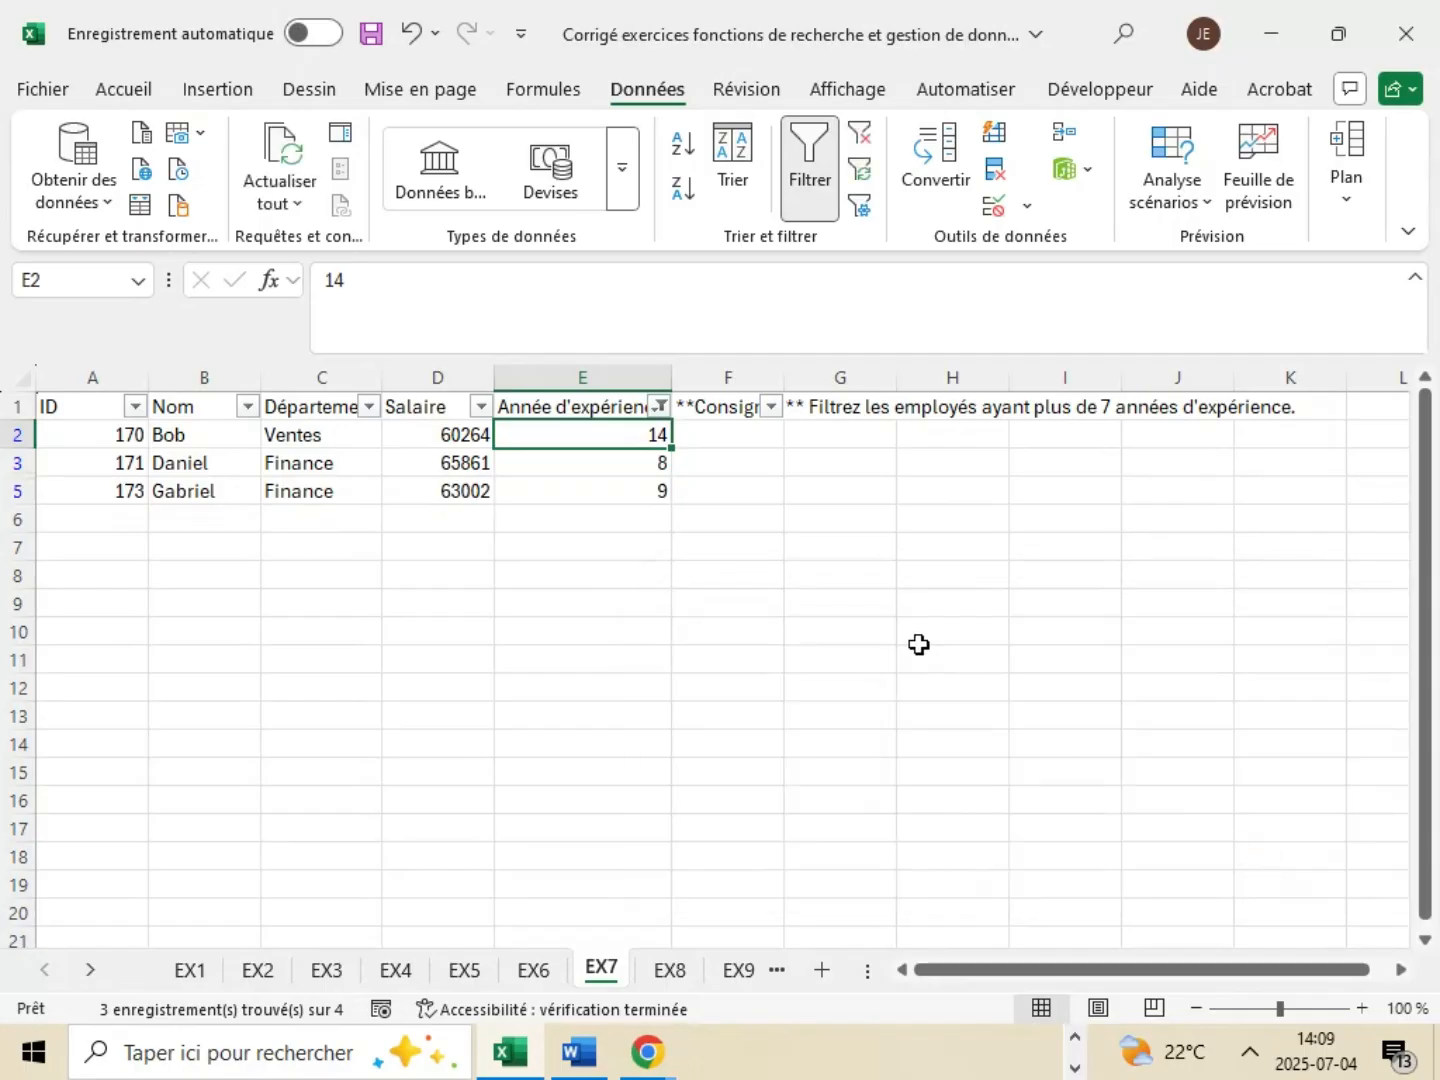
# - Open sheet EX8, review the instruction and the Corrigé for Exercice 8 in the Word document, and return to Excel
pyautogui.click(911, 636)
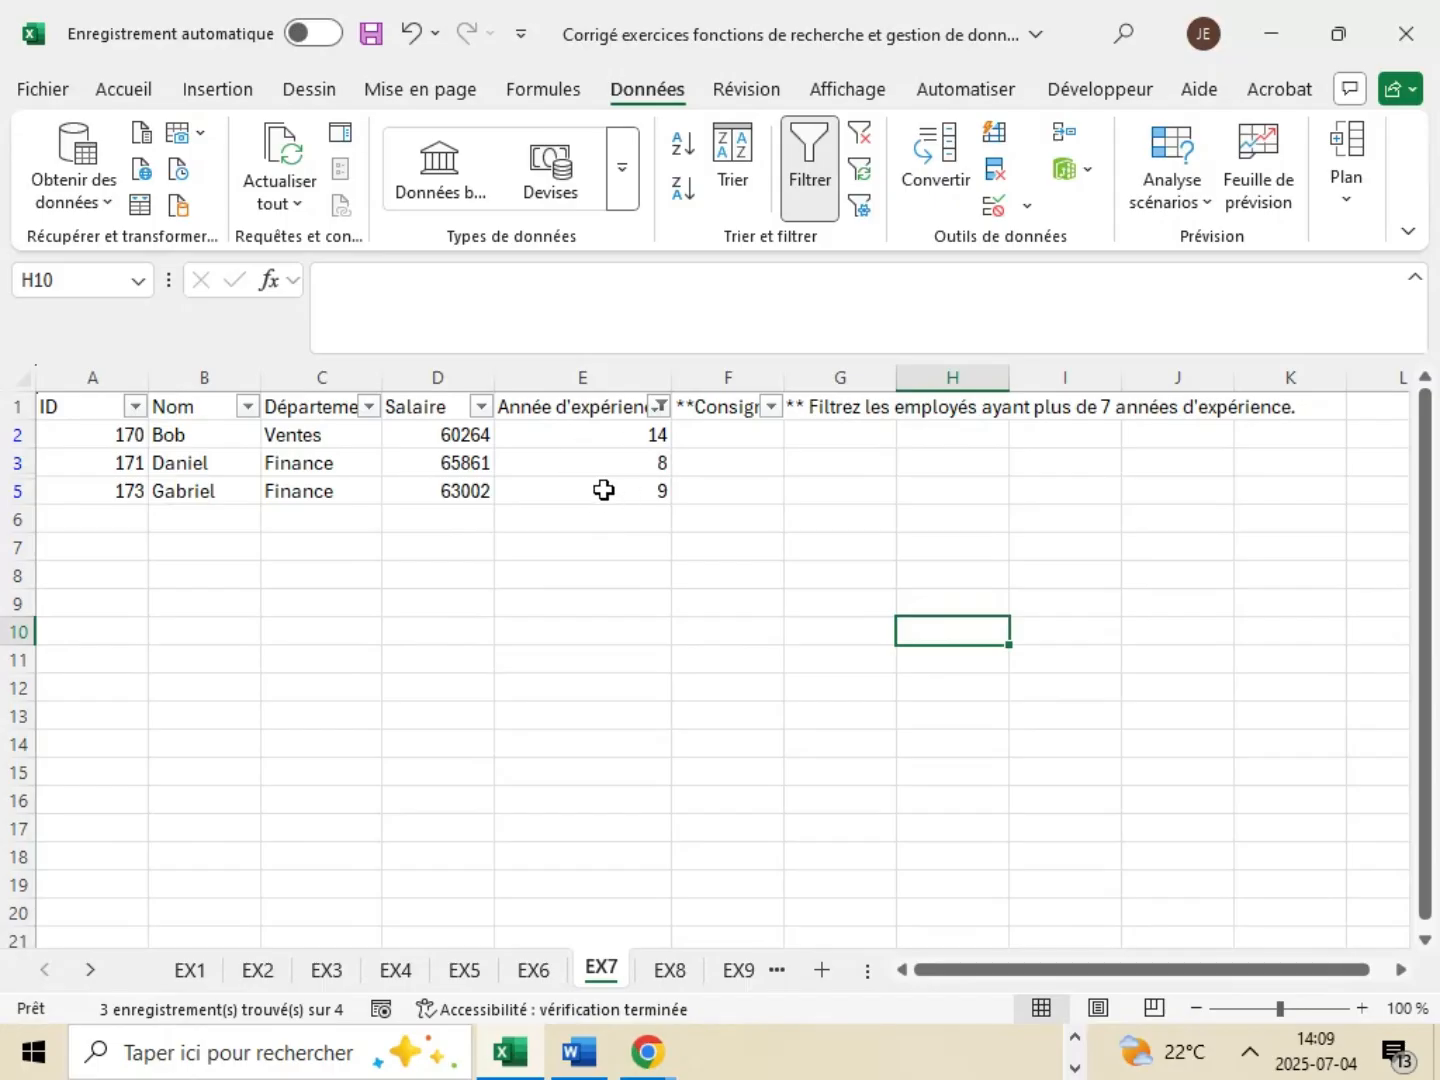
pyautogui.click(669, 969)
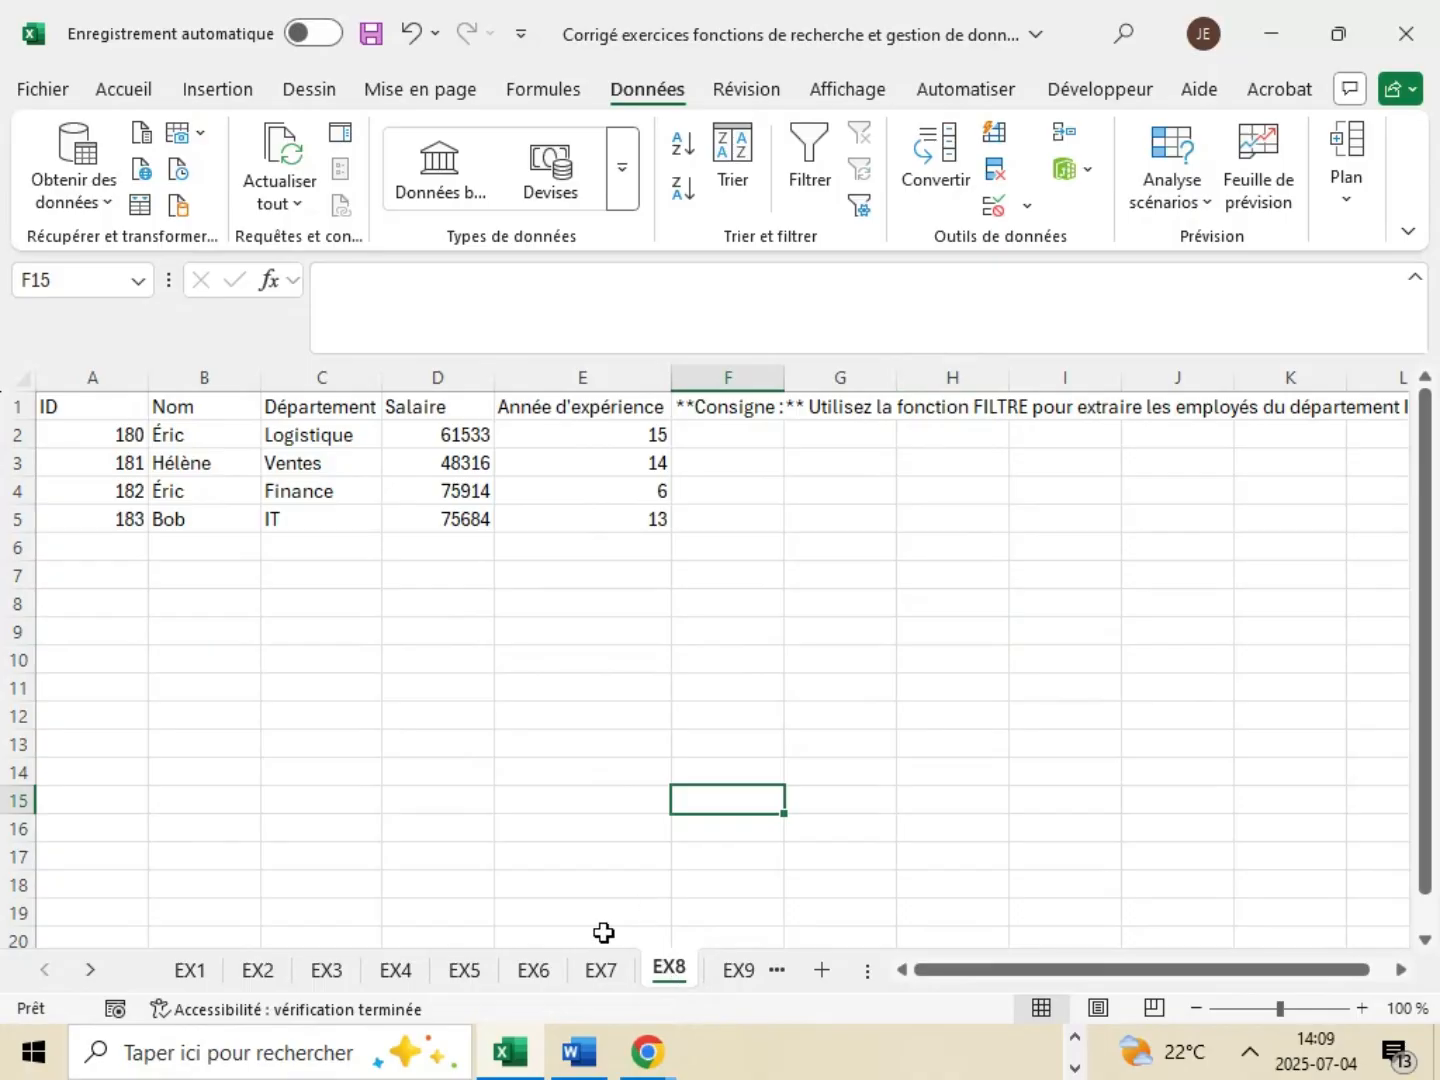
pyautogui.click(583, 1058)
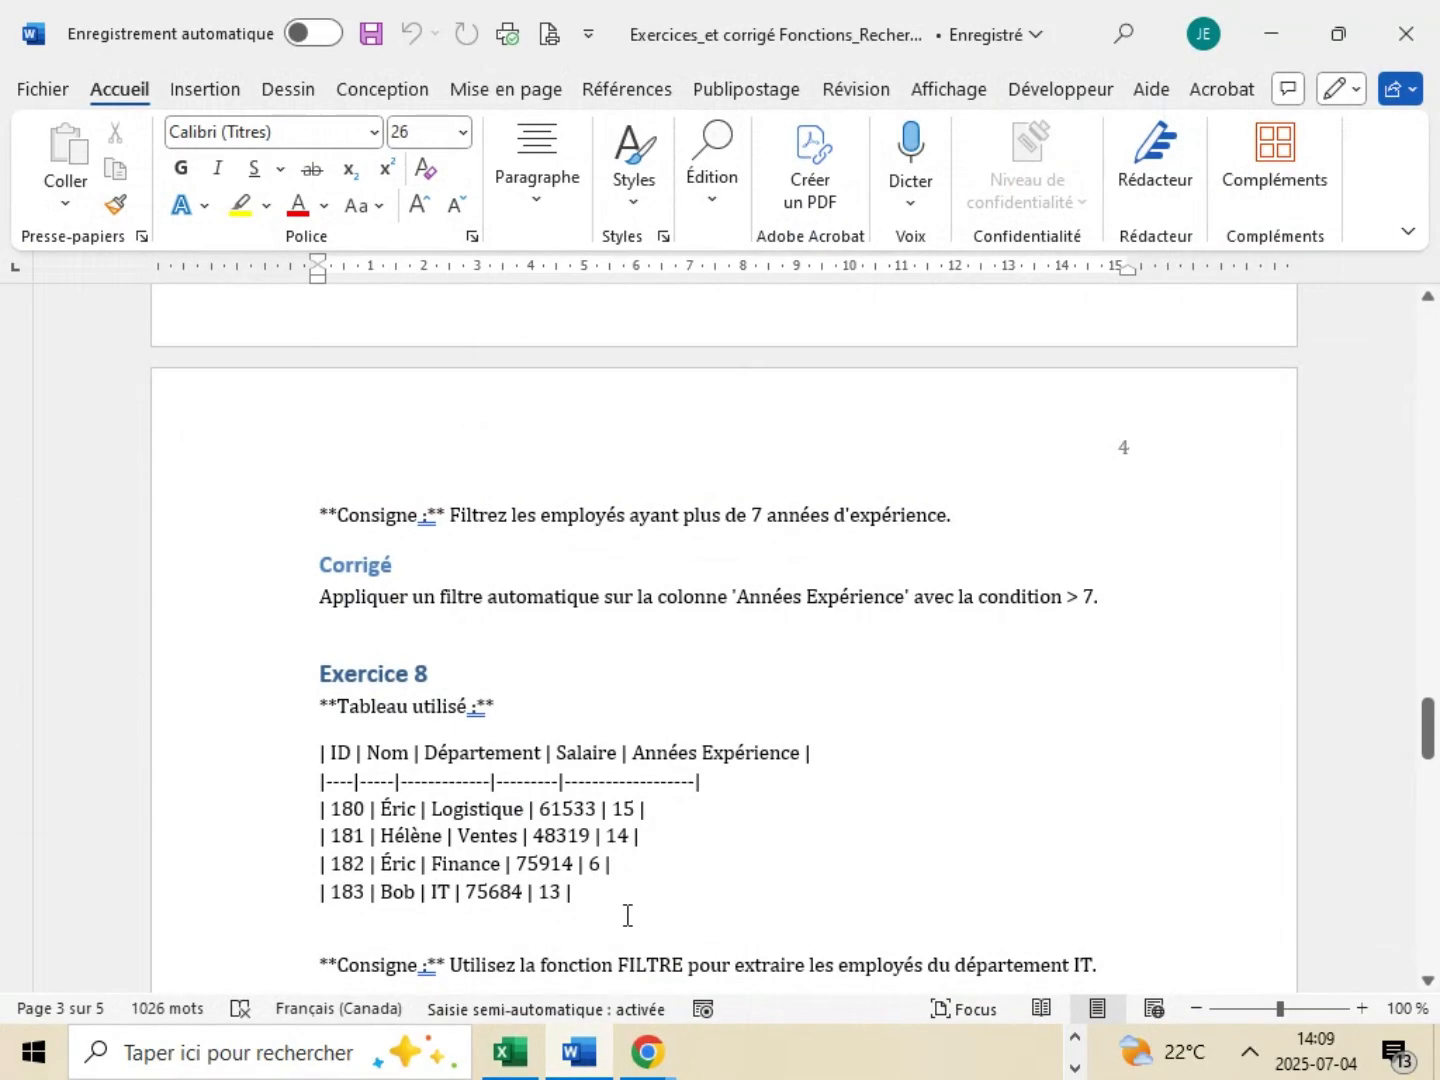
pyautogui.scroll(-5, 642, 810)
pyautogui.scroll(2, 696, 868)
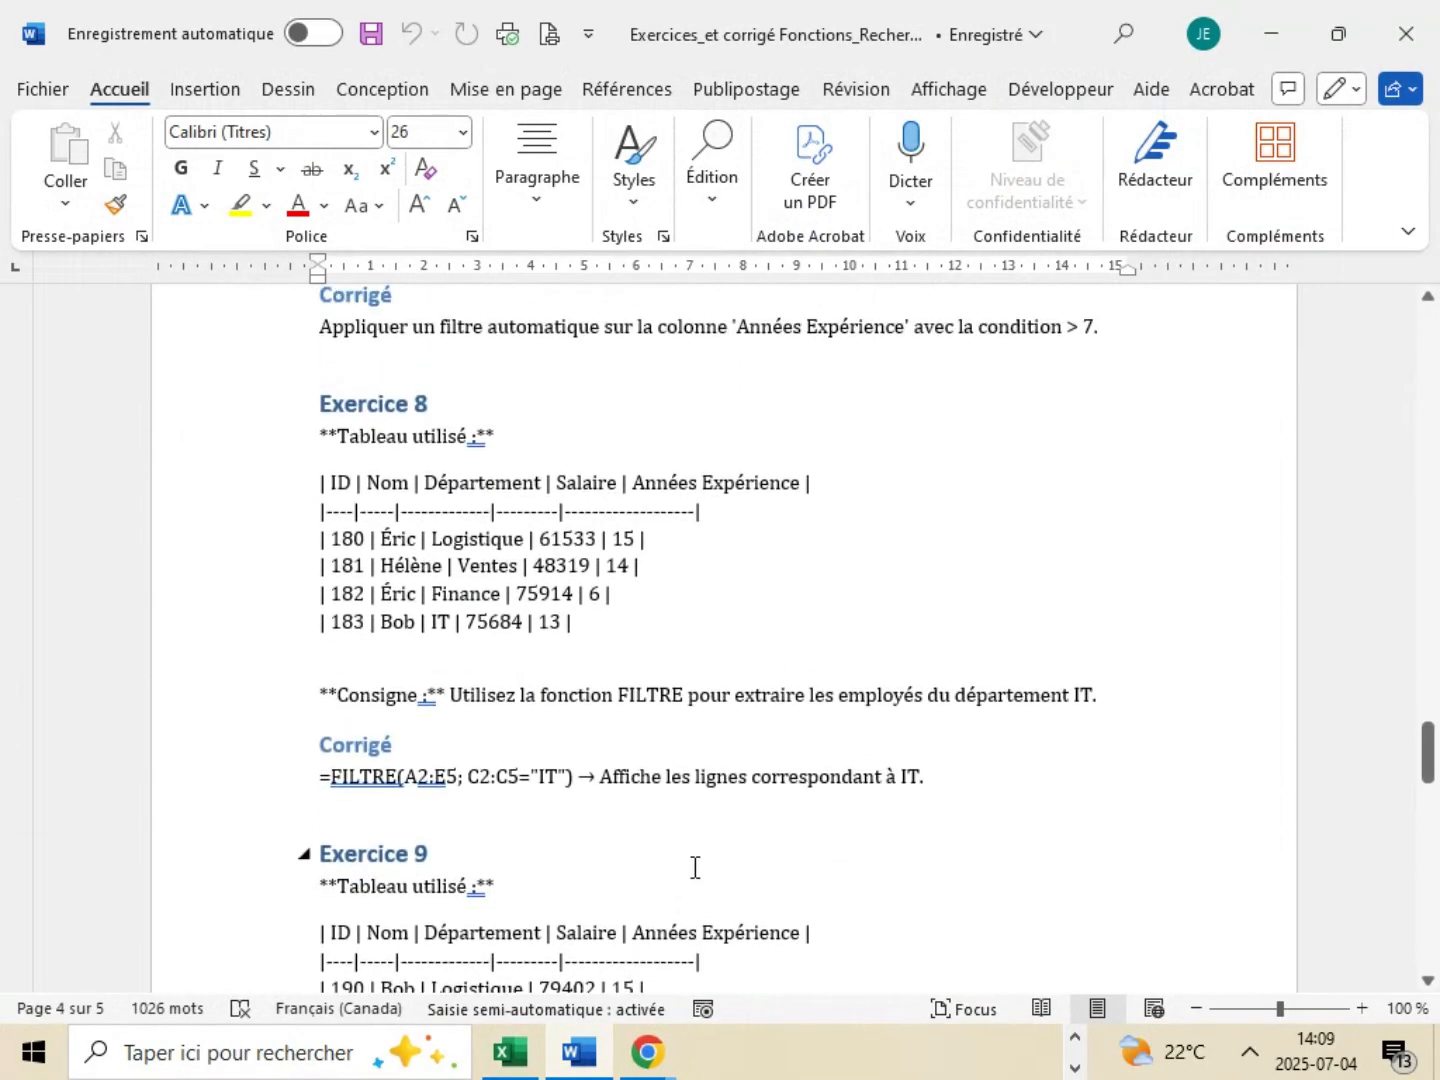
pyautogui.scroll(-1, 695, 868)
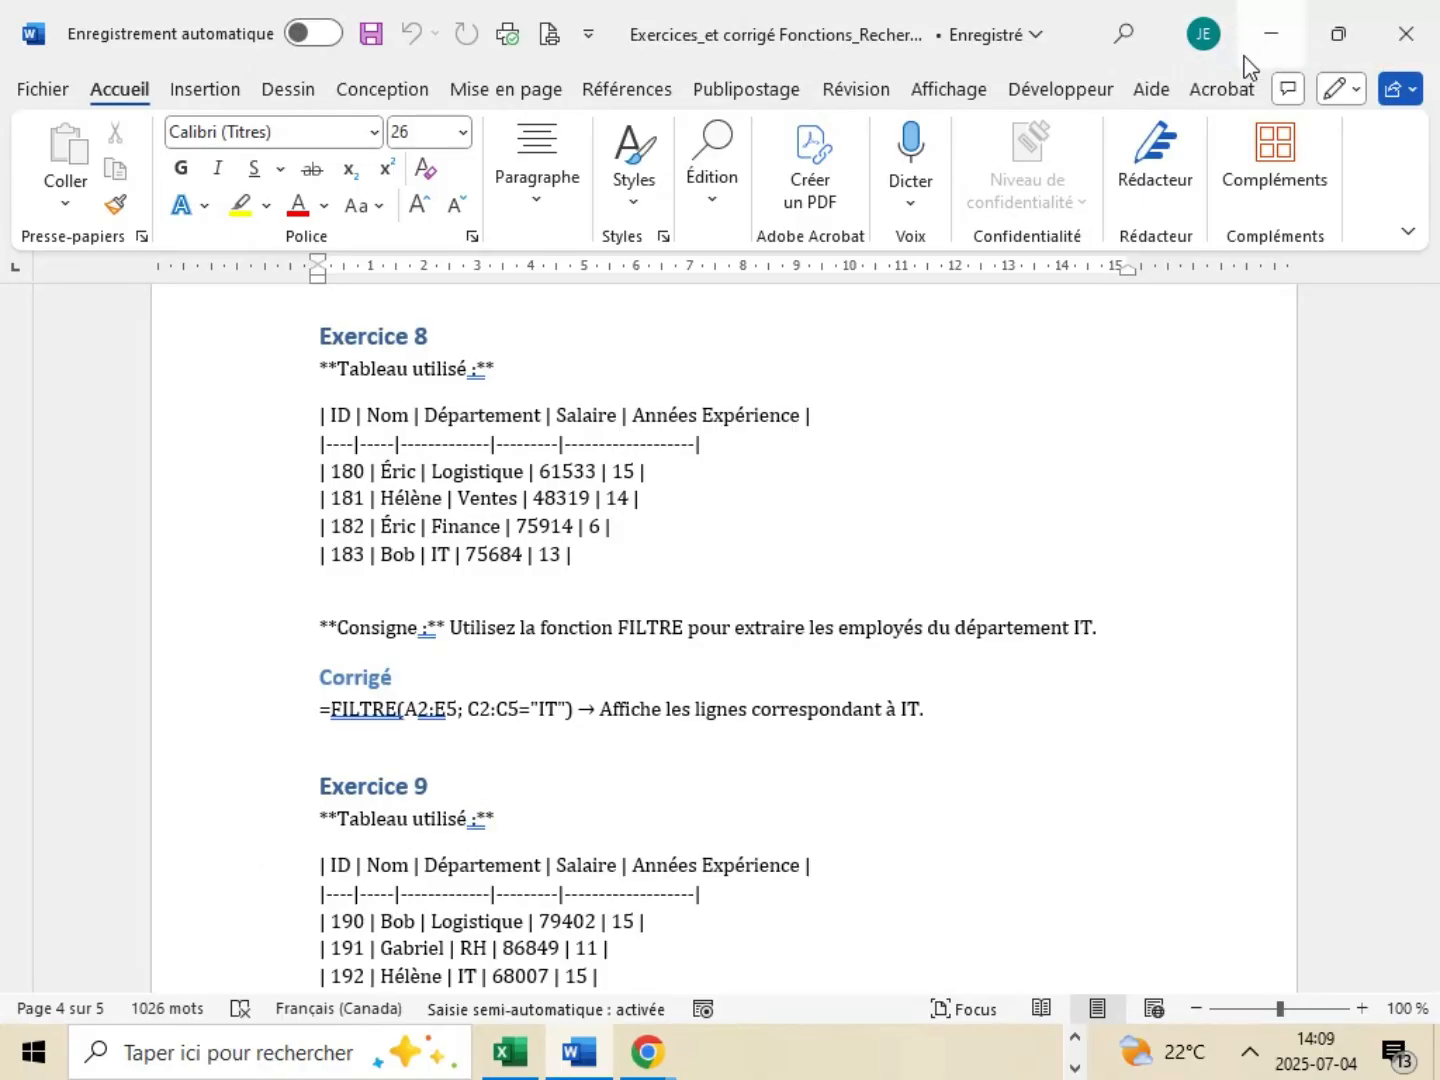
pyautogui.click(1269, 47)
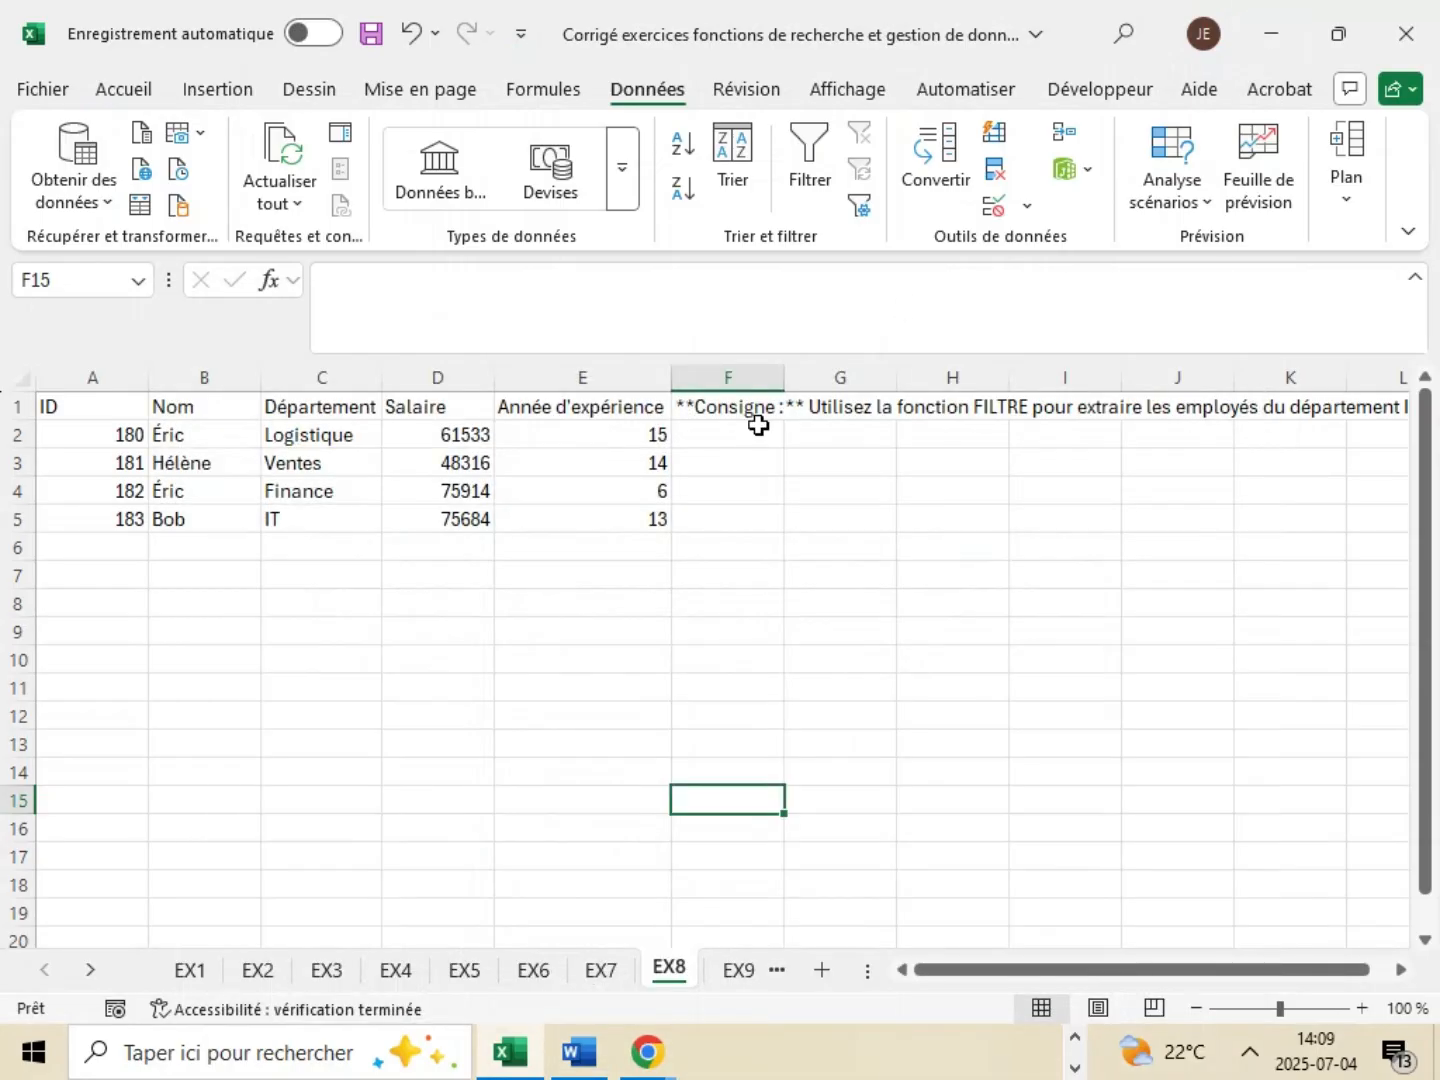
# - Insert the FILTRE function in cell G2 of sheet EX8, choosing it from the complete list of functions
pyautogui.click(840, 442)
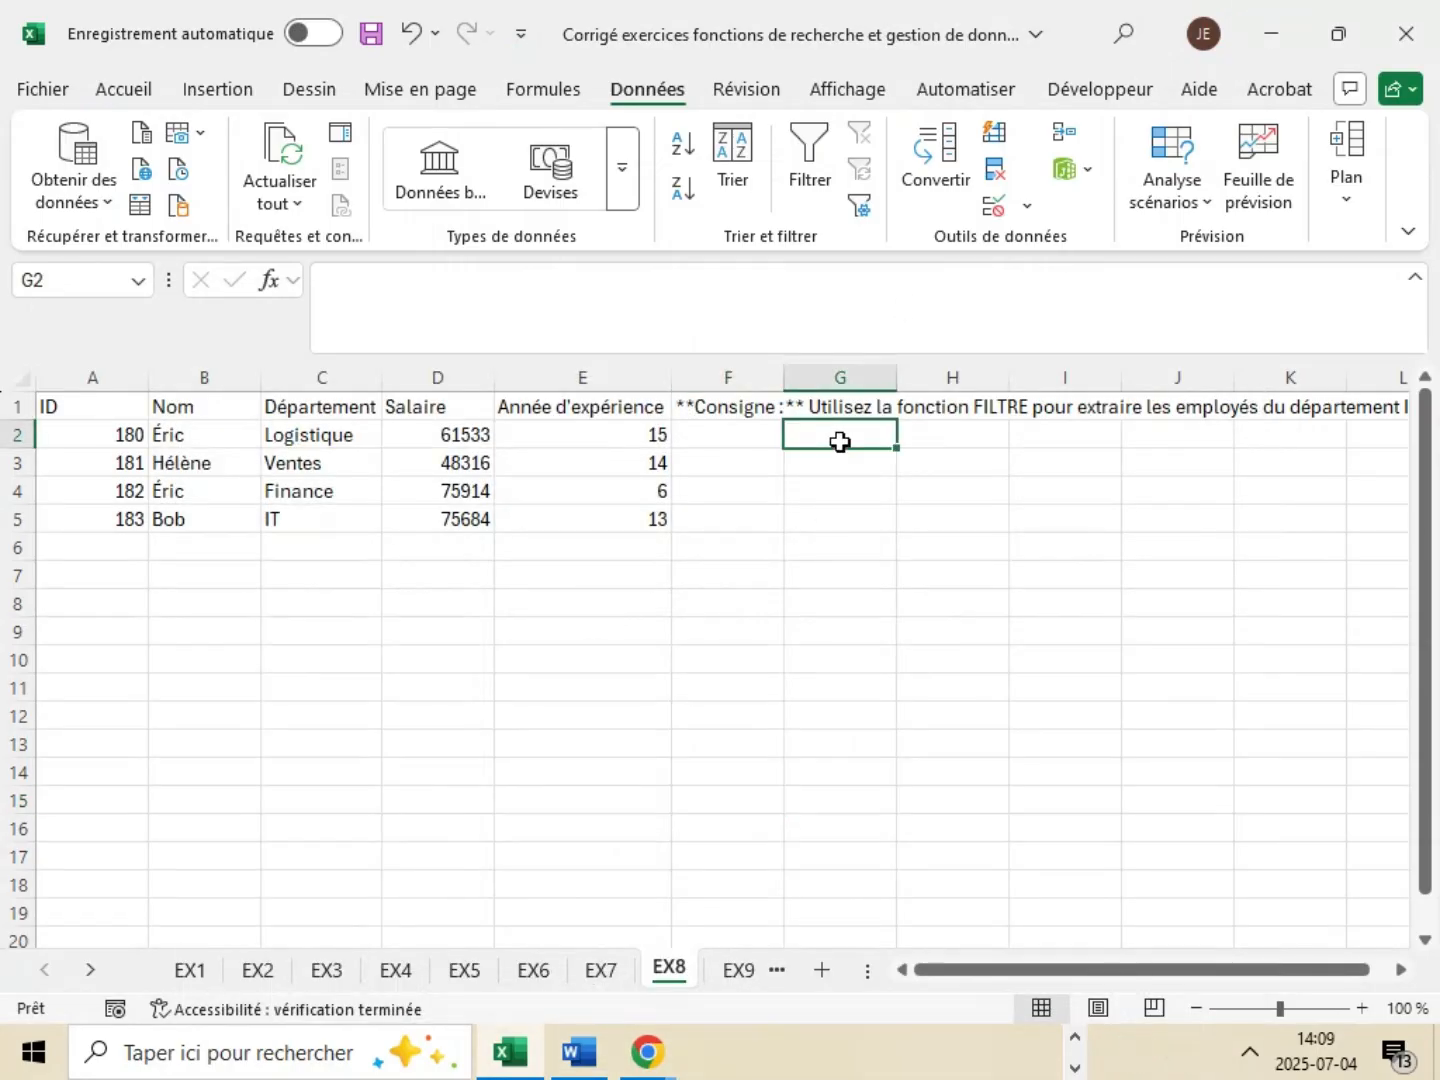
pyautogui.click(292, 270)
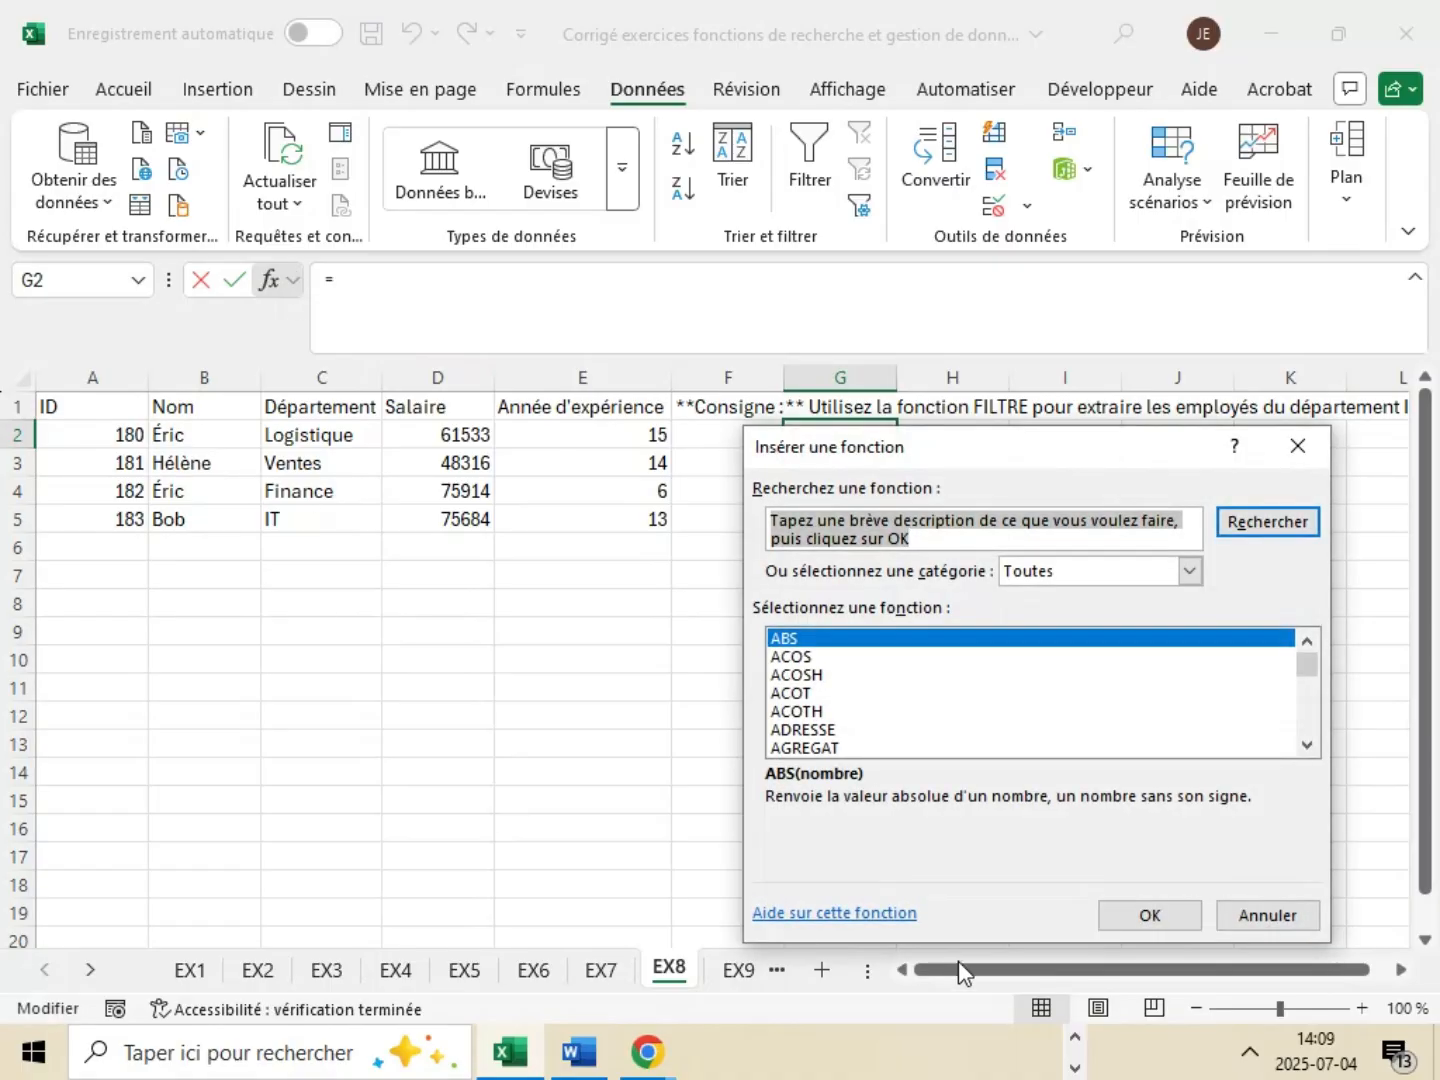
pyautogui.scroll(-15, 843, 760)
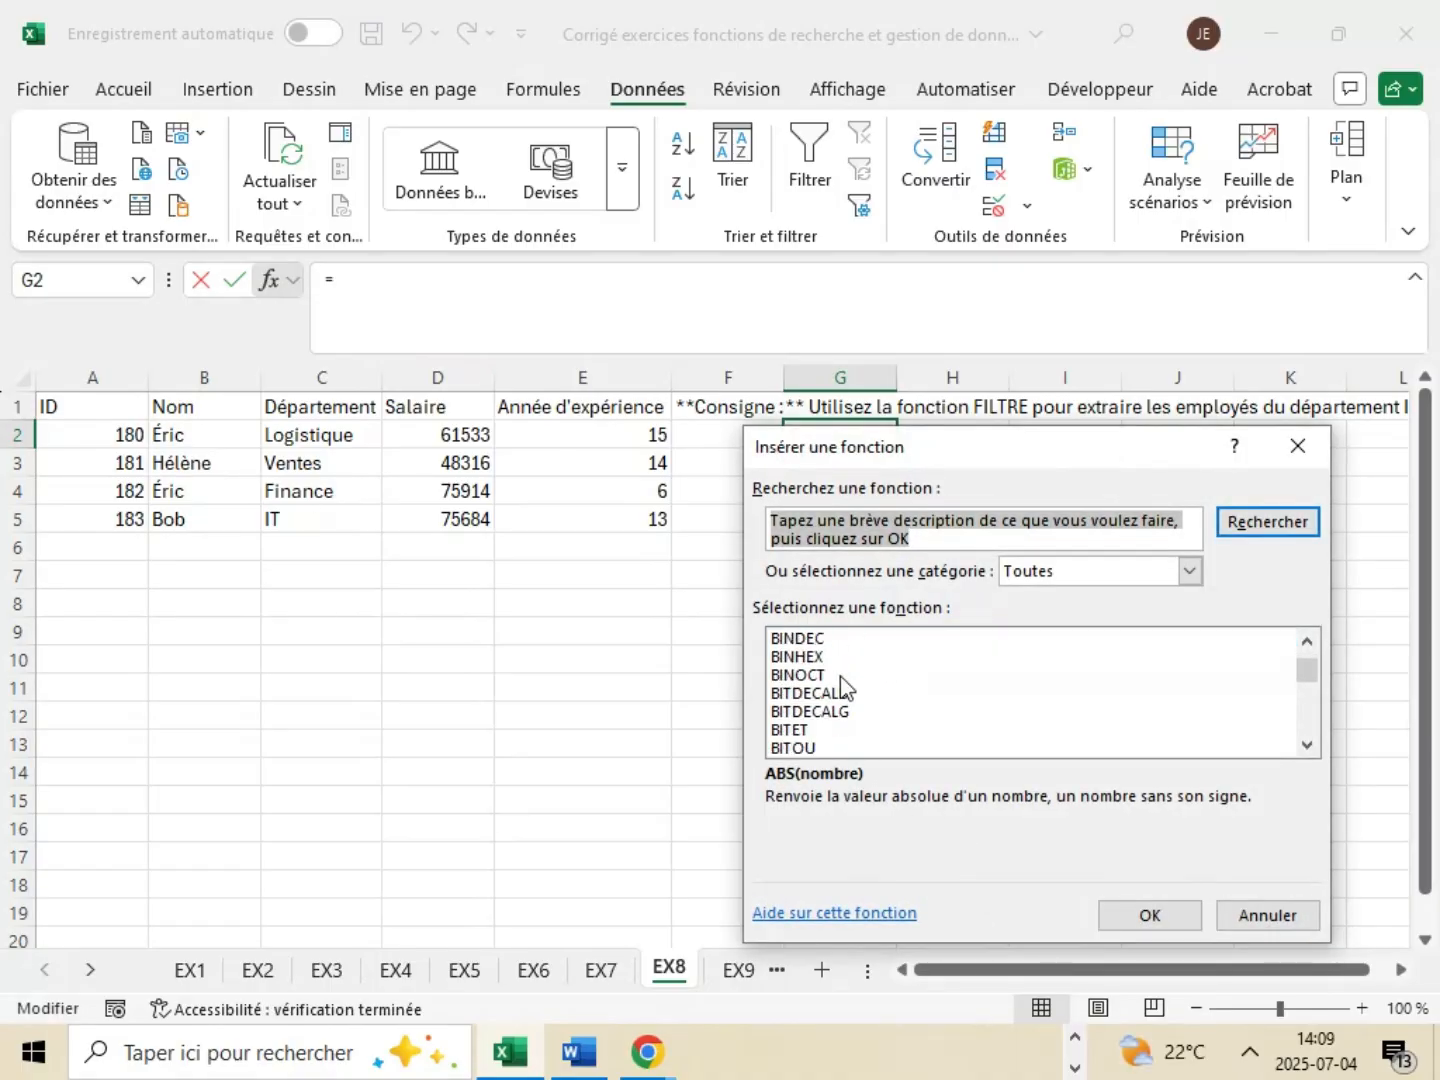
pyautogui.scroll(-8, 836, 690)
pyautogui.scroll(-20, 835, 690)
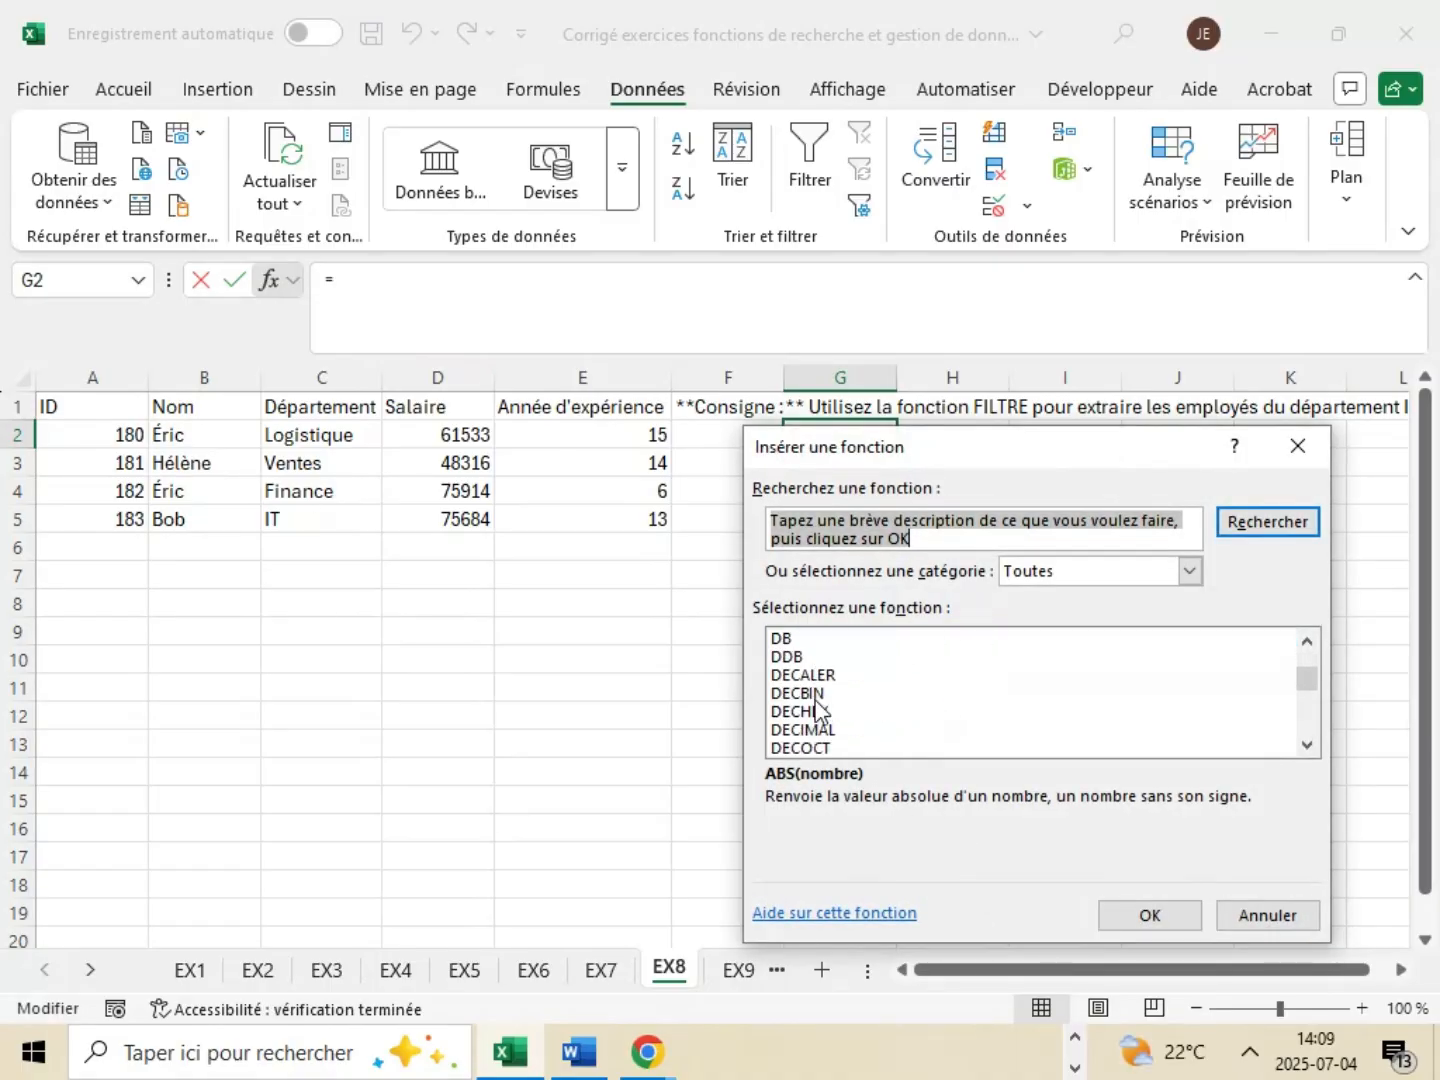
pyautogui.scroll(-5, 820, 710)
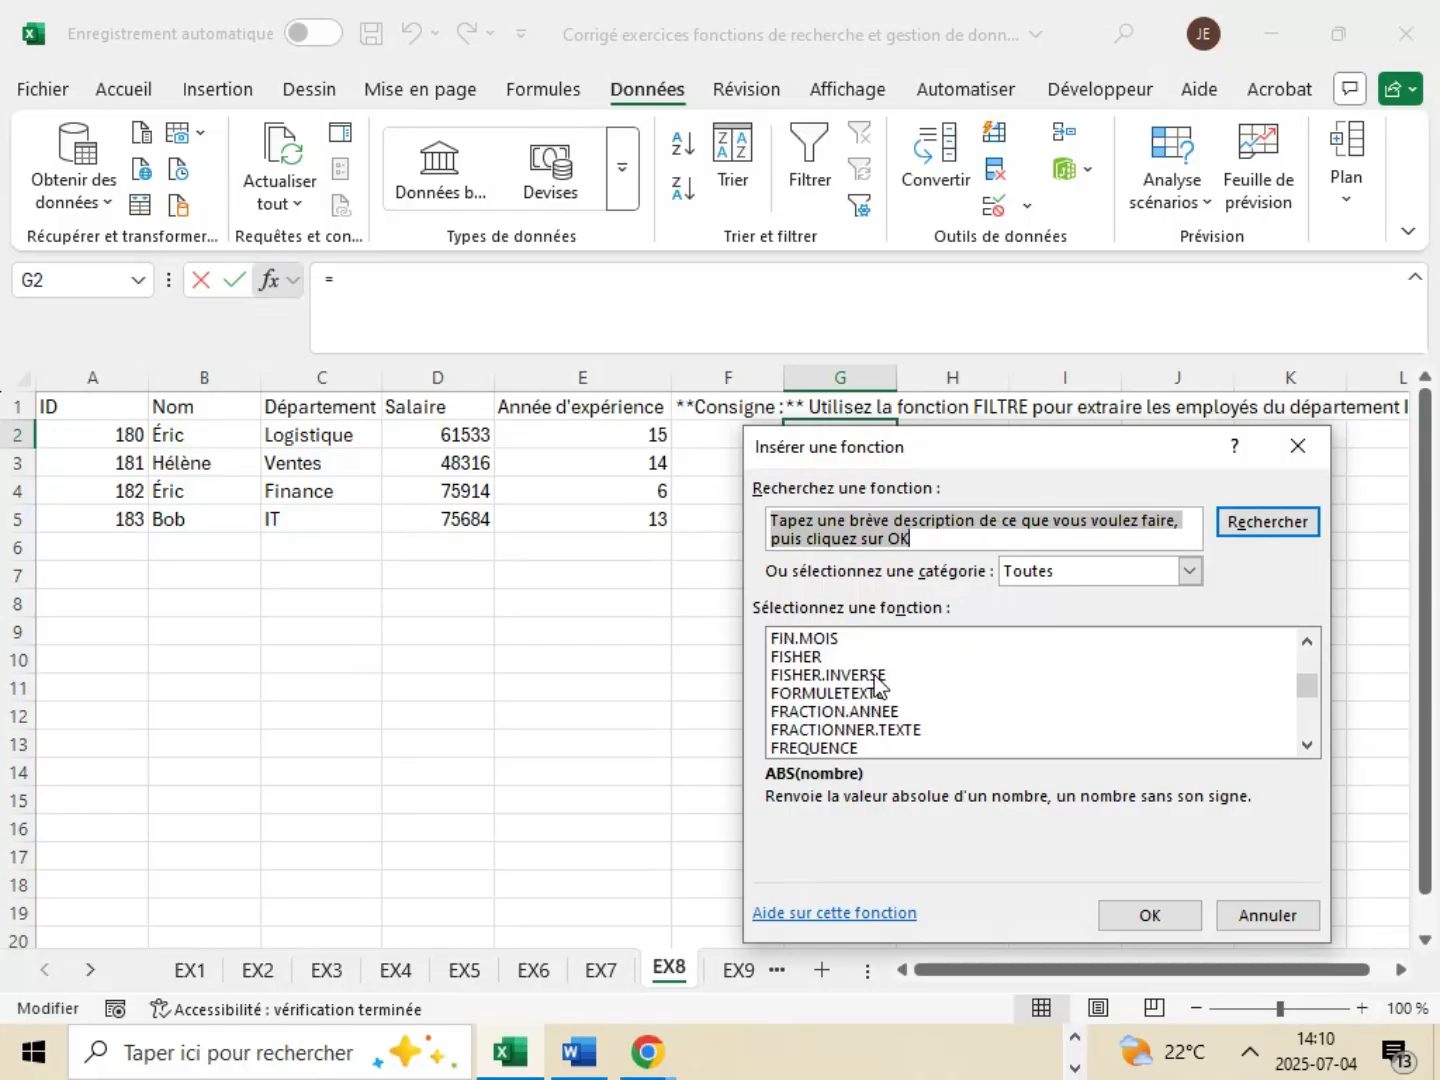
pyautogui.scroll(1, 878, 687)
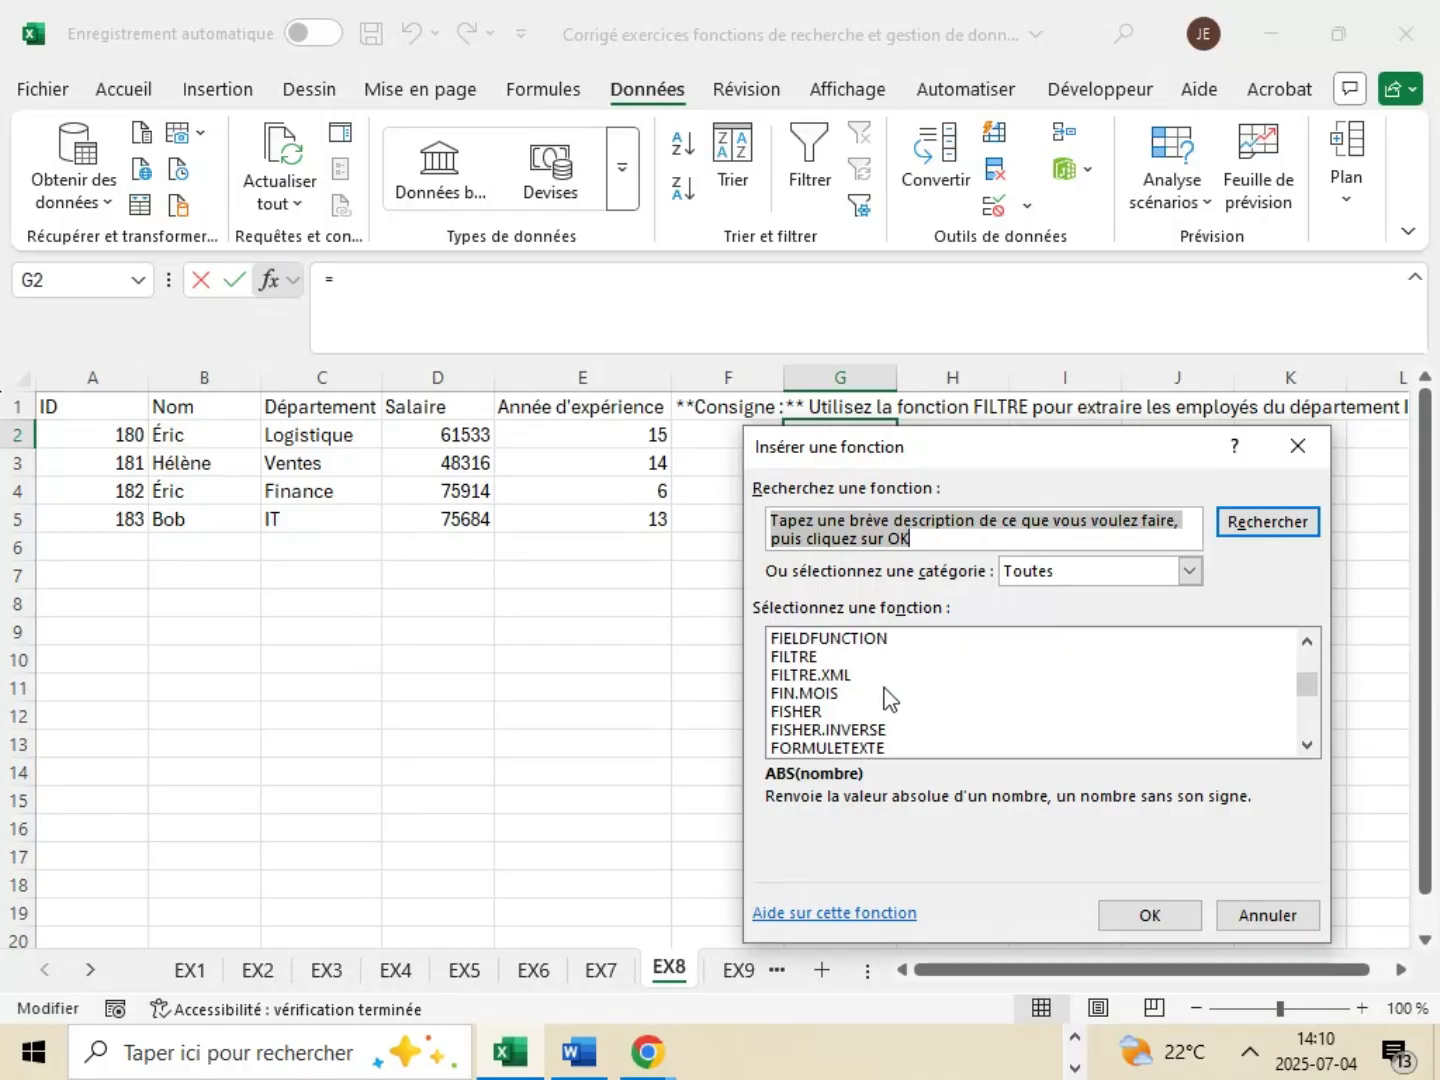
pyautogui.click(815, 658)
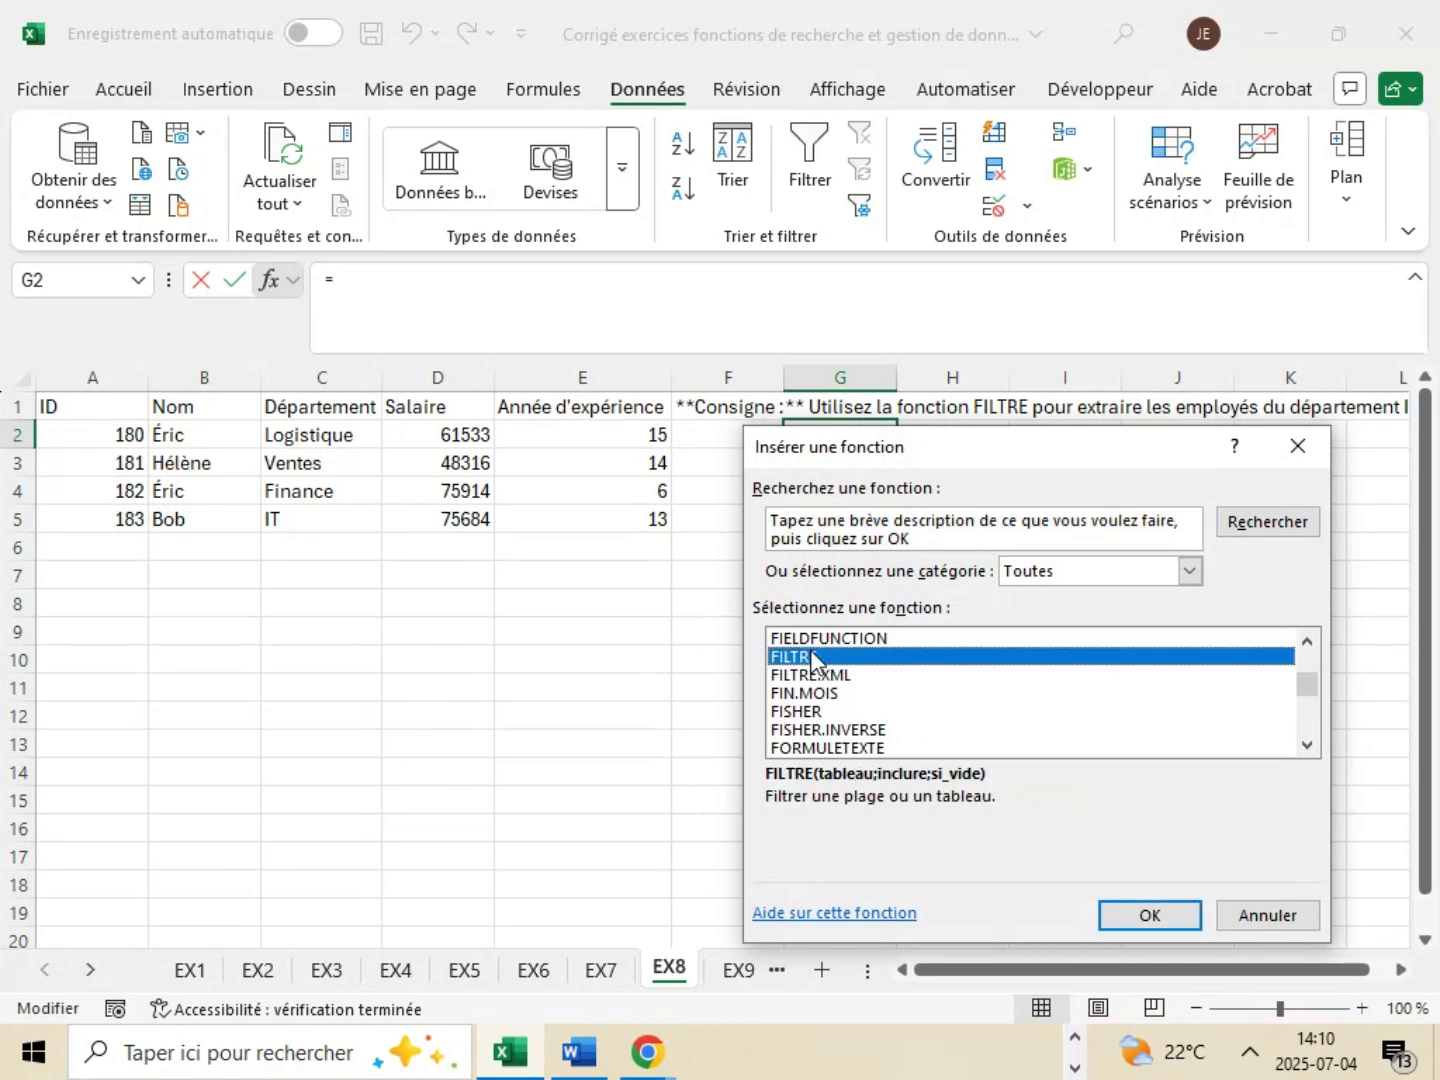
pyautogui.click(1176, 916)
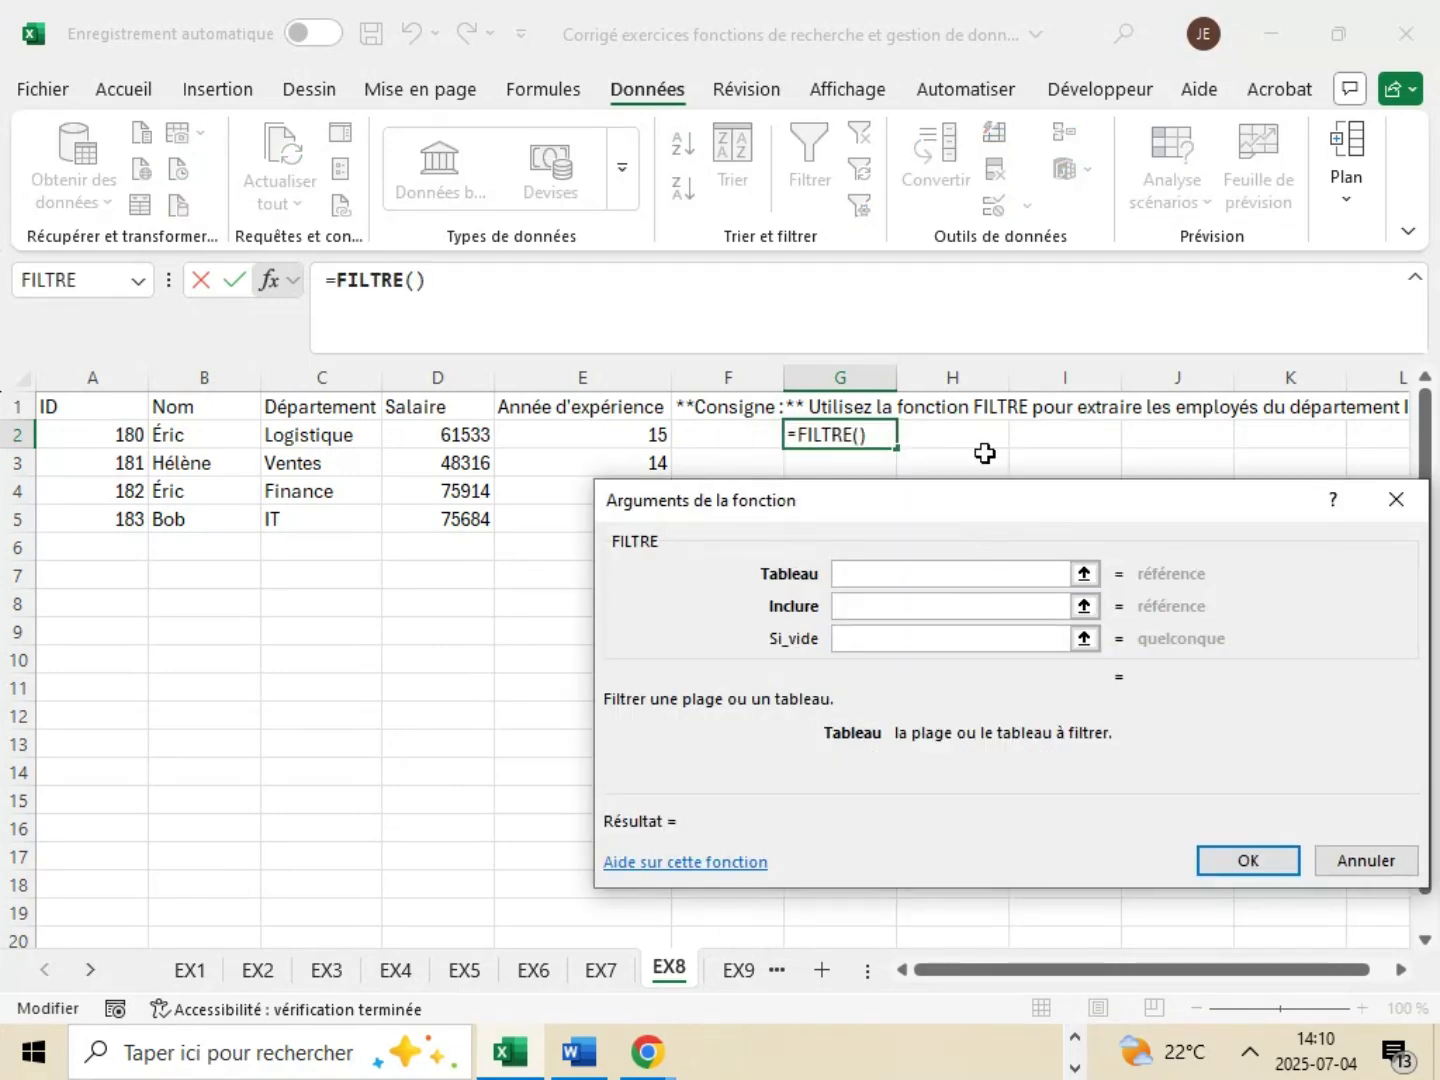
# - Set FILTRE's Tableau to A2:E5 and Inclure to C2:C5="IT", leaving Si_vide empty, and commit the formula
pyautogui.moveTo(1011, 505); pyautogui.dragTo(948, 625)
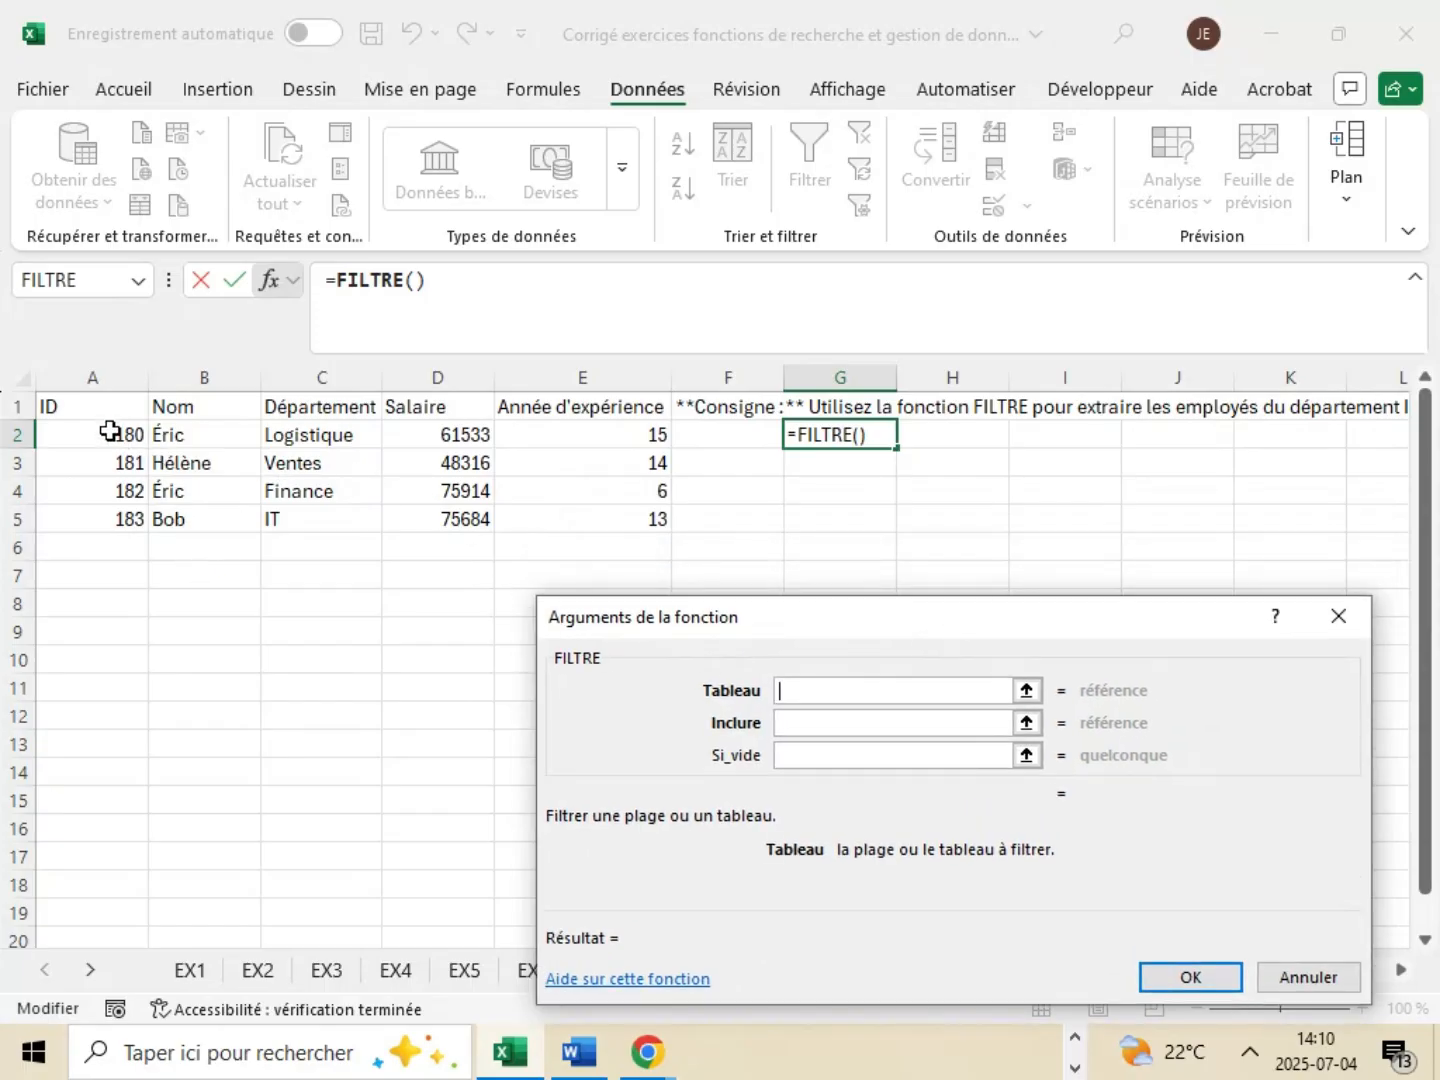
pyautogui.moveTo(109, 430); pyautogui.dragTo(601, 509)
pyautogui.click(815, 718)
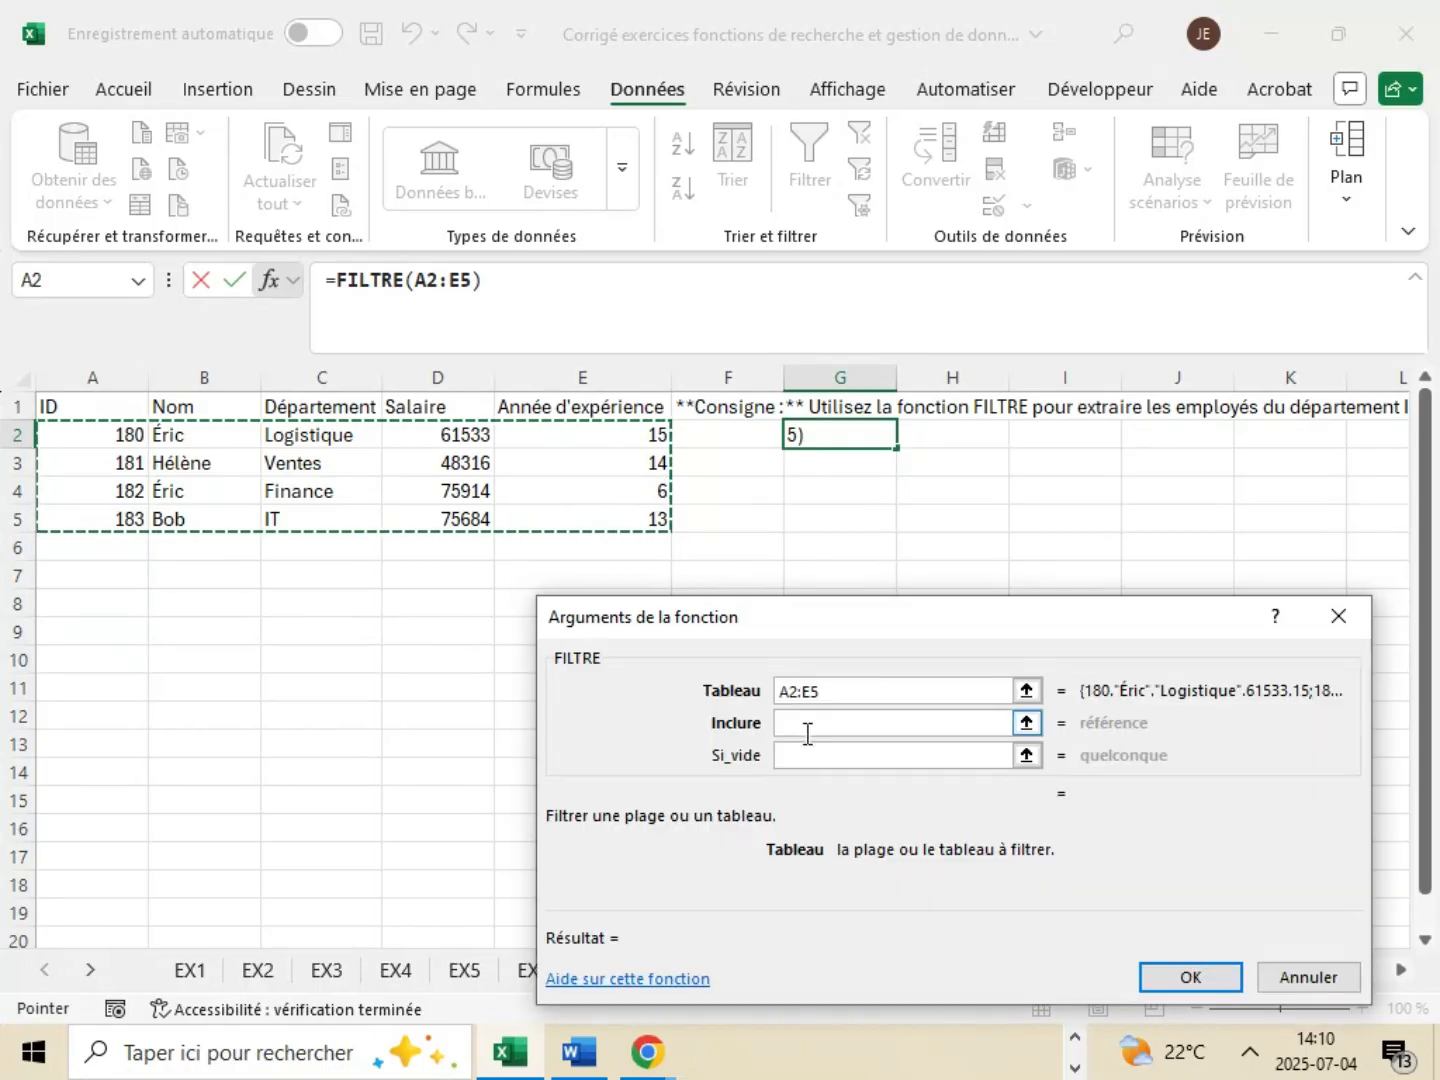
pyautogui.click(807, 718)
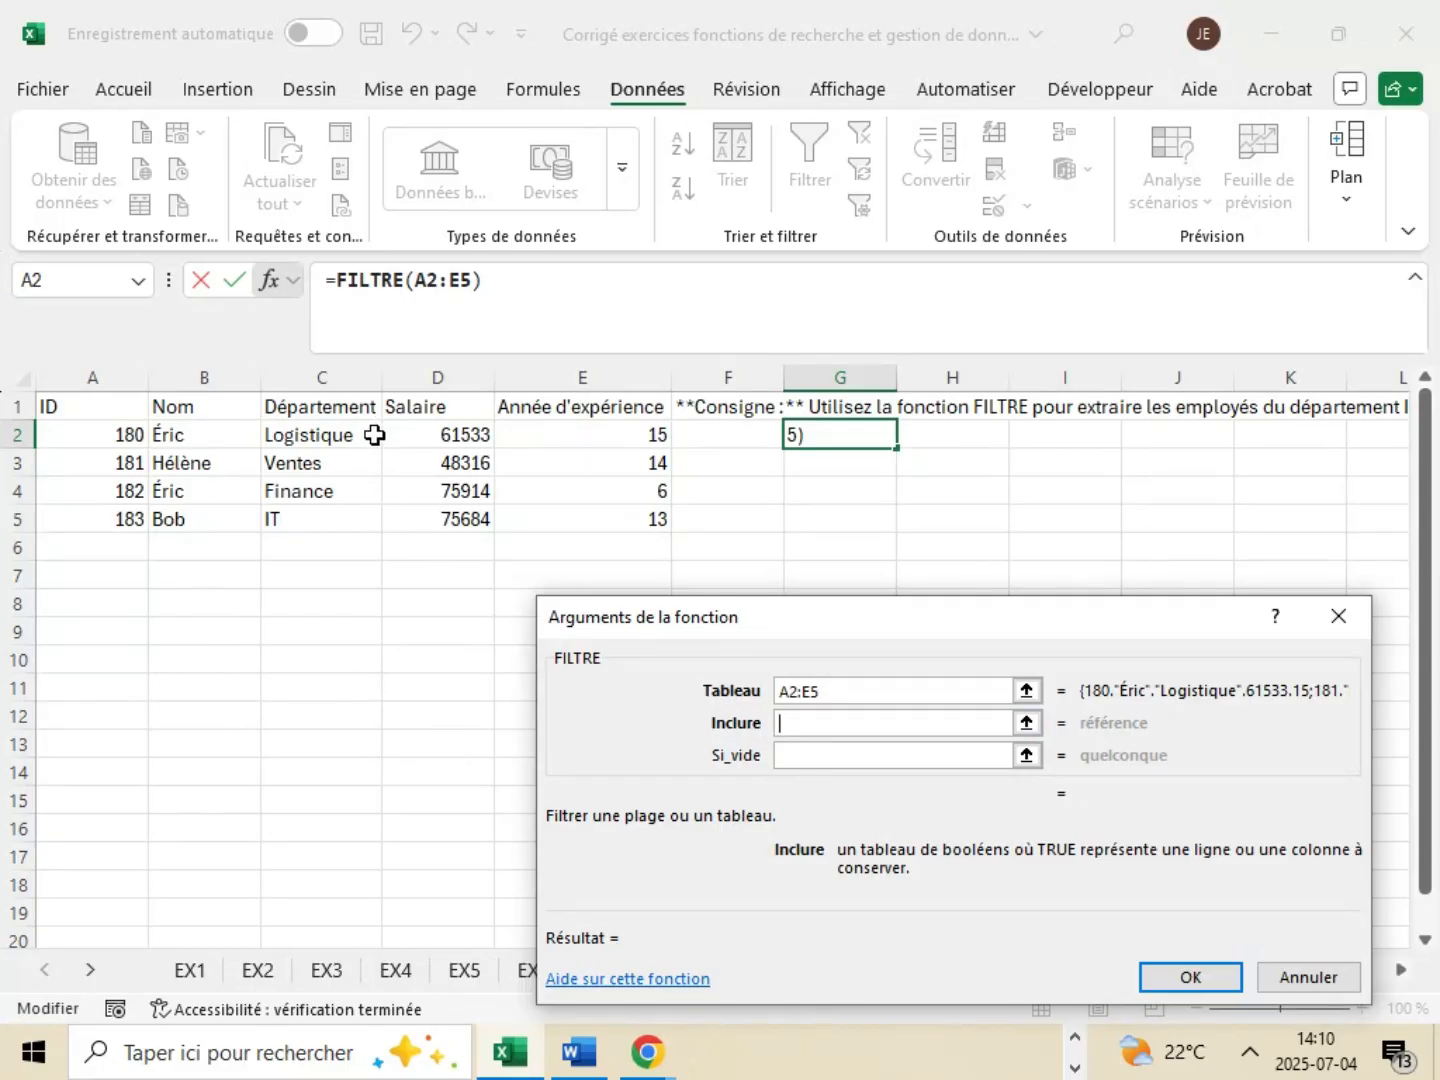
pyautogui.moveTo(369, 434); pyautogui.dragTo(346, 509)
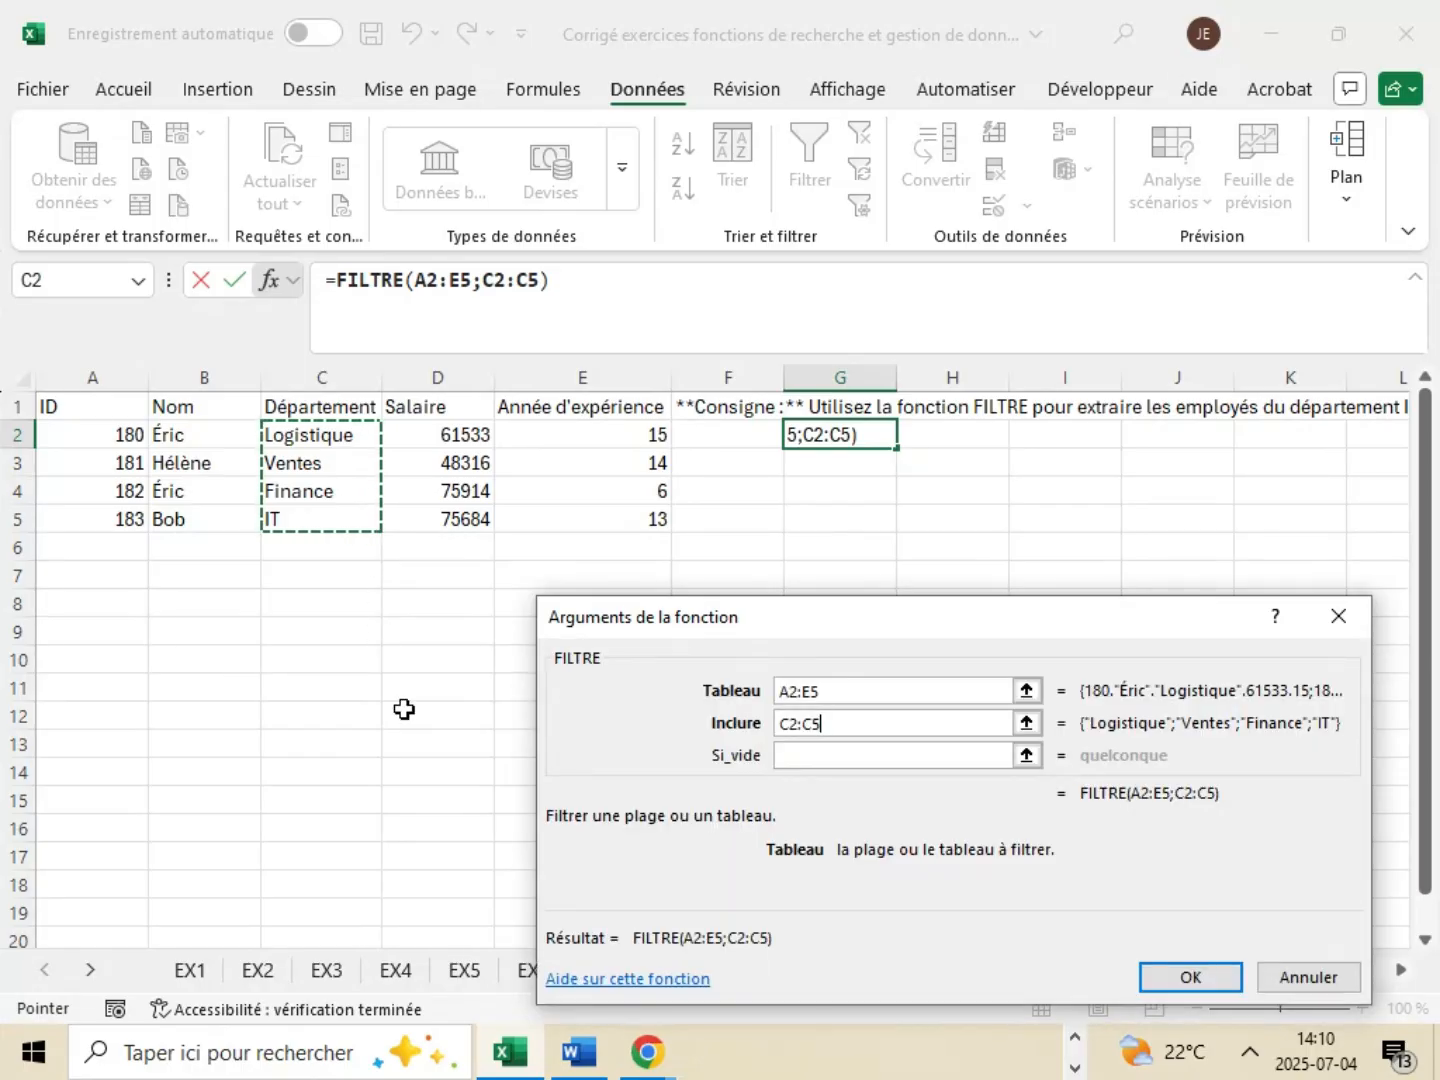
pyautogui.write('=')
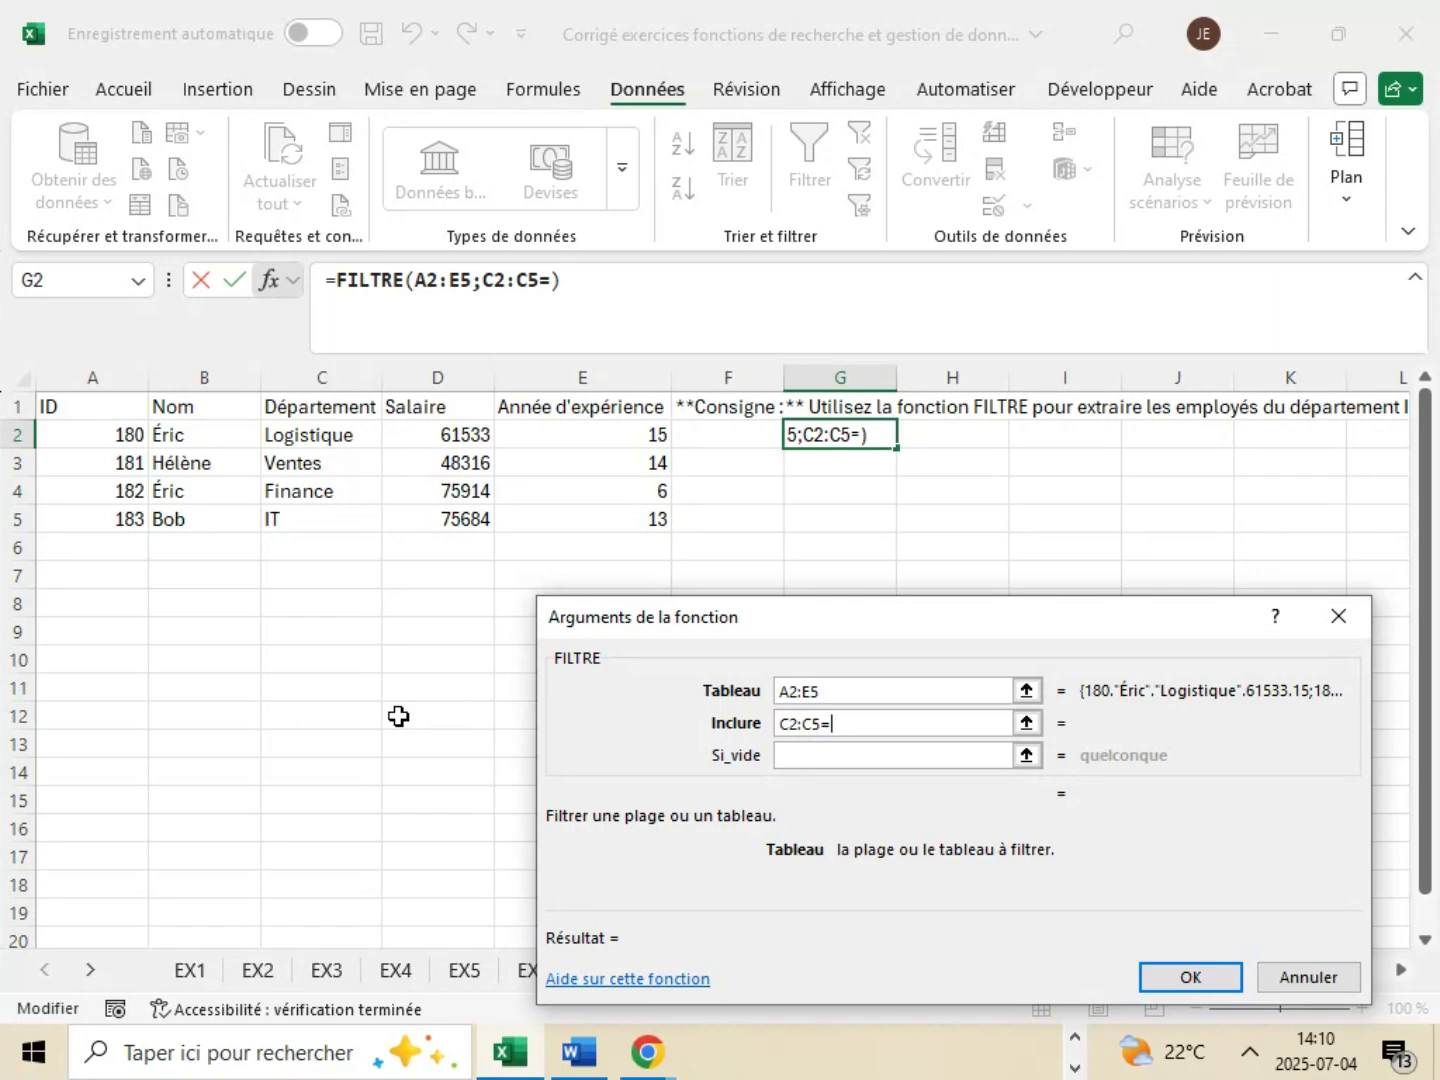
pyautogui.write('"IT"')
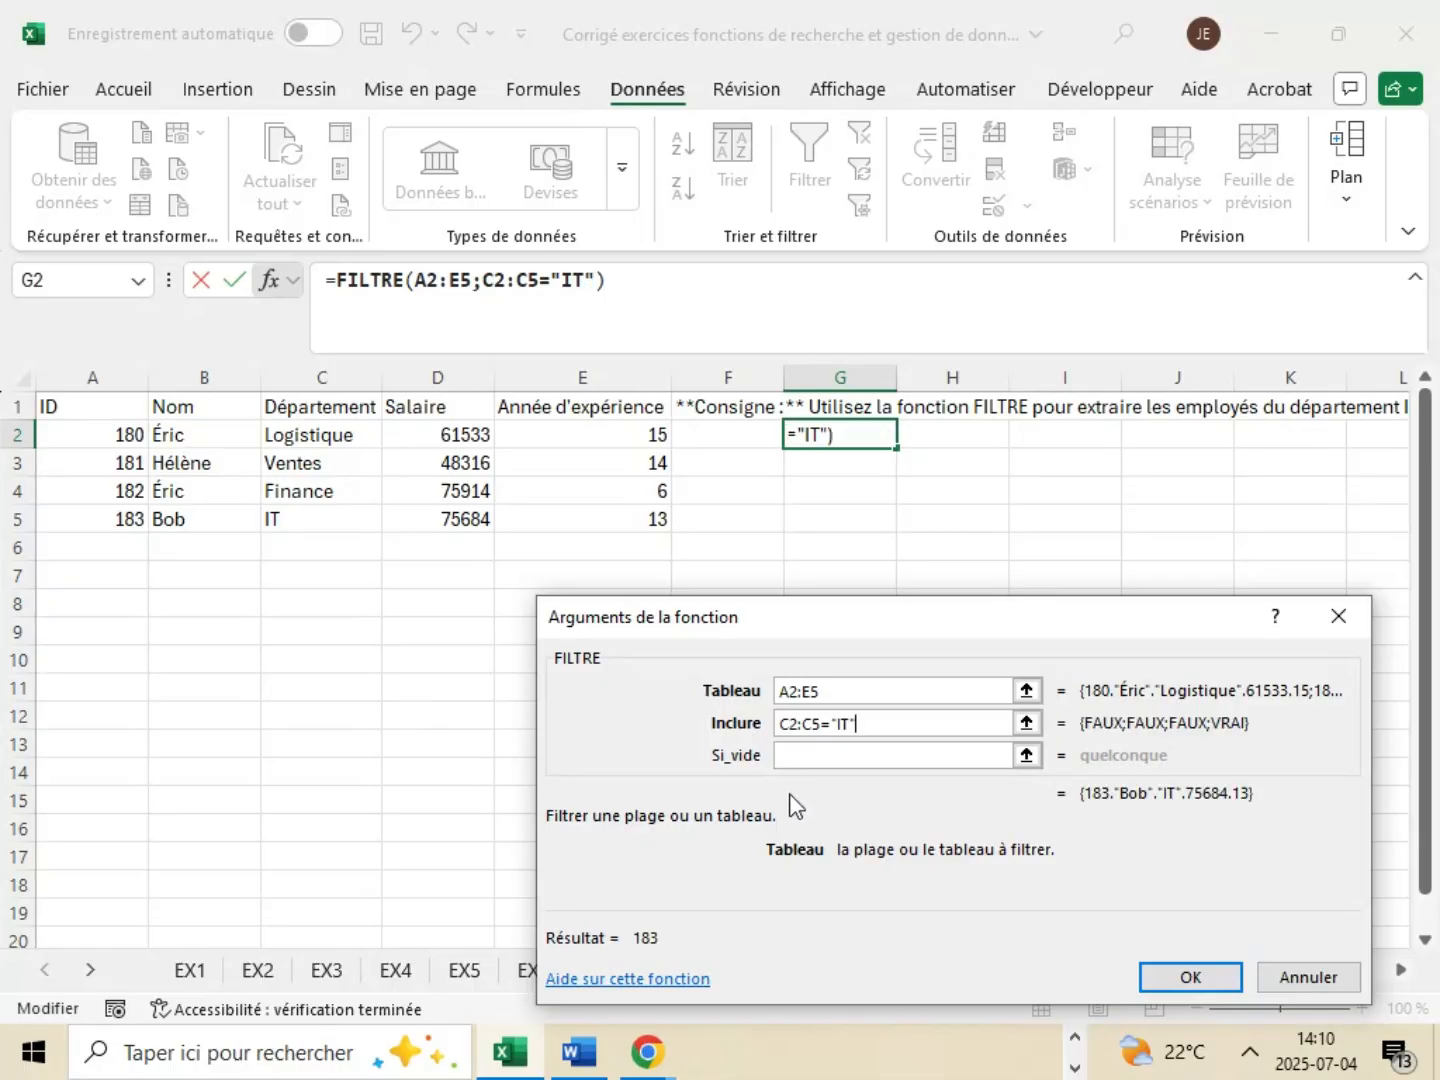
pyautogui.click(852, 756)
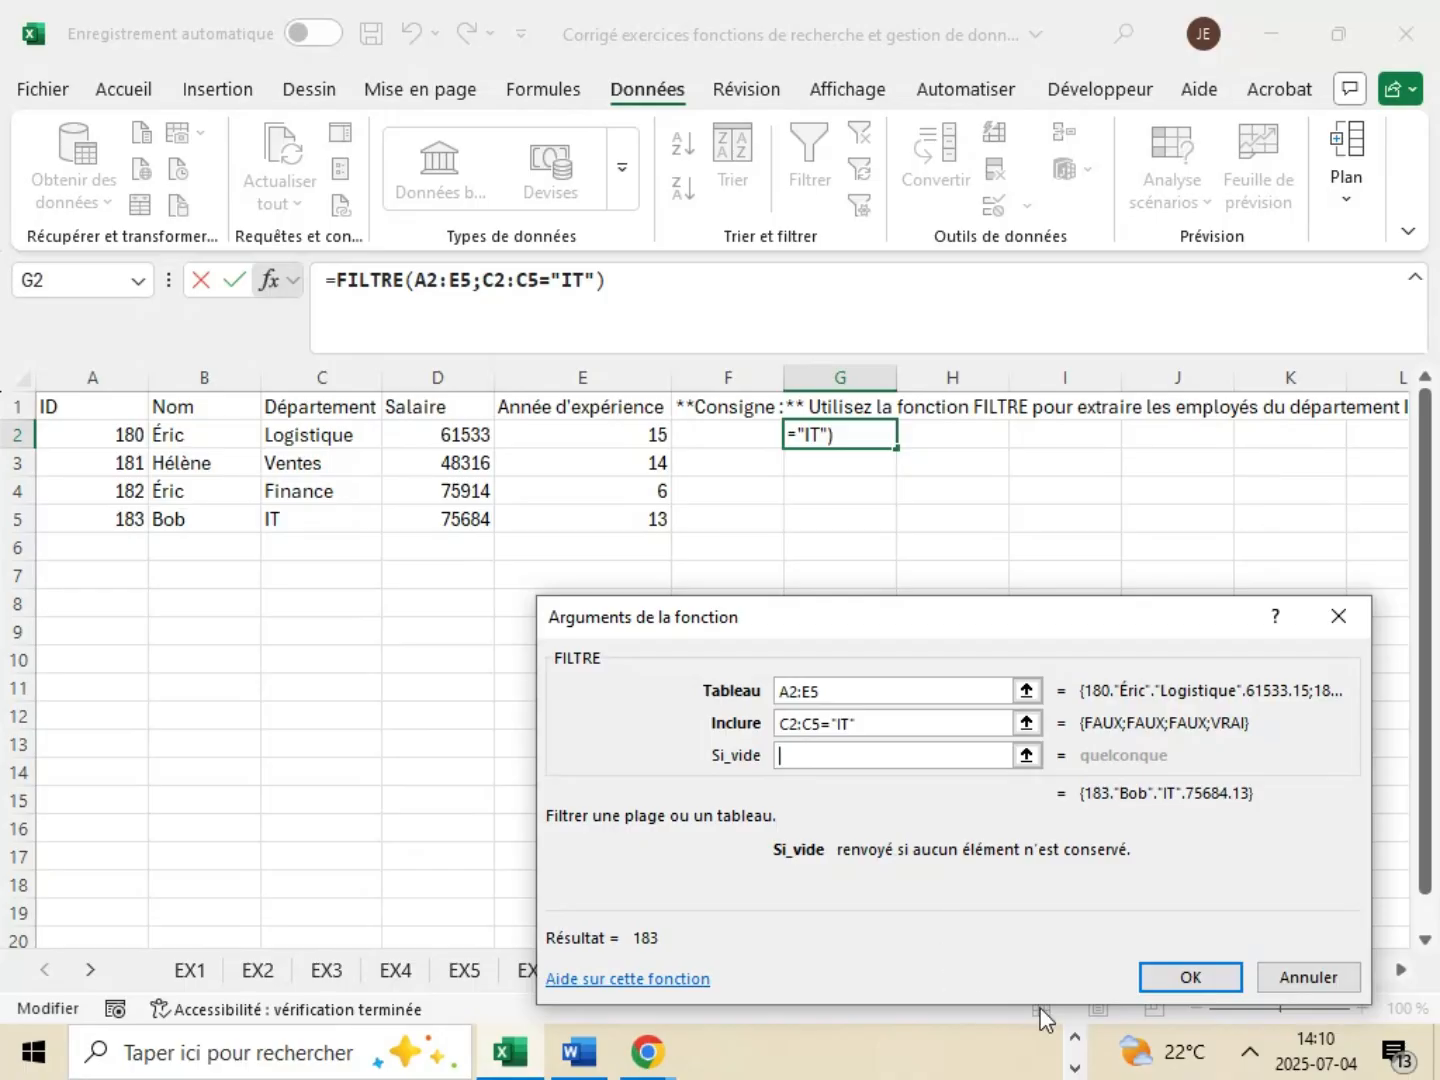
pyautogui.click(1190, 976)
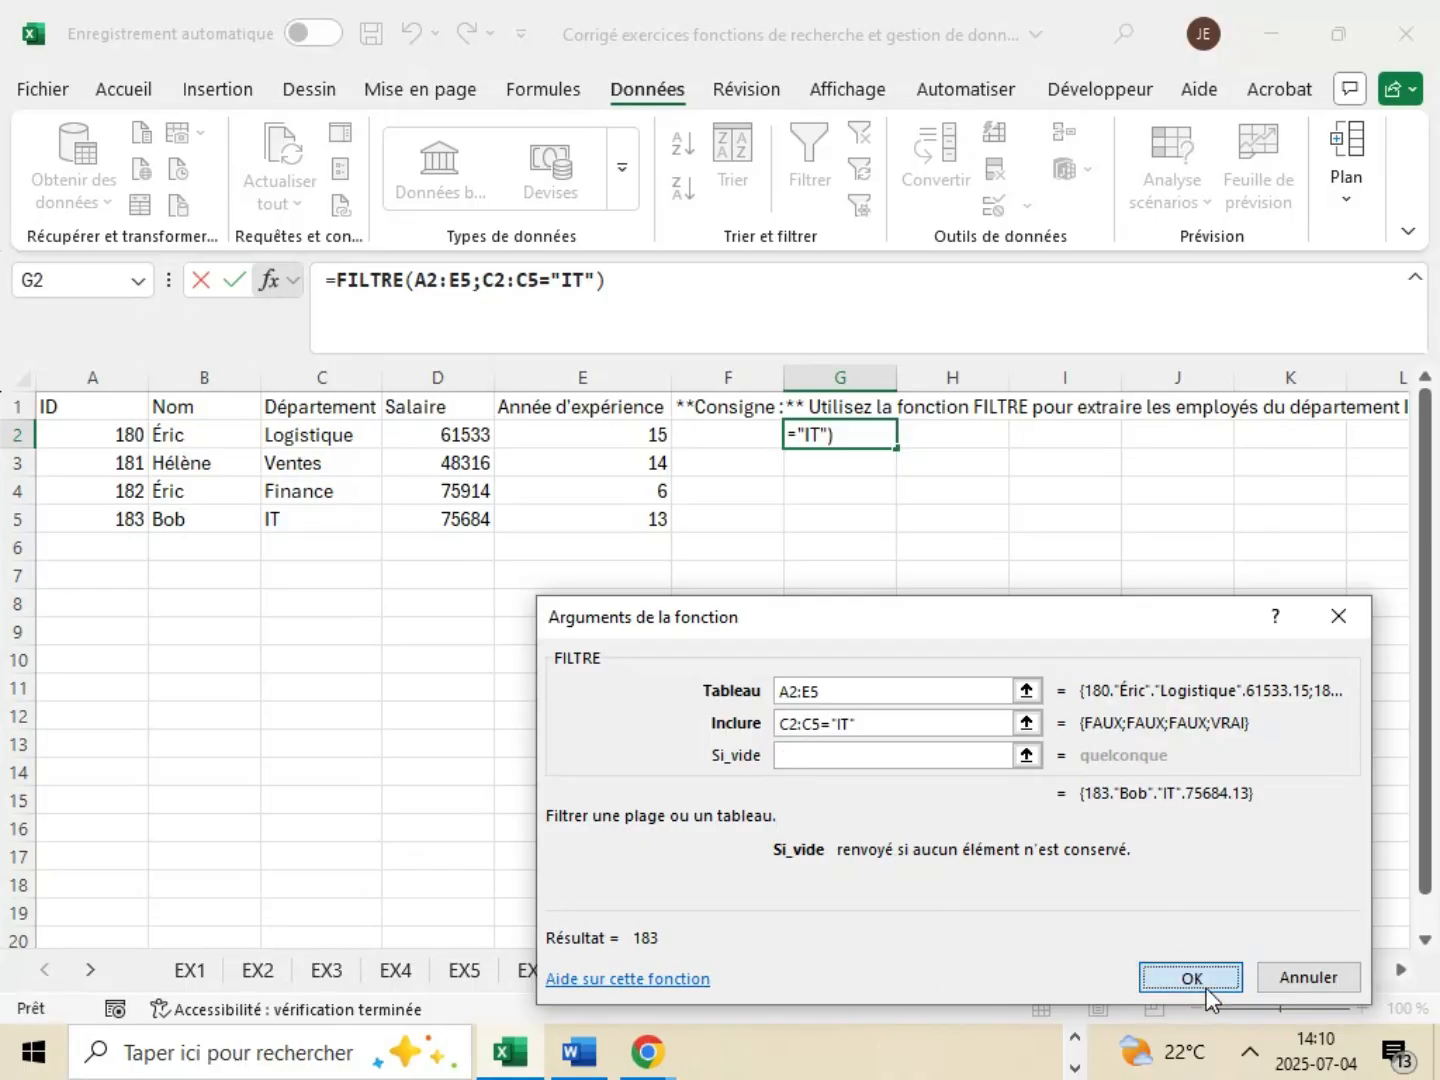
# - Check the FILTRE formula in G2 and the row it extracts for the IT department
pyautogui.click(1103, 693)
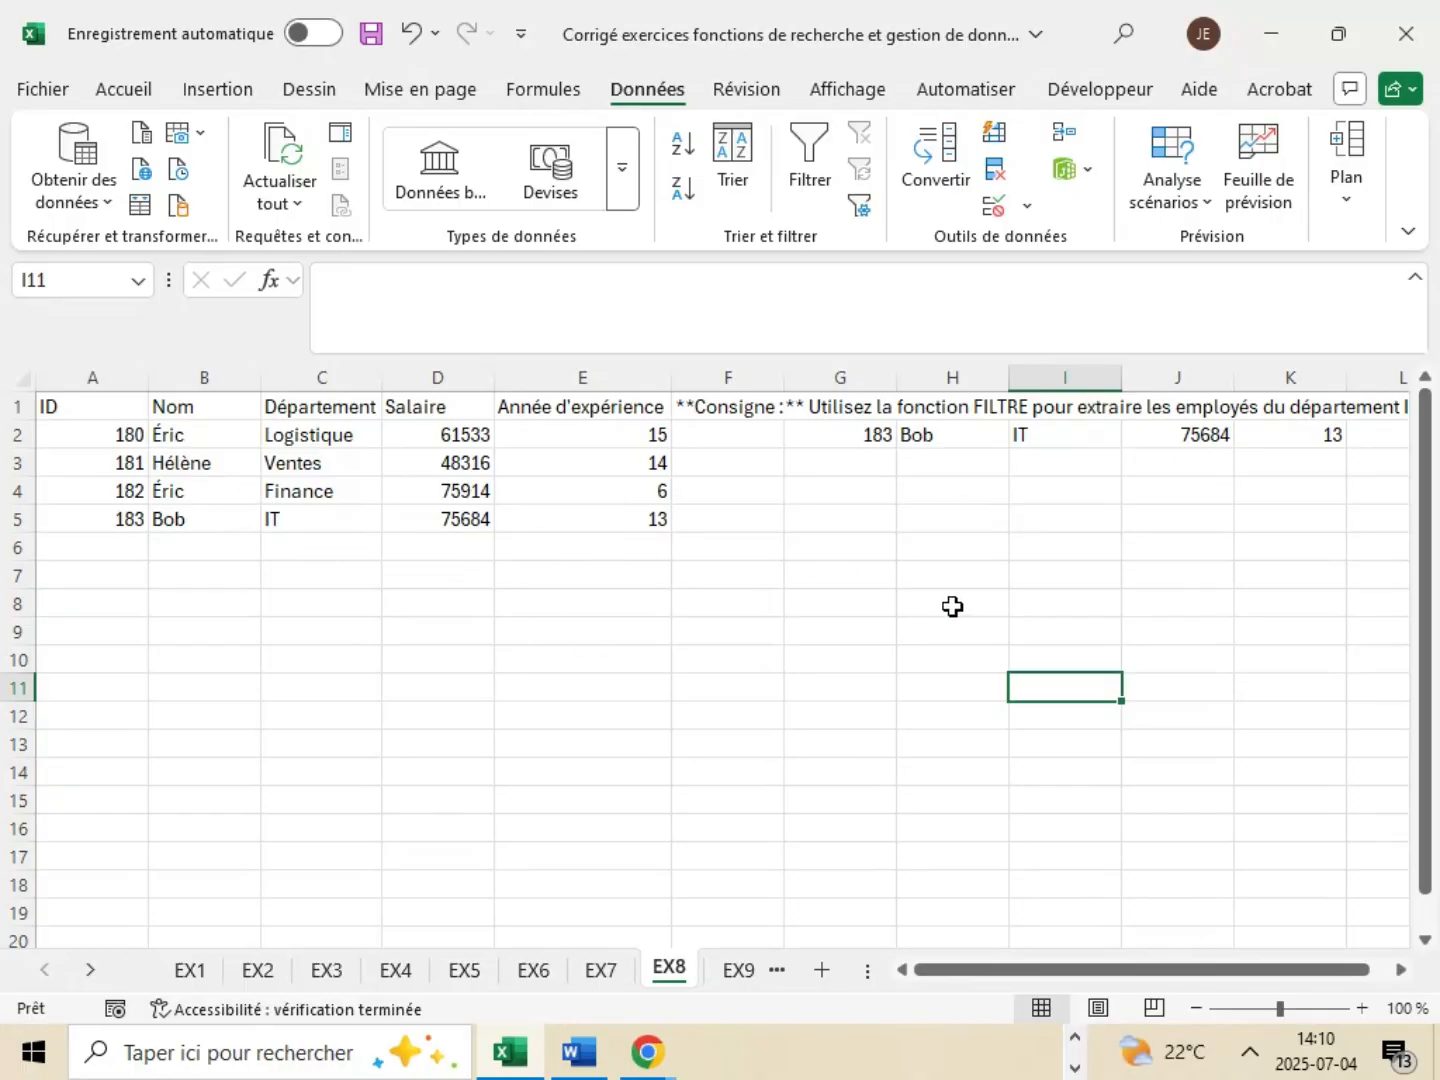
pyautogui.click(829, 430)
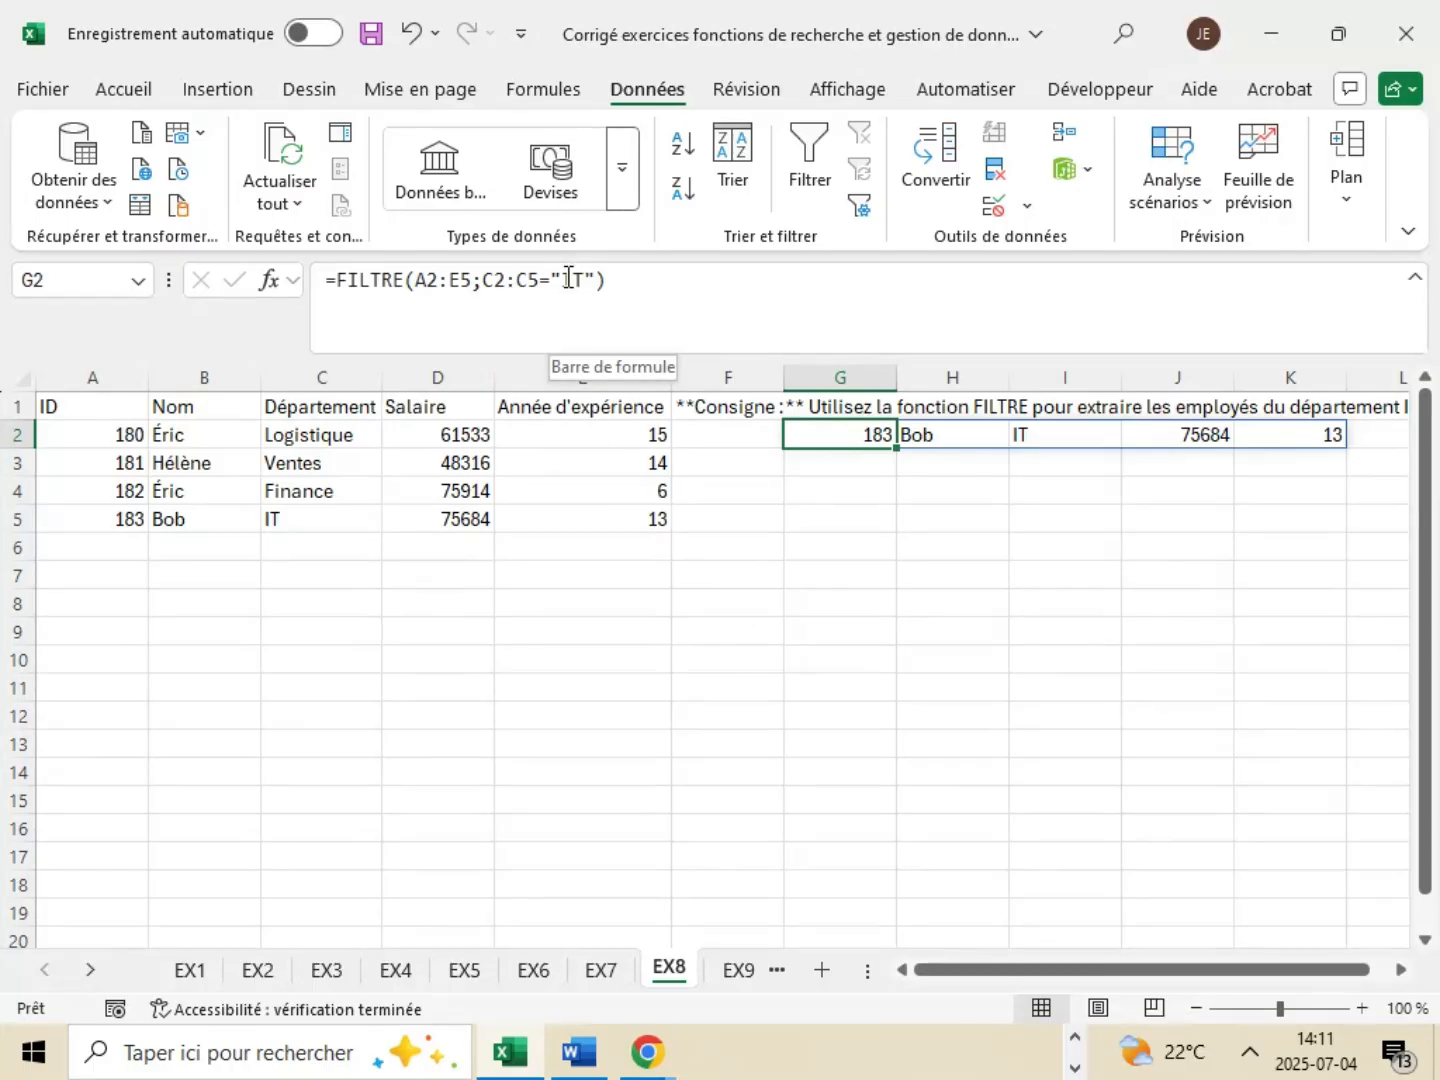
pyautogui.click(805, 661)
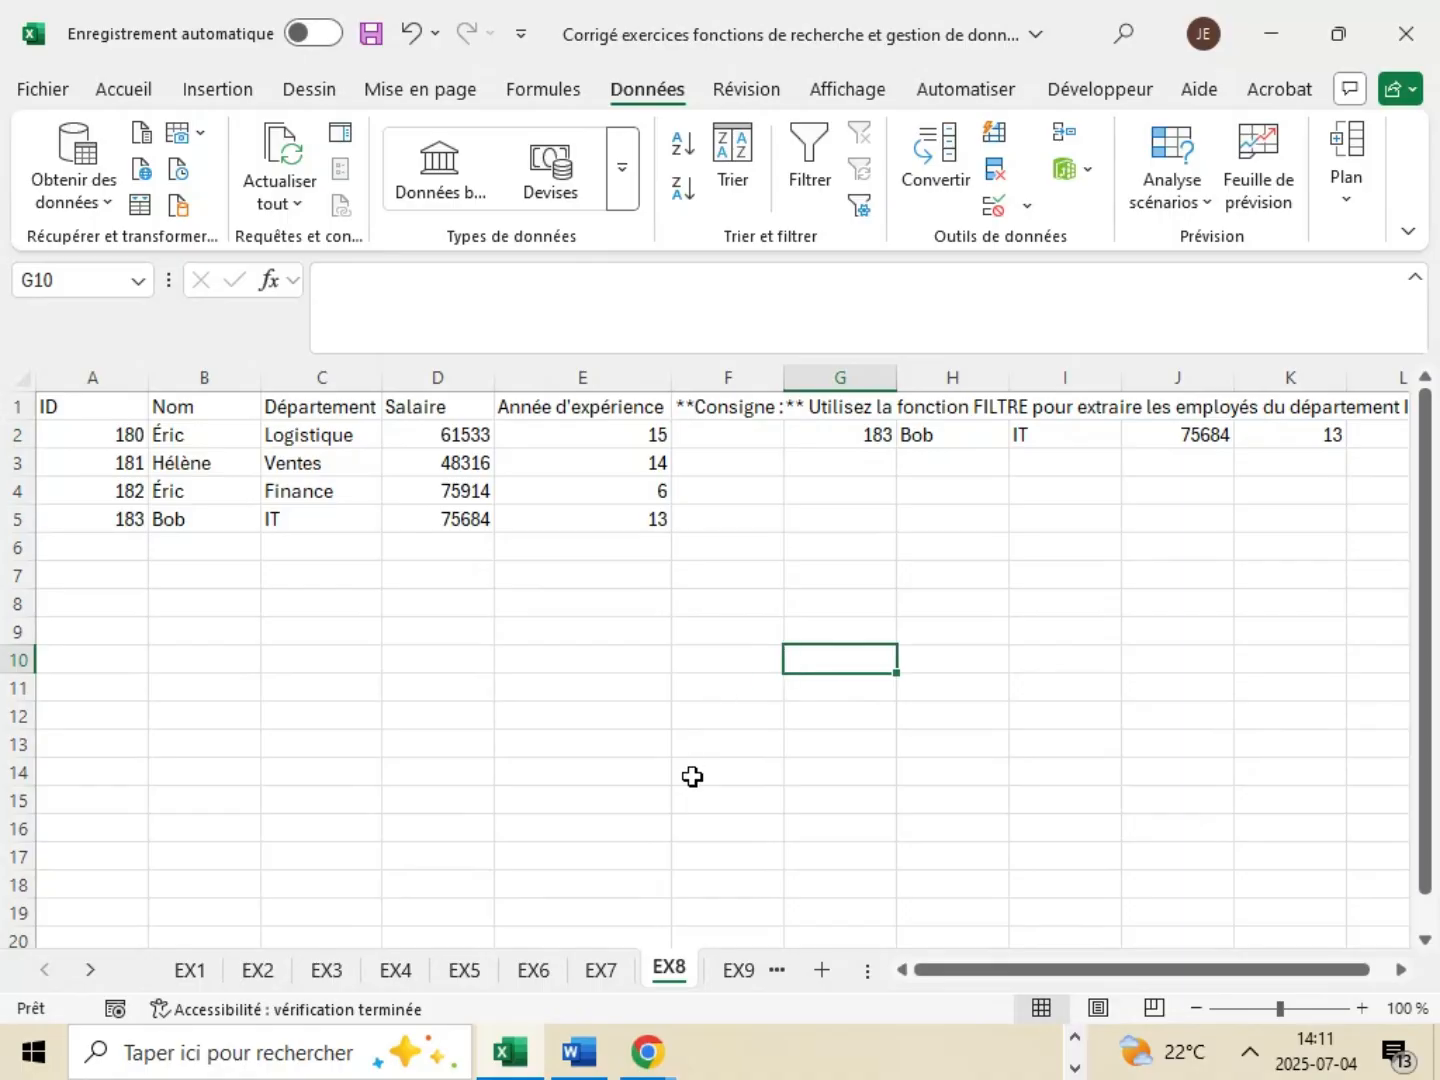
# - Open sheet EX9, review the instruction and the Corrigé for Exercice 9 in the Word document, and return to Excel
pyautogui.click(730, 970)
pyautogui.click(590, 716)
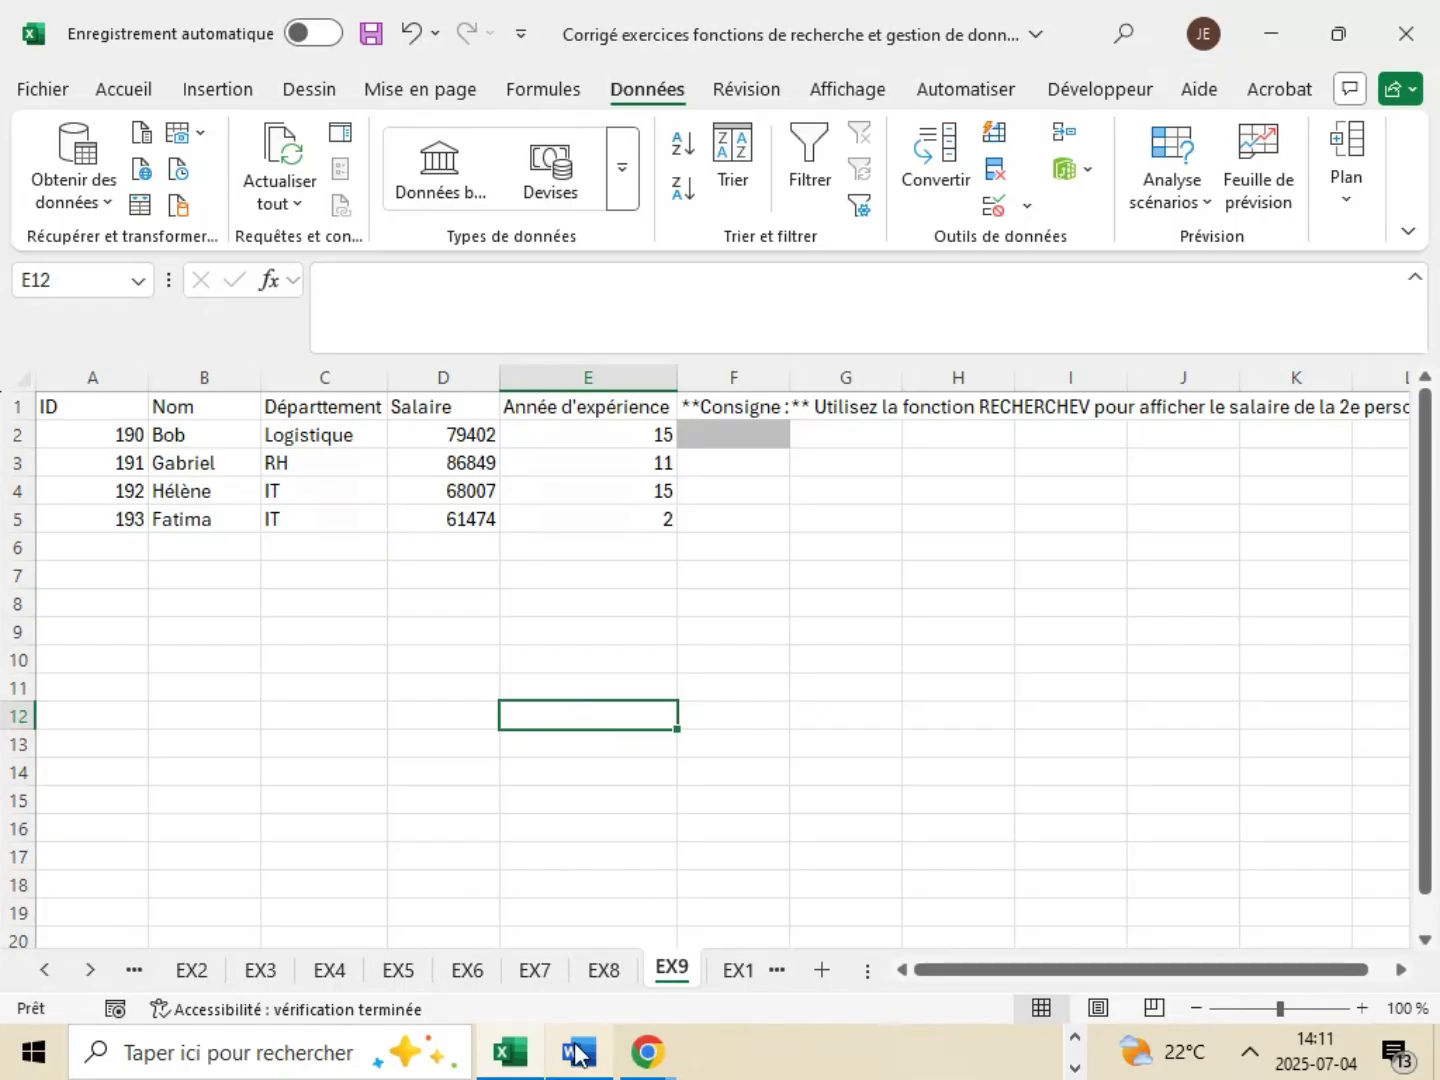
pyautogui.click(585, 851)
pyautogui.scroll(-2, 742, 710)
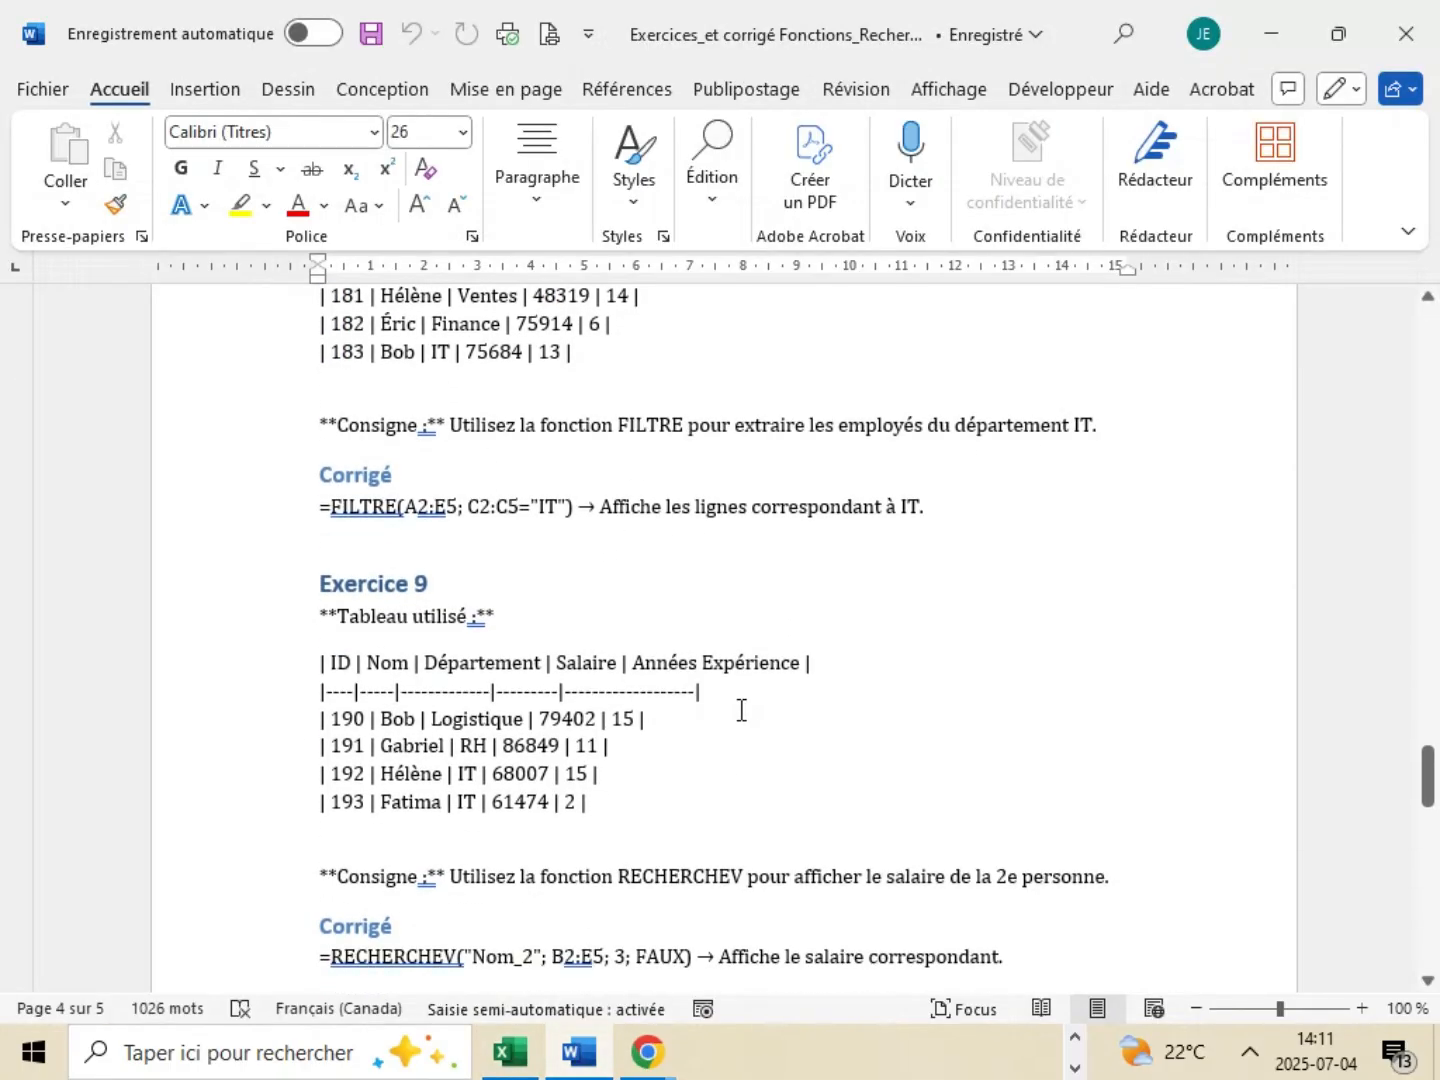
pyautogui.scroll(-3, 741, 710)
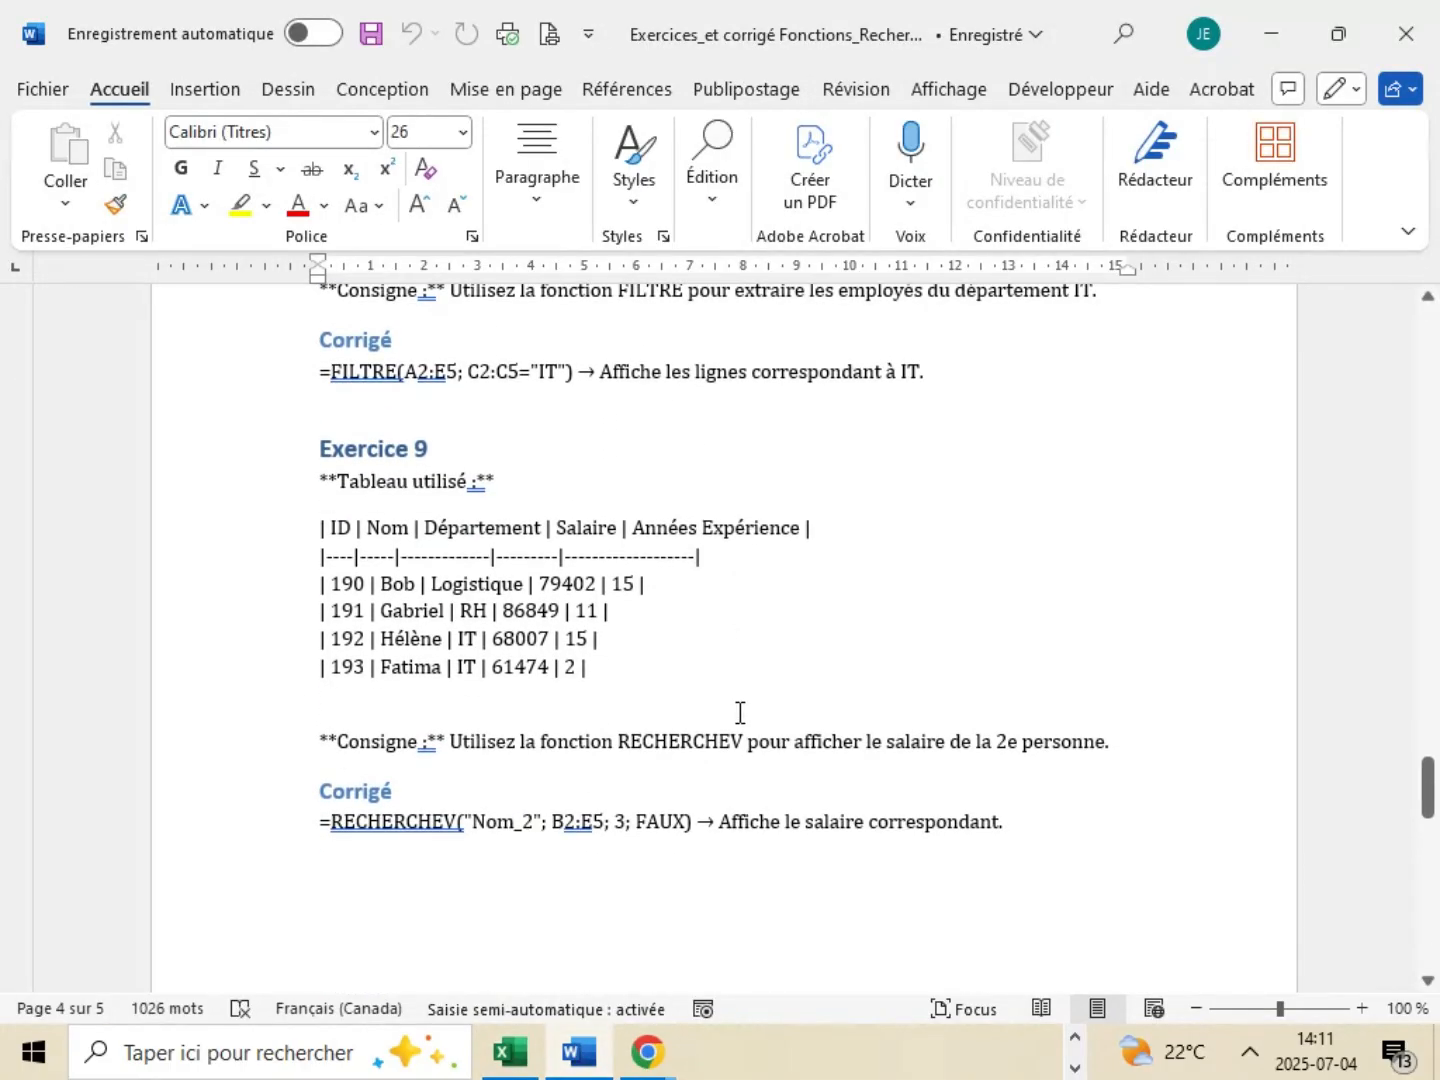
pyautogui.scroll(-3, 740, 712)
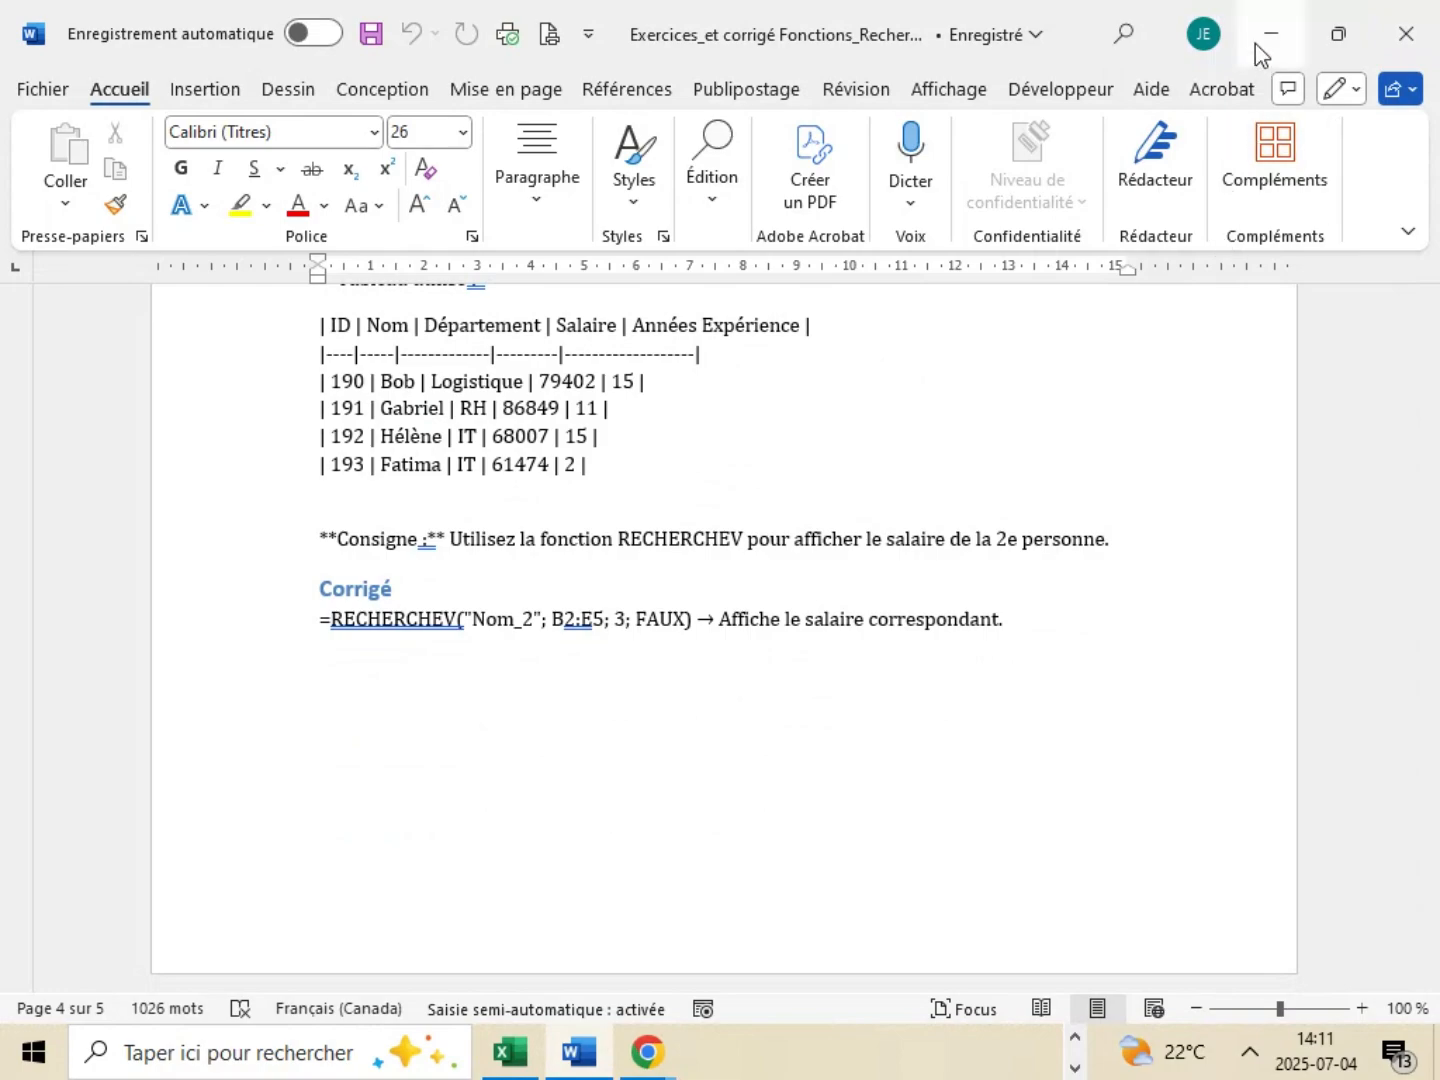
pyautogui.click(1291, 41)
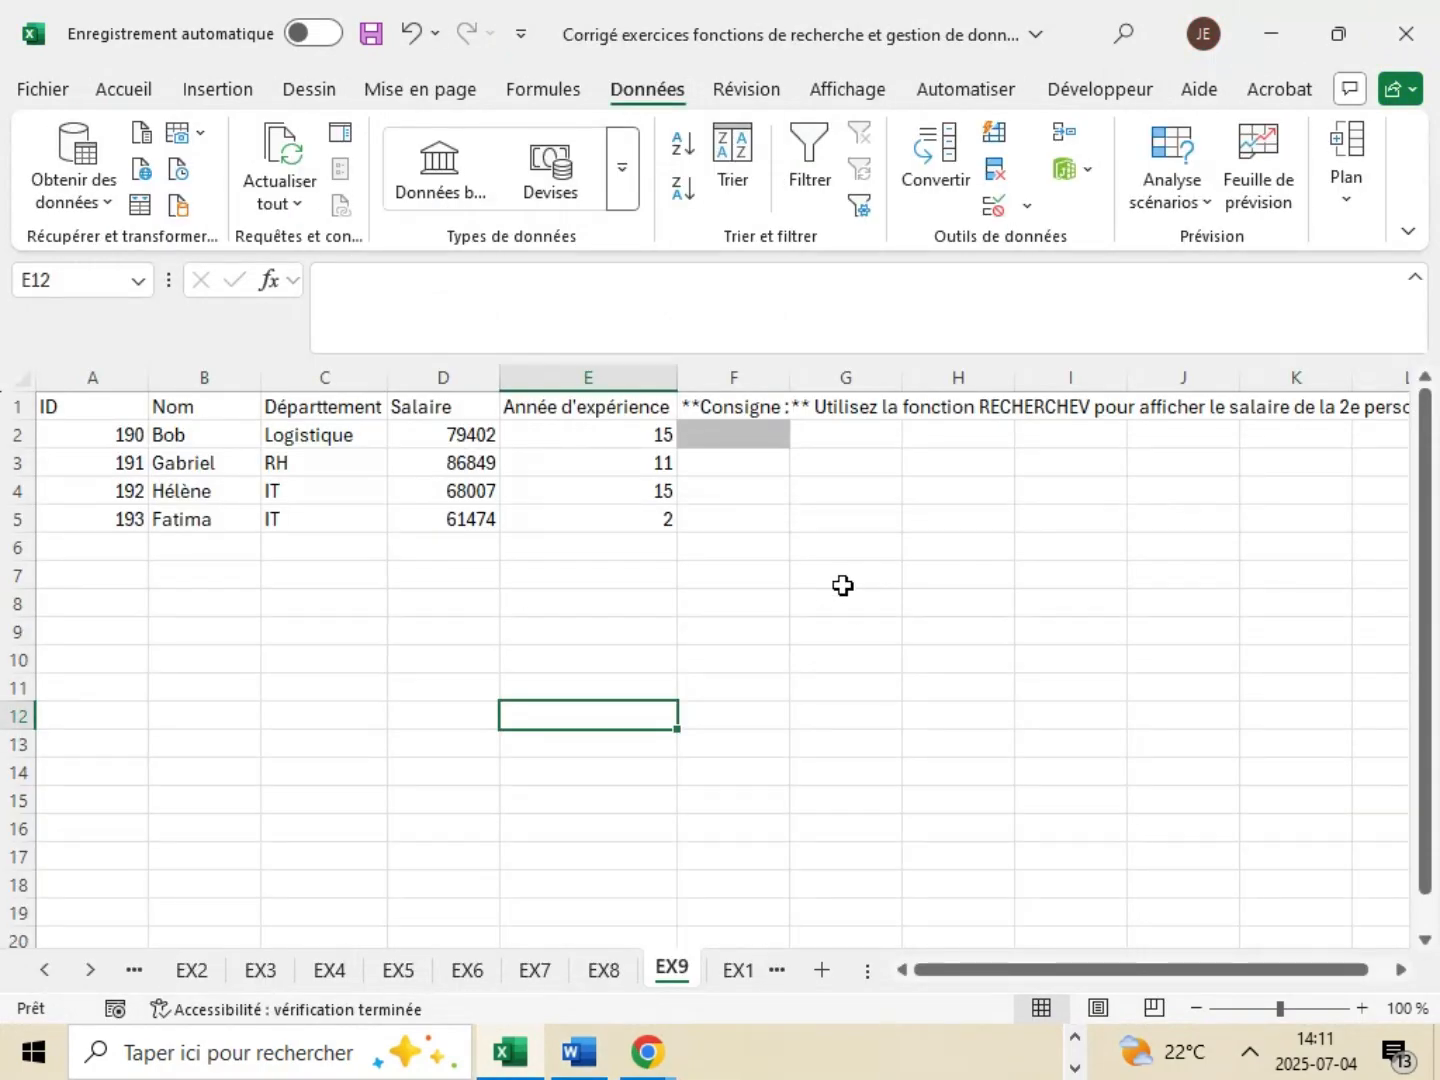
# - Insert the RECHERCHEV function in cell E12 of sheet EX9, choosing it from the complete list of functions
pyautogui.click(293, 290)
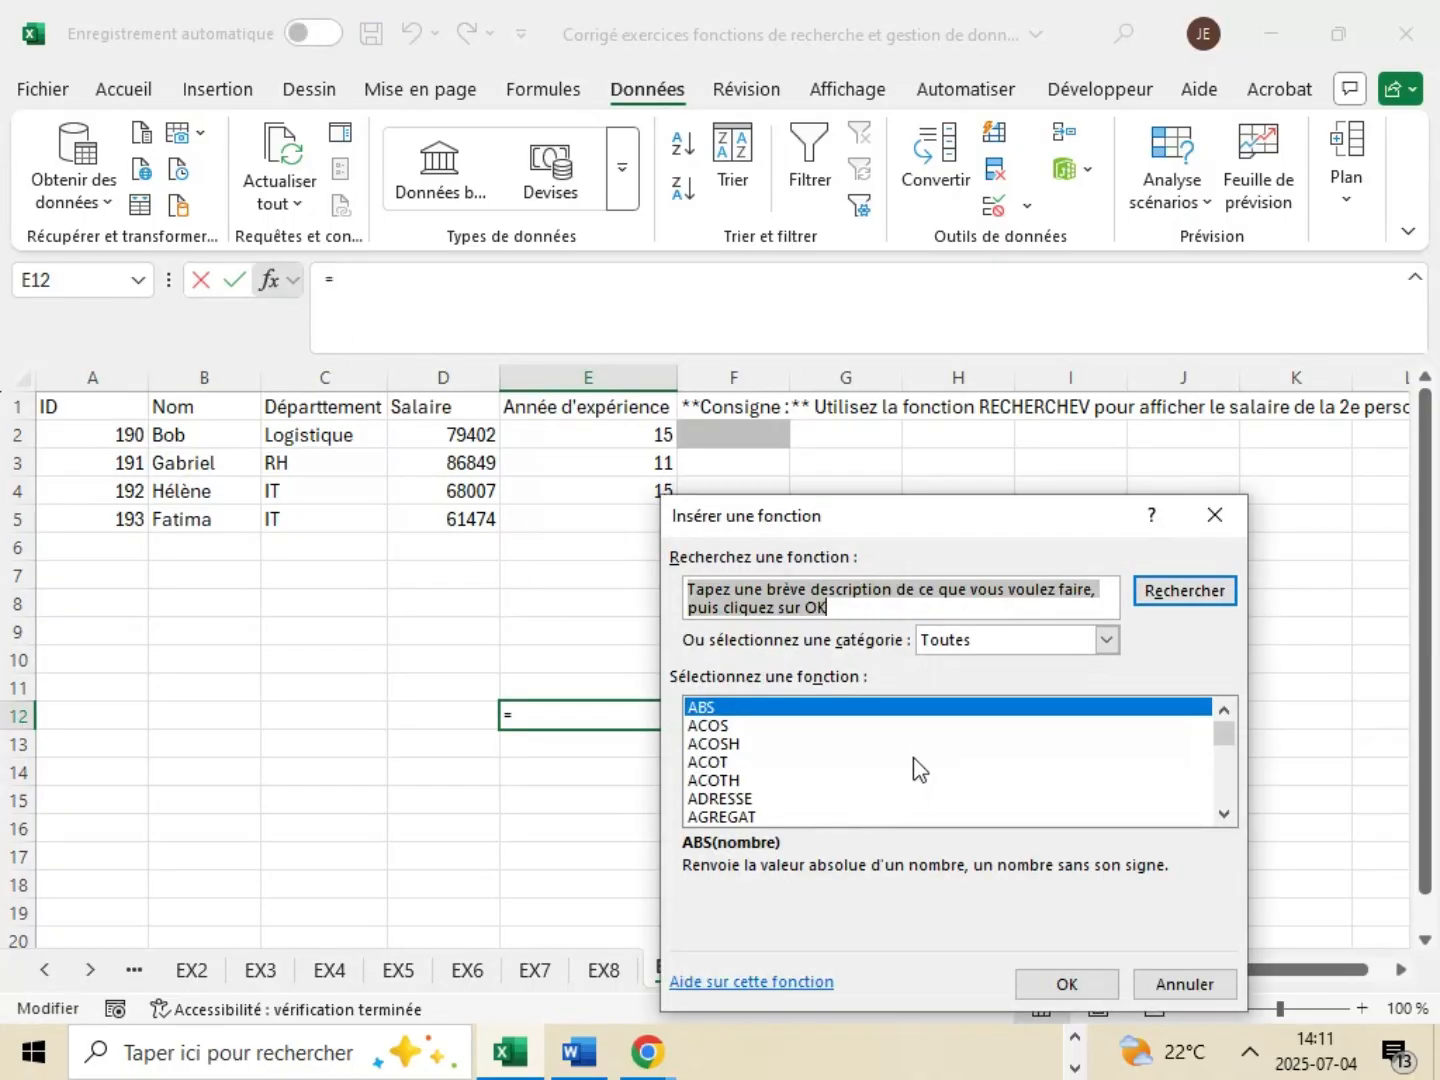
pyautogui.scroll(-15, 915, 745)
pyautogui.scroll(-20, 867, 745)
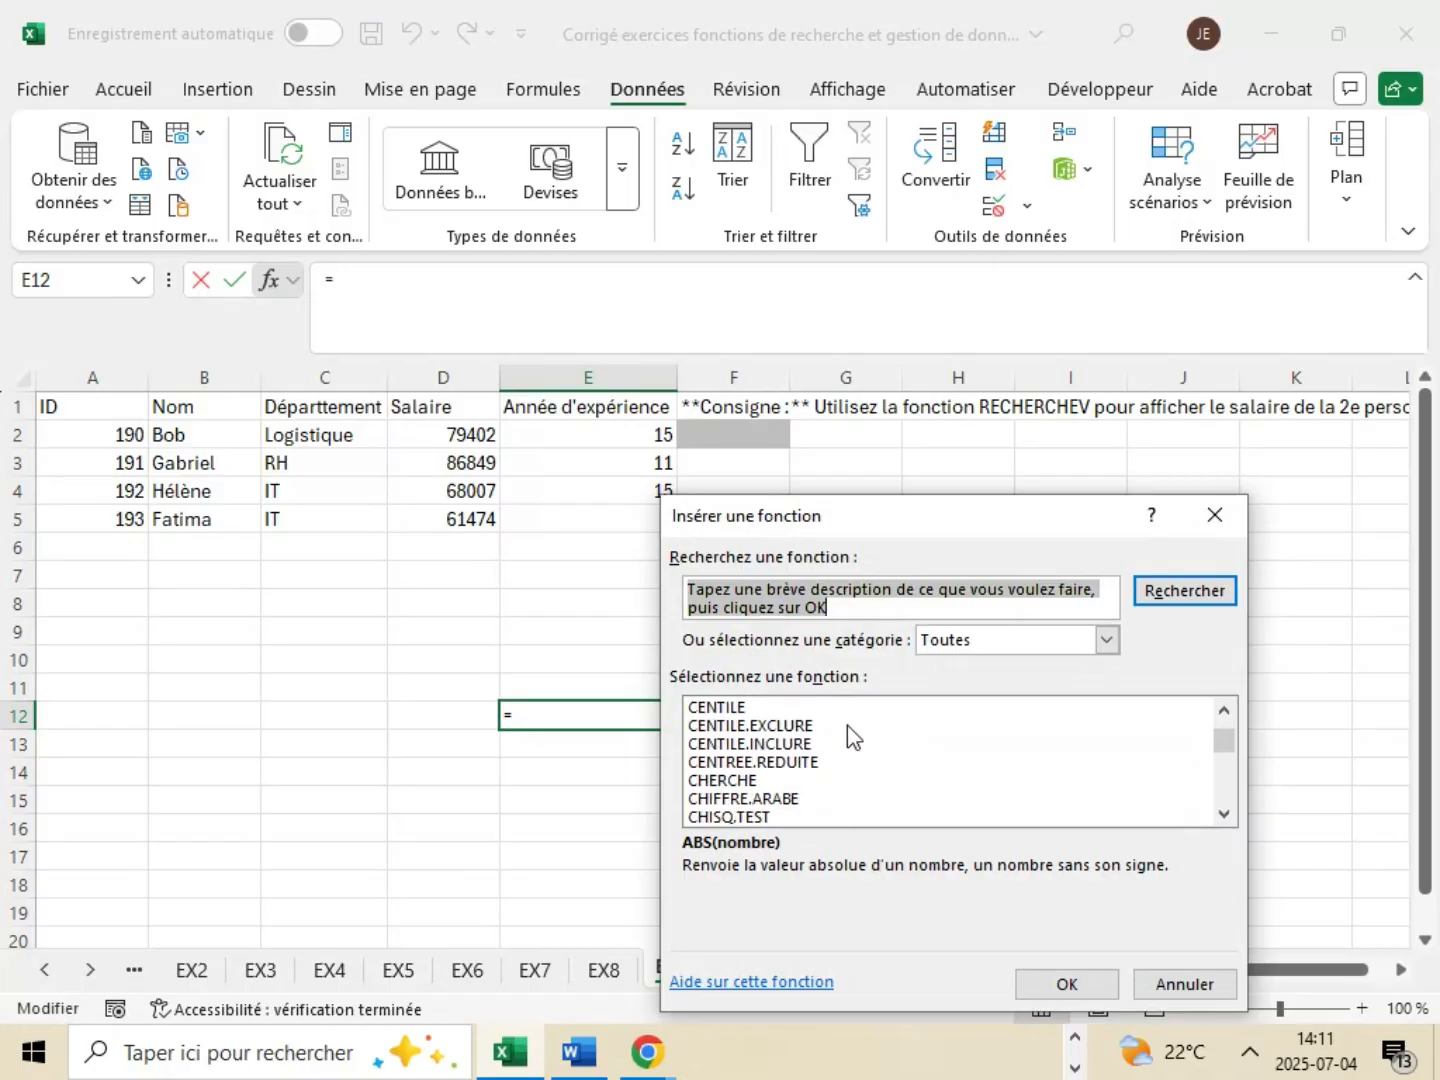
pyautogui.scroll(-20, 862, 770)
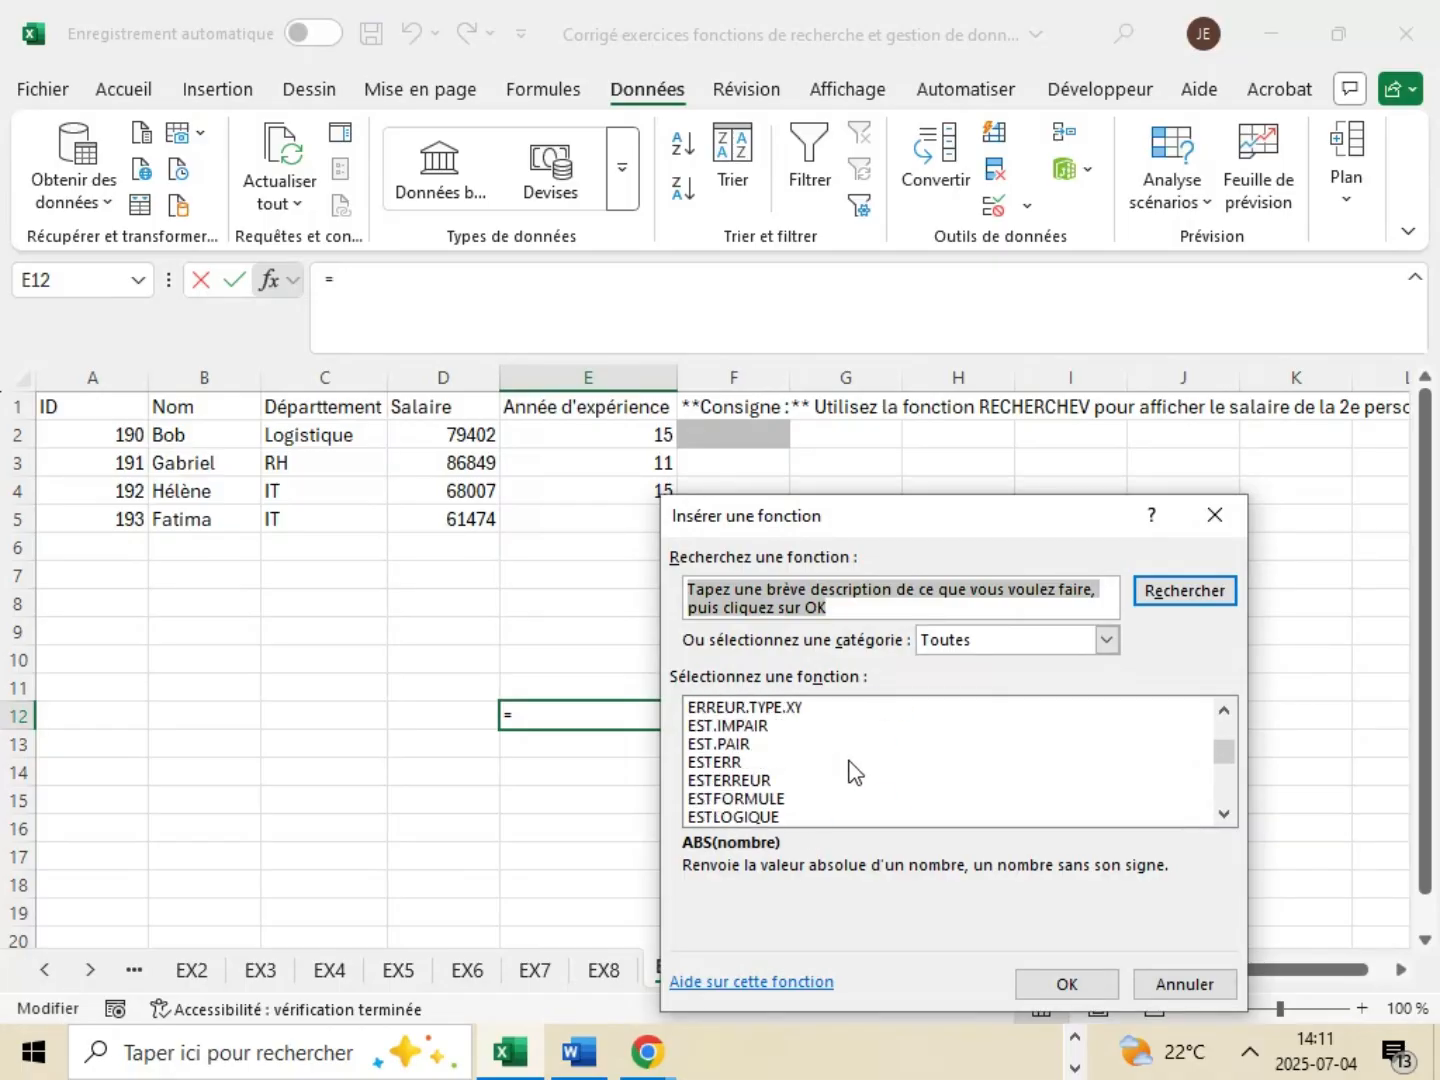
pyautogui.scroll(-20, 800, 725)
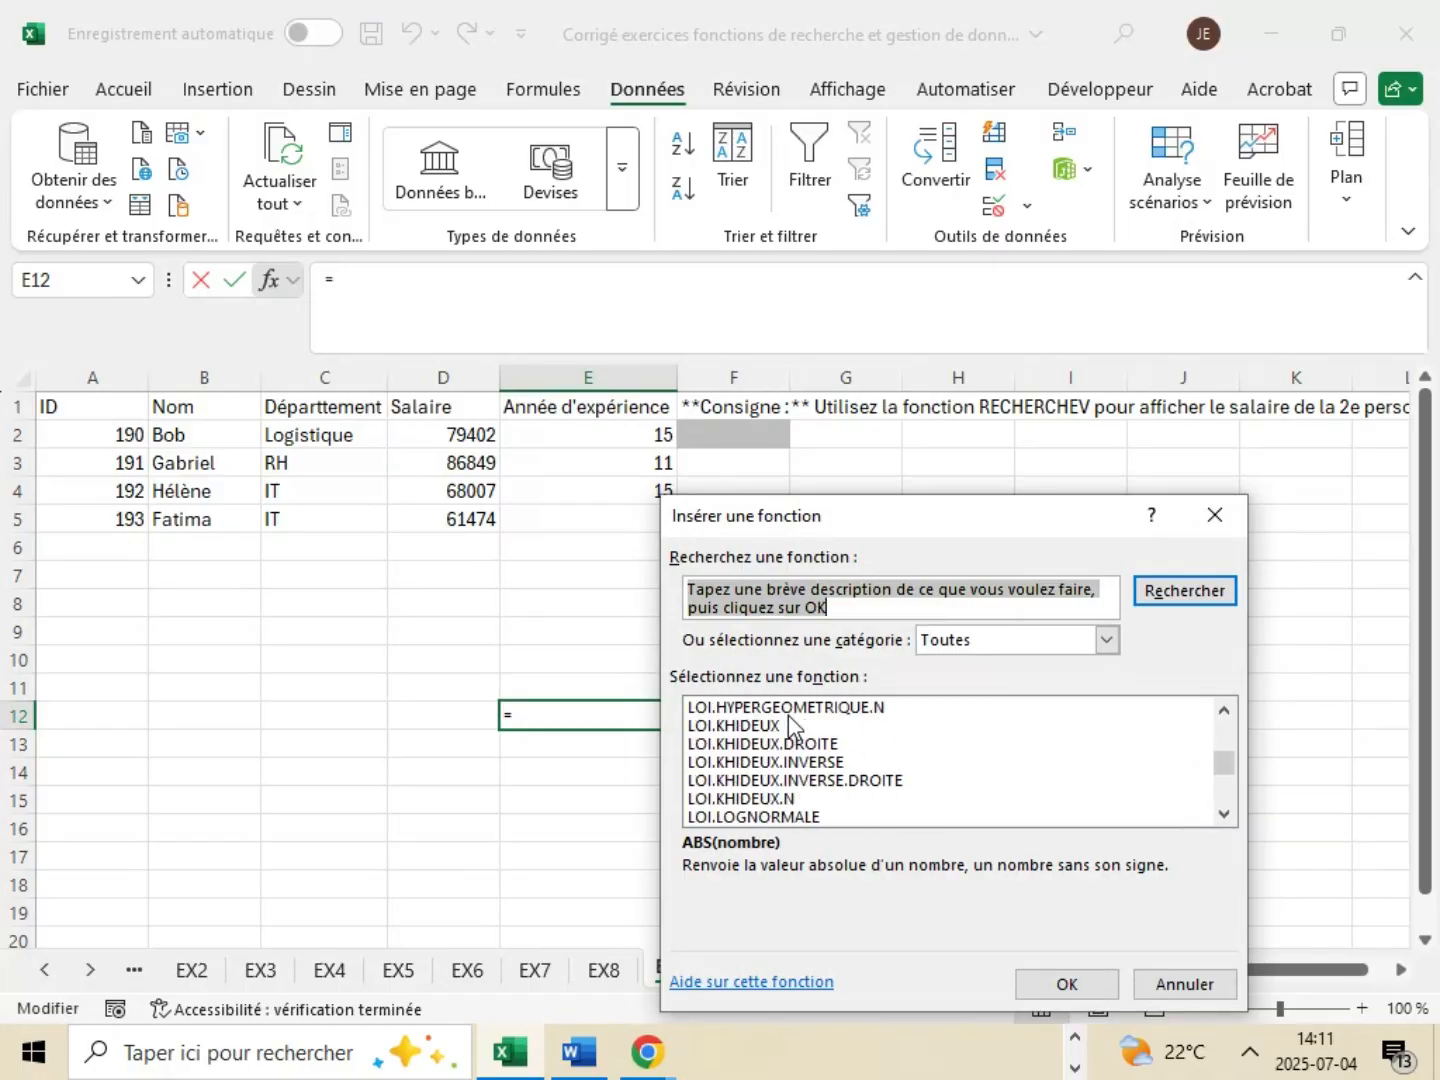
pyautogui.scroll(-10, 781, 716)
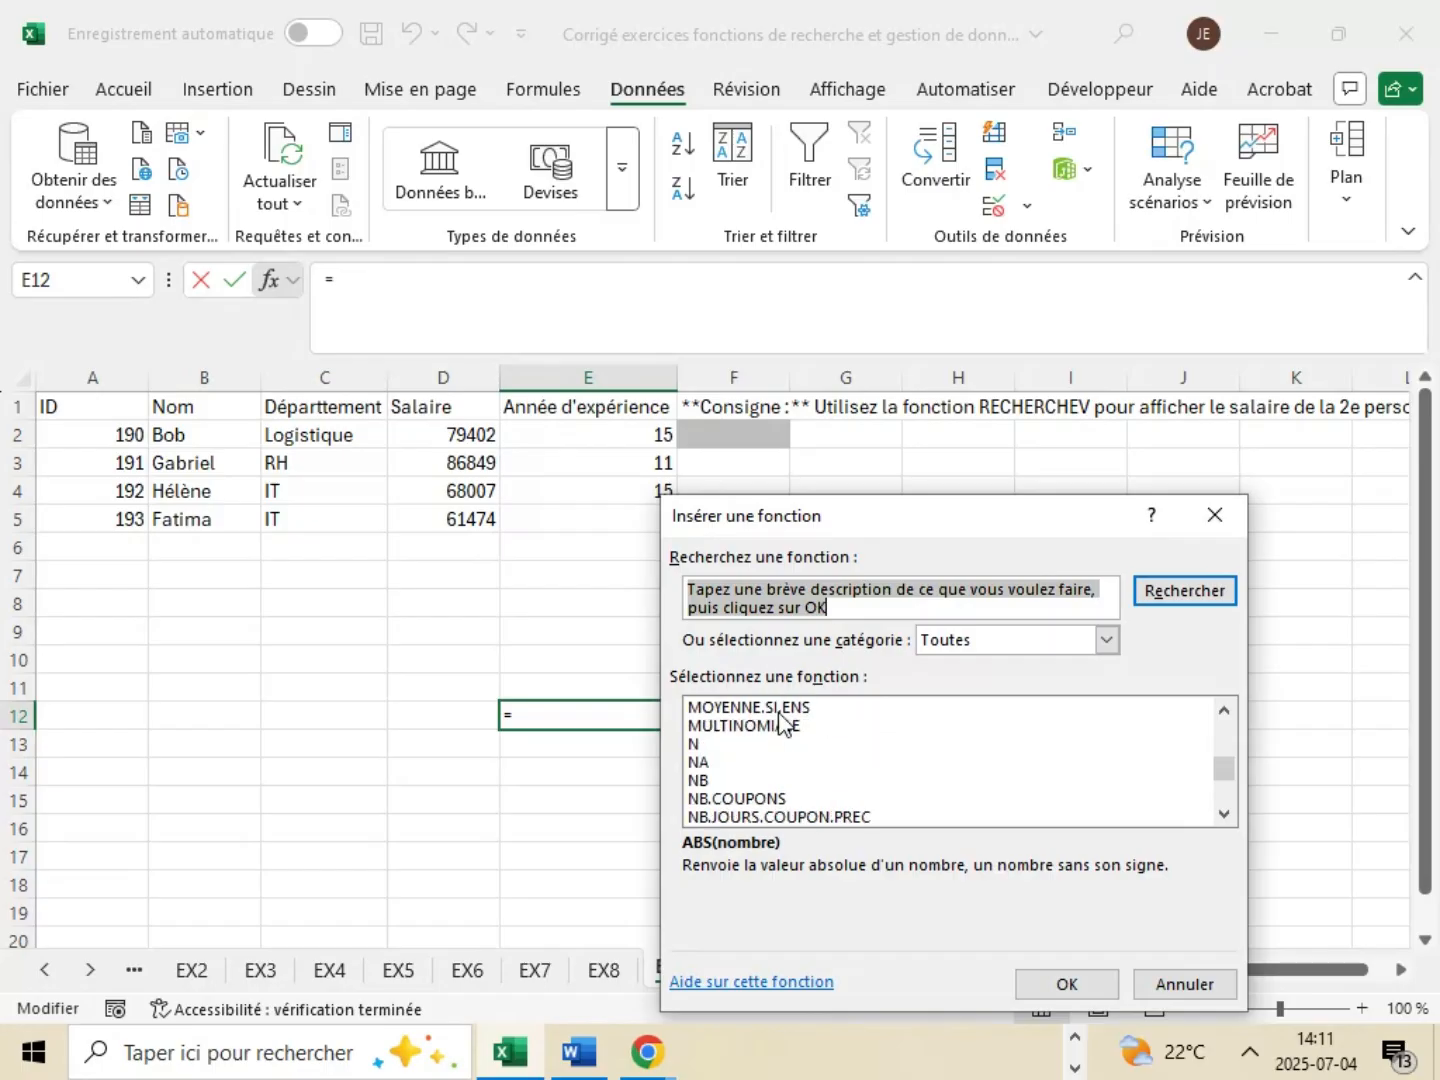
pyautogui.scroll(-4, 781, 723)
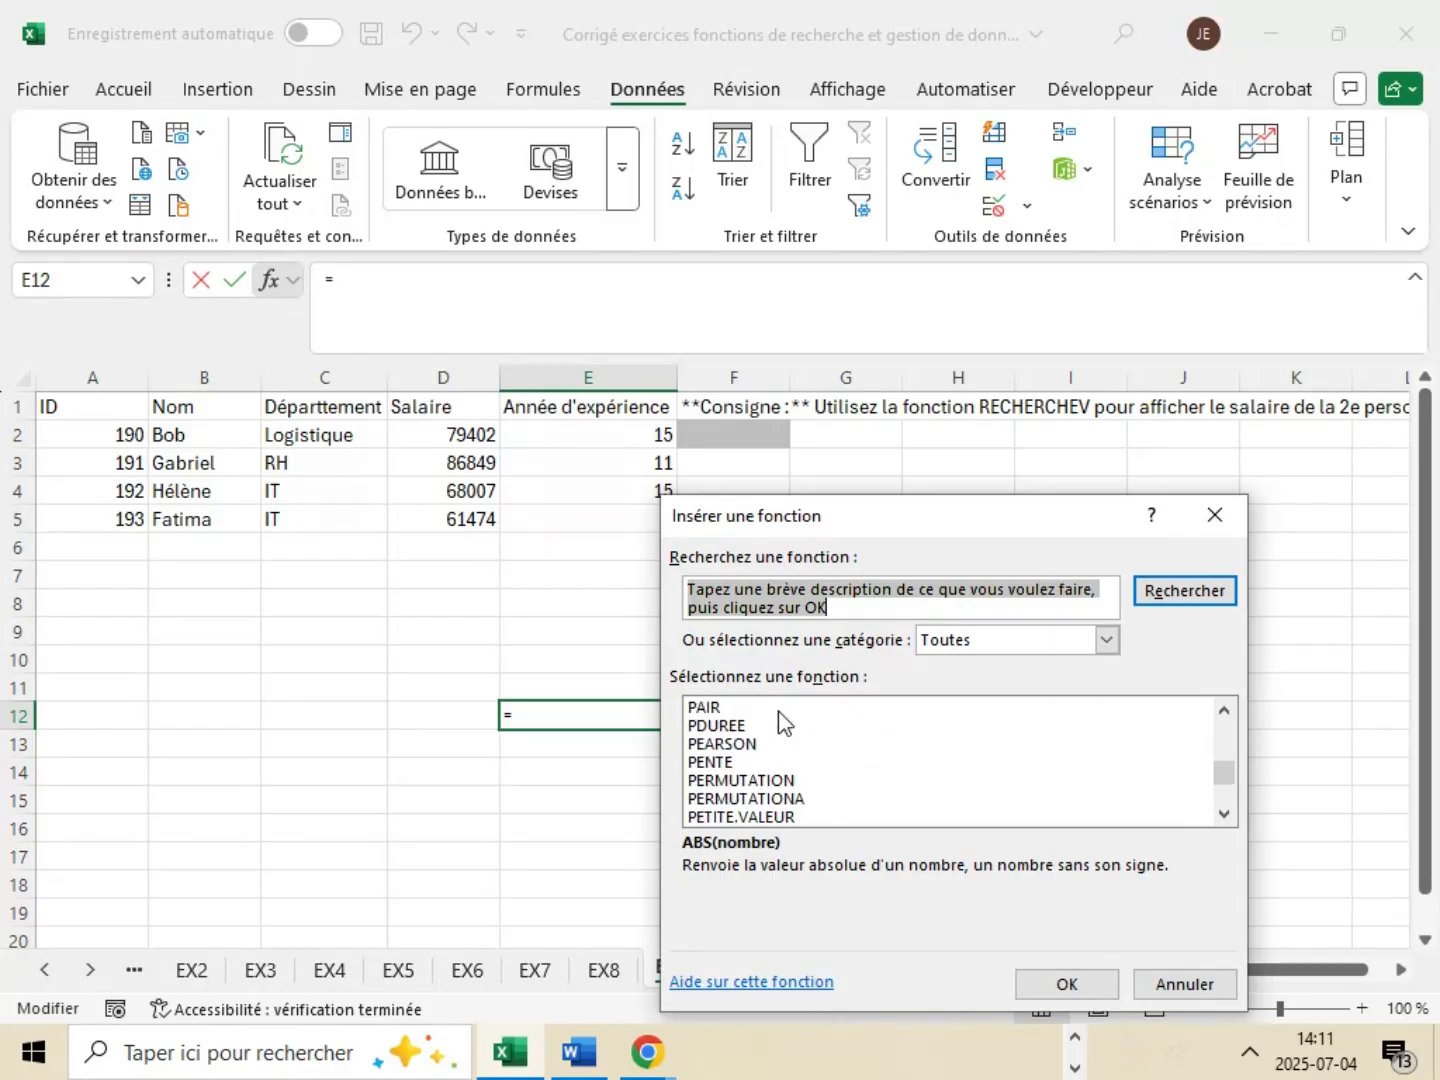
pyautogui.scroll(-10, 780, 722)
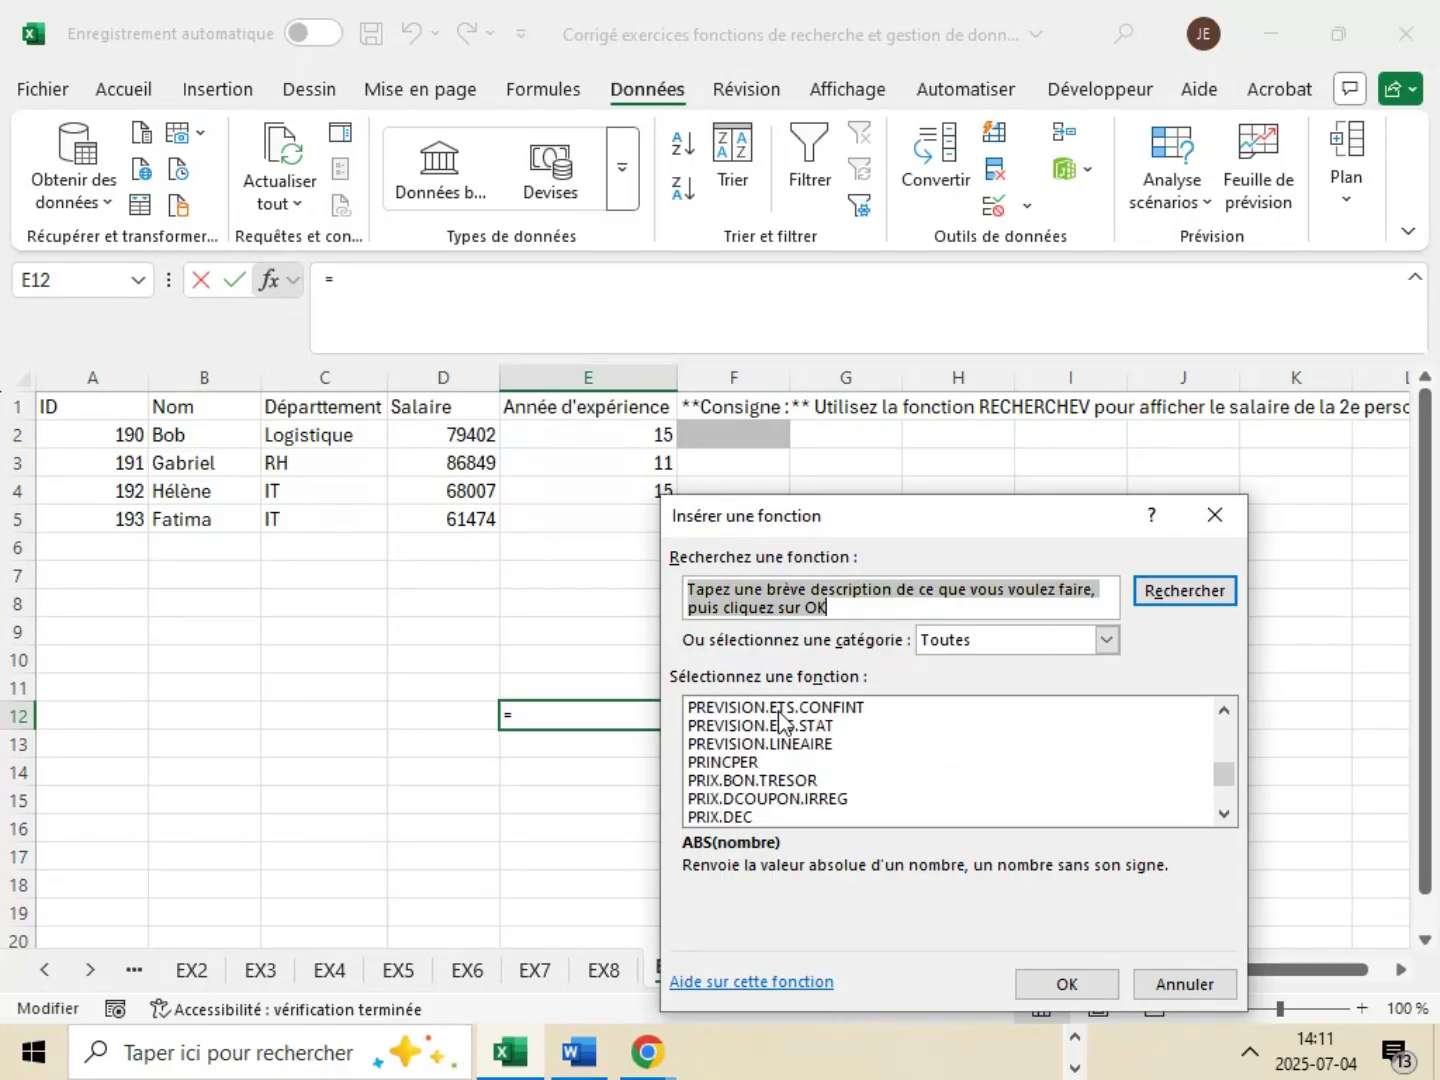
pyautogui.scroll(-1, 781, 718)
pyautogui.scroll(-5, 779, 715)
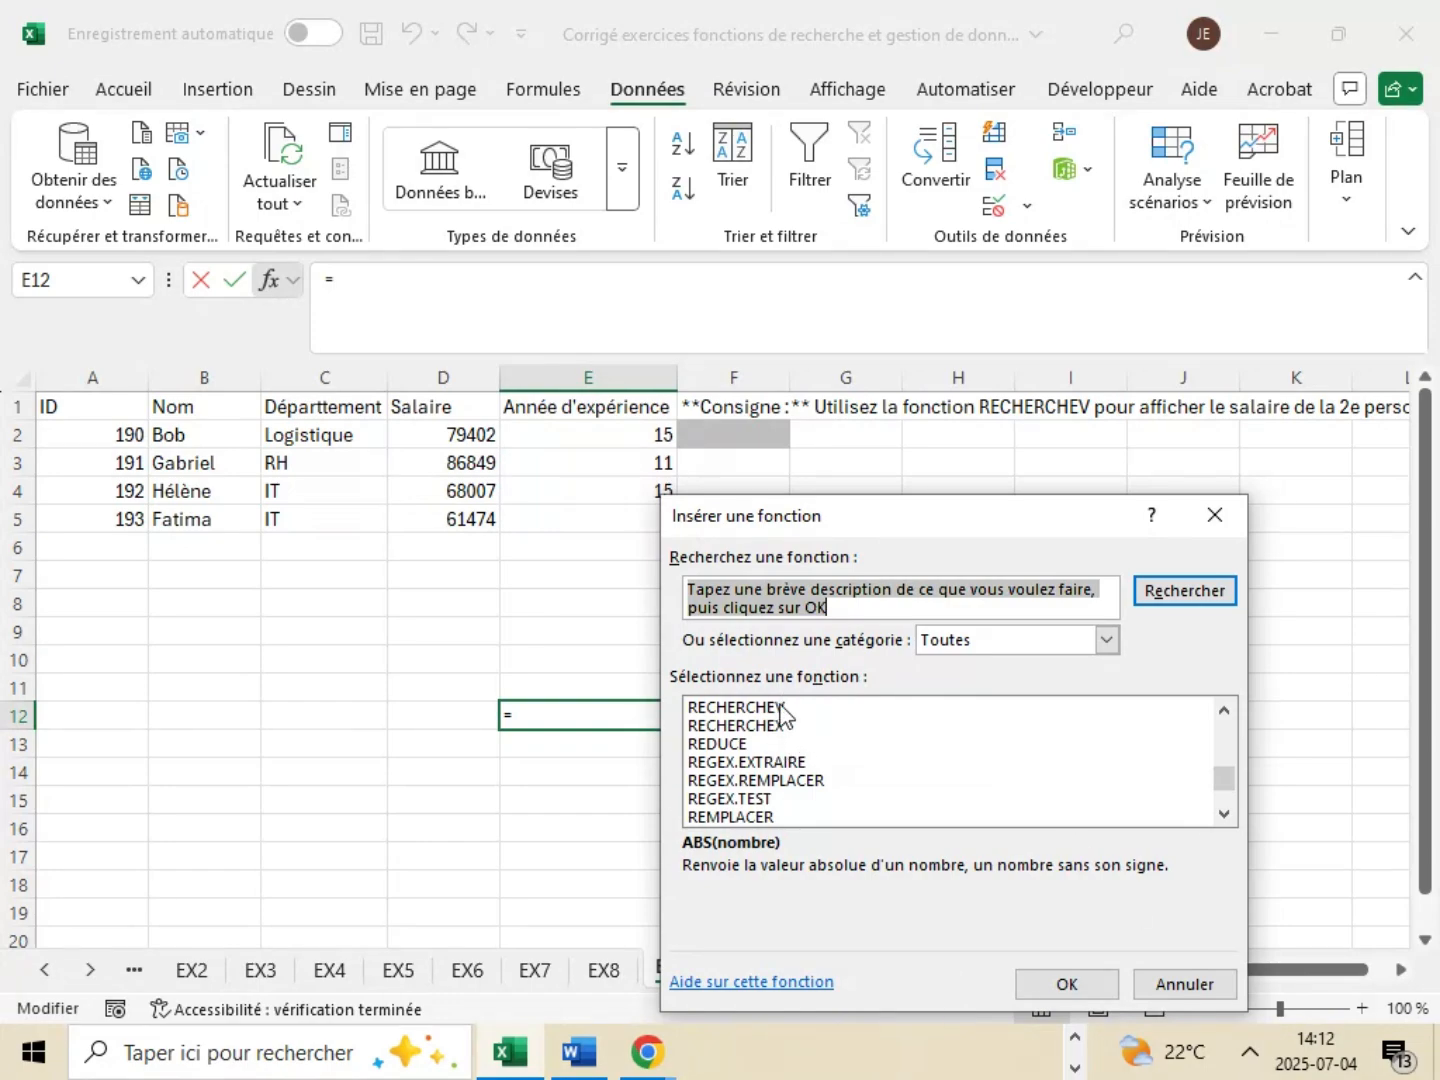
pyautogui.click(740, 706)
pyautogui.click(1088, 994)
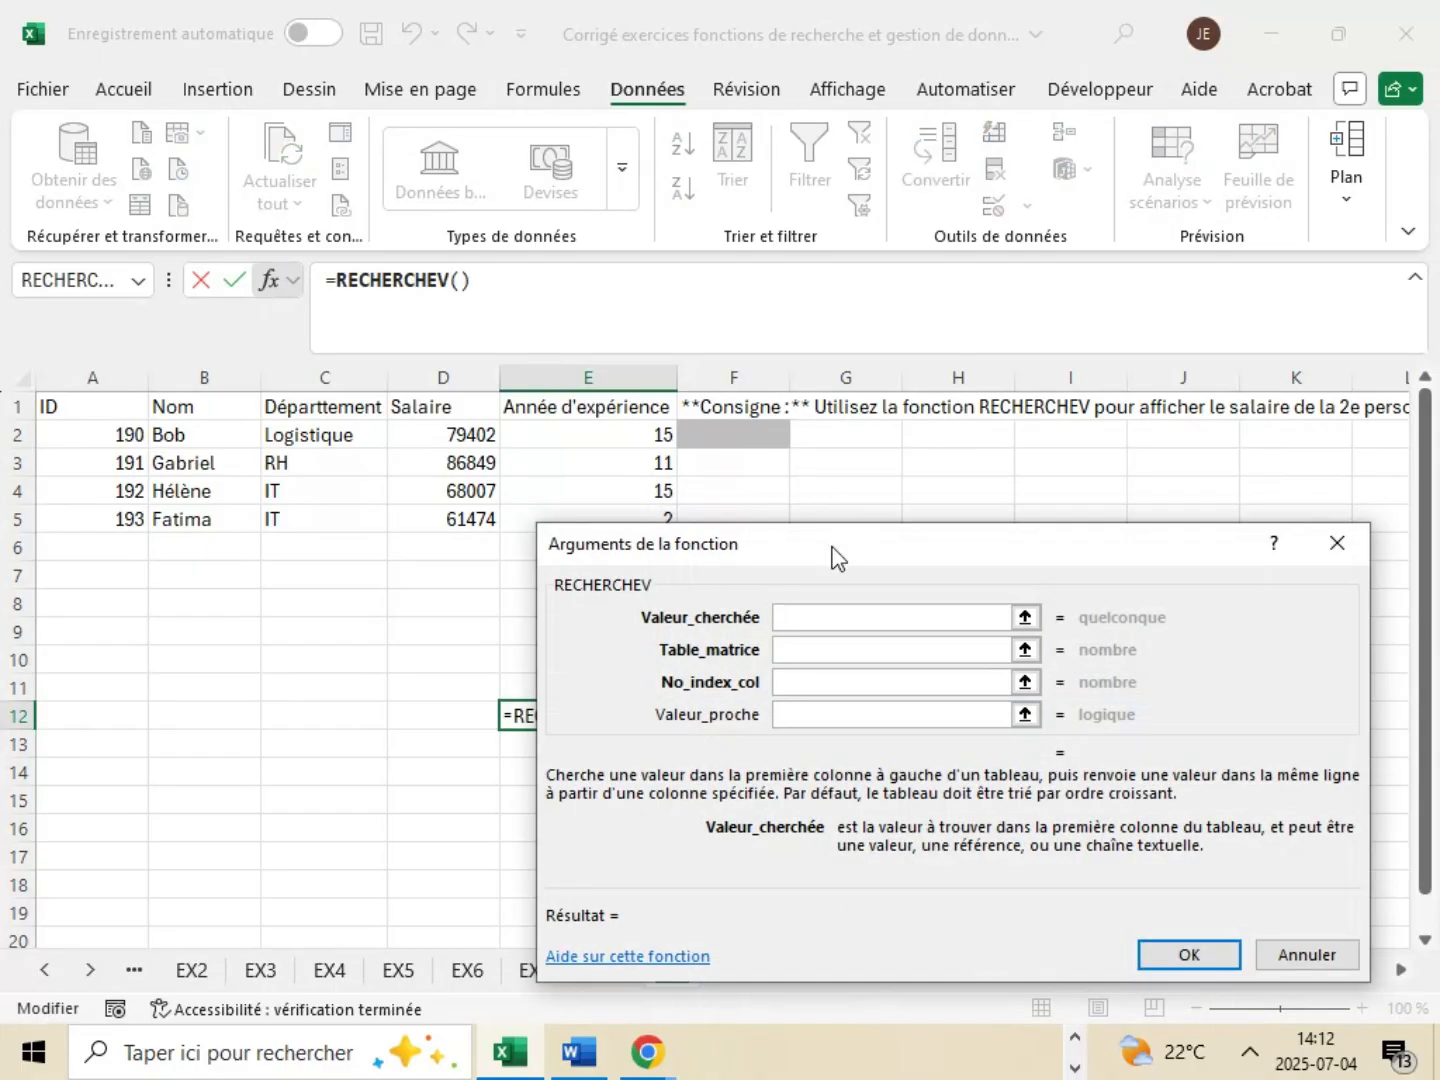
pyautogui.moveTo(838, 558); pyautogui.dragTo(1014, 581)
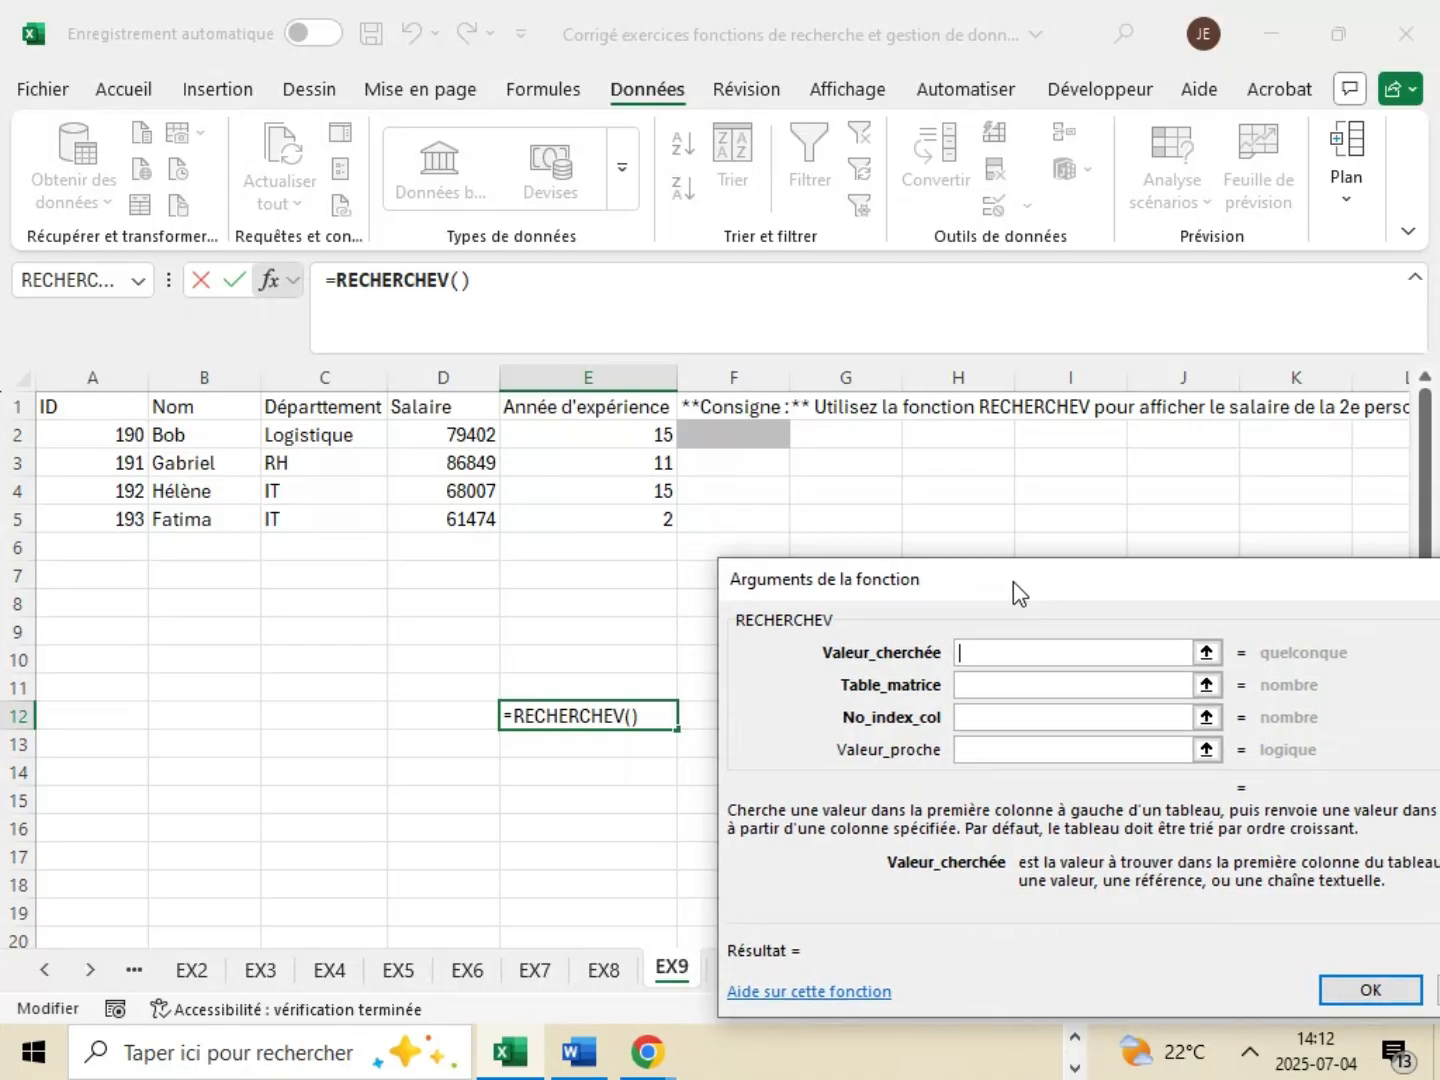
# - Following the Corrigé in Word, set RECHERCHEV's Valeur_cherchée to the name shown in B3 and Table_matrice to B2:E5
pyautogui.click(564, 1050)
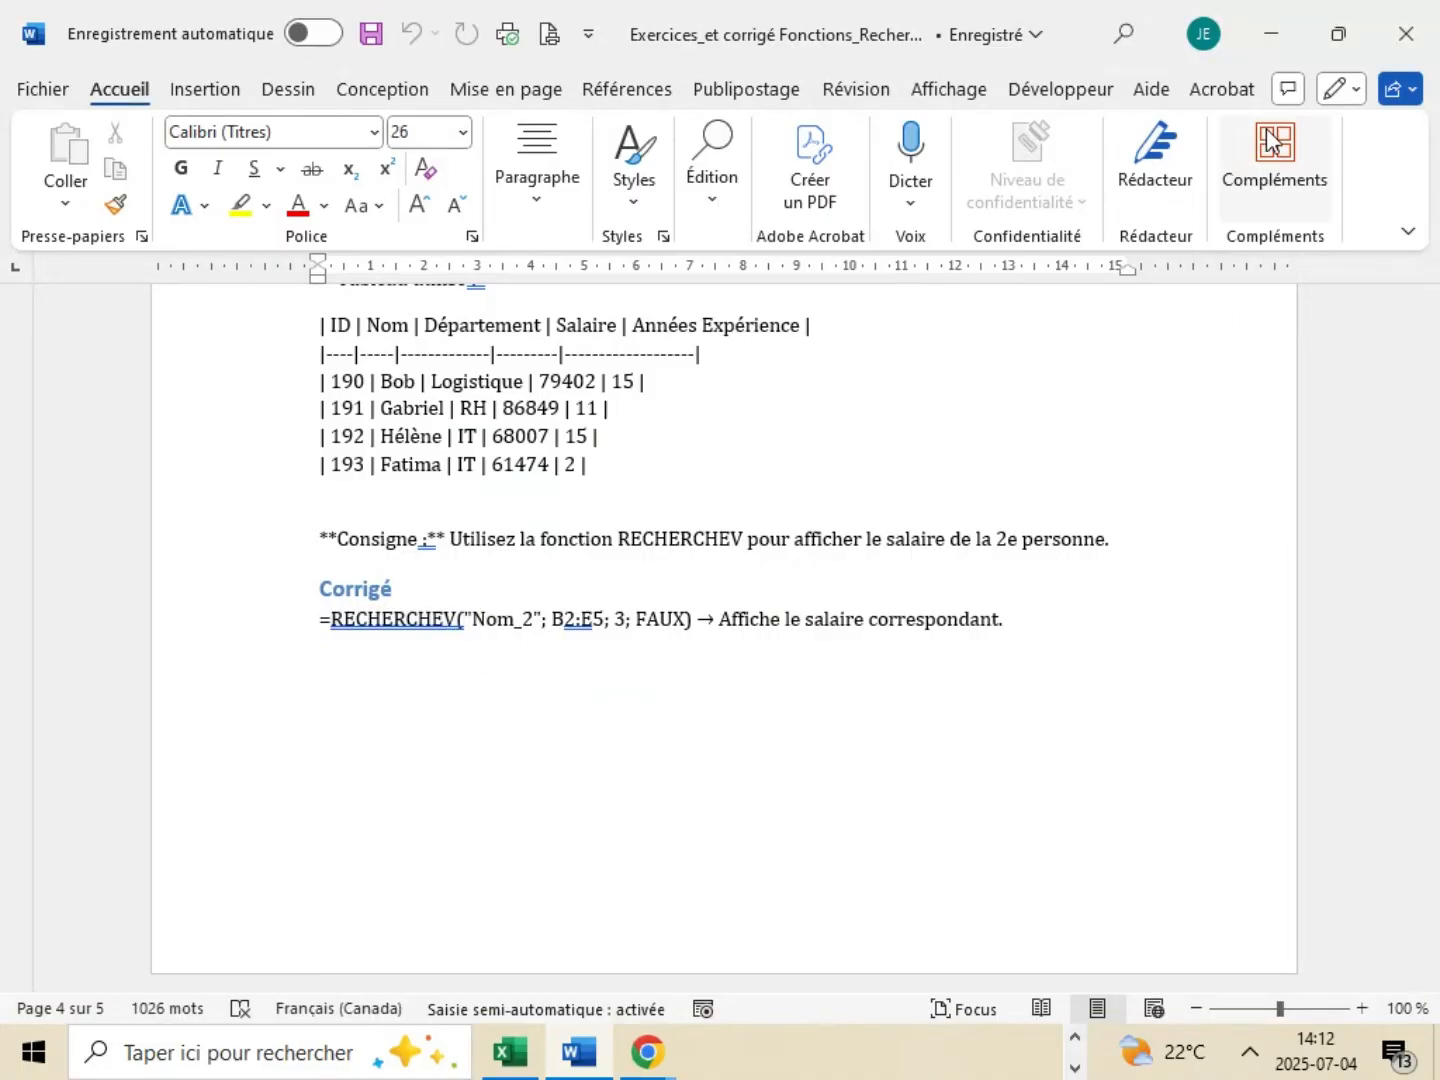
pyautogui.click(1286, 31)
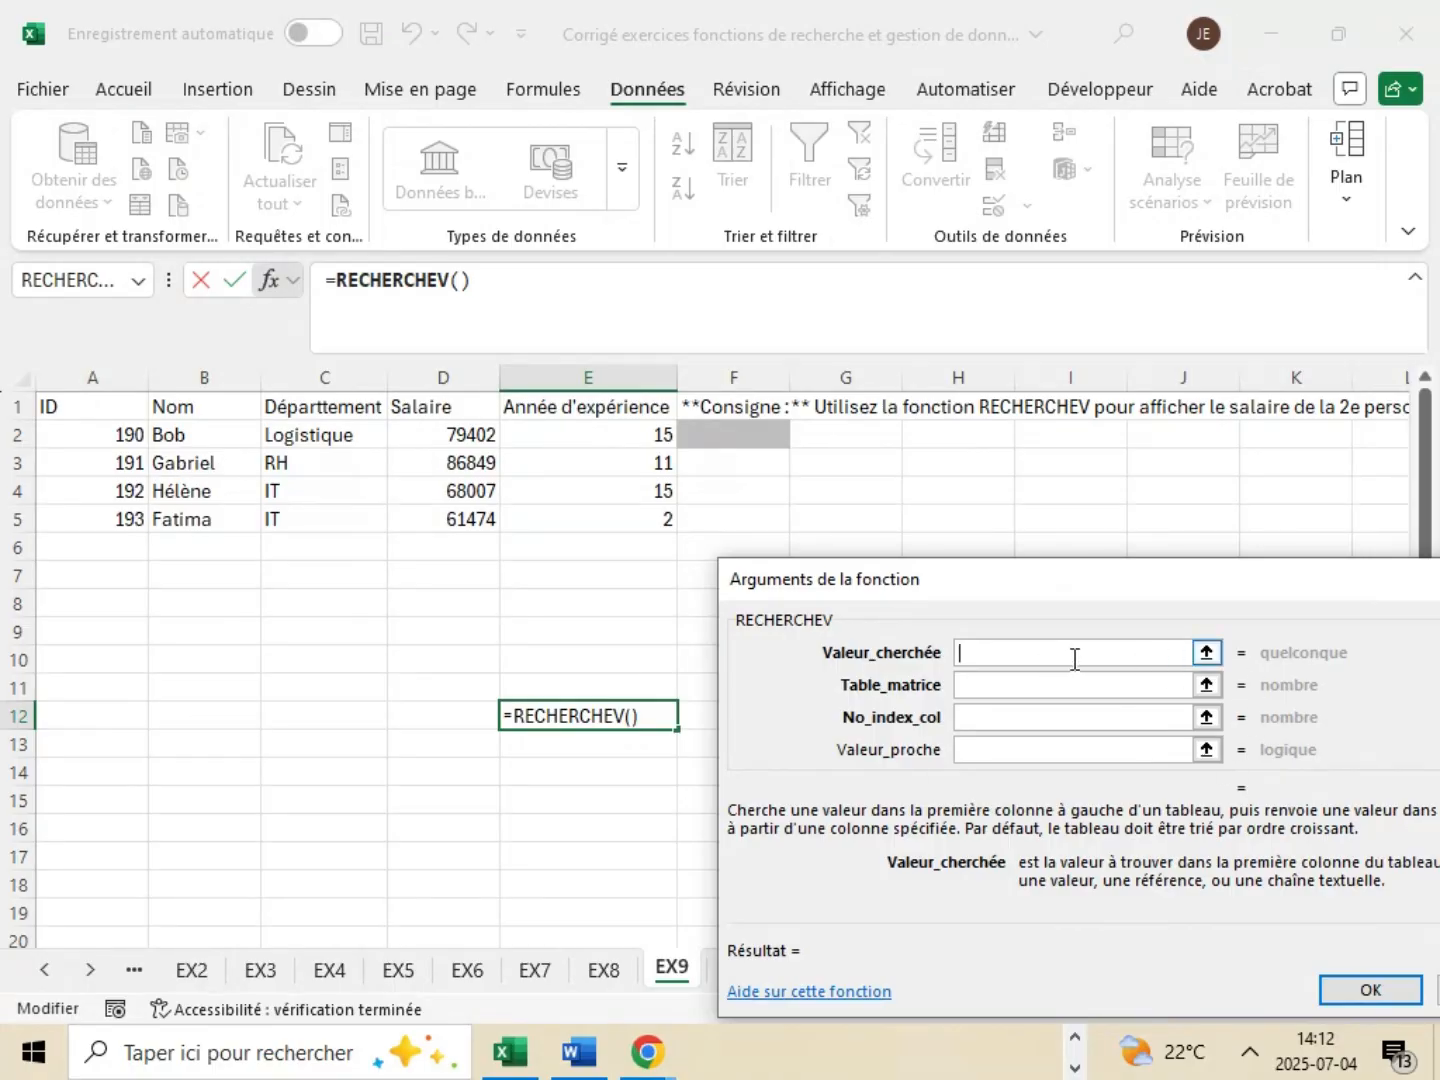
pyautogui.write('Gab')
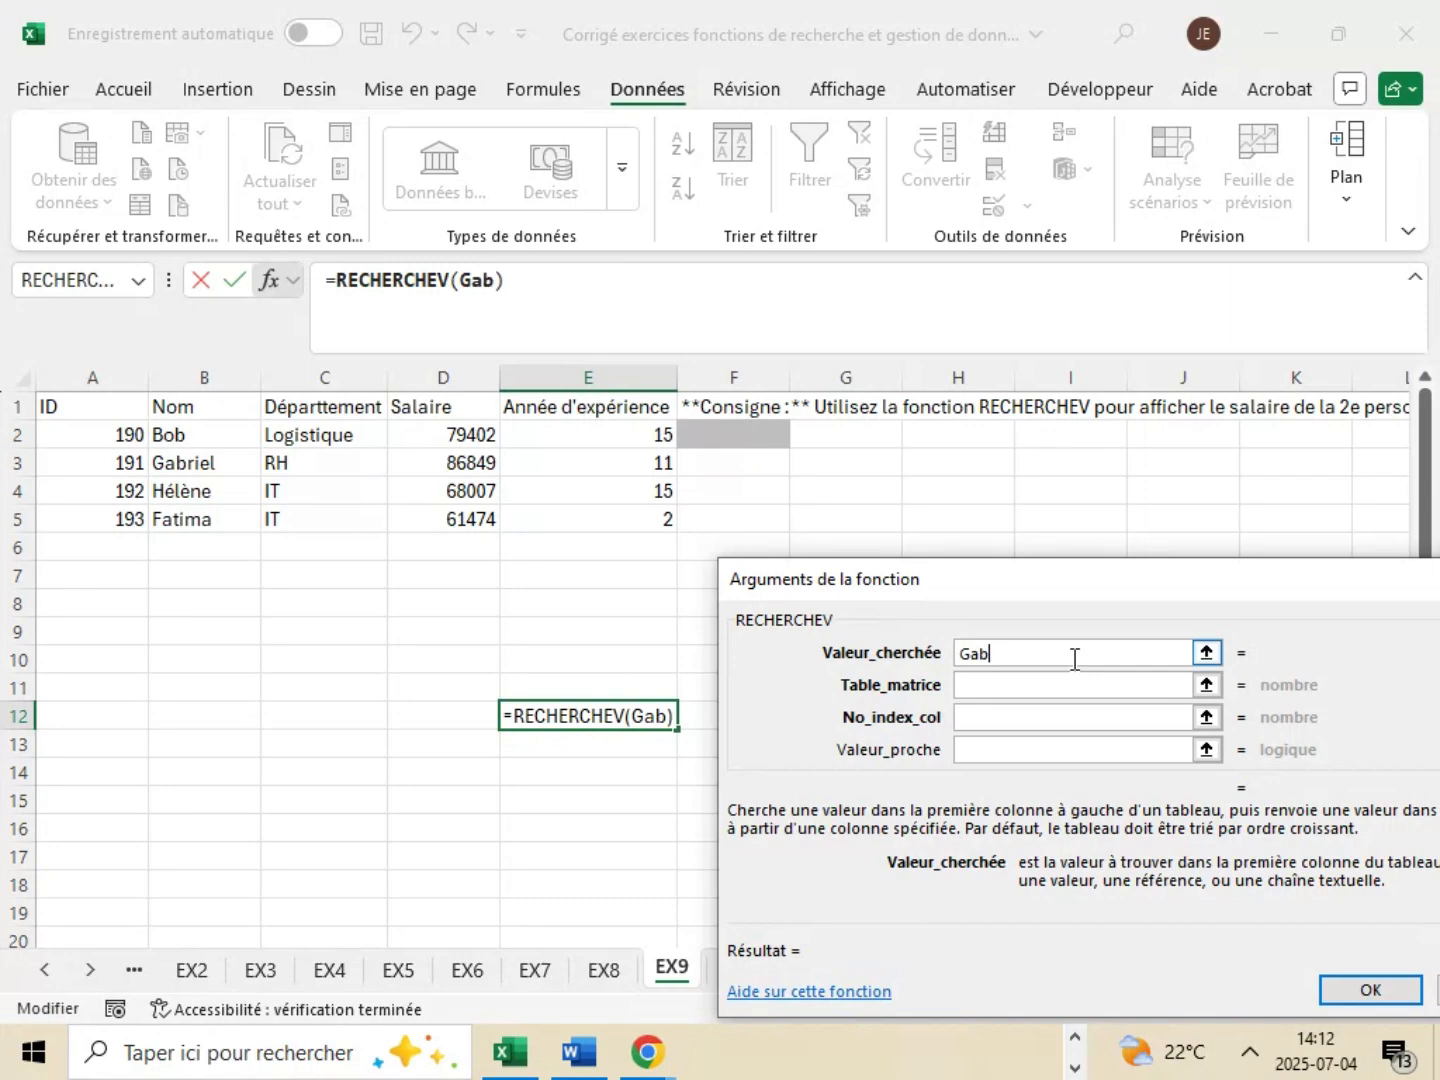
pyautogui.write('riel')
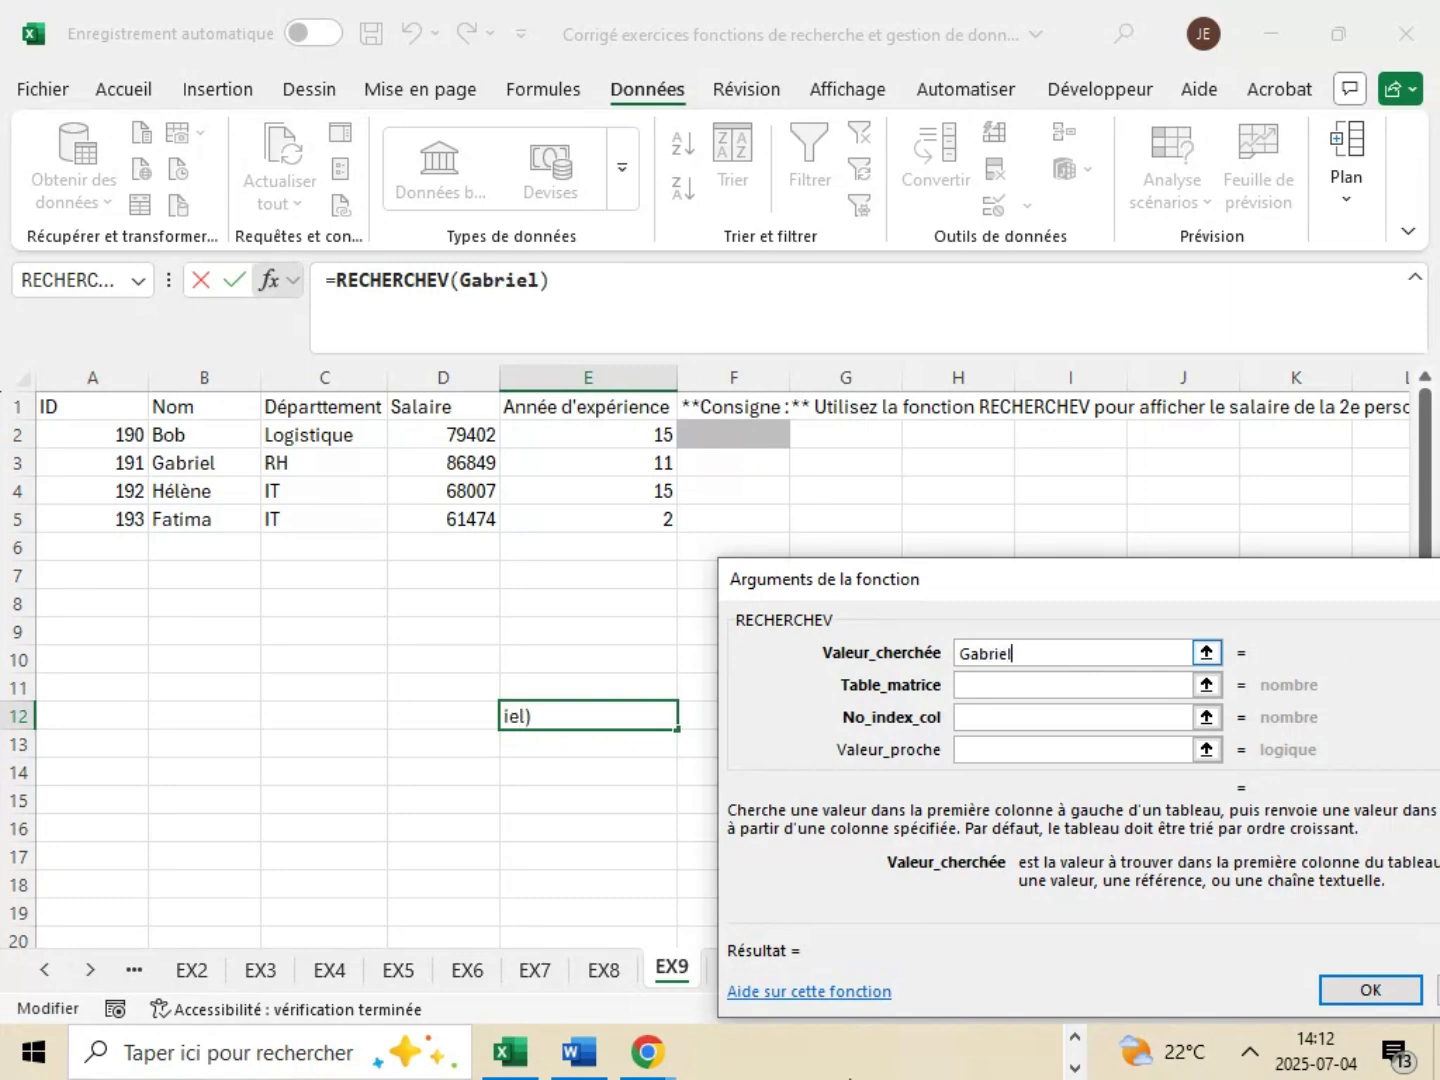
pyautogui.click(1012, 684)
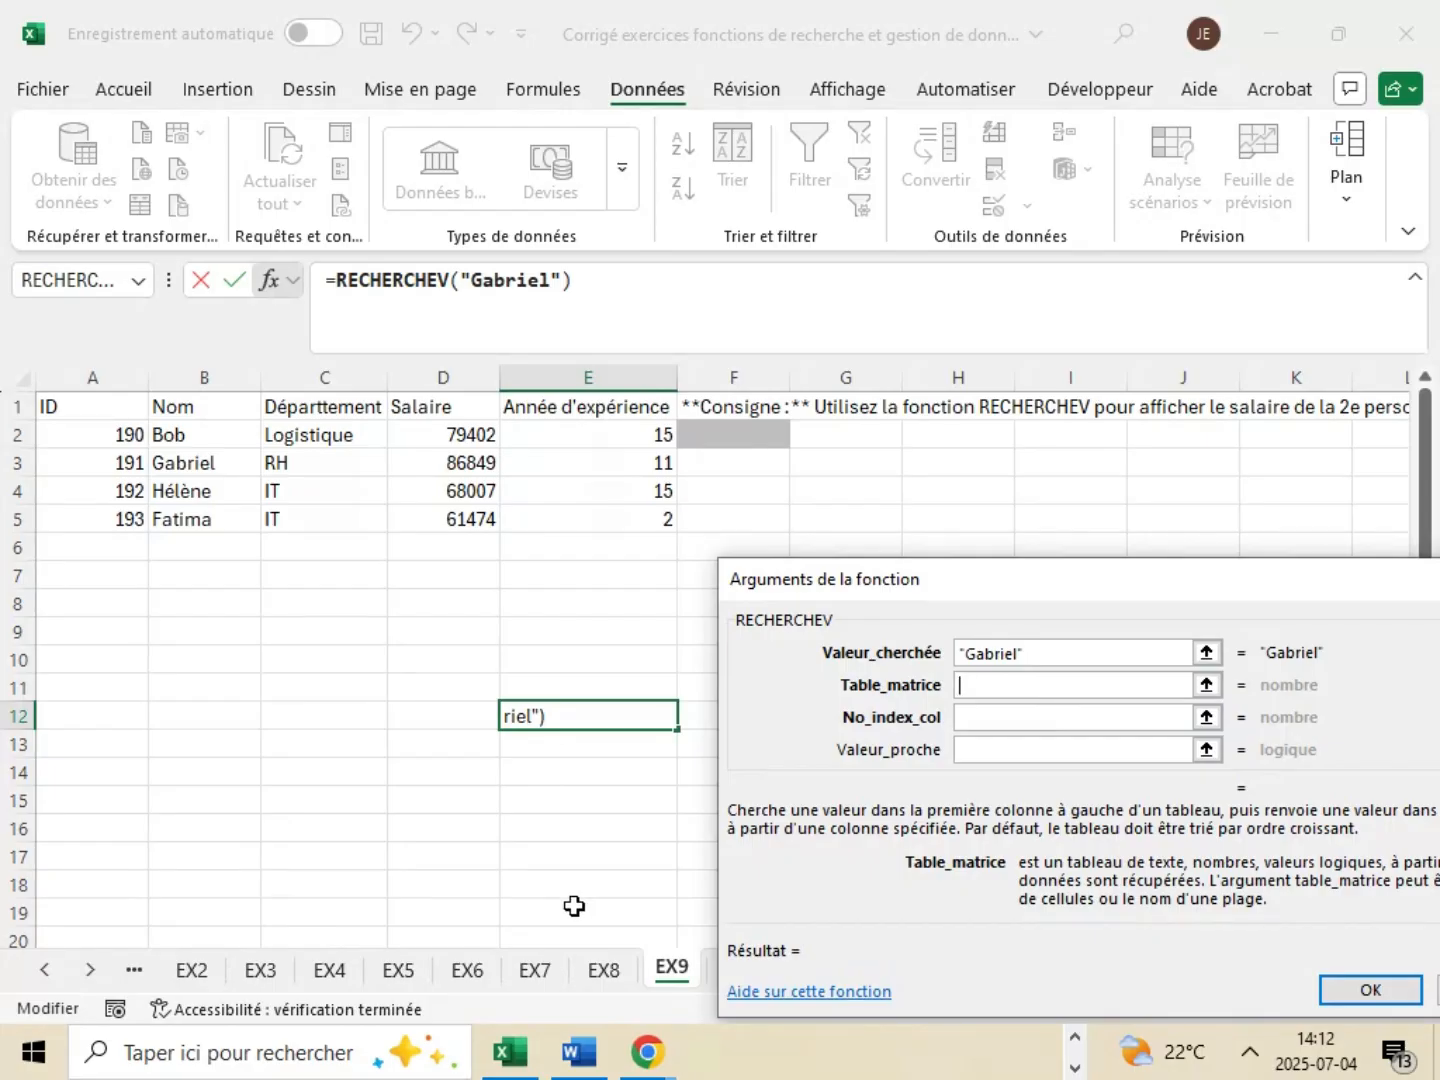
pyautogui.click(580, 1055)
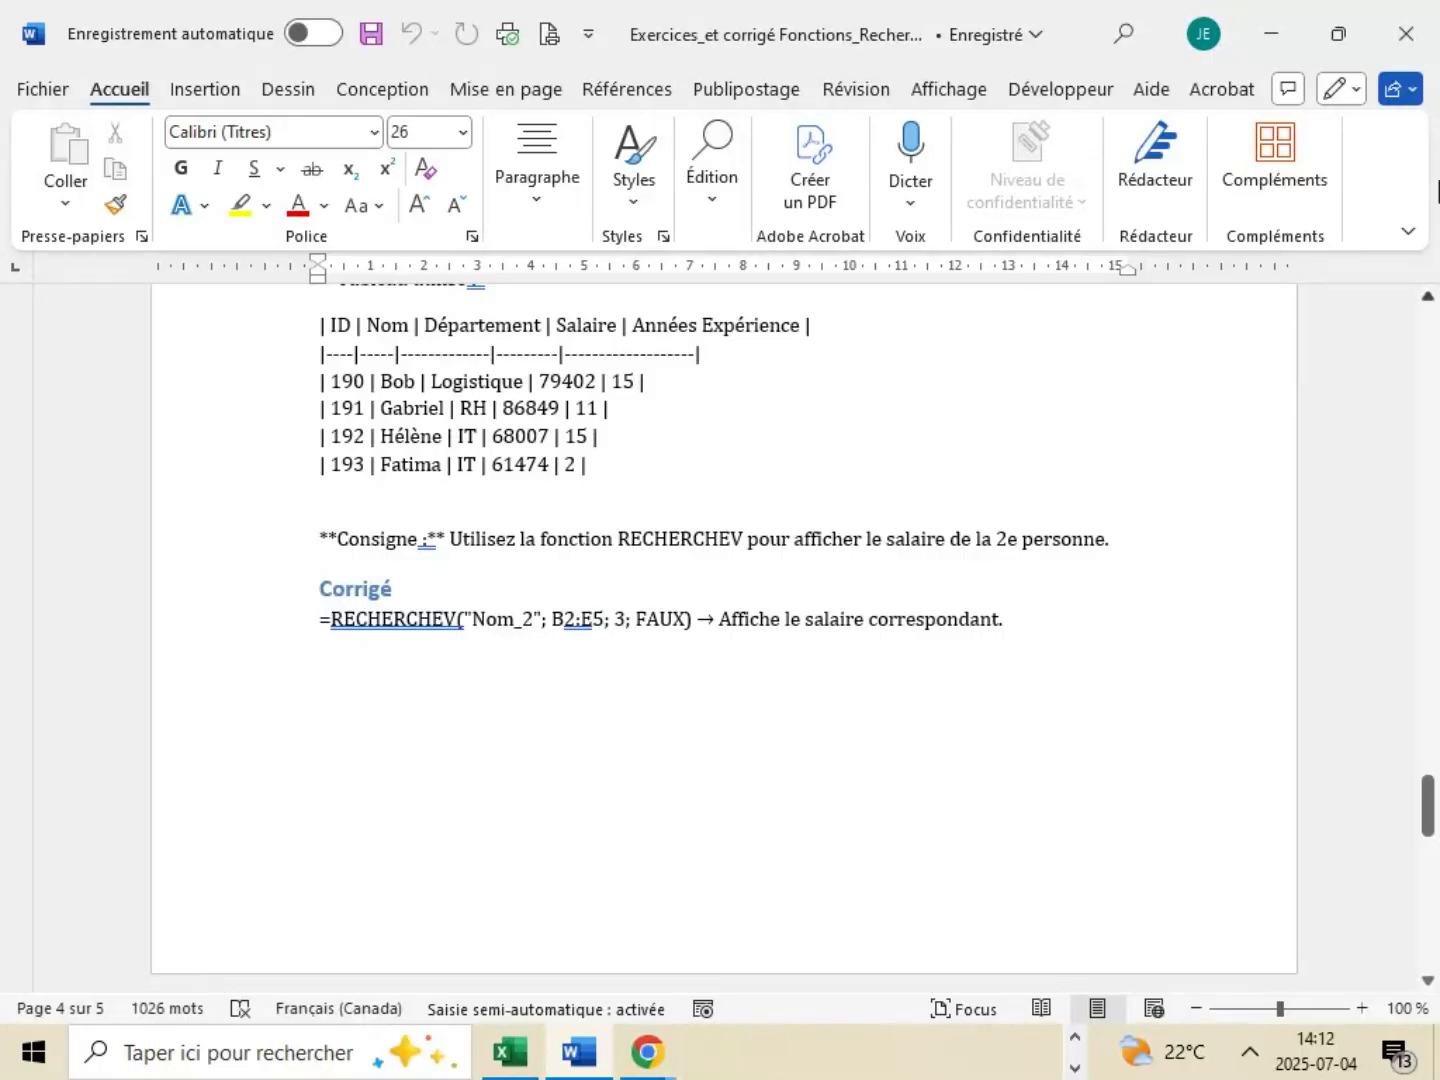
pyautogui.click(1273, 36)
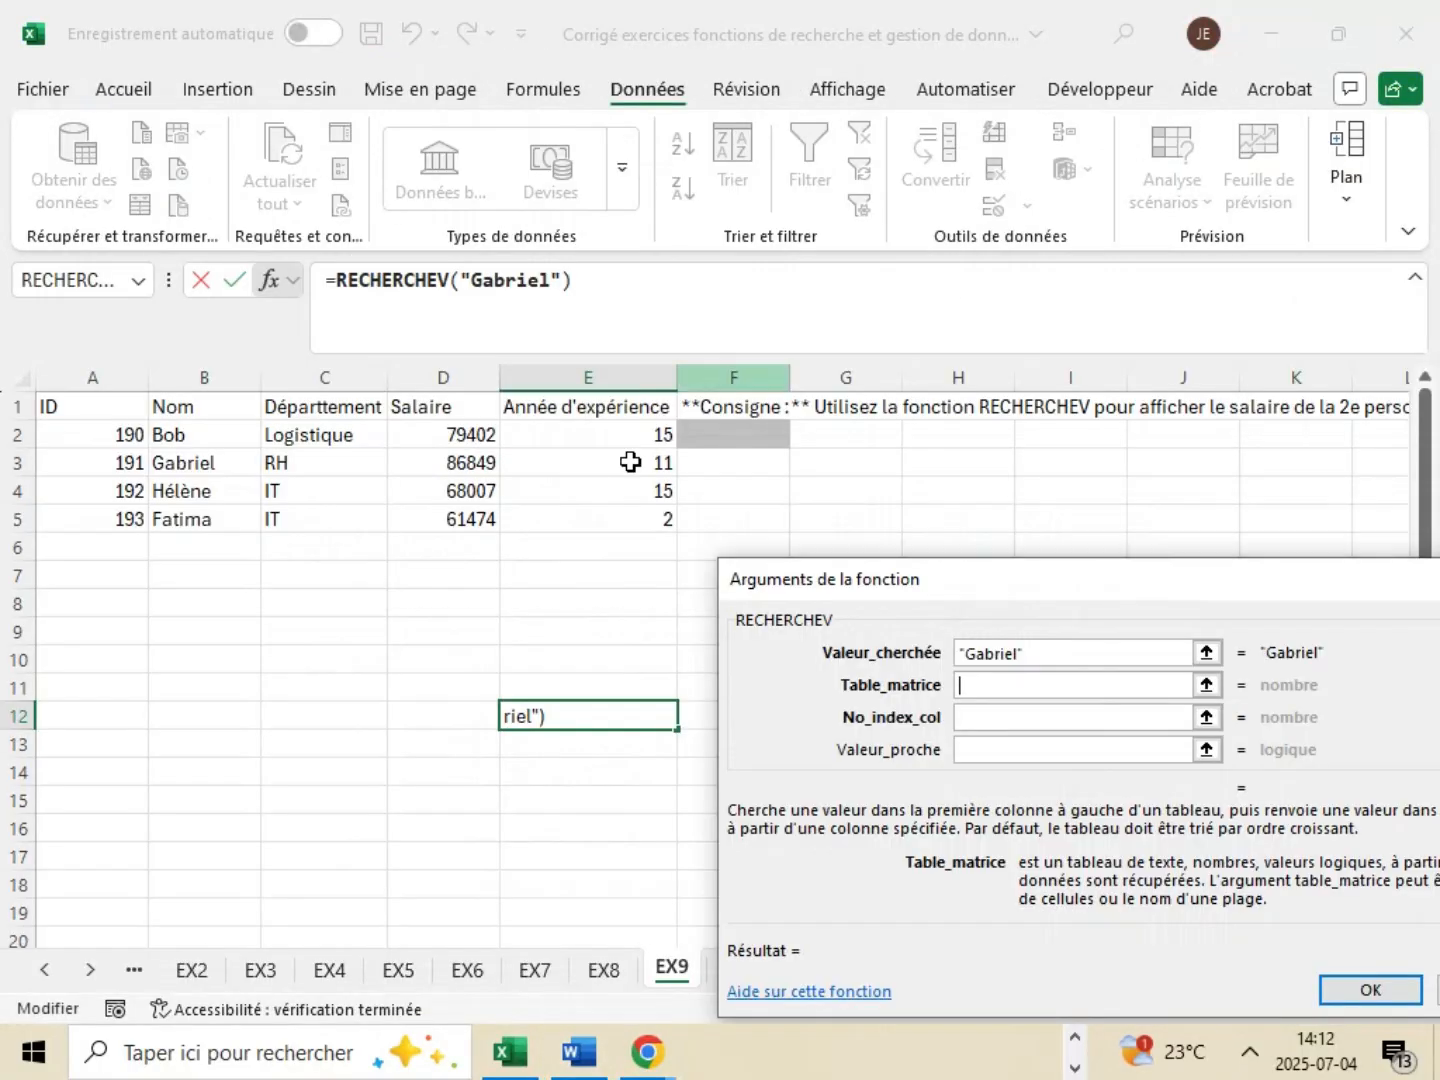
pyautogui.click(205, 436)
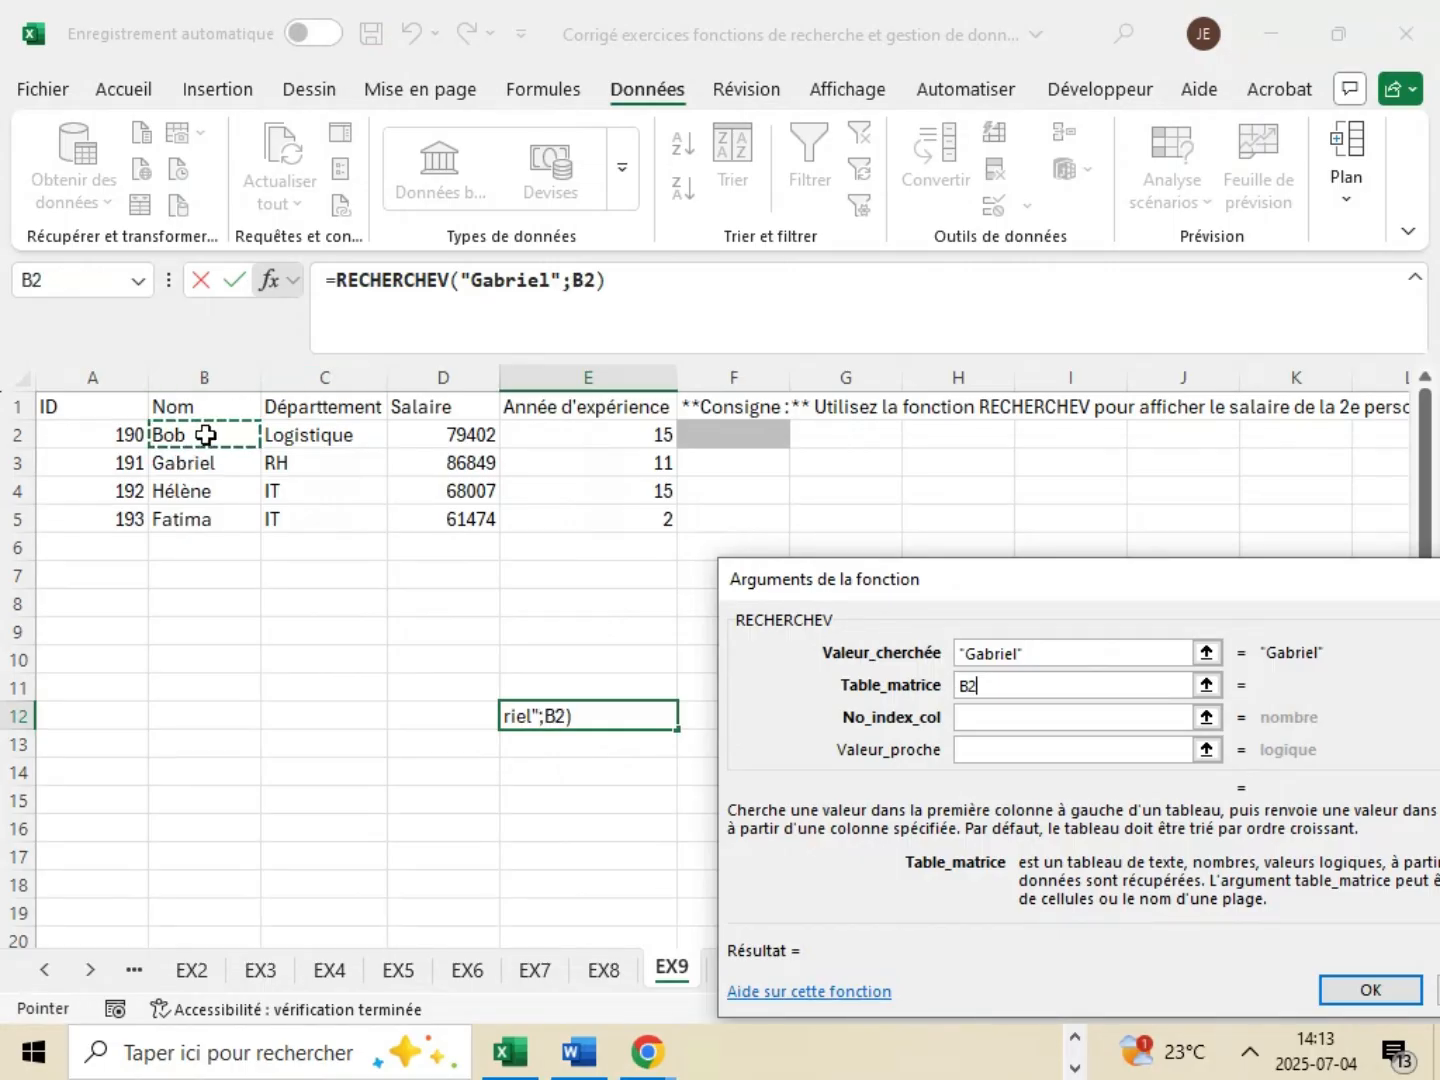
pyautogui.moveTo(205, 435); pyautogui.dragTo(610, 521)
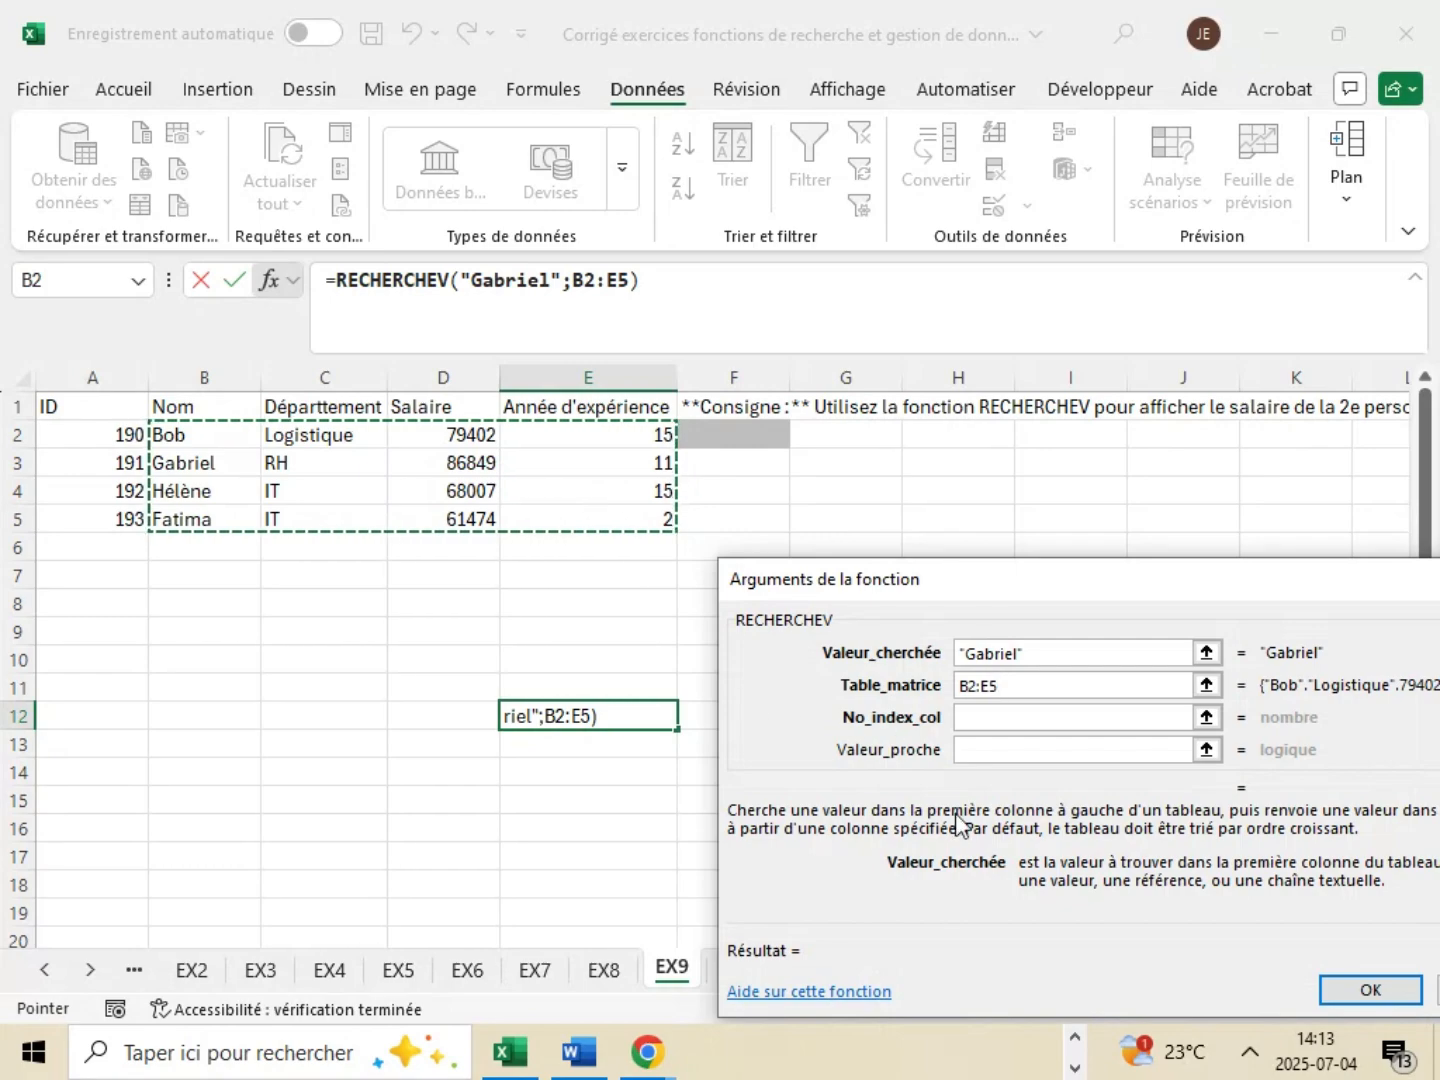
# - After consulting the Word Corrigé, set No_index_col to 3 and Valeur_proche to Faux, and commit the RECHERCHEV formula
pyautogui.click(1004, 717)
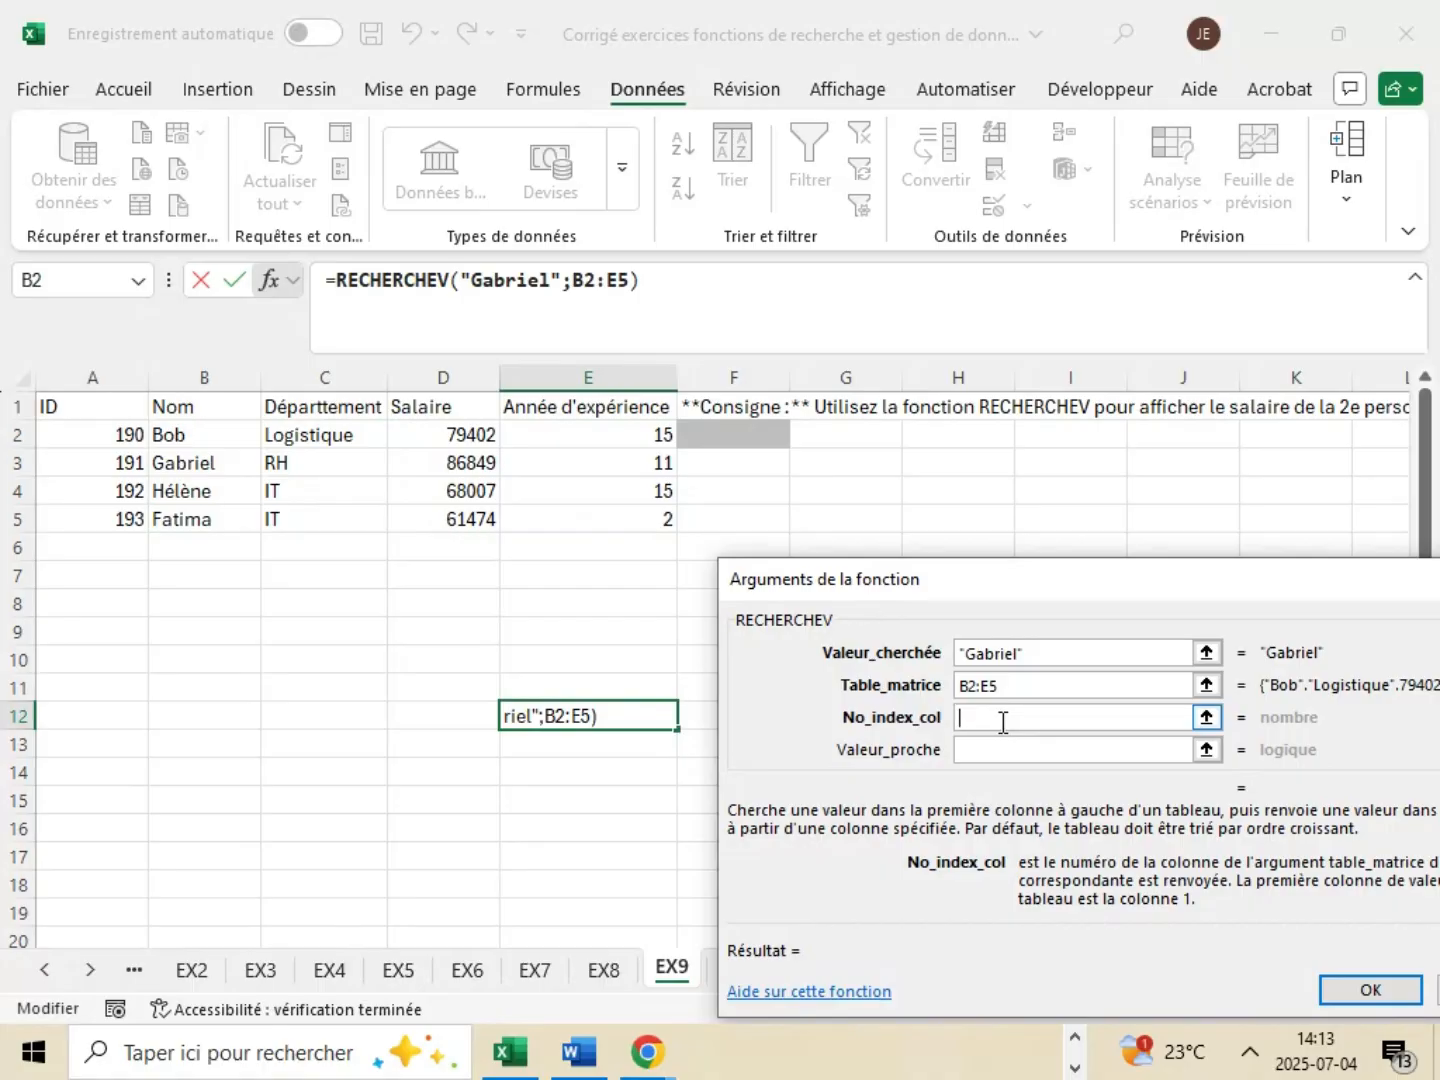
pyautogui.click(570, 1056)
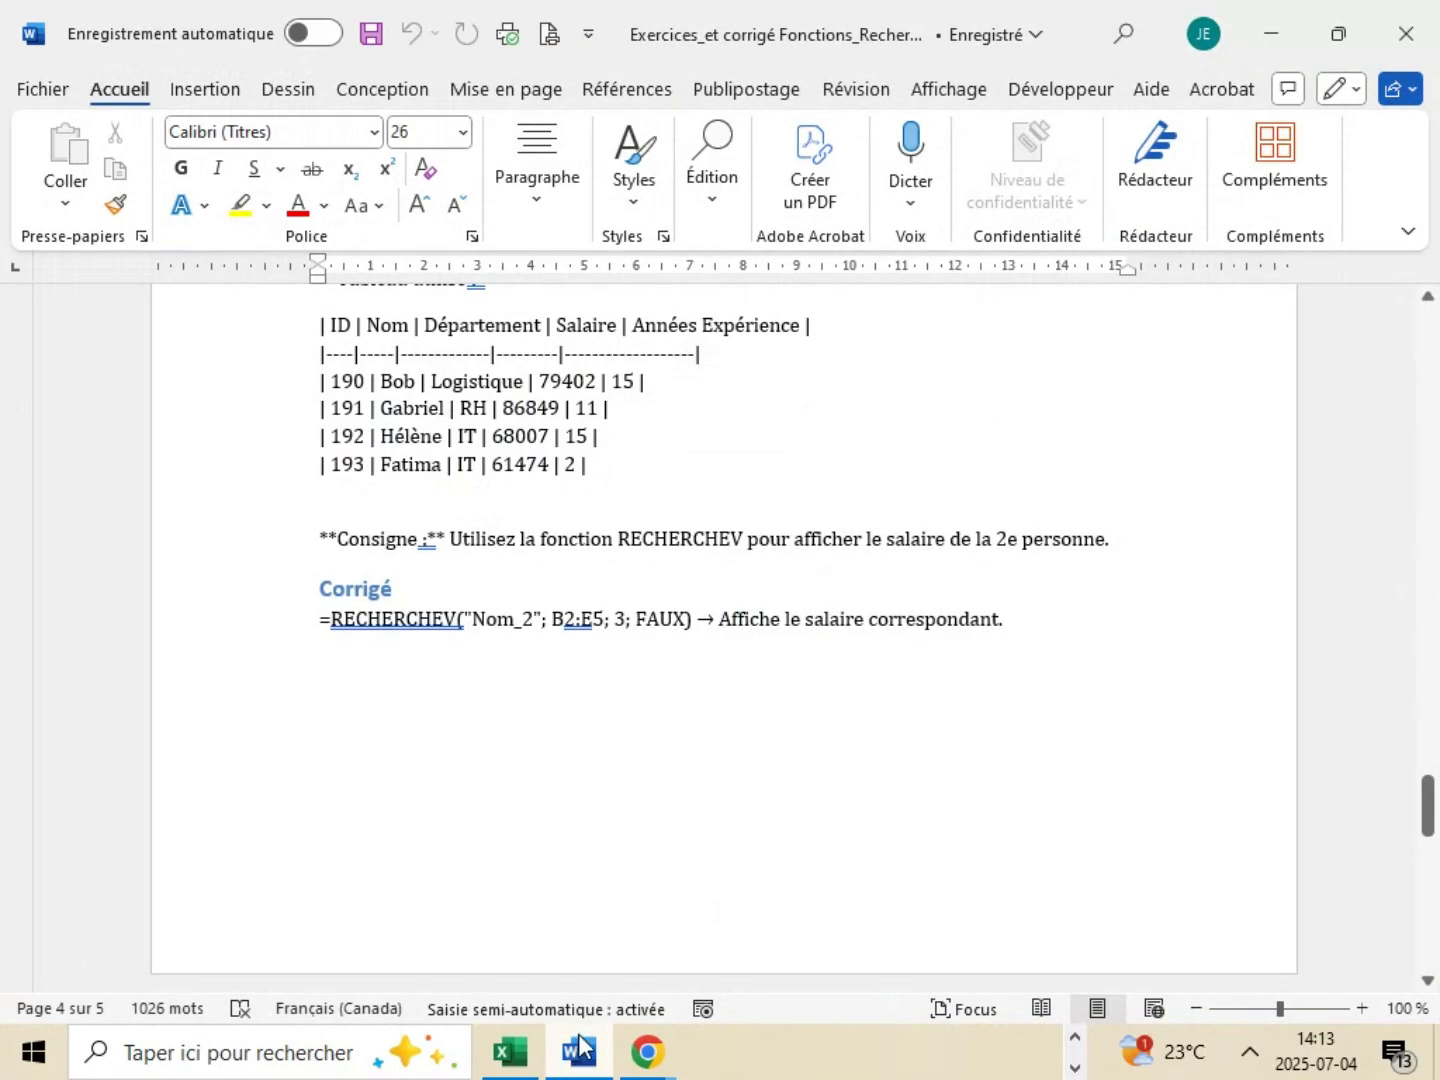
pyautogui.click(510, 1055)
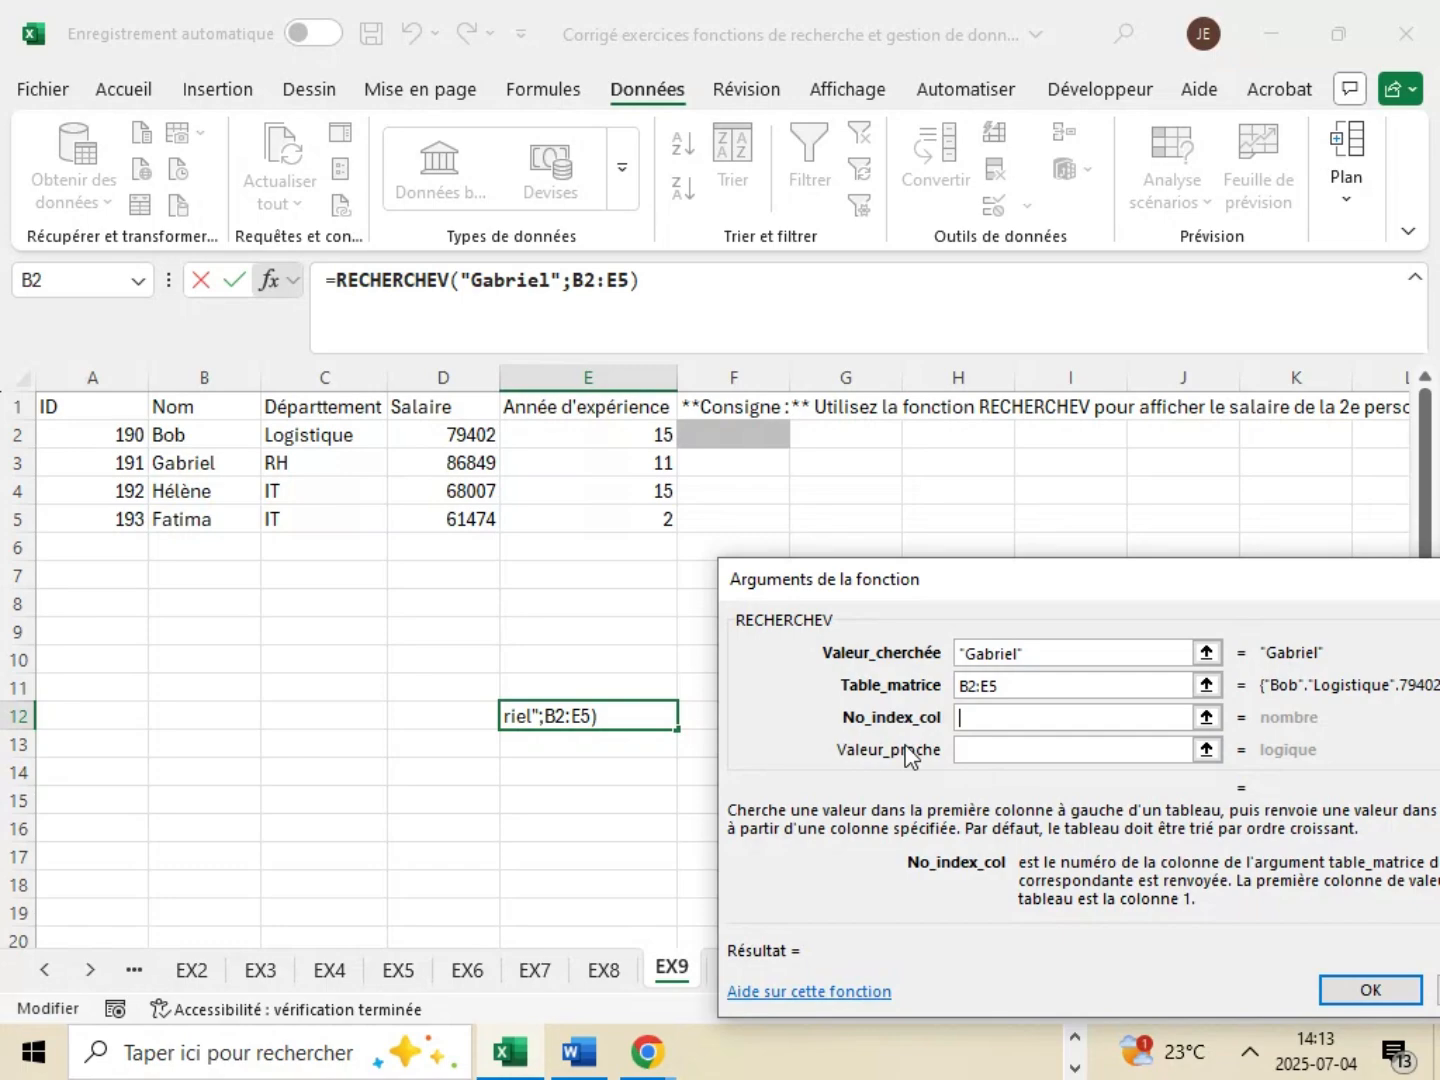
pyautogui.write('3')
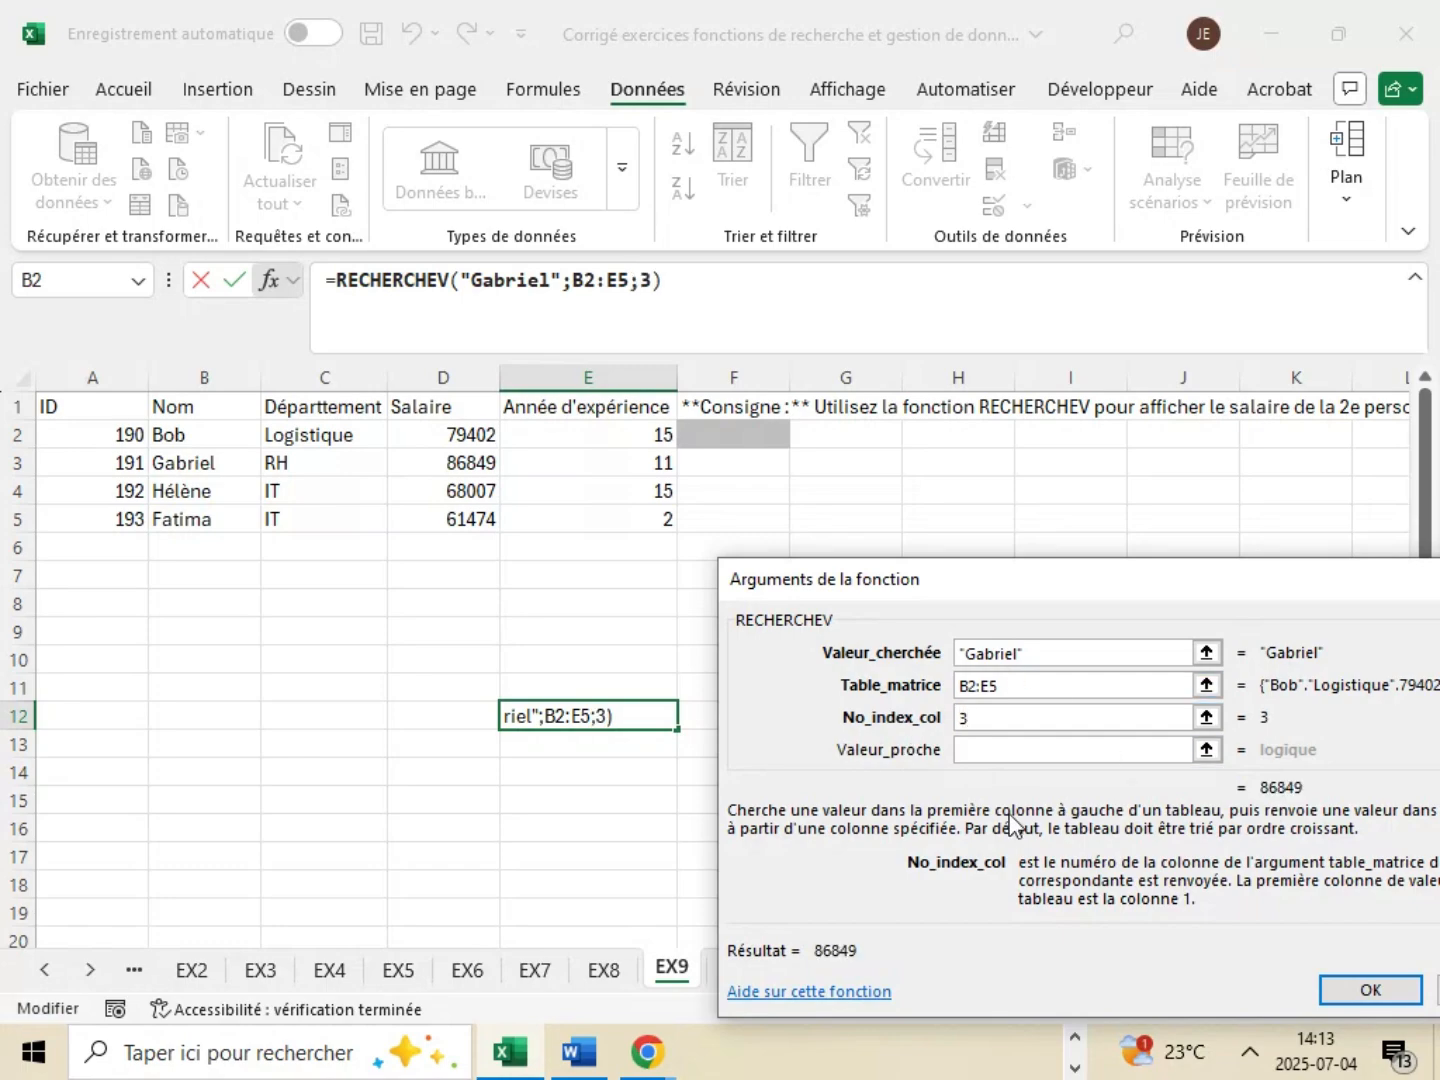
pyautogui.click(1000, 745)
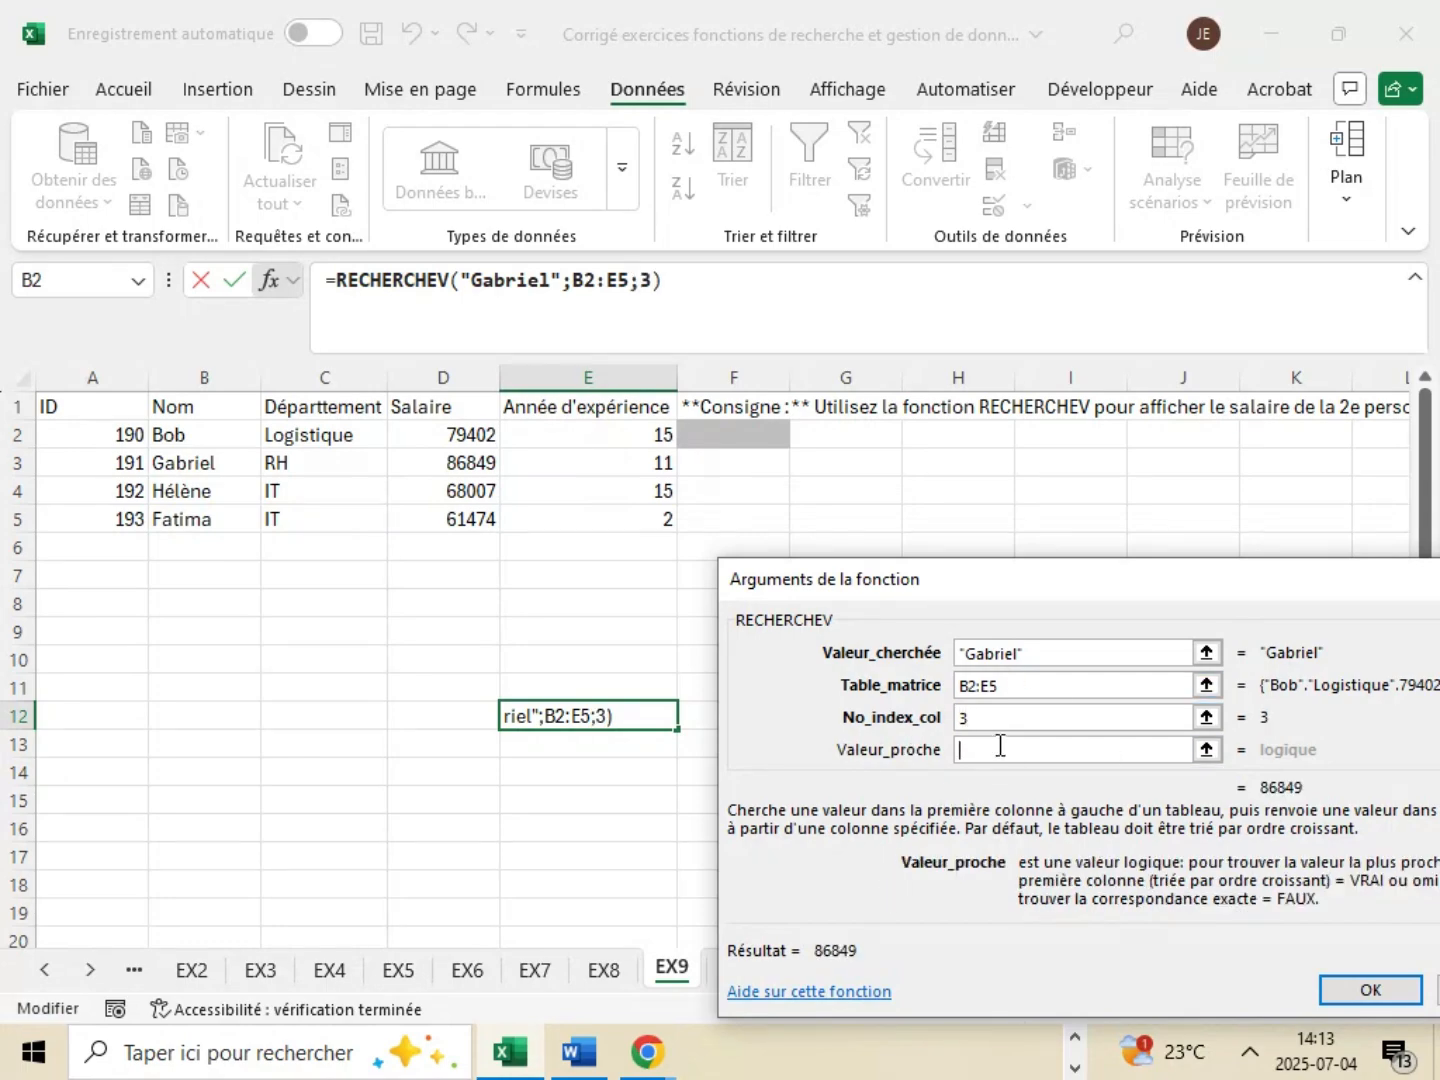
pyautogui.write('F')
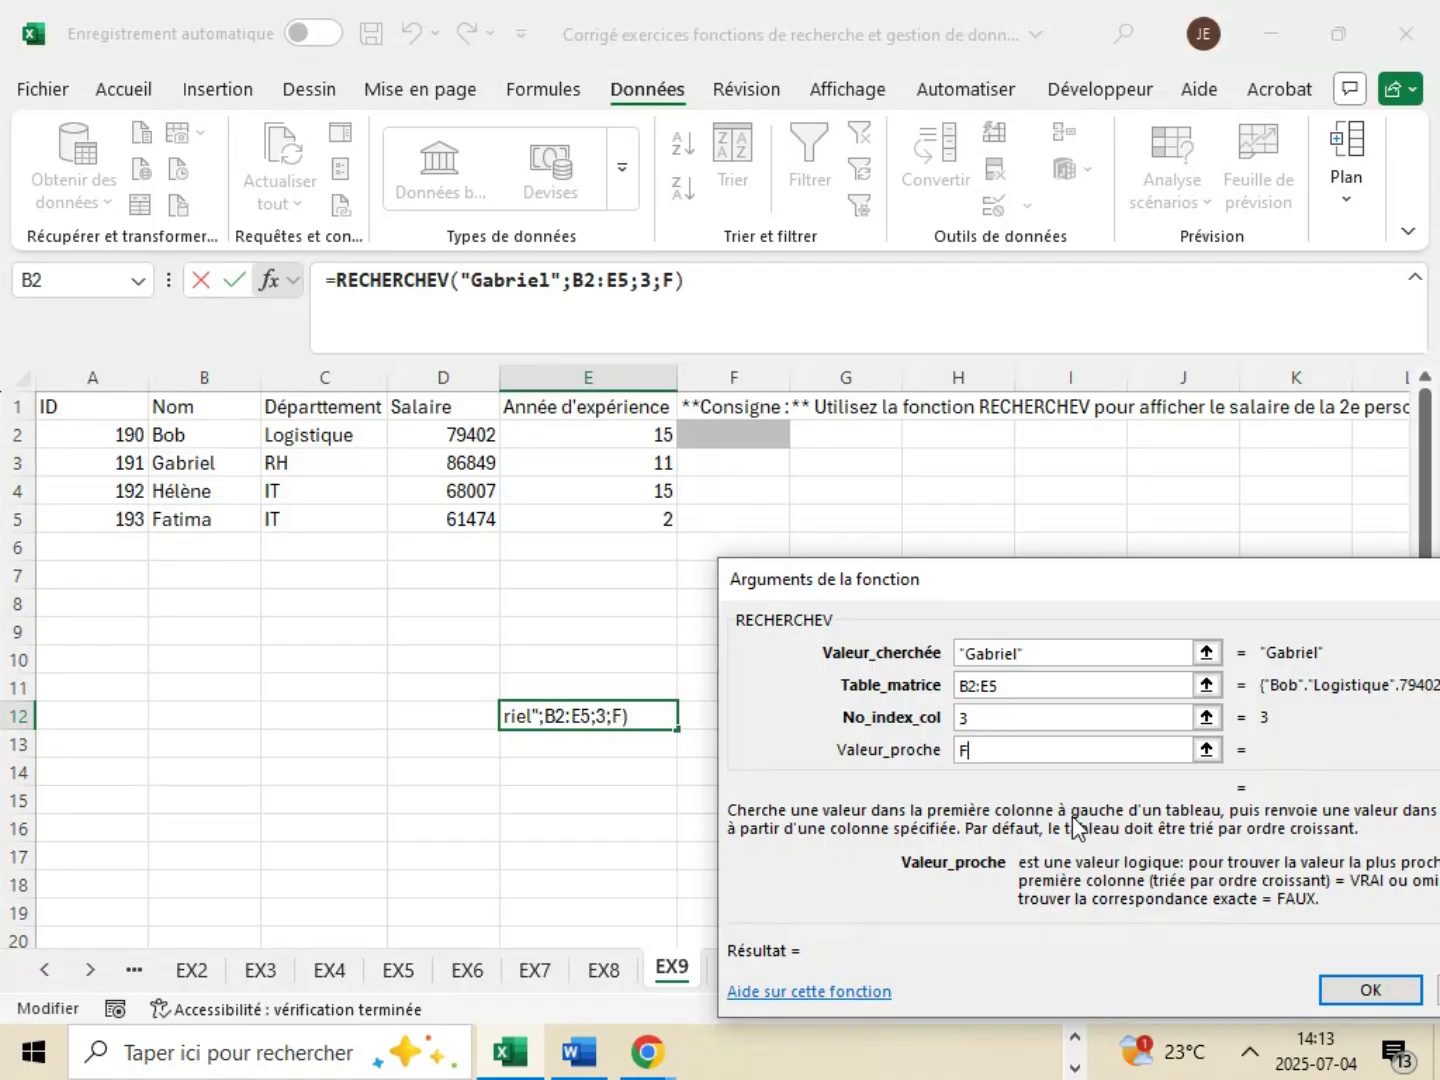
pyautogui.write('aux')
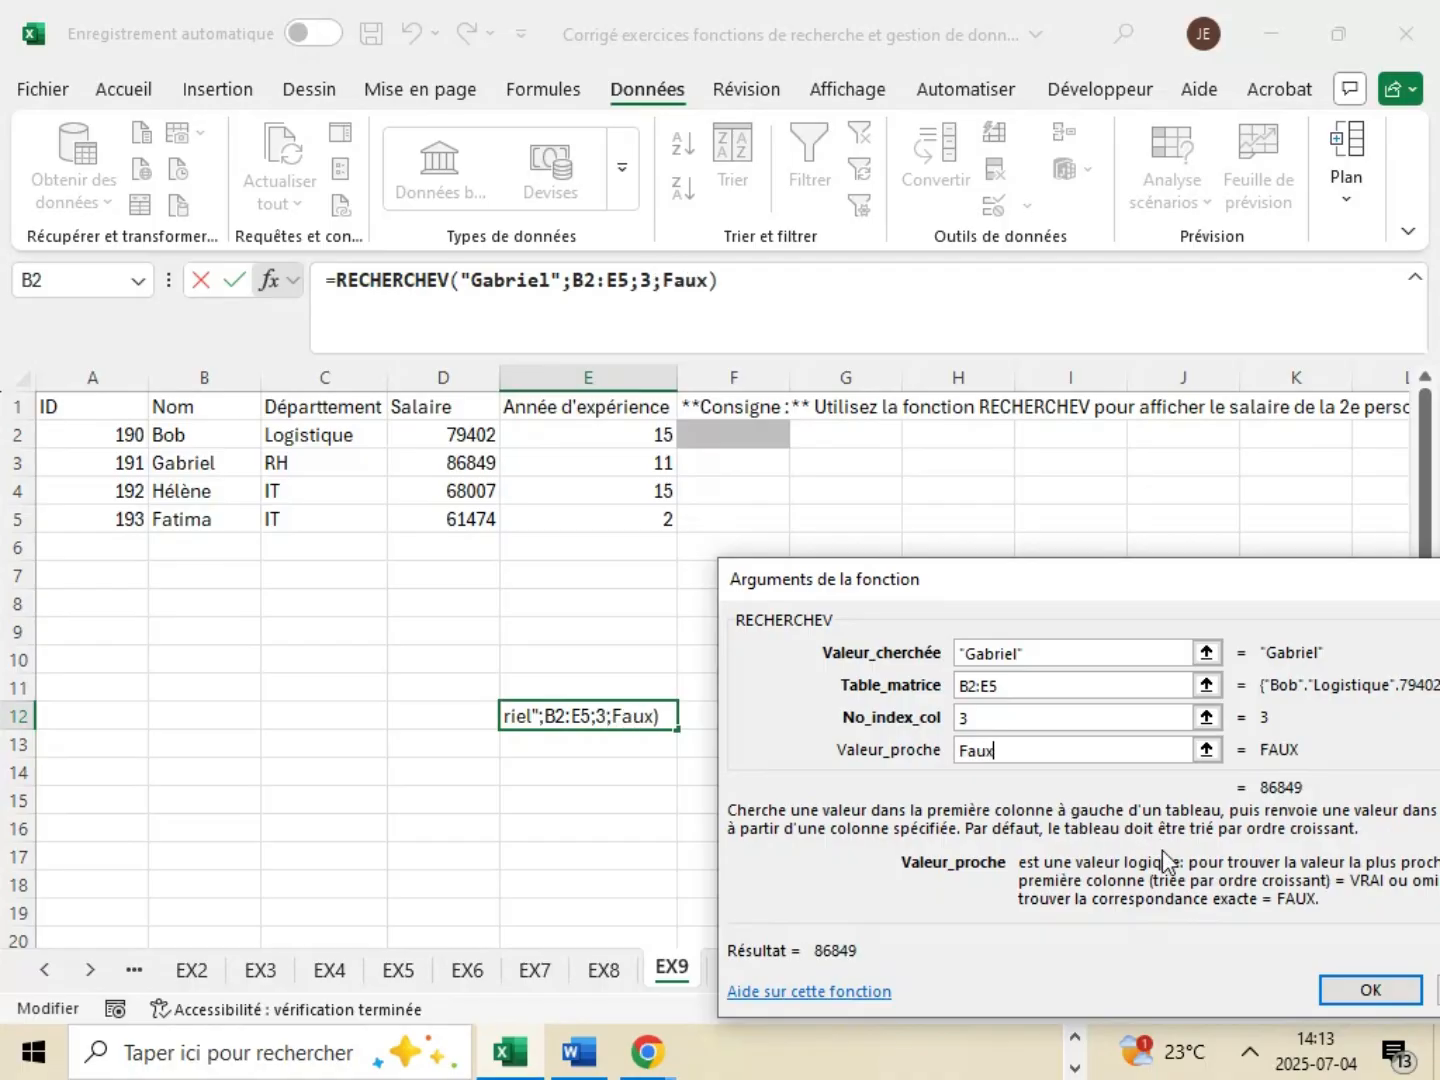
pyautogui.moveTo(1094, 588); pyautogui.dragTo(980, 407)
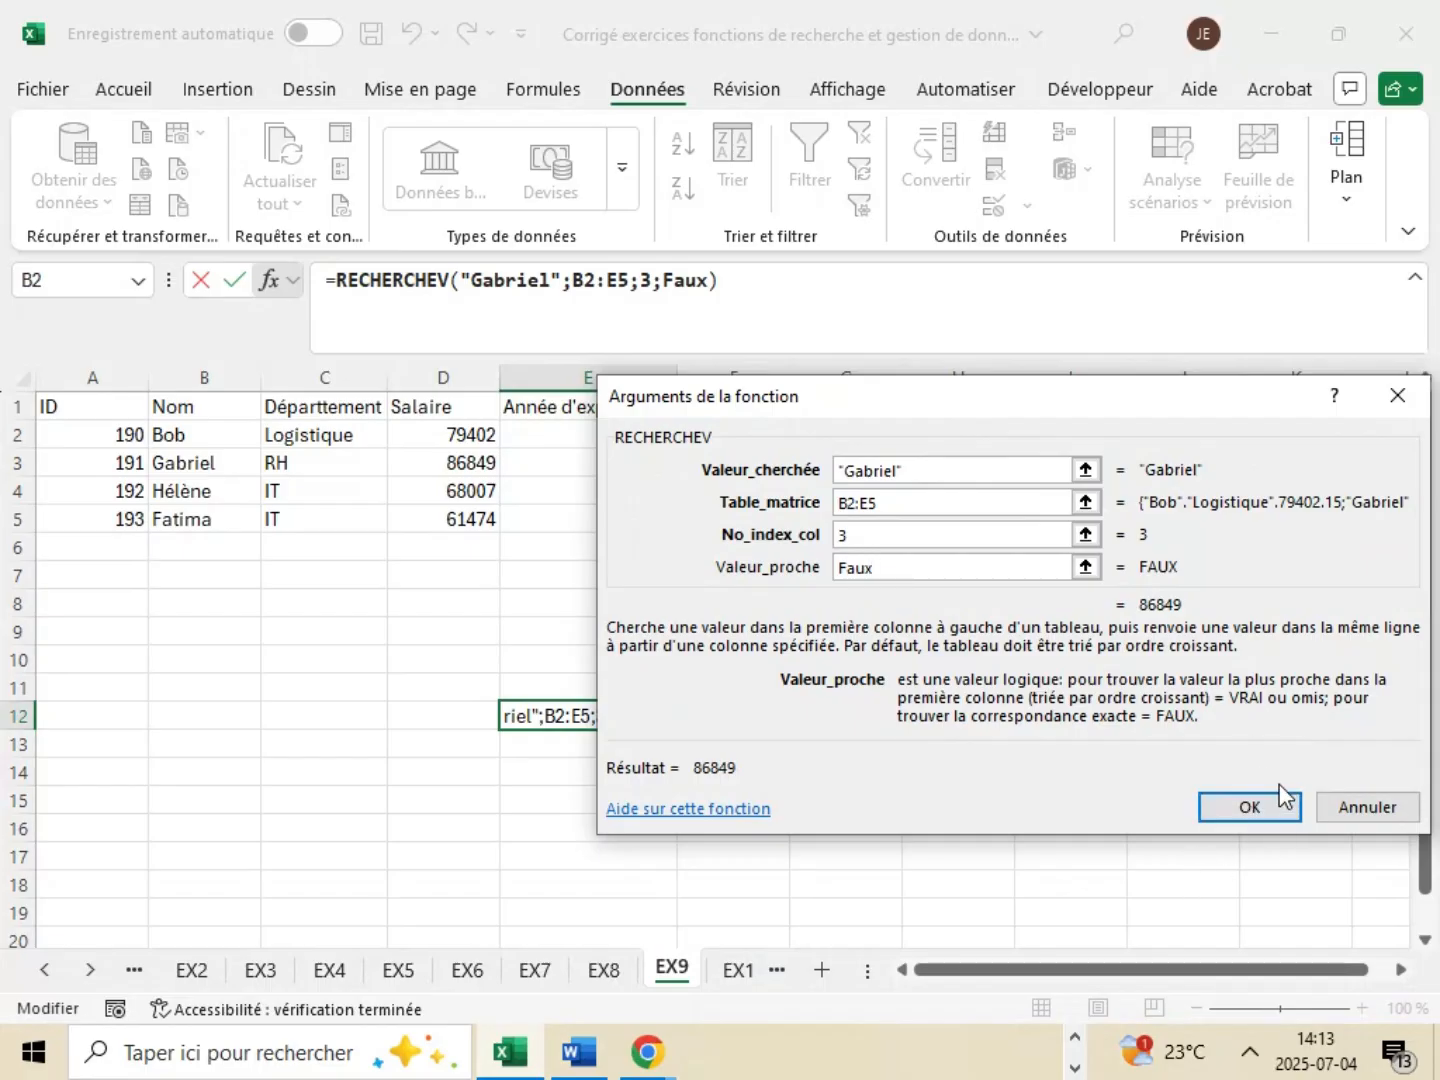
pyautogui.click(1255, 811)
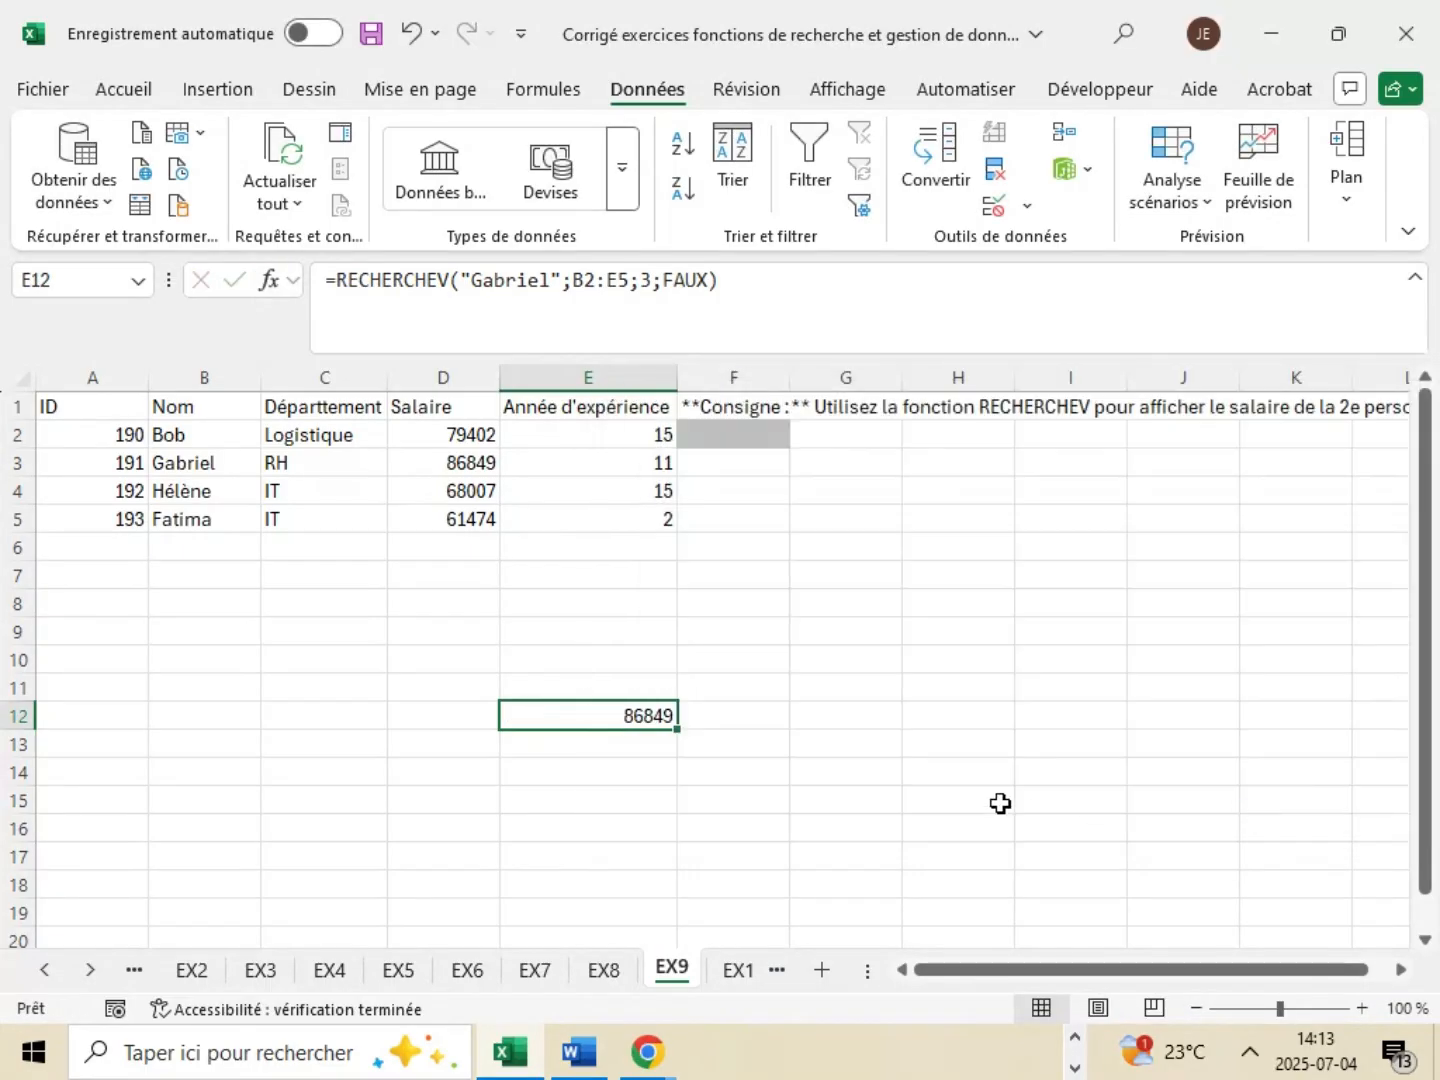
# - Move the RECHERCHEV formula from cell E12 to the grey answer cell F2 by cutting and pasting it
pyautogui.click(998, 800)
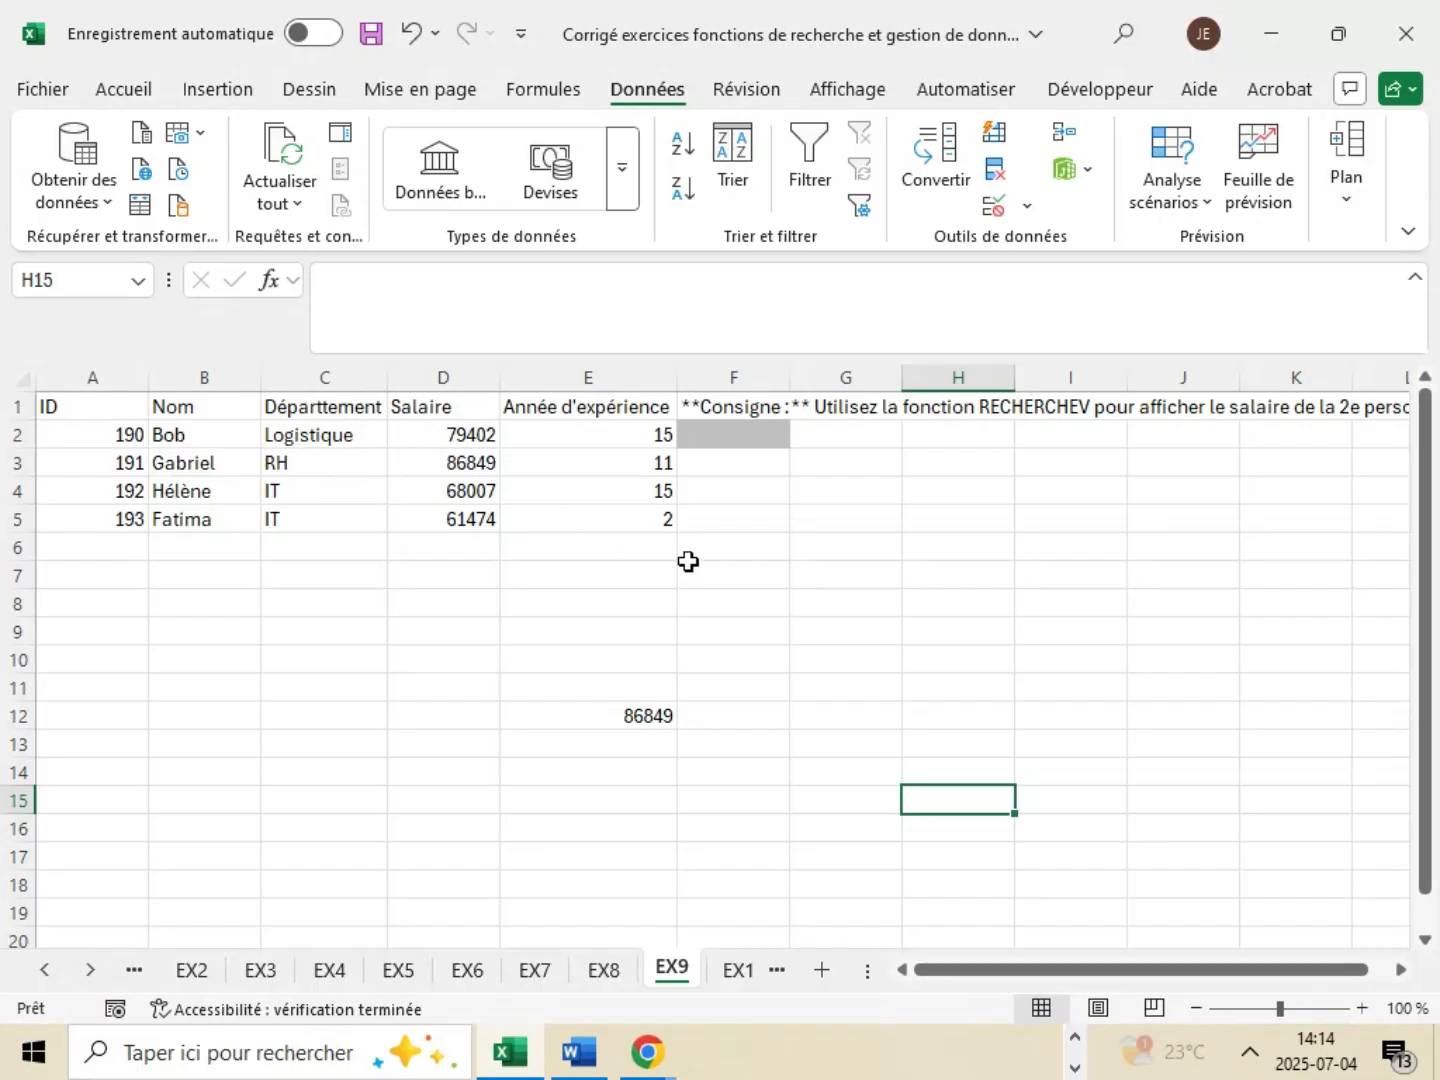
pyautogui.click(807, 631)
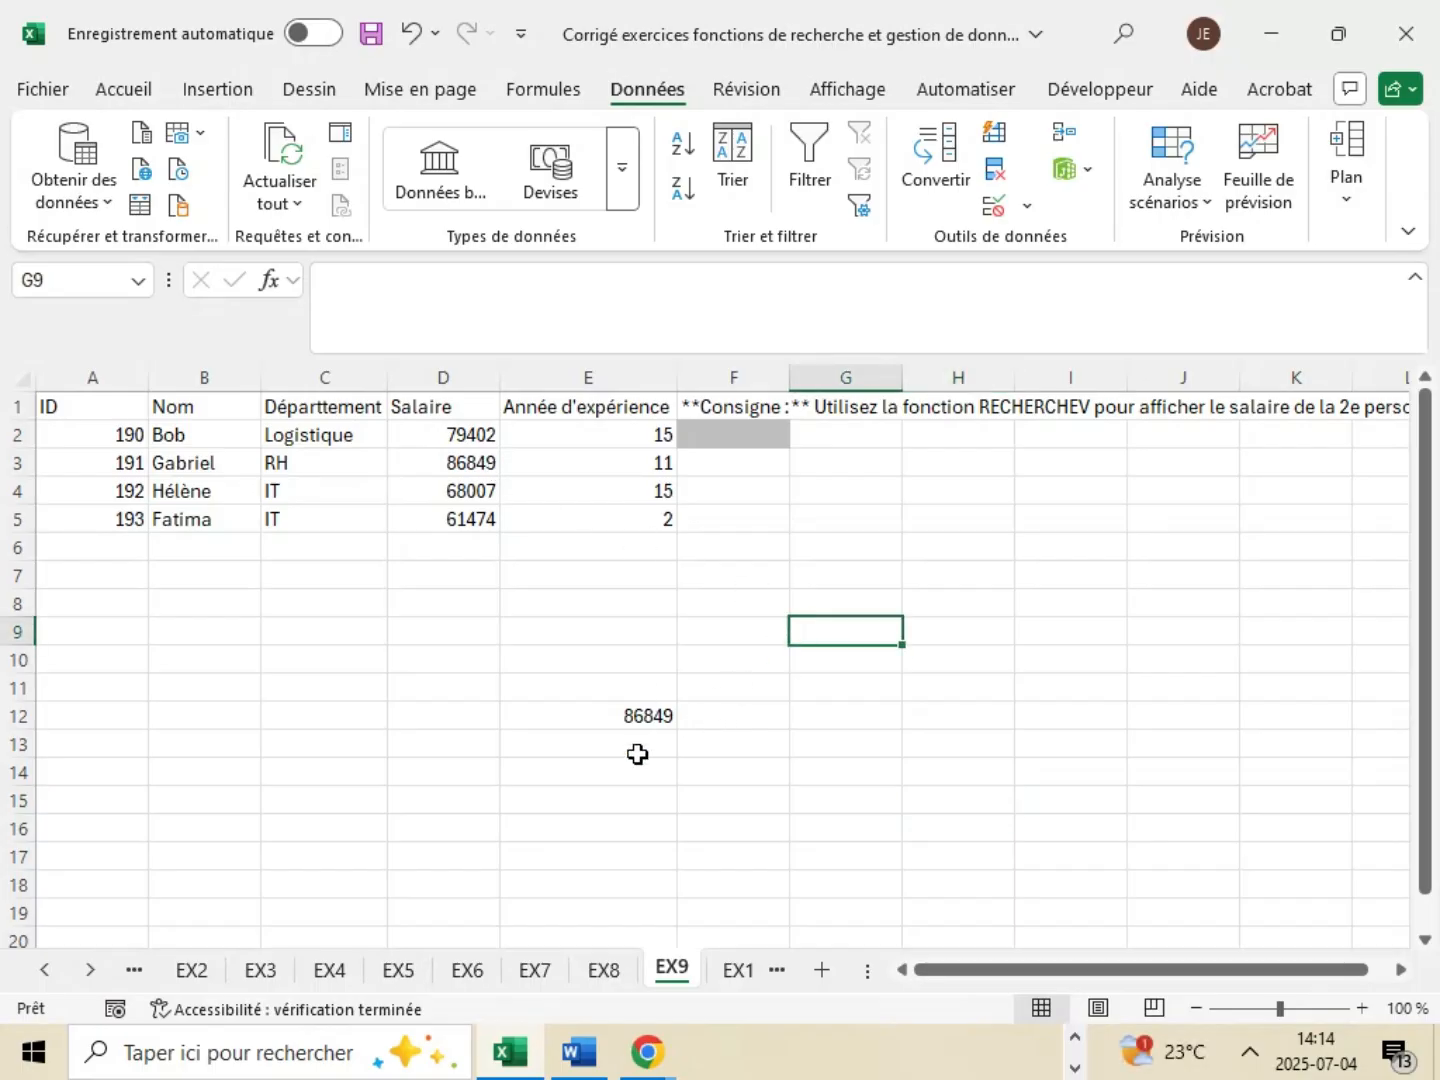
pyautogui.click(625, 720)
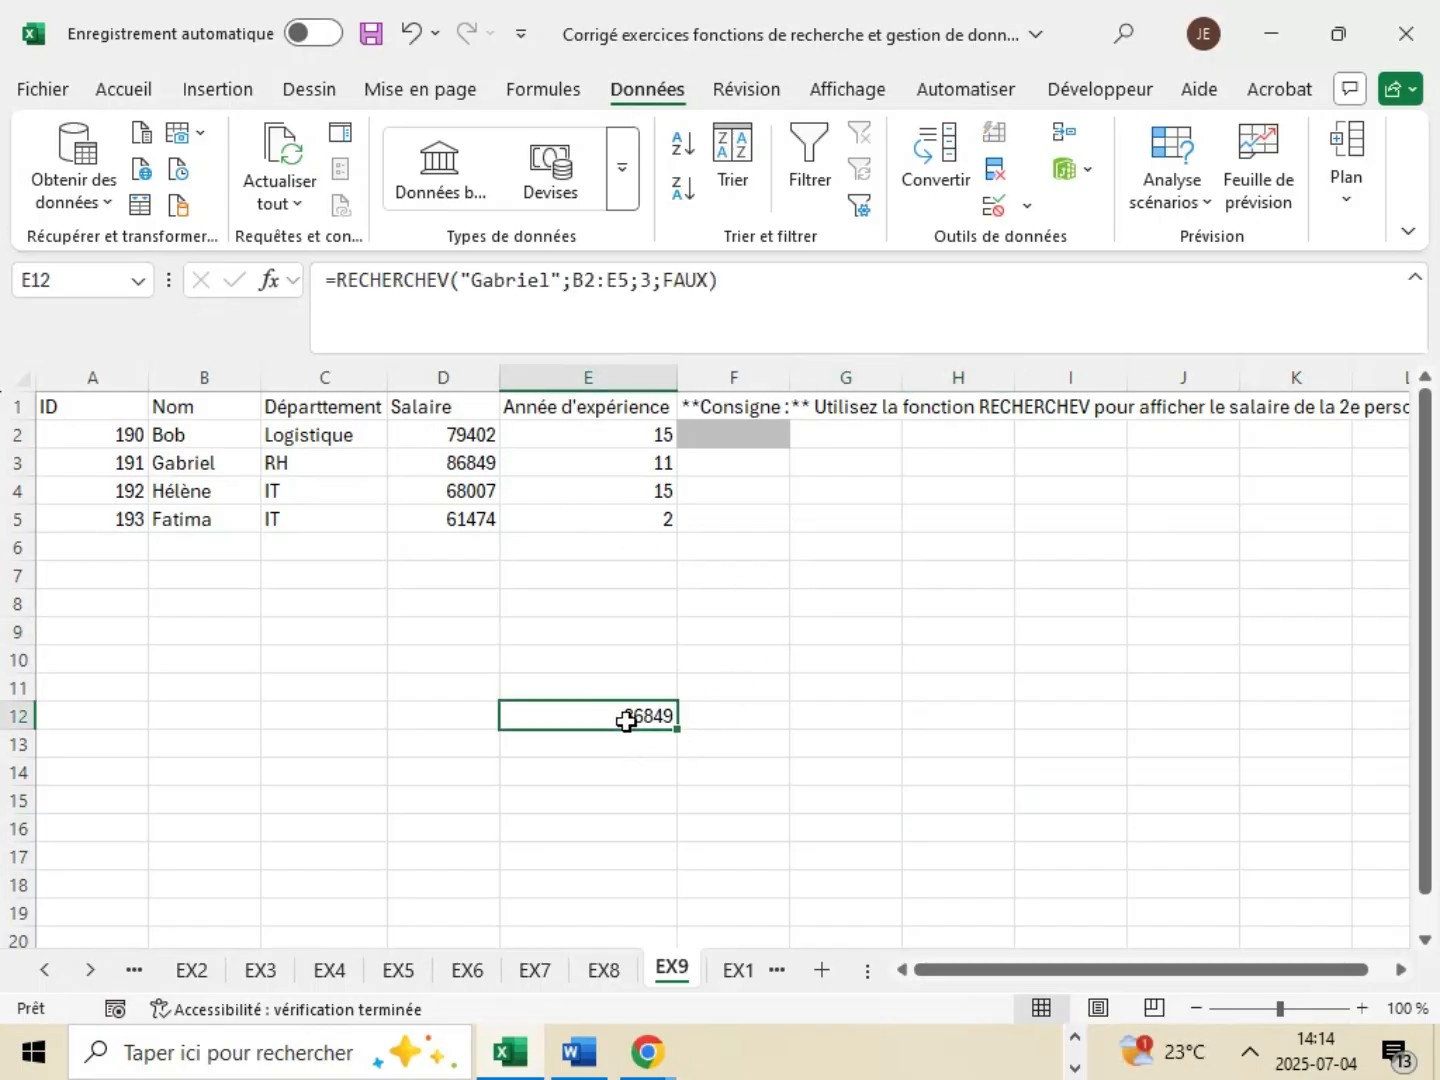
pyautogui.rightClick(625, 722)
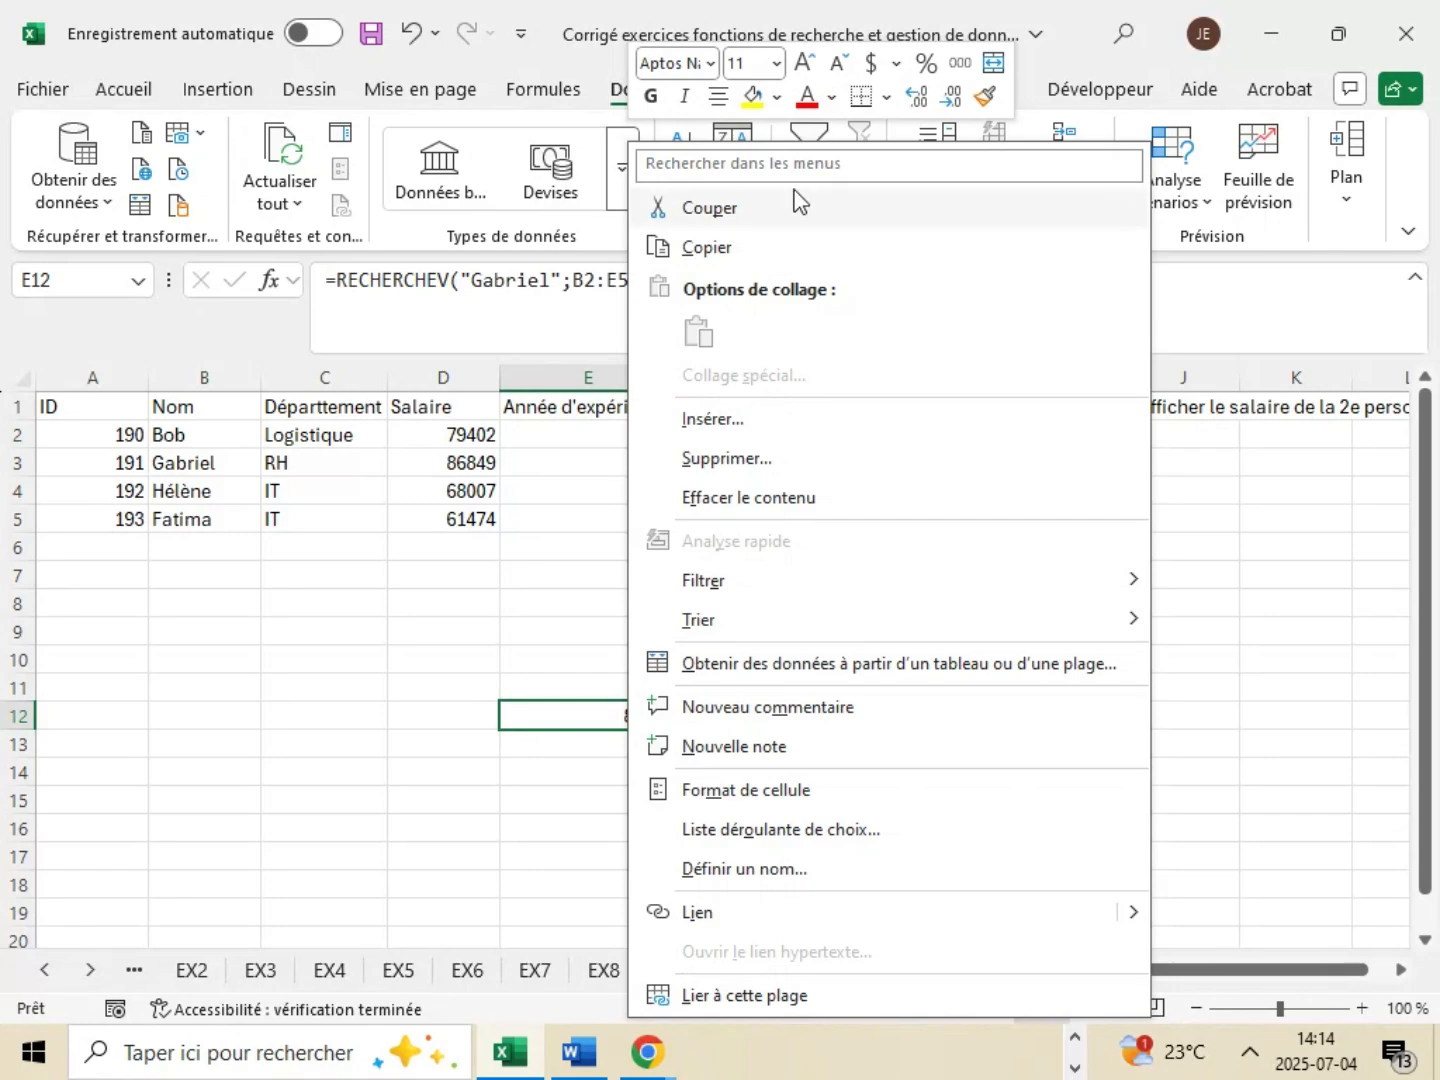
pyautogui.click(747, 211)
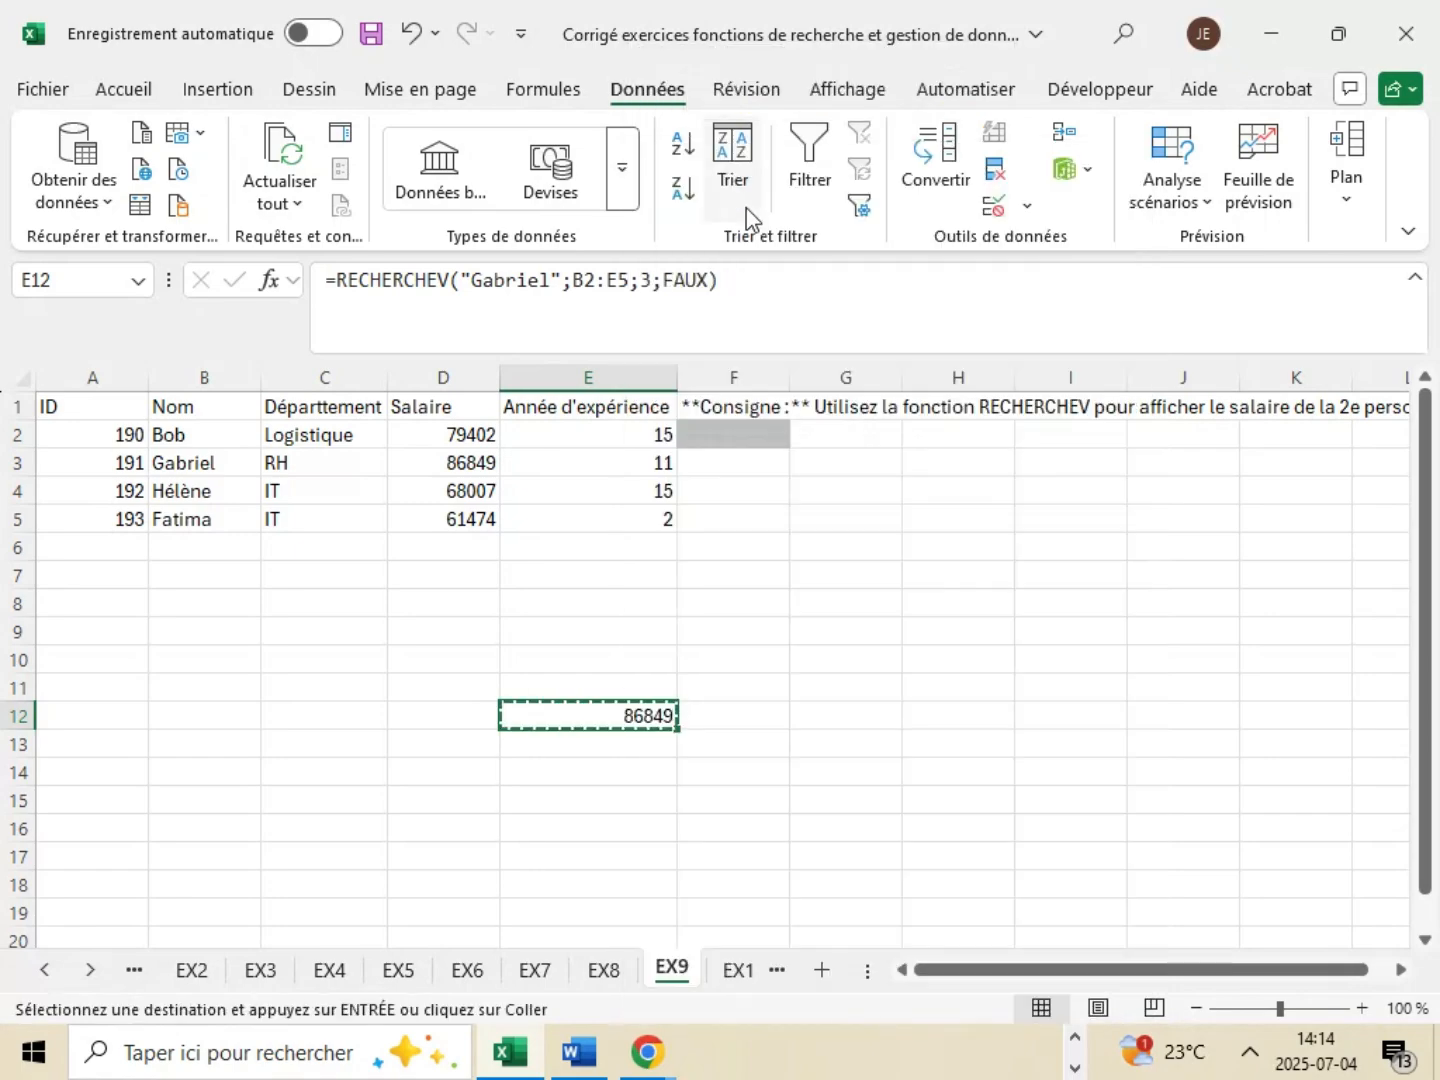
pyautogui.click(754, 437)
pyautogui.rightClick(755, 436)
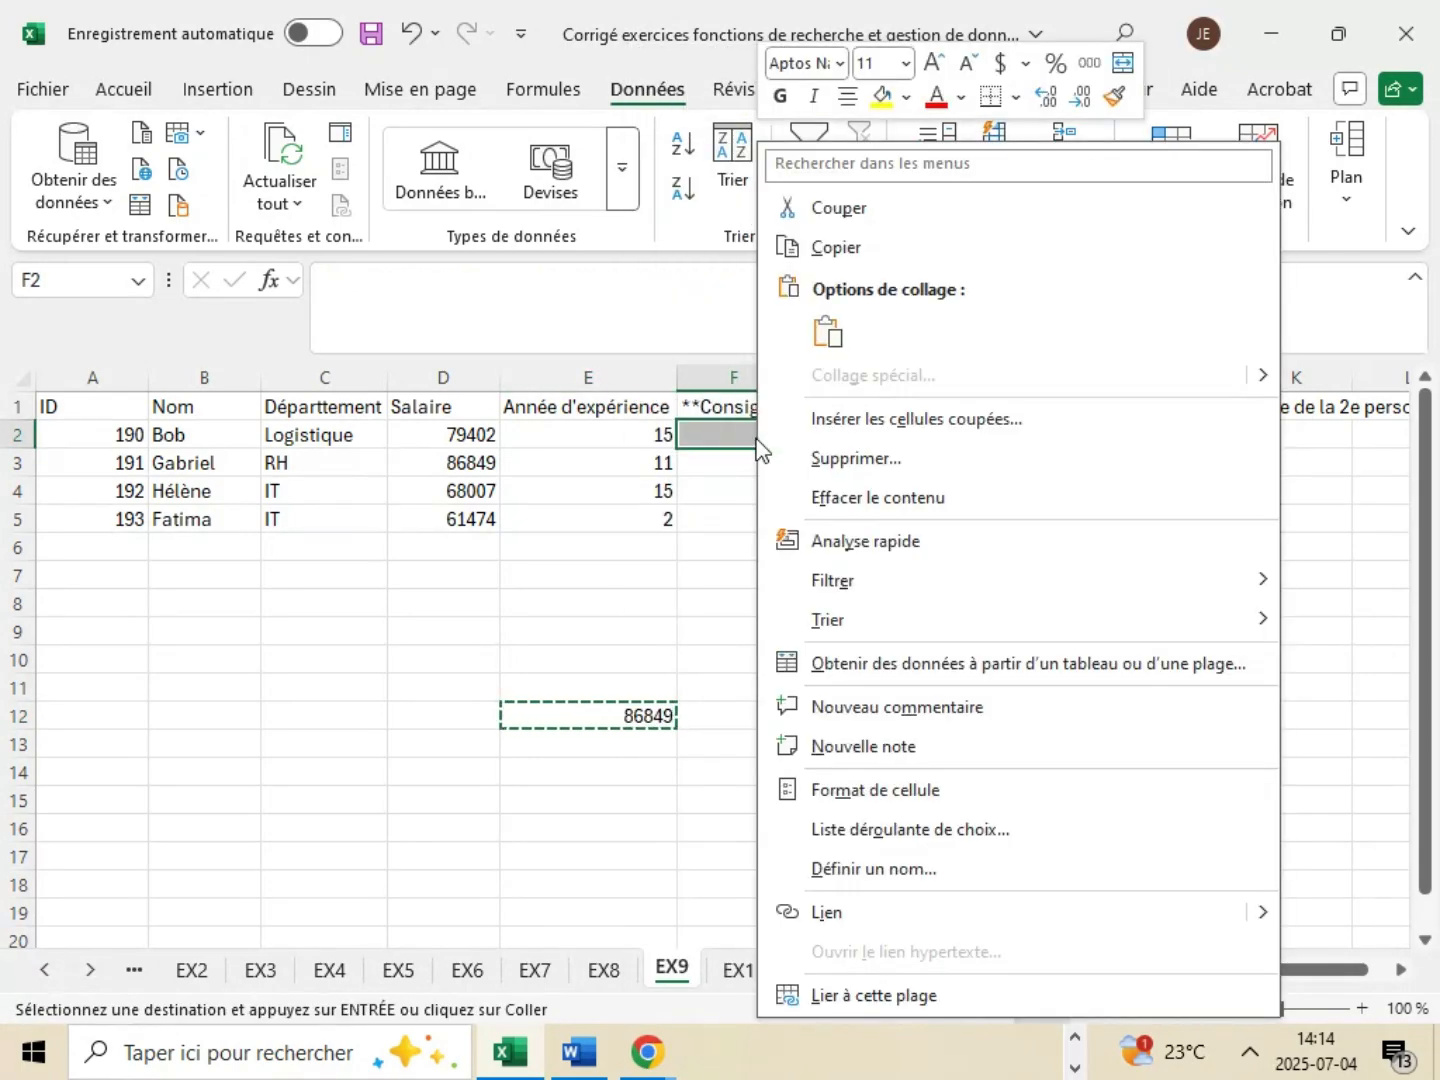
pyautogui.click(828, 335)
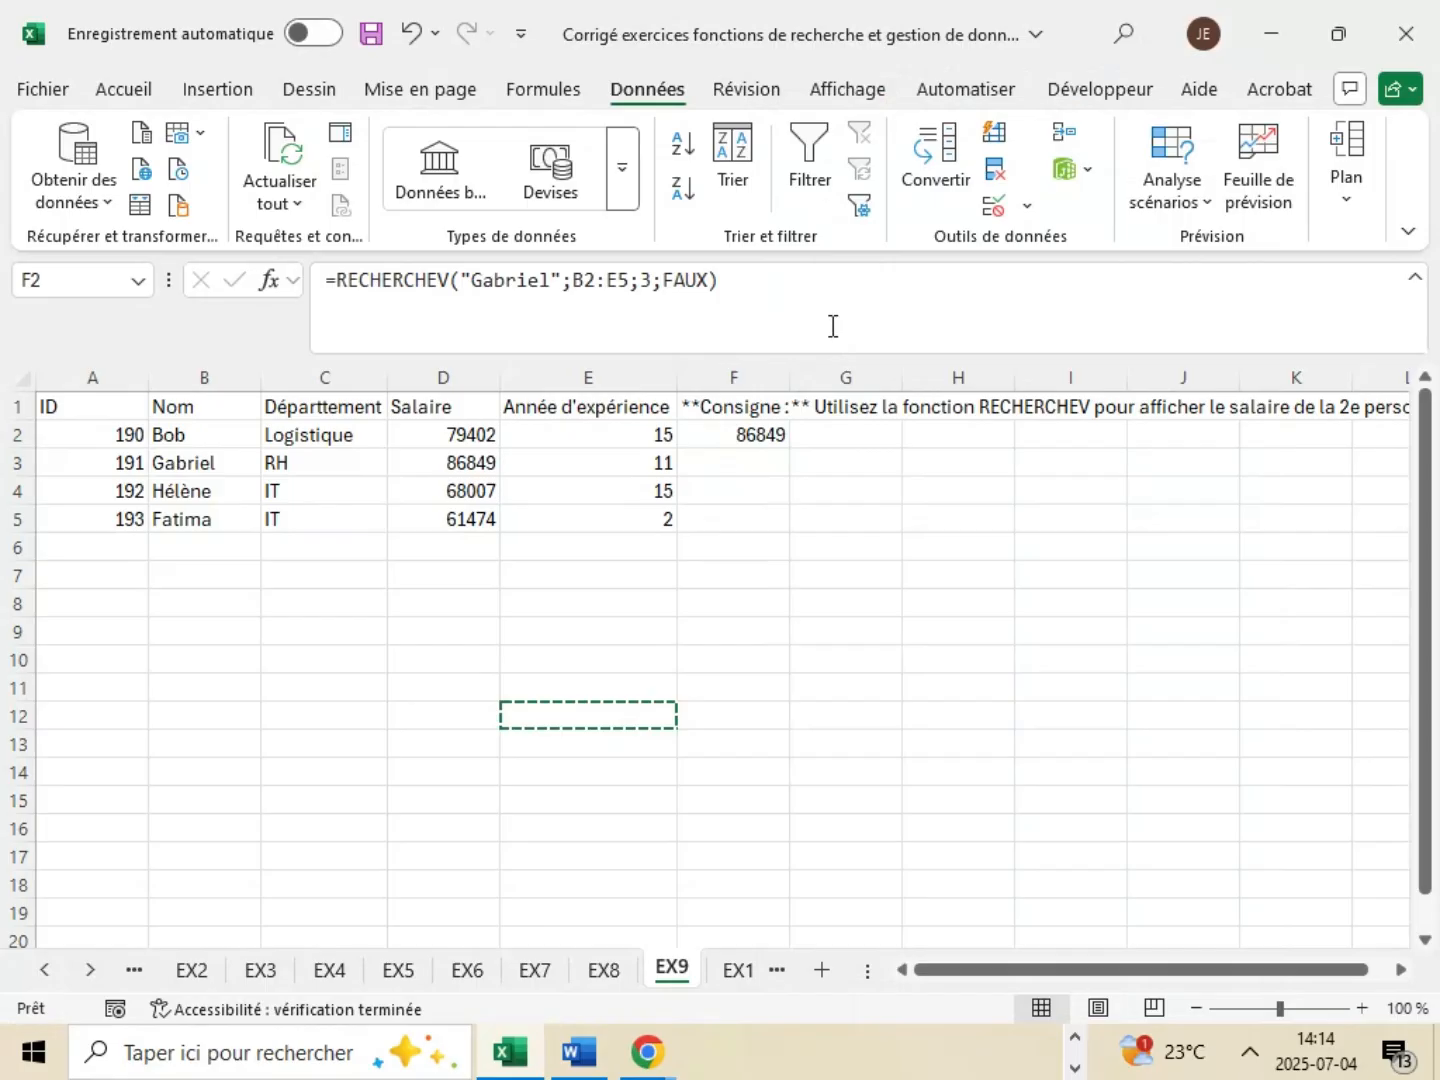
# - Review the RECHERCHEV formula stored in answer cell F2 of sheet EX9
pyautogui.click(875, 550)
pyautogui.click(756, 436)
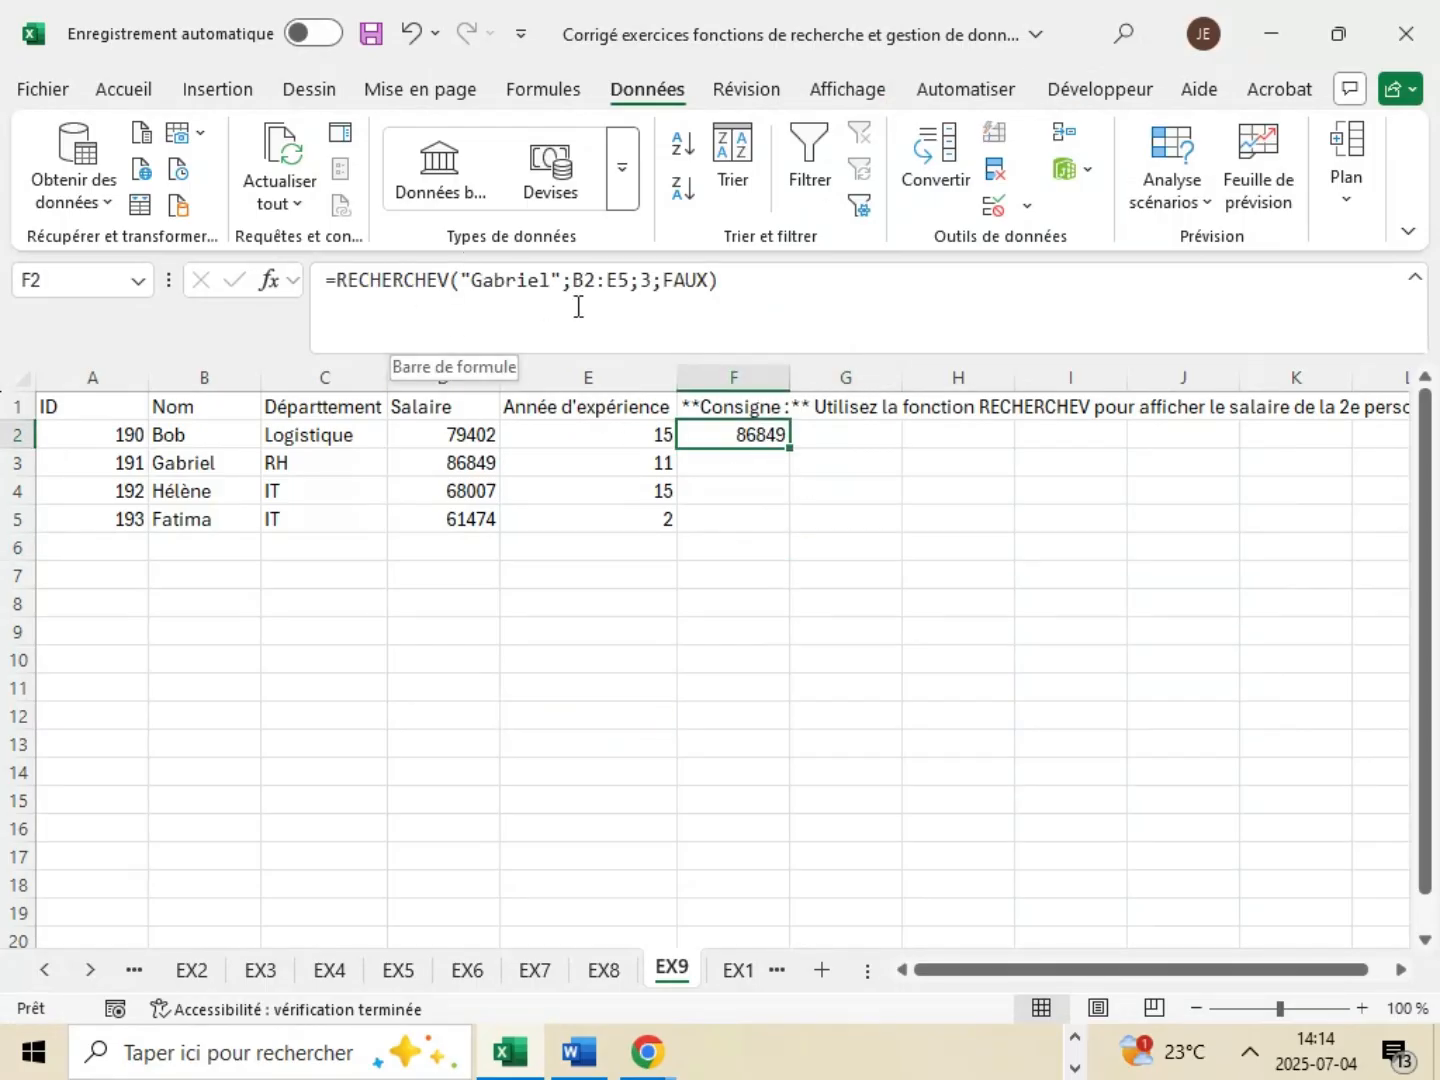
pyautogui.click(832, 567)
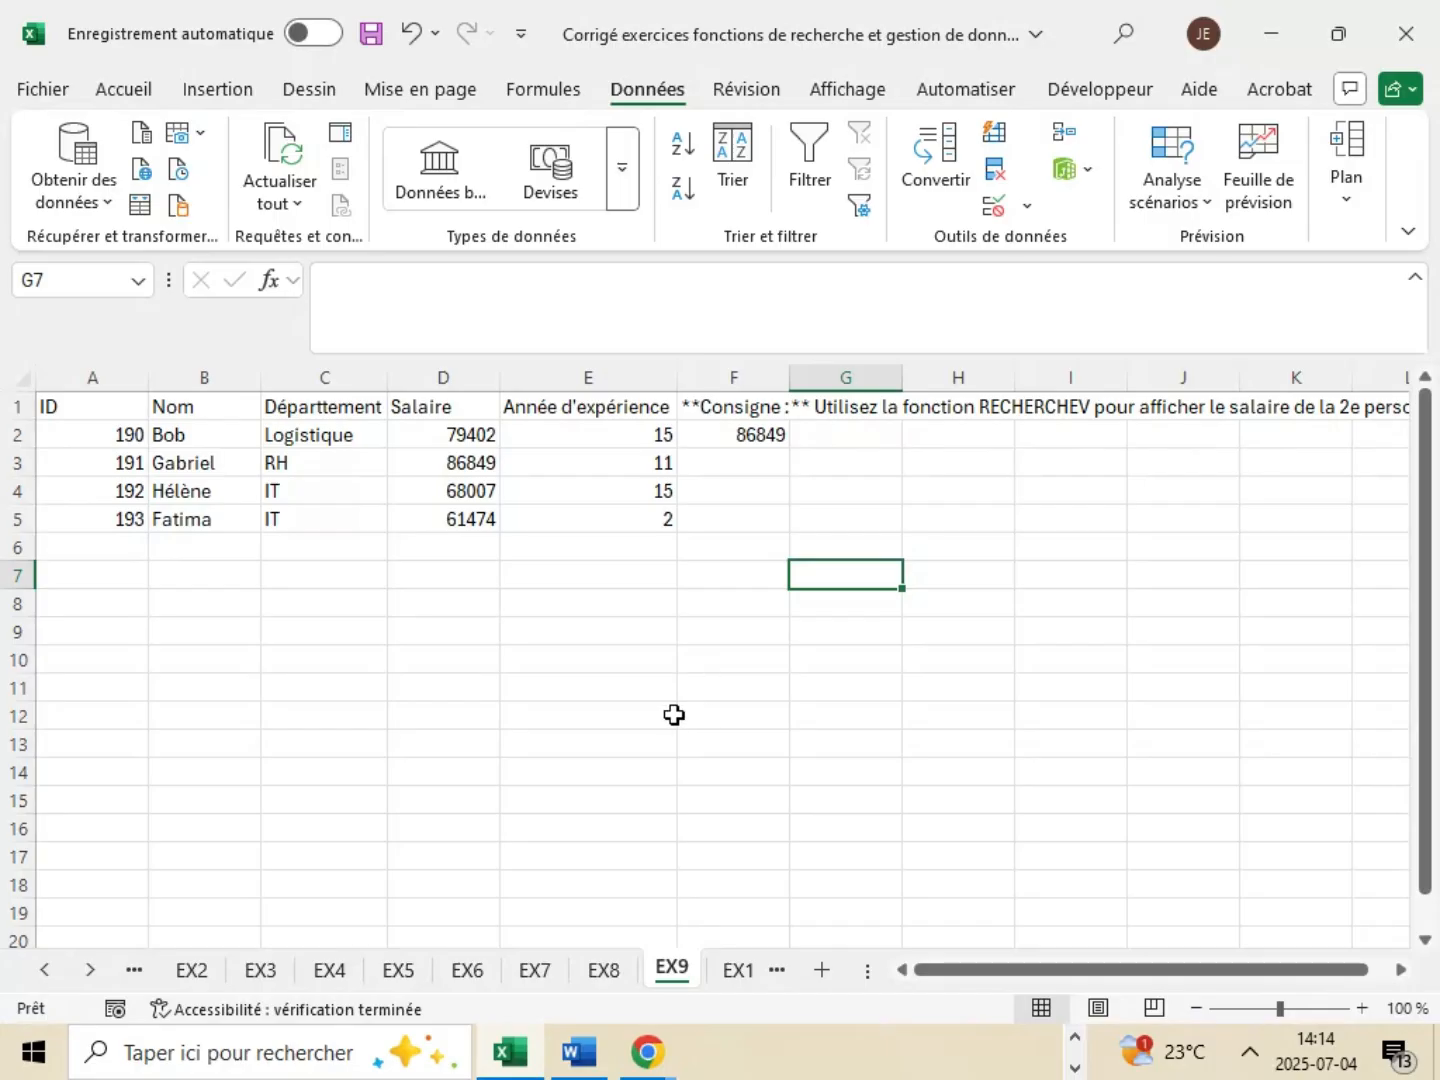
# - Open sheet EX10, read the matching exercise and its Corrigé in Word, and return to Excel
pyautogui.click(741, 969)
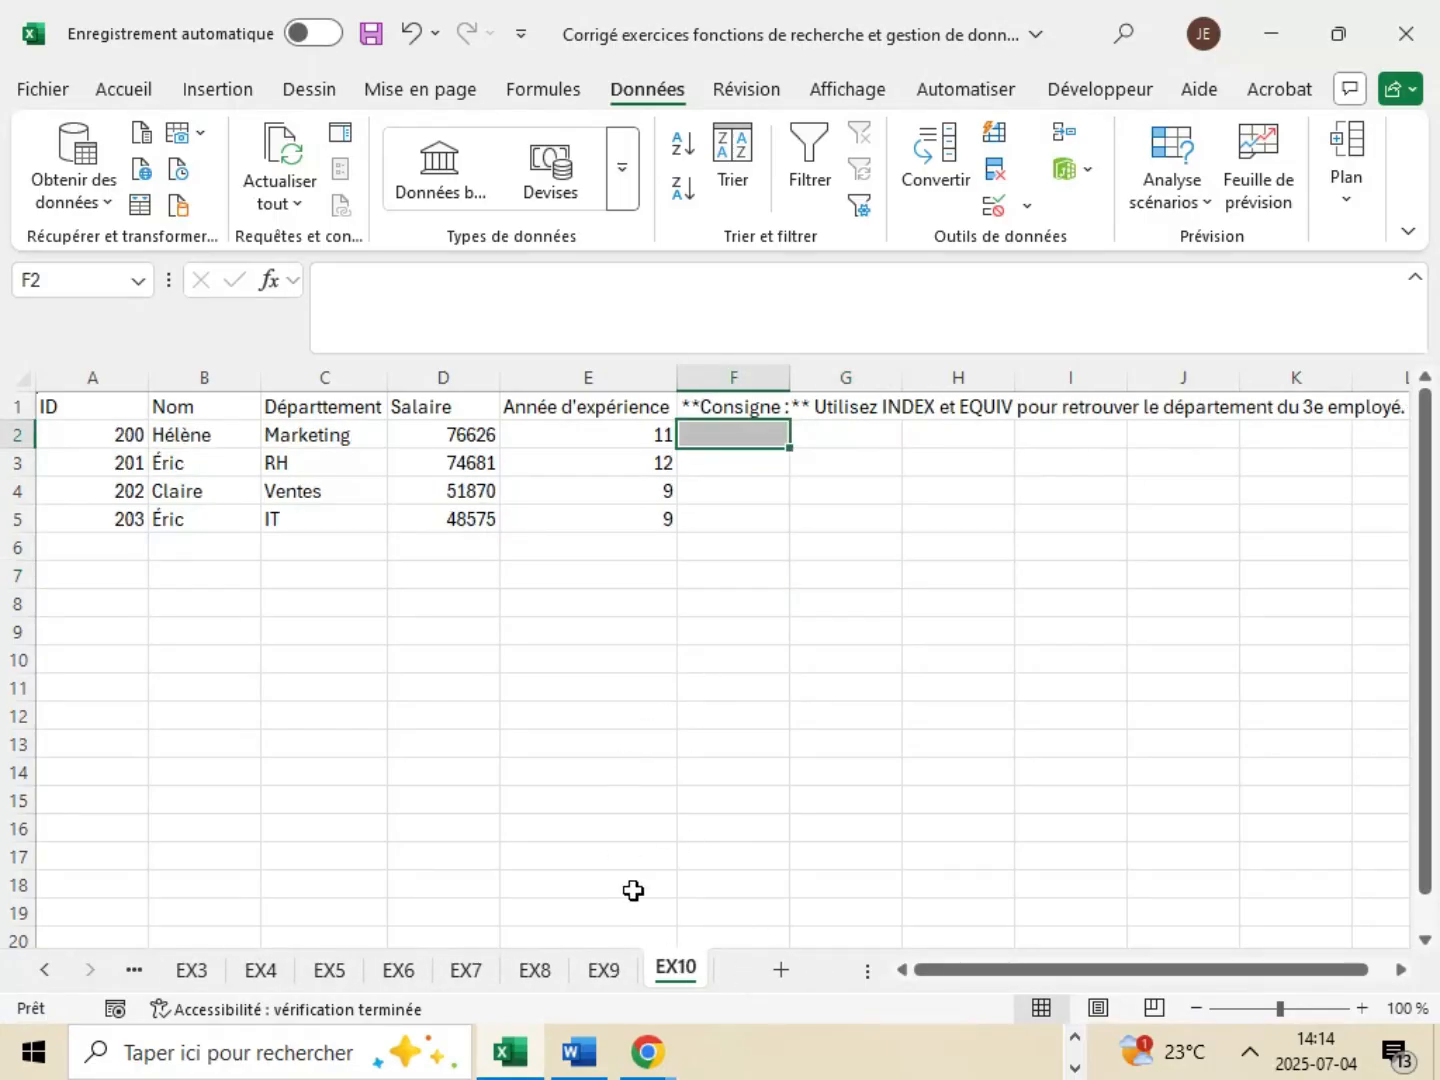
pyautogui.click(591, 1054)
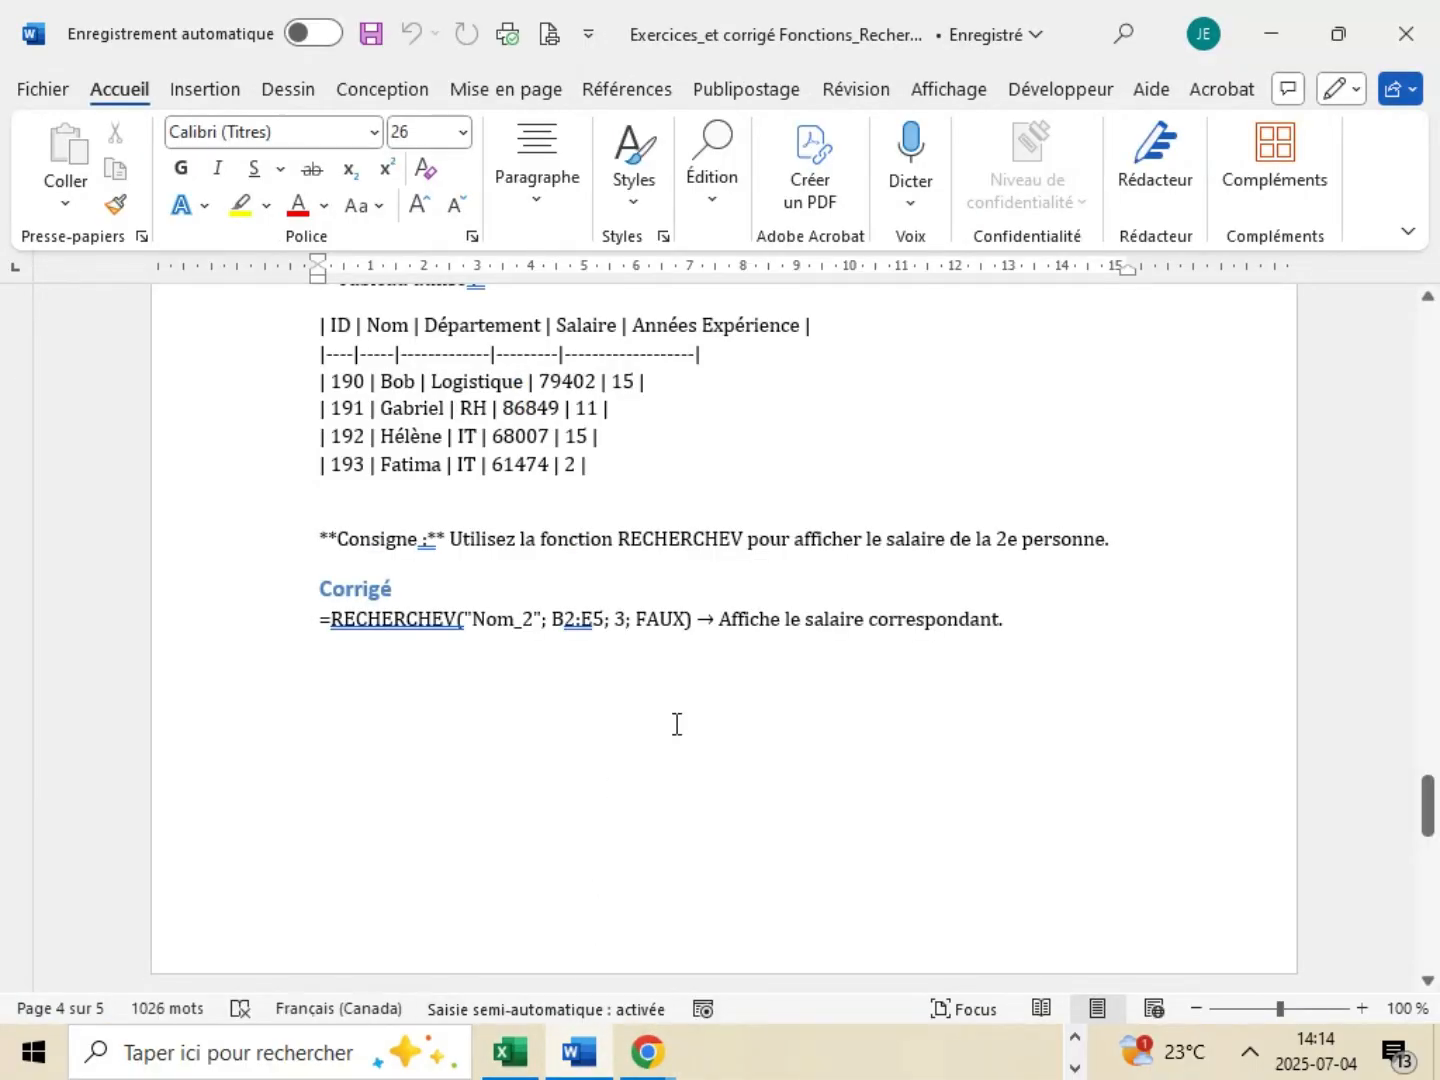
pyautogui.scroll(-15, 676, 723)
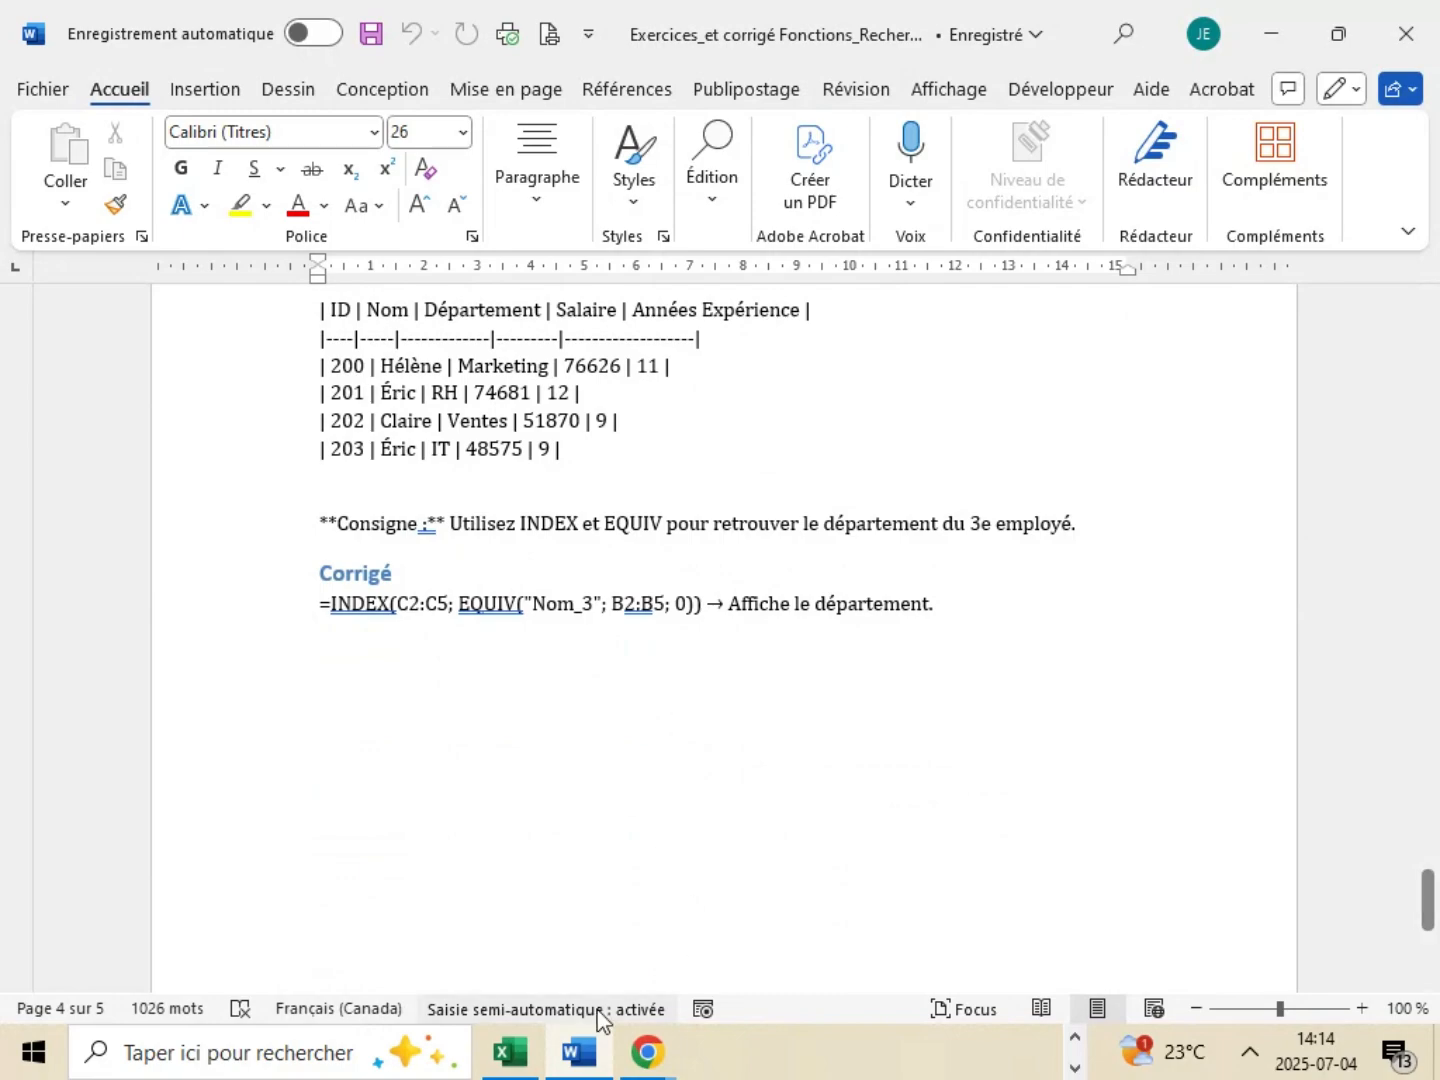
pyautogui.click(522, 1063)
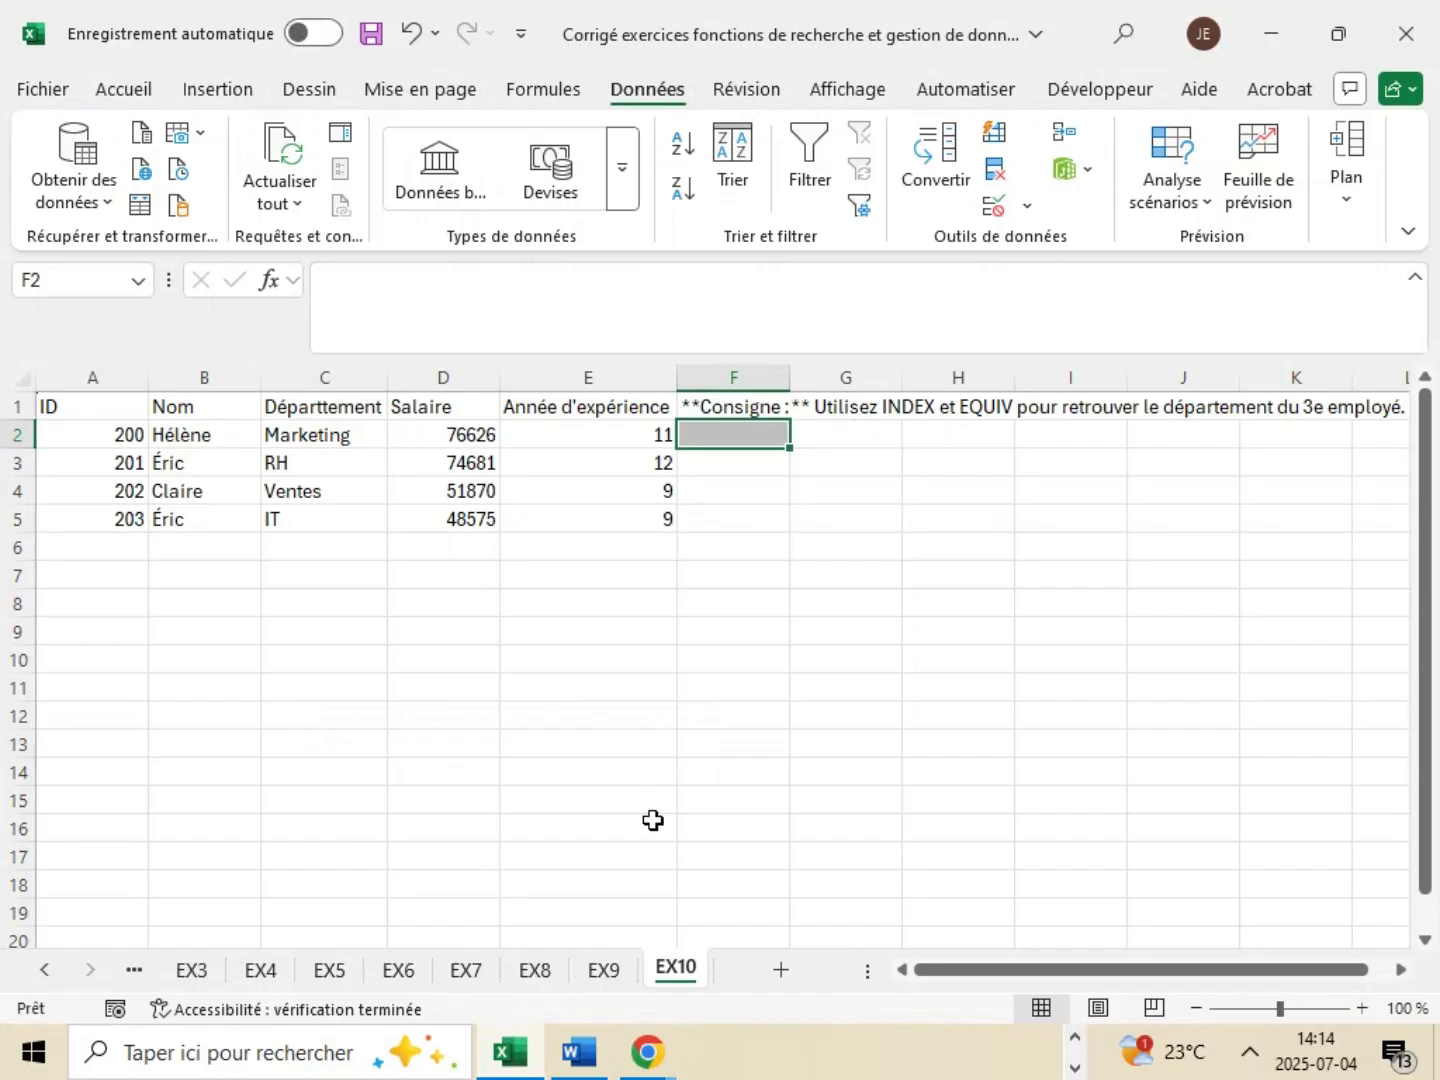
# - Insert the INDEX function in cell F2 of sheet EX10, using the matrice;no_lig;no_col argument list
pyautogui.click(758, 524)
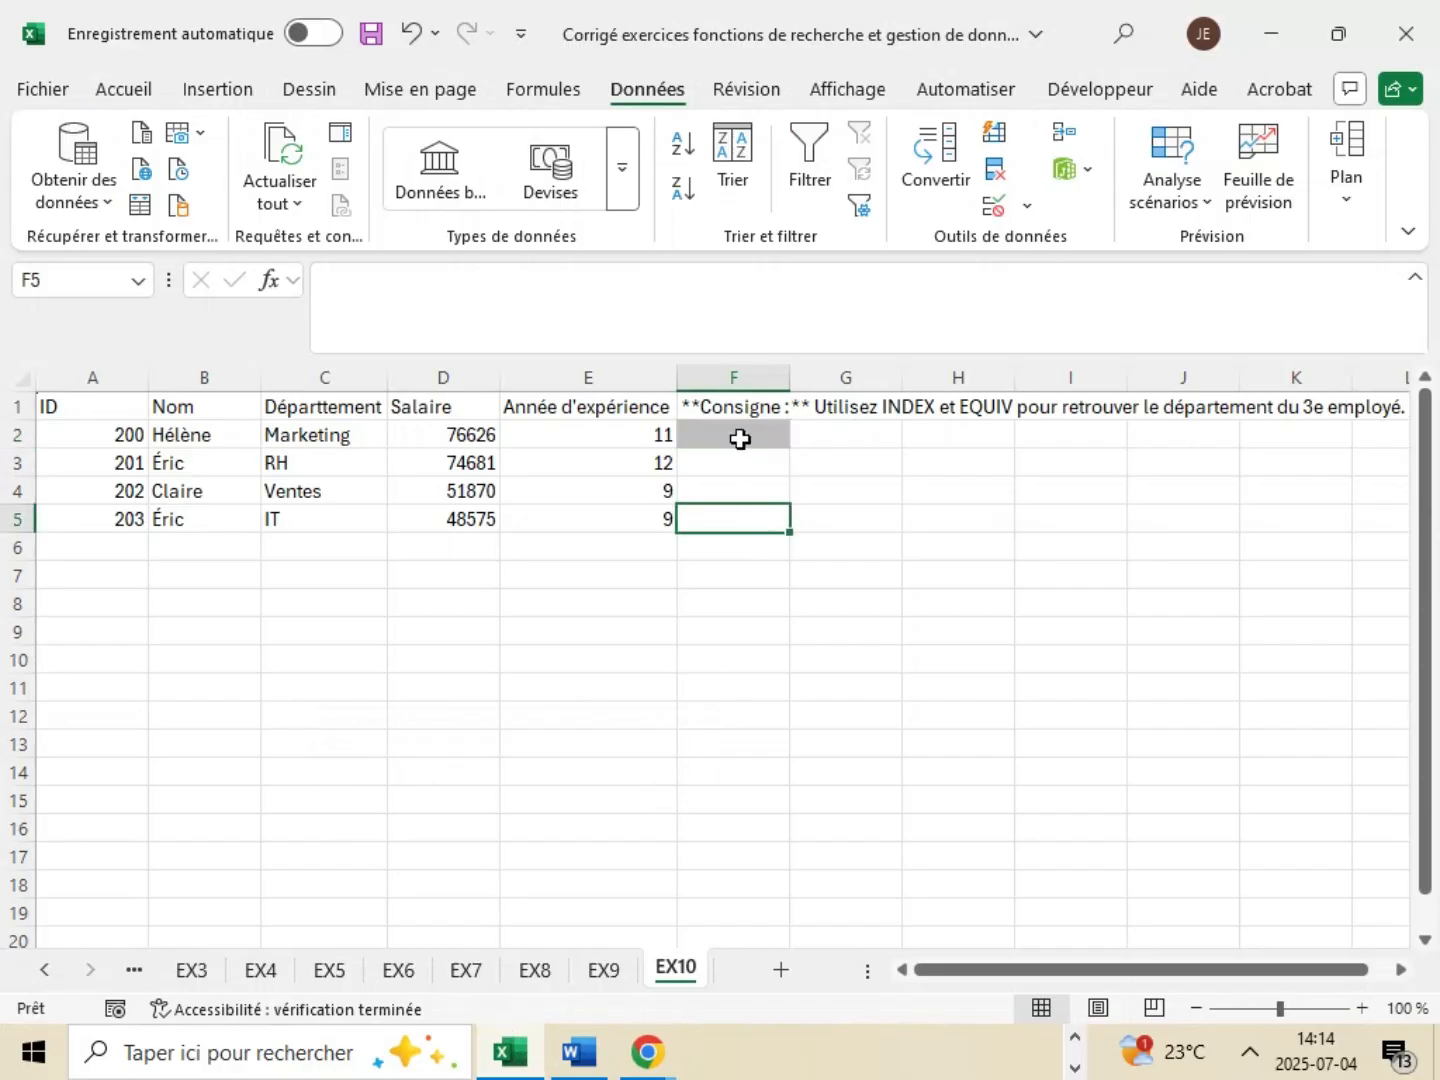
pyautogui.click(738, 437)
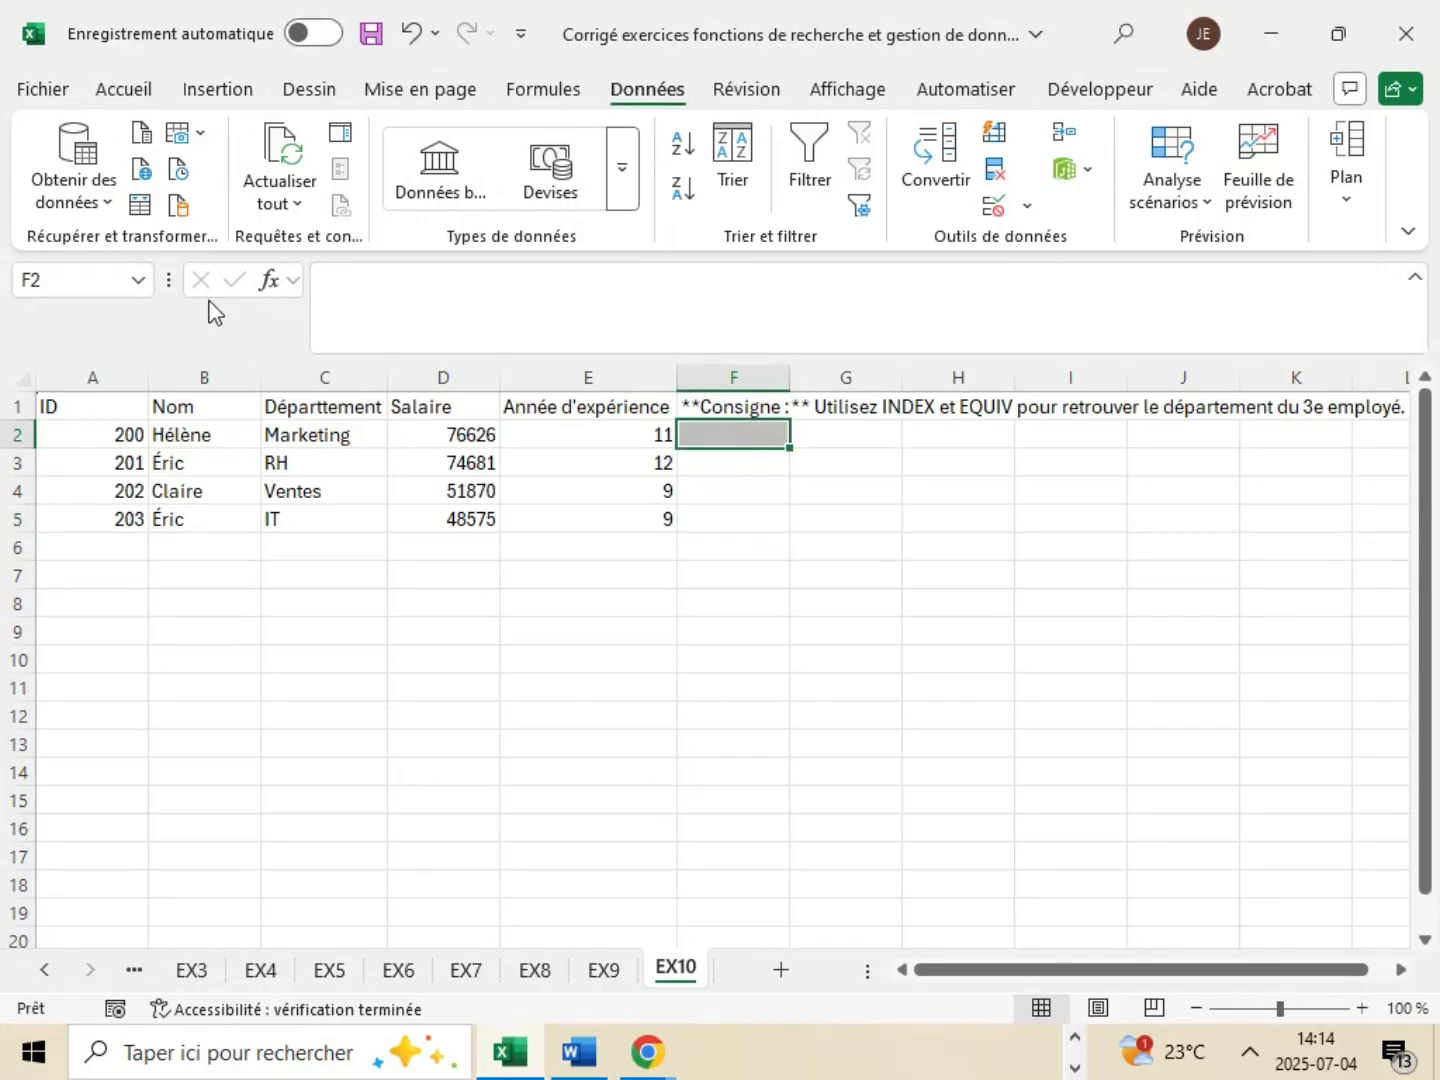
pyautogui.click(293, 290)
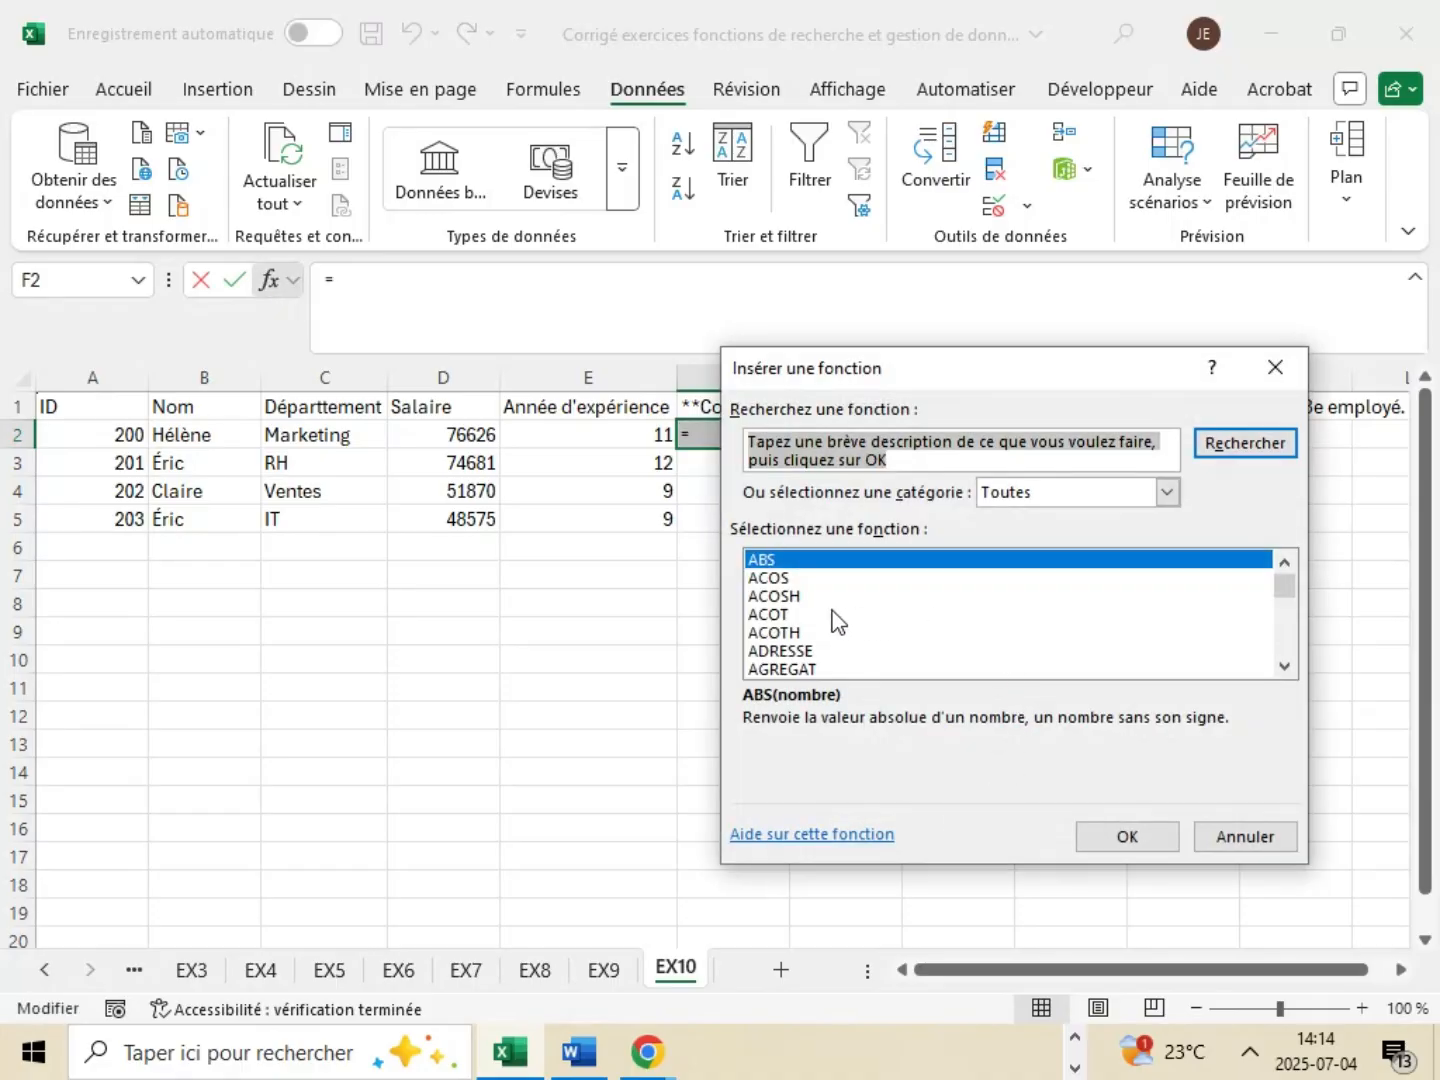
pyautogui.scroll(-6, 820, 612)
pyautogui.scroll(-18, 820, 610)
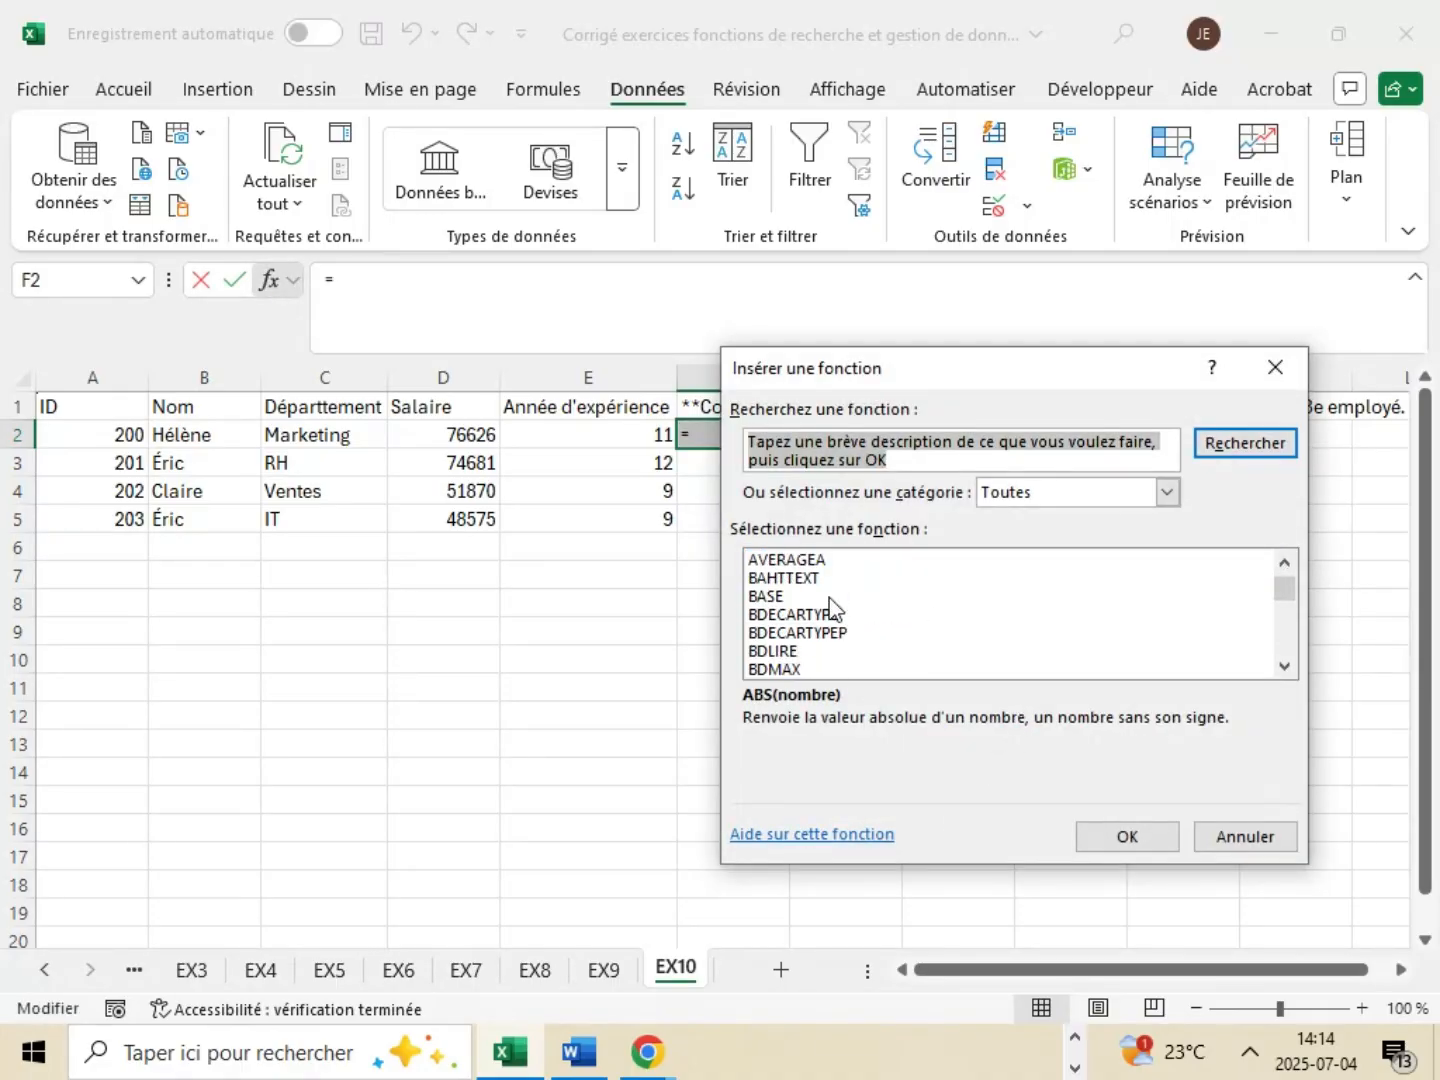
pyautogui.scroll(-20, 845, 597)
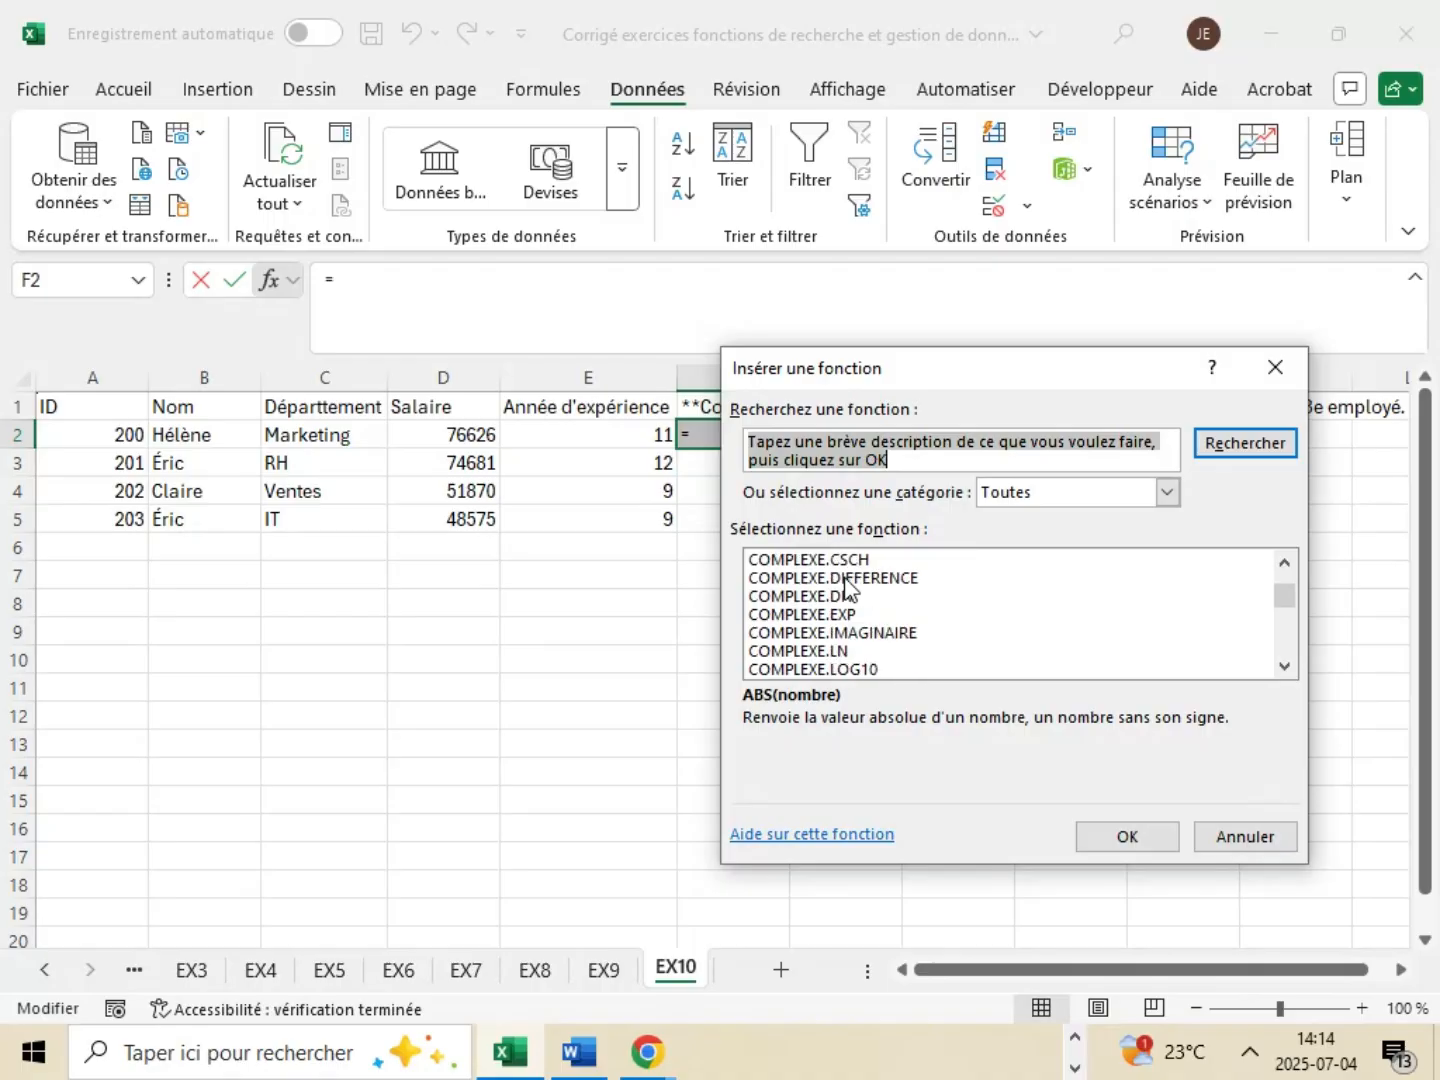
pyautogui.scroll(-20, 845, 598)
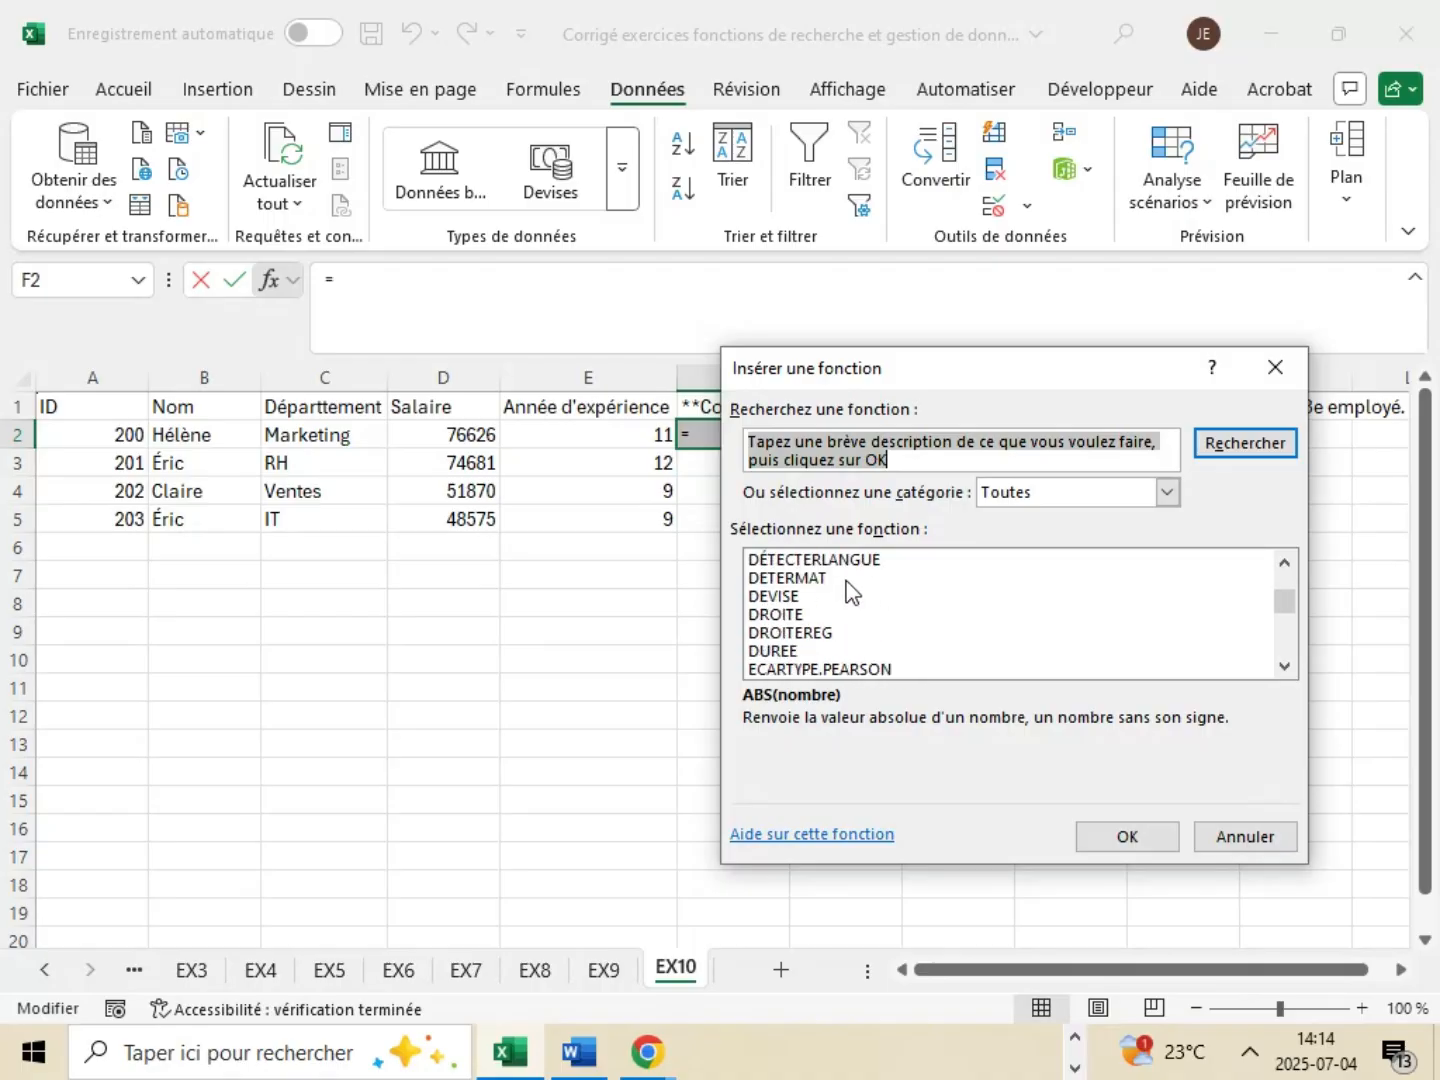
pyautogui.scroll(-20, 832, 598)
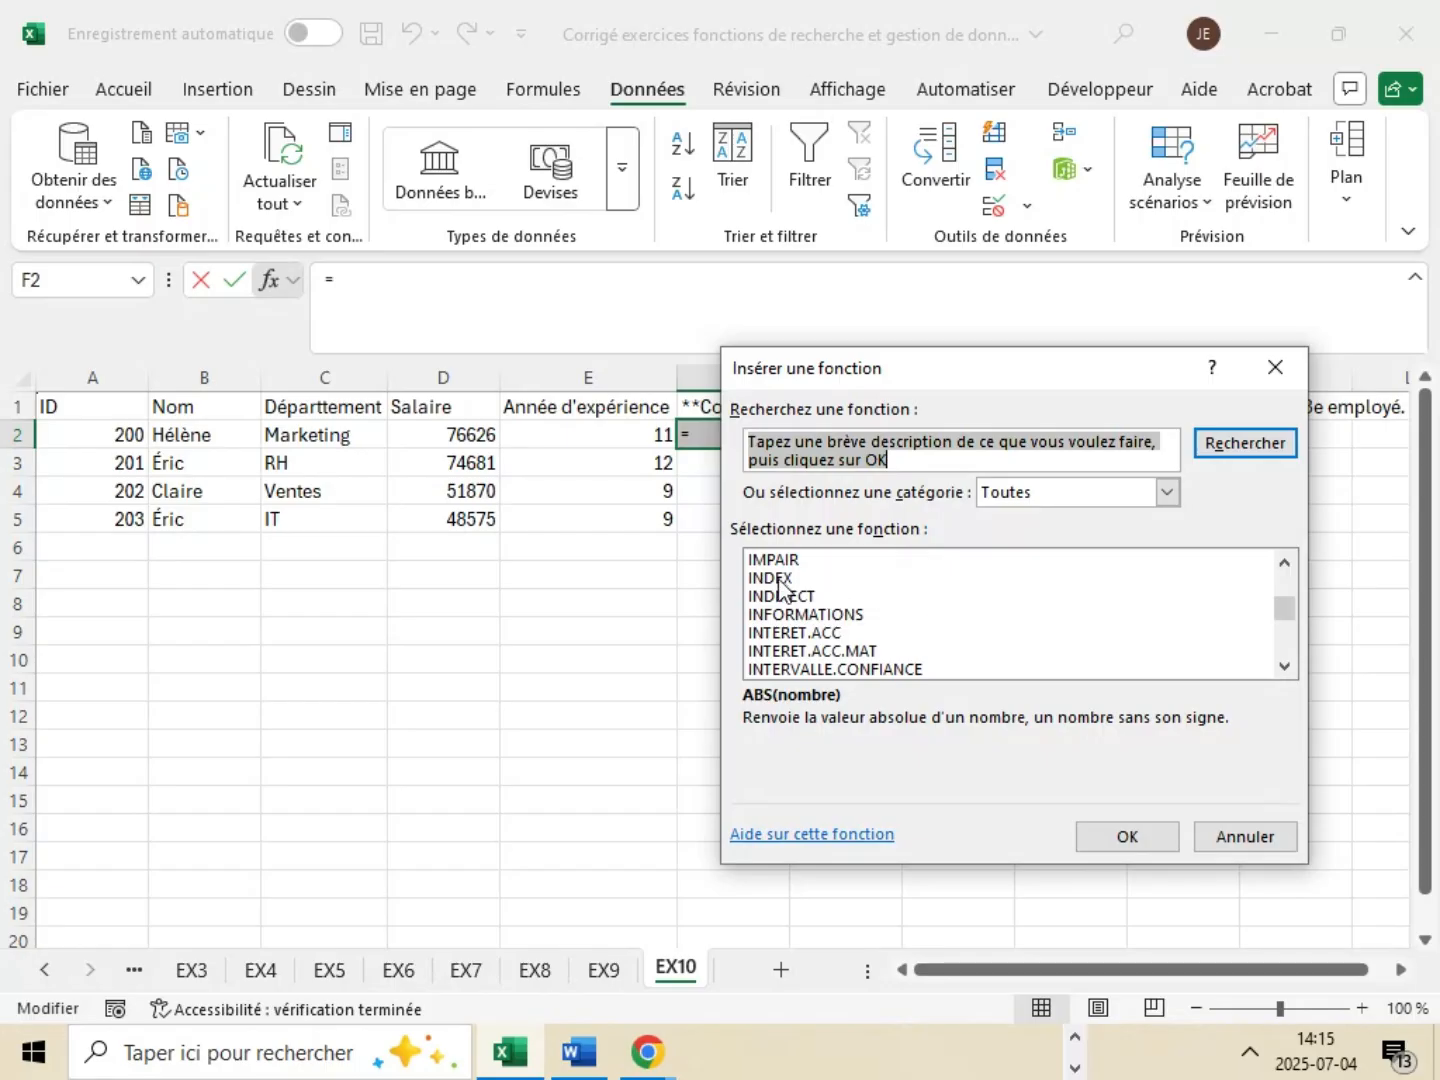
pyautogui.click(780, 583)
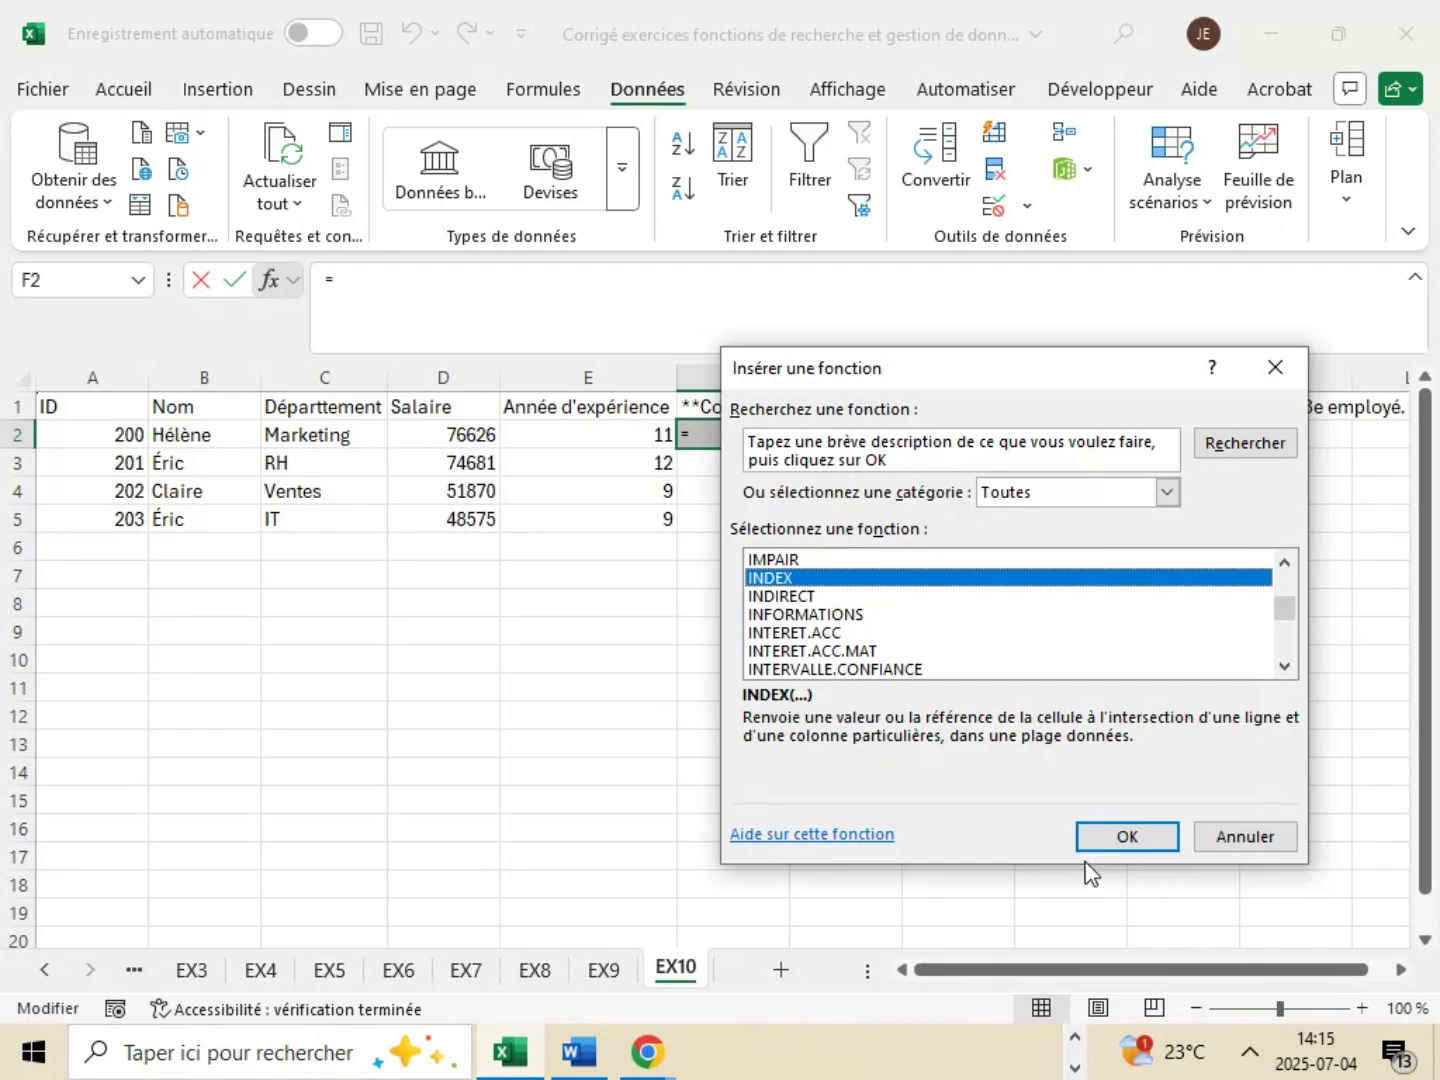
pyautogui.click(1135, 833)
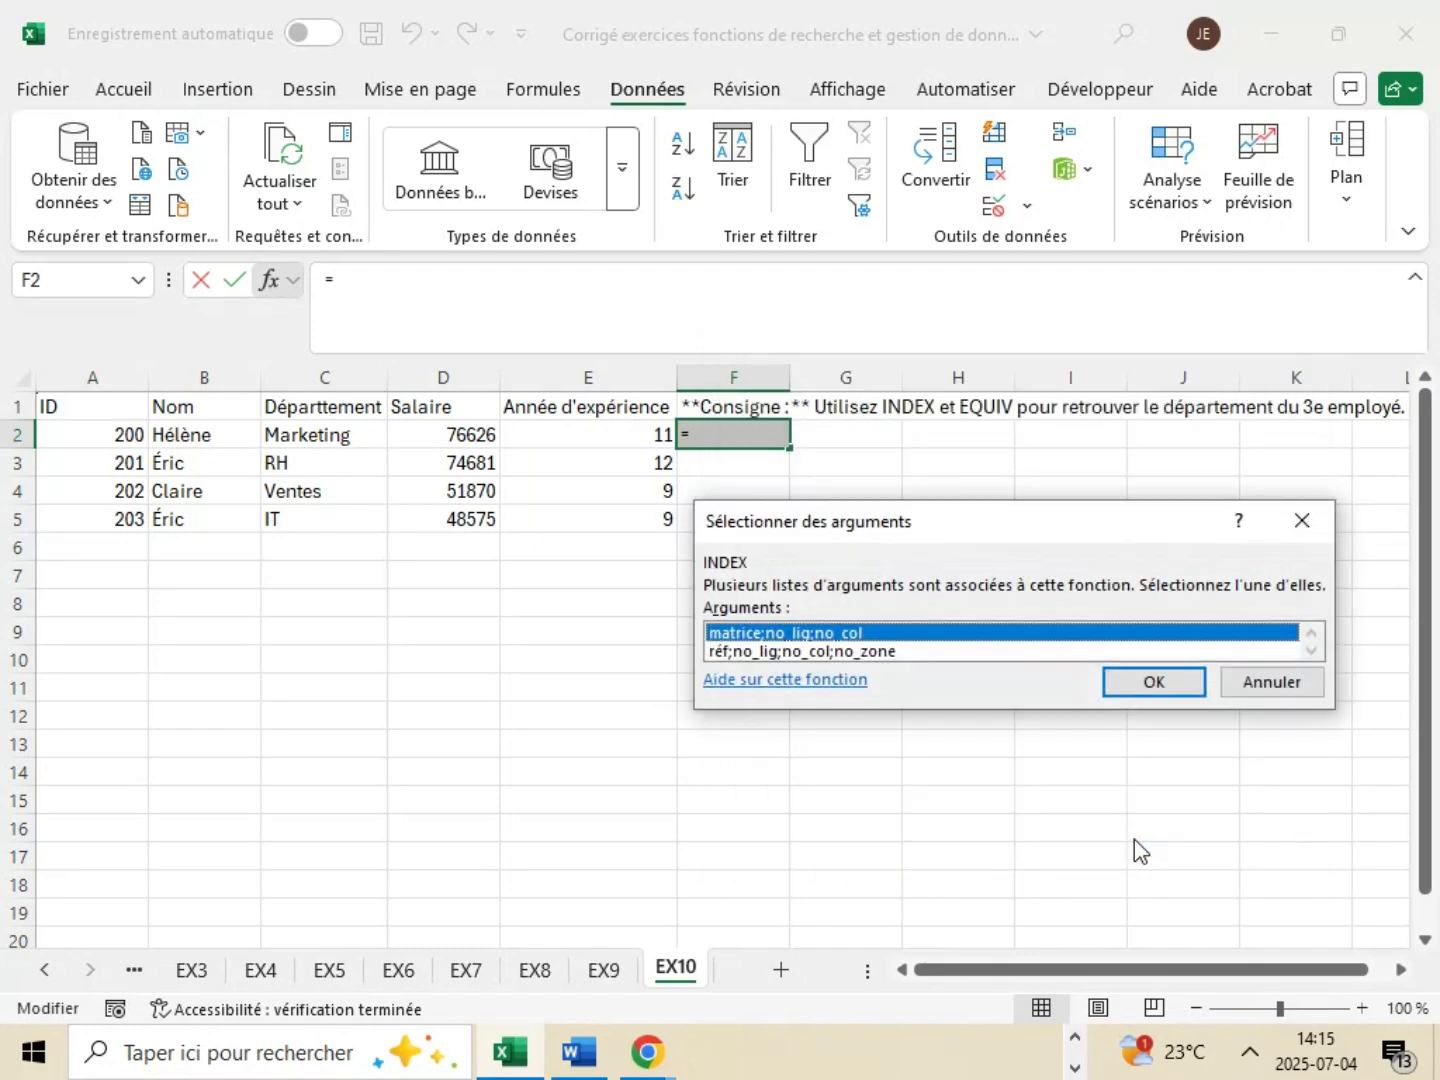
pyautogui.click(1178, 684)
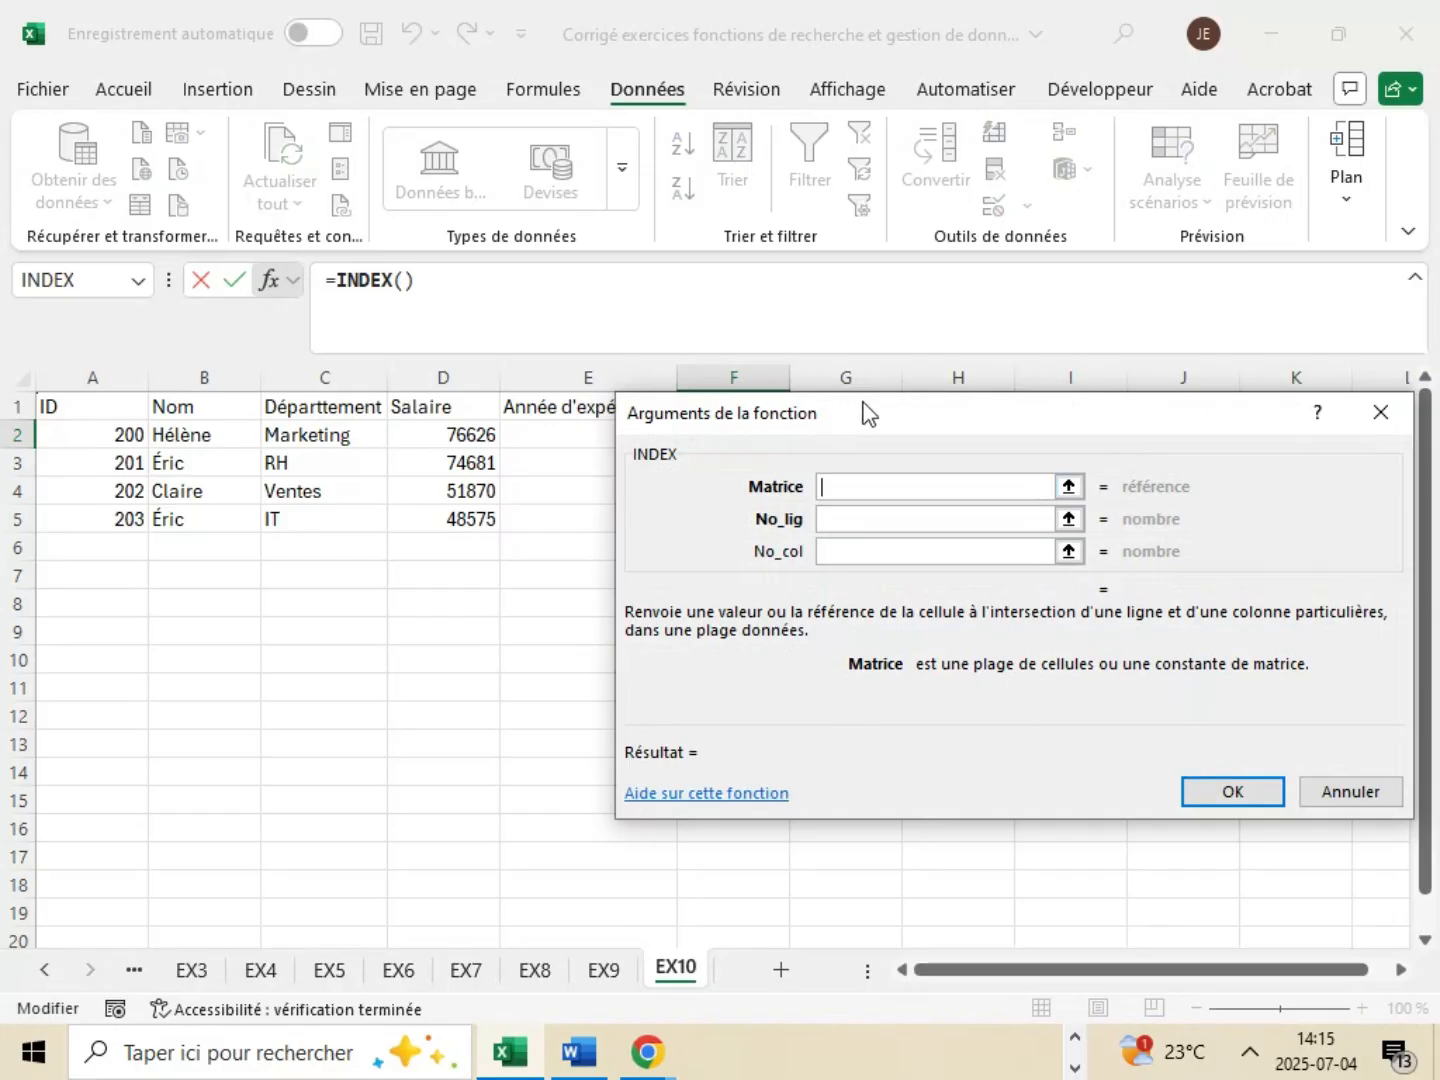
# - Following the Corrigé in Word, set INDEX's Matrice argument to the department range C2:C5
pyautogui.moveTo(904, 416); pyautogui.dragTo(904, 625)
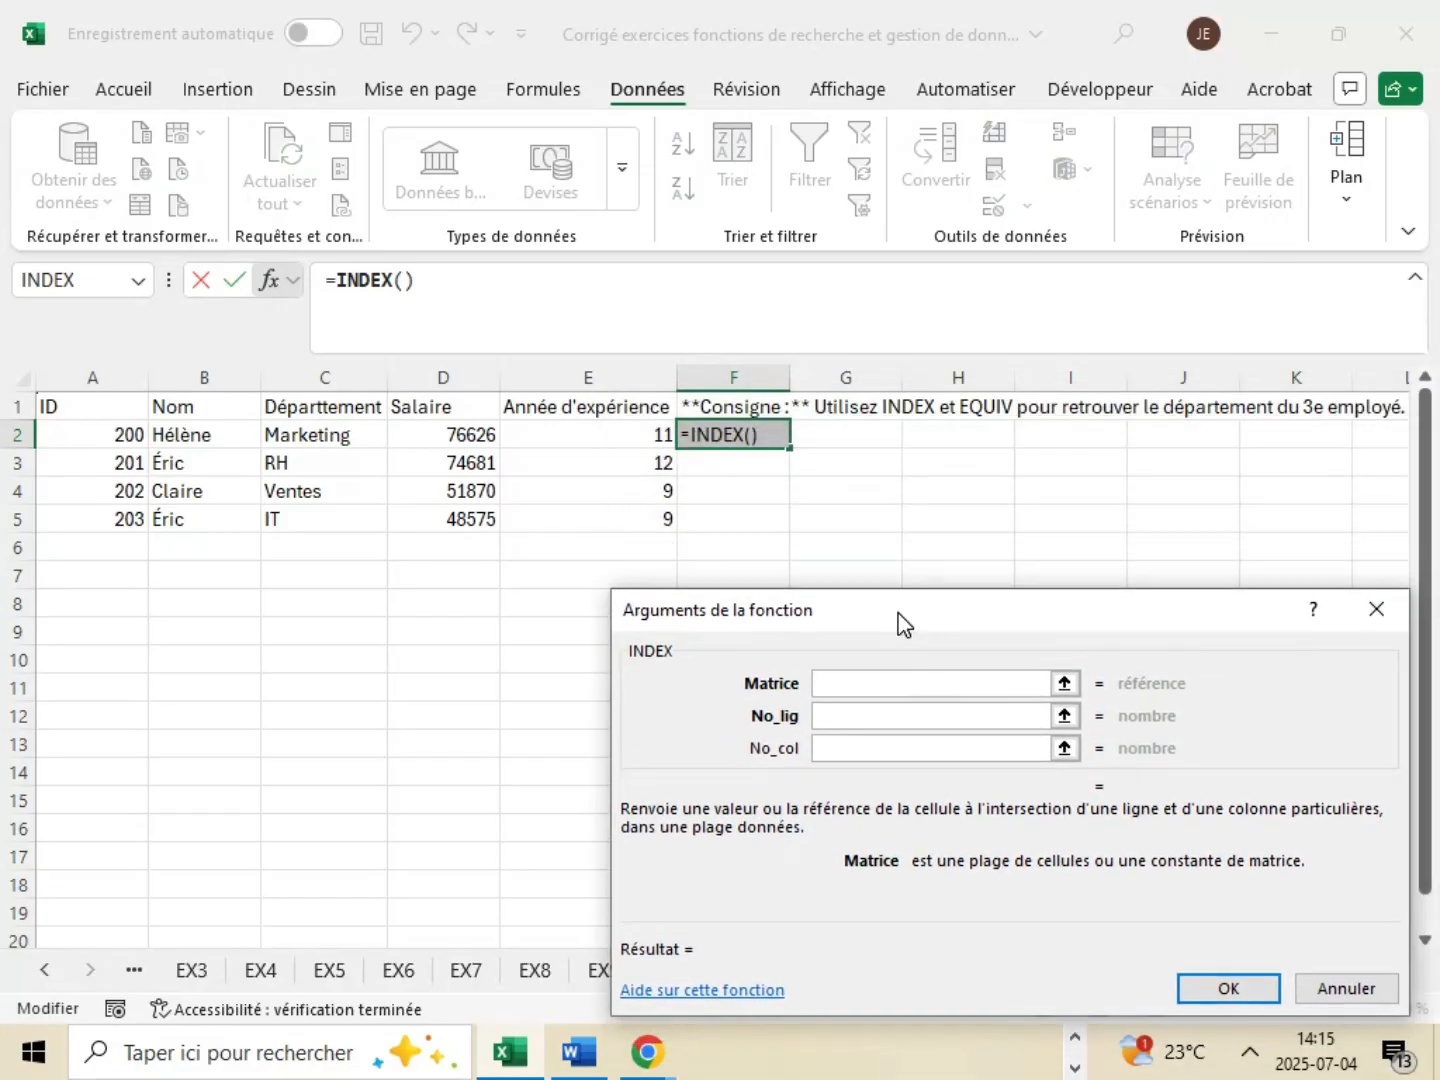
pyautogui.click(588, 1064)
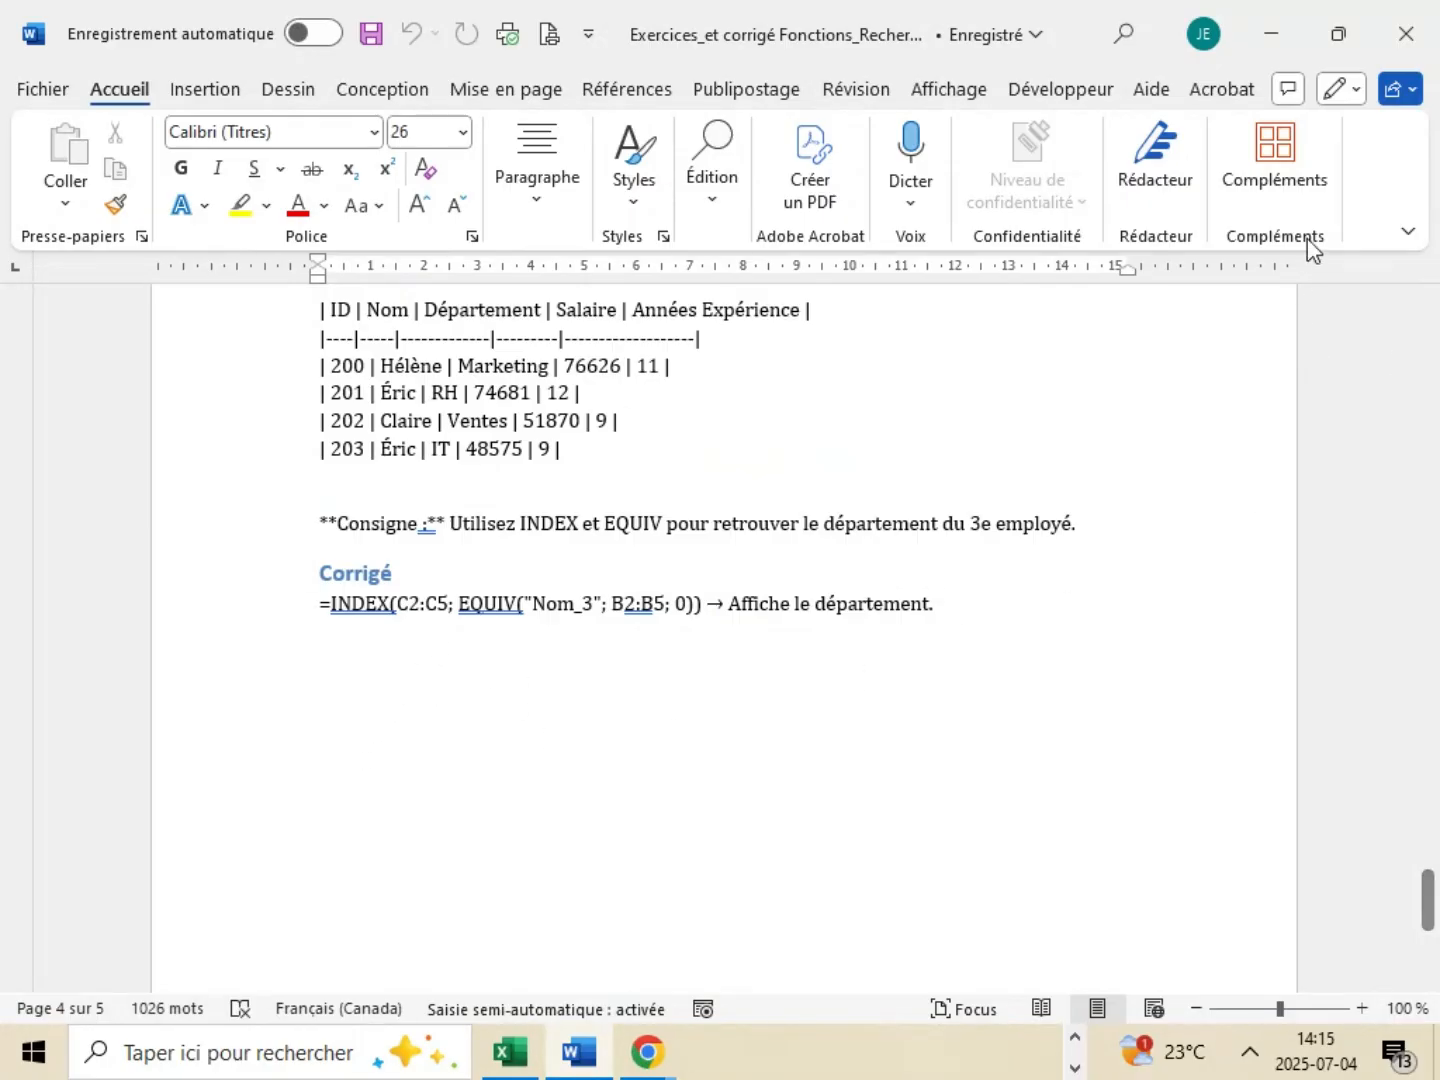
pyautogui.click(1283, 27)
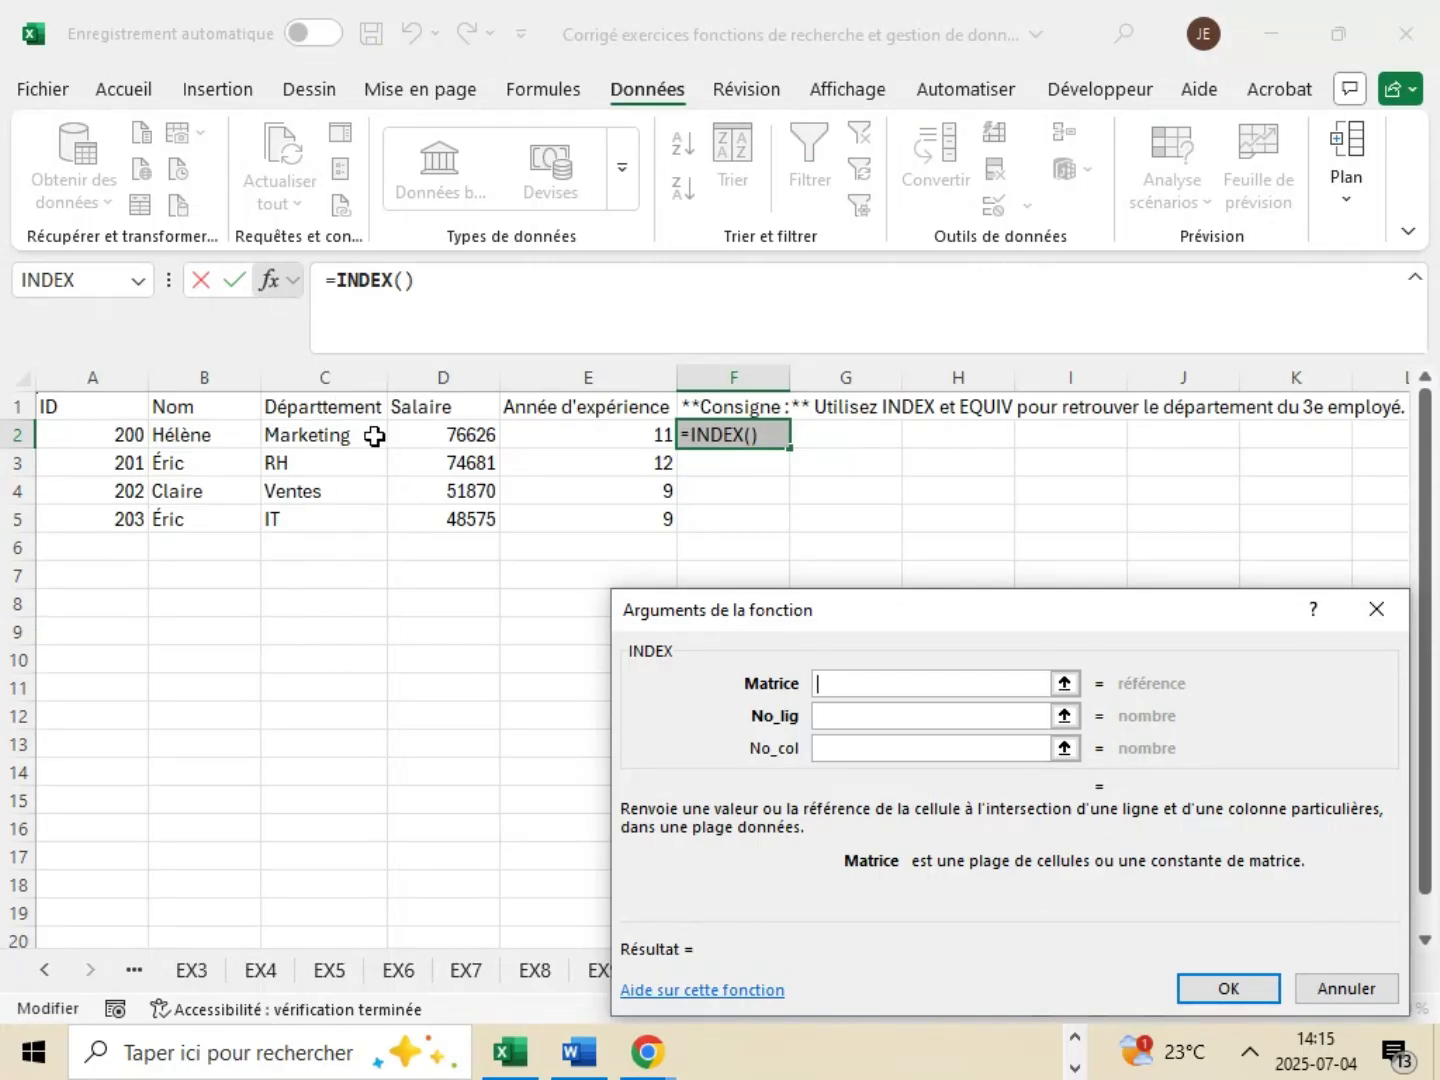
pyautogui.moveTo(373, 436); pyautogui.dragTo(354, 524)
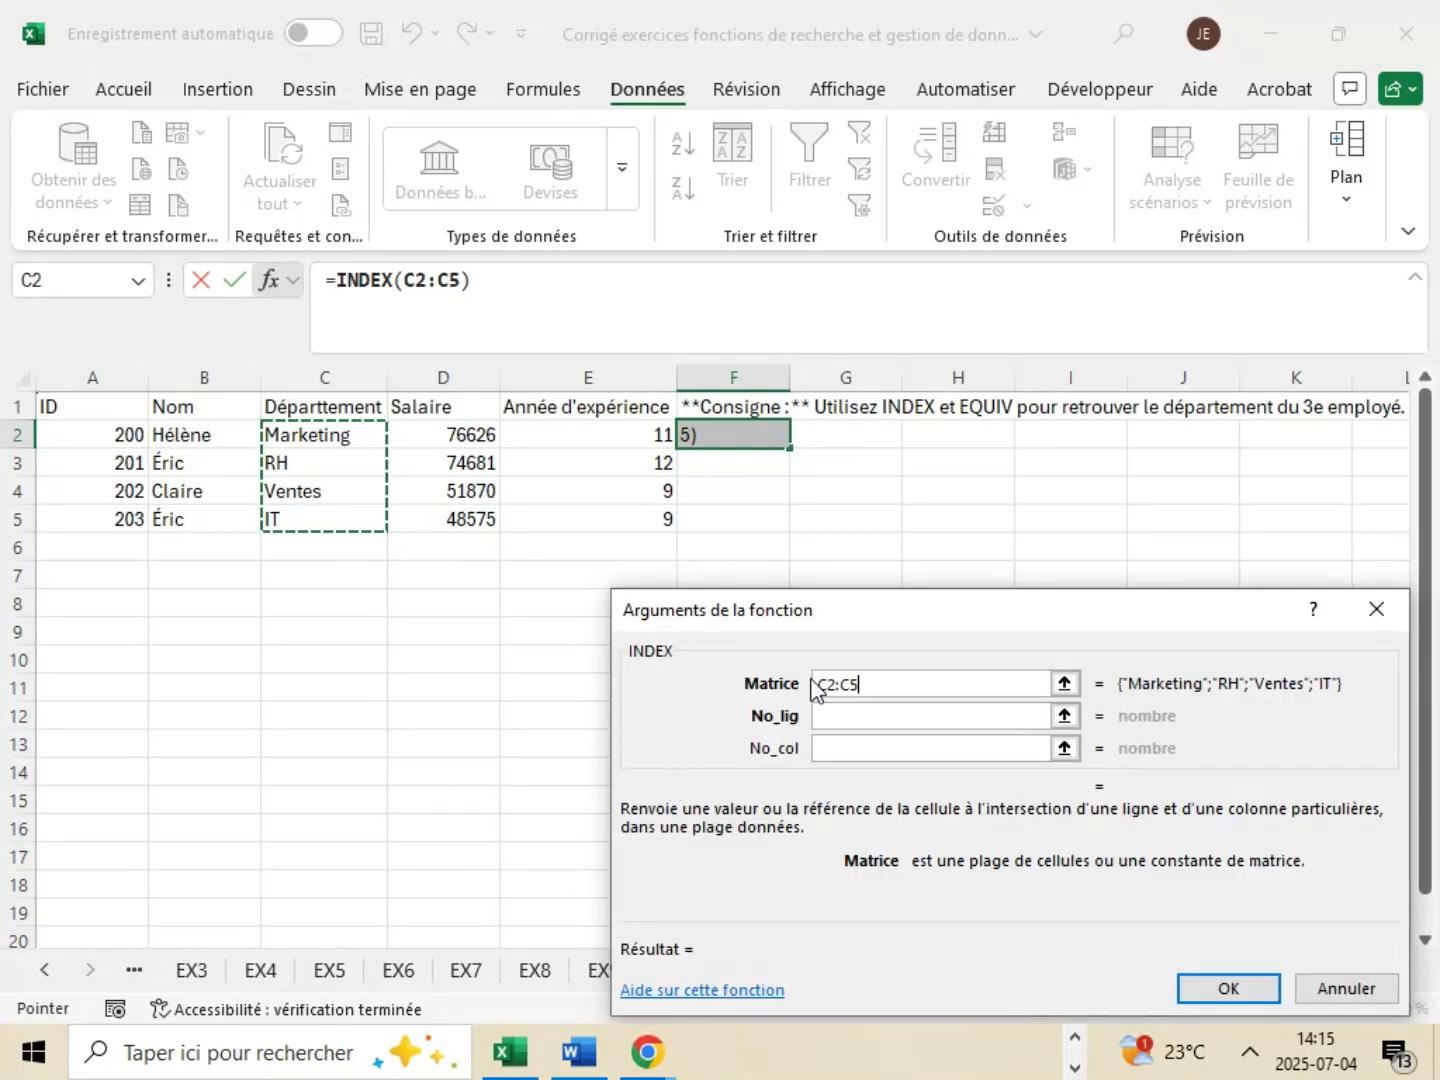
# - Nest the EQUIV function as the No_lig argument of INDEX
pyautogui.click(850, 725)
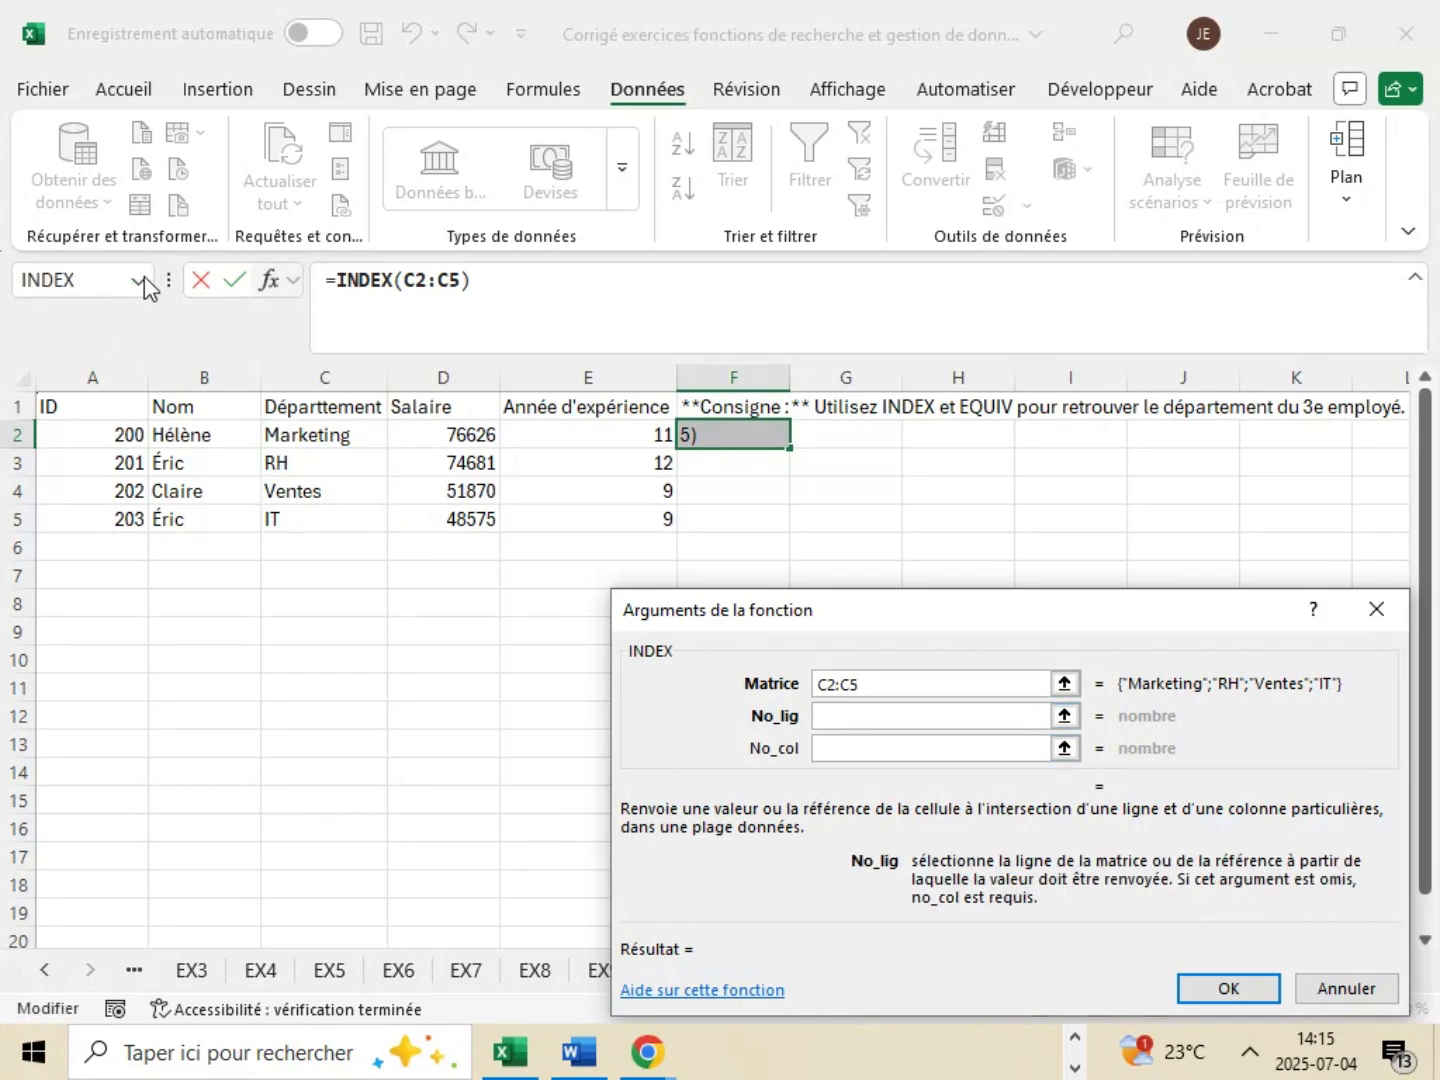
pyautogui.click(141, 281)
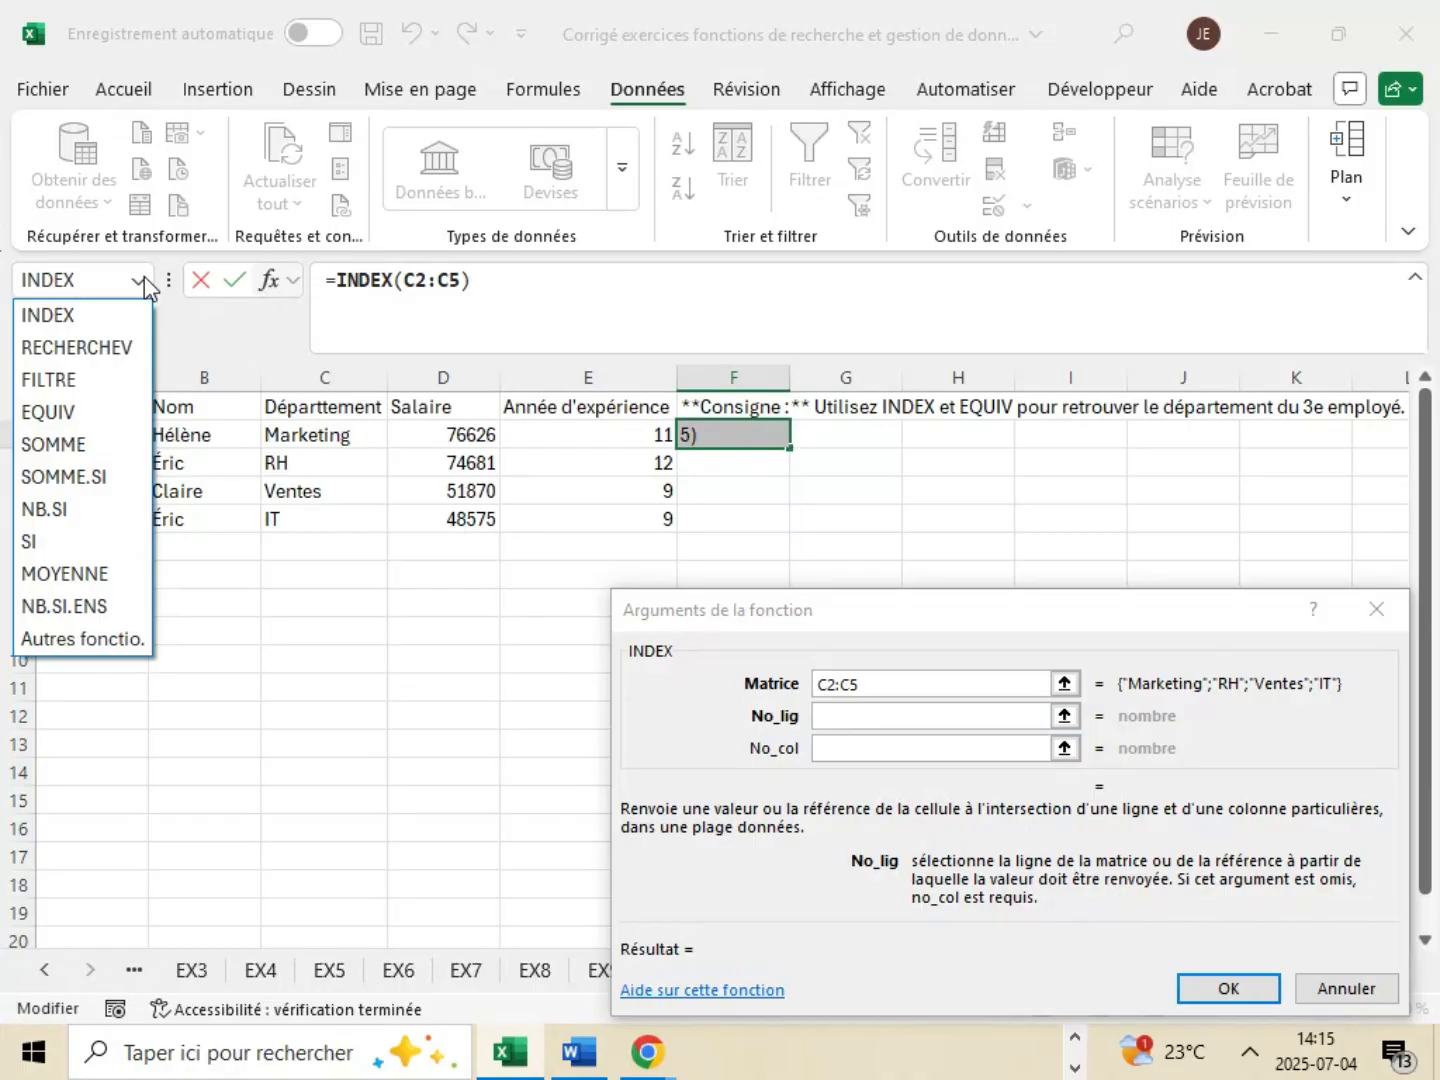
pyautogui.click(87, 416)
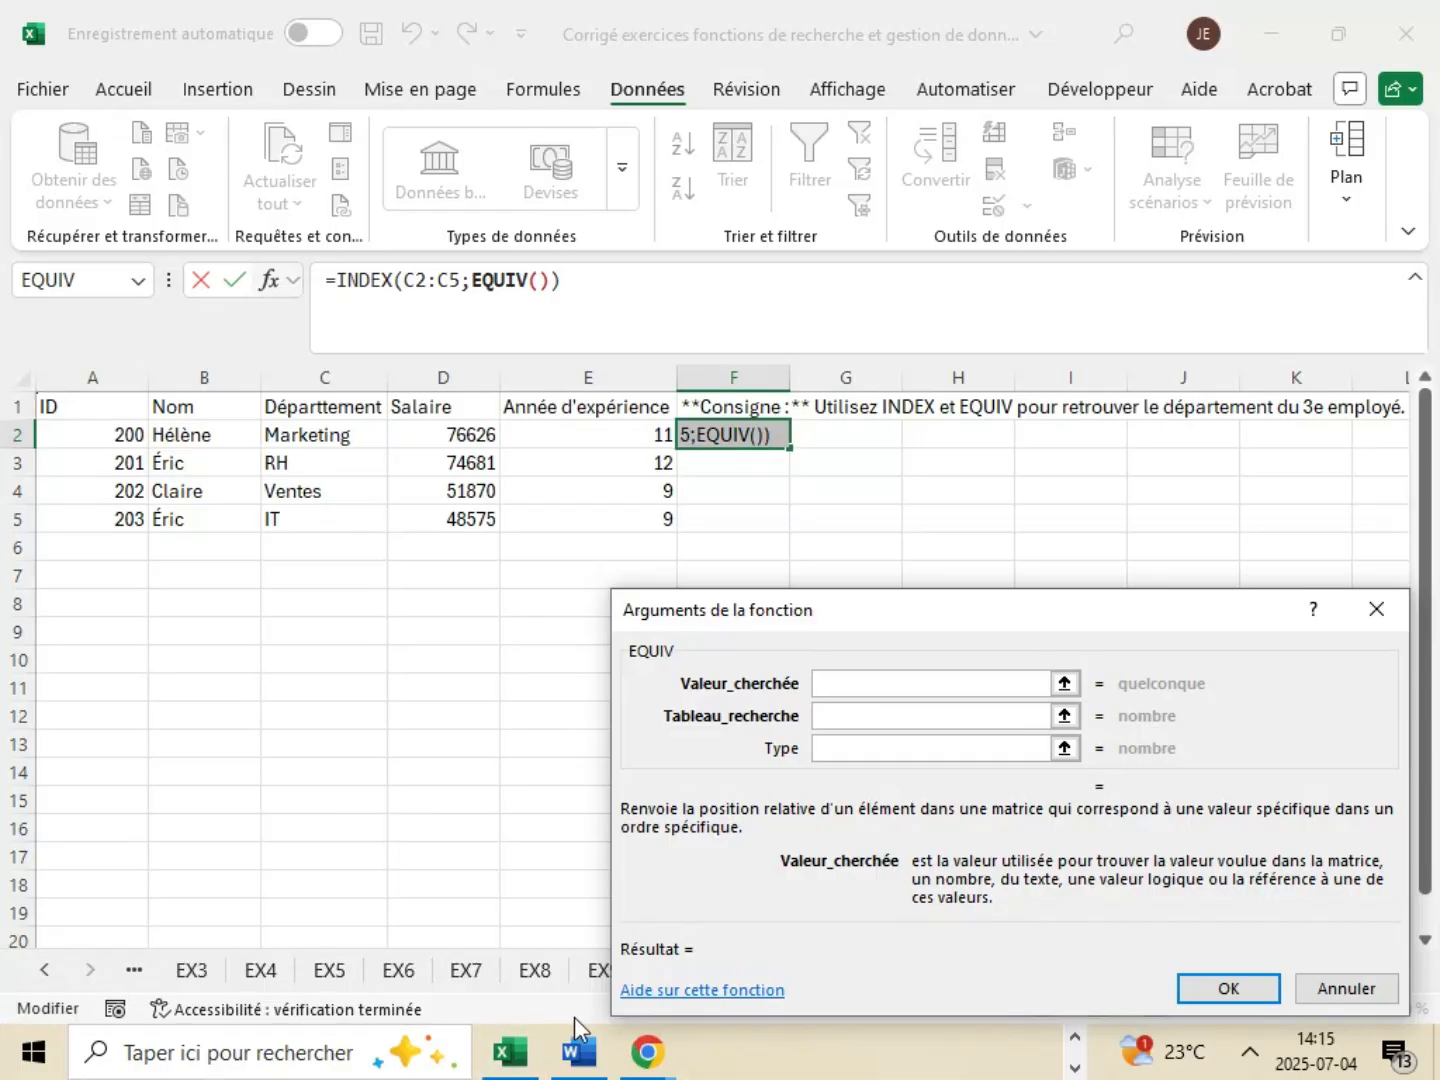
# - Following the Corrigé in Word, set EQUIV's Valeur_cherchée to the name shown in B4 and Tableau_recherche to B2:B5
pyautogui.click(589, 1057)
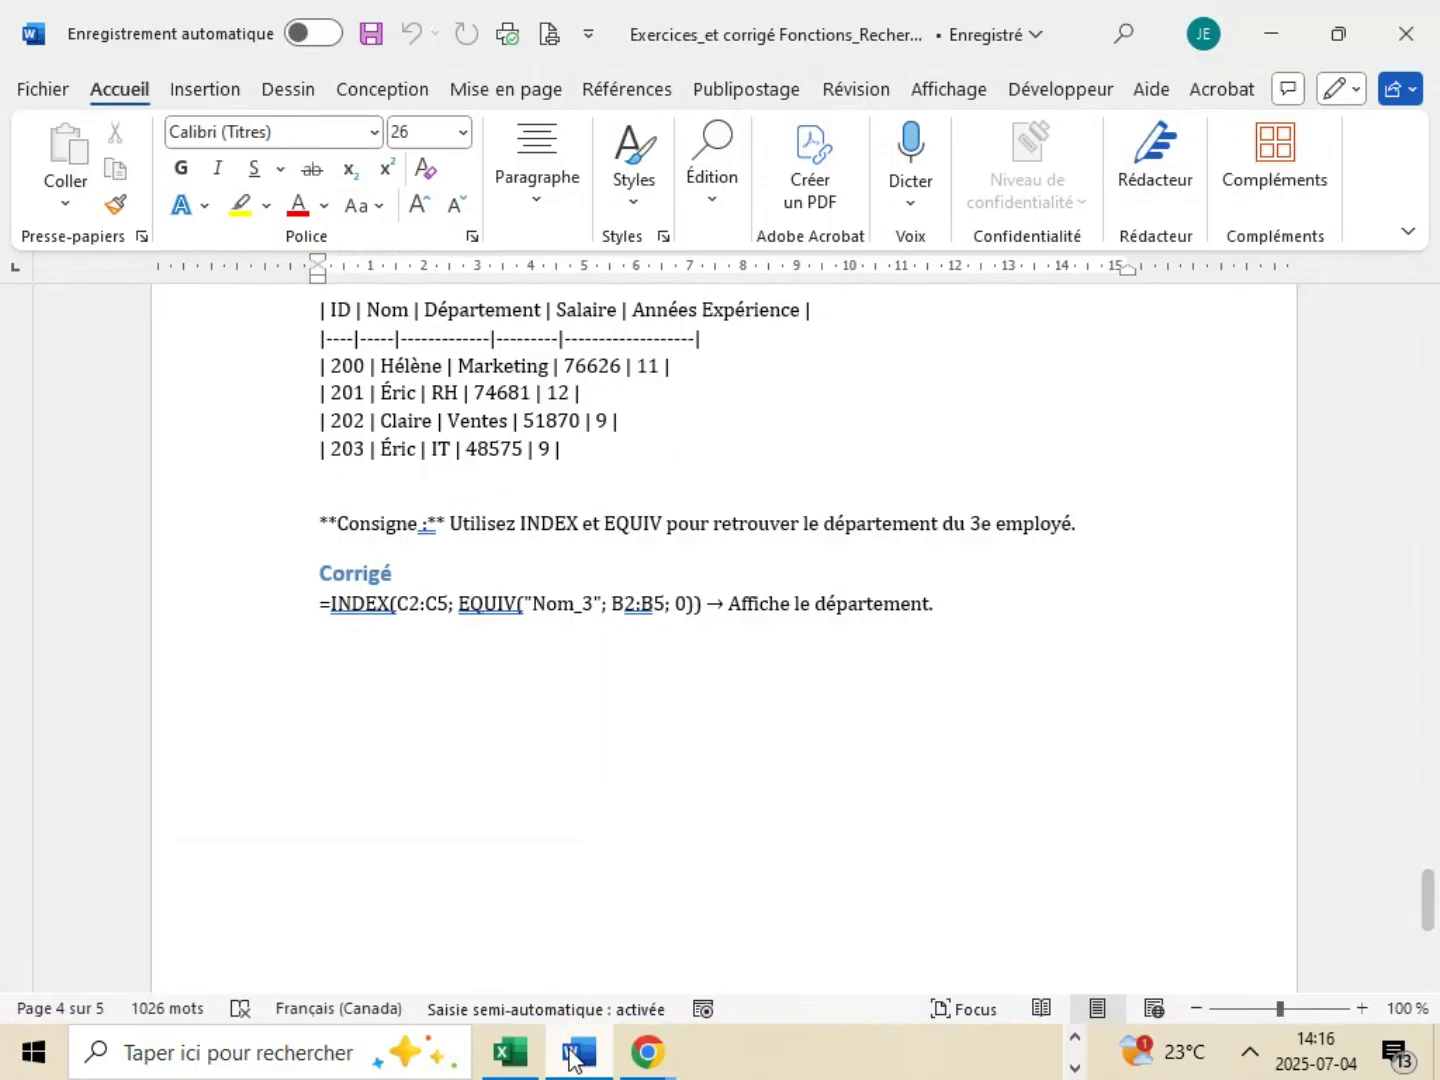
pyautogui.click(598, 1057)
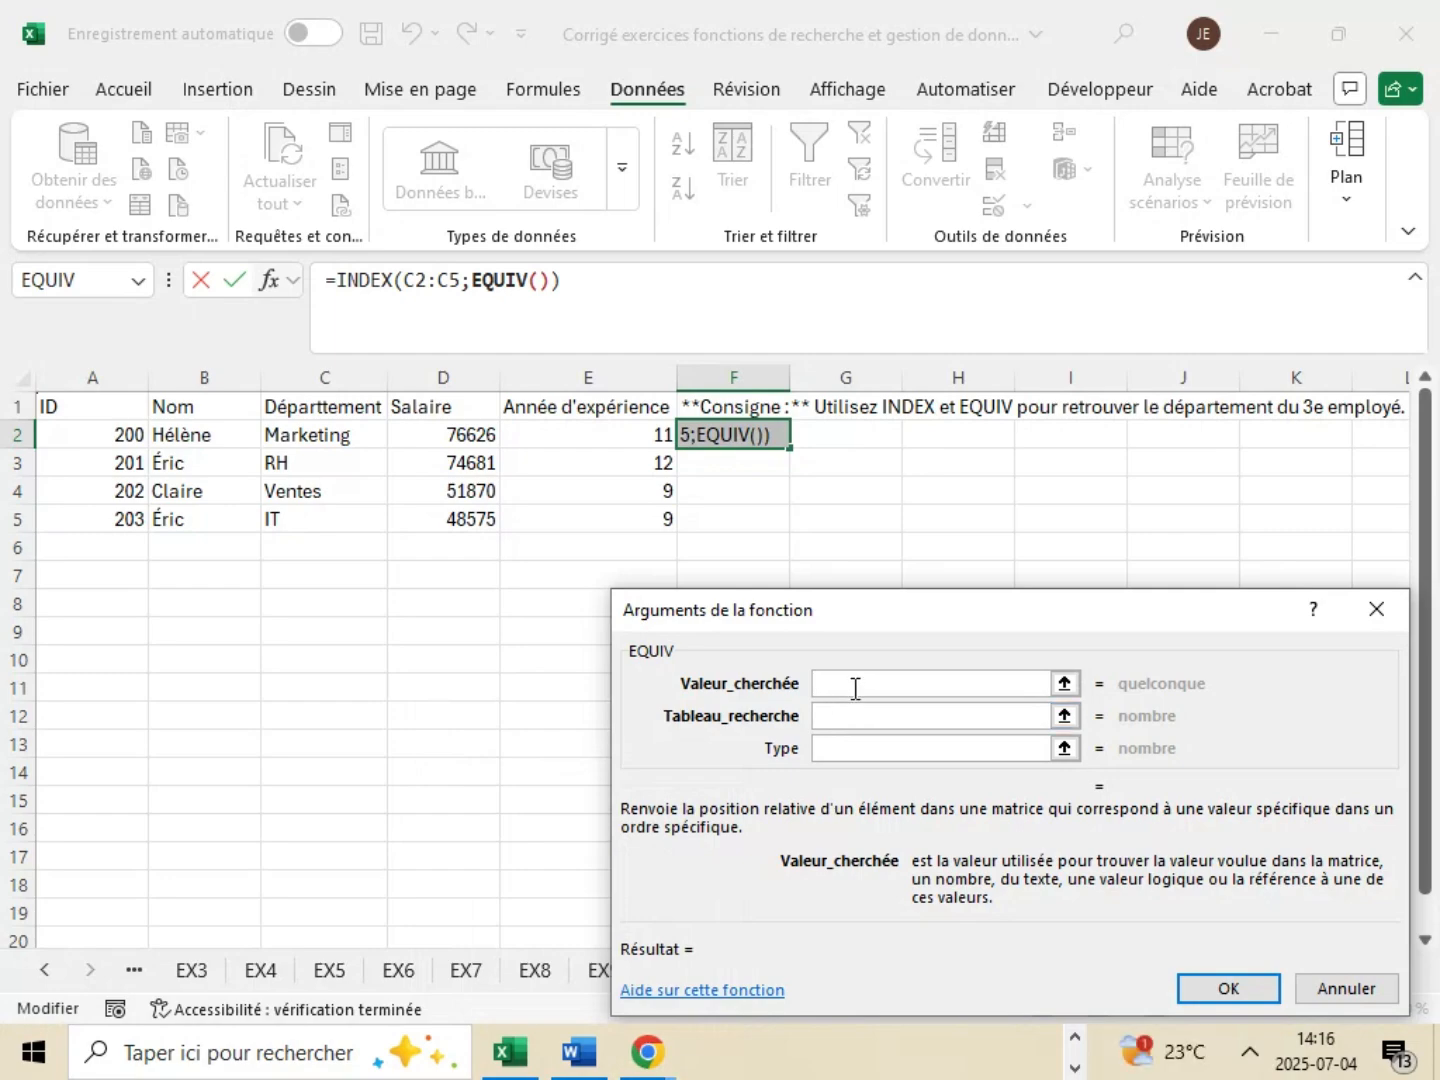
pyautogui.write('C')
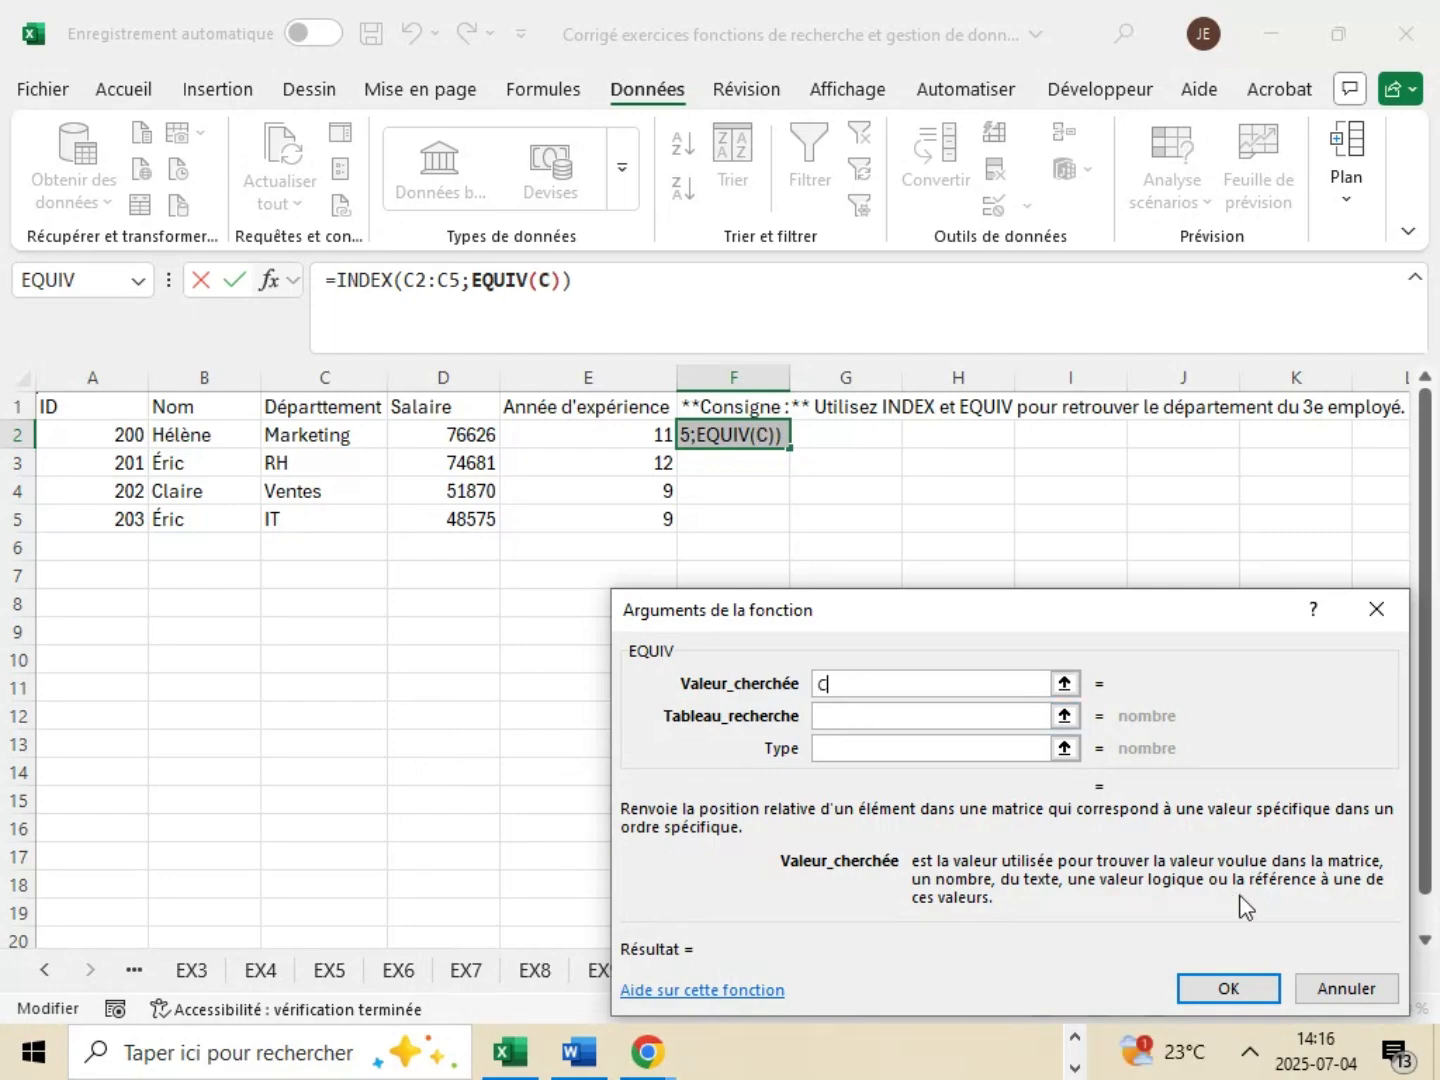
pyautogui.write('laire')
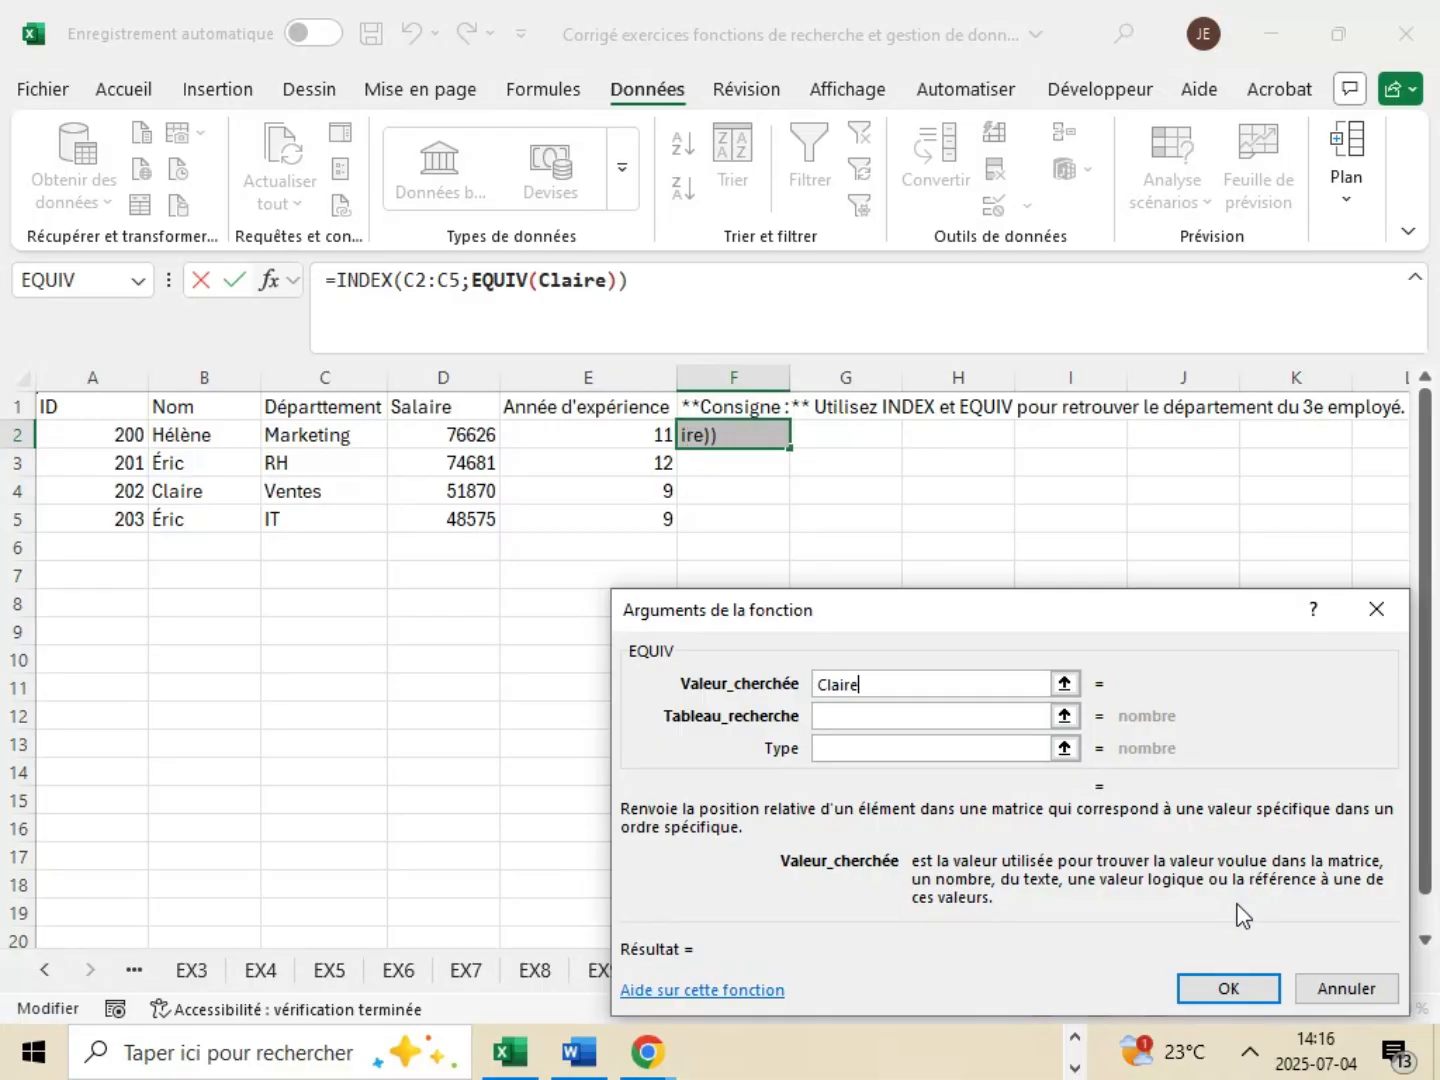
pyautogui.click(862, 712)
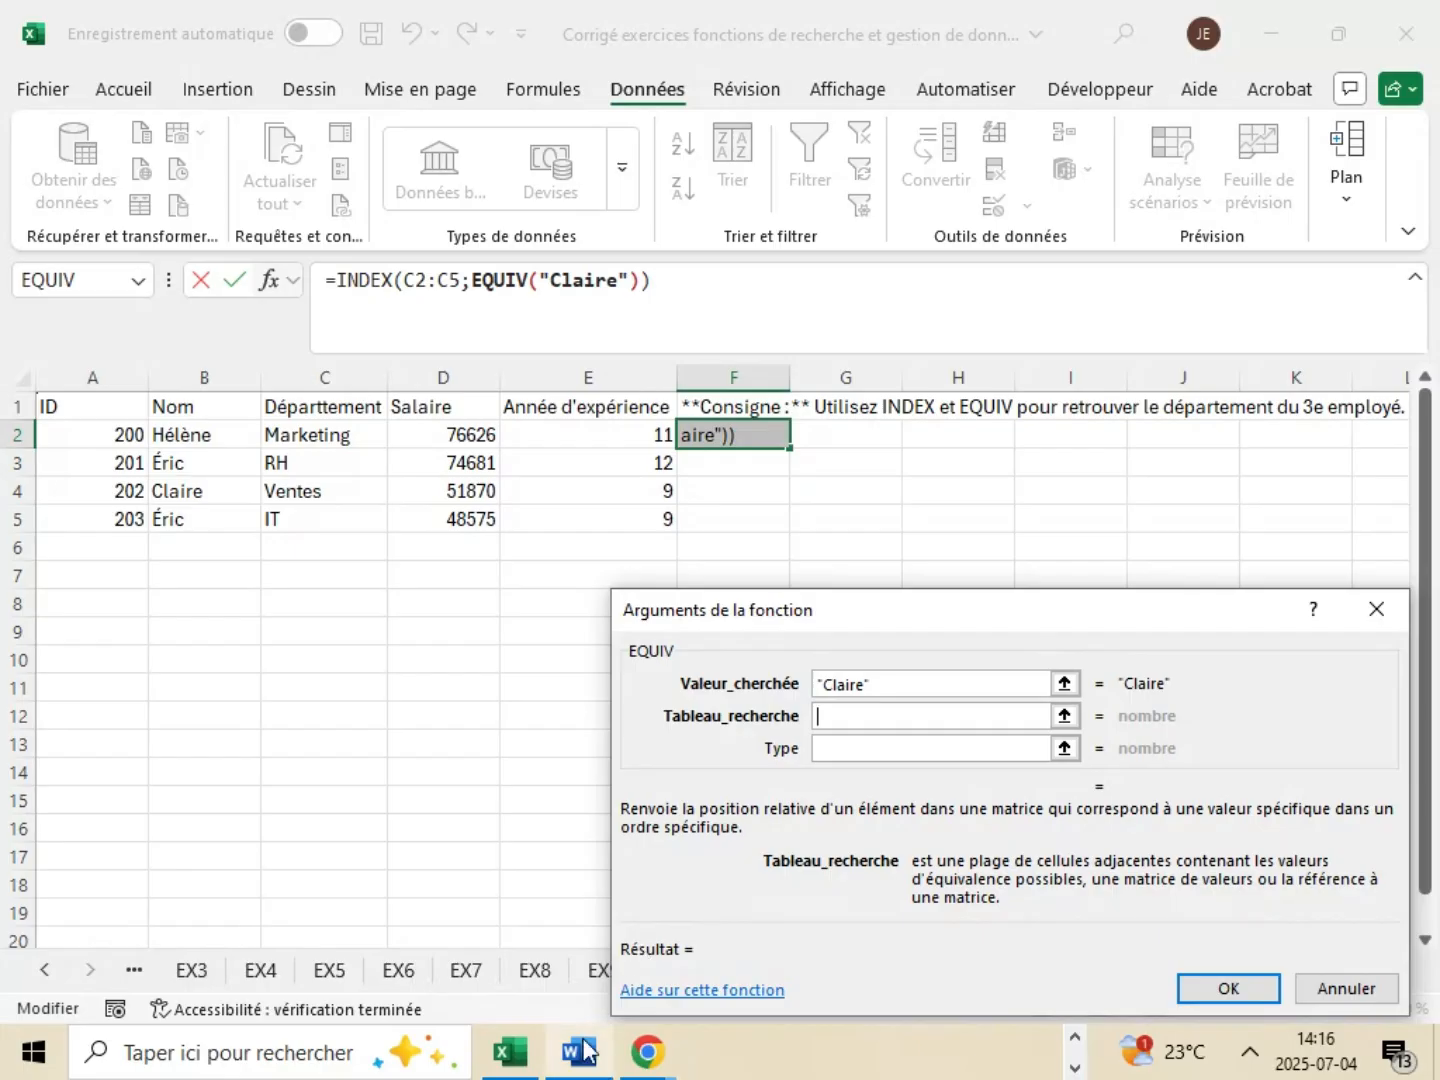
pyautogui.moveTo(585, 1050)
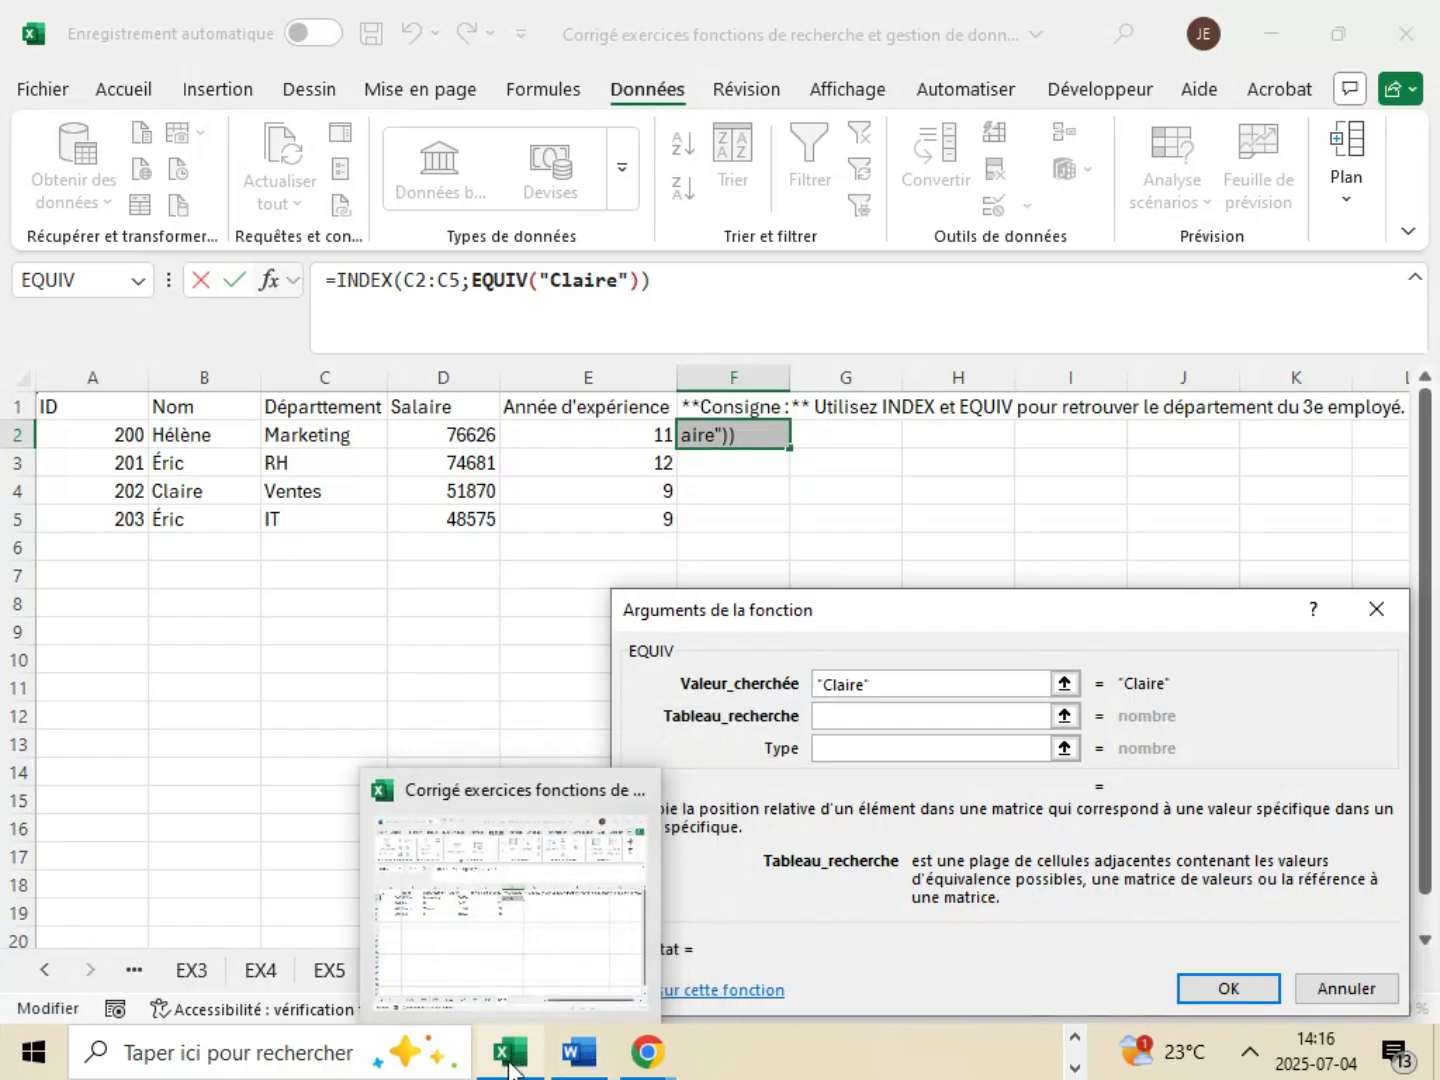
pyautogui.click(599, 850)
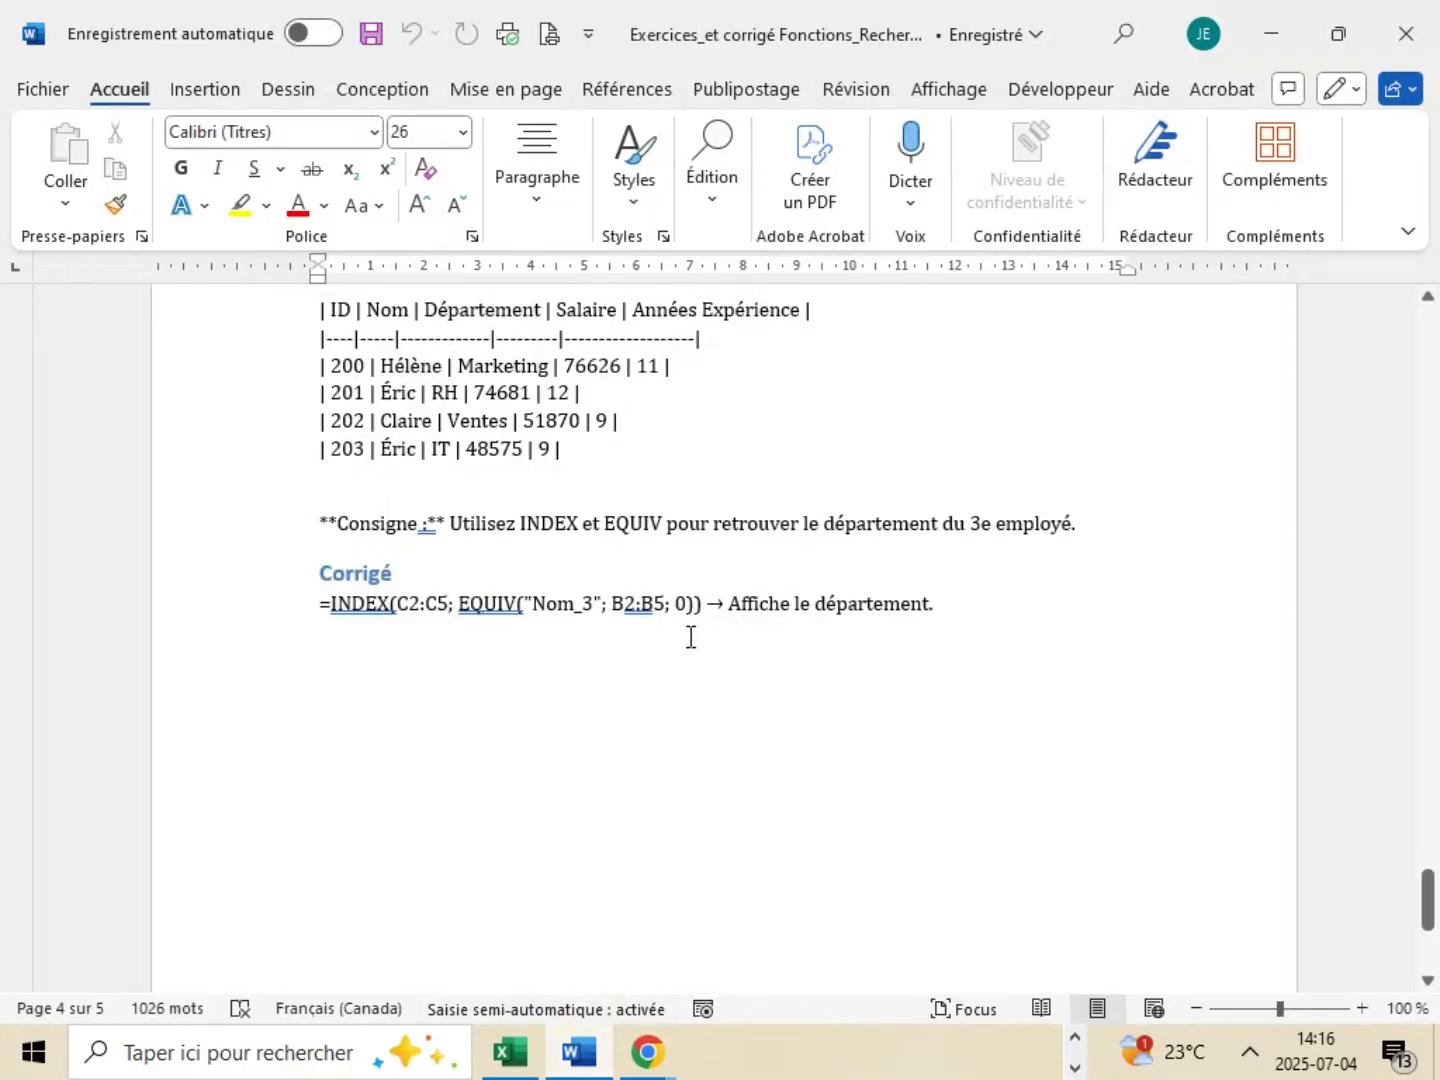
pyautogui.click(1290, 31)
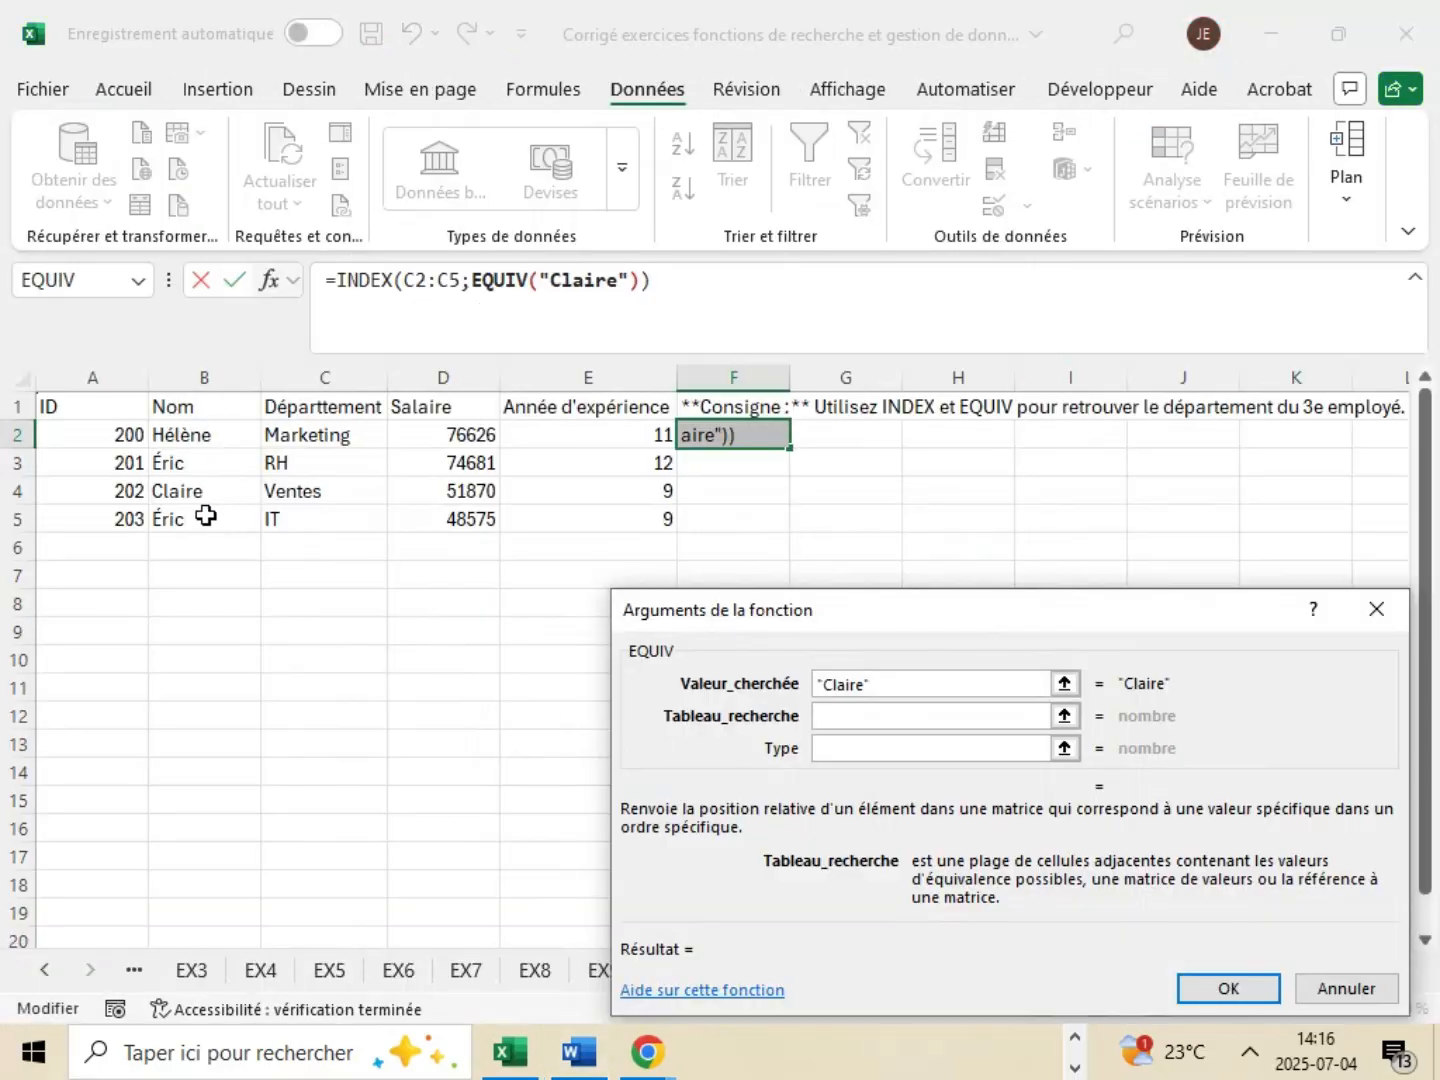
pyautogui.moveTo(221, 440); pyautogui.dragTo(221, 529)
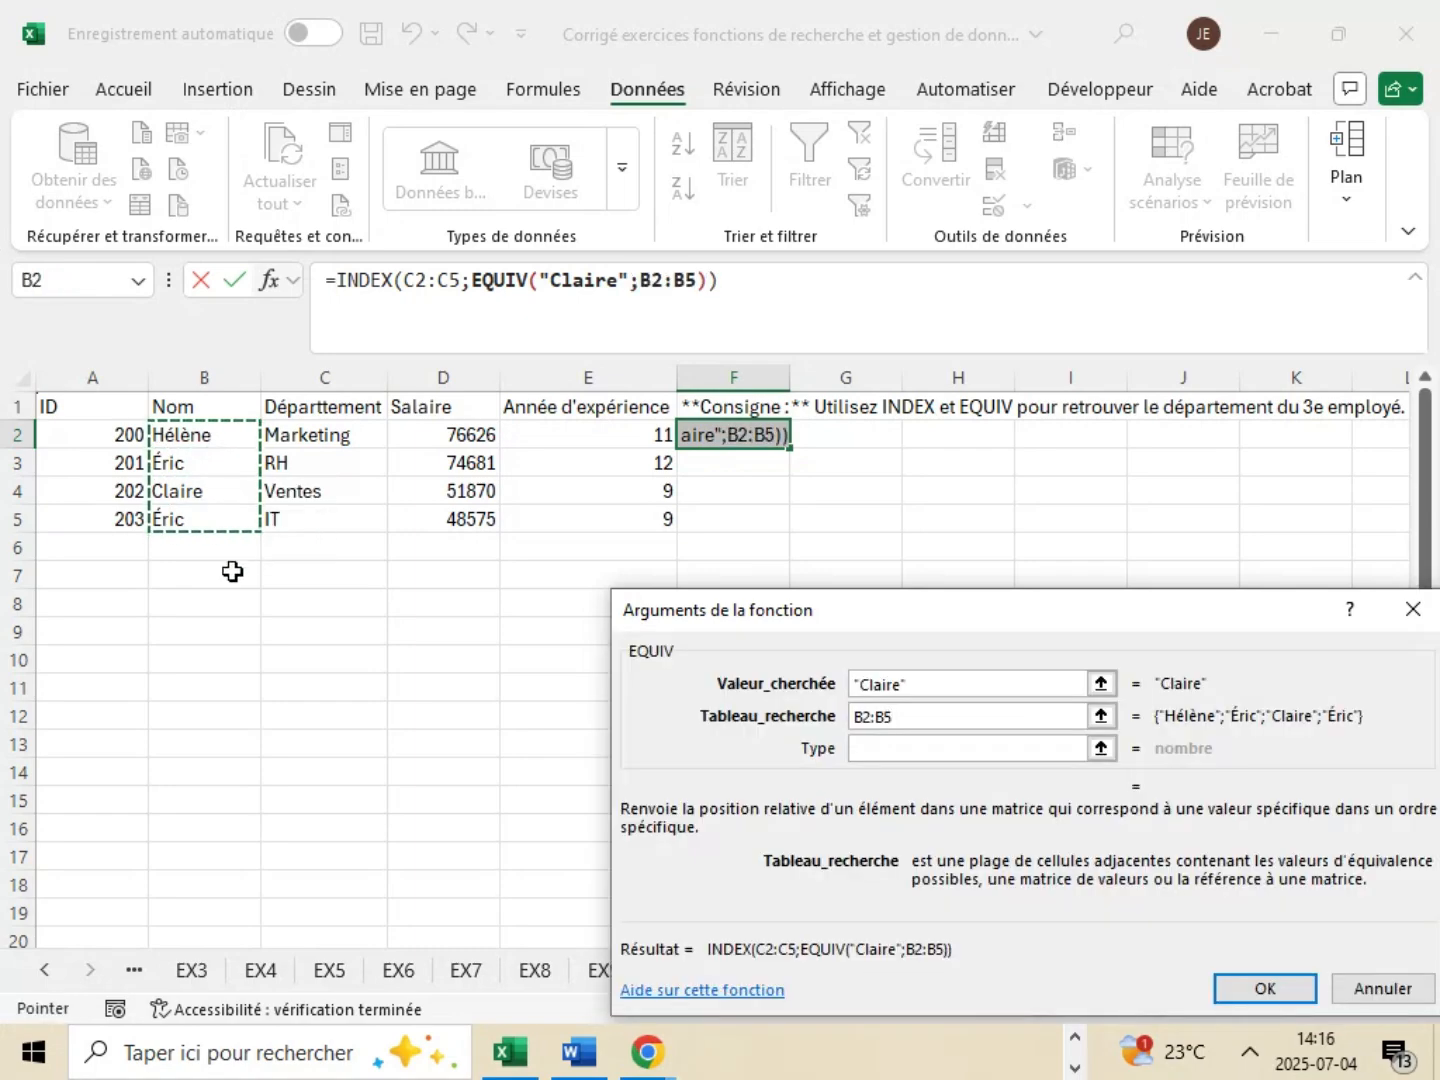
# - After consulting the Word Corrigé, set EQUIV's Type to 0 and commit the nested INDEX and EQUIV formula
pyautogui.click(946, 744)
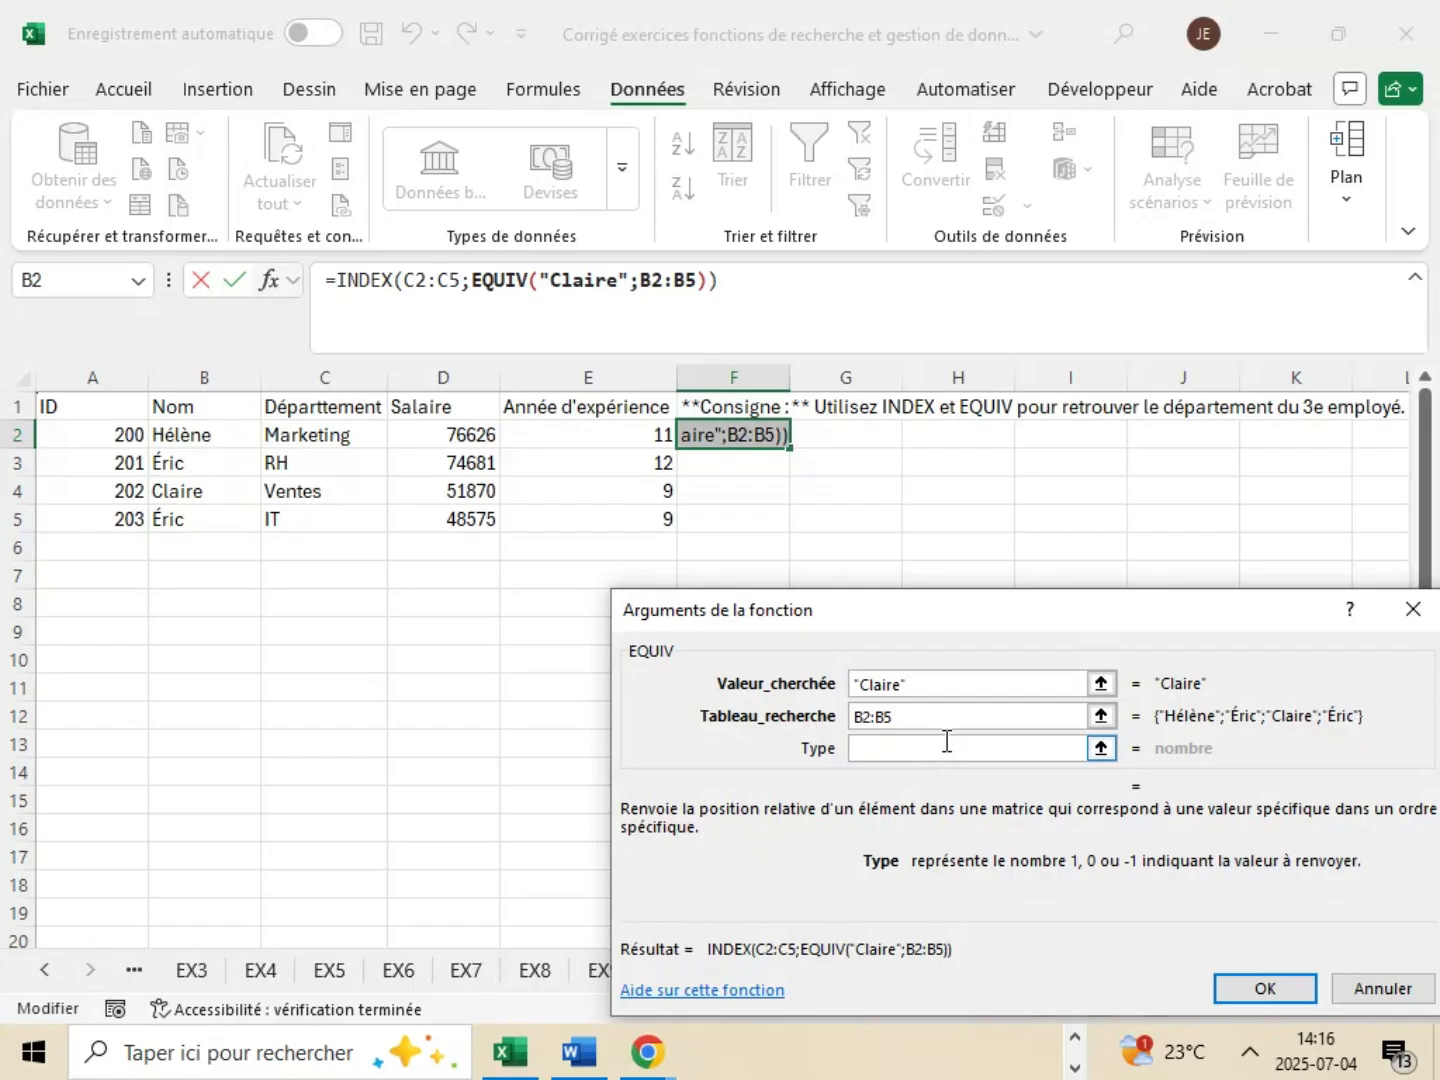
pyautogui.click(589, 1059)
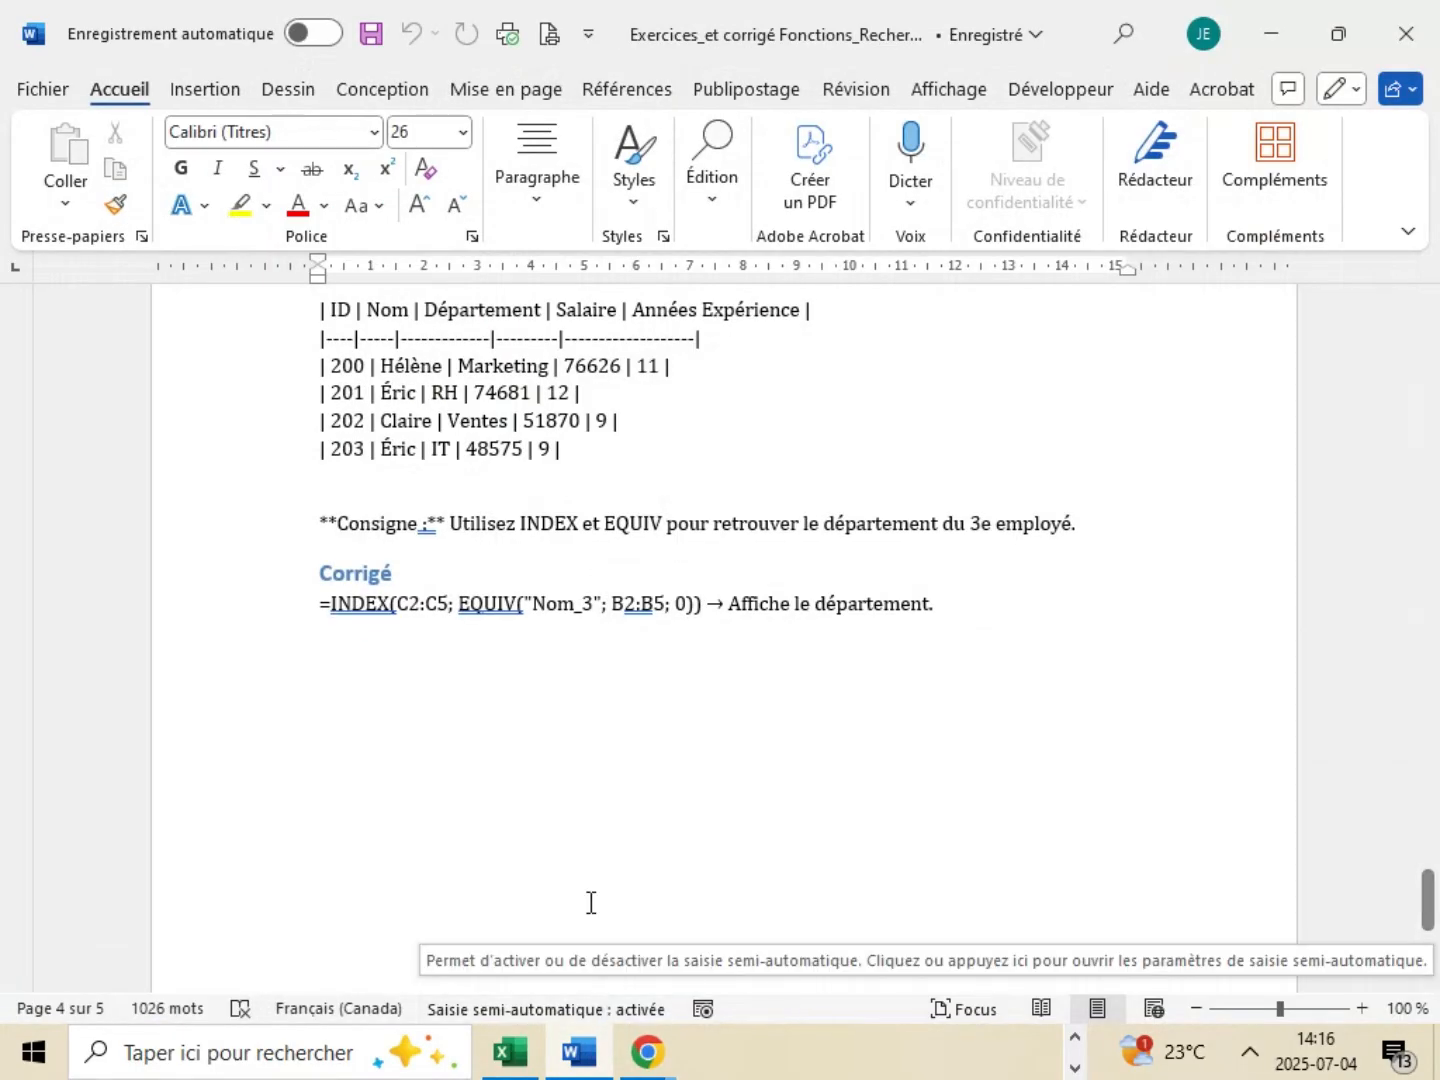
pyautogui.click(1282, 43)
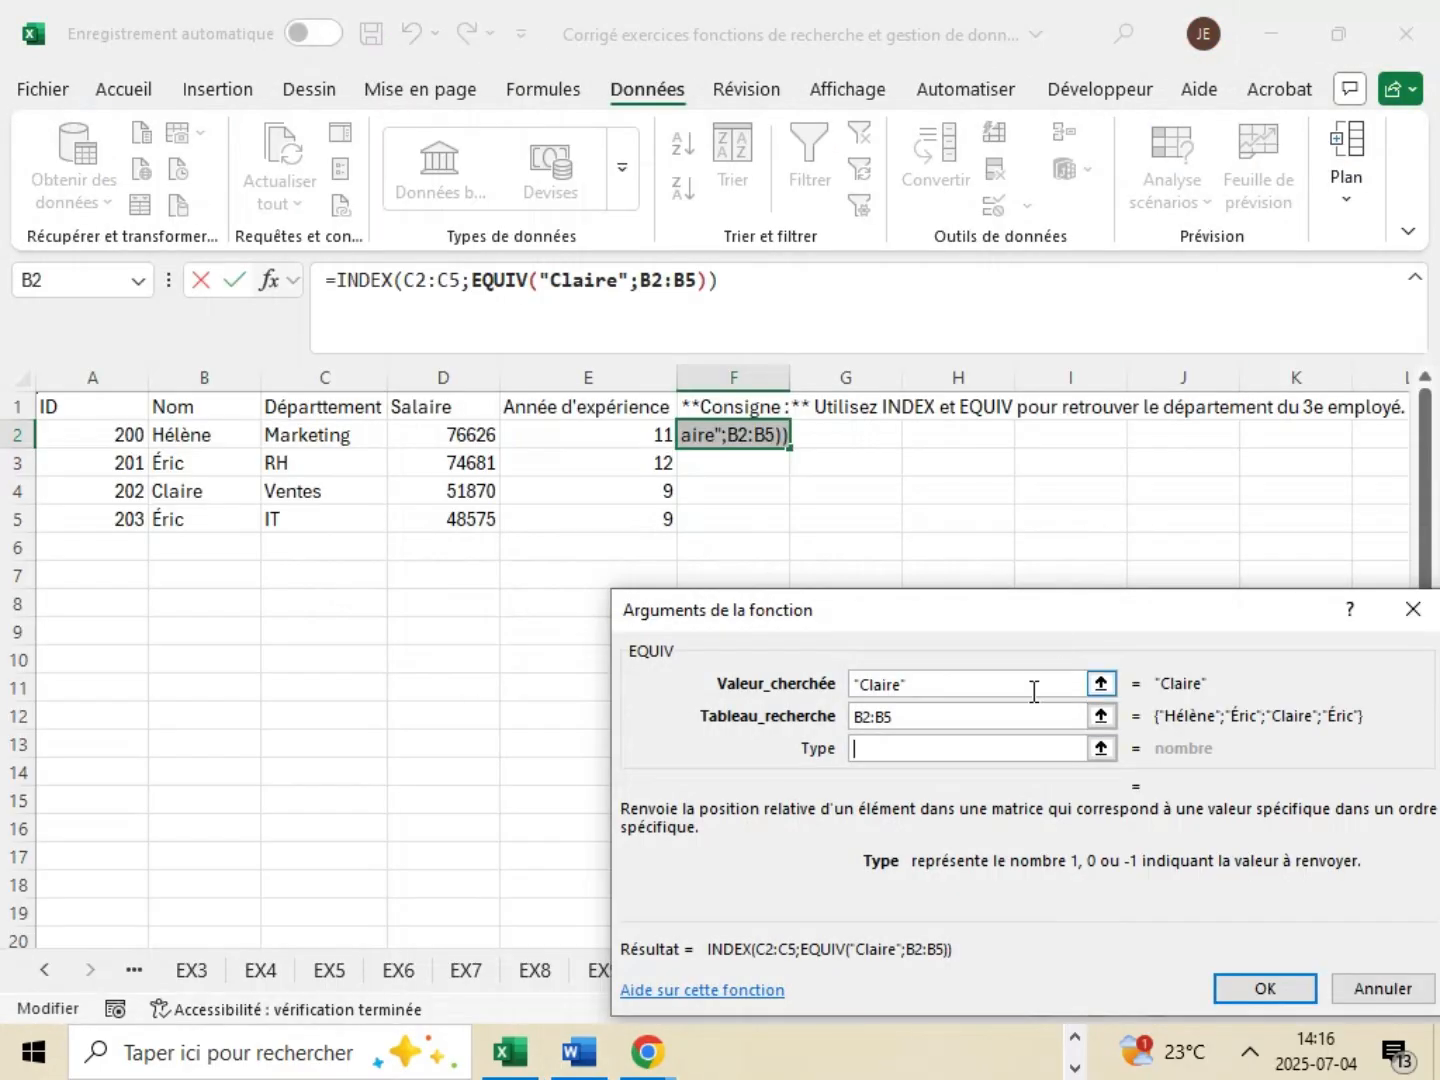
pyautogui.write('0')
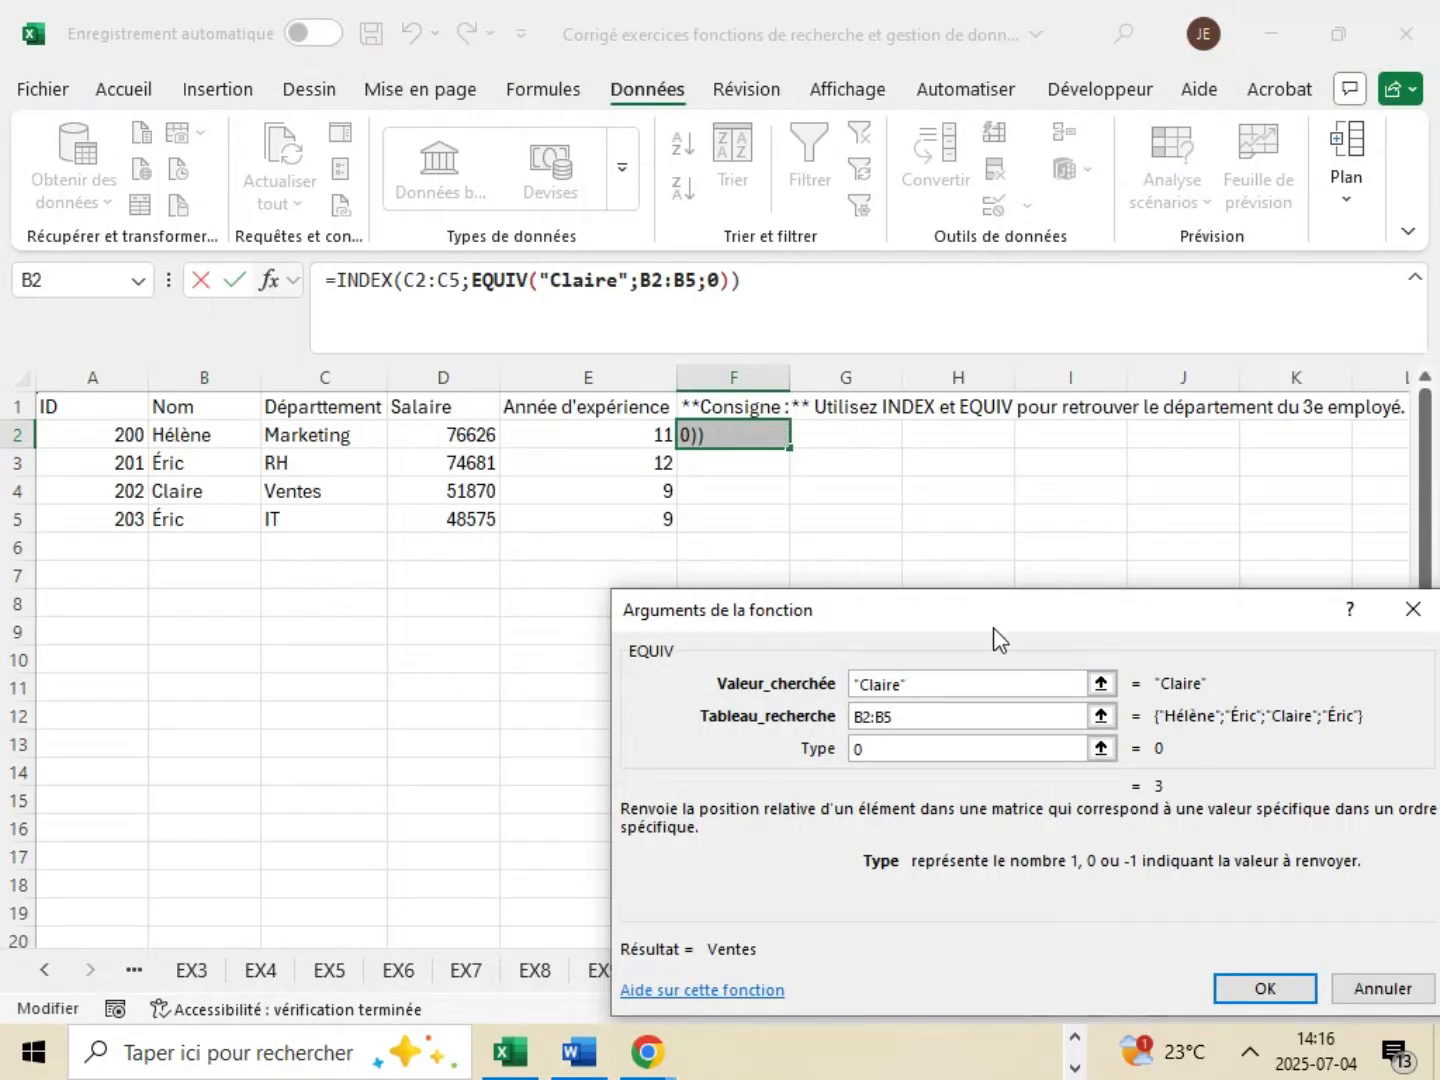
pyautogui.moveTo(1021, 620); pyautogui.dragTo(857, 501)
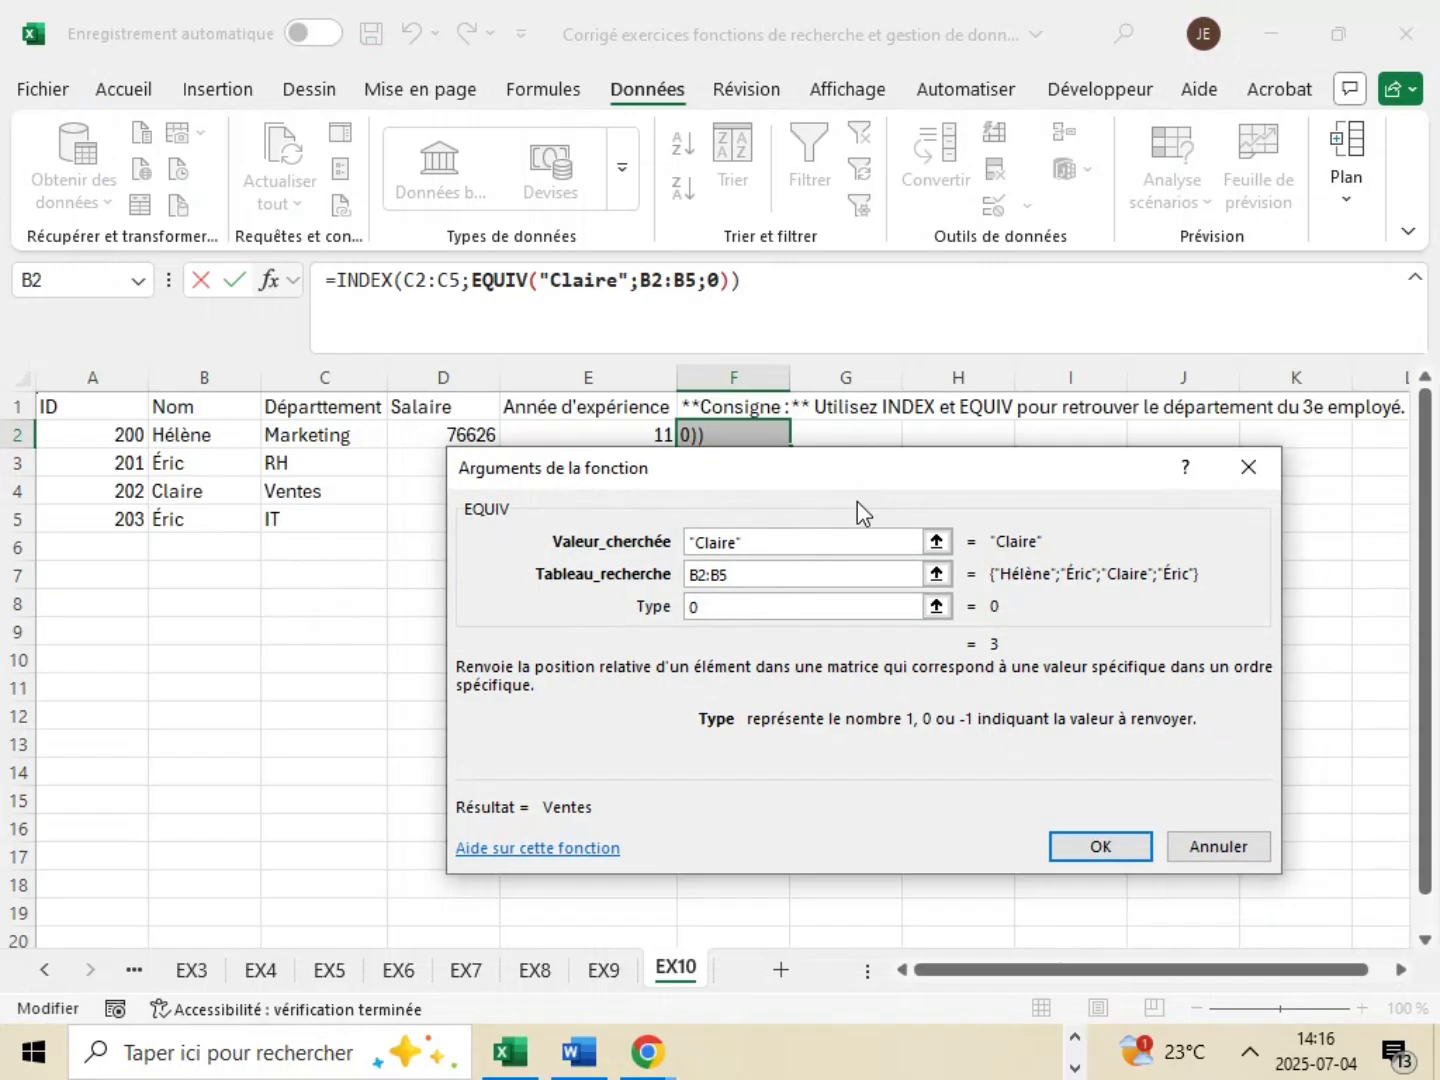
pyautogui.click(1100, 846)
pyautogui.click(965, 619)
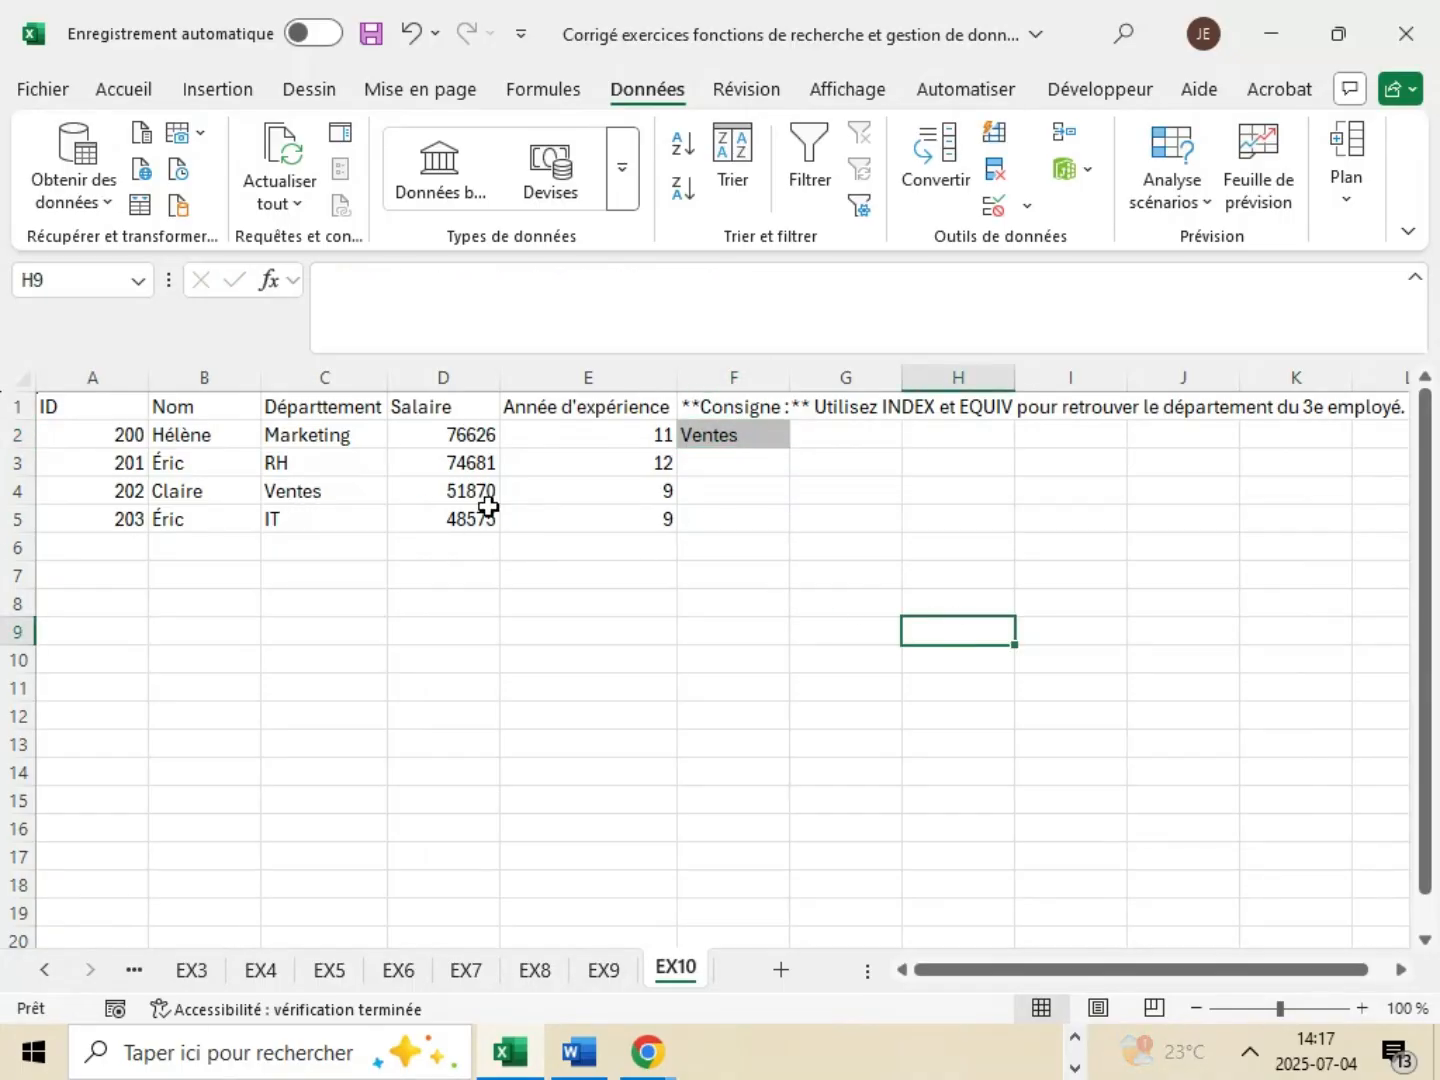
# - Review the INDEX and EQUIV formula stored in answer cell F2 of sheet EX10
pyautogui.click(741, 593)
pyautogui.click(758, 447)
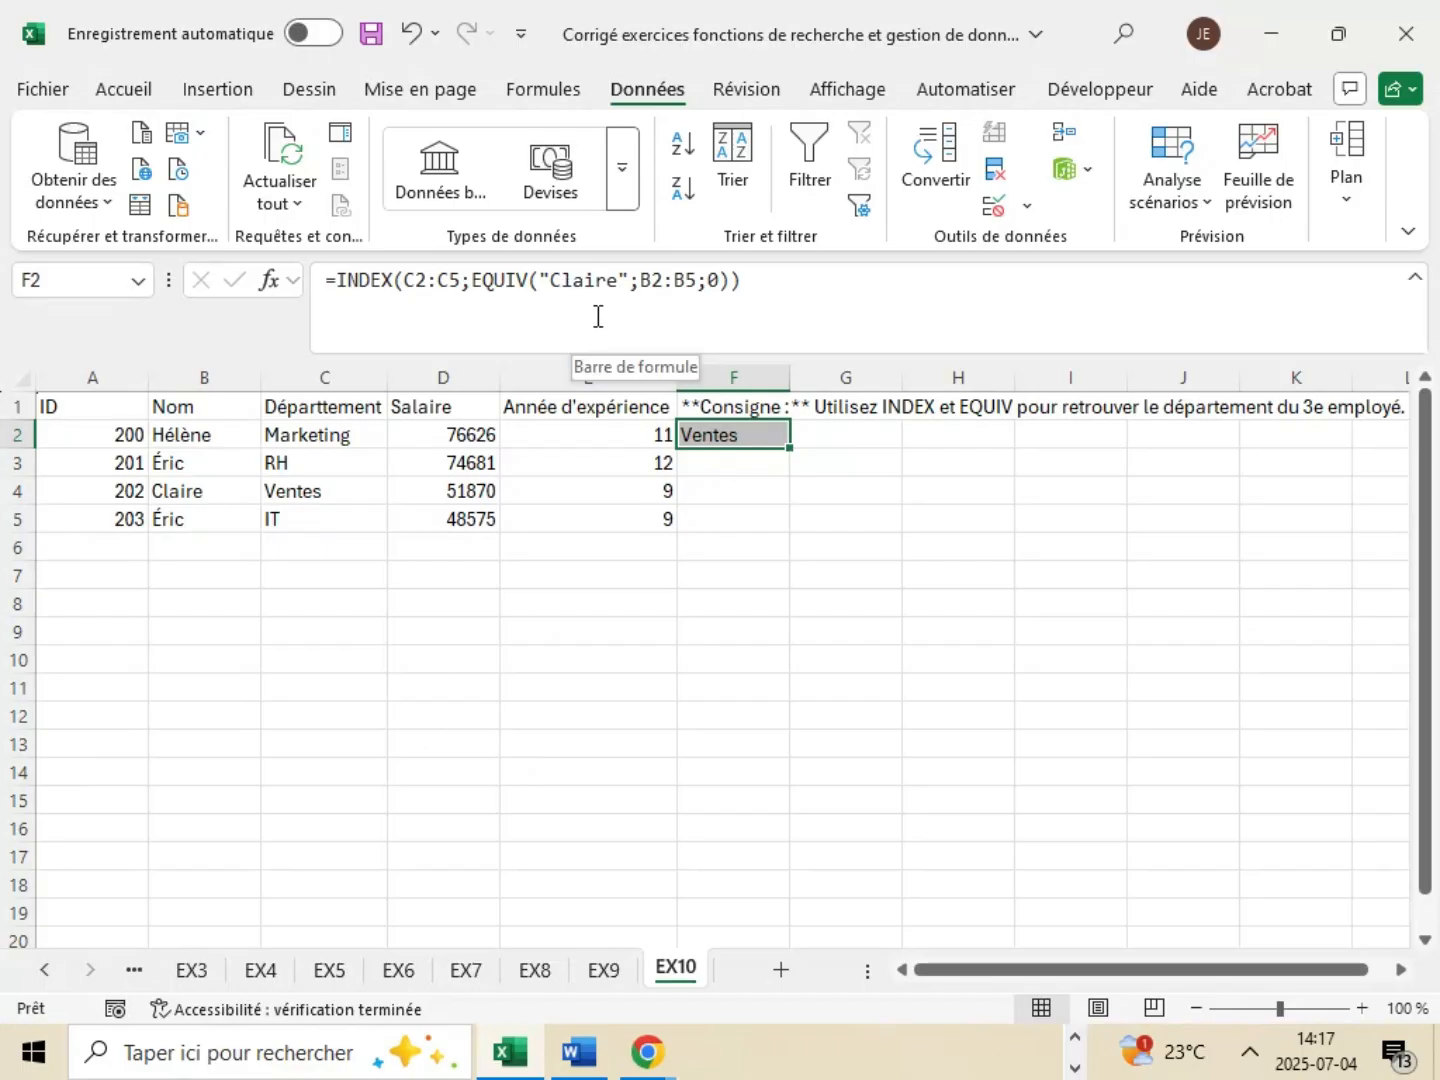
pyautogui.click(758, 556)
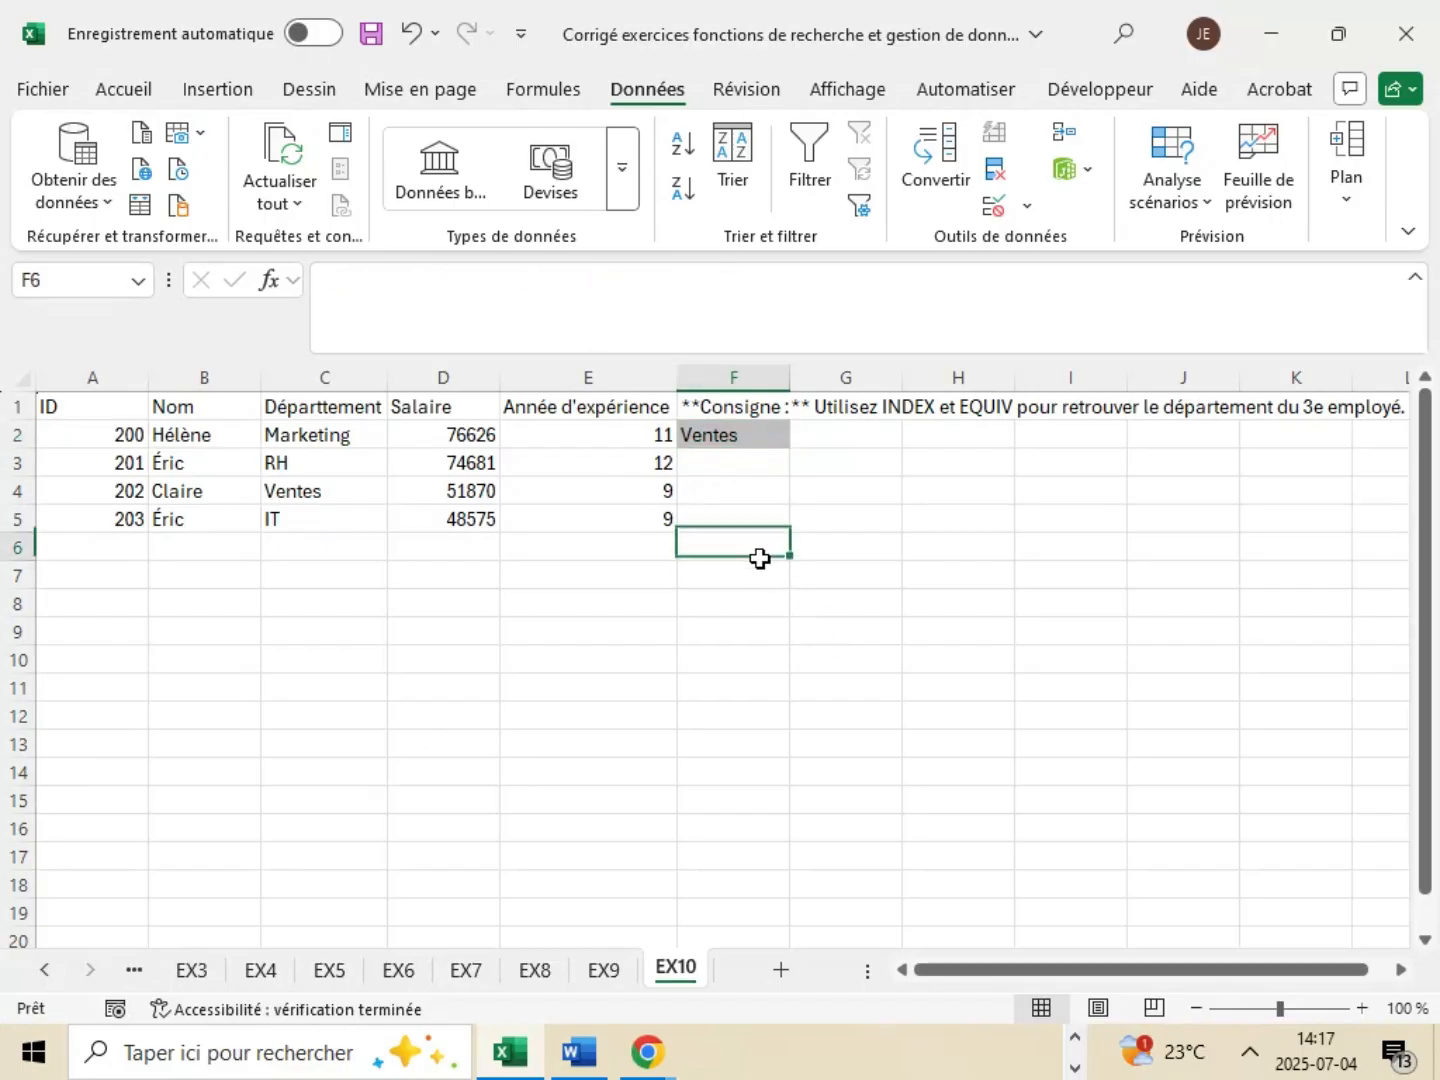